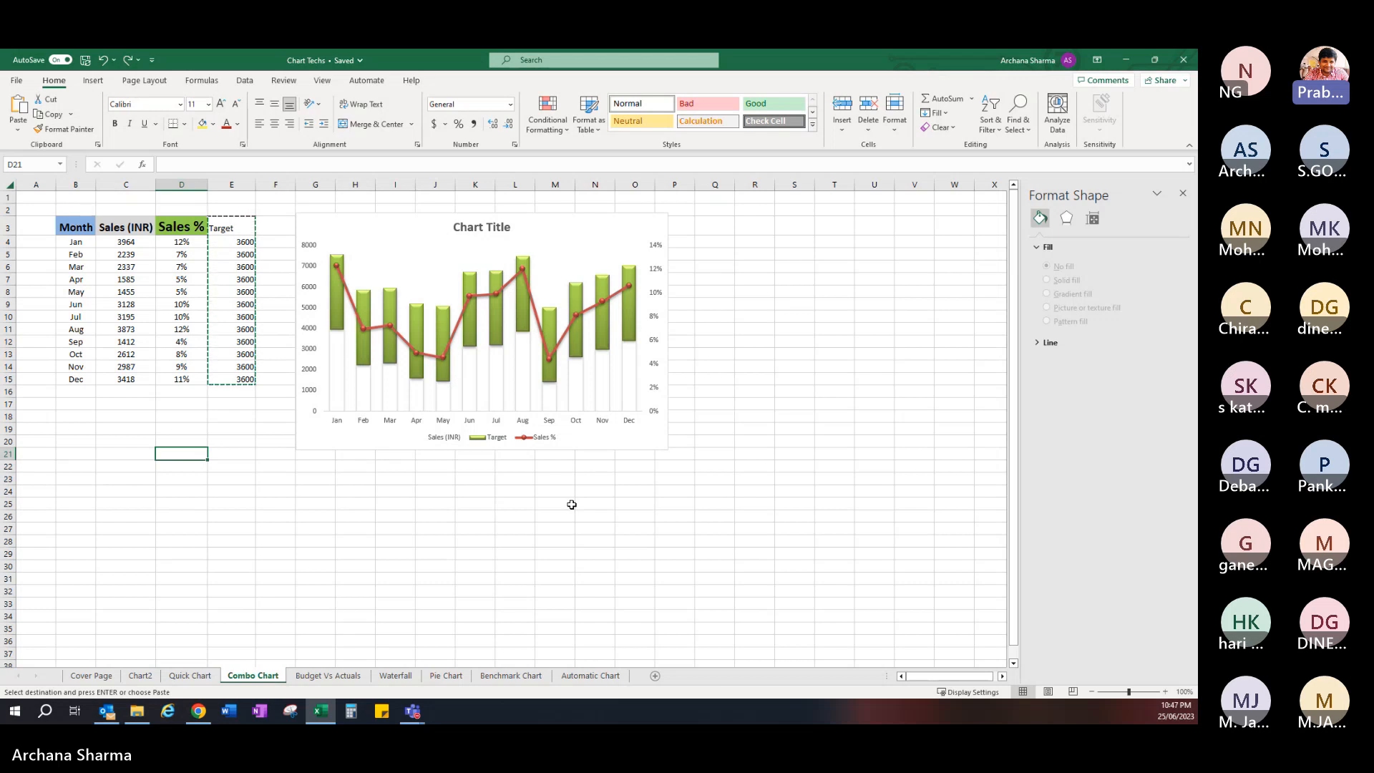
- Clear the pending copy selection around the Target column on the Combo Chart sheet
left_click(571, 504)
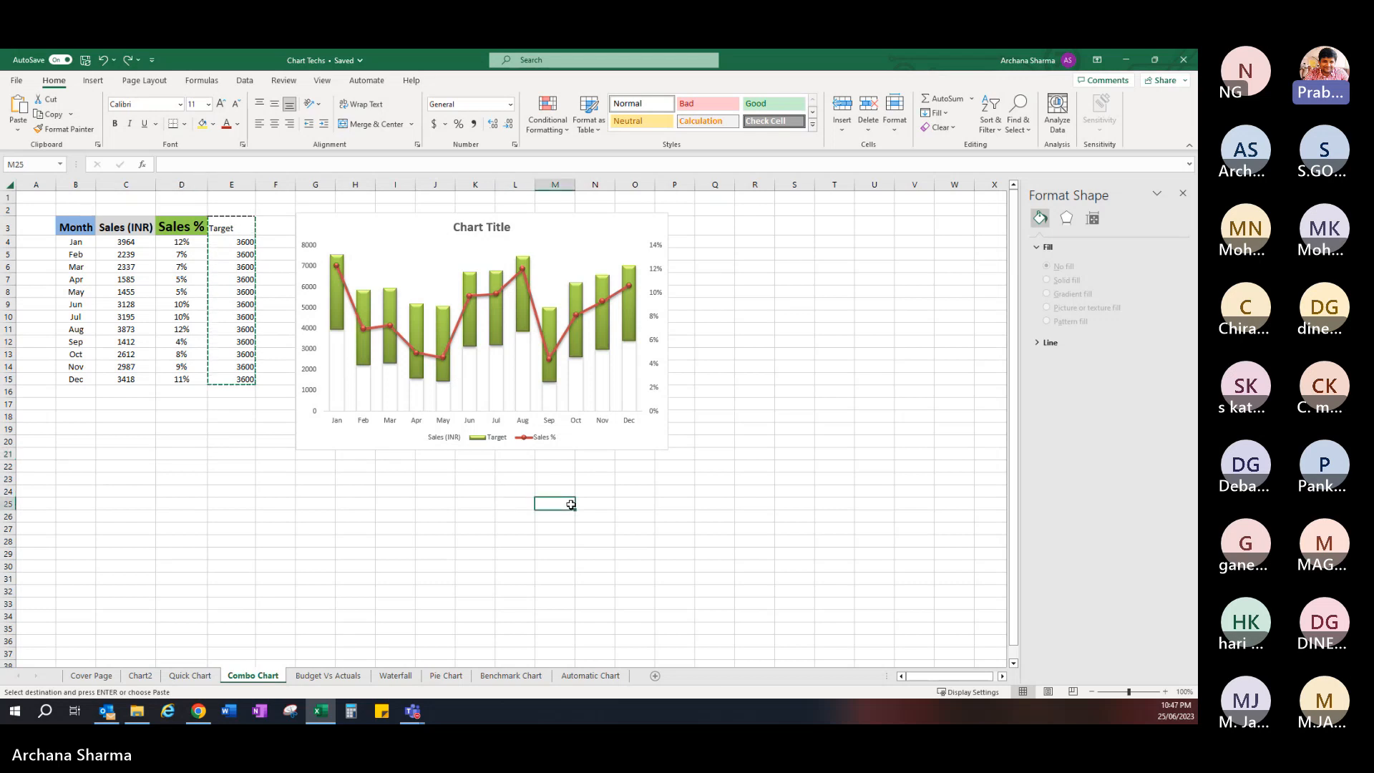
key("Escape")
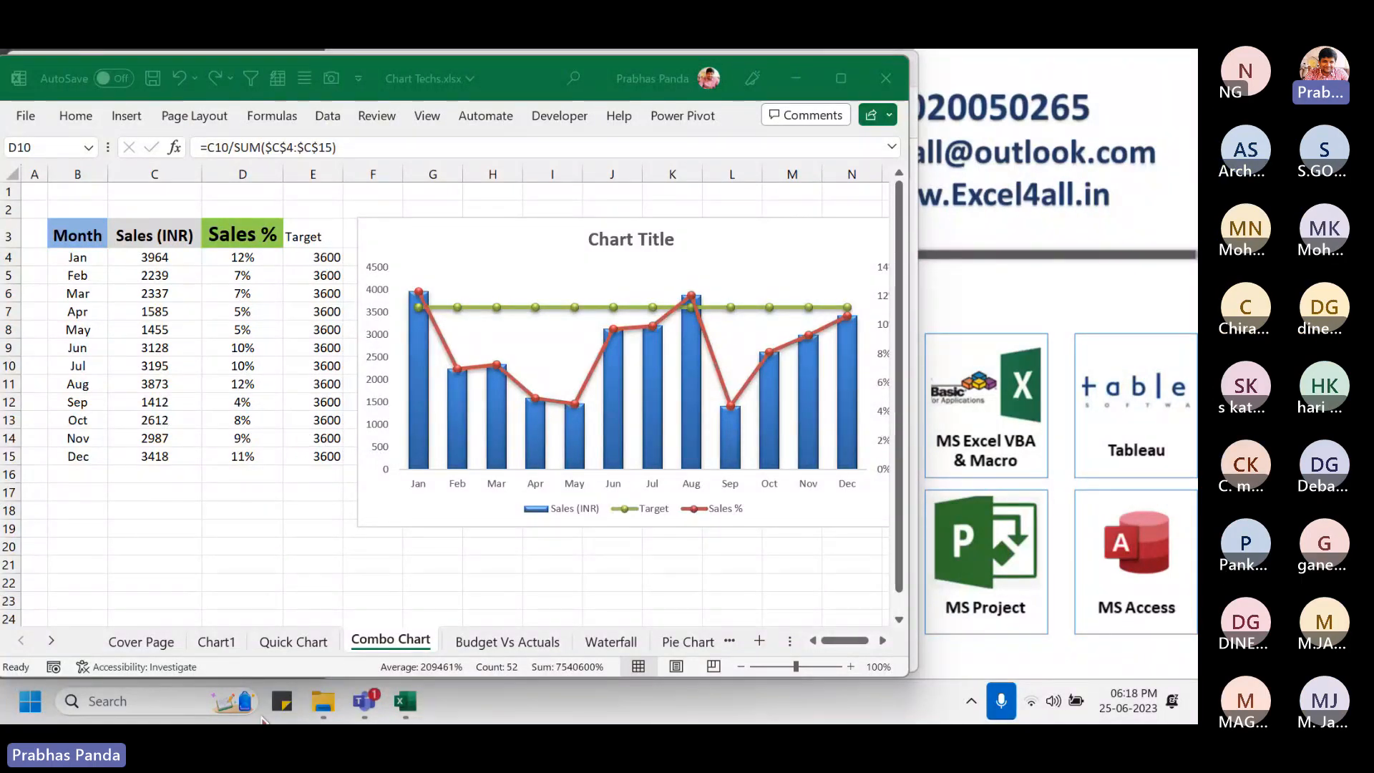
- Switch to the Teams meeting window and show the meeting chat
mouse_move(372, 708)
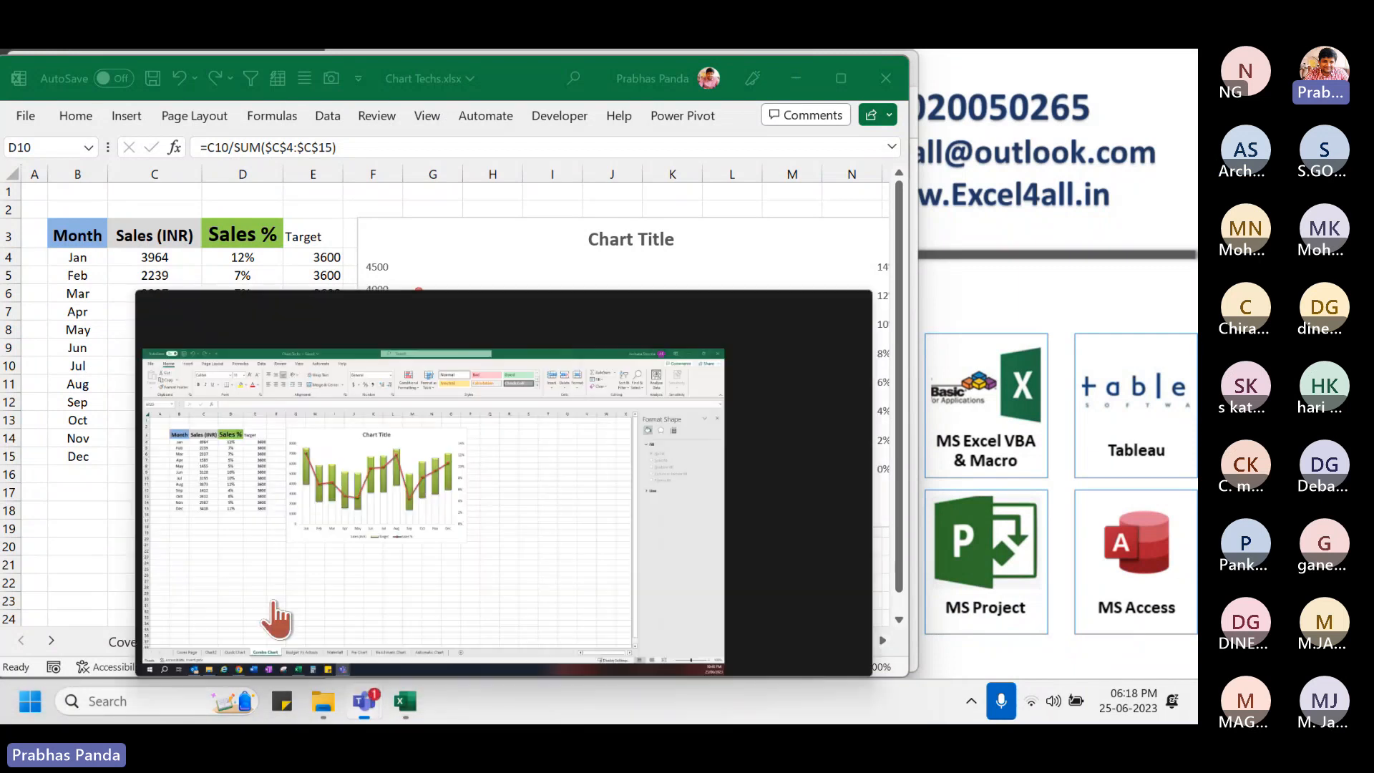
left_click(274, 614)
left_click(475, 118)
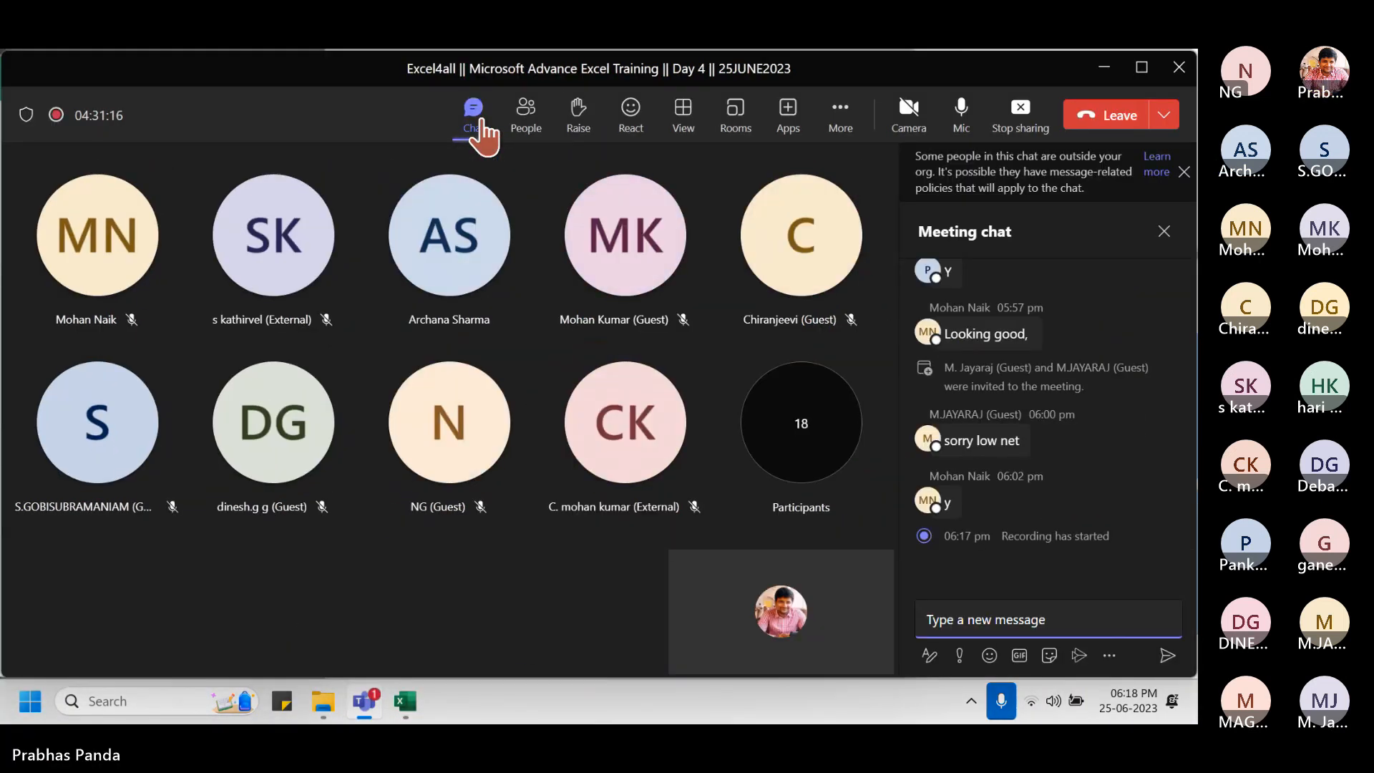
- Switch back to Excel and select the whole Month, Target and Actuals table on the Budget Vs Actuals sheet
left_click(405, 701)
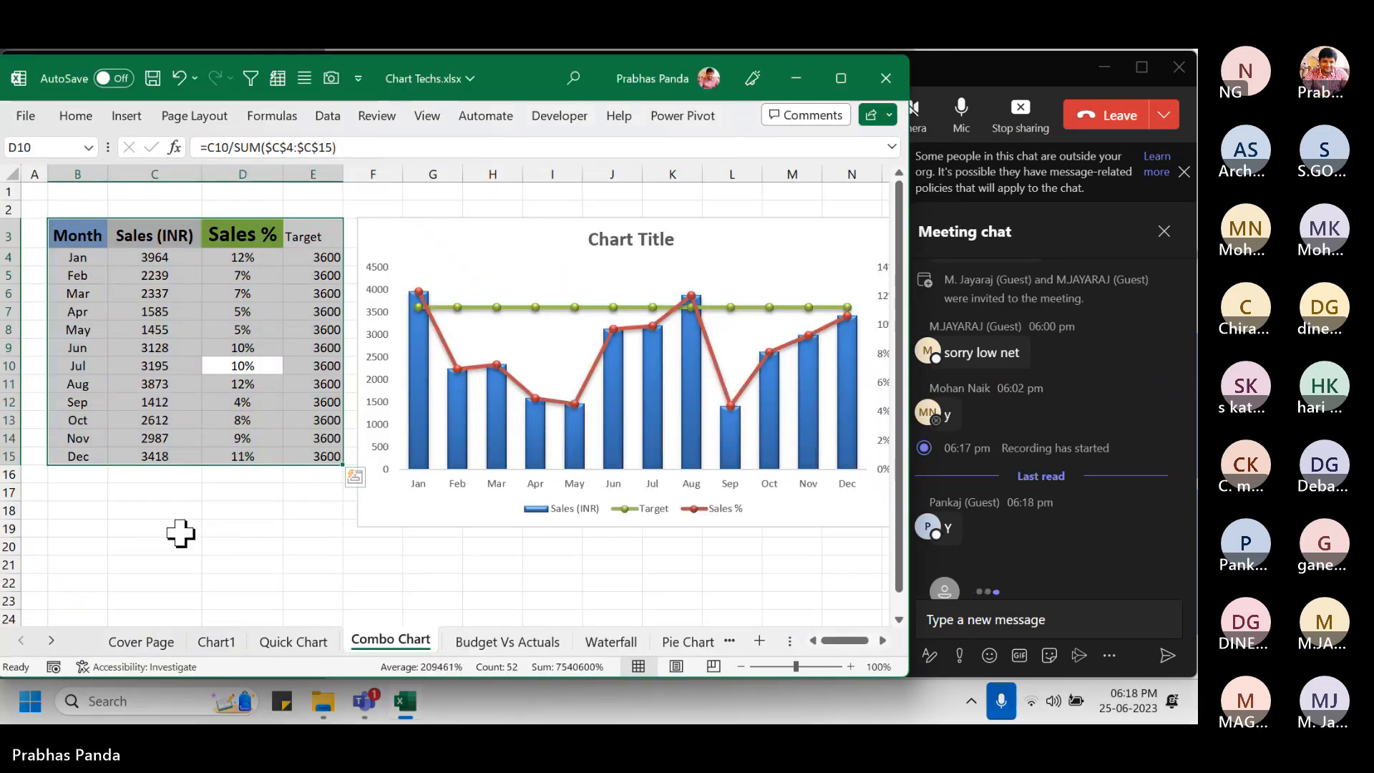
left_click(497, 643)
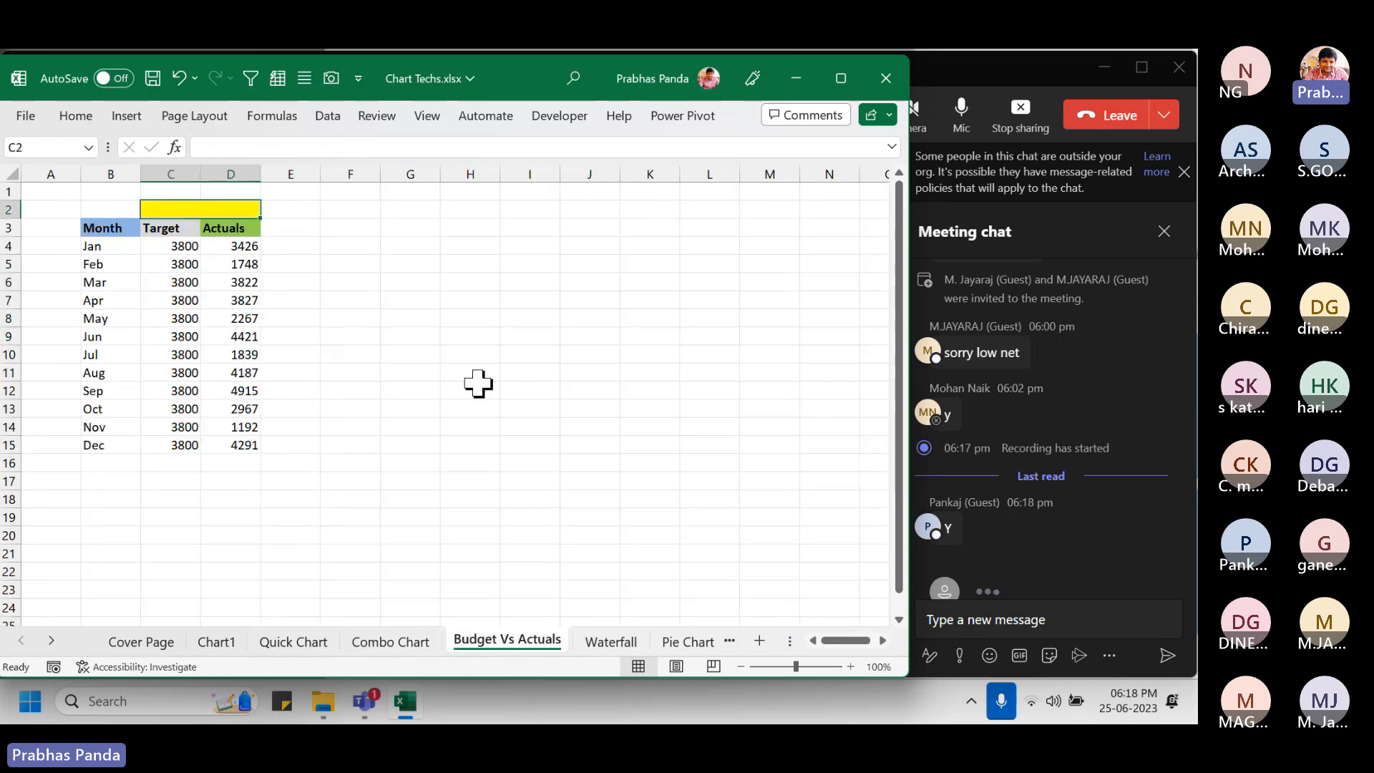
left_click(170, 370)
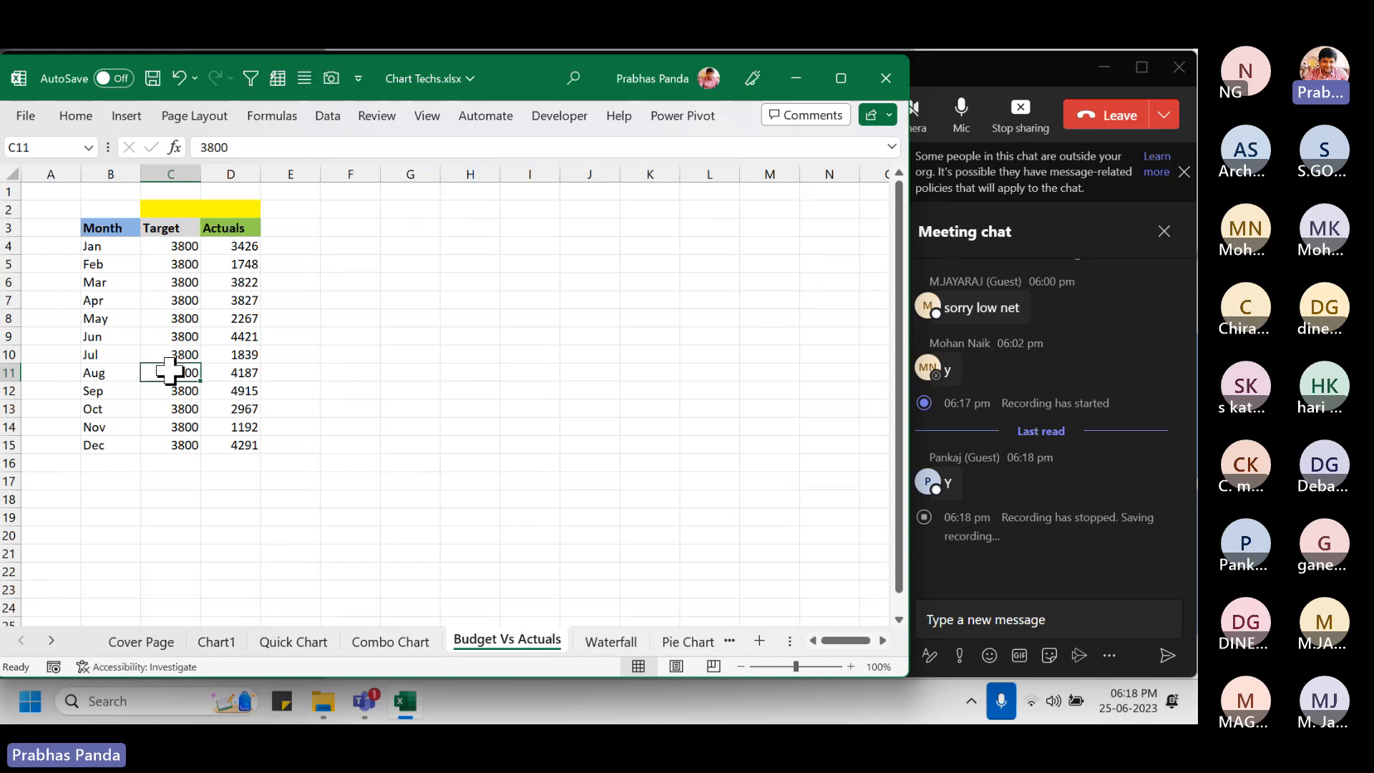
left_click(186, 300)
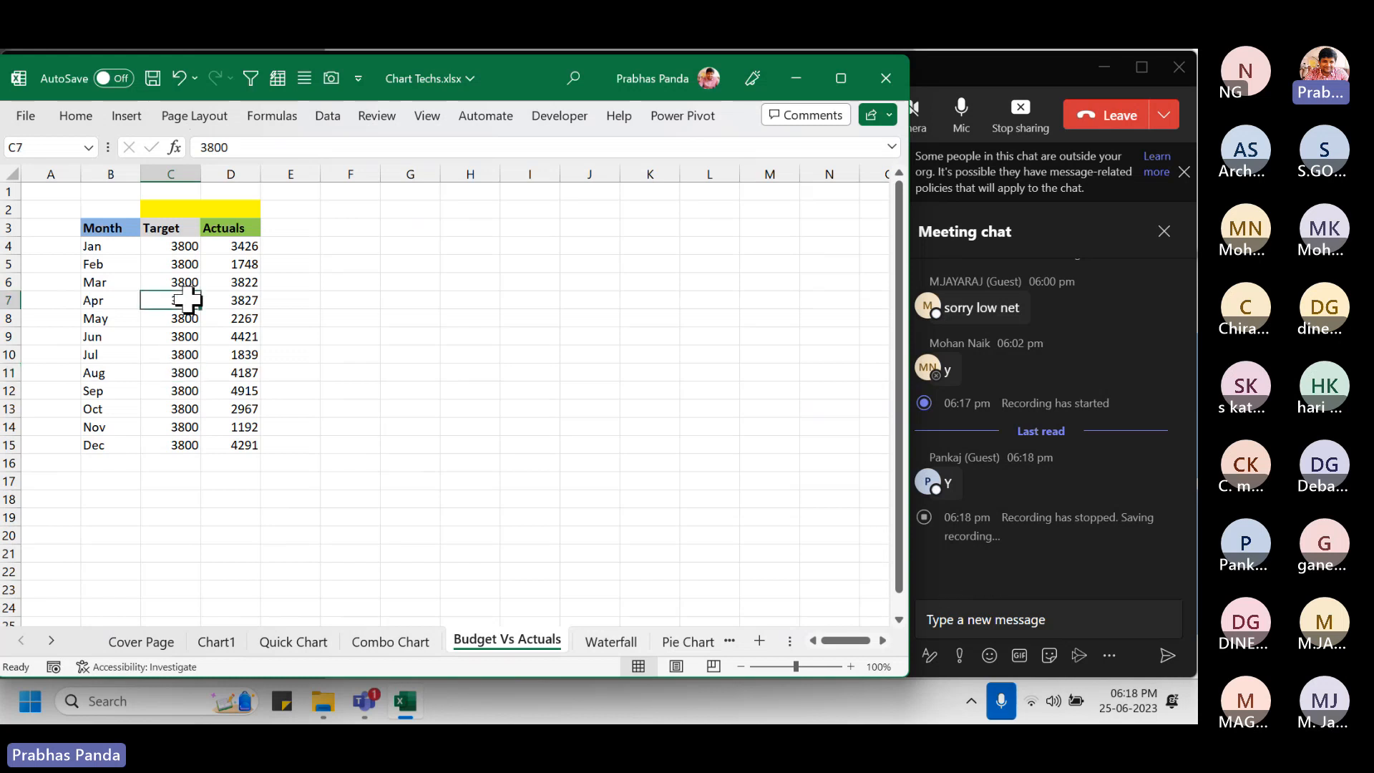
key("ctrl+a")
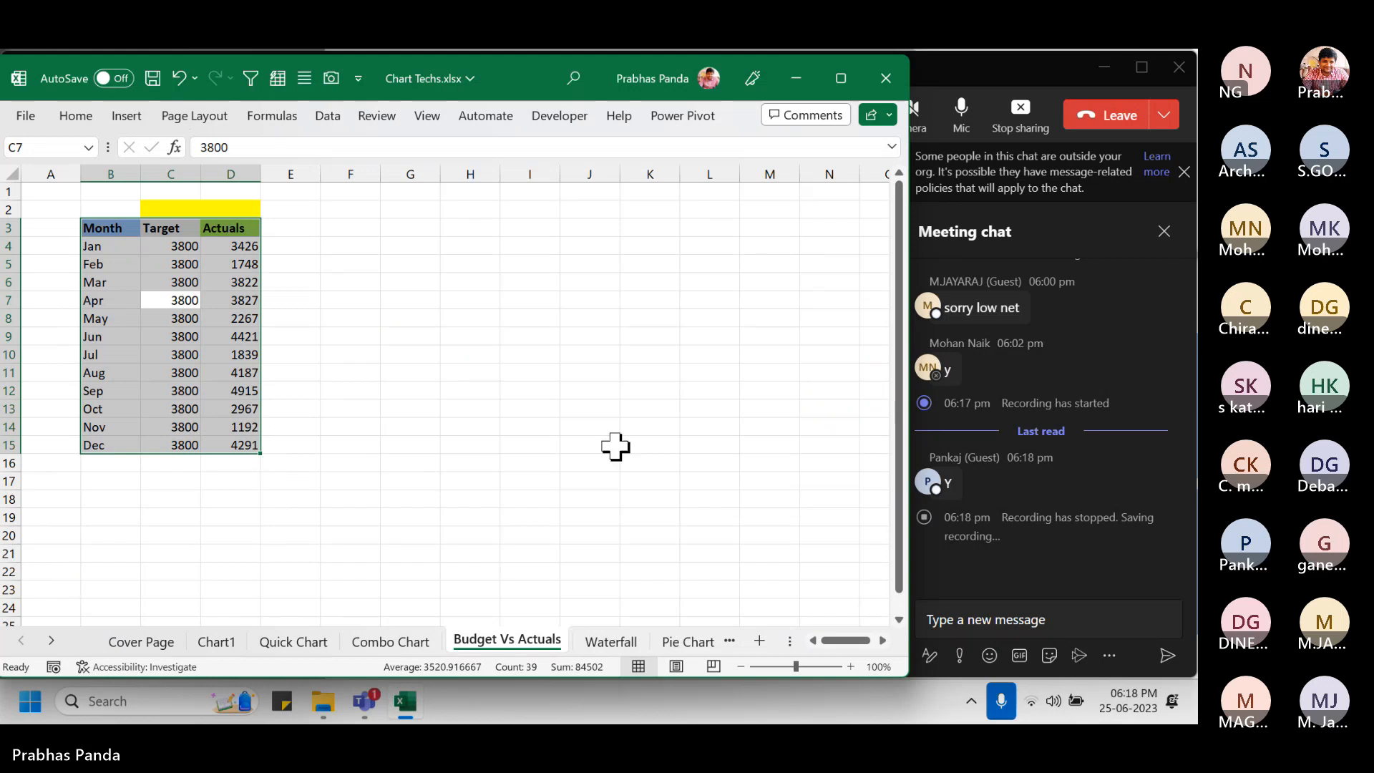
- Switch to the Teams meeting and check the recording options and the meeting chat for the recording status
left_click(982, 99)
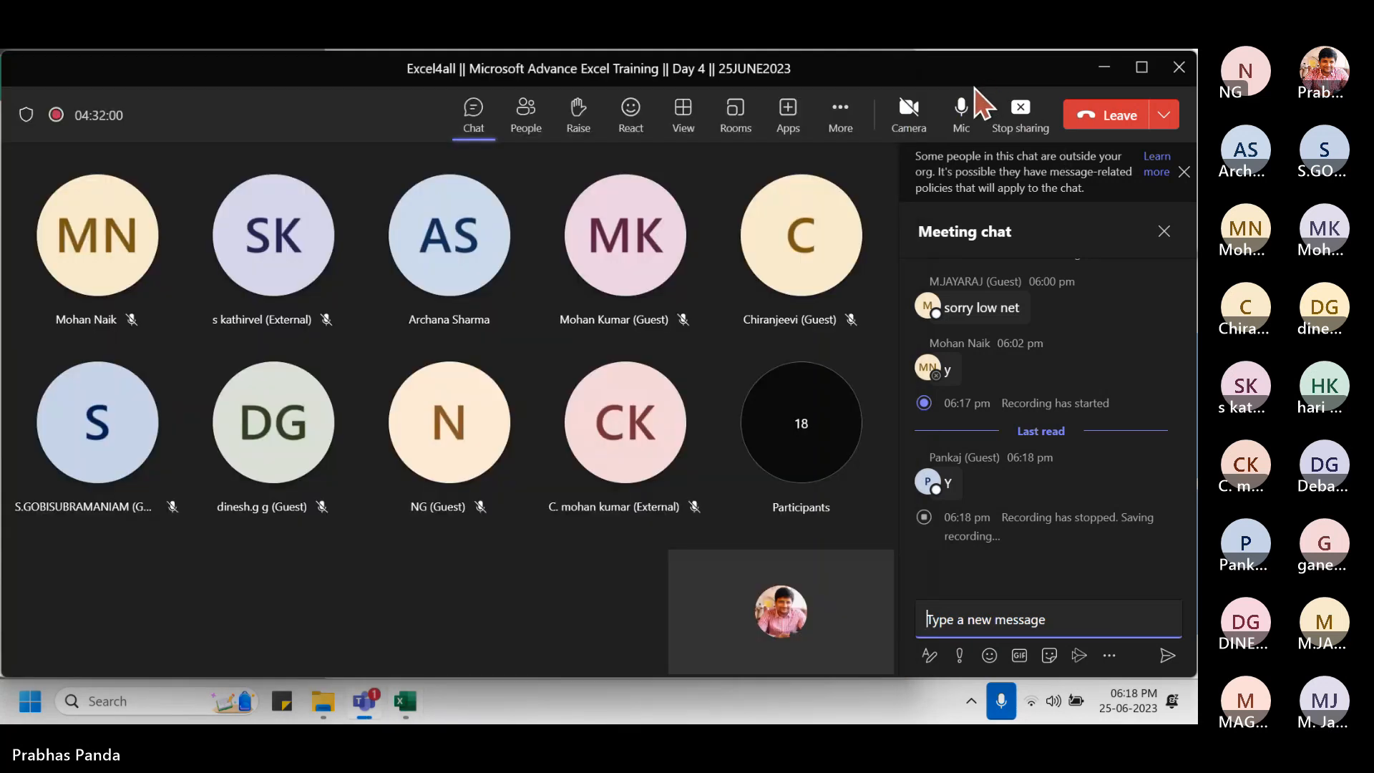
left_click(833, 109)
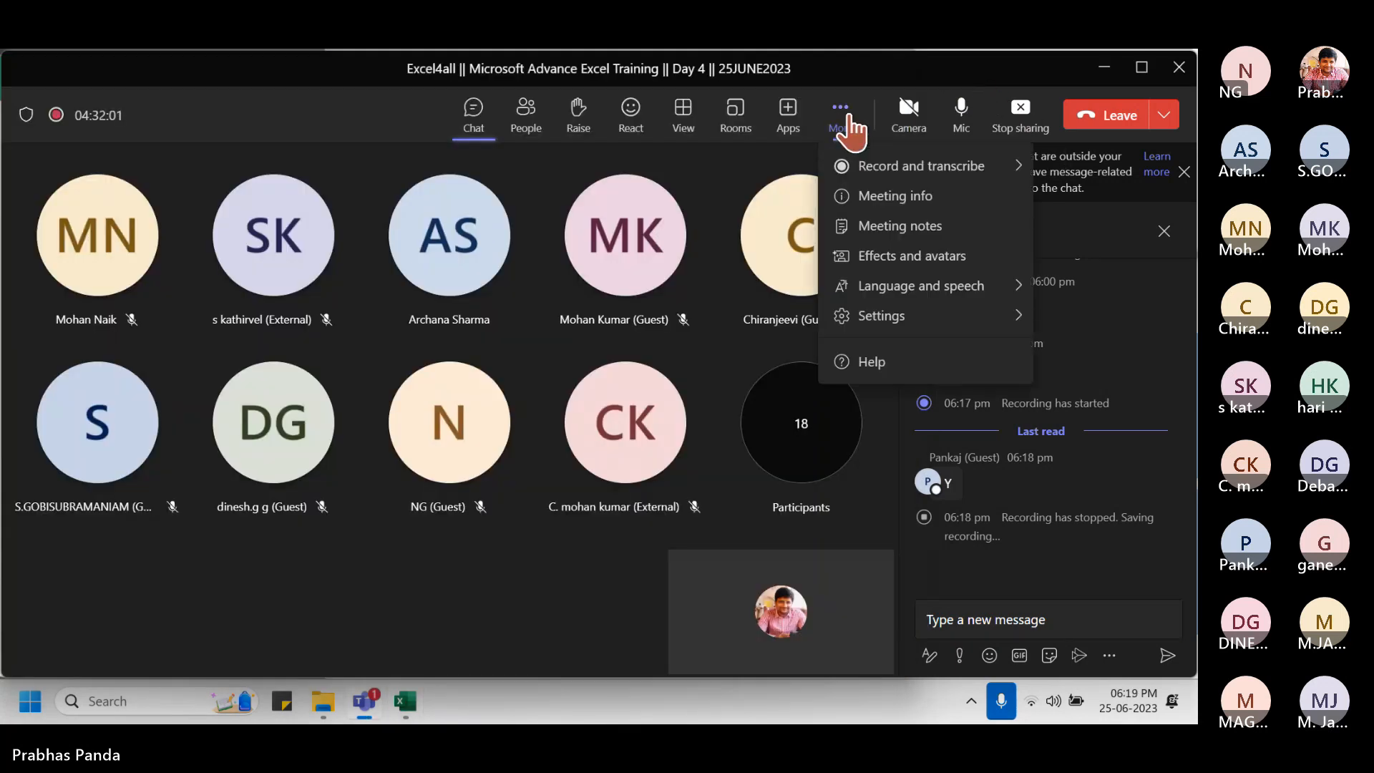
mouse_move(843, 164)
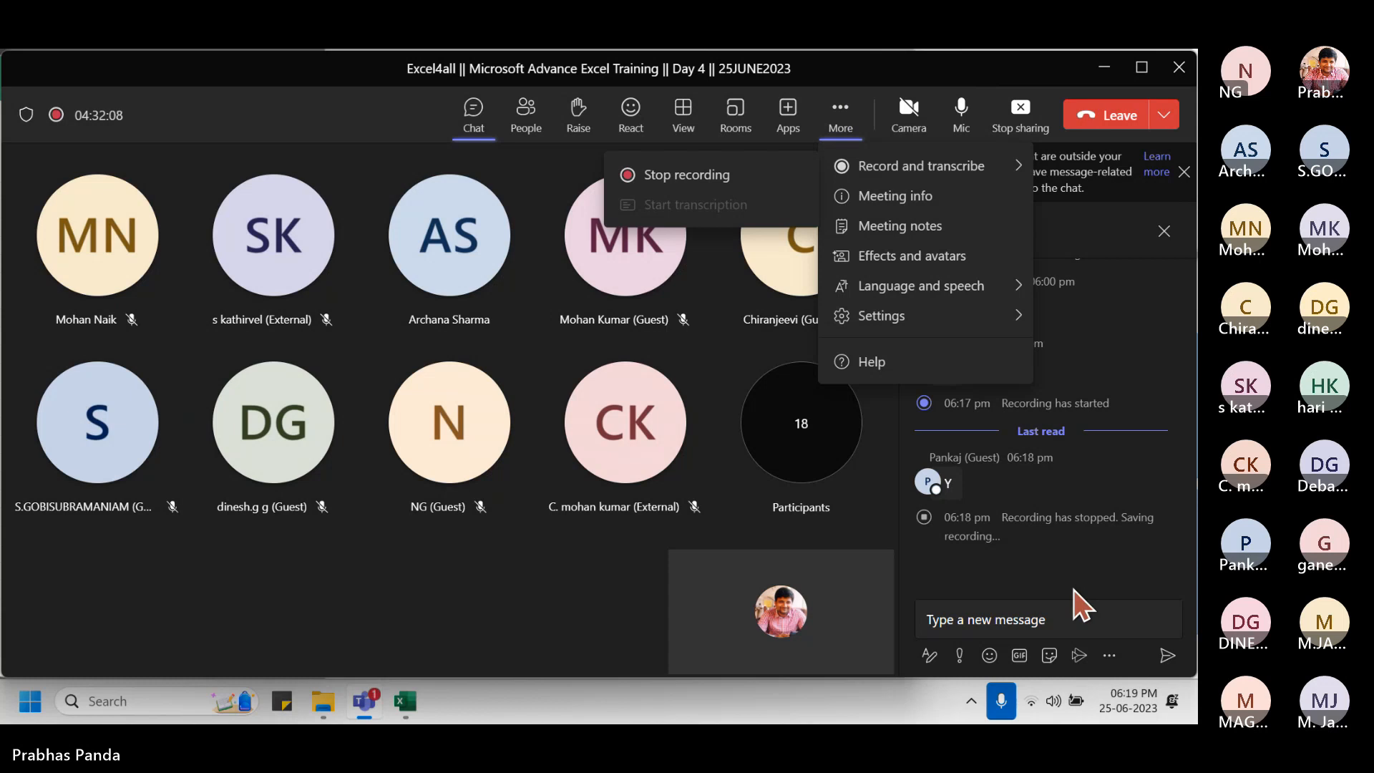
left_click(1080, 607)
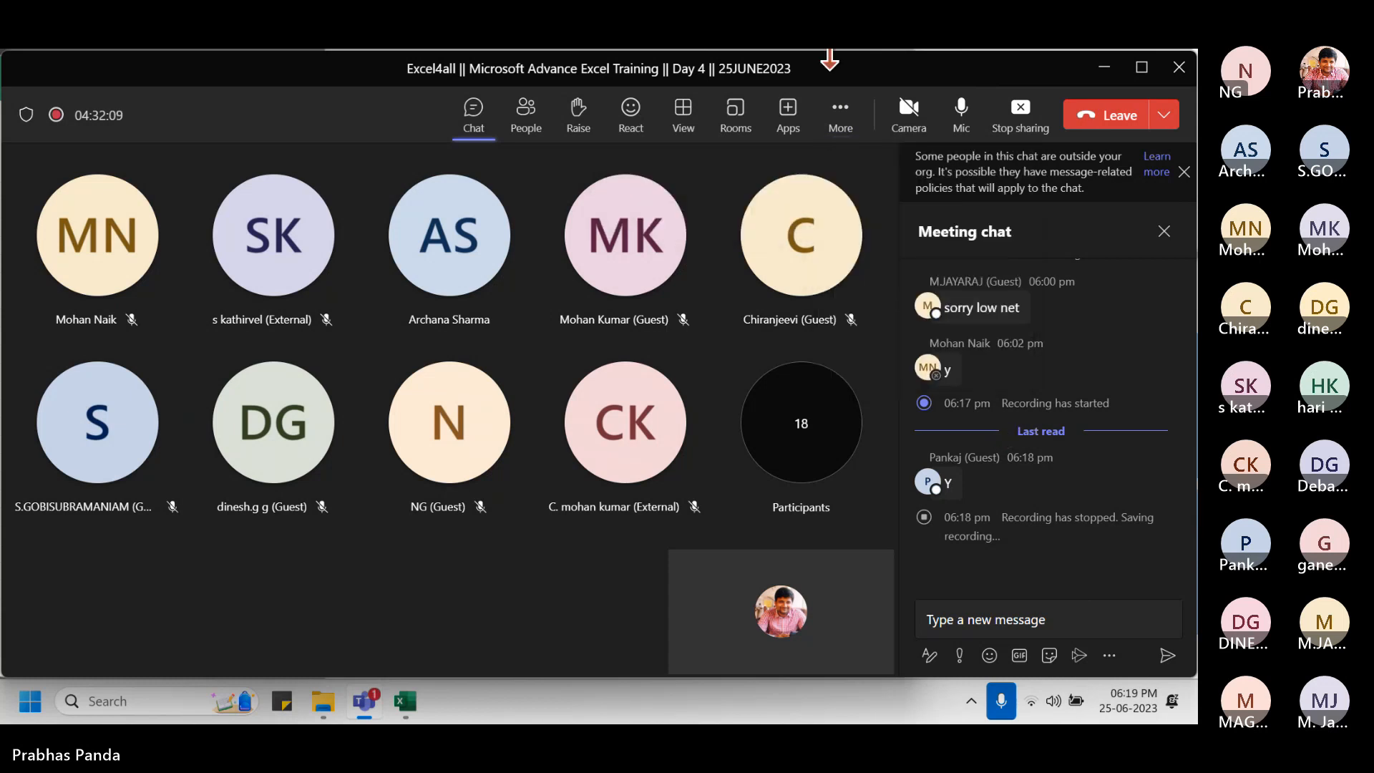
left_click(839, 134)
mouse_move(932, 172)
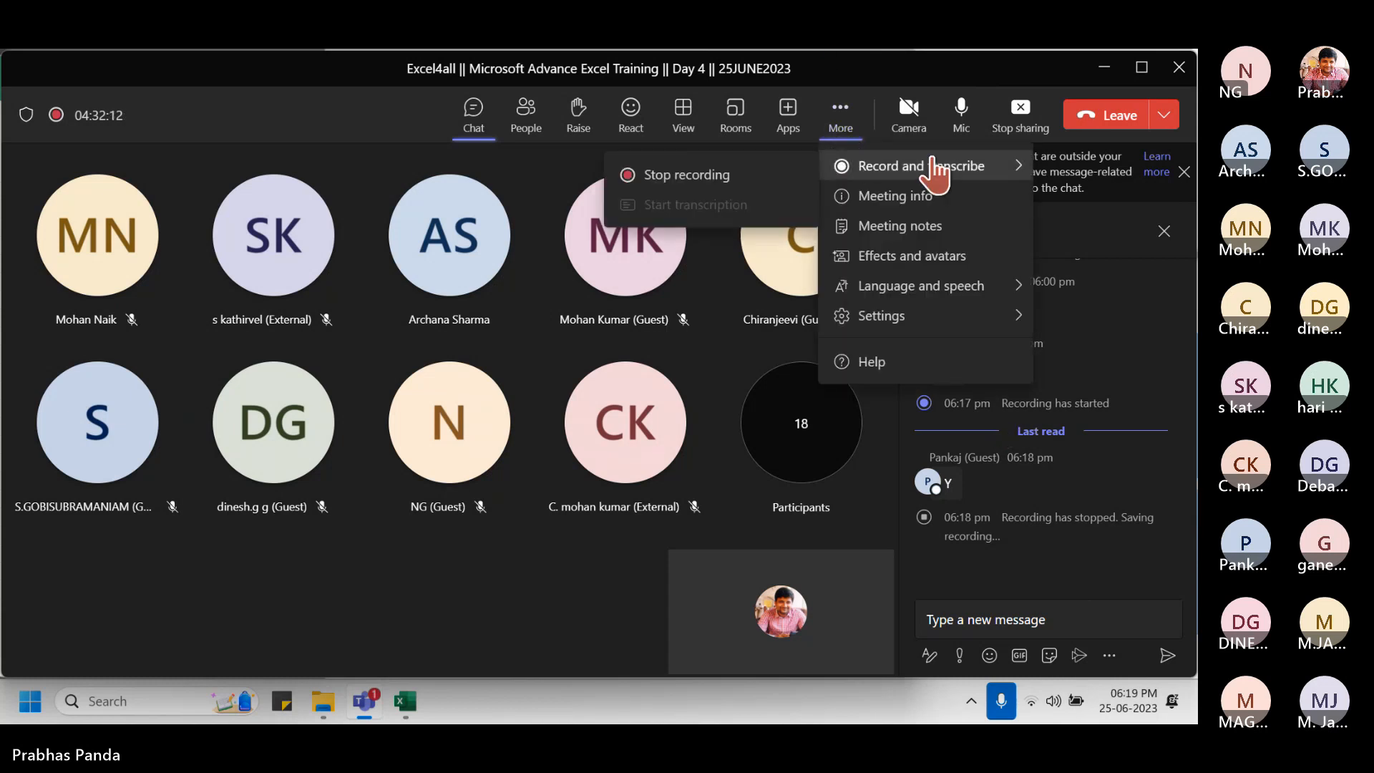
left_click(1031, 568)
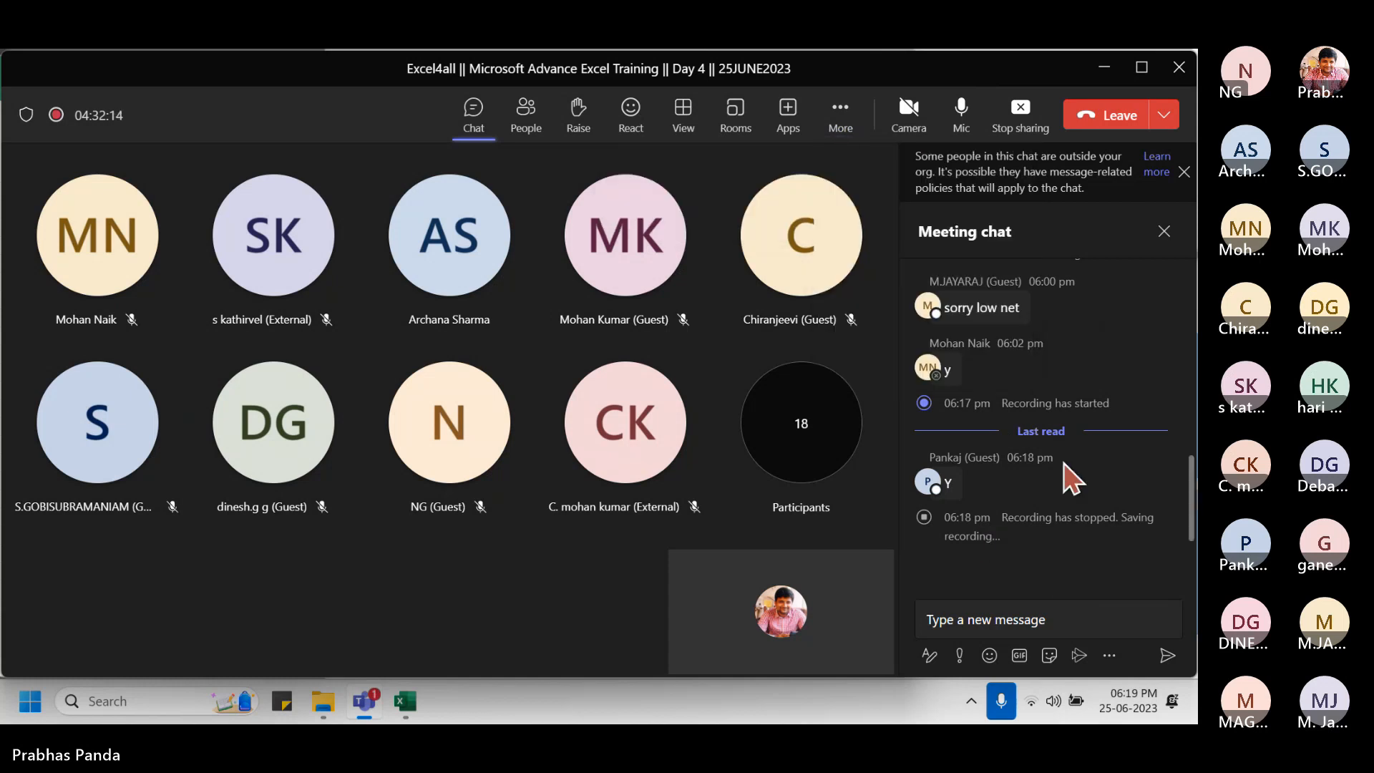
scroll(1071, 469, "up", 4)
scroll(1081, 487, "down", 10)
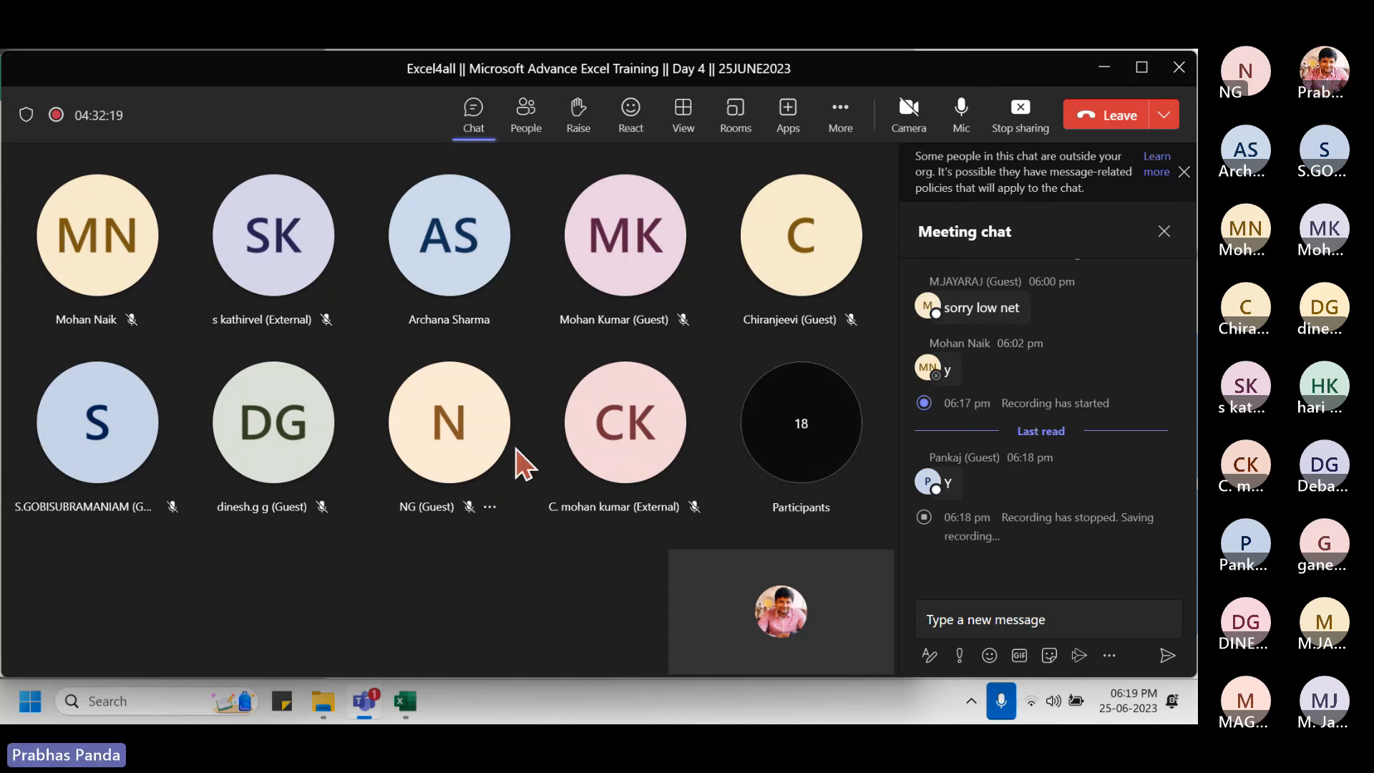
- Return to Excel, insert a clustered column chart of the selected table and enlarge it beside the data, spanning roughly E2 to M18
key("alt+Tab")
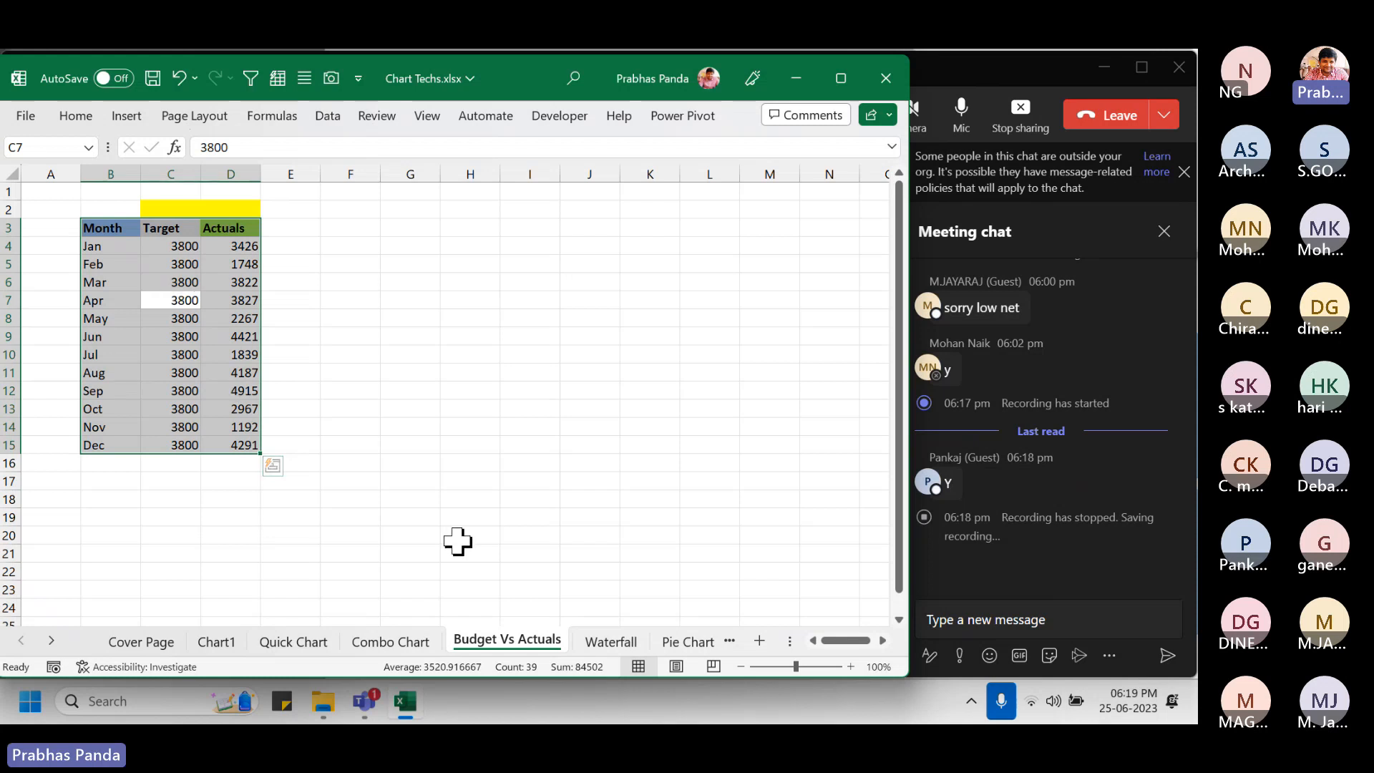
key("alt+F1")
left_click_drag(298, 268, 346, 208)
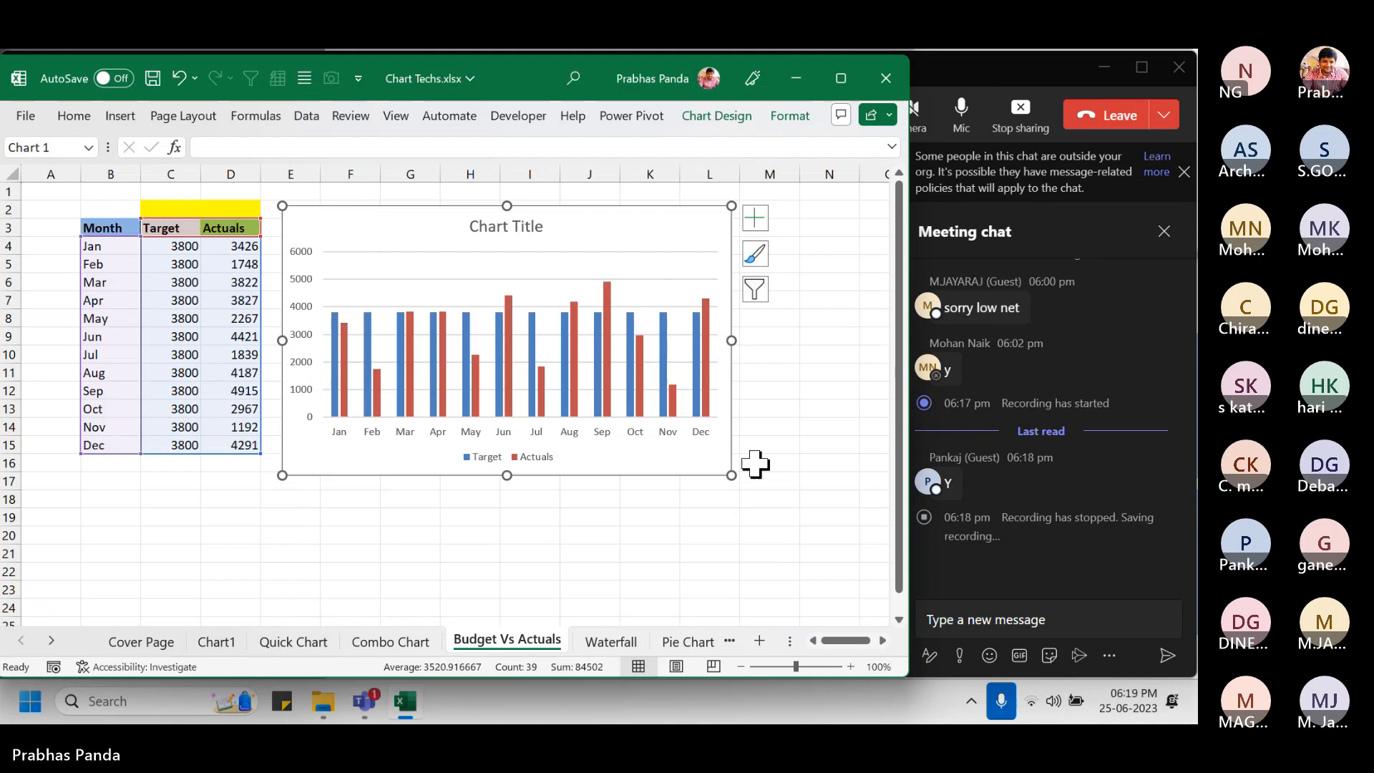
left_click_drag(732, 474, 799, 496)
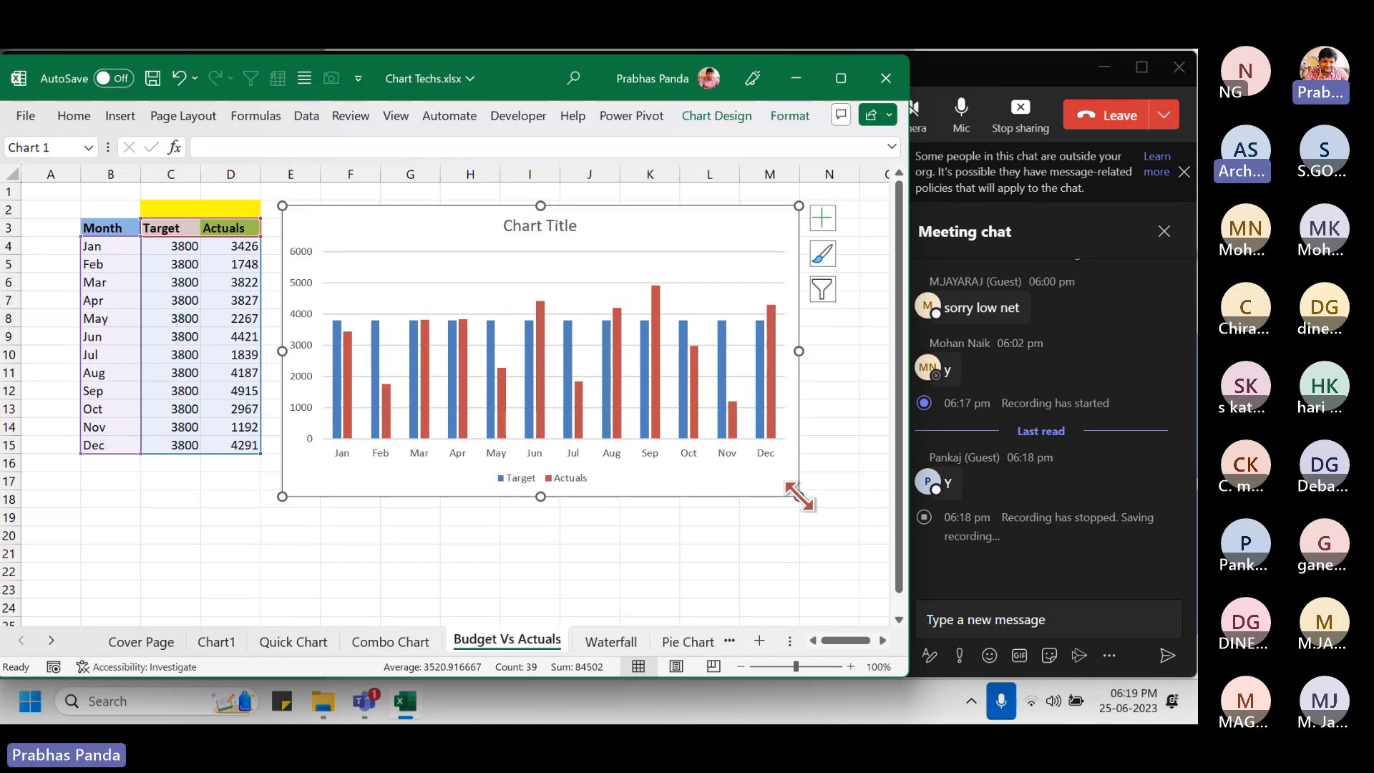
- Apply the last chart style in the gallery, with bevelled columns, and remove the chart's gridlines
left_click(706, 116)
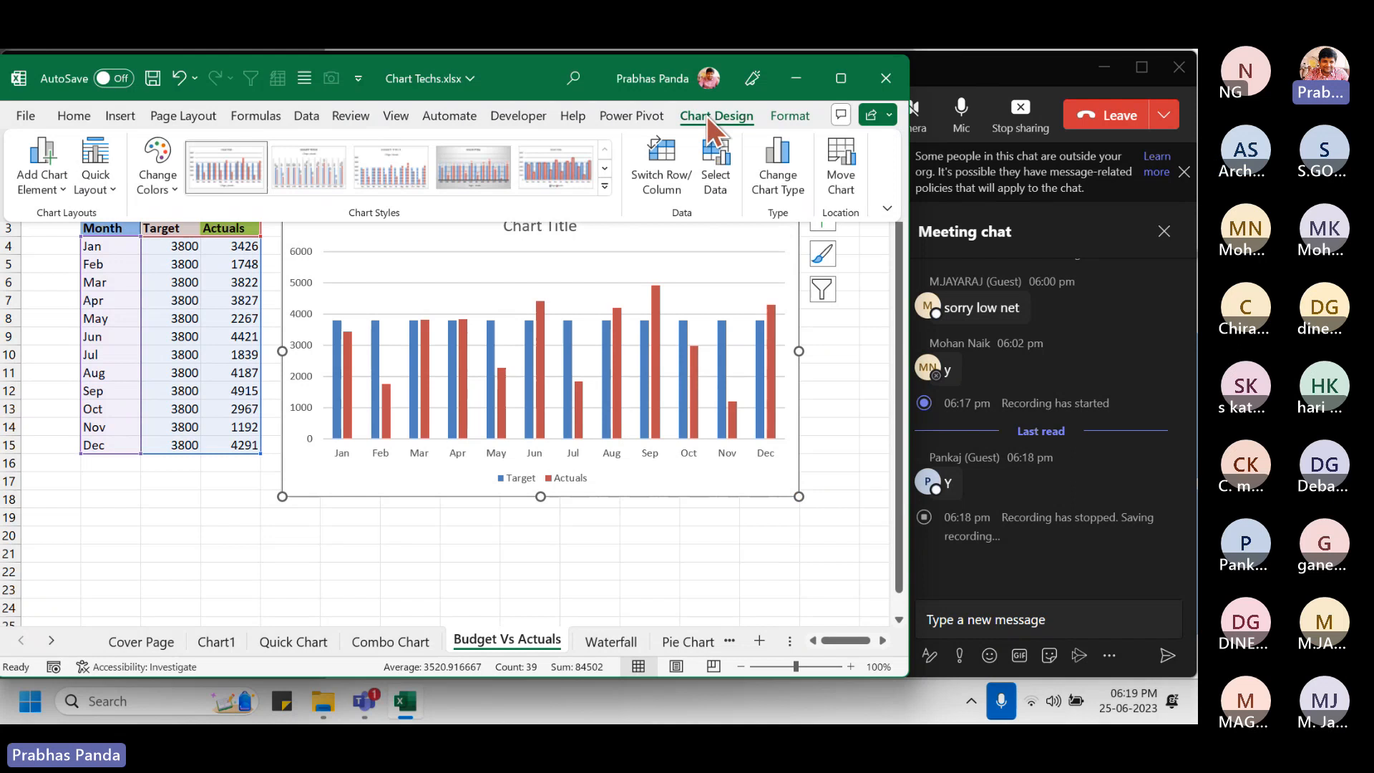
left_click(604, 187)
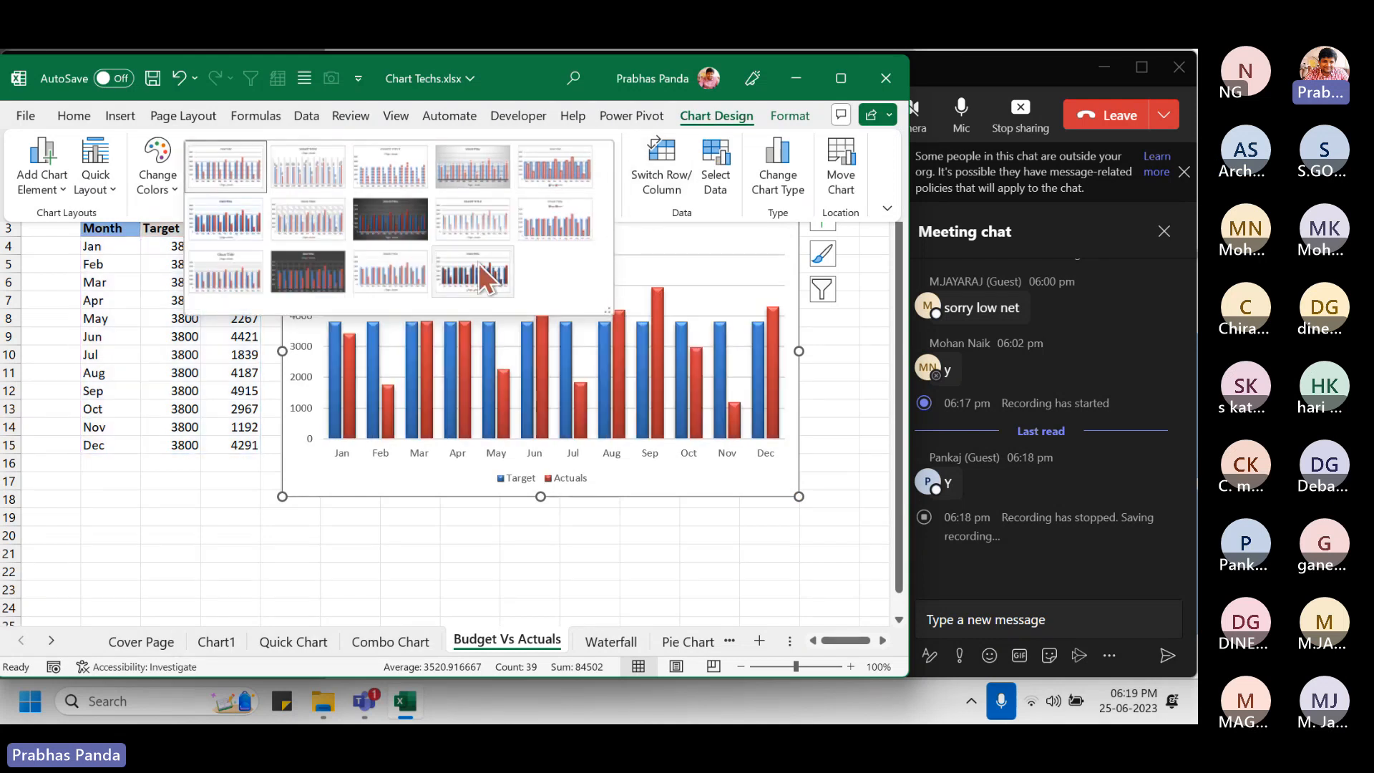
left_click(478, 266)
left_click(827, 224)
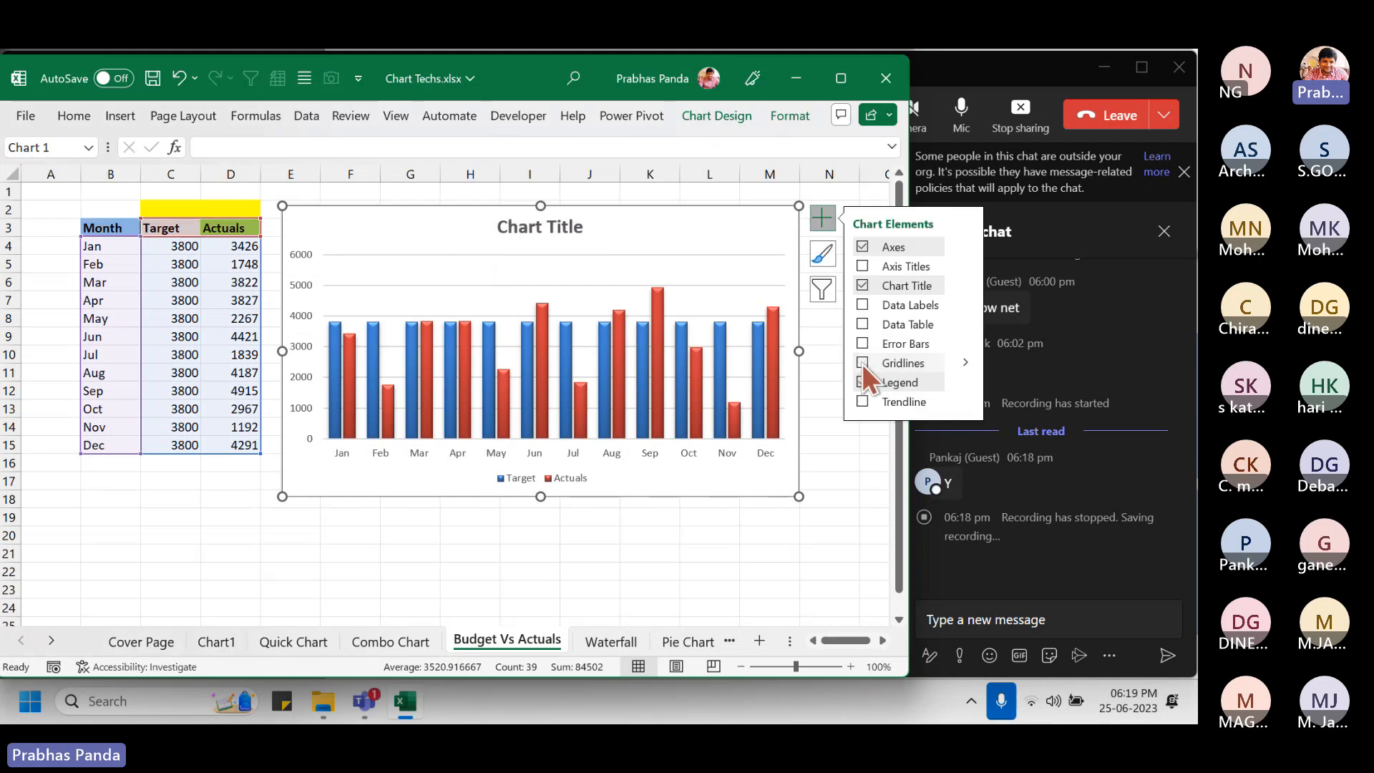
left_click(826, 226)
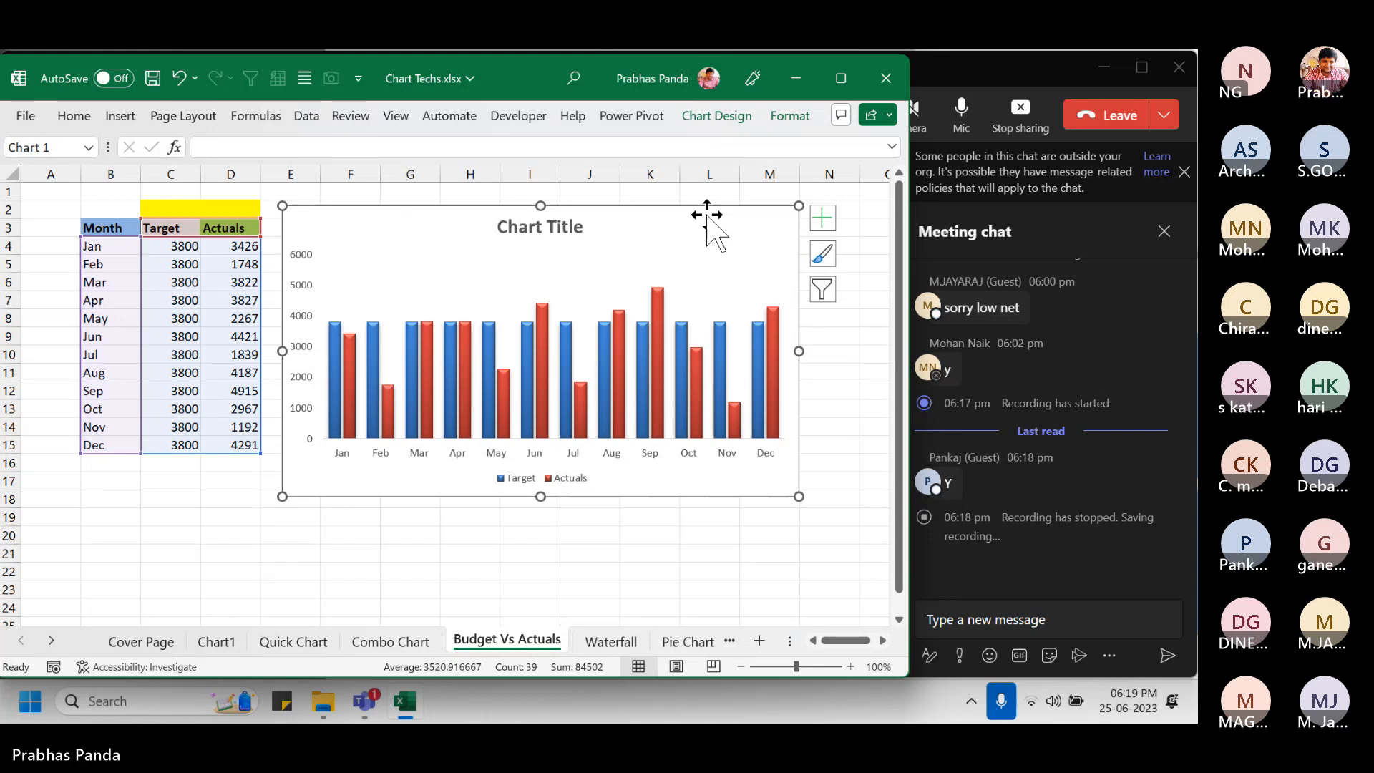
- Change the chart type to Combo and set the Target series to Line with Markers
right_click(453, 256)
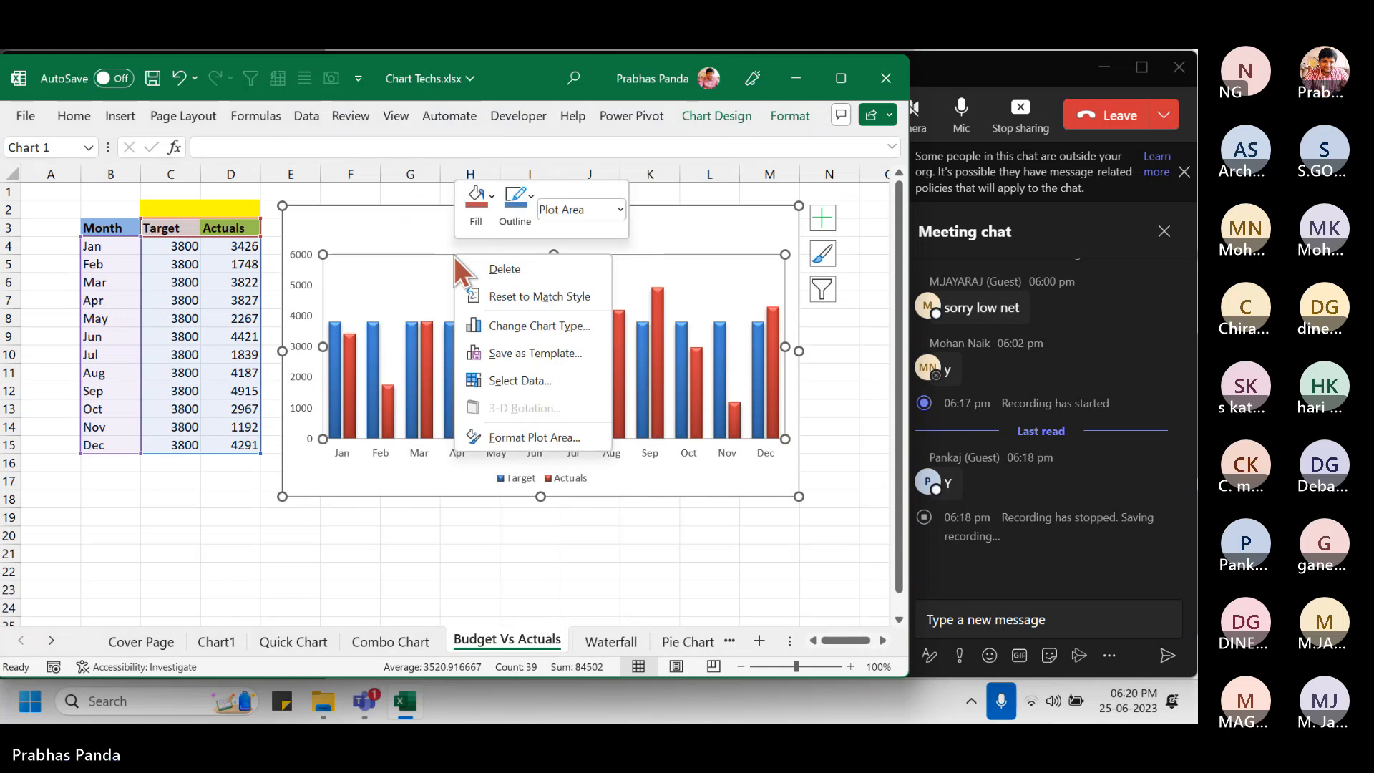
left_click(559, 324)
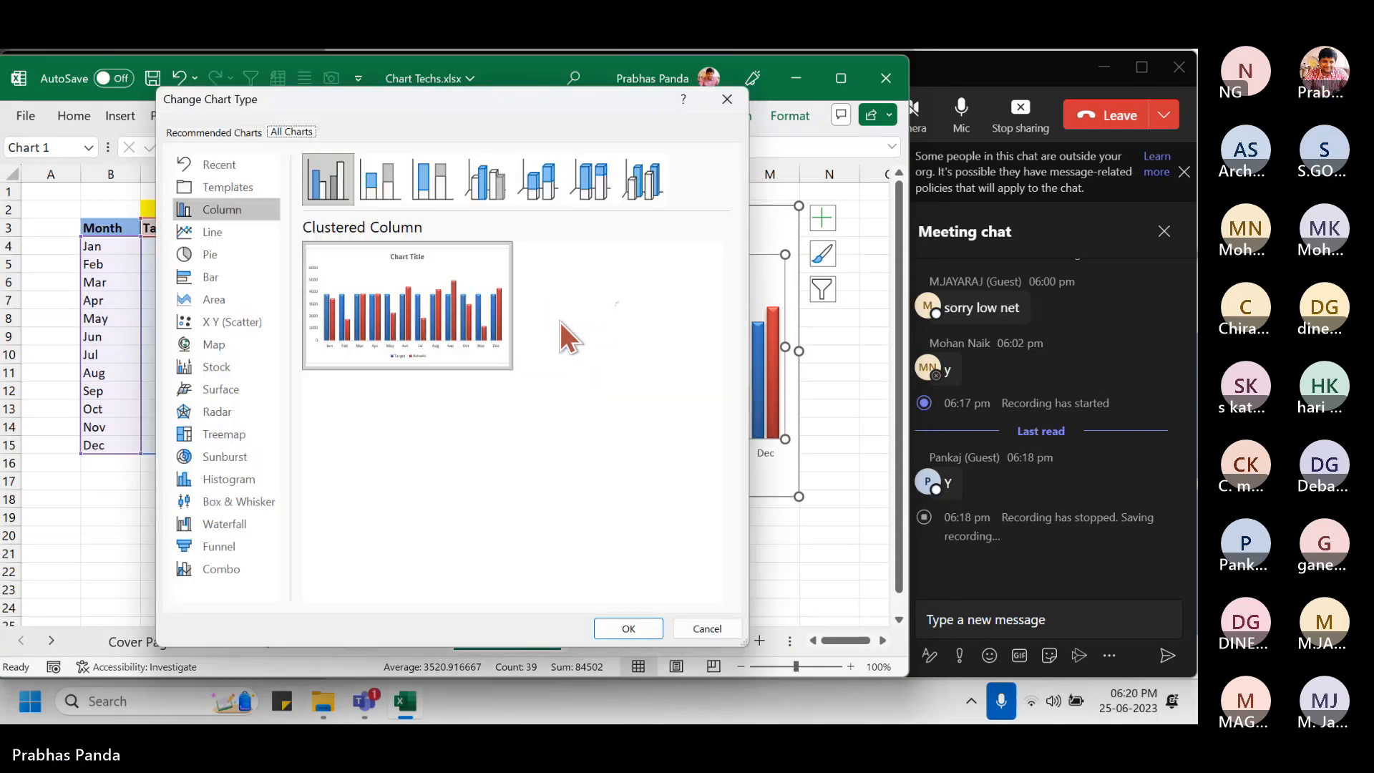
left_click(238, 574)
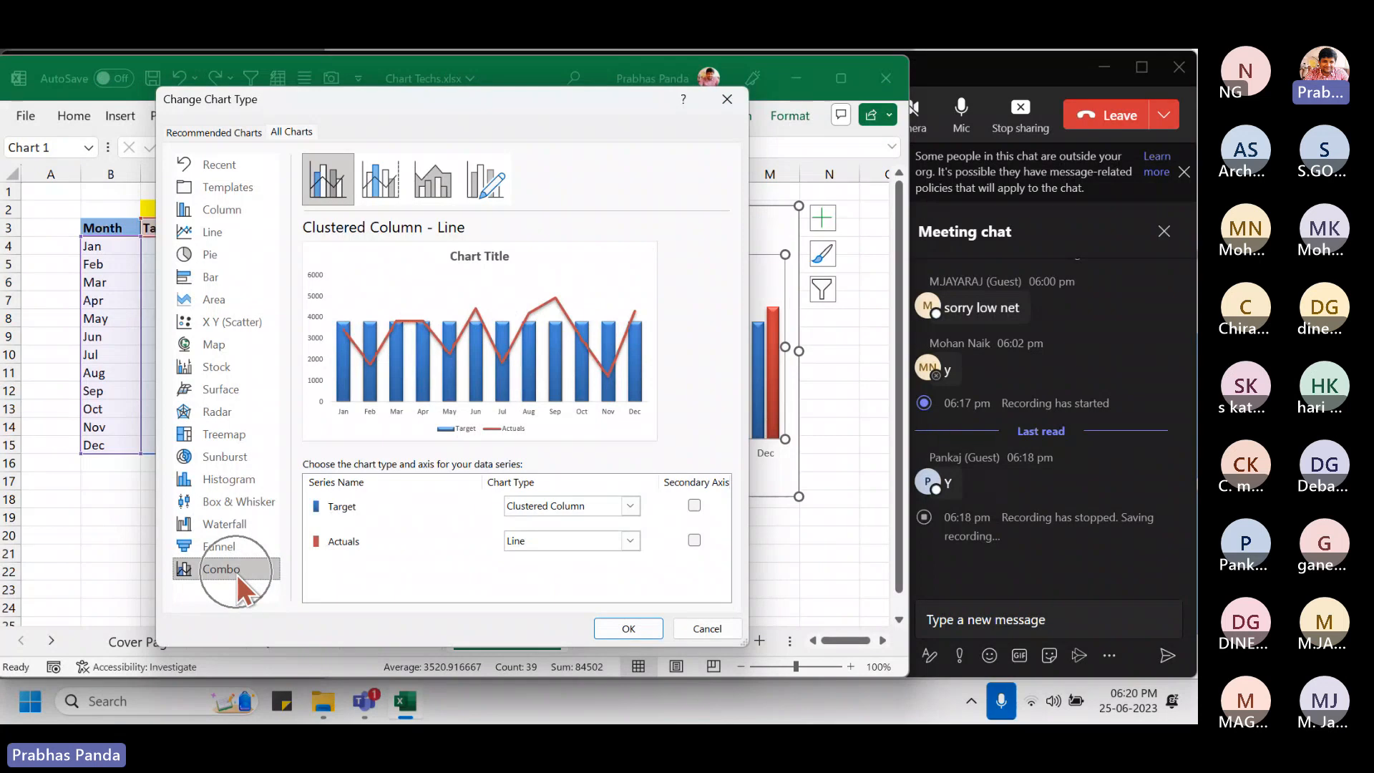
key("ctrl")
key("ctrl")
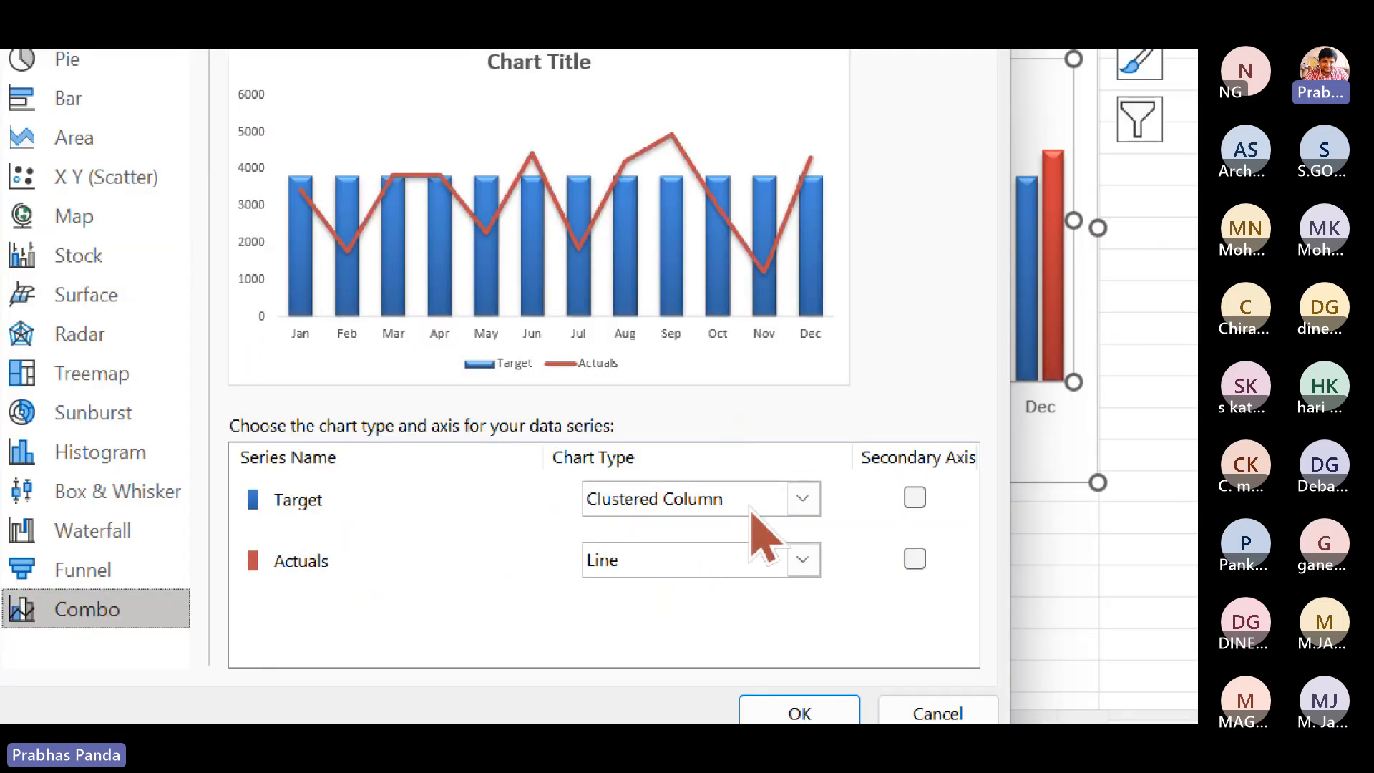
left_click(753, 507)
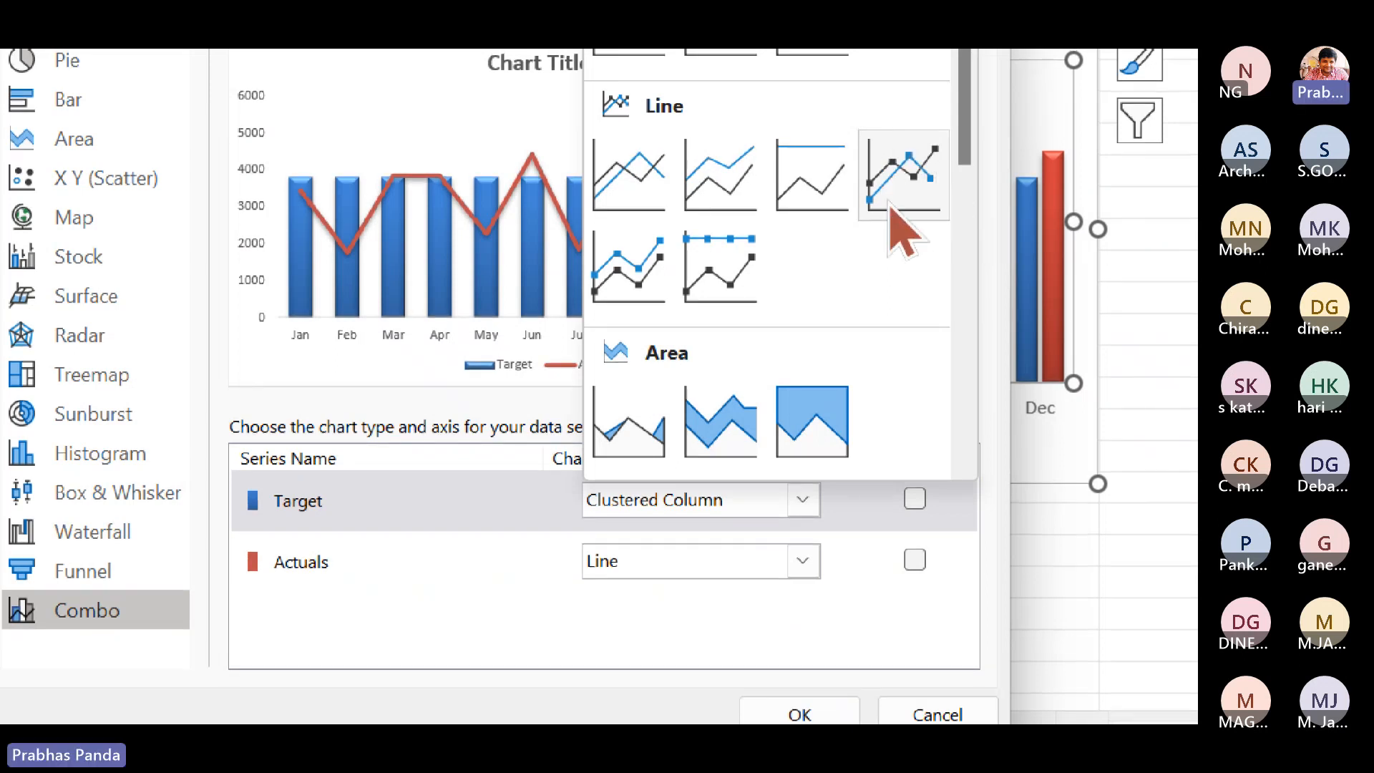
left_click(923, 182)
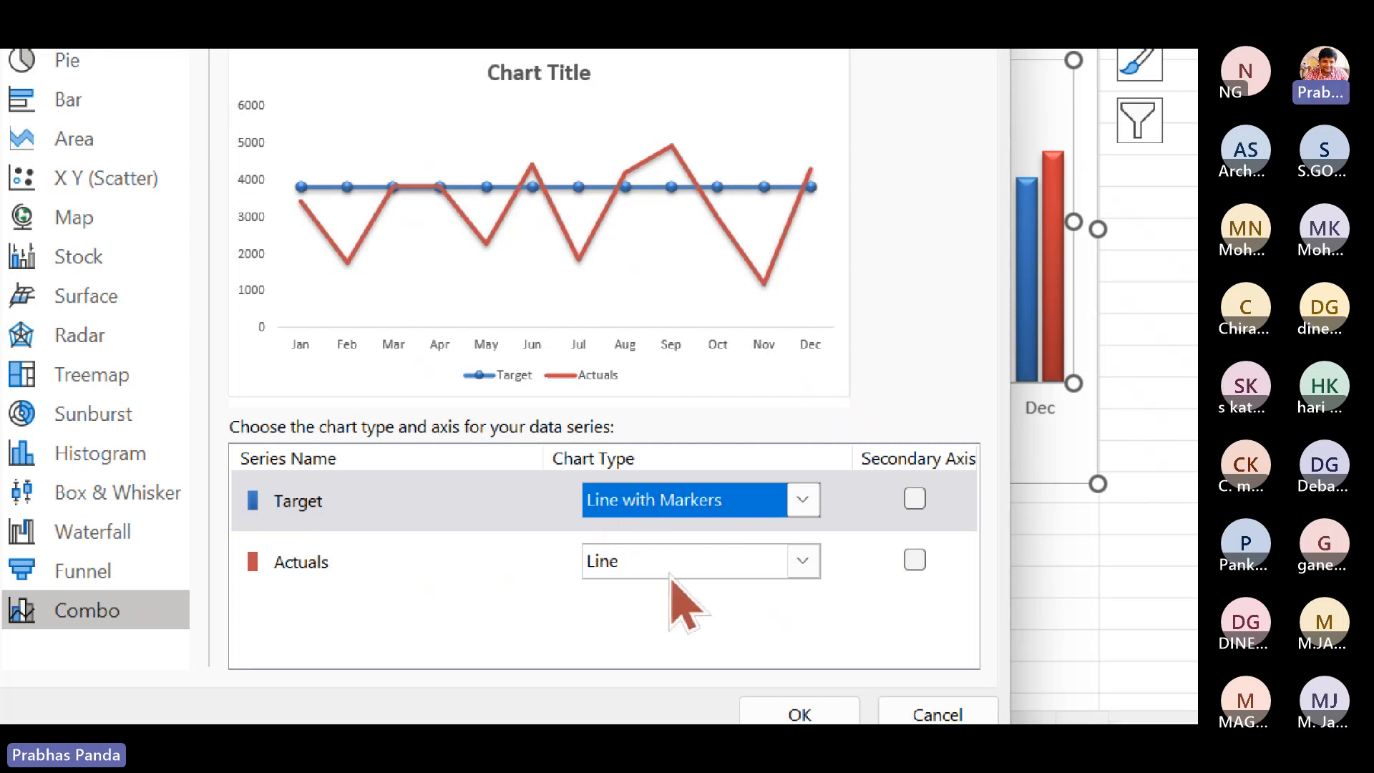
- Set the Actuals series to Clustered Column and apply the custom combination to the chart
left_click(774, 568)
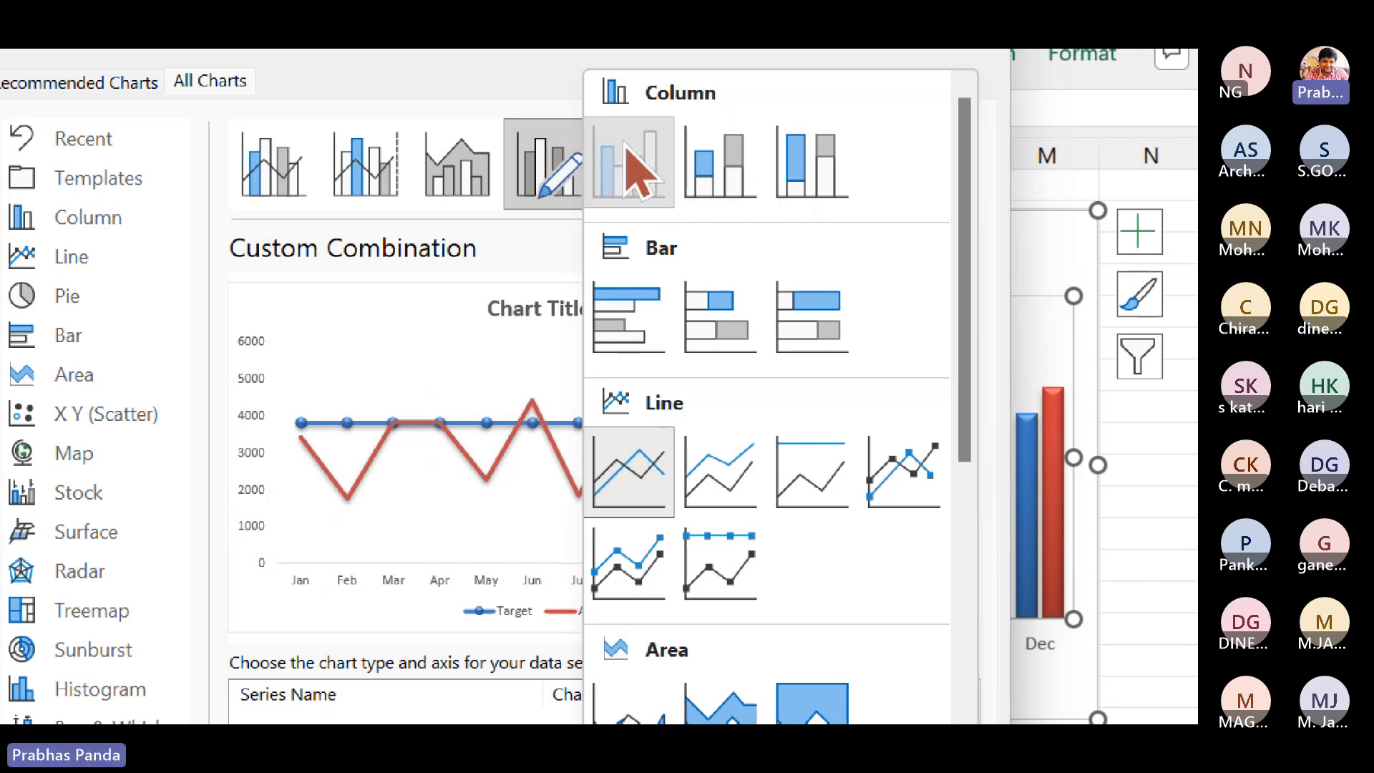
left_click(626, 147)
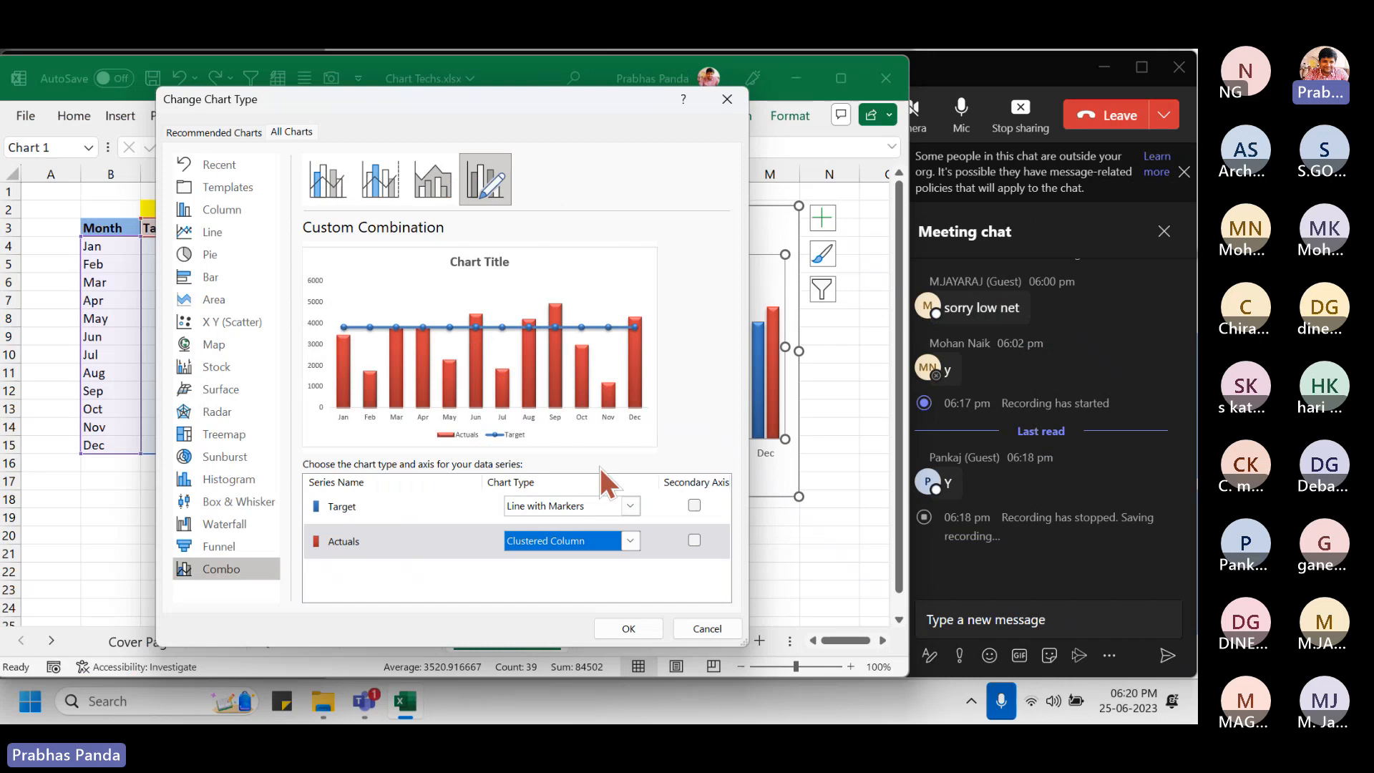
left_click(630, 629)
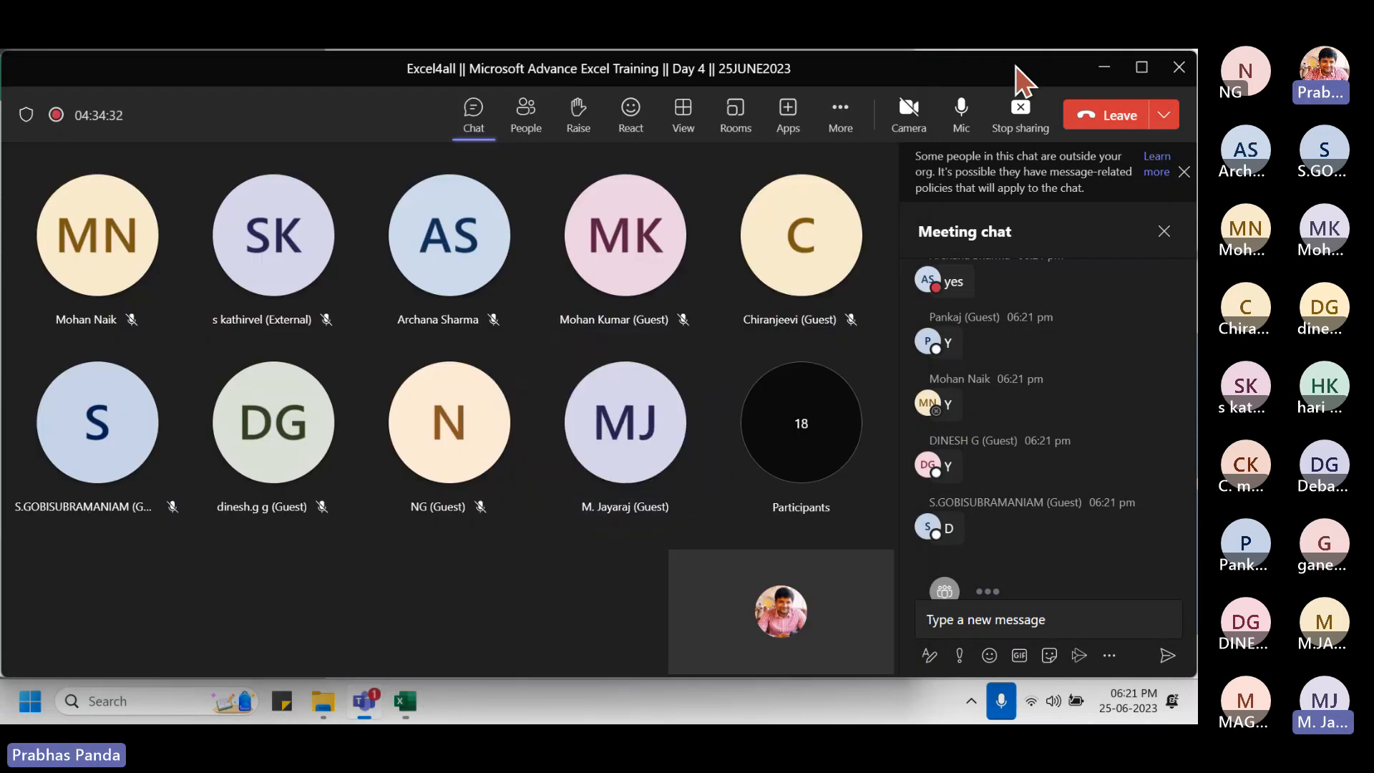
- Dismiss the notice about people outside the organisation in the Teams meeting and close the meeting chat
left_click(1016, 68)
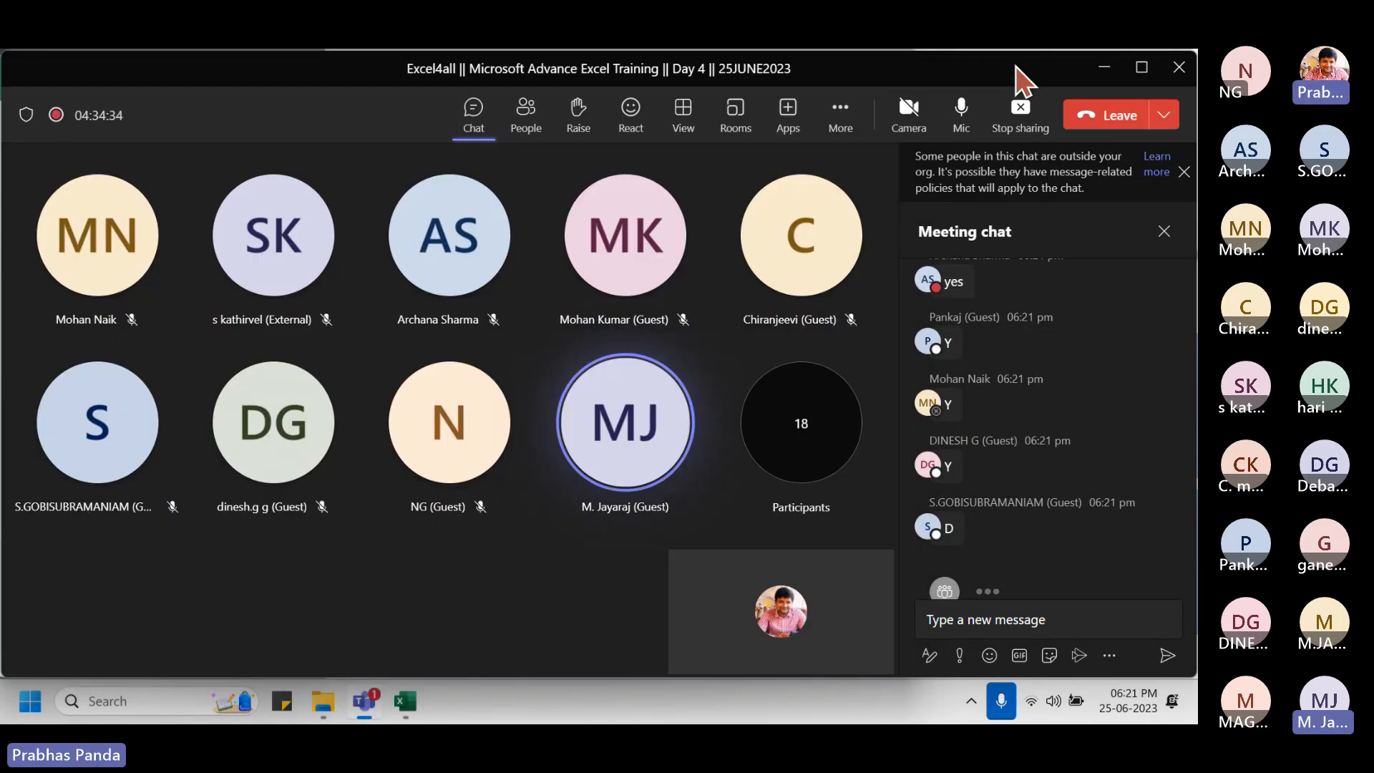
left_click(1184, 172)
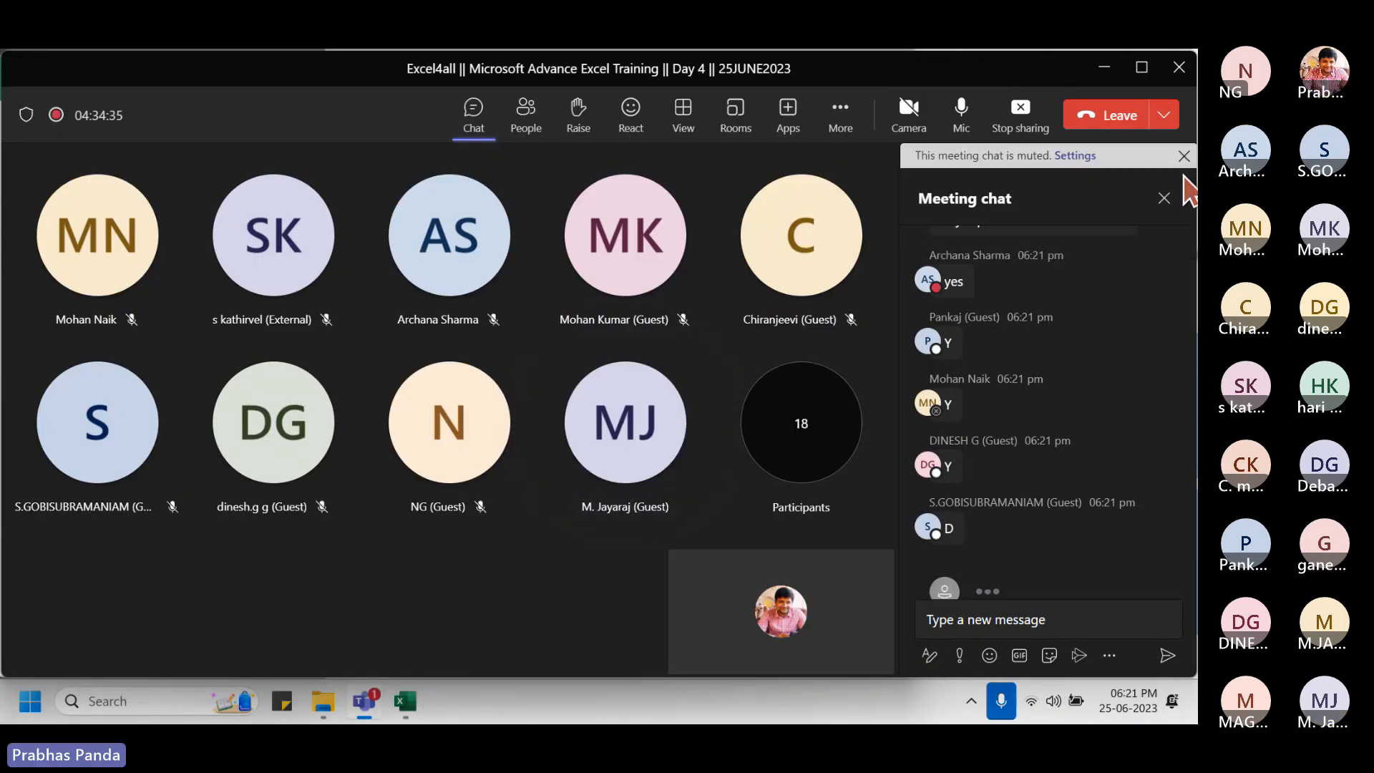
left_click(1166, 199)
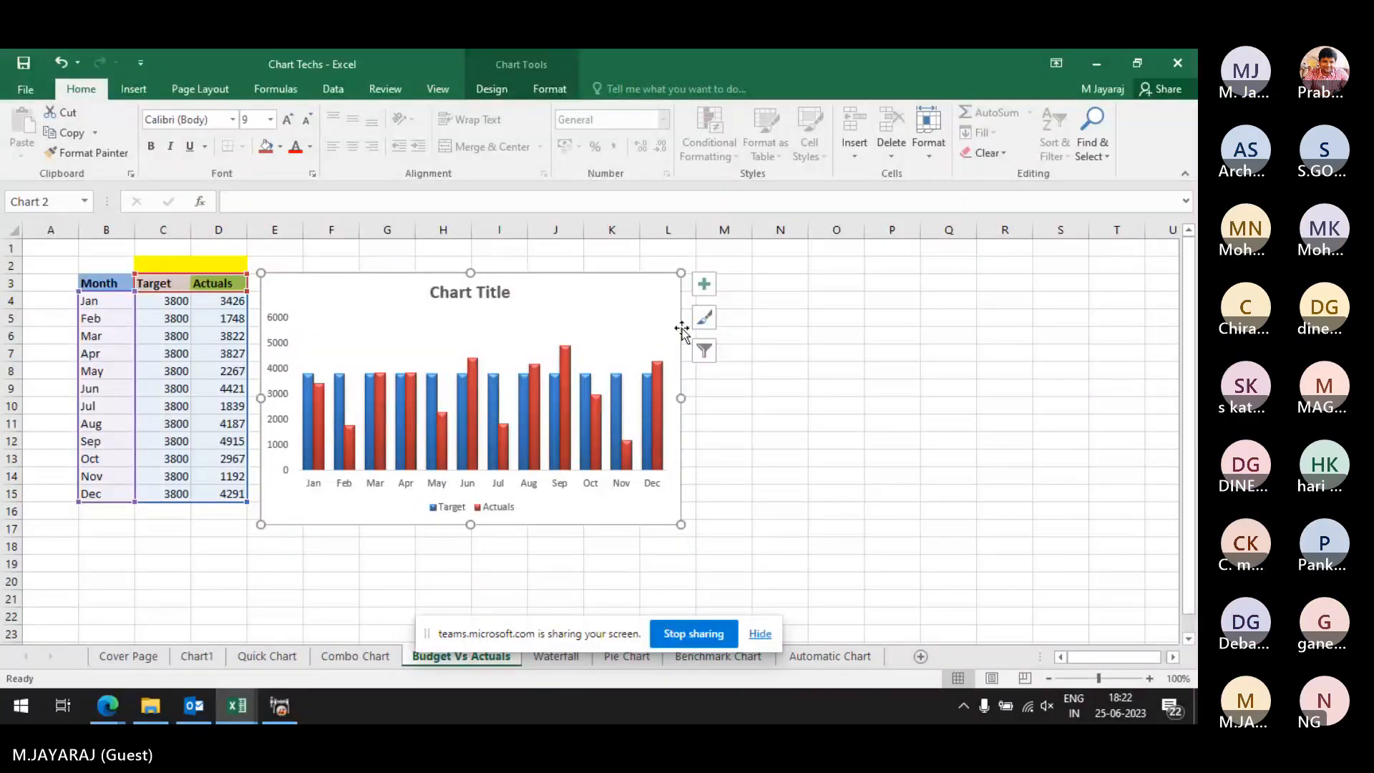
- Change the Budget Vs Actuals column chart to a Combo type with the Target series as Line with Markers
right_click(638, 306)
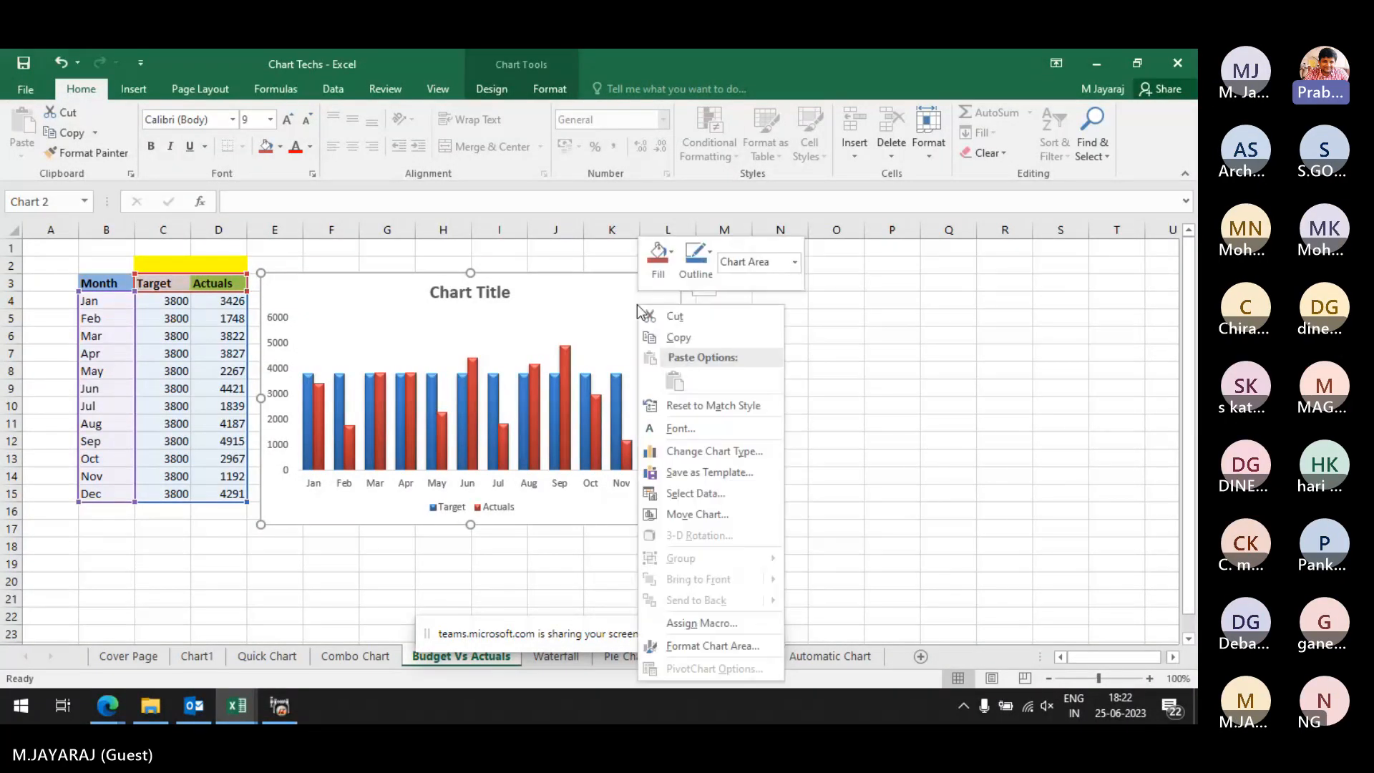
left_click(696, 451)
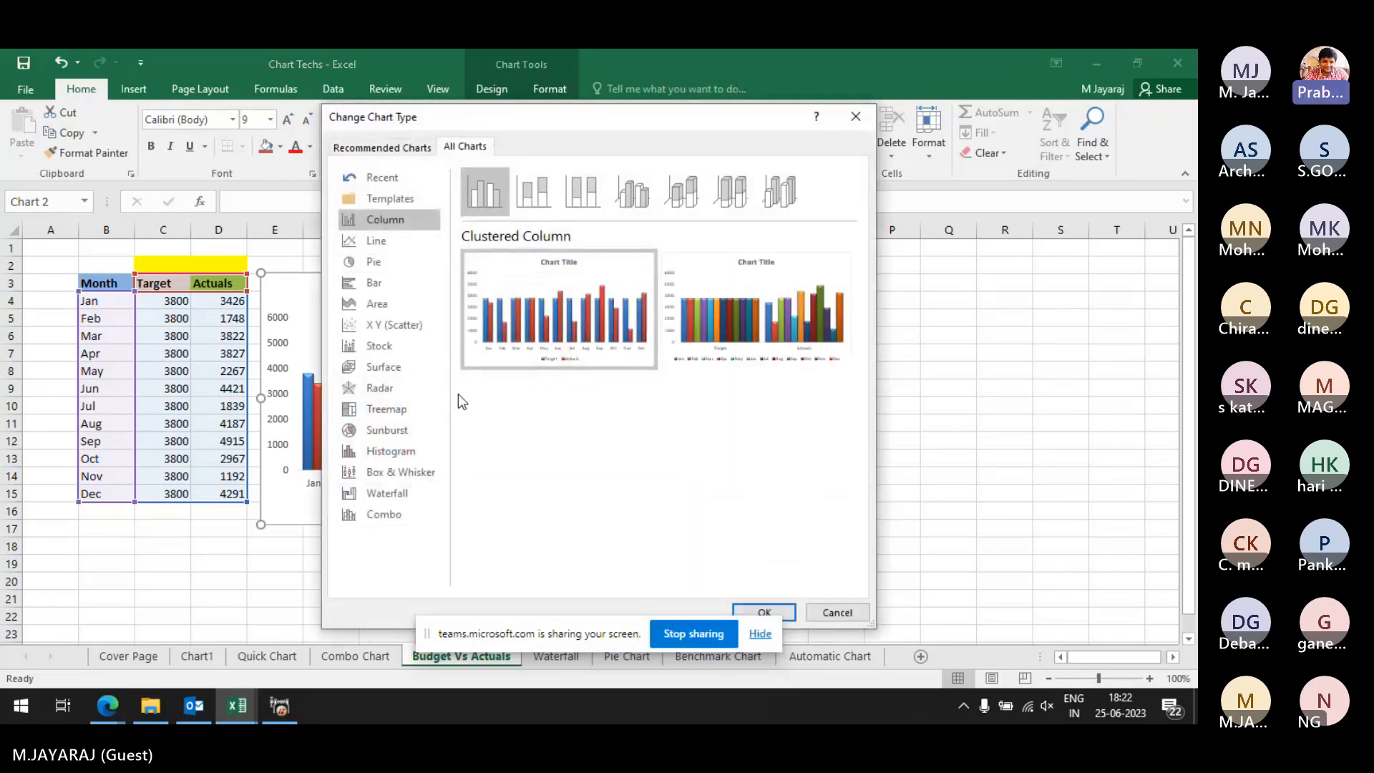
left_click(393, 528)
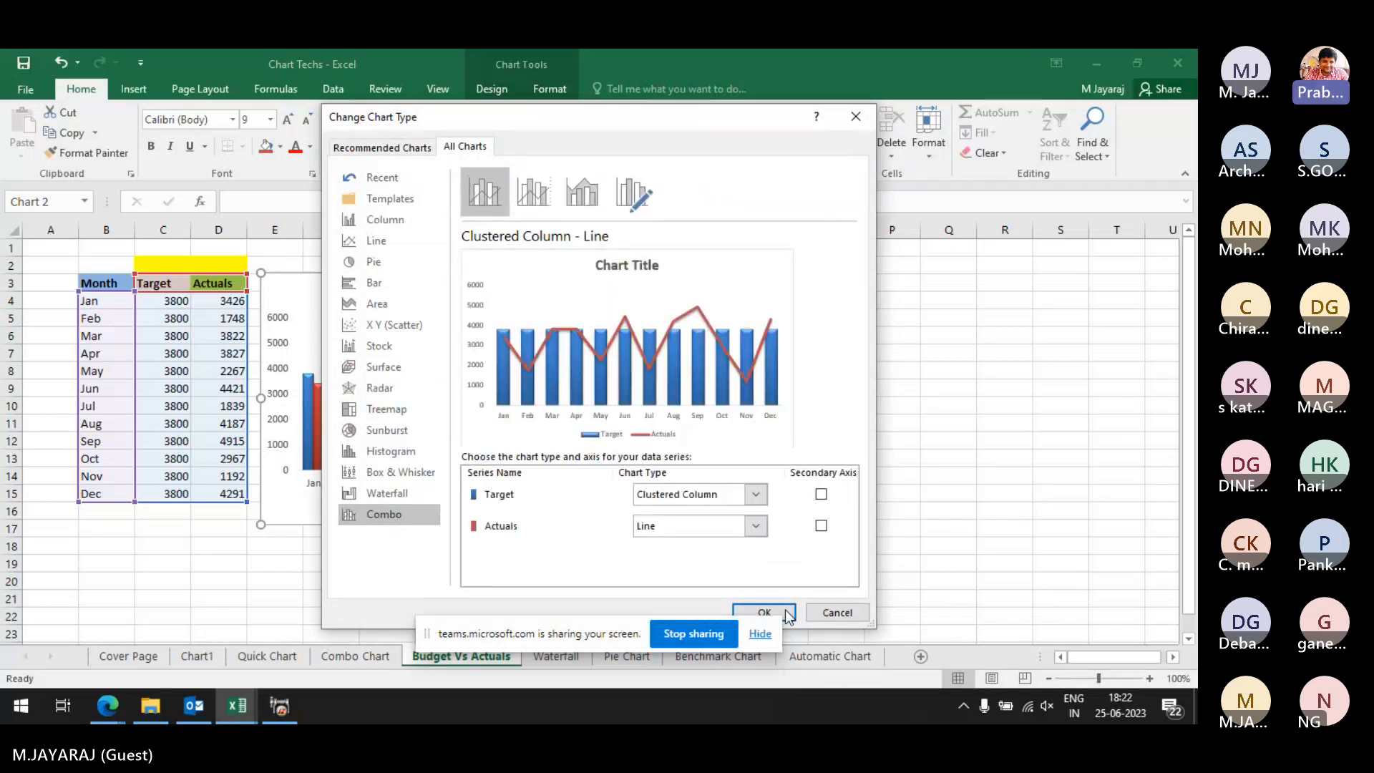
left_click(757, 493)
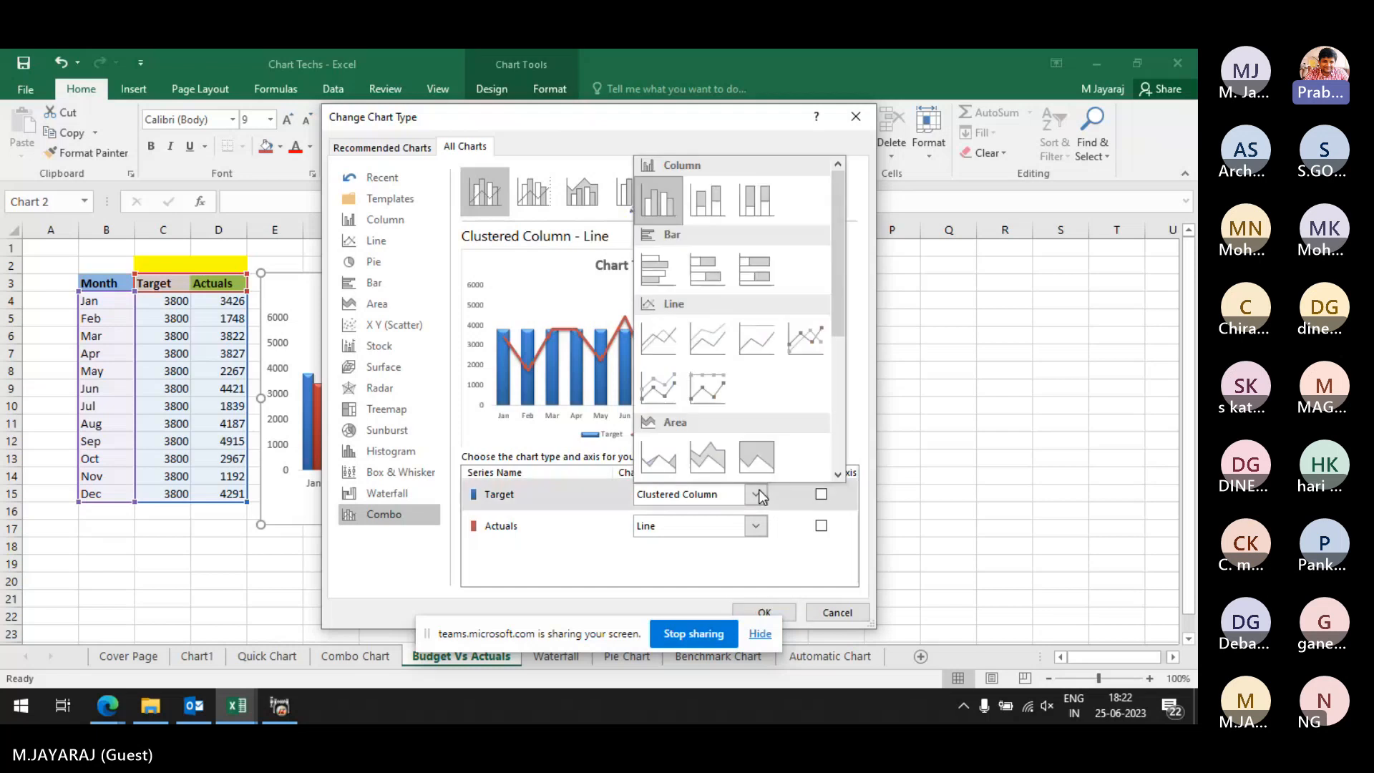
left_click(804, 333)
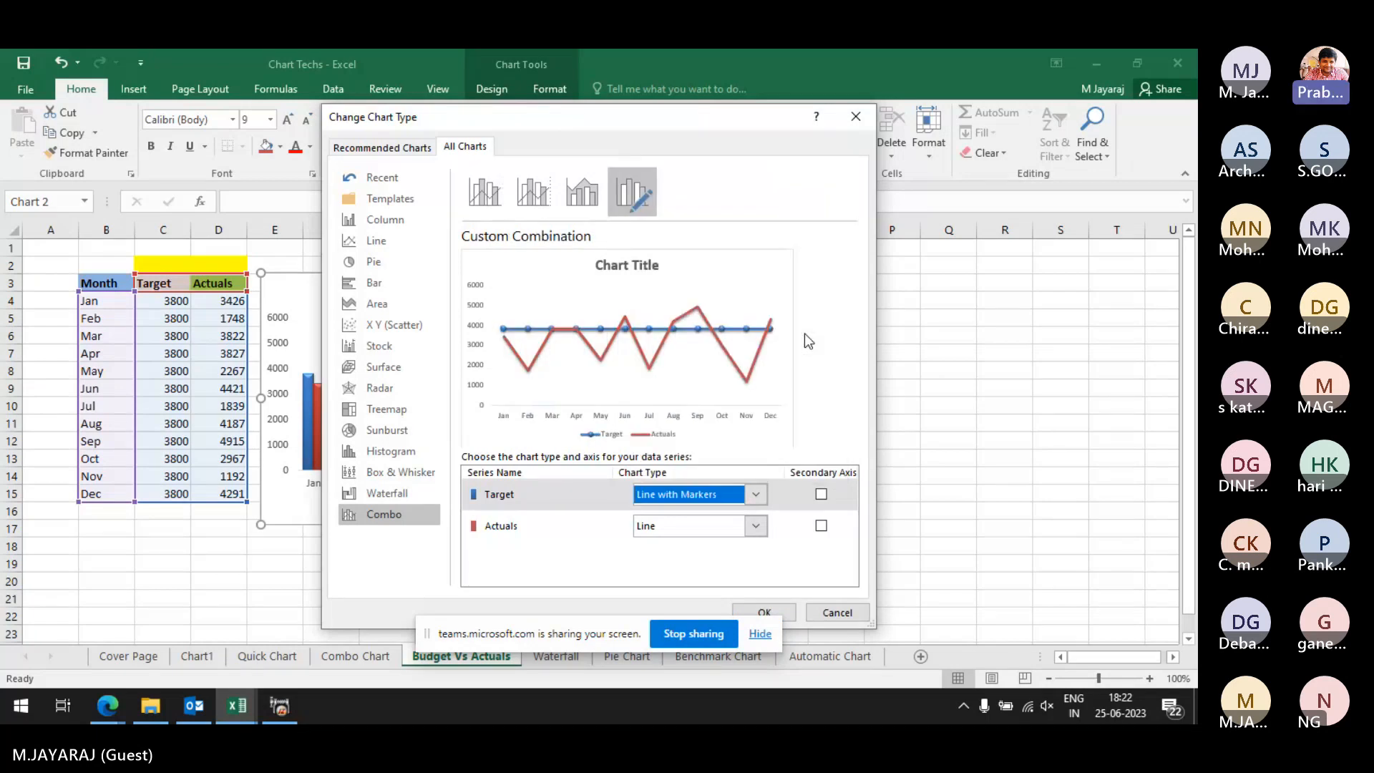
- Set the Actuals series to Clustered Column in the custom combination and stop sharing the screen
left_click(759, 527)
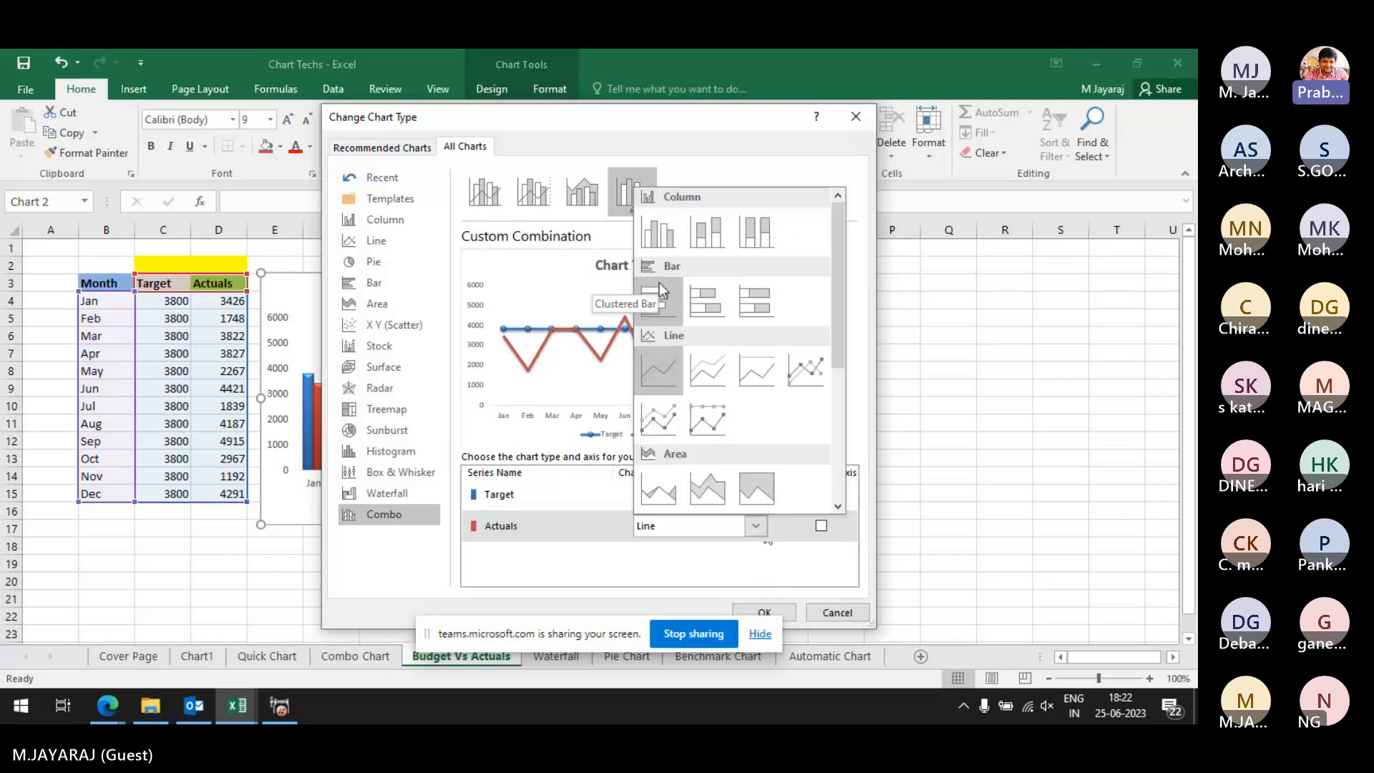
left_click(665, 243)
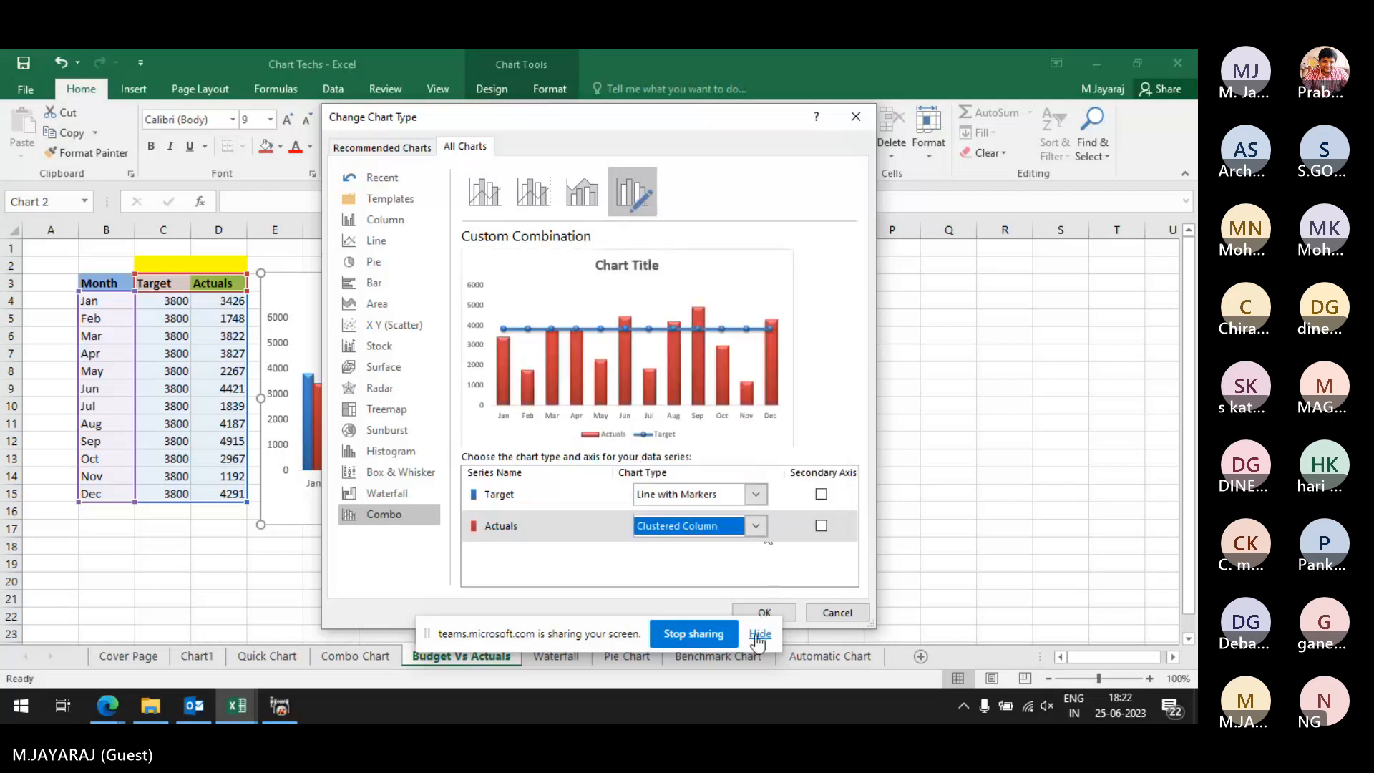
left_click(765, 610)
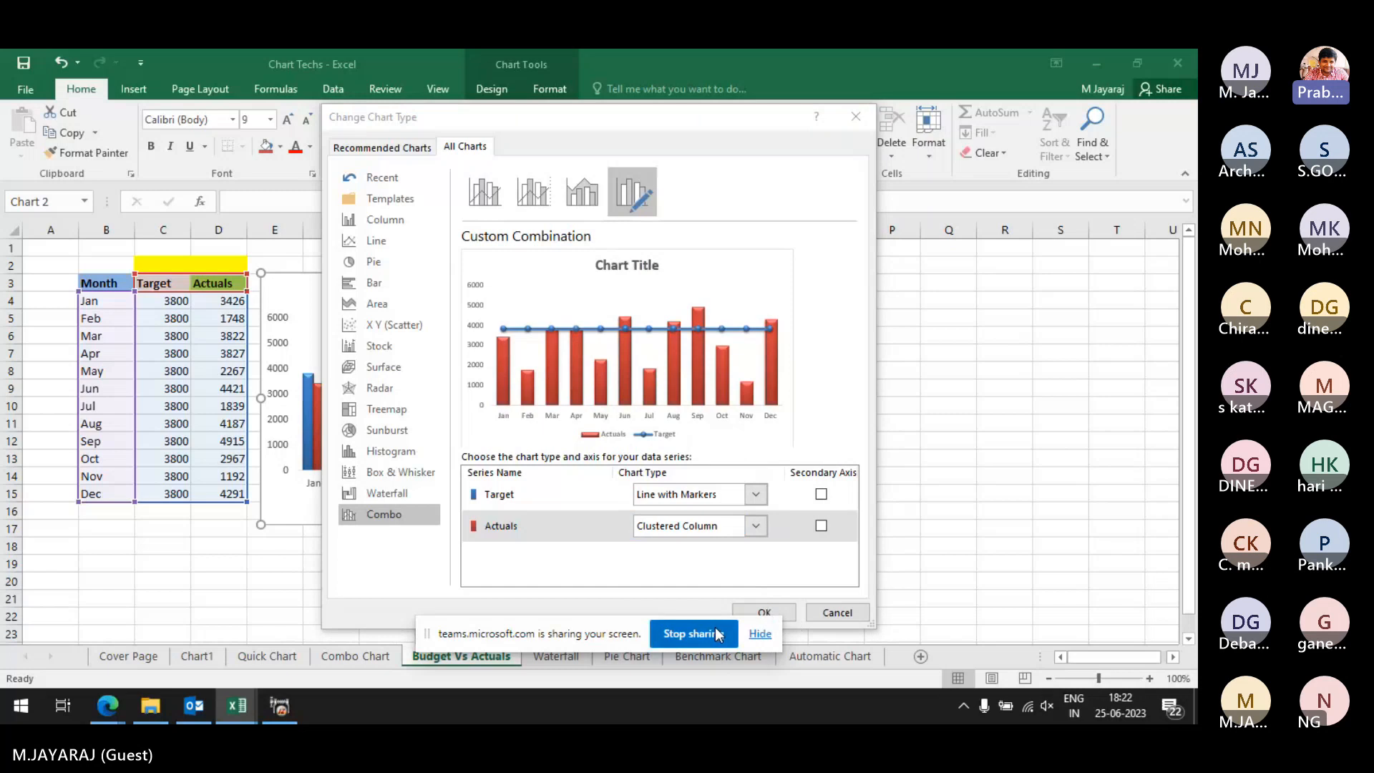
left_click(984, 558)
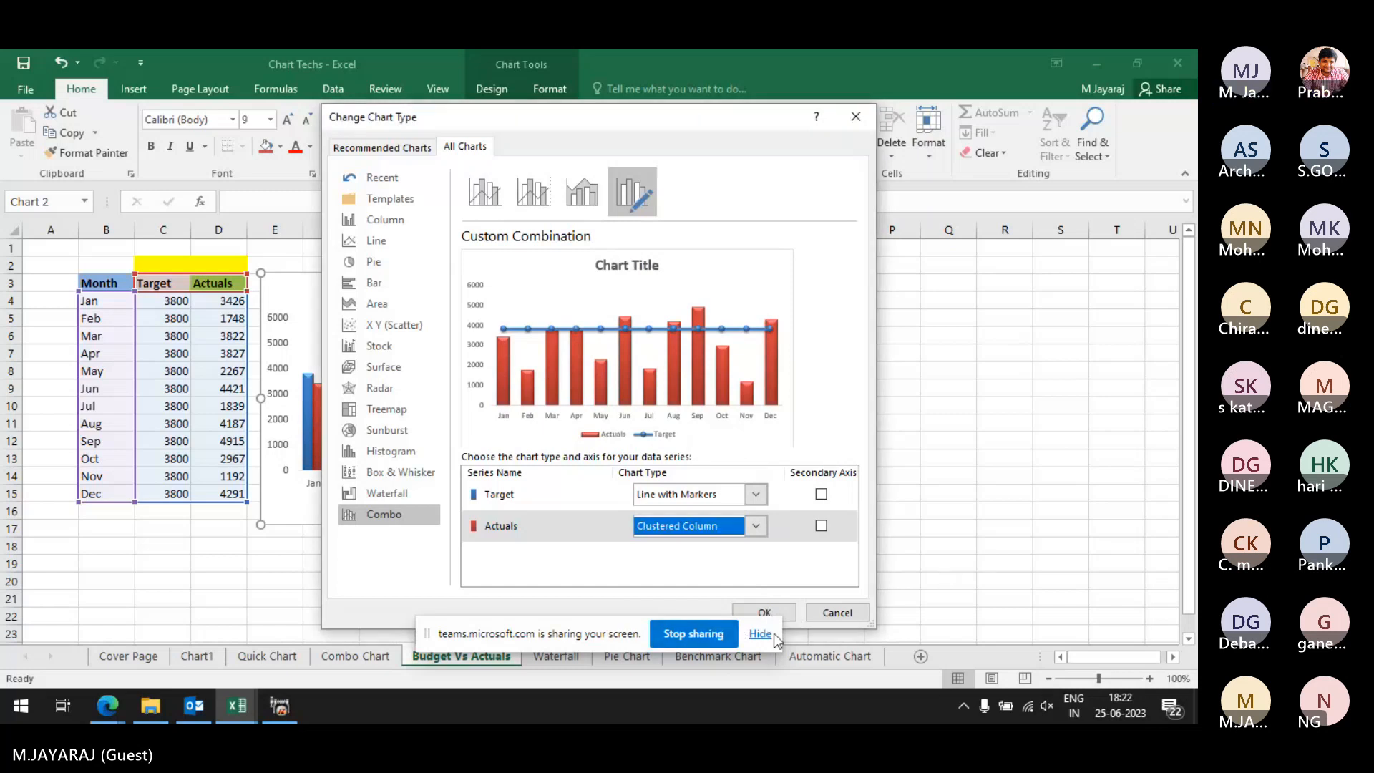
left_click(726, 633)
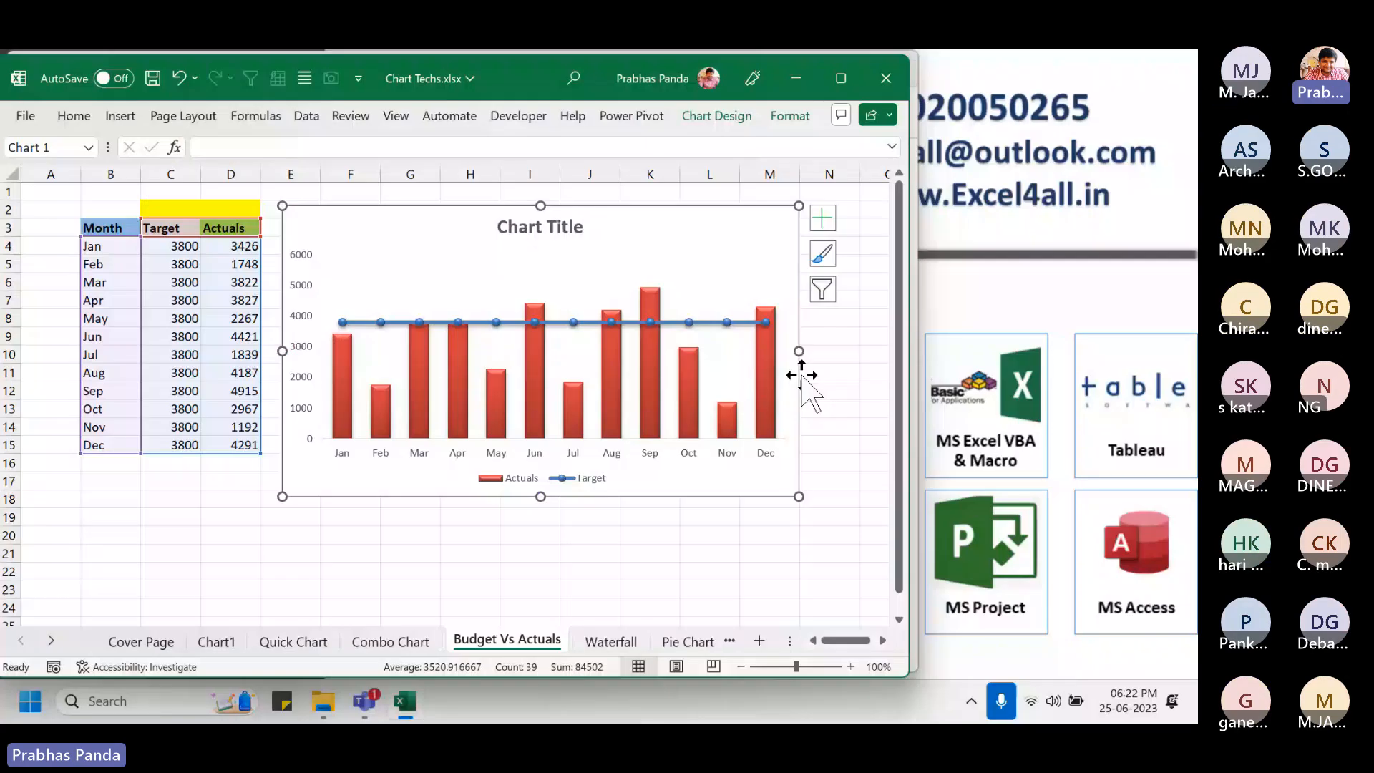
- Switch to the Teams meeting window, open the meeting chat and return to the Chart Techs workbook in Excel
mouse_move(366, 709)
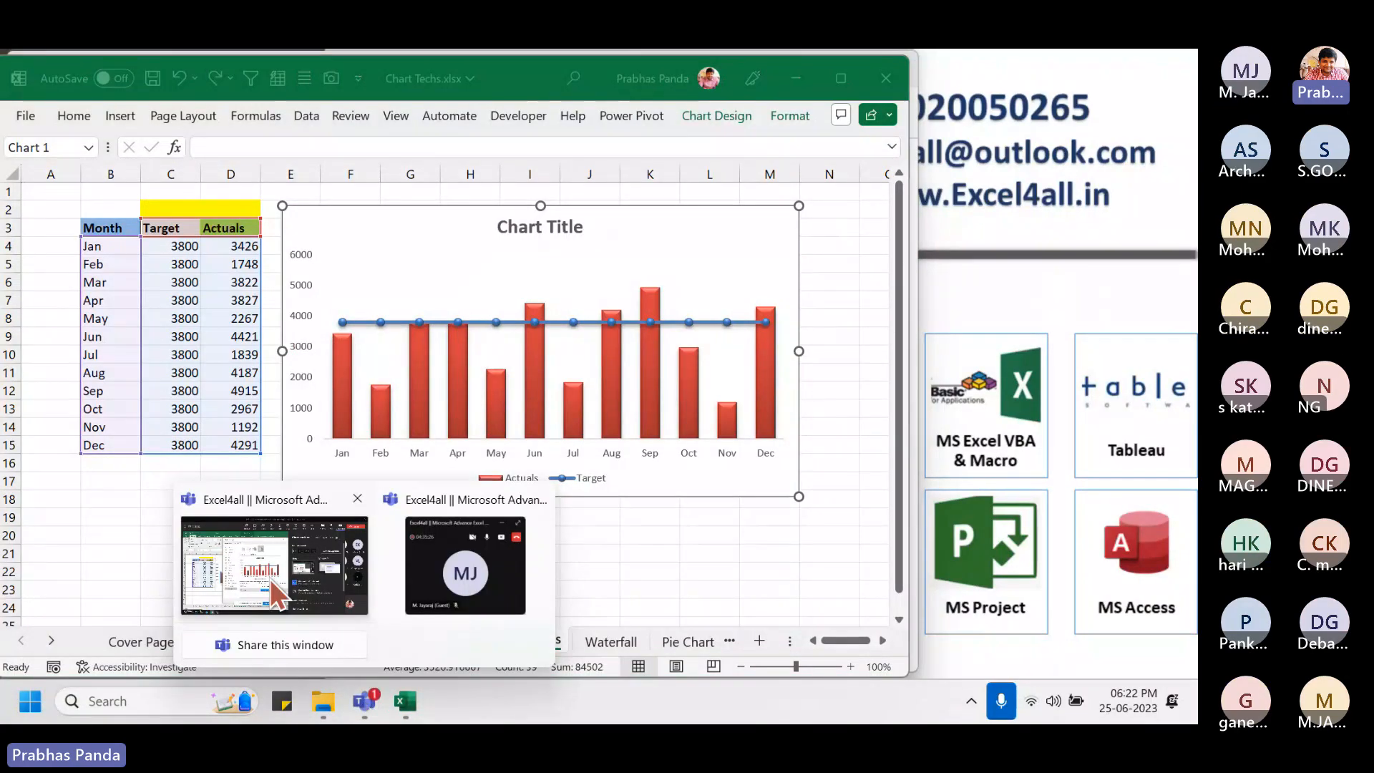
left_click(276, 594)
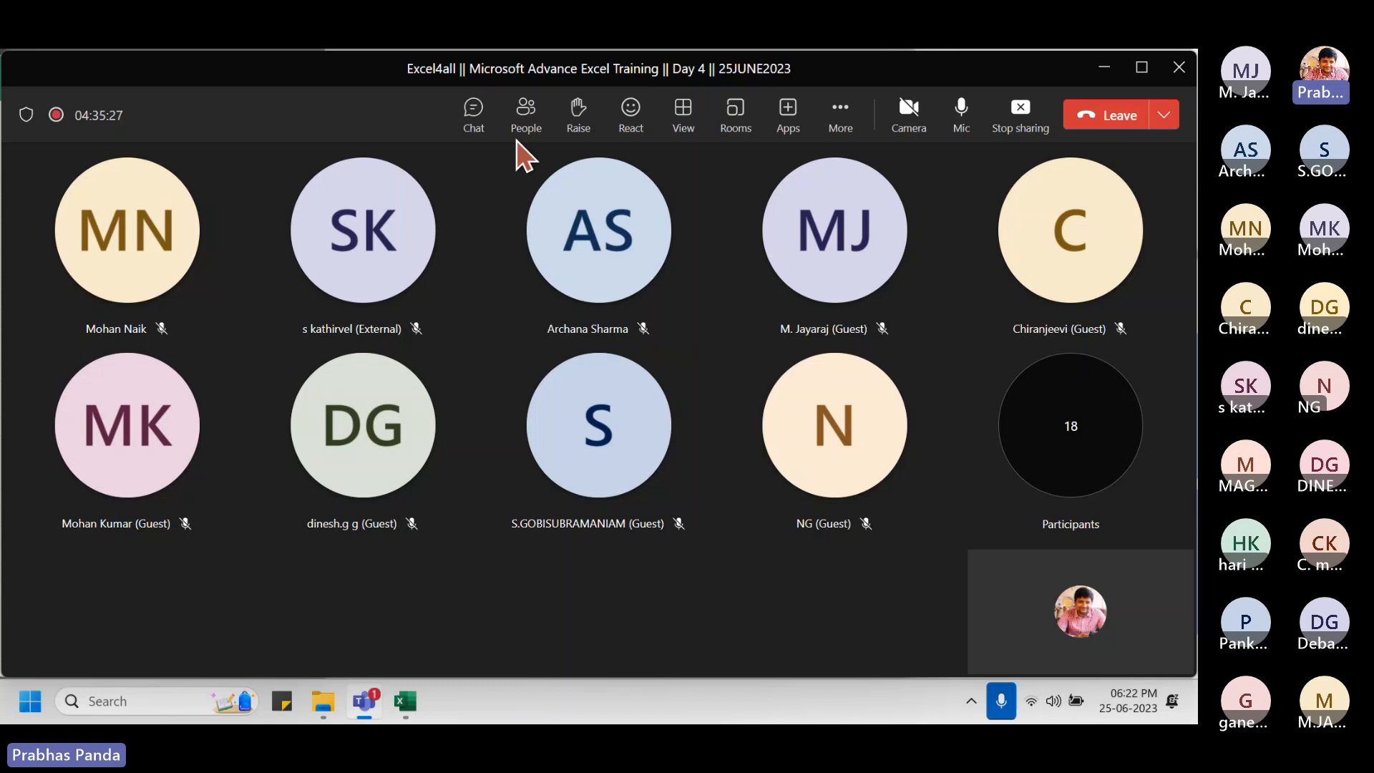
left_click(472, 112)
left_click(404, 701)
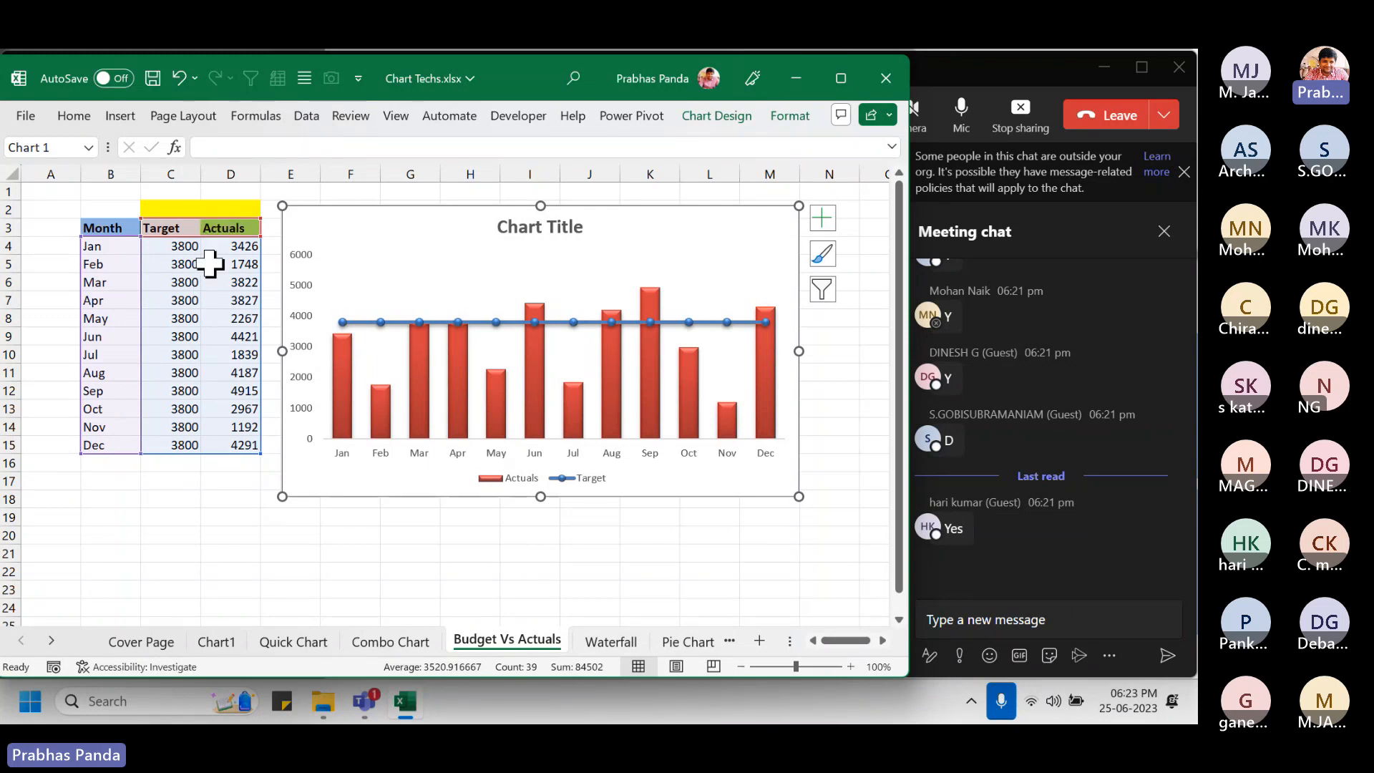
- Undo the accidental shift of the chart's source range and select the monthly Actuals values in D4:D15
left_click_drag(234, 260, 231, 326)
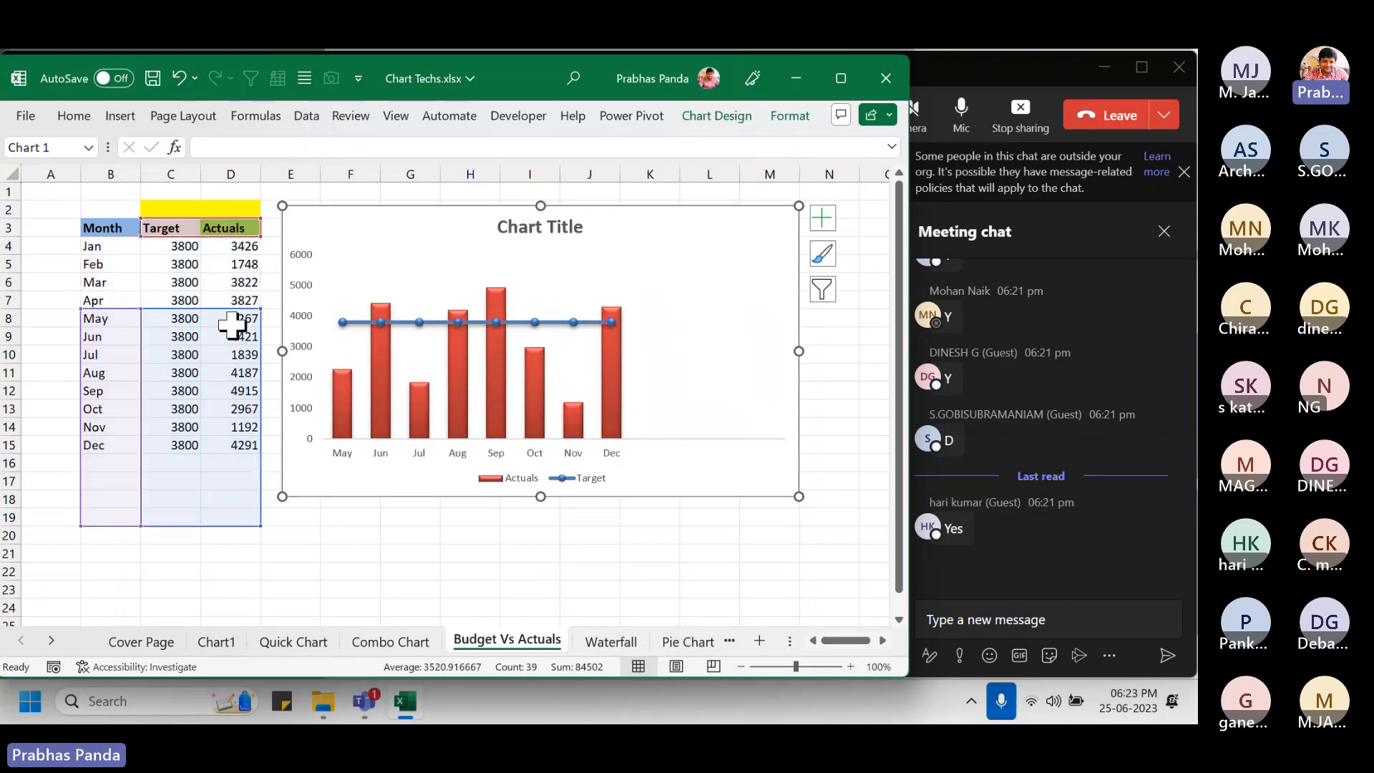
key("ctrl+z")
left_click(239, 246)
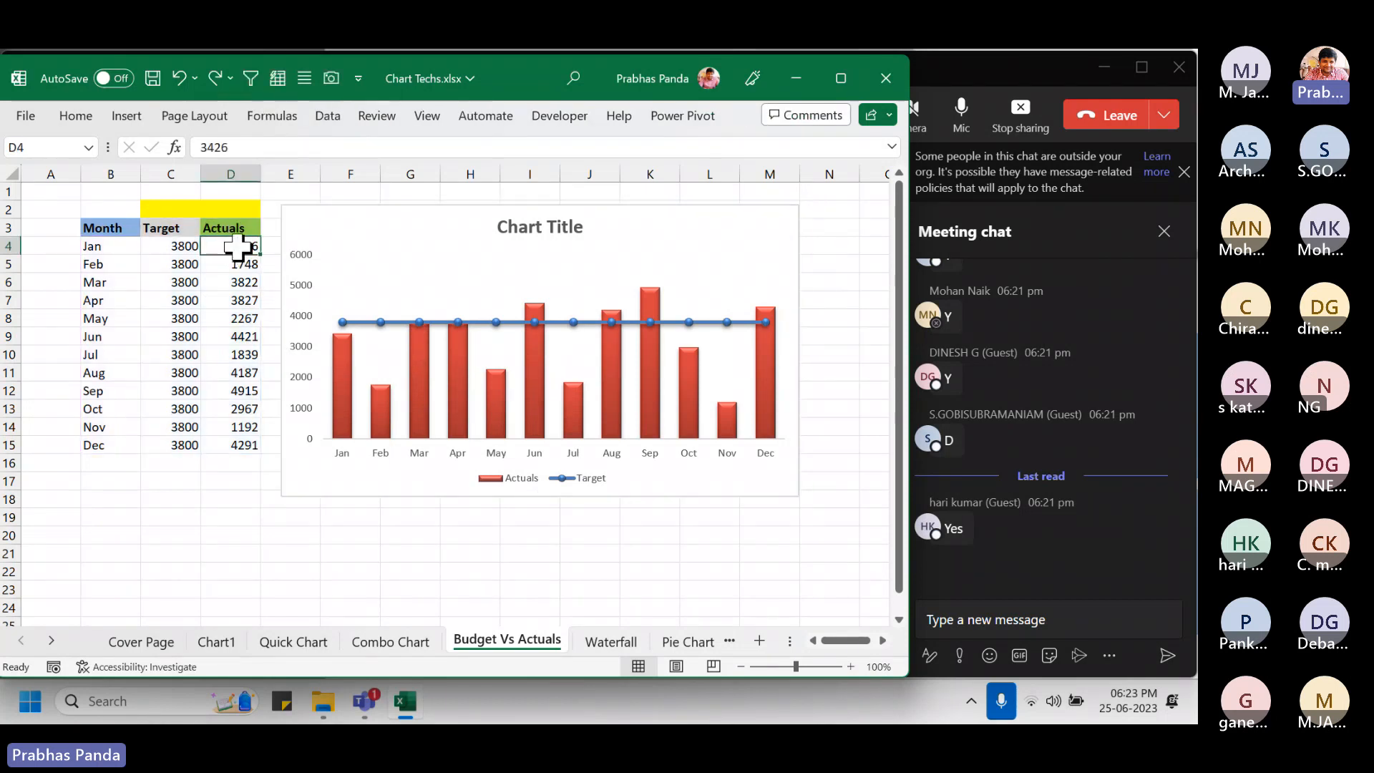
left_click_drag(238, 246, 246, 460)
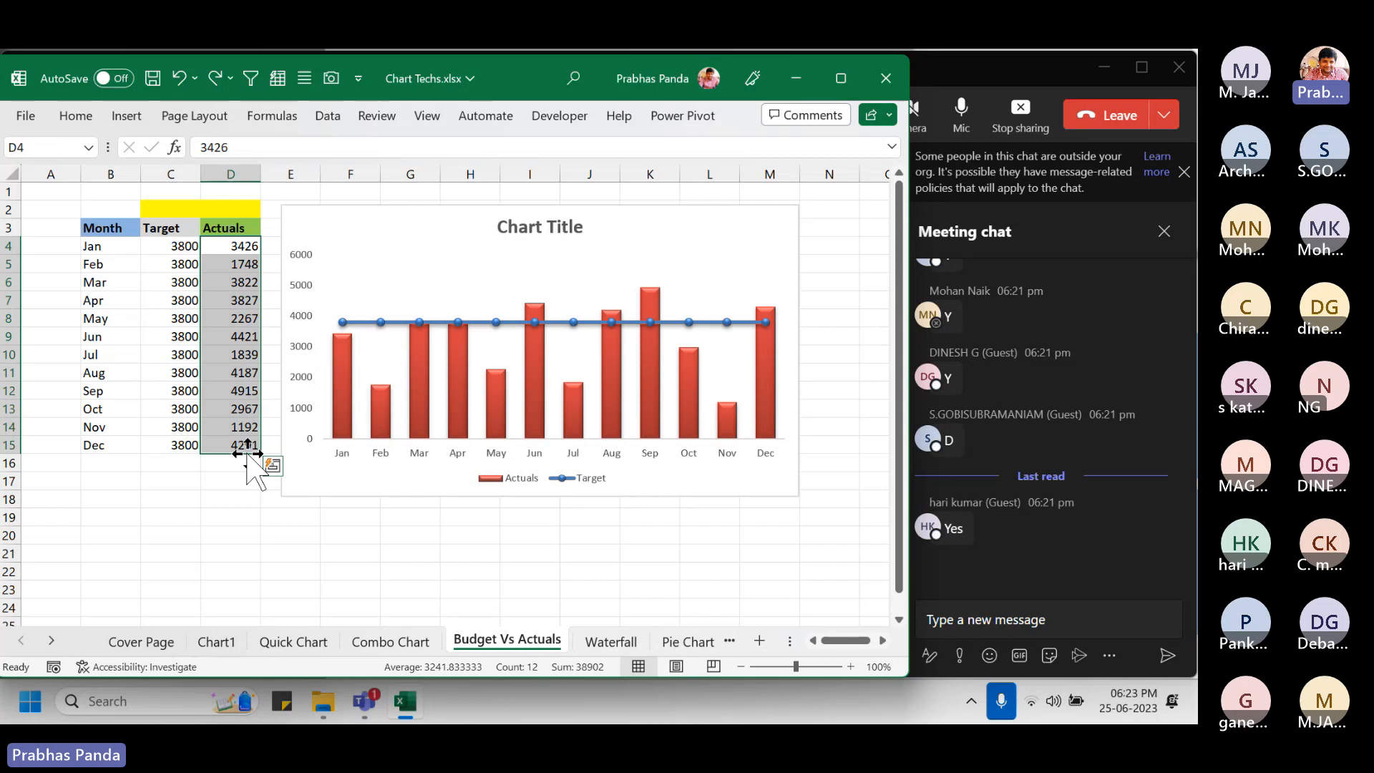
- Duplicate the combo chart, place the copy below the data table and nudge the original slightly up towards the table
left_click(355, 214)
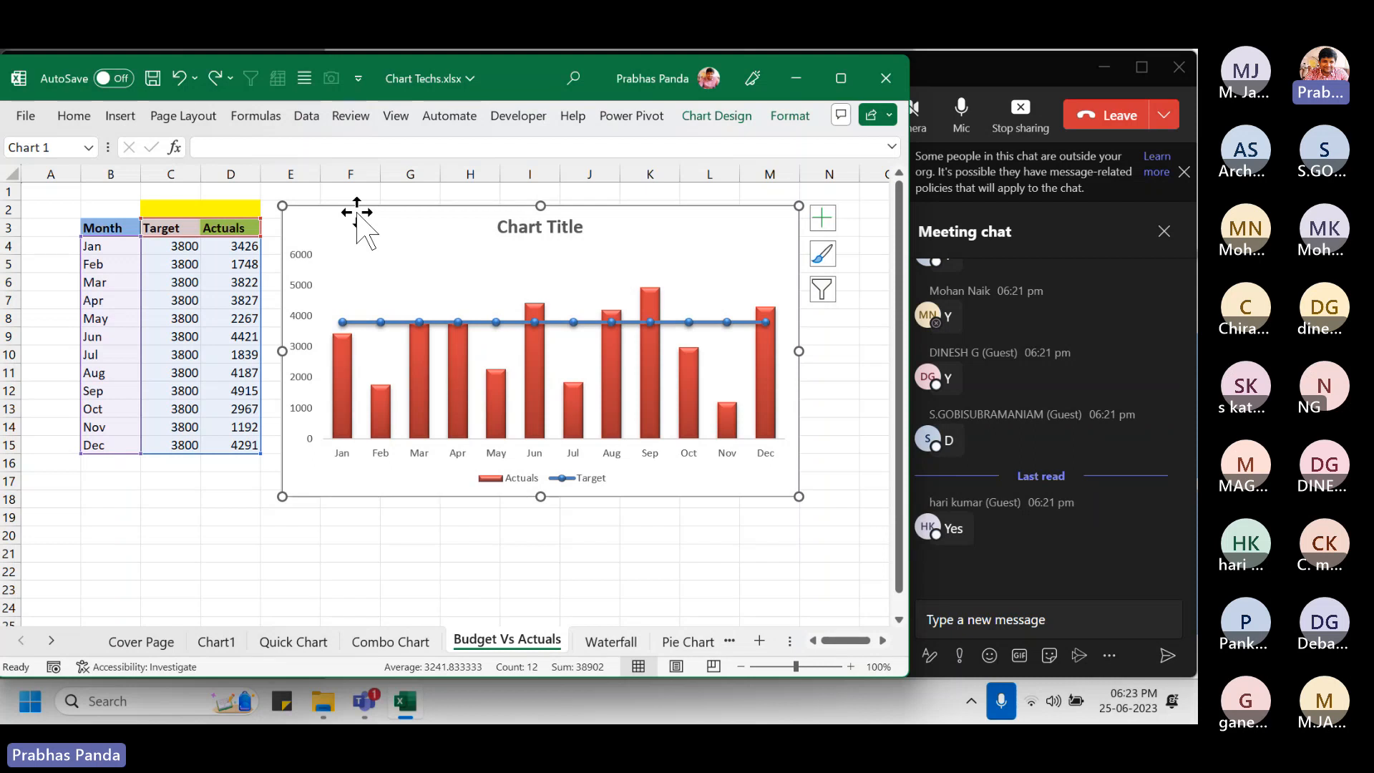
key("ctrl+d")
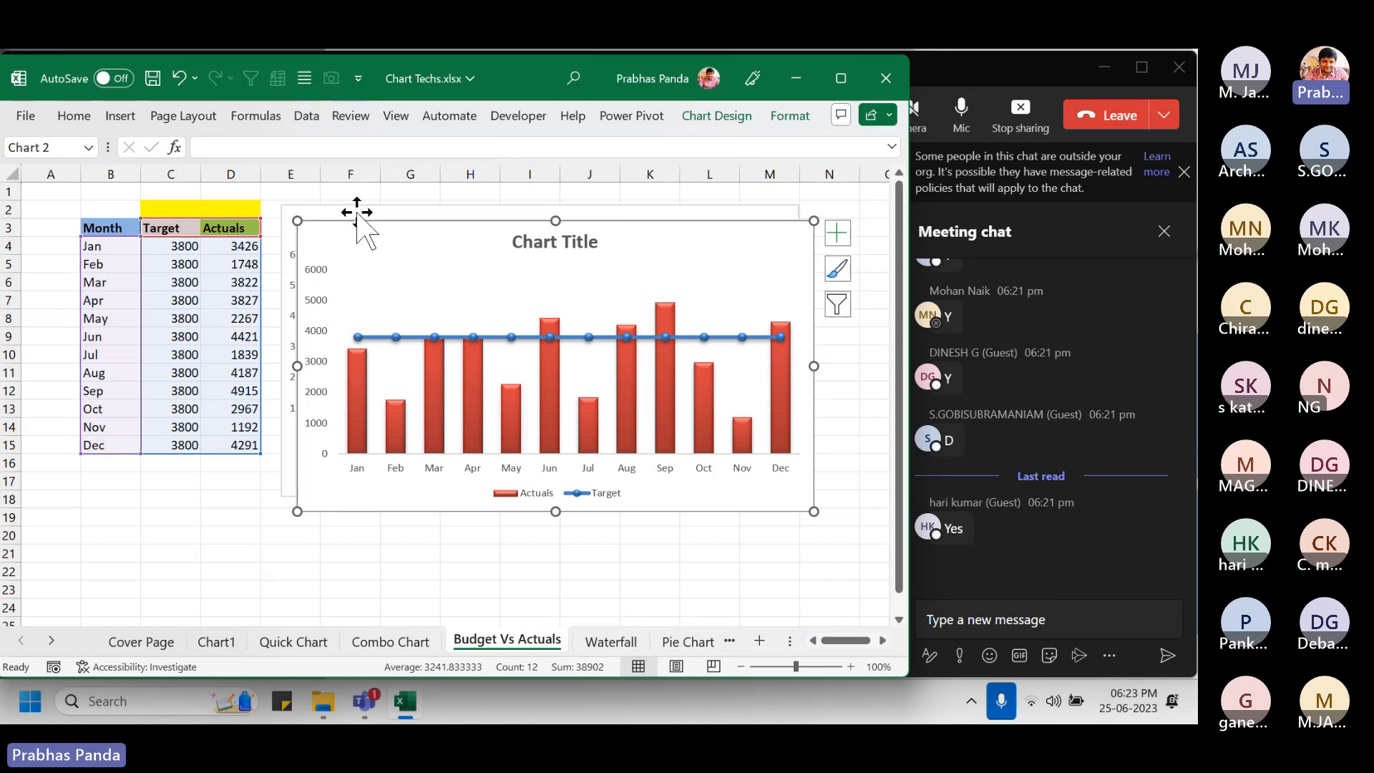
mouse_move(357, 212)
left_mouse_down()
mouse_move(393, 242)
mouse_move(352, 550)
mouse_move(104, 555)
mouse_move(114, 509)
mouse_move(134, 512)
left_mouse_up()
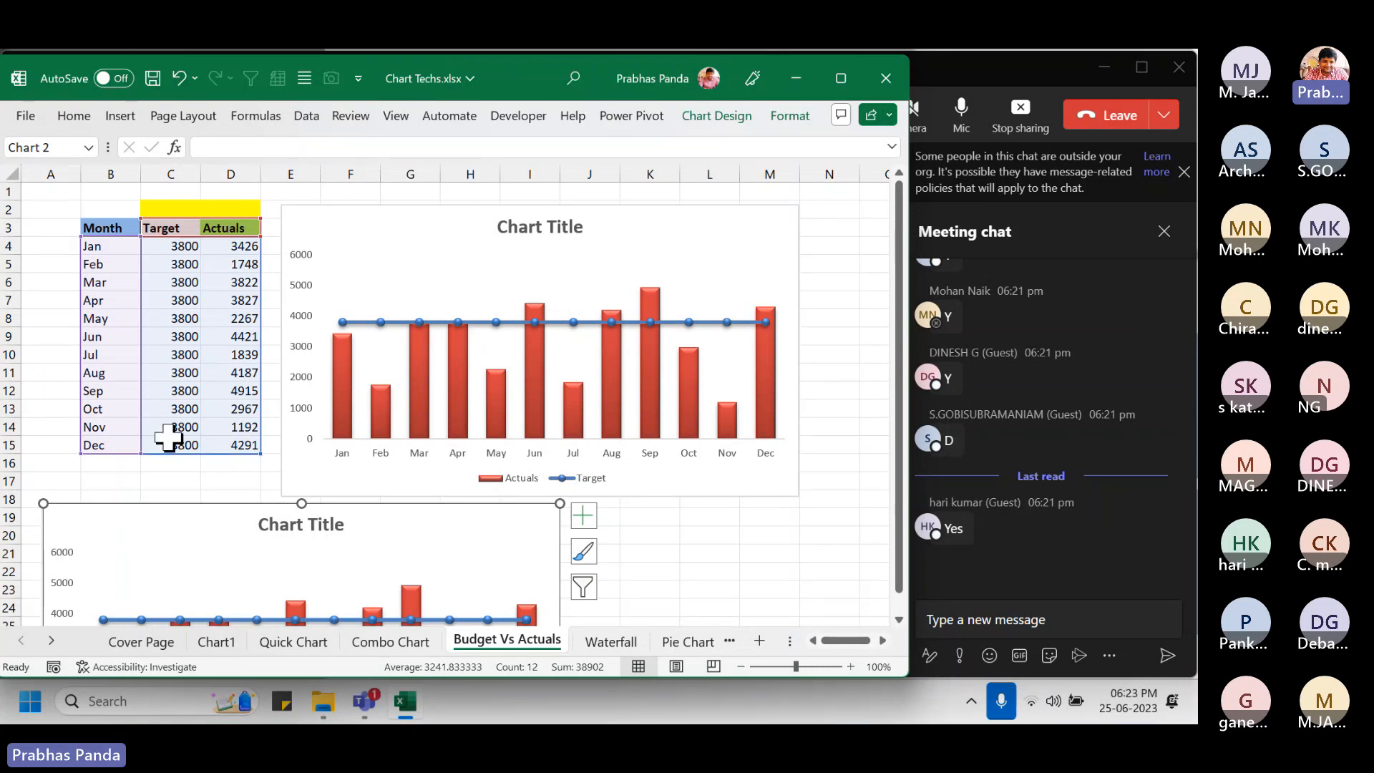
left_click_drag(346, 215, 338, 209)
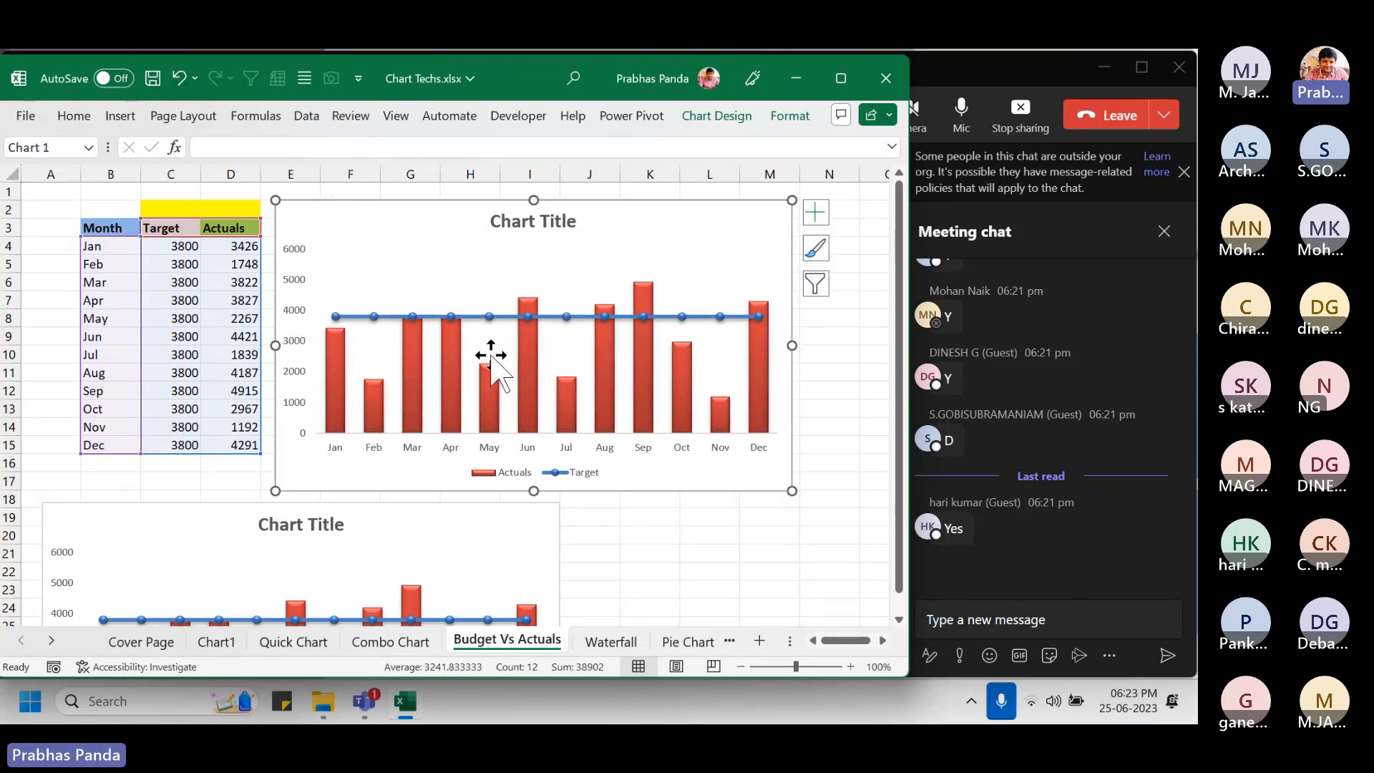
- Change the original chart's Actuals series to Line with Markers in the custom combination and apply it
right_click(495, 279)
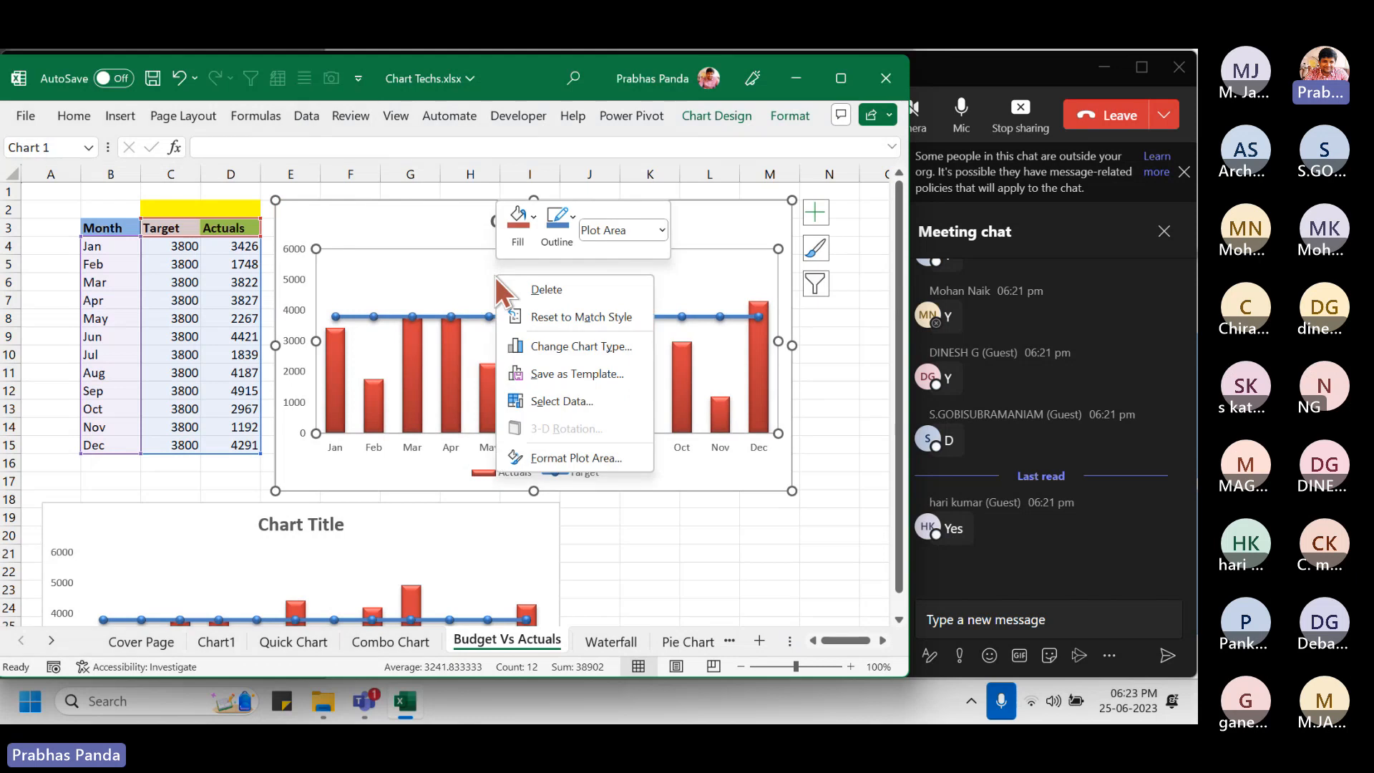
left_click(609, 345)
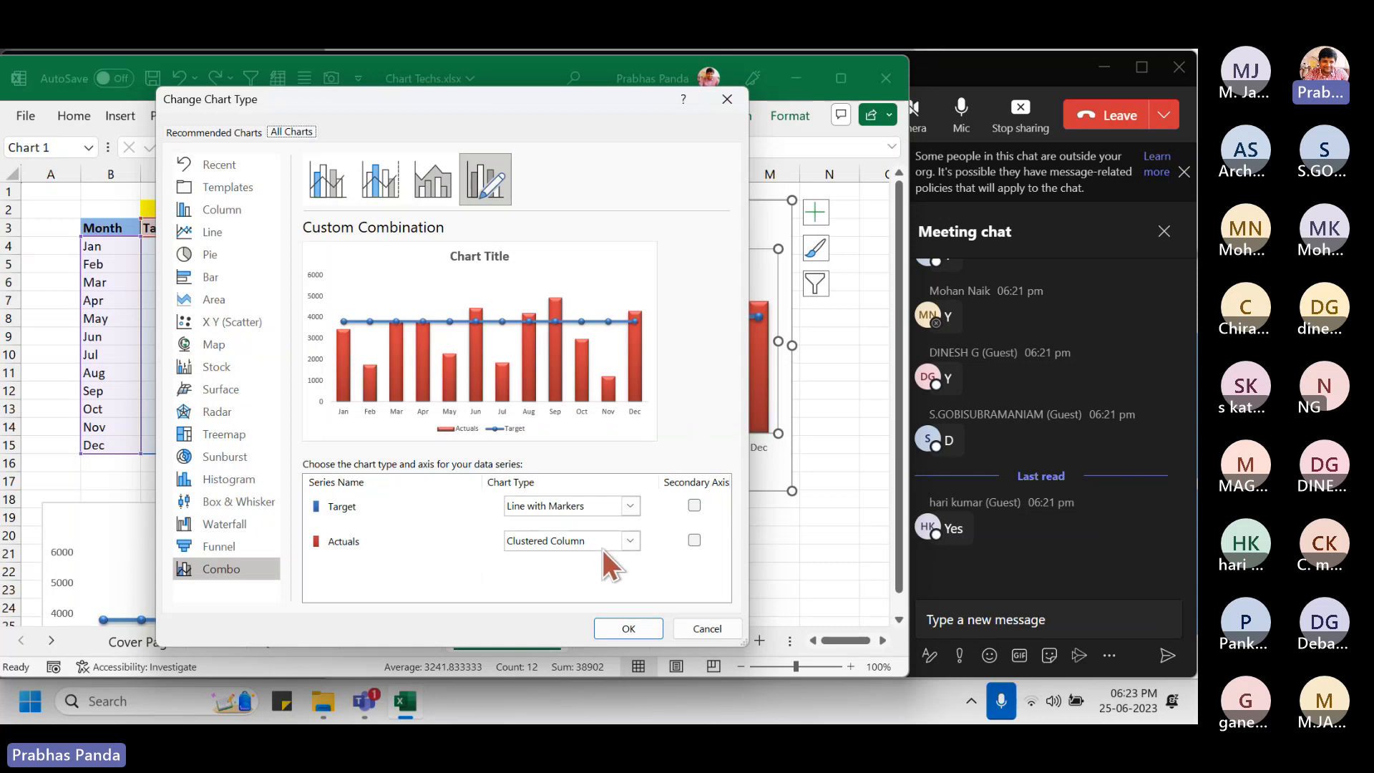
left_click(629, 541)
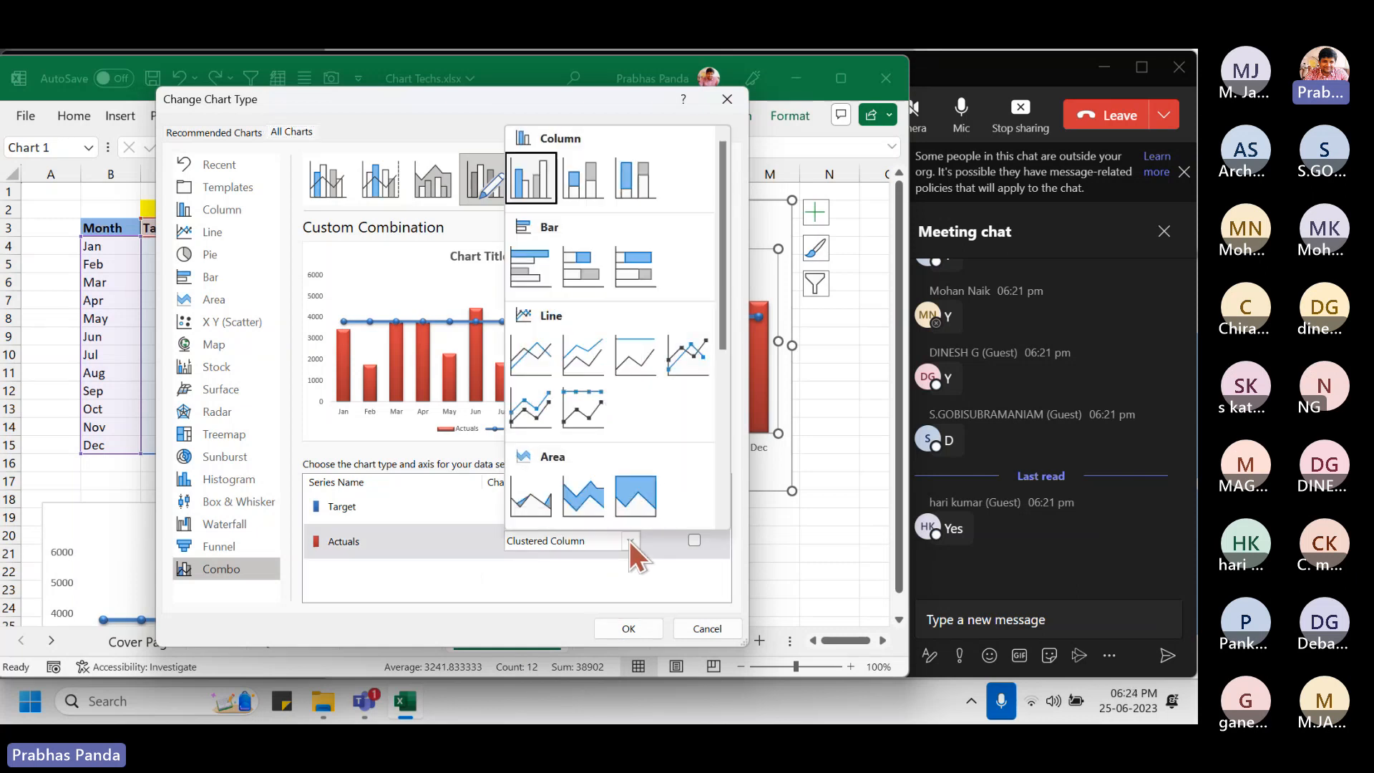
left_click(697, 366)
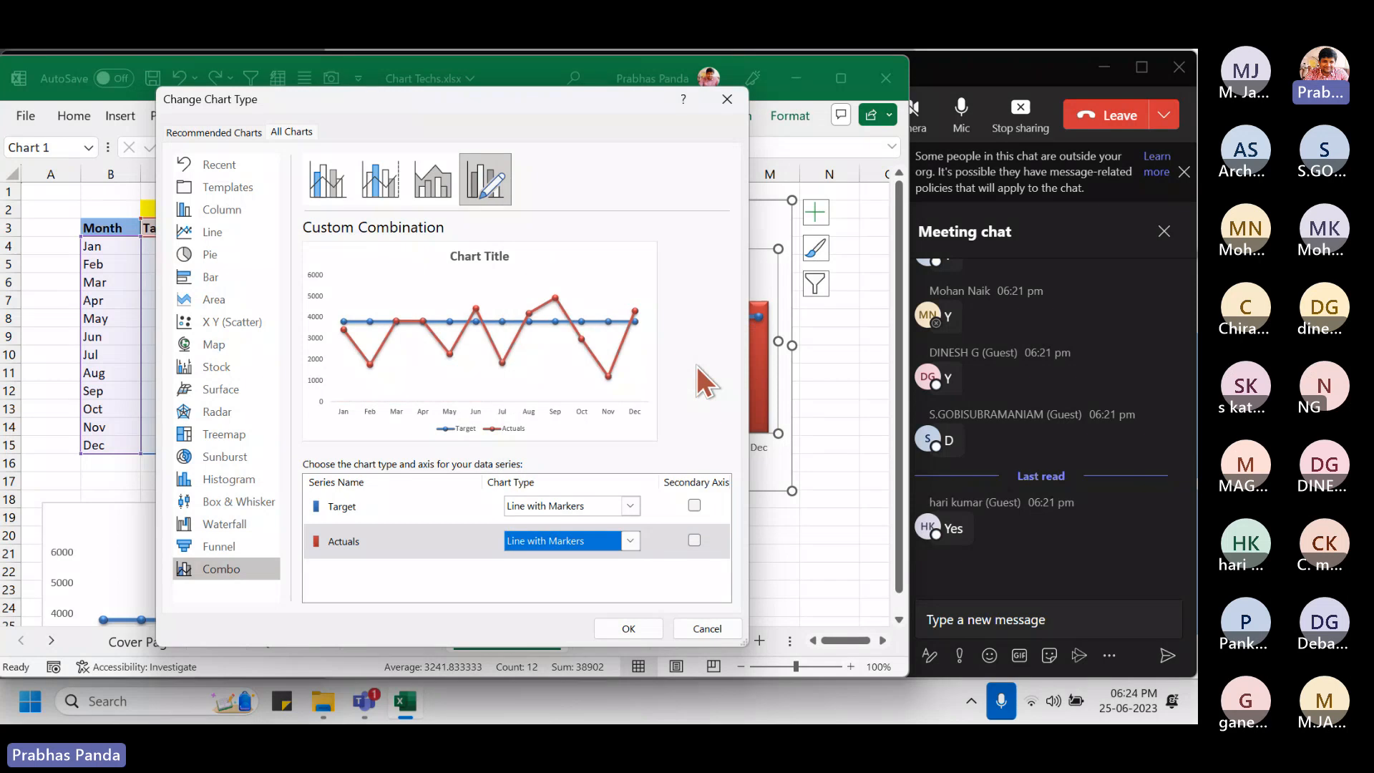
left_click(637, 630)
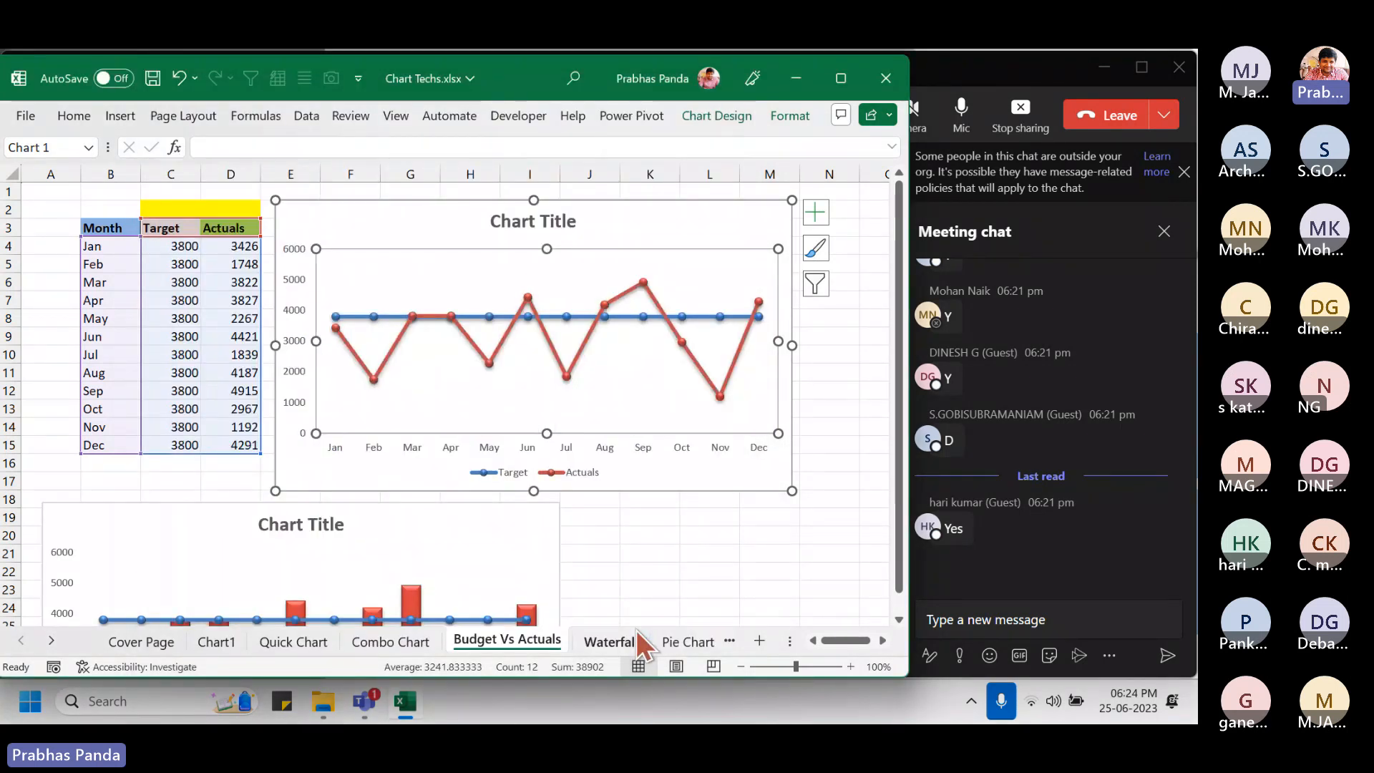
- Move the duplicate column-and-line chart up to about row 14, overlapping the lower part of the line chart
left_click(506, 551)
left_click_drag(495, 506, 500, 508)
key("ctrl+z")
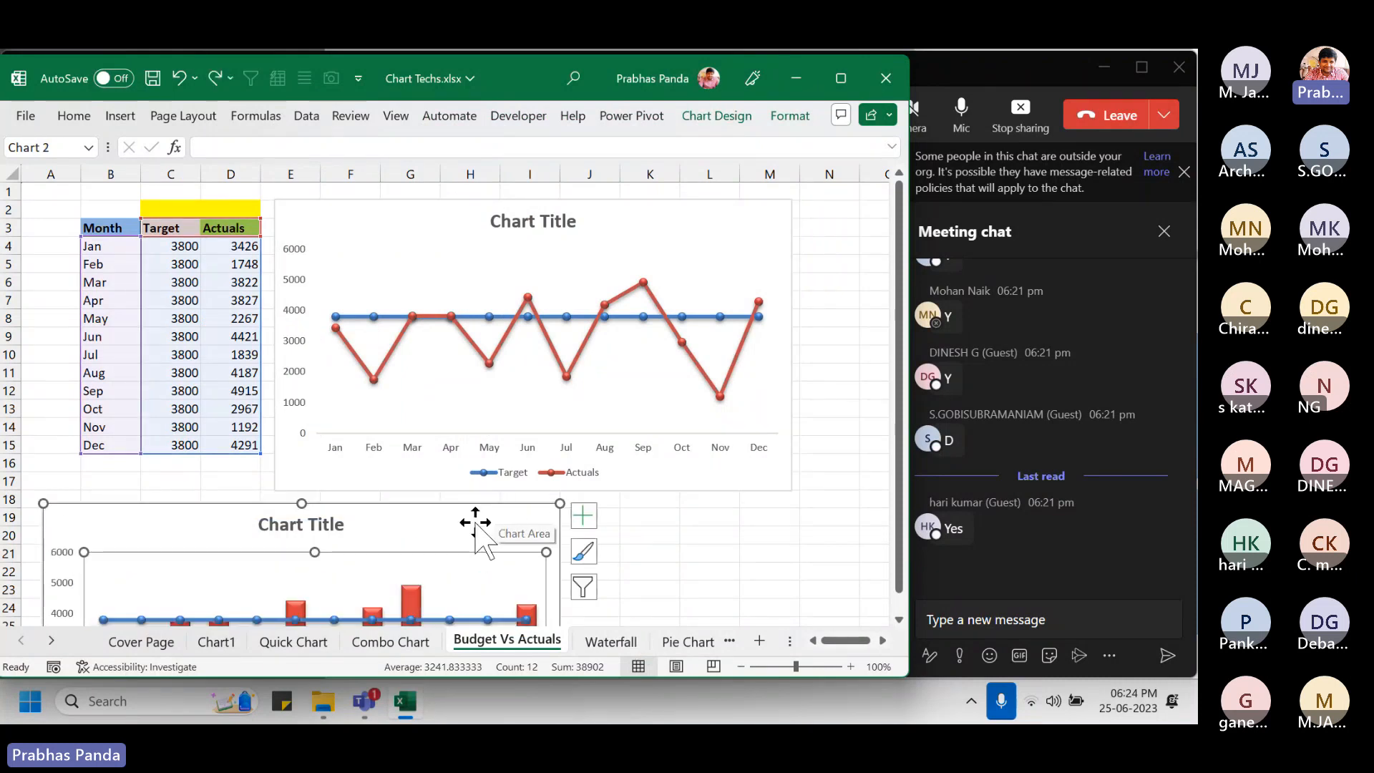
left_click(331, 499)
left_click_drag(313, 430, 313, 428)
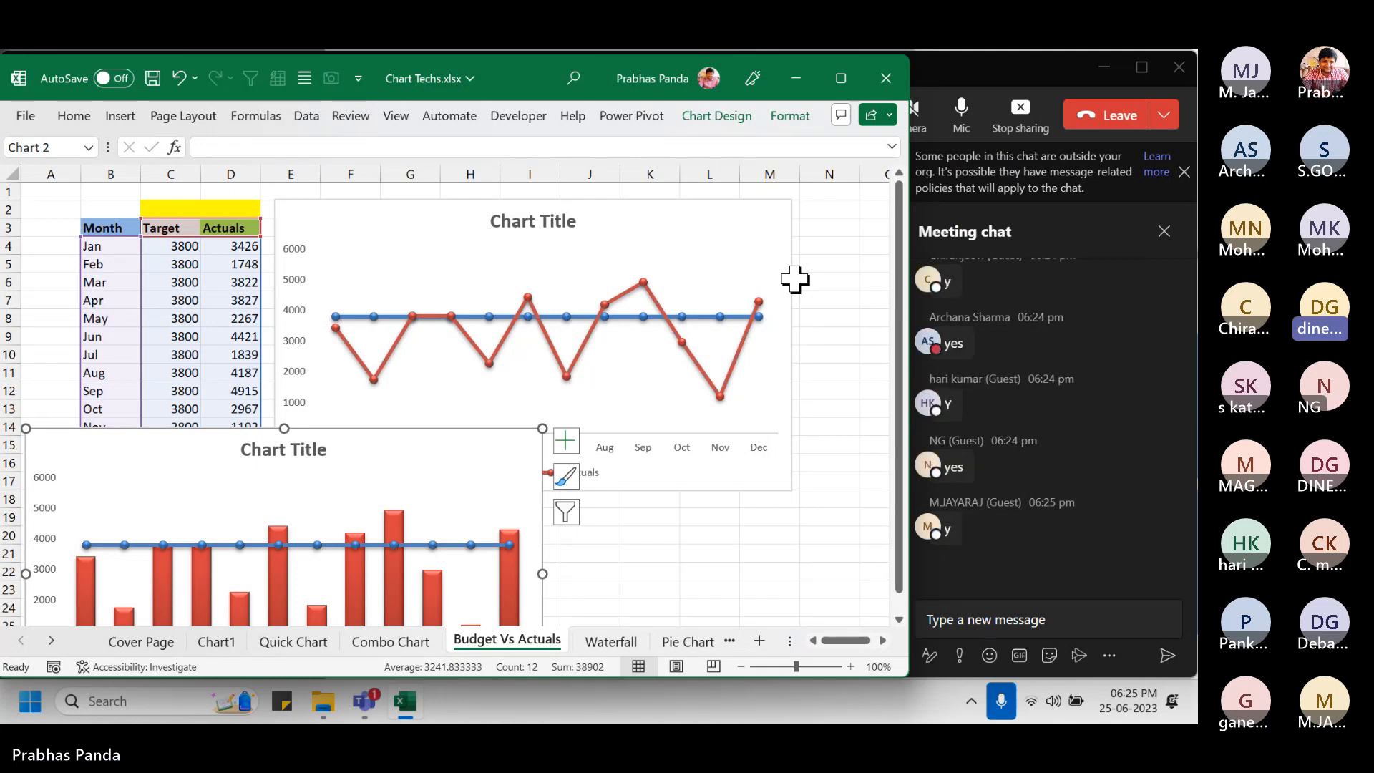
- Switch to the Teams meeting, dismiss the notice about people outside the organisation and close the meeting chat
key("alt+Tab")
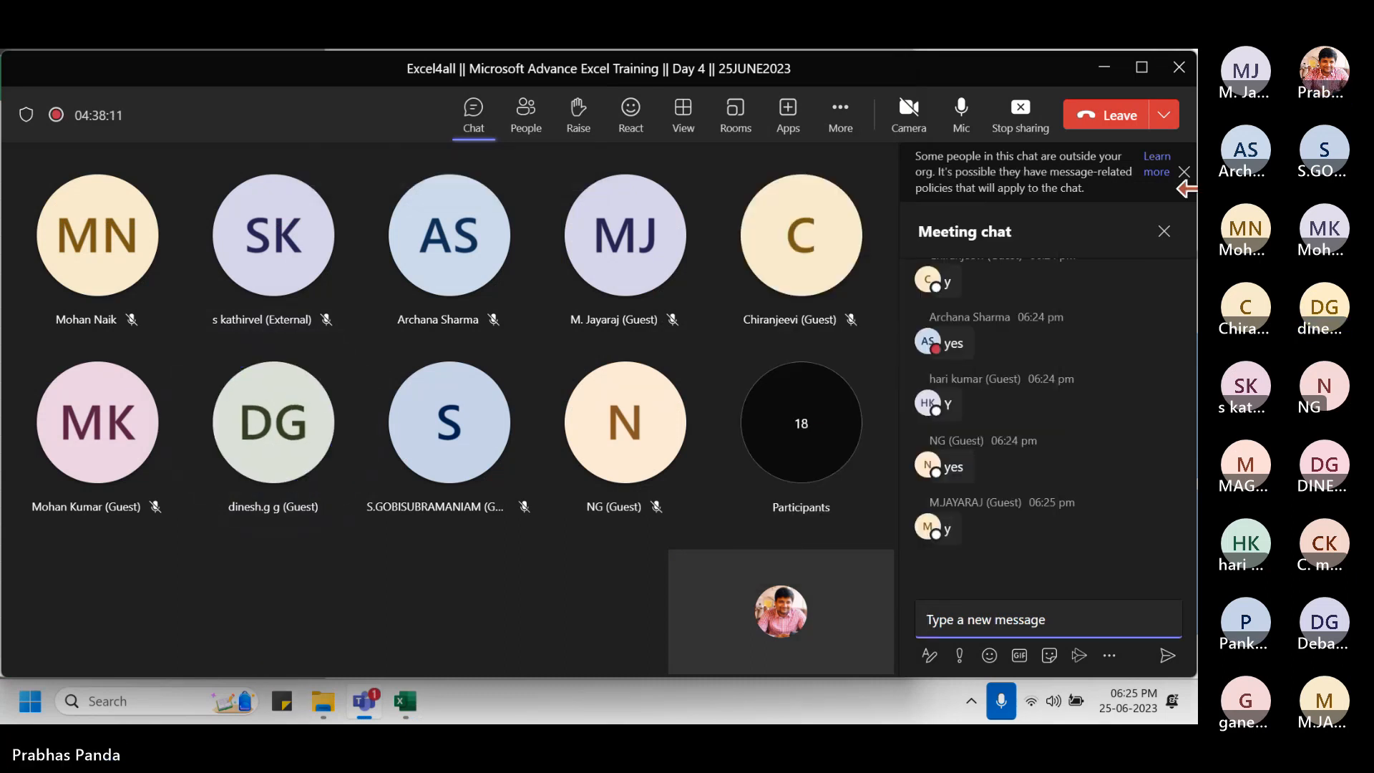
left_click(1183, 172)
left_click(1183, 157)
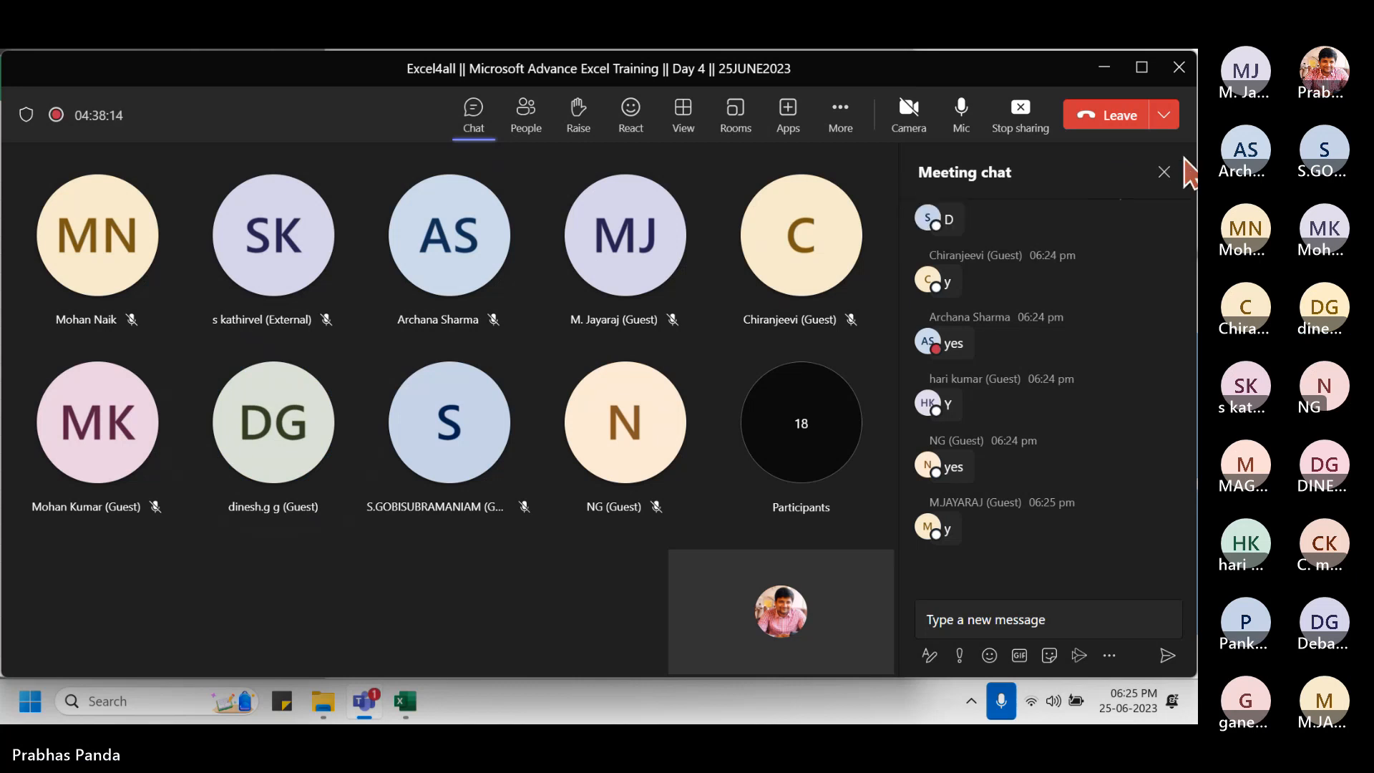
left_click(1164, 172)
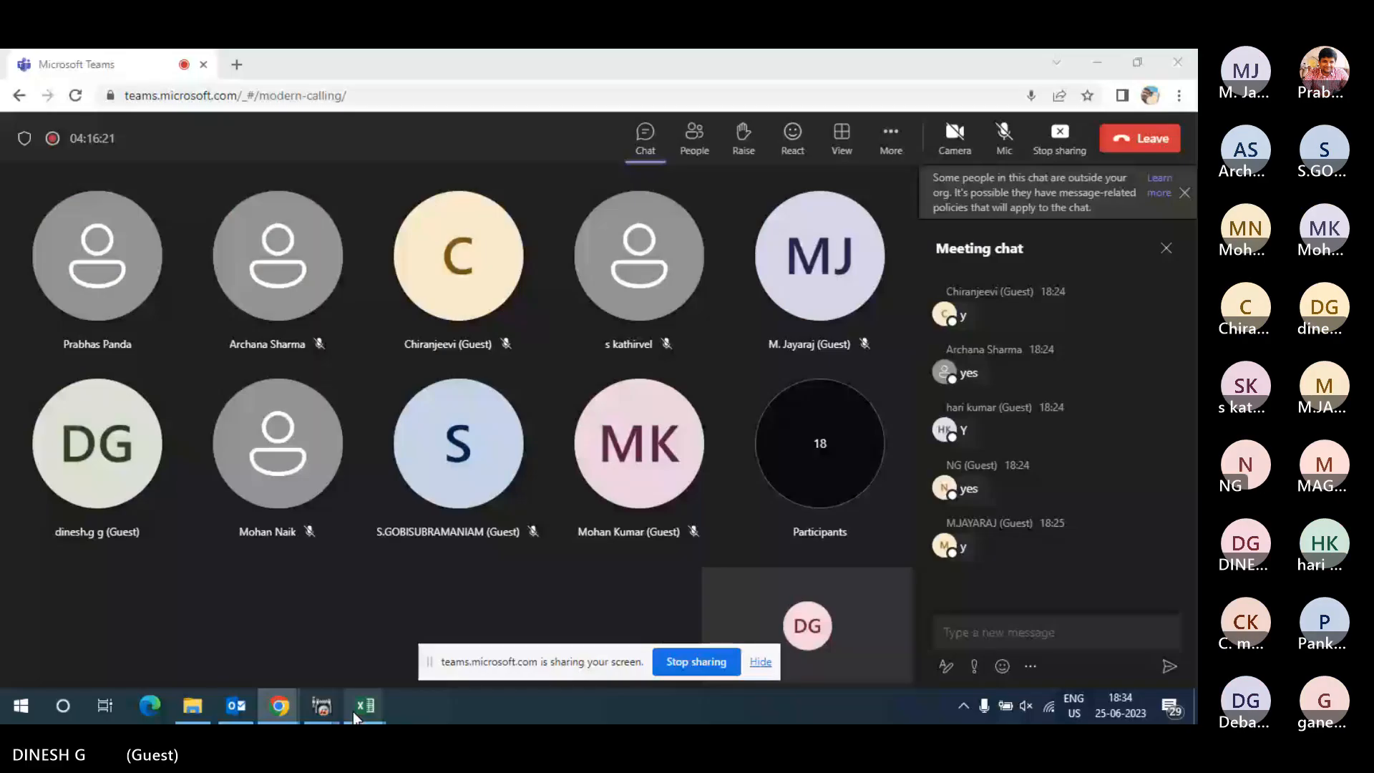
- Switch to the Chart Techs workbook in Excel and examine the Q2 TGT and Q2 ACH table and the chart built from it
mouse_move(353, 711)
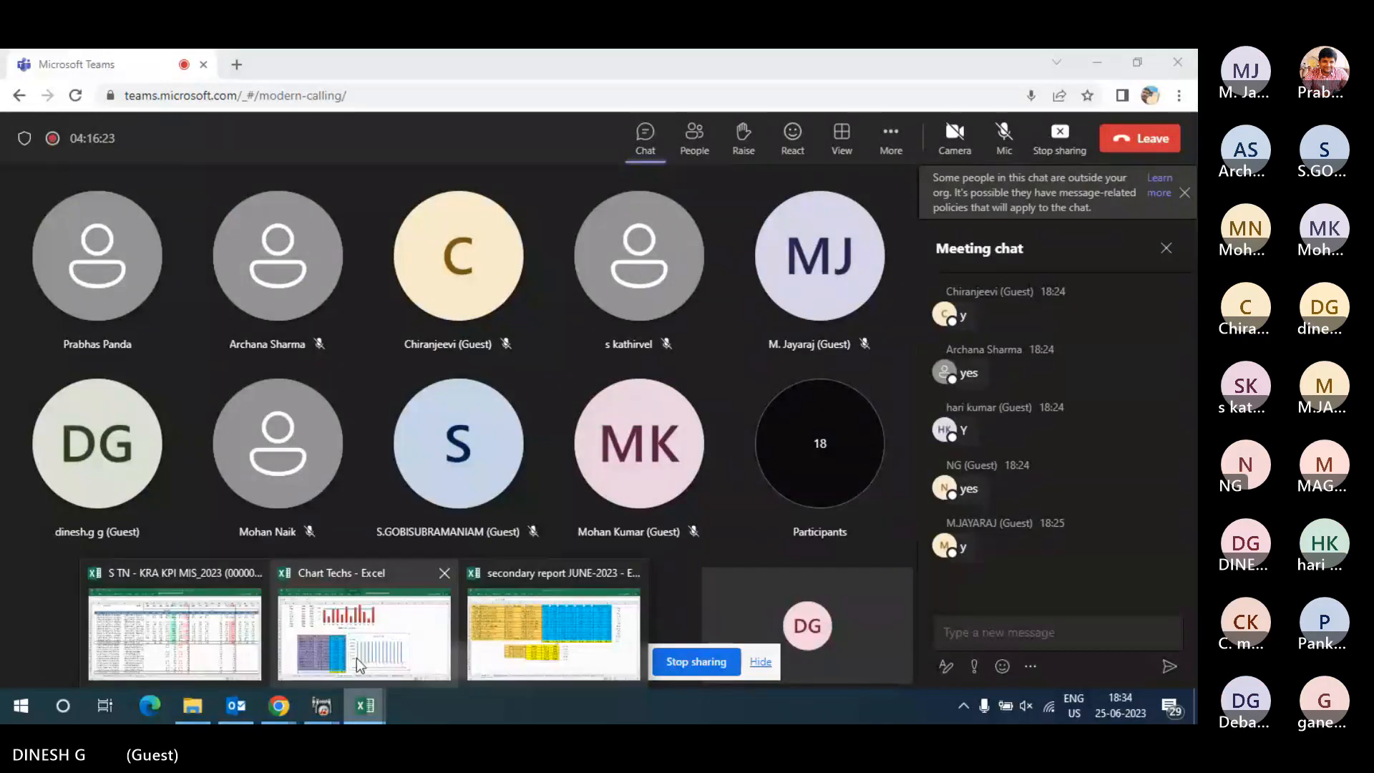
left_click(356, 658)
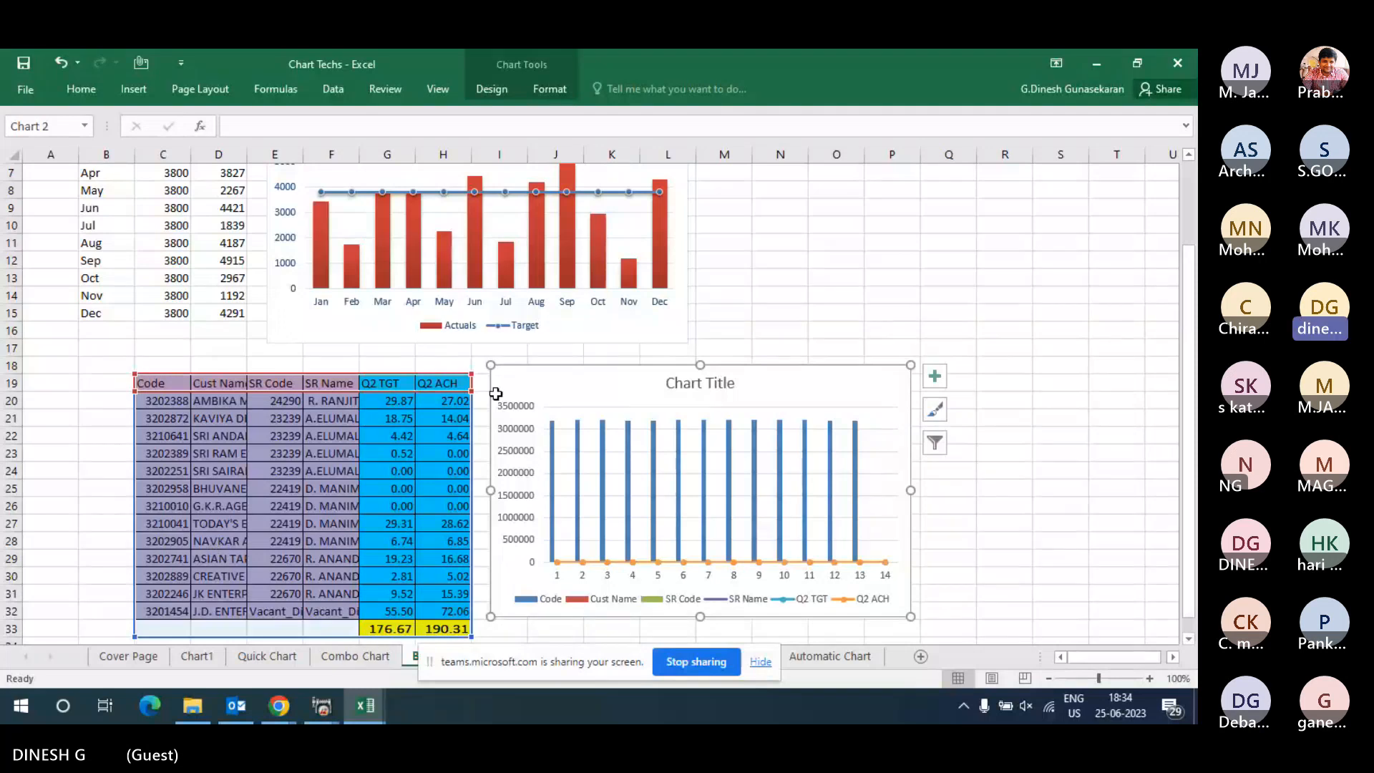
left_click(407, 384)
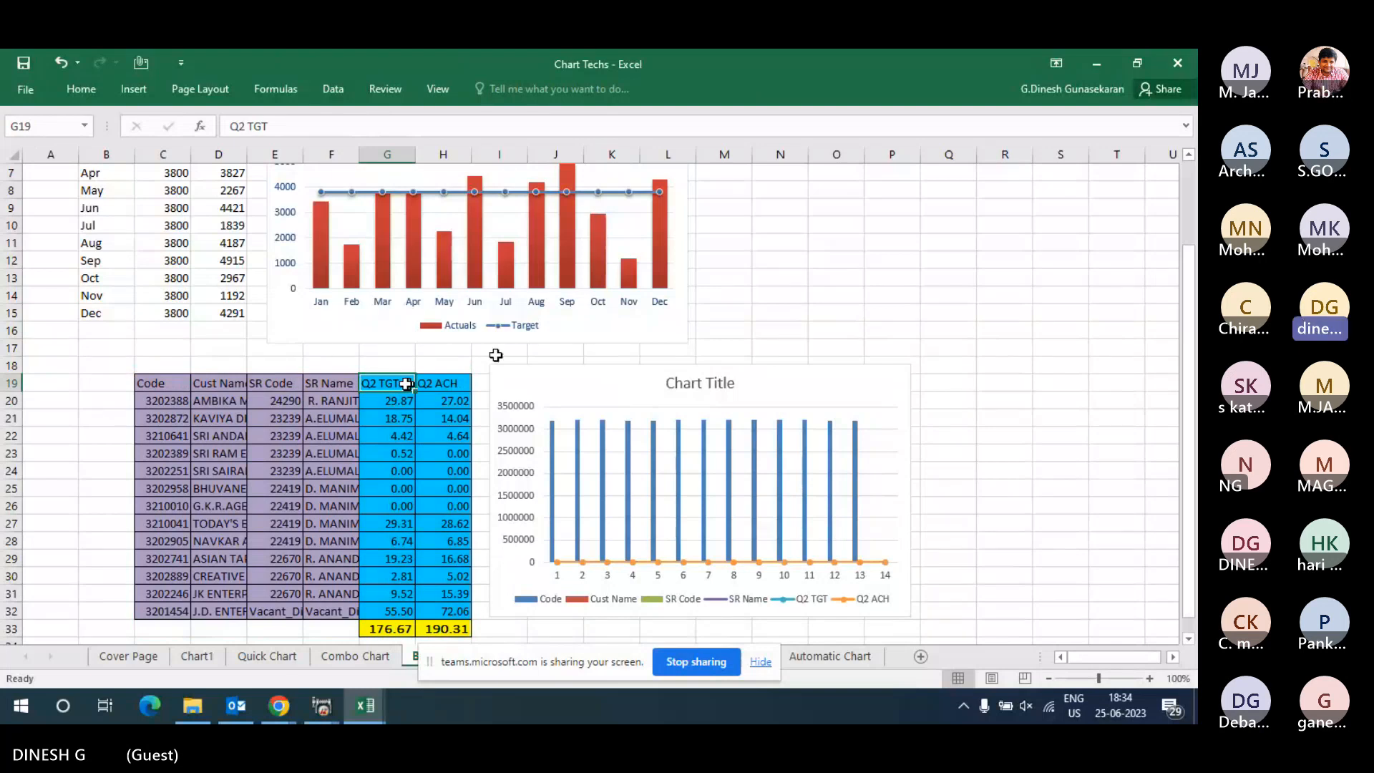
left_click(528, 394)
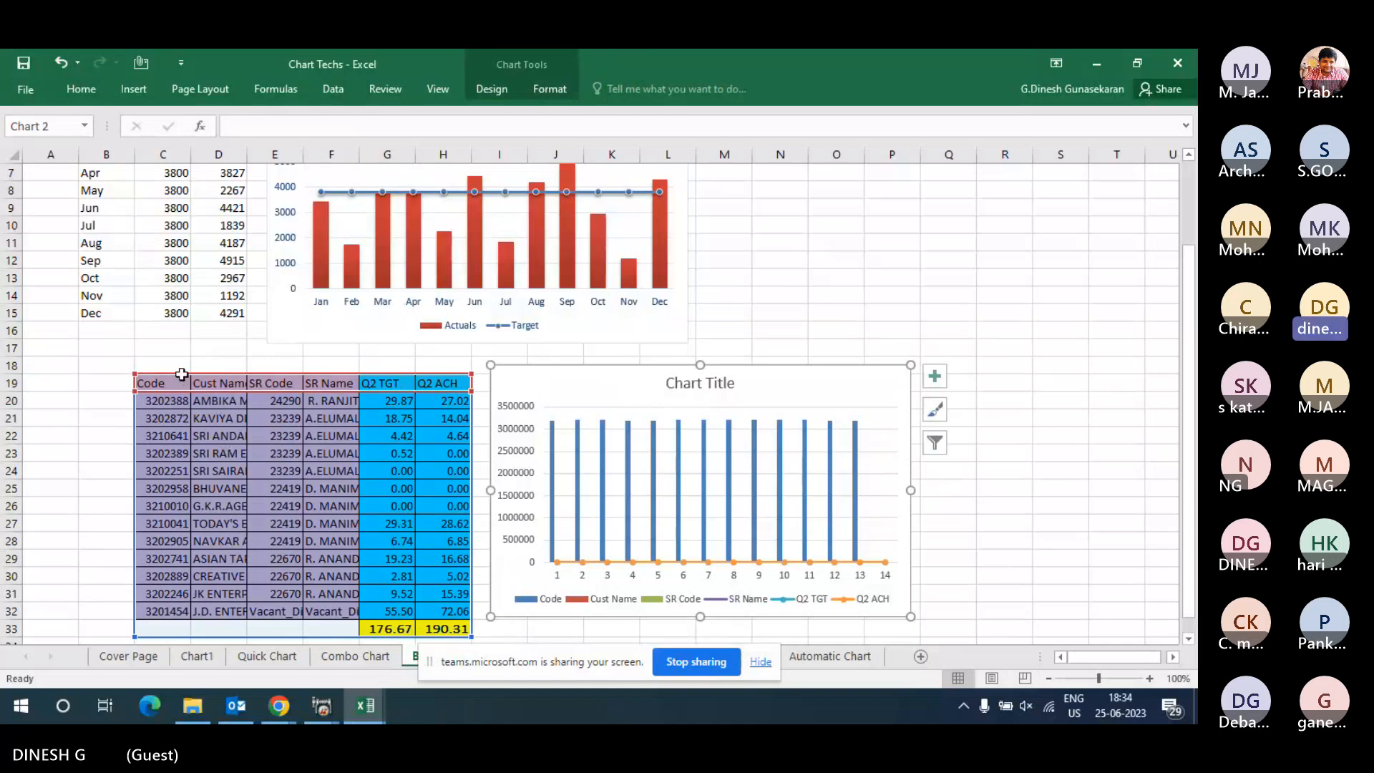
scroll(175, 346, "down", 2)
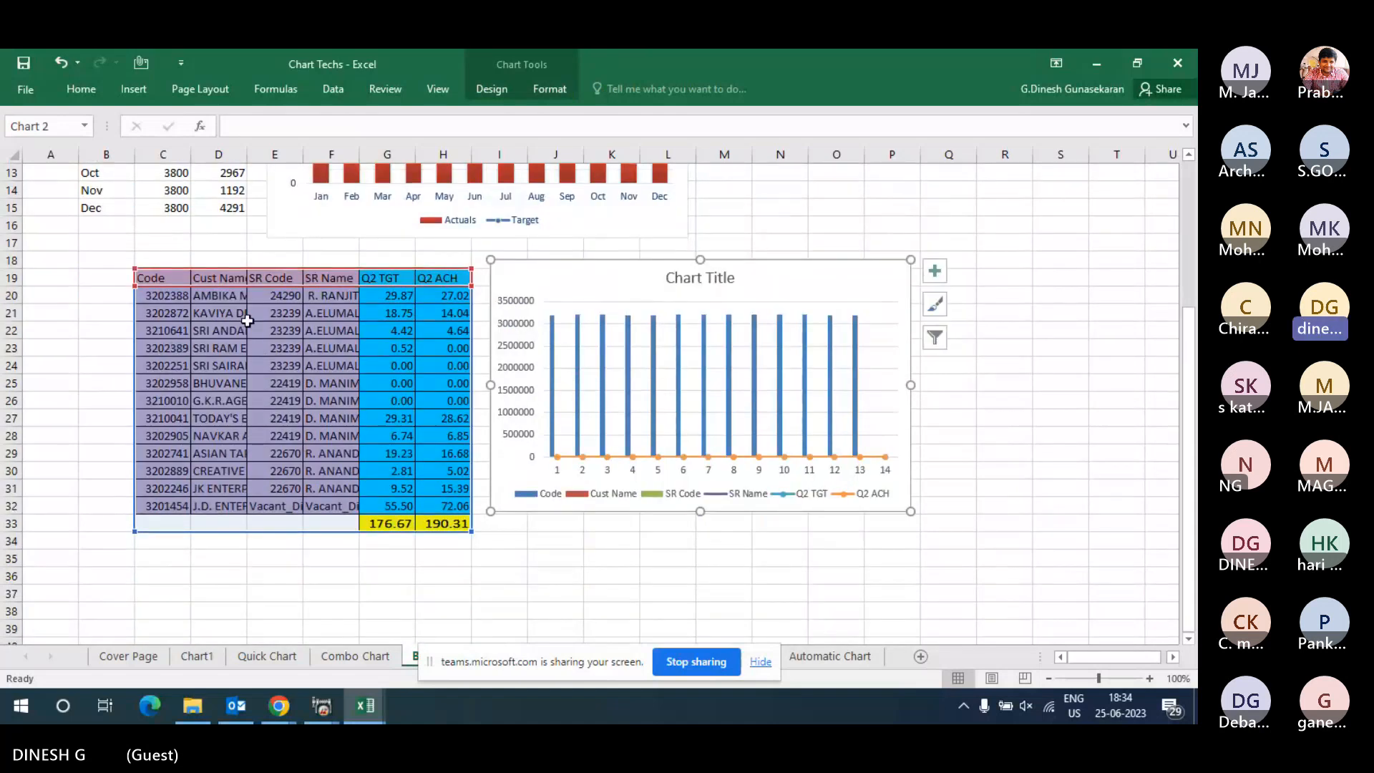
- Widen the Cust Name, SR Code and SR Name columns of the Q2 table so their full contents fit
left_click_drag(191, 153, 355, 153)
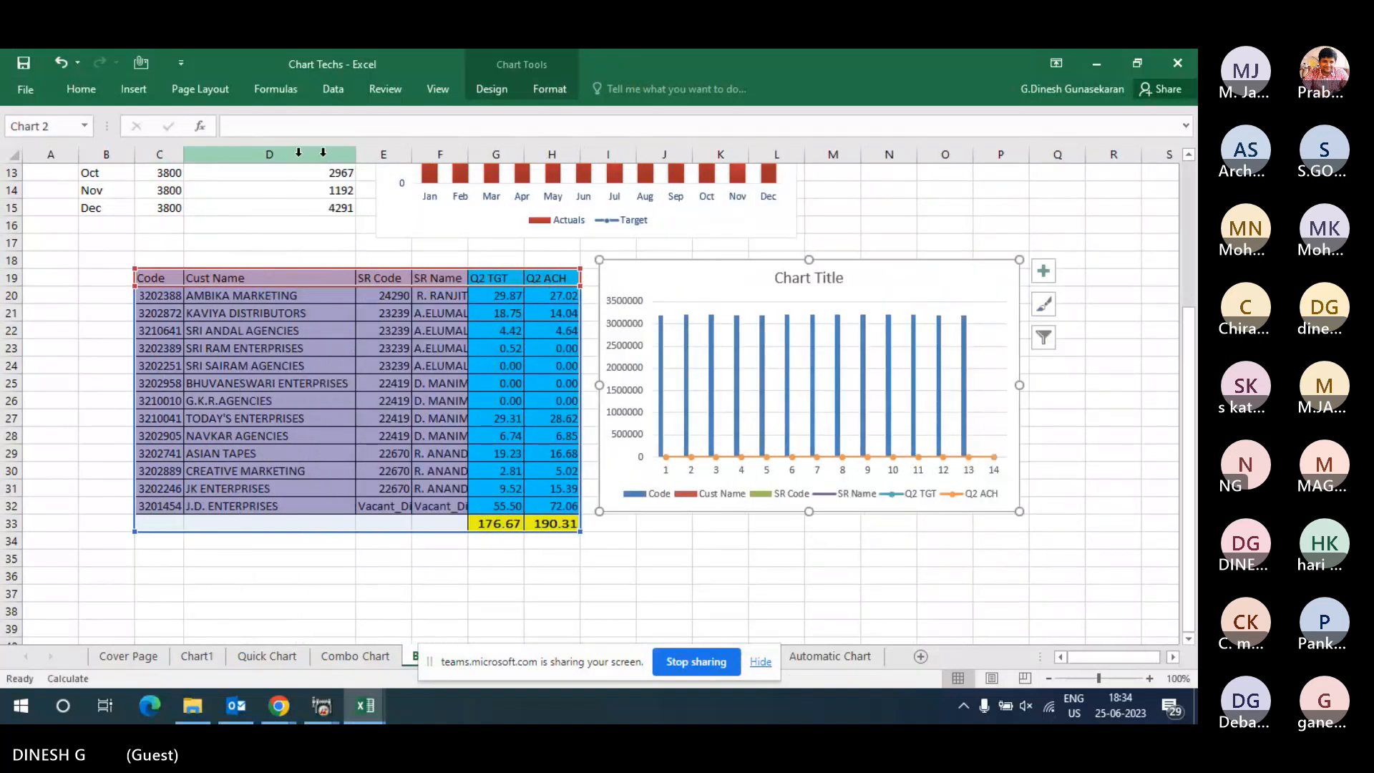
double_click(413, 153)
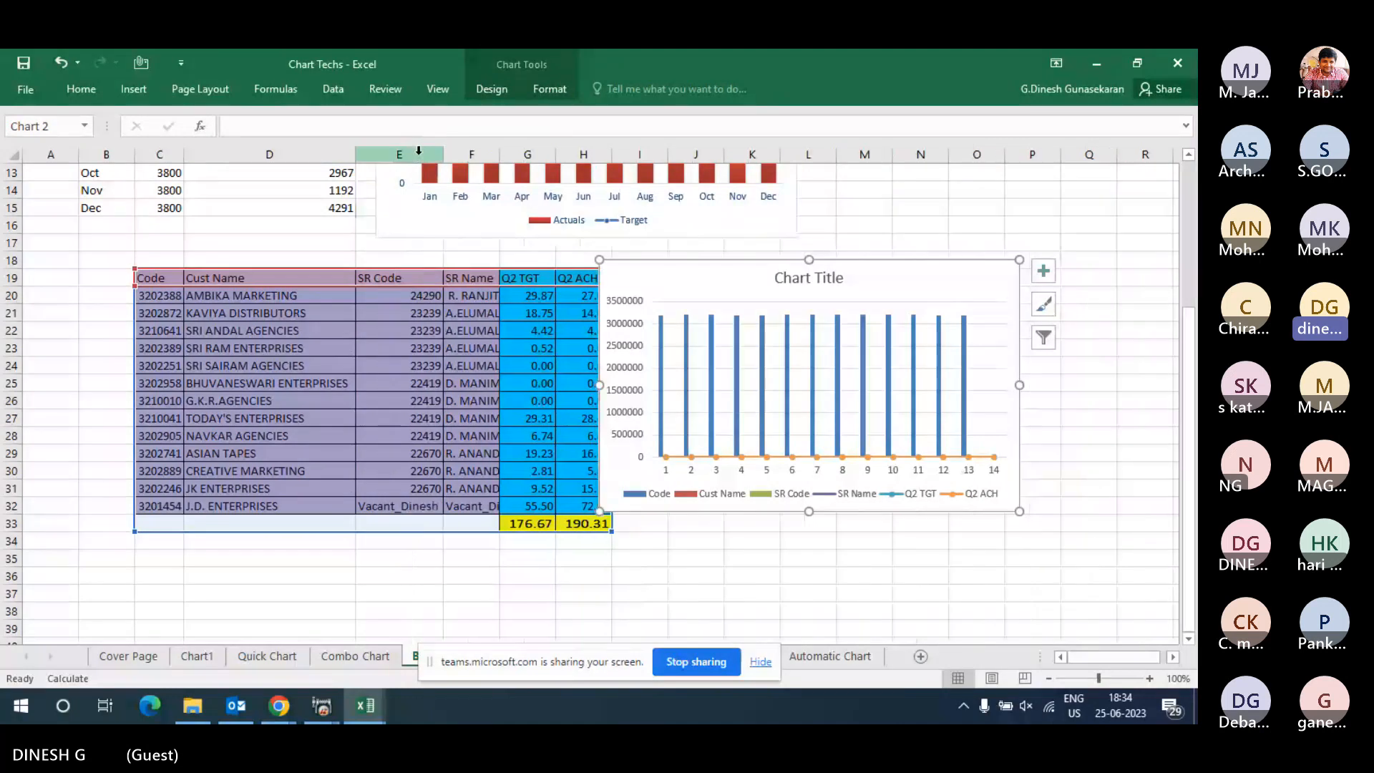
double_click(498, 153)
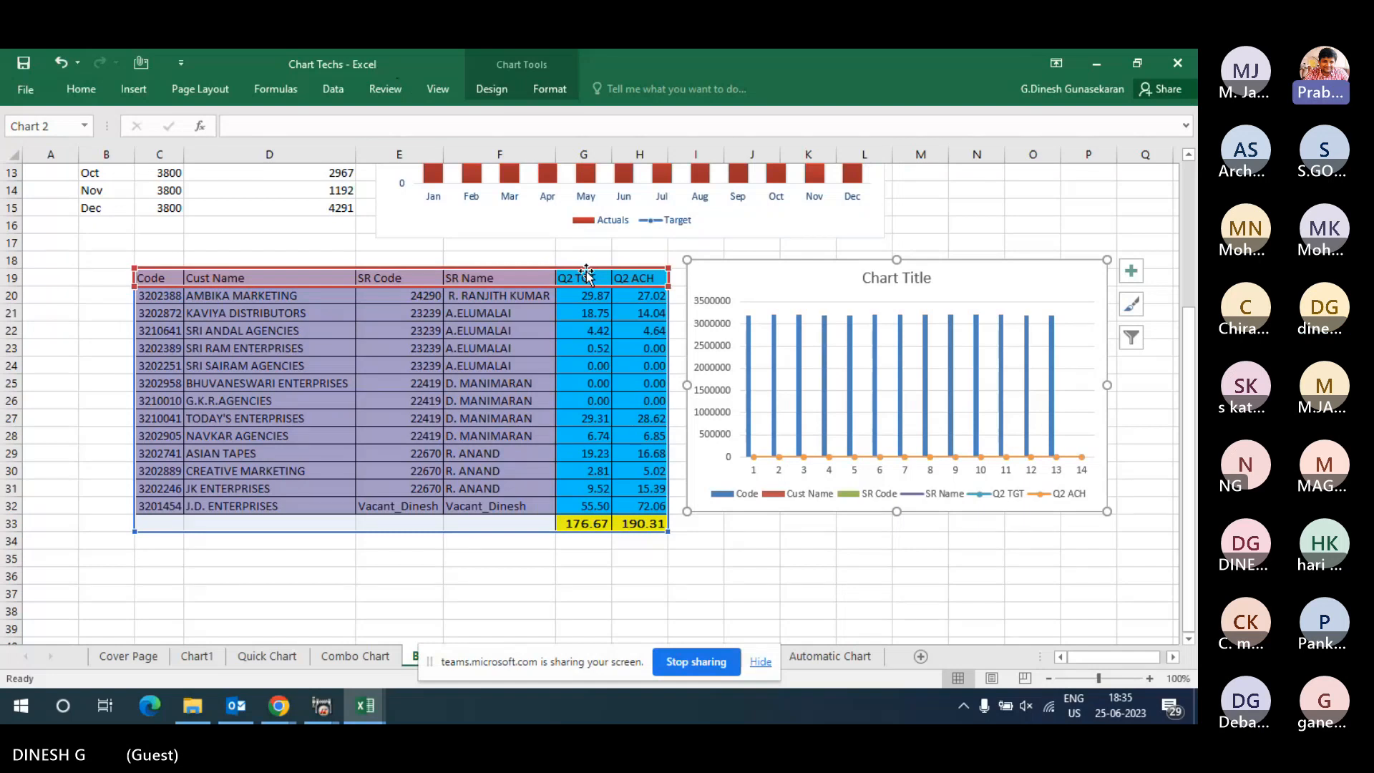
- Inspect the chart type of each series in the Q2 chart's custom combination and cancel the dialog
left_click(585, 295)
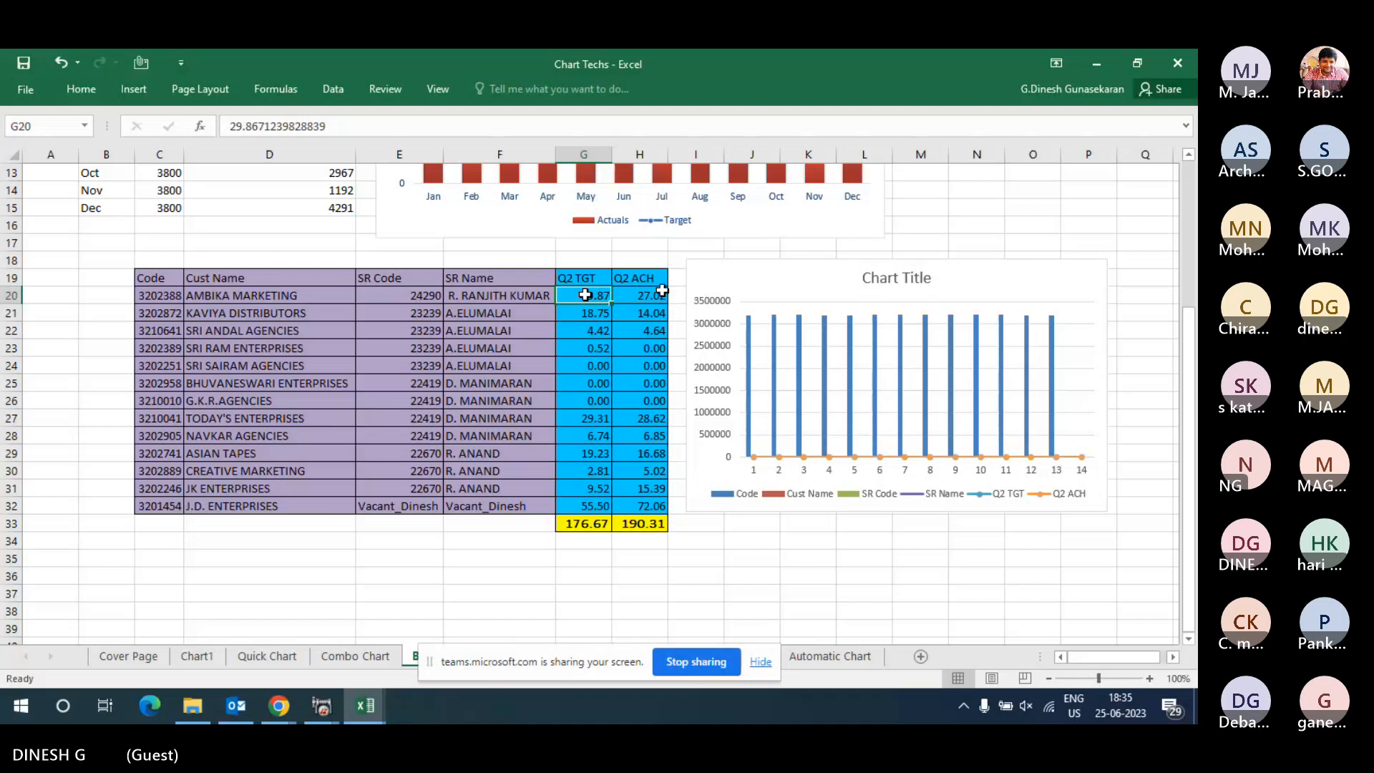
left_click(766, 257)
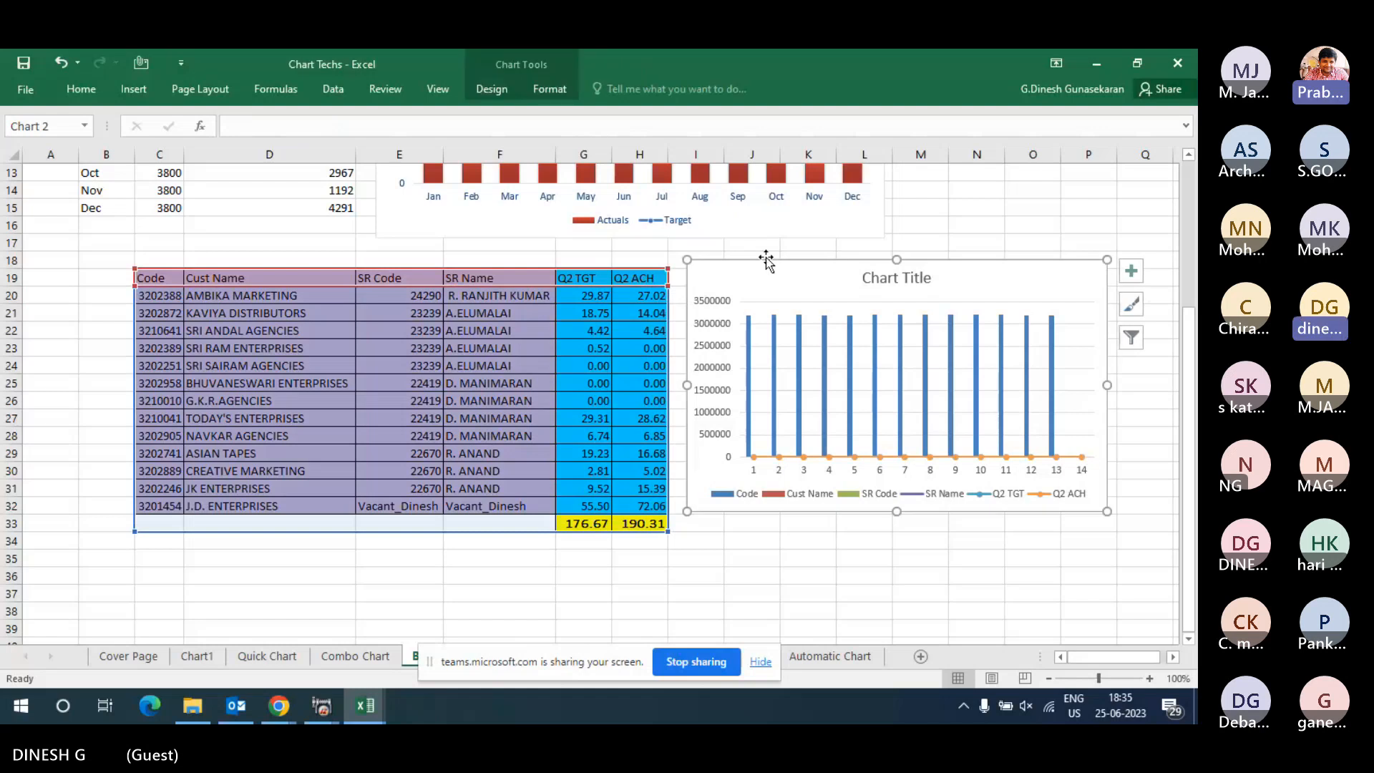
right_click(766, 263)
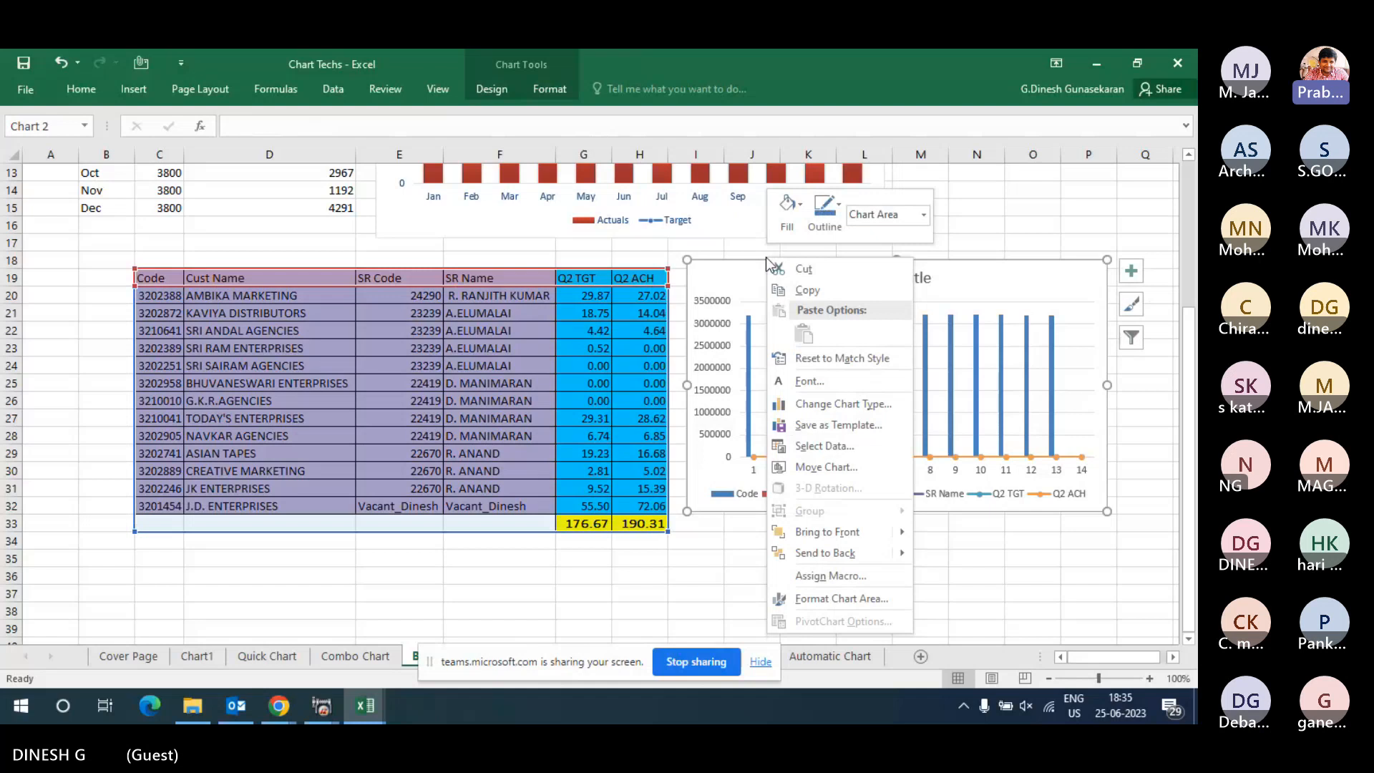
left_click(822, 404)
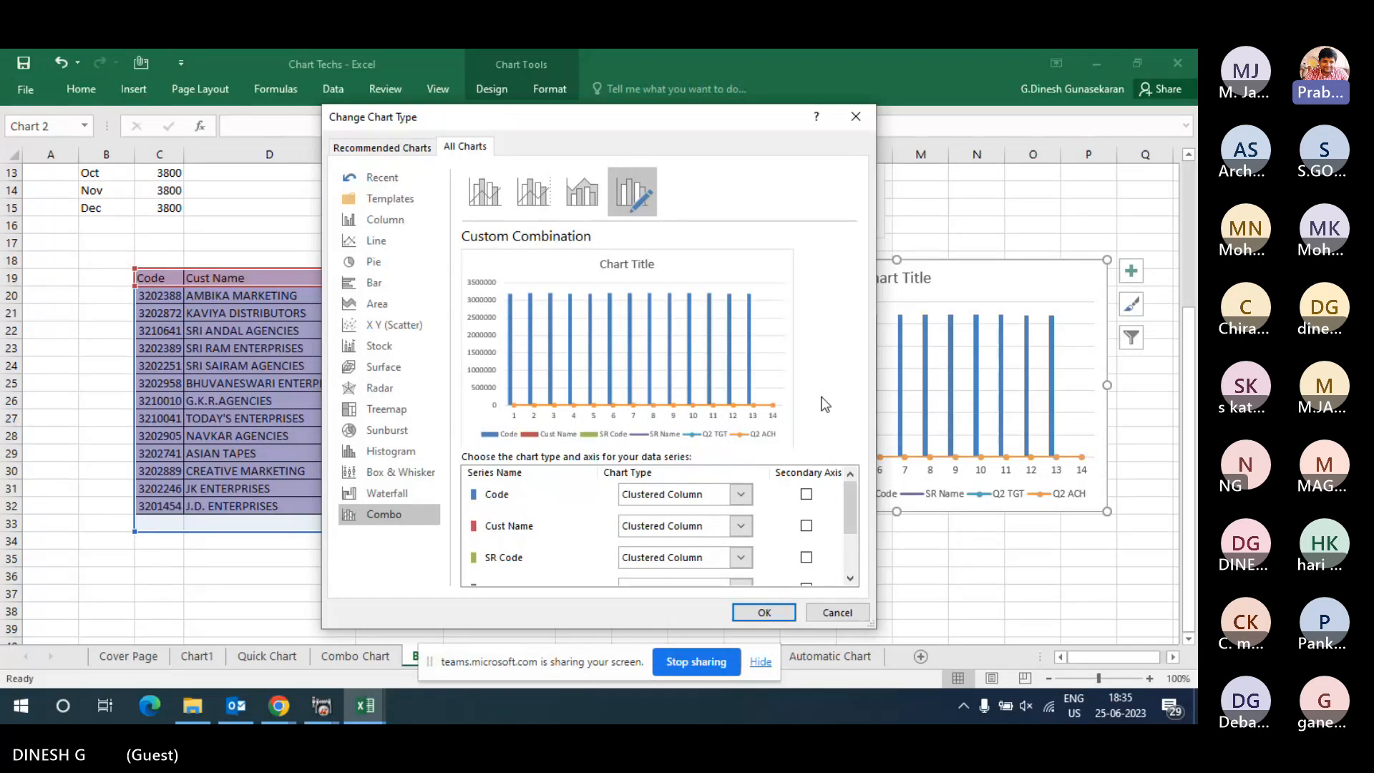
left_click(829, 610)
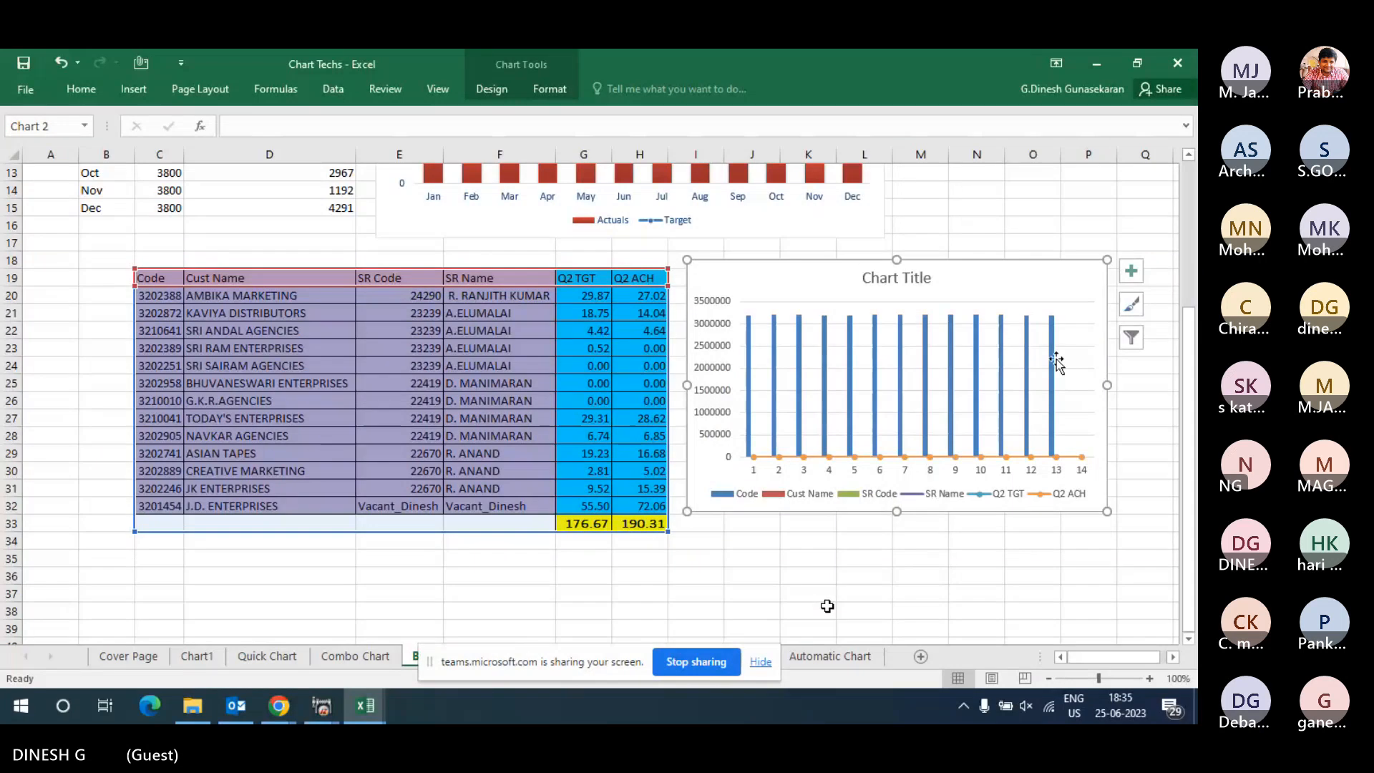
- Try to exclude the Code, SR Code and SR Name series from the Q2 chart's data source, and cancel editing the SR Name series
right_click(1064, 289)
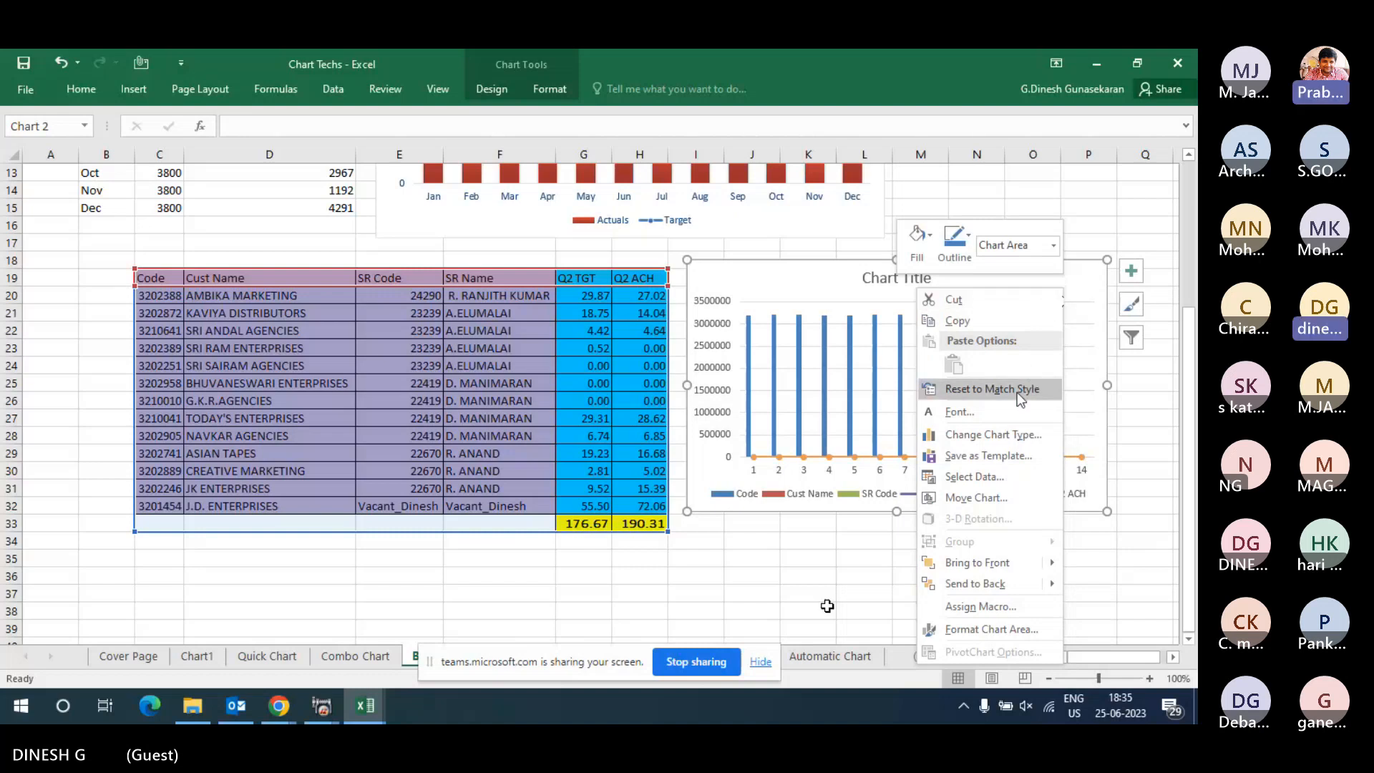
left_click(973, 477)
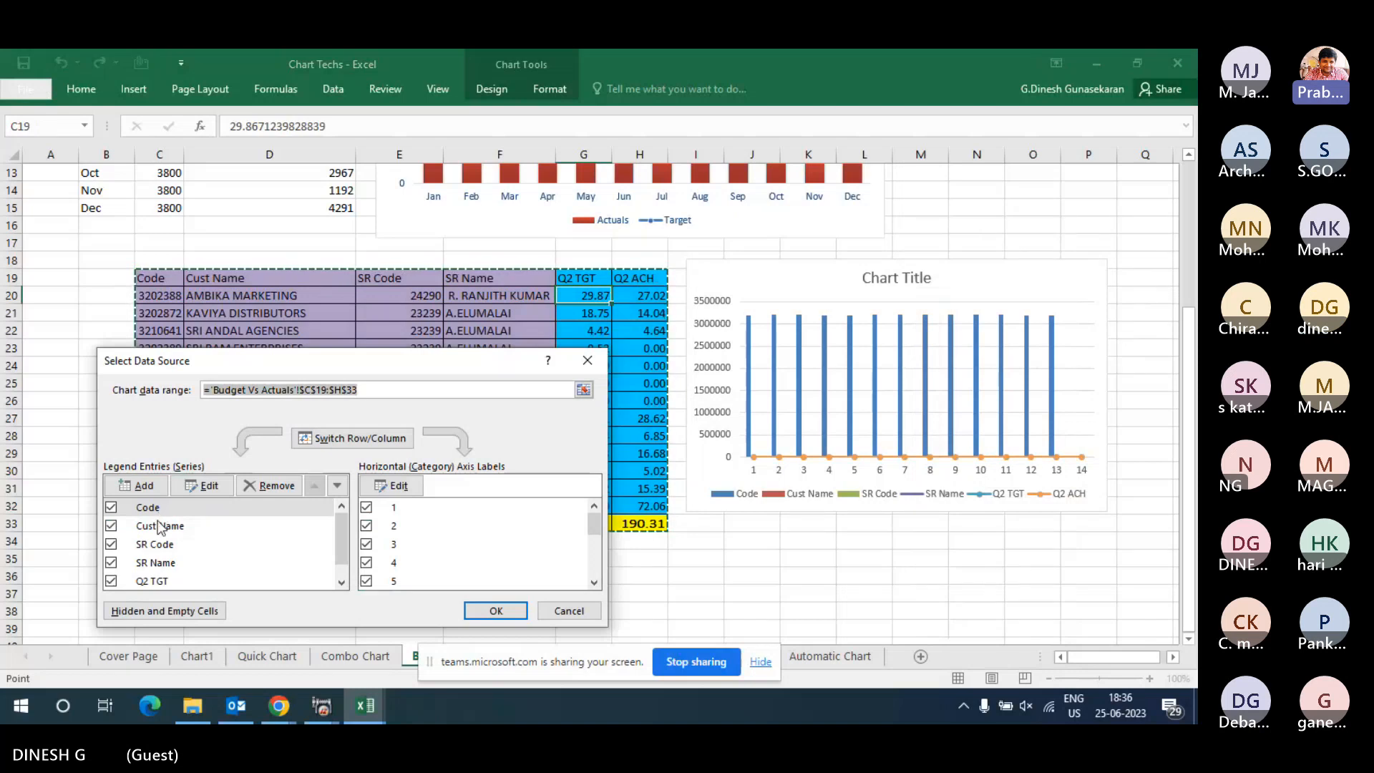
left_click(112, 515)
left_click(111, 508)
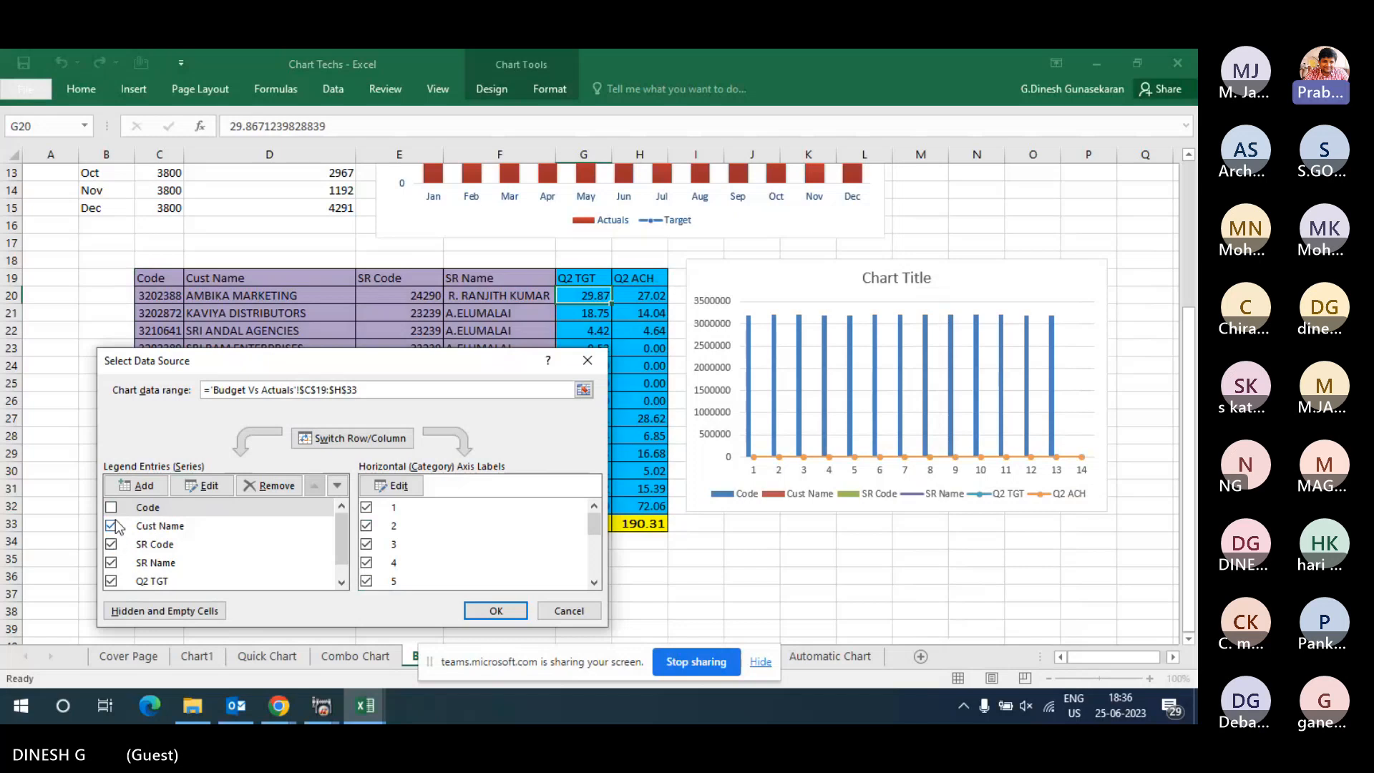
left_click(111, 544)
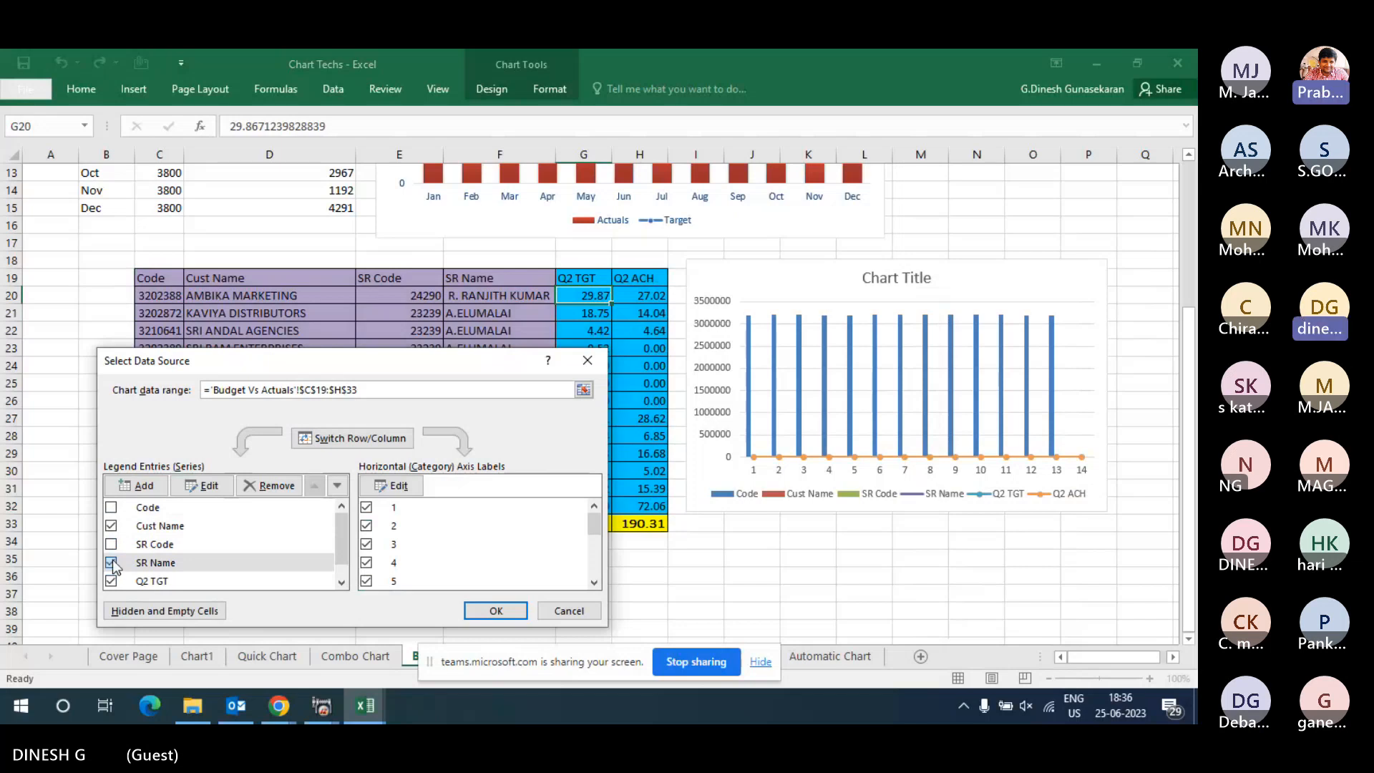
left_click(111, 563)
left_click(204, 485)
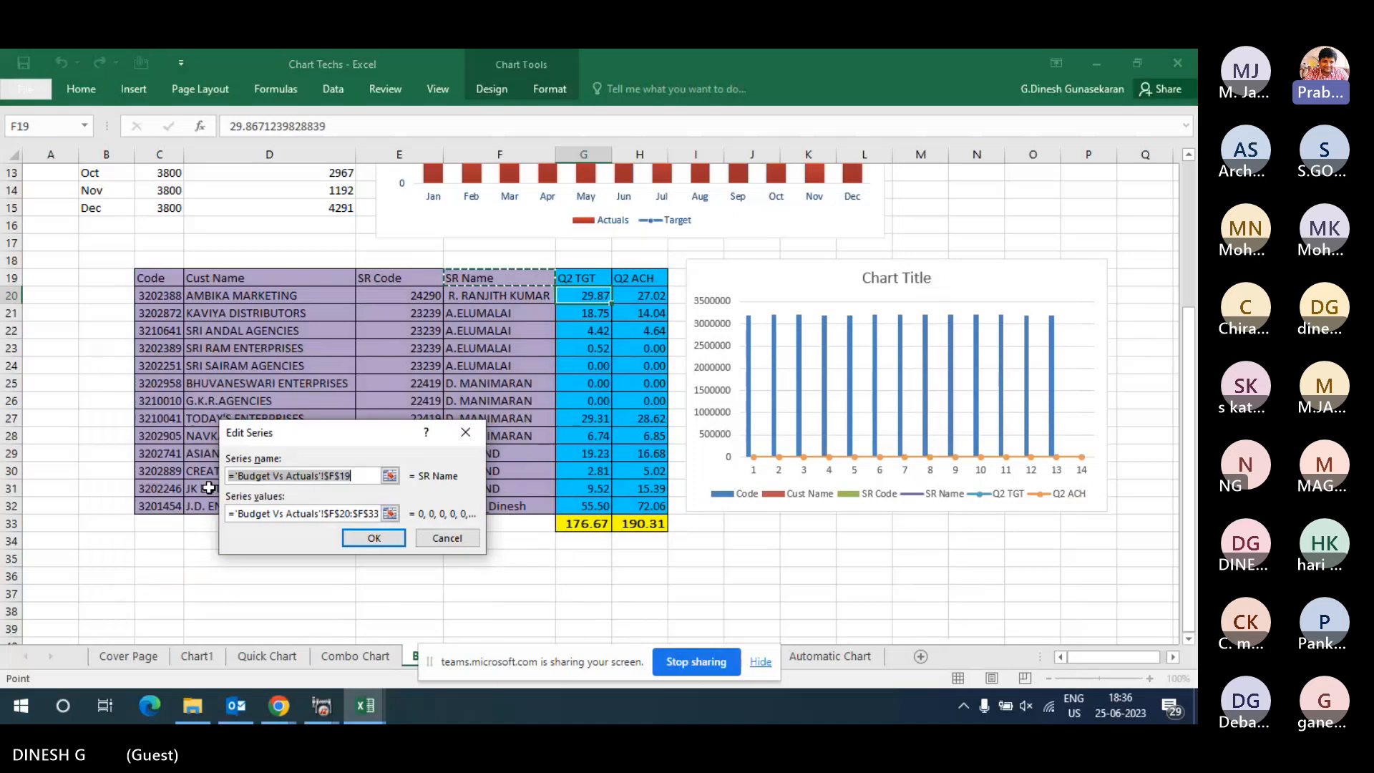
left_click(446, 538)
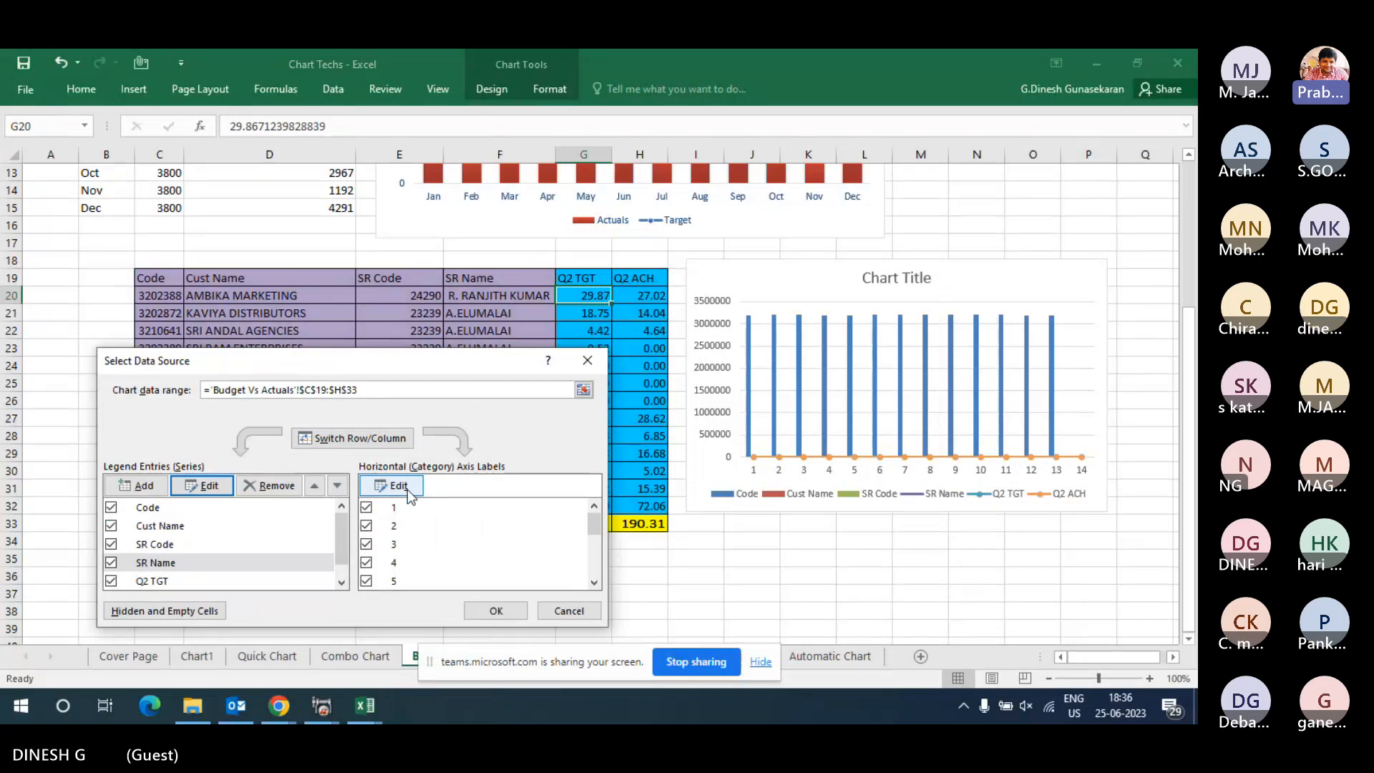
- Set the Q2 chart's horizontal axis labels to the codes in C20:C32 and apply the data source
left_click(409, 494)
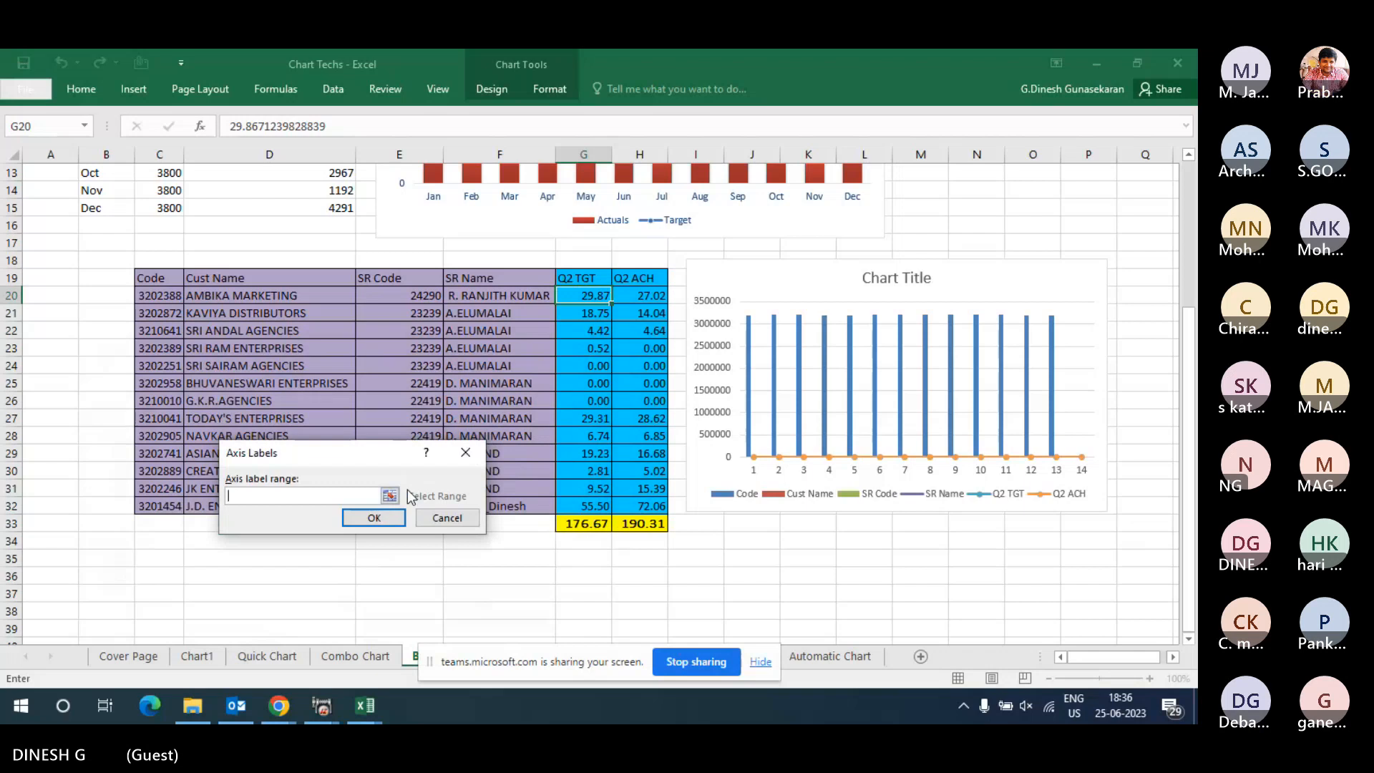
left_click(159, 280)
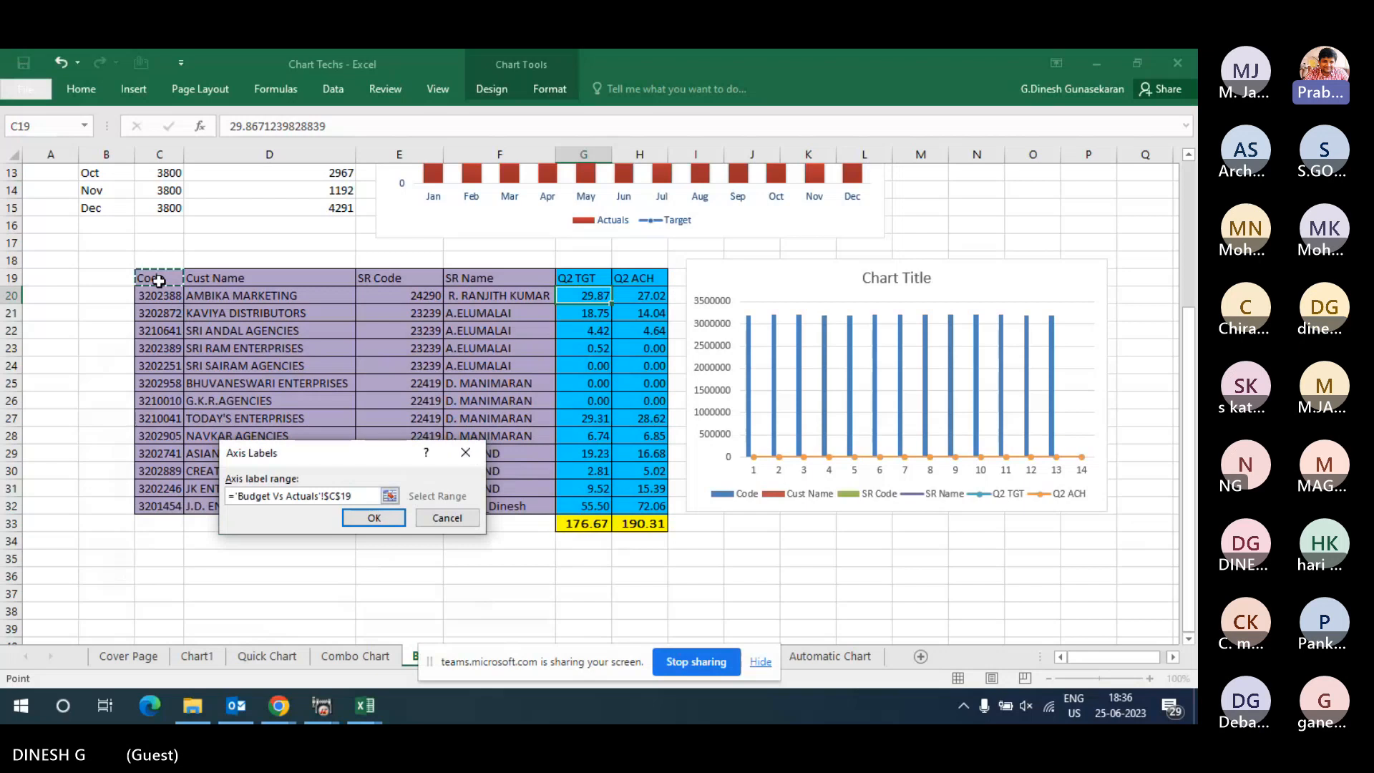
key("shift+Down")
key("shift+Down")
key("shift+Down")
key("shift+Down")
key("shift+Down")
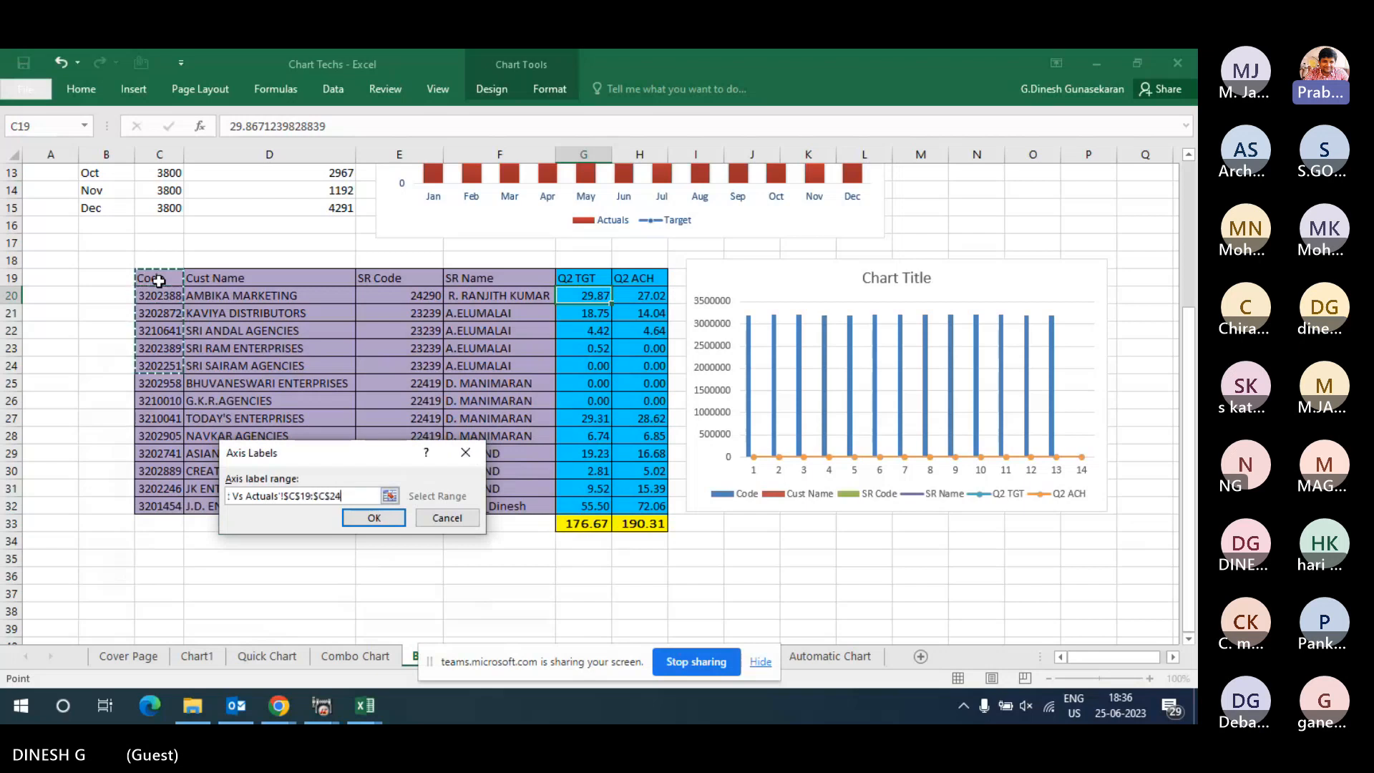
key("Down")
key("shift+Down")
key("shift+Down")
key("shift+Down")
key("shift+Down")
key("shift+Down")
key("shift+Down")
key("shift+Down")
key("shift+Down")
key("shift+Down")
key("shift+Down")
key("shift+Down")
key("shift+Down")
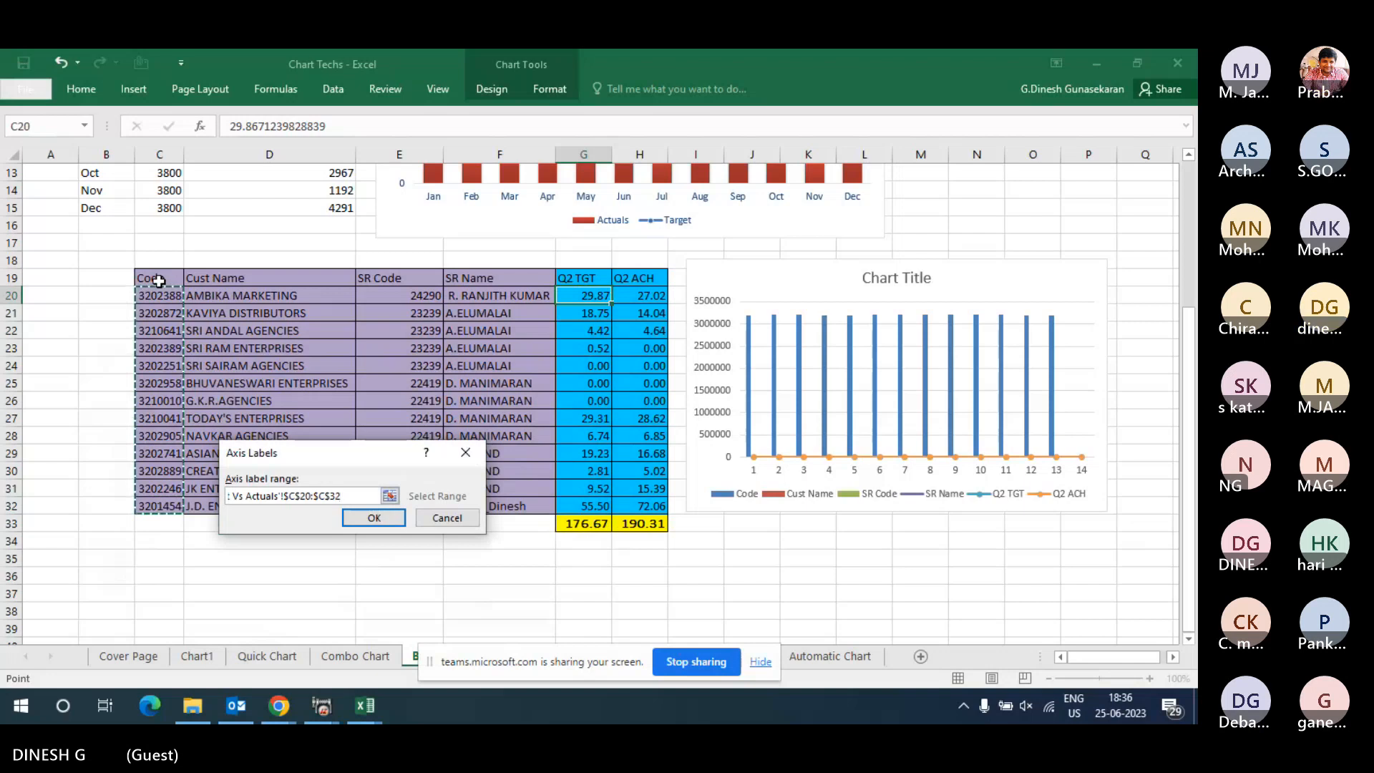
key("Return")
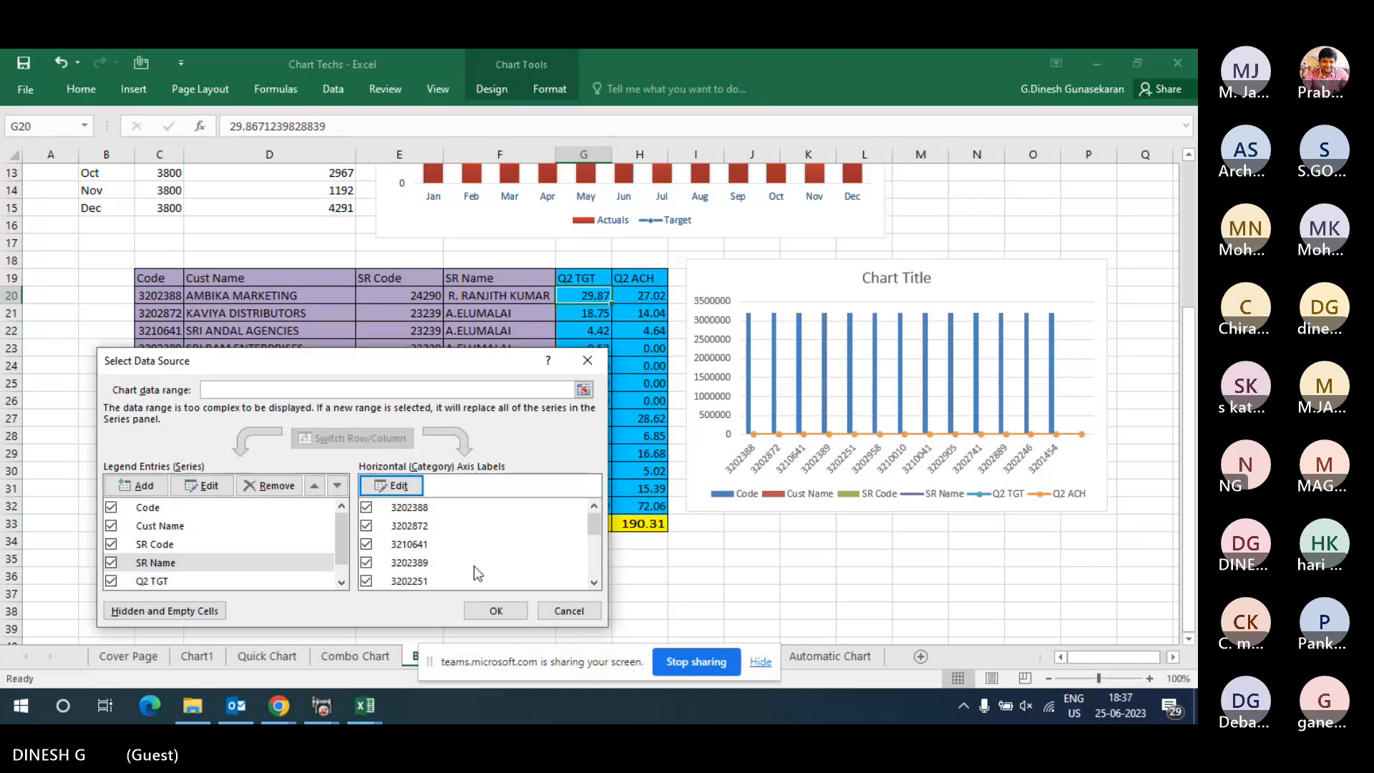
left_click(495, 610)
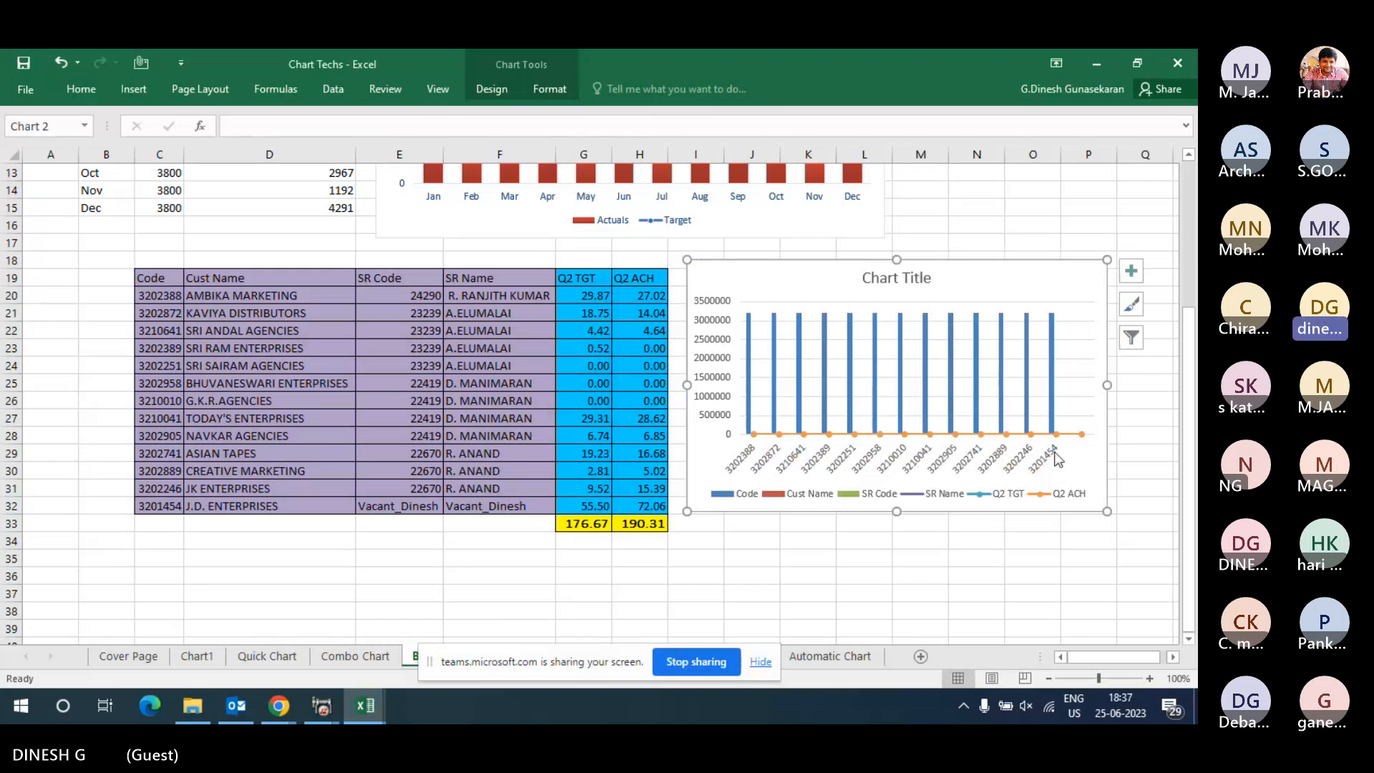
- Try to exclude the Code series from the Q2 chart's data source and cancel the dialog
right_click(1089, 447)
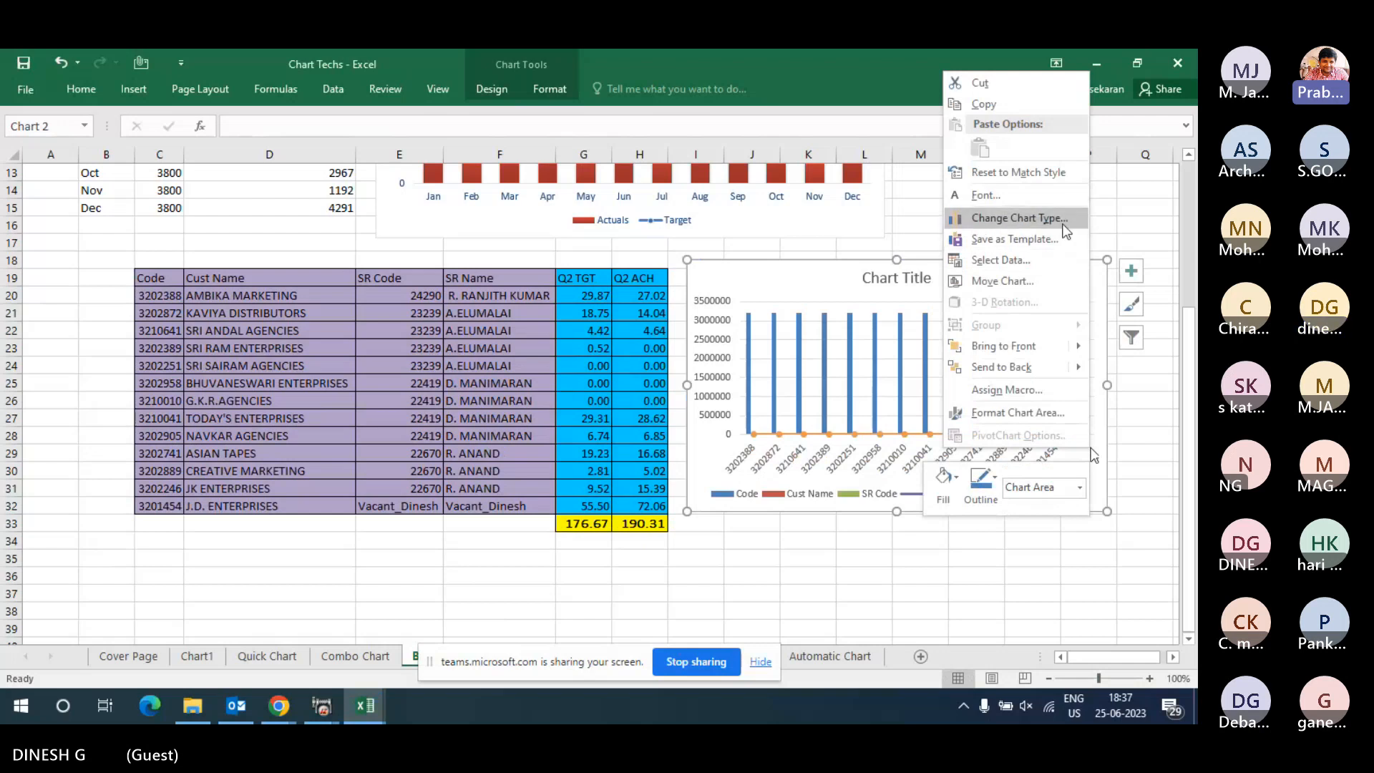
left_click(1034, 259)
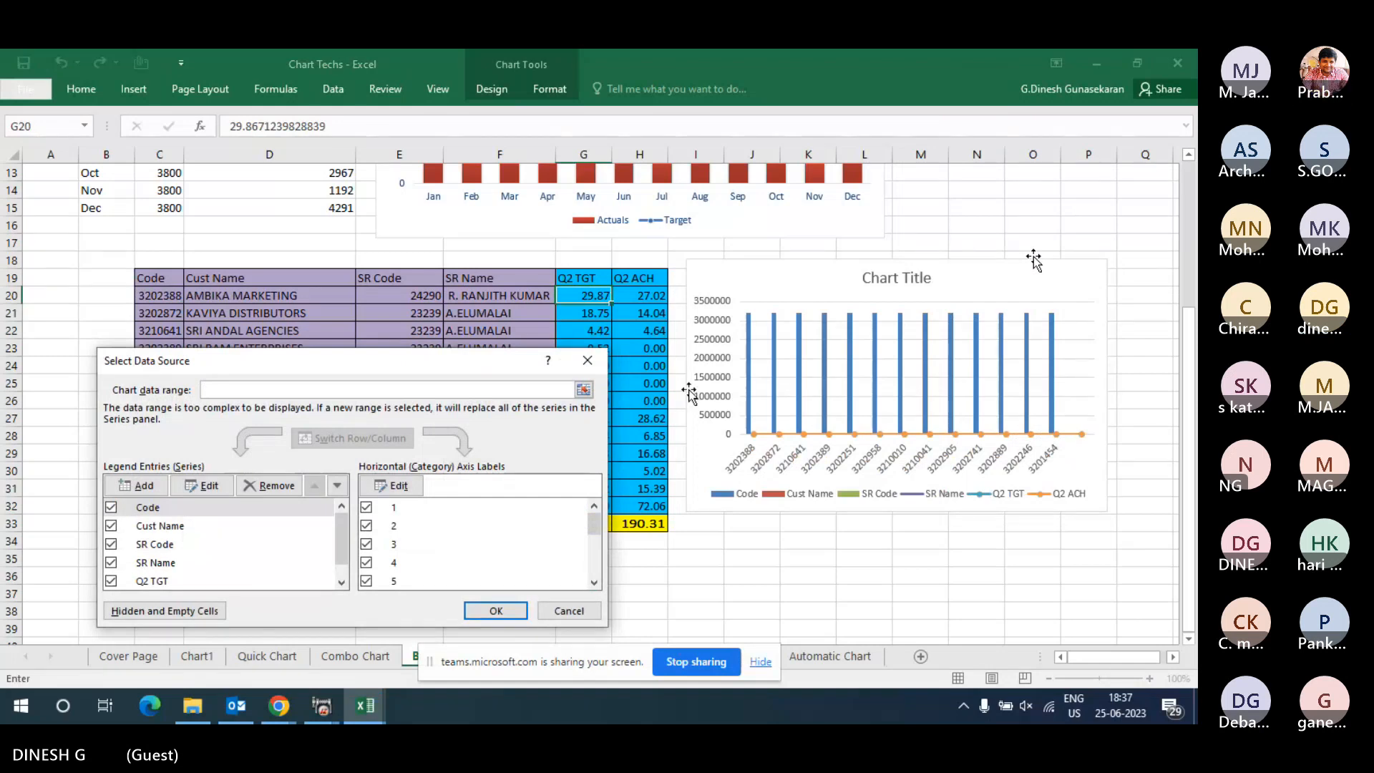
left_click(111, 508)
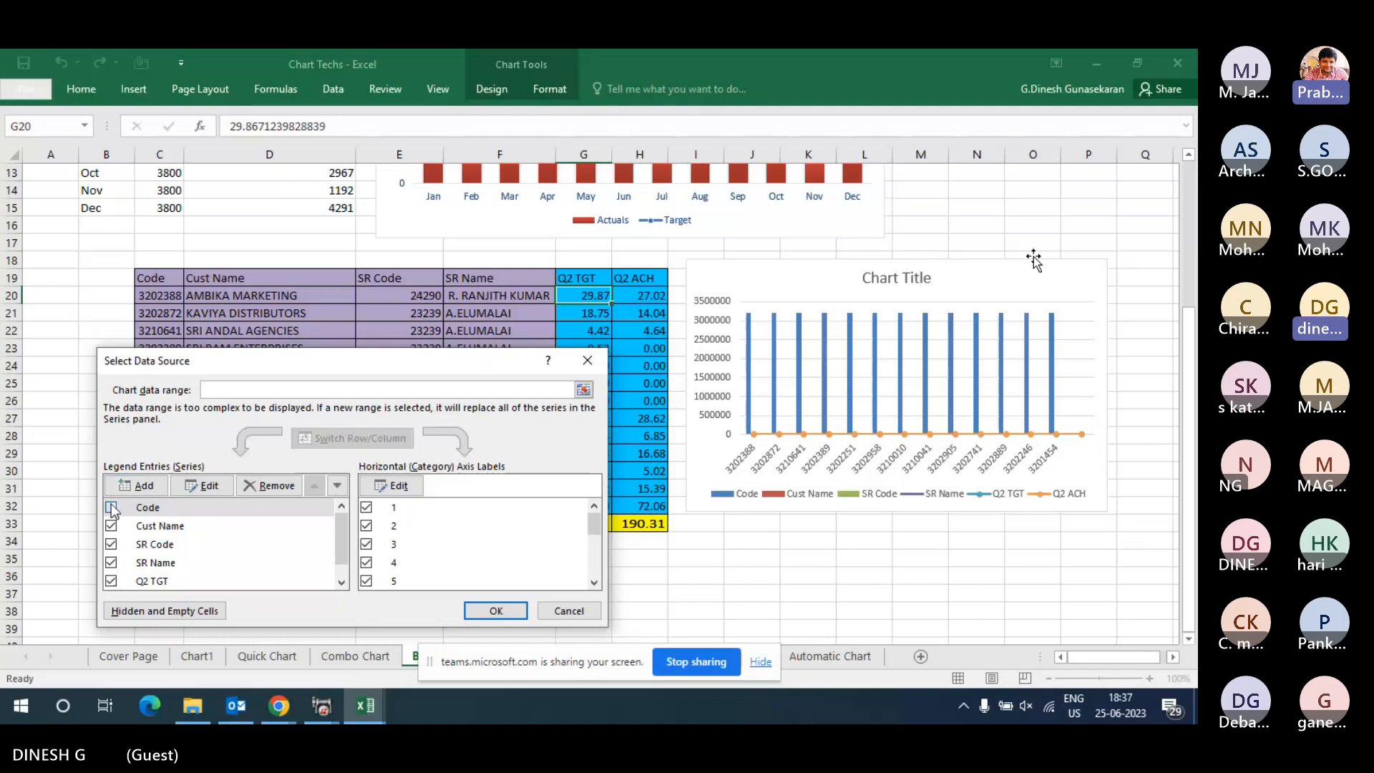
left_click(111, 507)
left_click(111, 507)
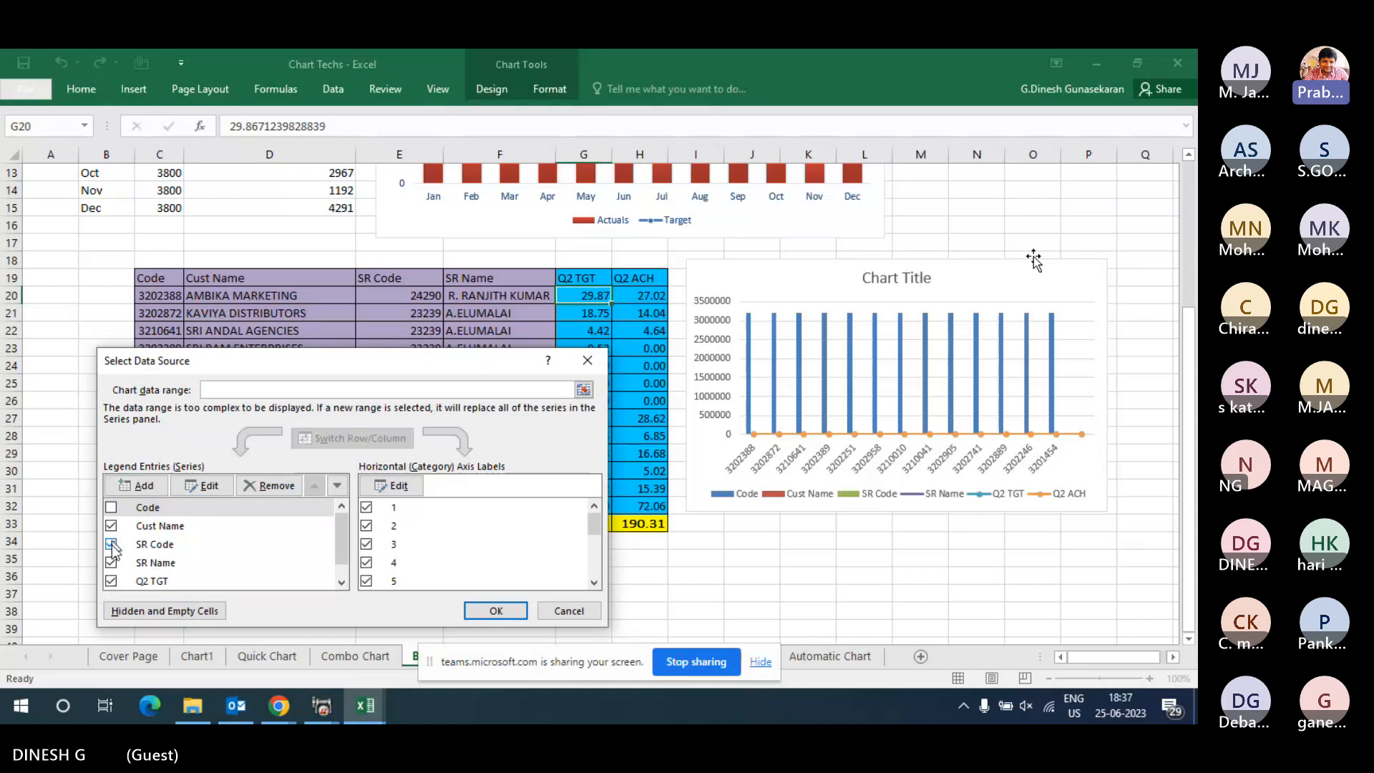
left_click(567, 612)
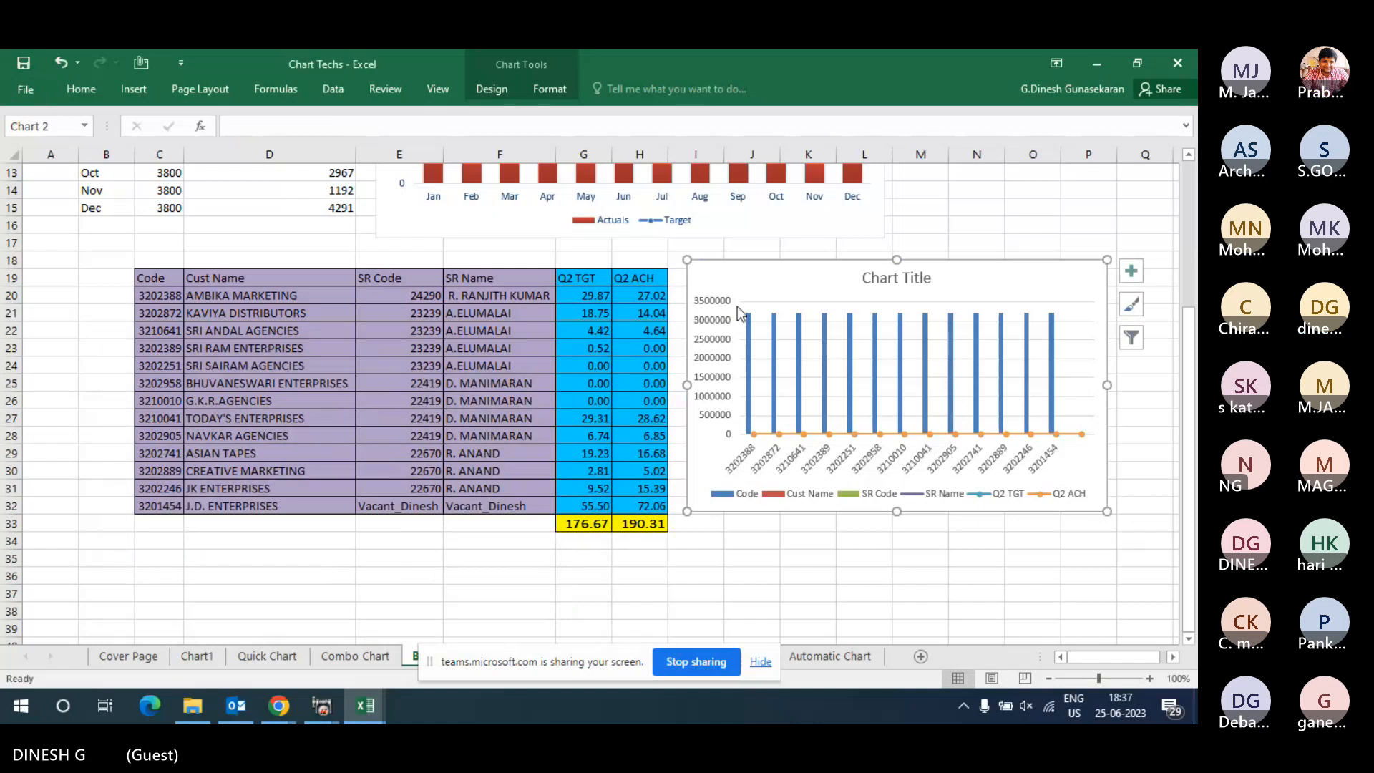
right_click(779, 276)
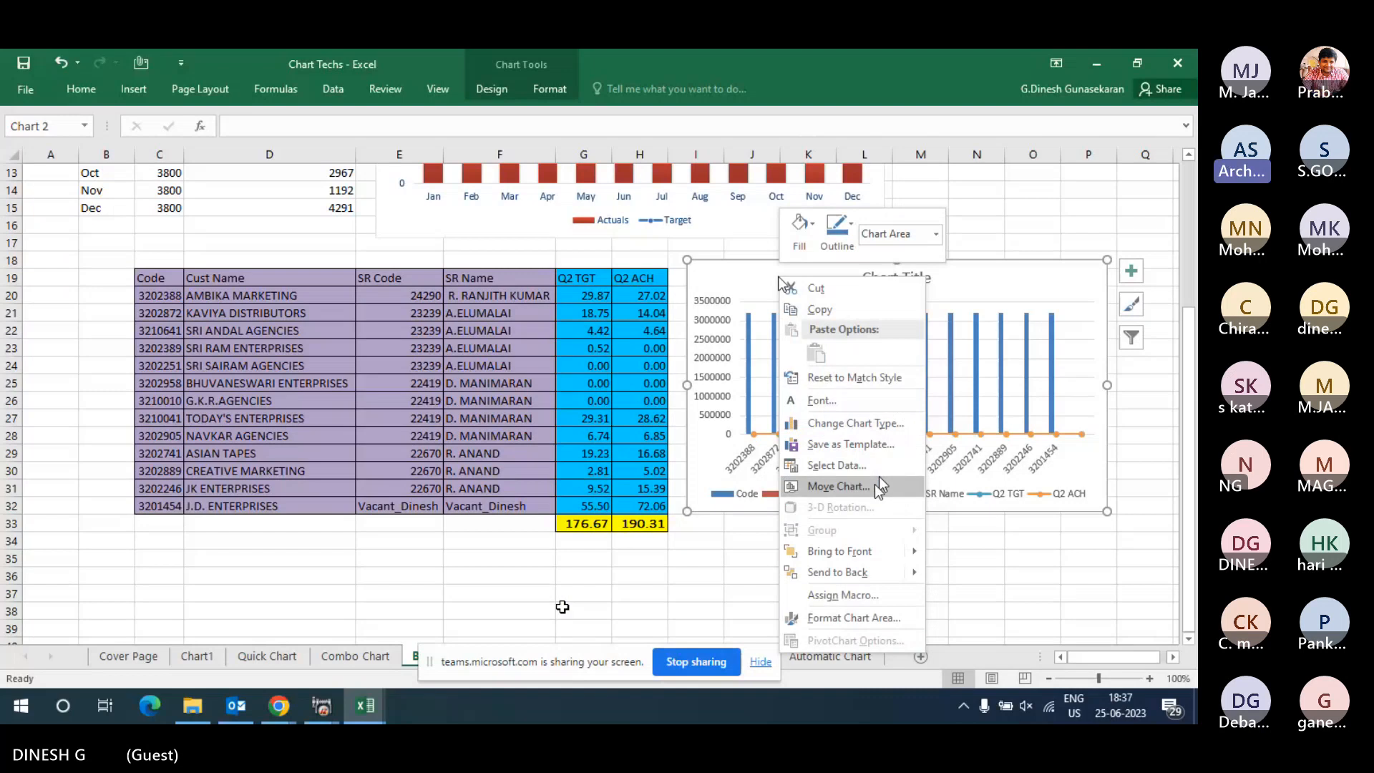
left_click(1034, 279)
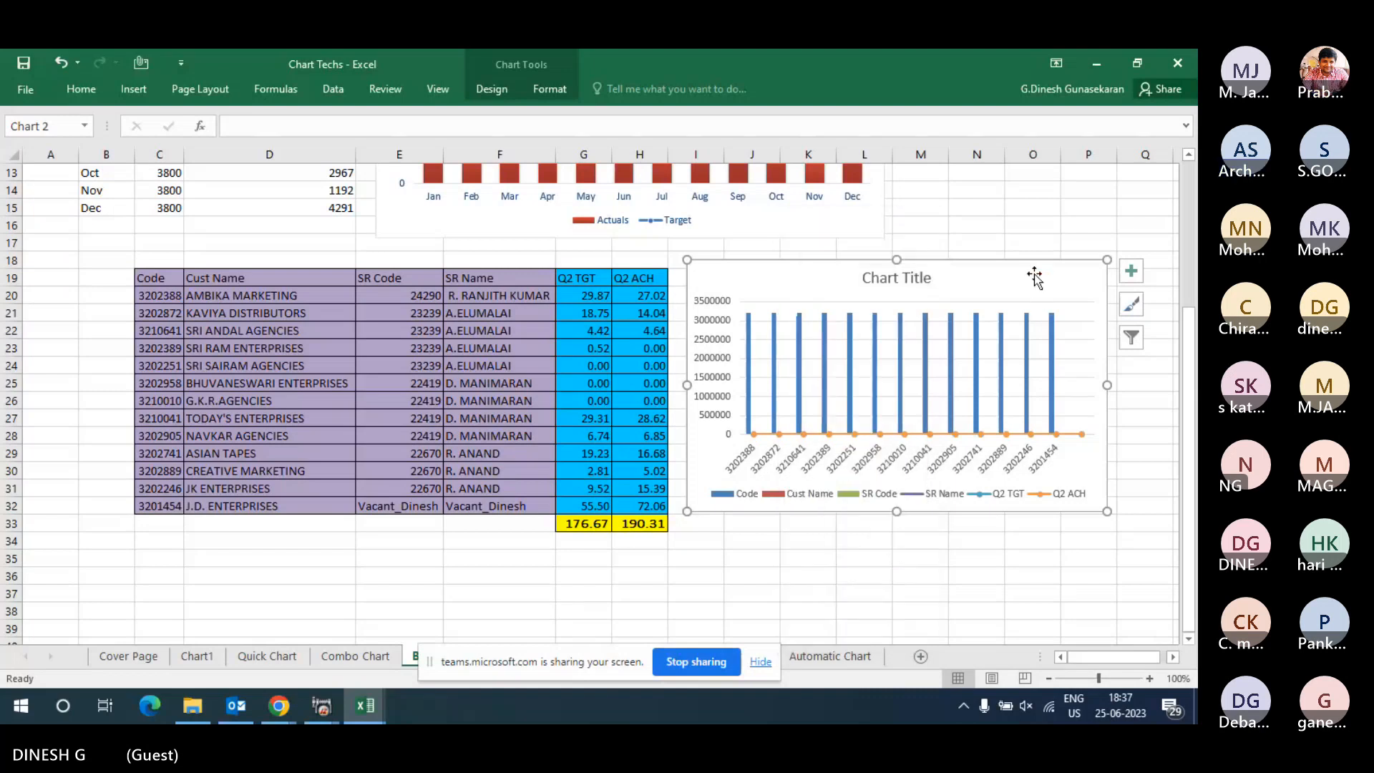
right_click(722, 265)
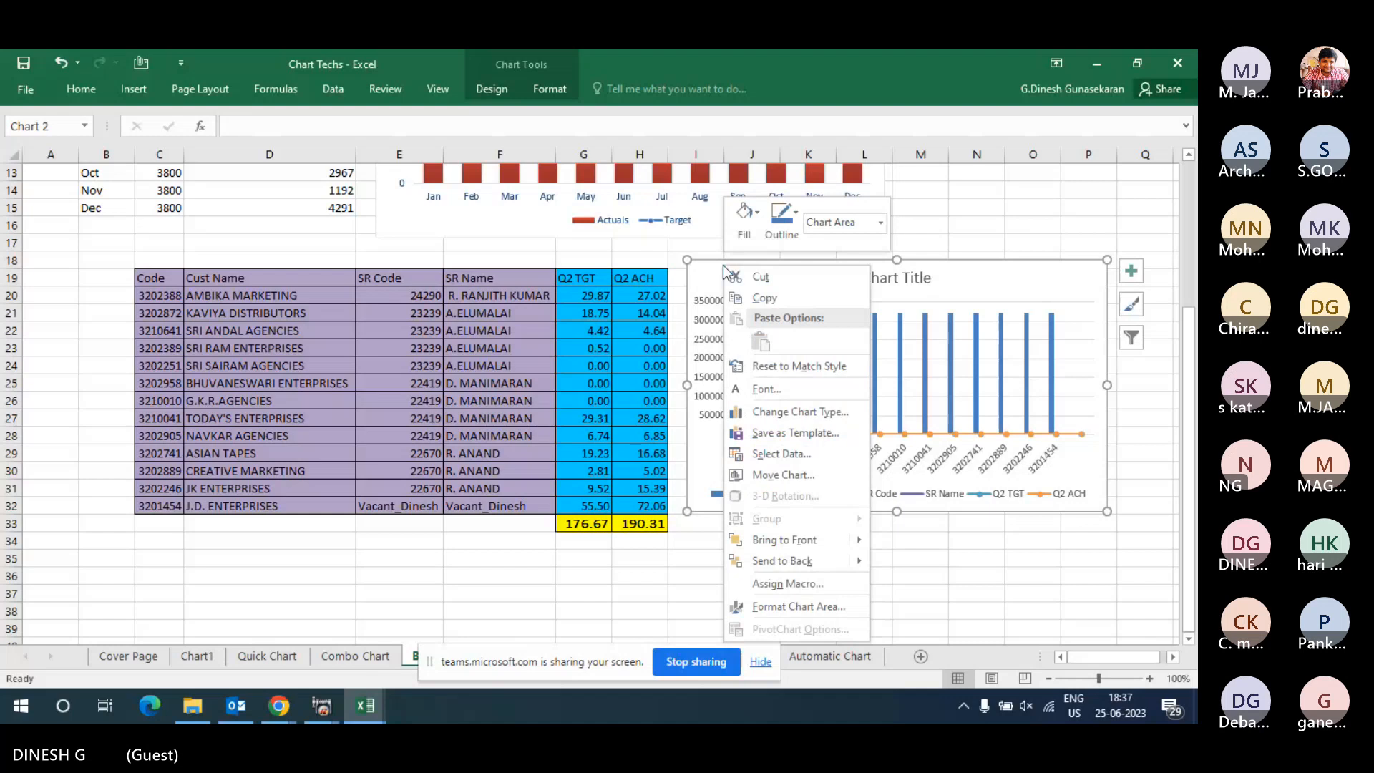
type("sS")
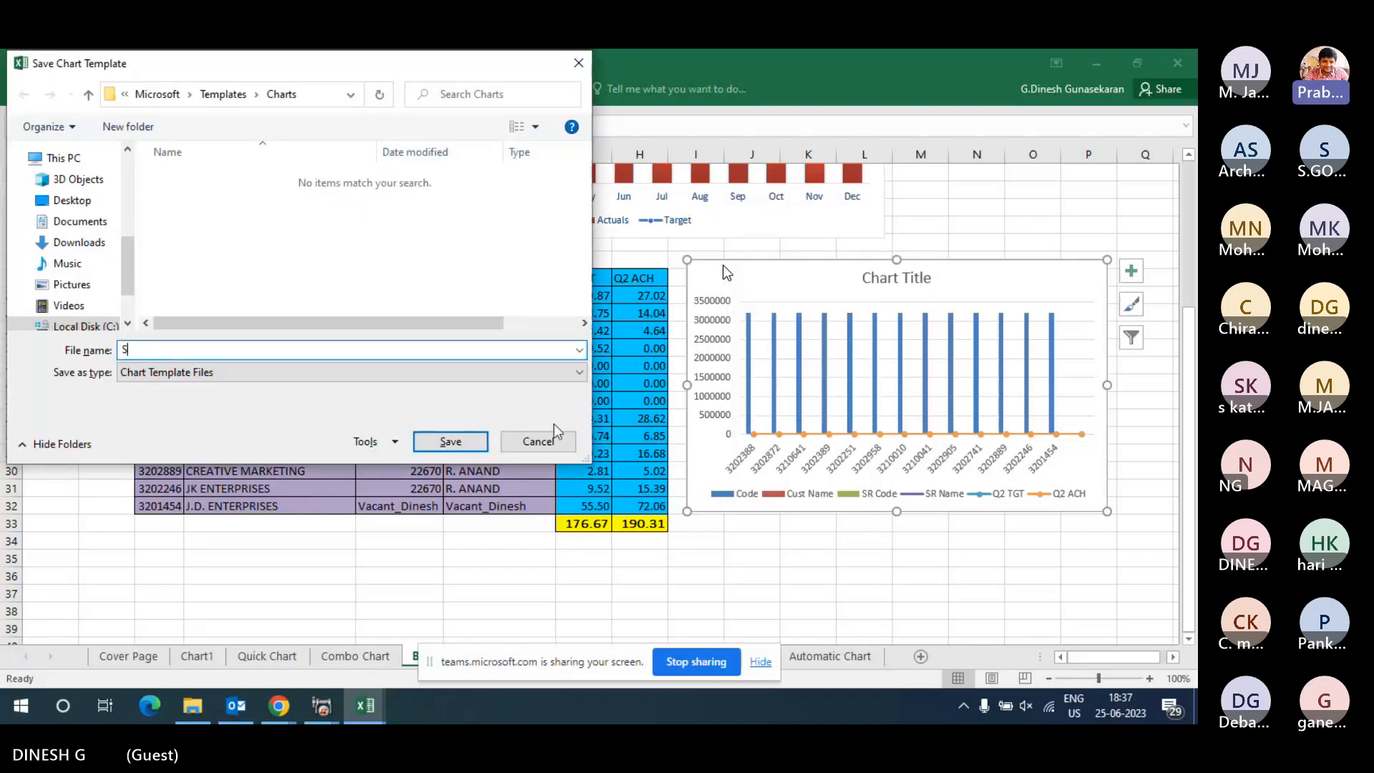
left_click(555, 433)
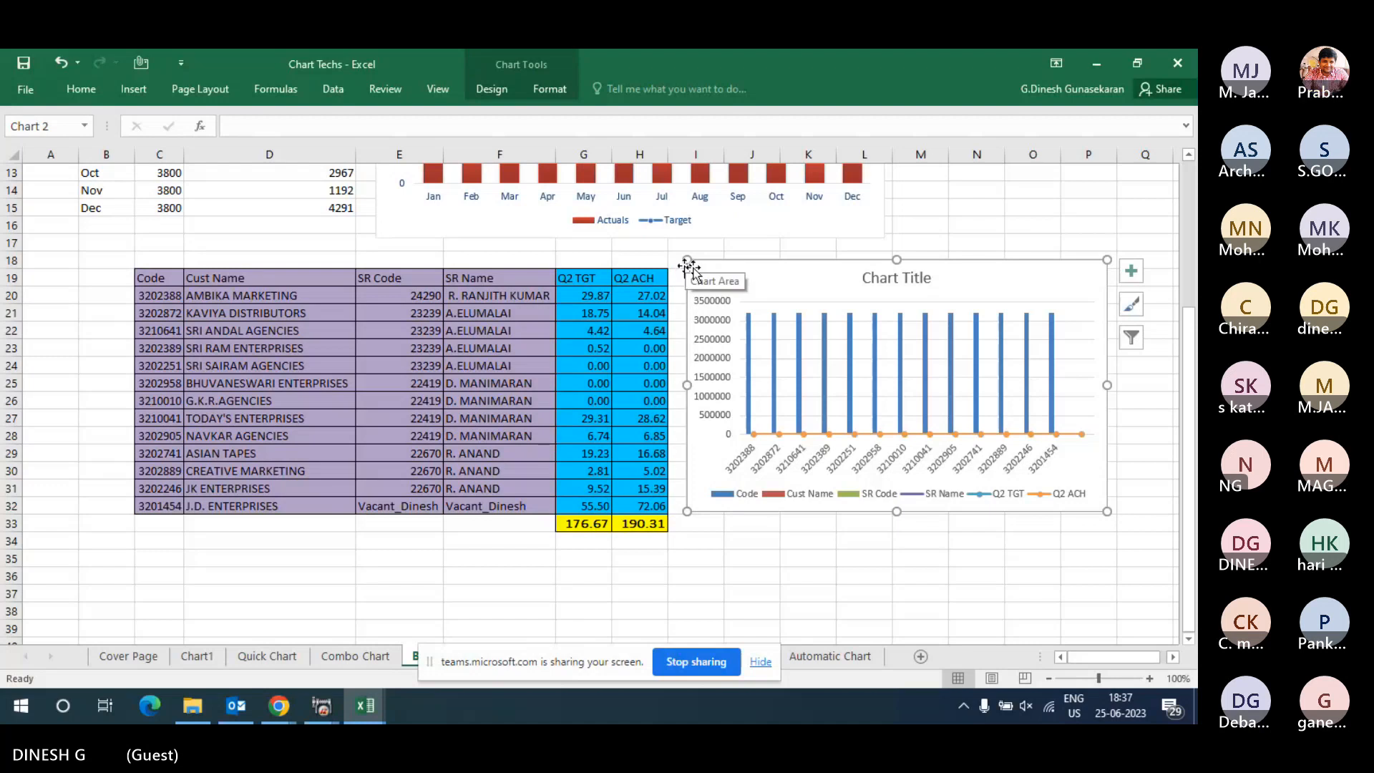
- Delete the incorrect chart beside the Q2 TGT and Q2 ACH table
key("Delete")
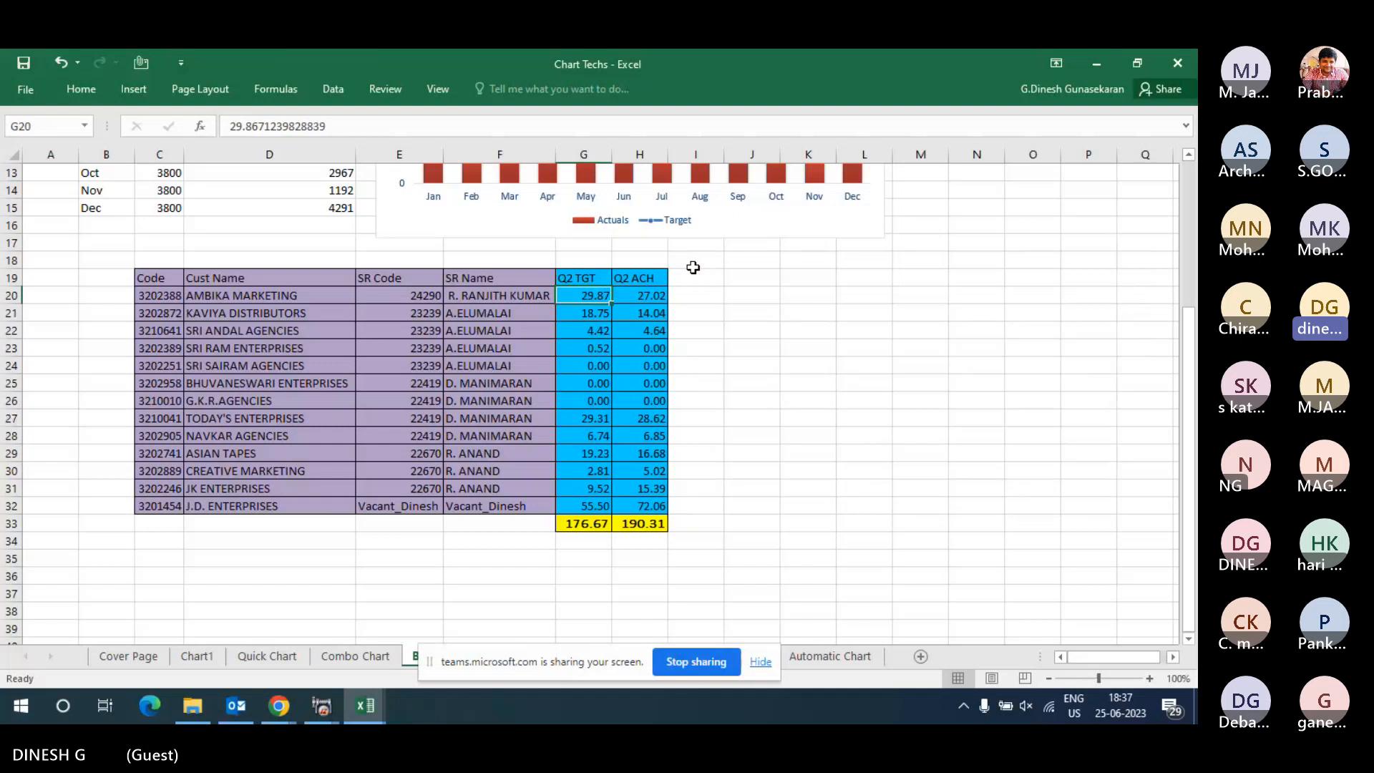
left_click(687, 292)
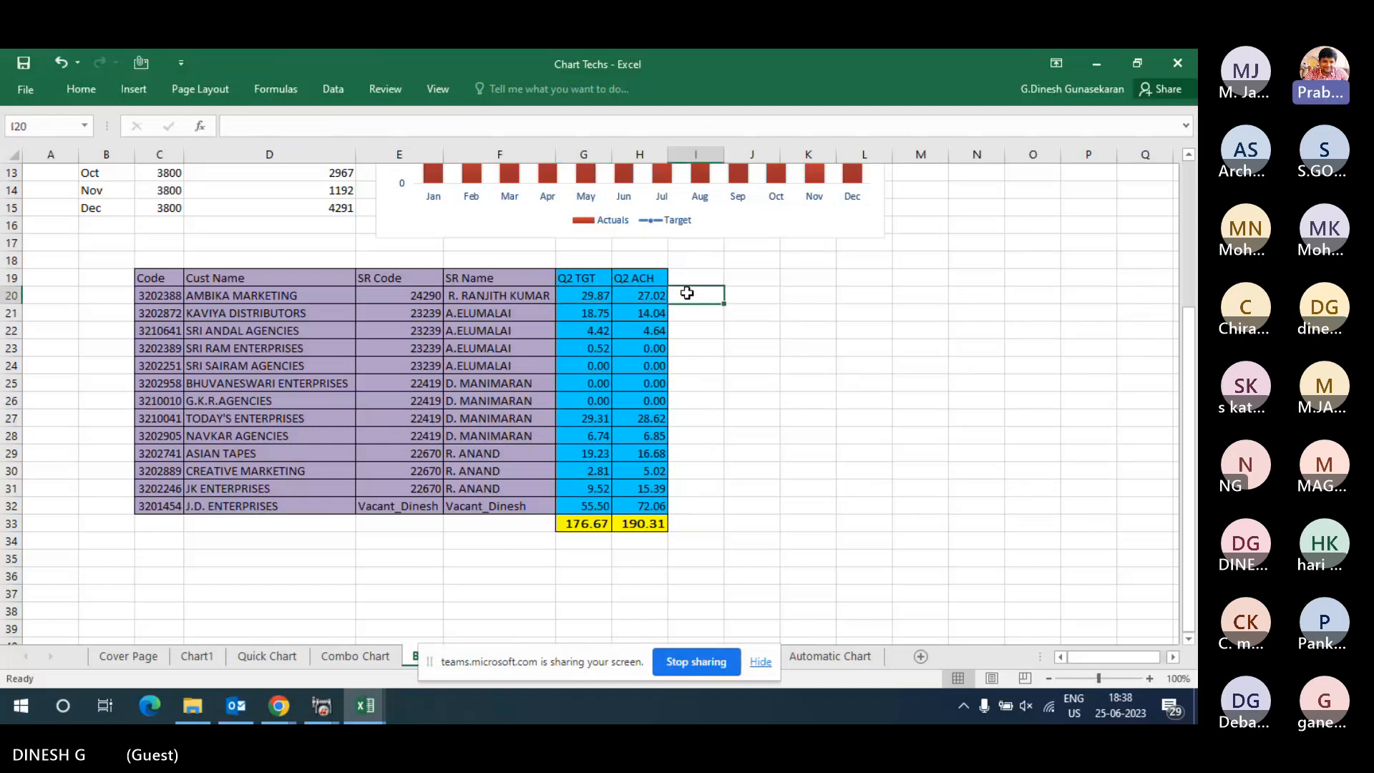
- Try to select the Code column range C19:C32 and extend the selection towards the Q2 columns
left_click(176, 296)
key("shift+Down")
key("shift+Down")
key("shift+Down")
key("shift+Down")
key("shift+Down")
key("shift+Down")
key("shift+Down")
key("shift+Down")
key("shift+Down")
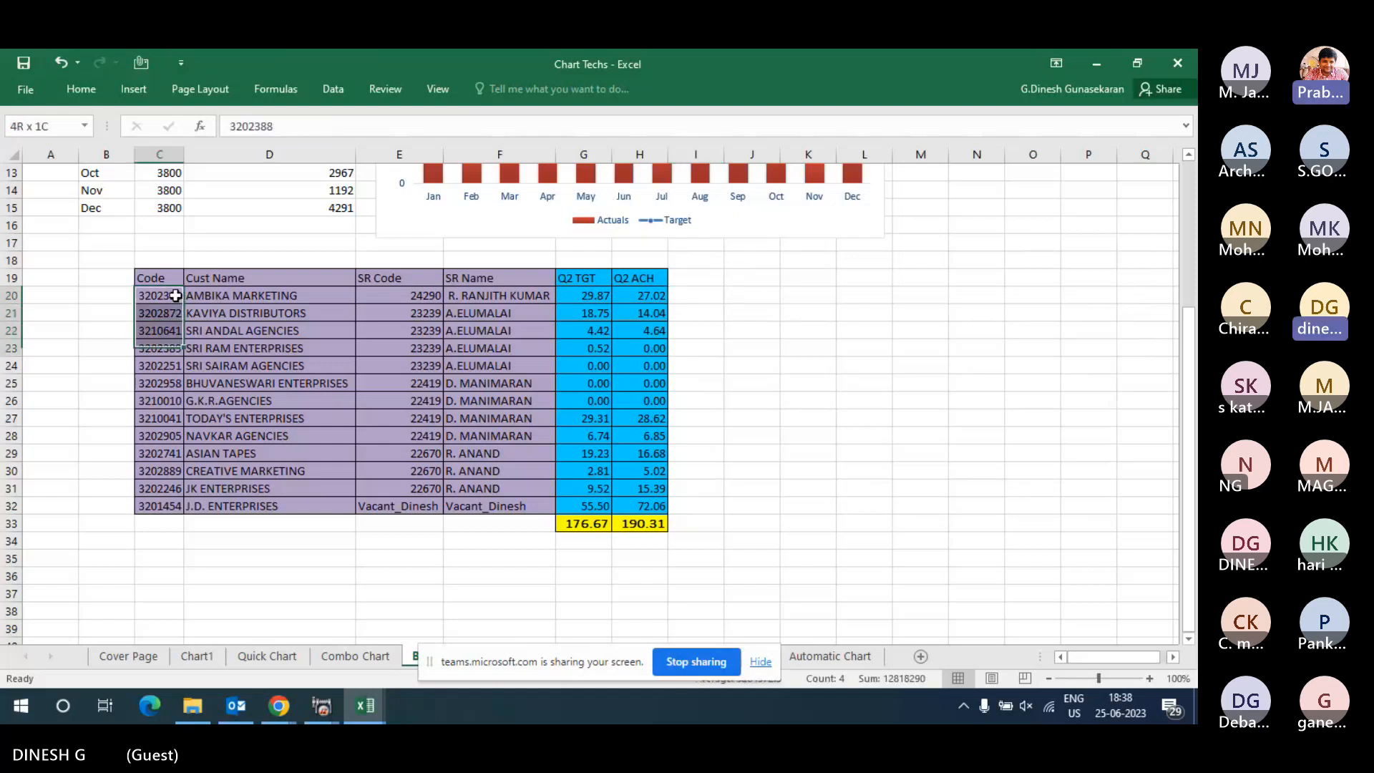
key("Up")
key("shift+Down")
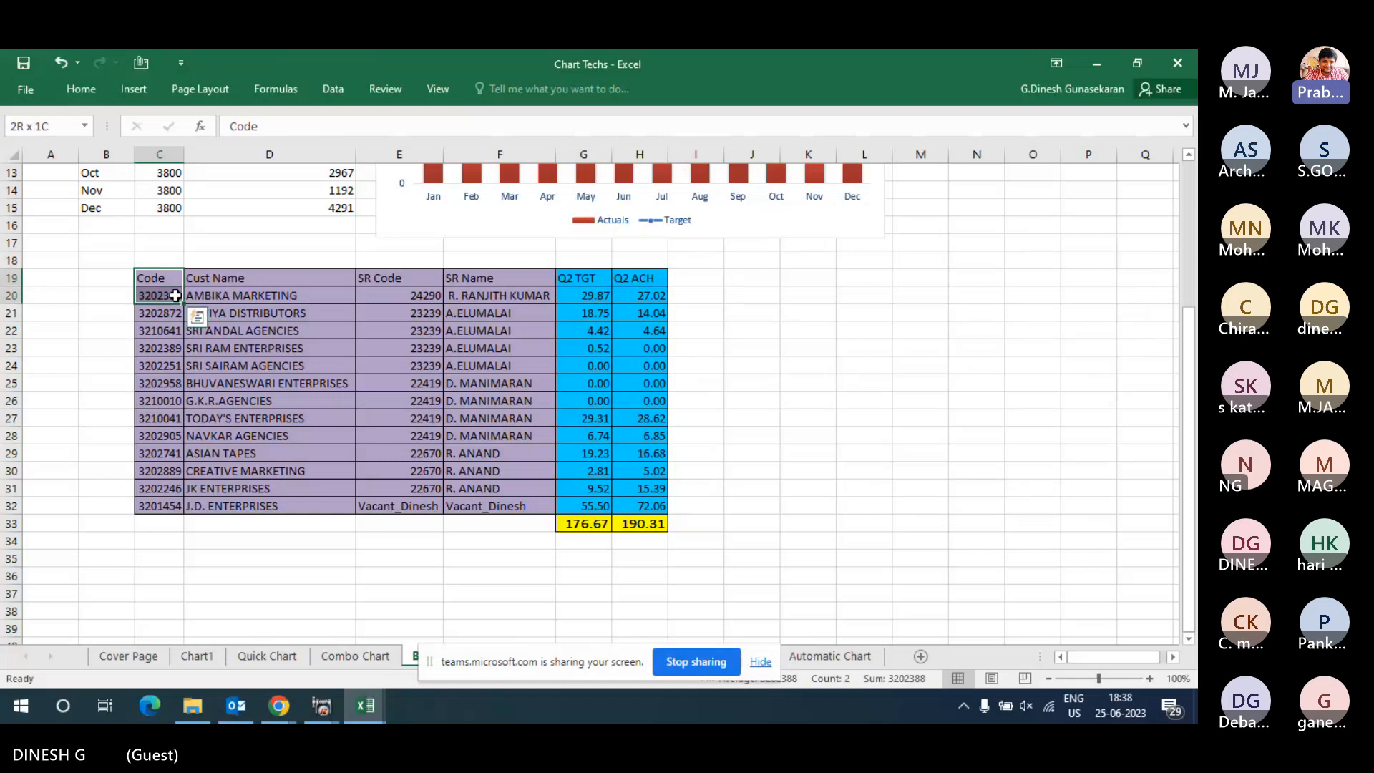
key("ctrl+shift+Down")
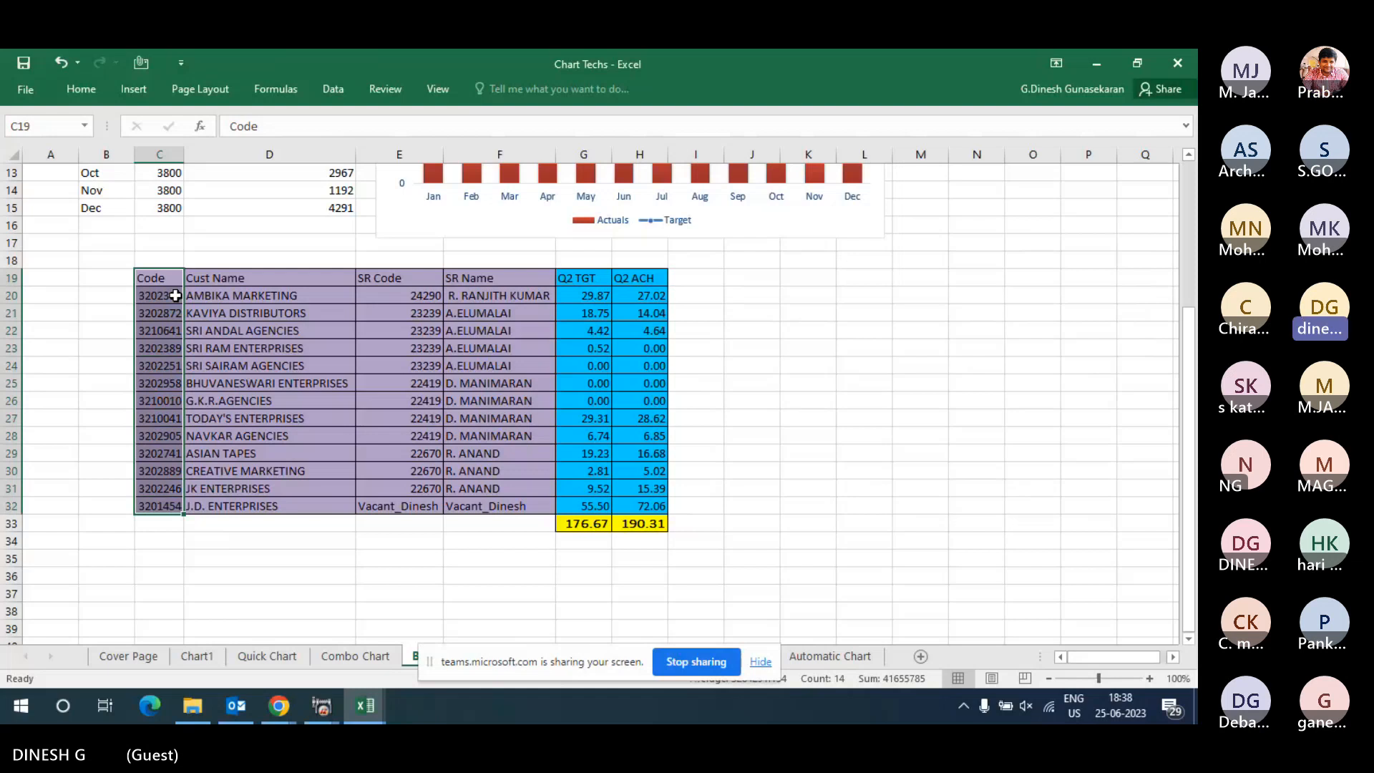
key("ctrl+Right")
key("ctrl+Right")
key("ctrl+Left")
key("ctrl+Left")
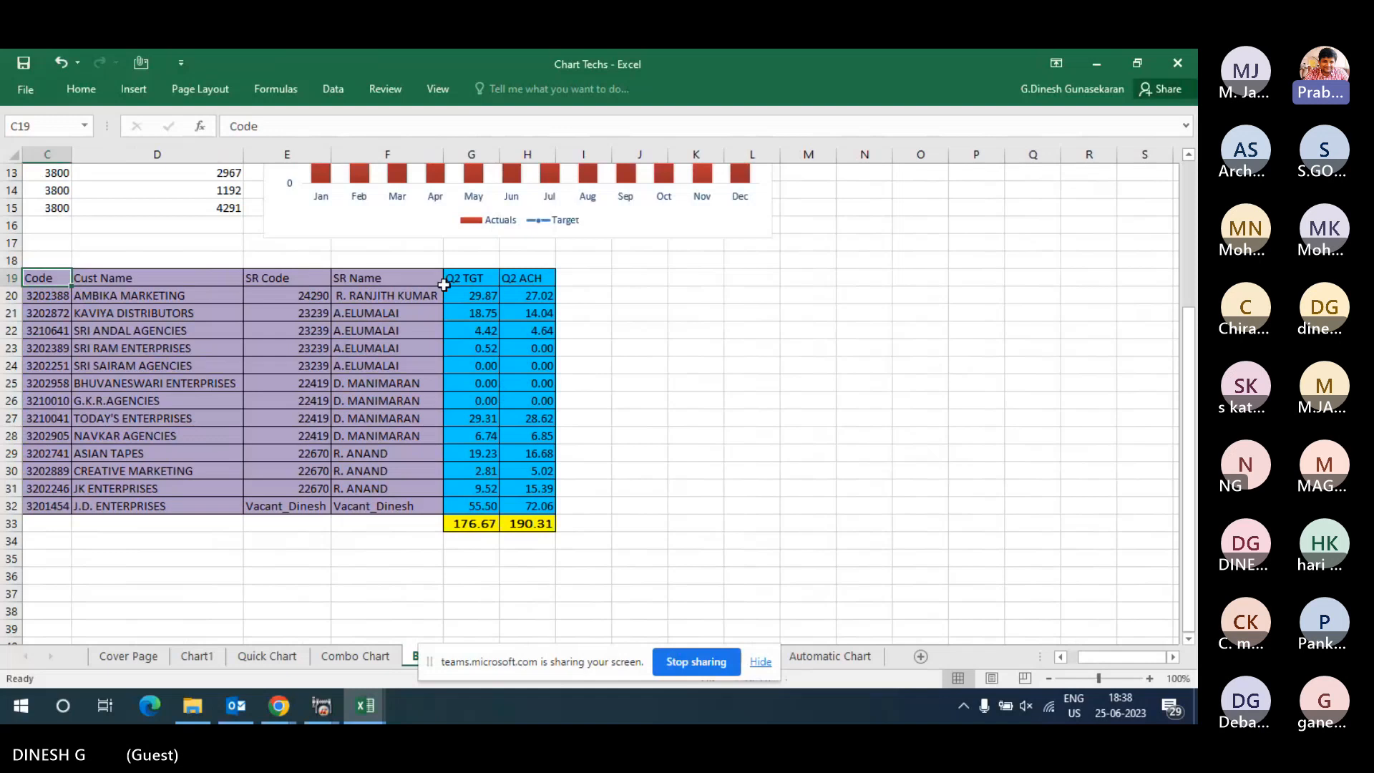
- Try to select the Code range C19:C32 together with the non-adjacent Q2 TGT column
key("shift+Down")
key("shift+Down")
key("shift+Down")
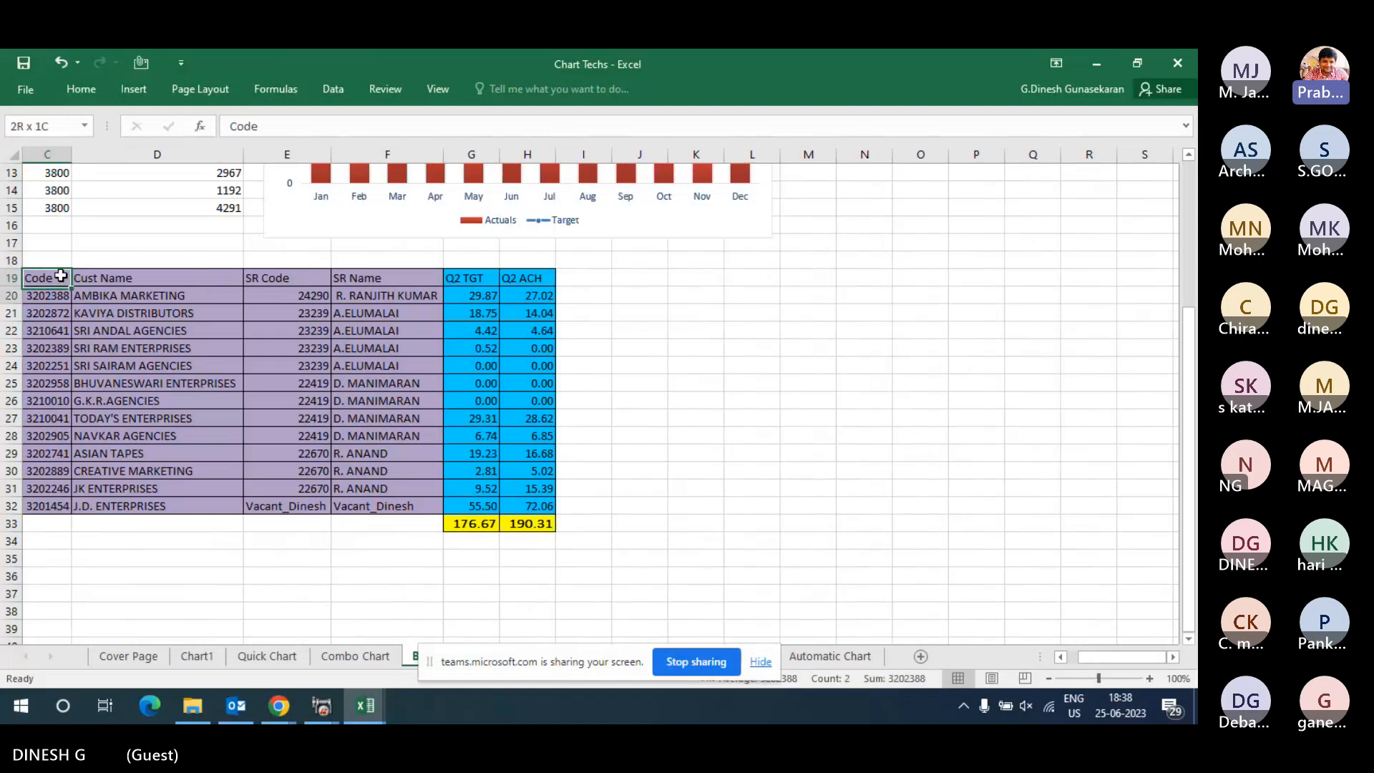
key("shift+Down")
key("shift+Down")
key("shift+Down")
key("shift+Down")
key("shift+Down")
key("shift+Down")
key("shift+Down")
key("shift+Down")
key("shift+Down")
key("shift+Down")
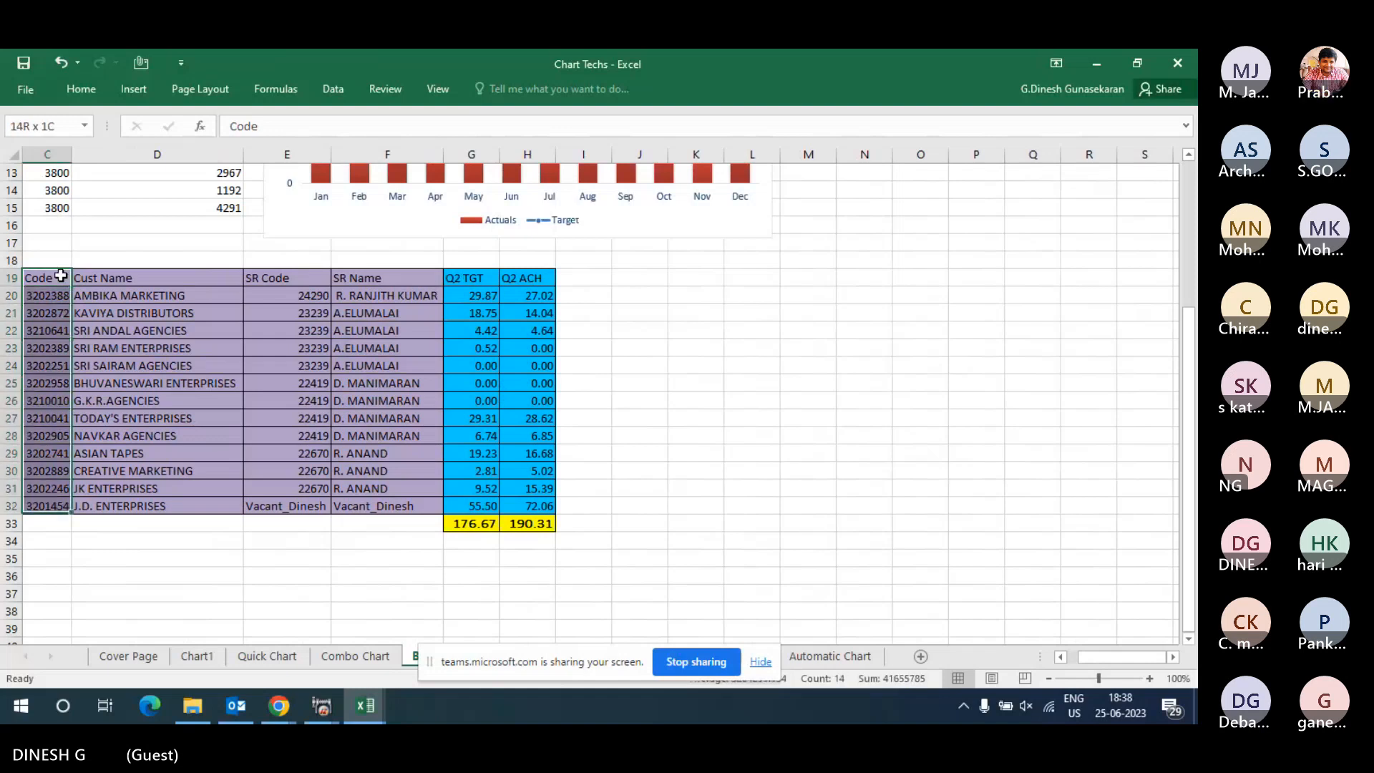
left_click(458, 279, "ctrl")
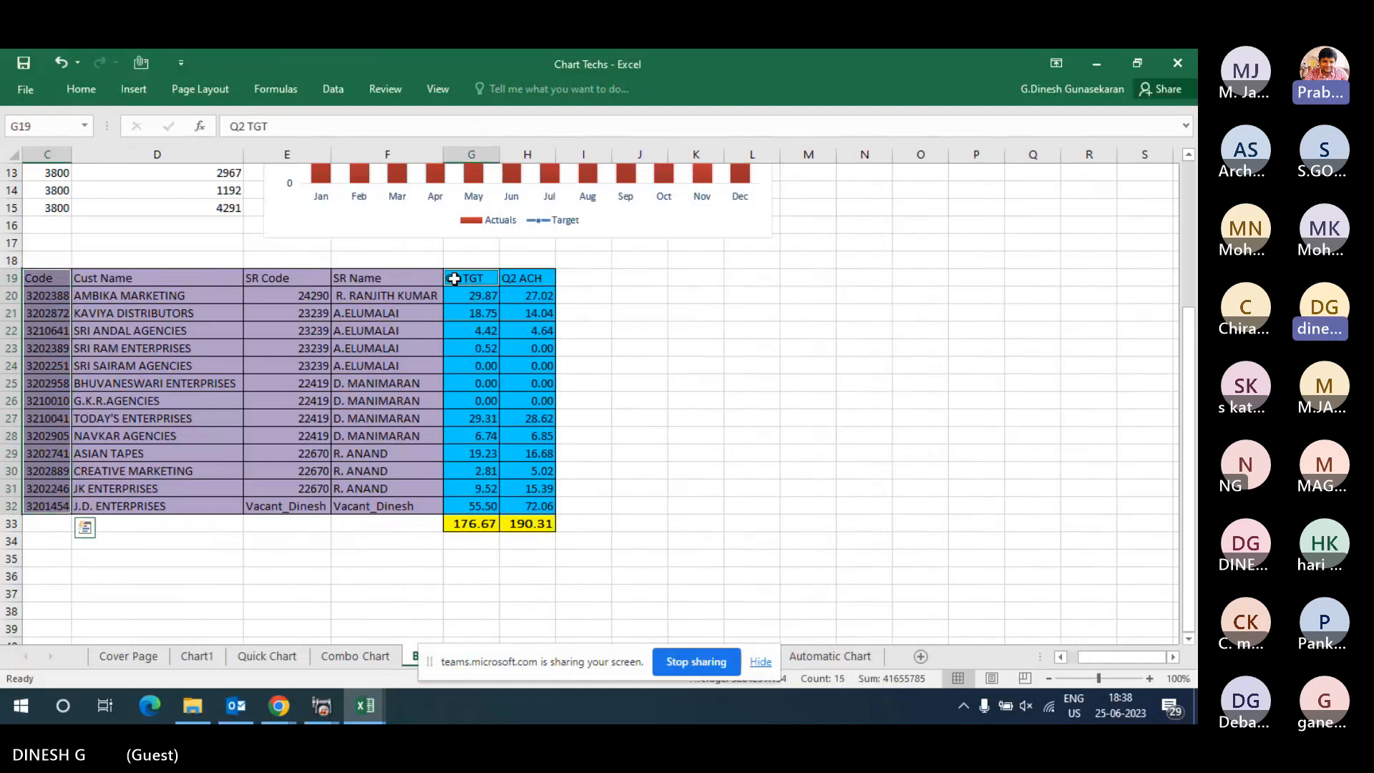
key("Right")
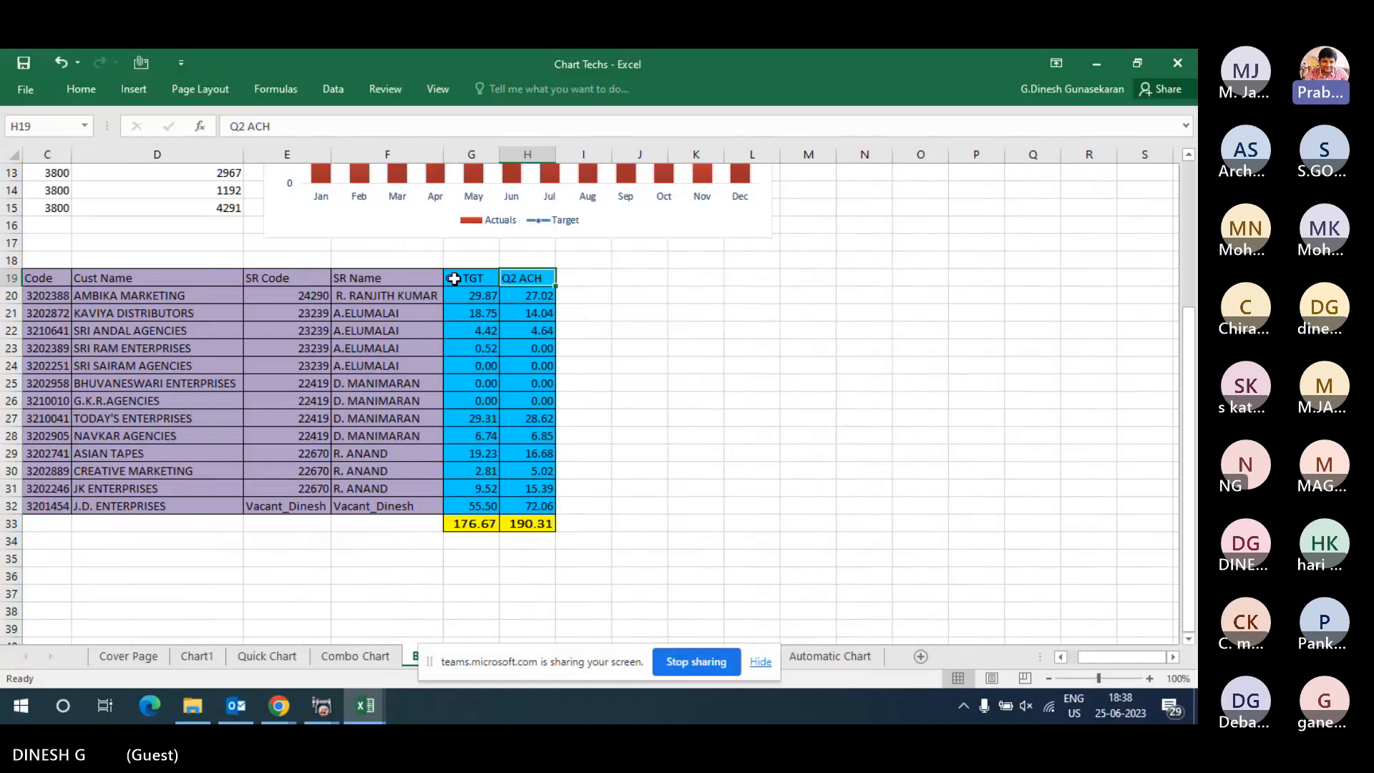
- Select the Code range C19:C32 again and copy it
key("ctrl+Left")
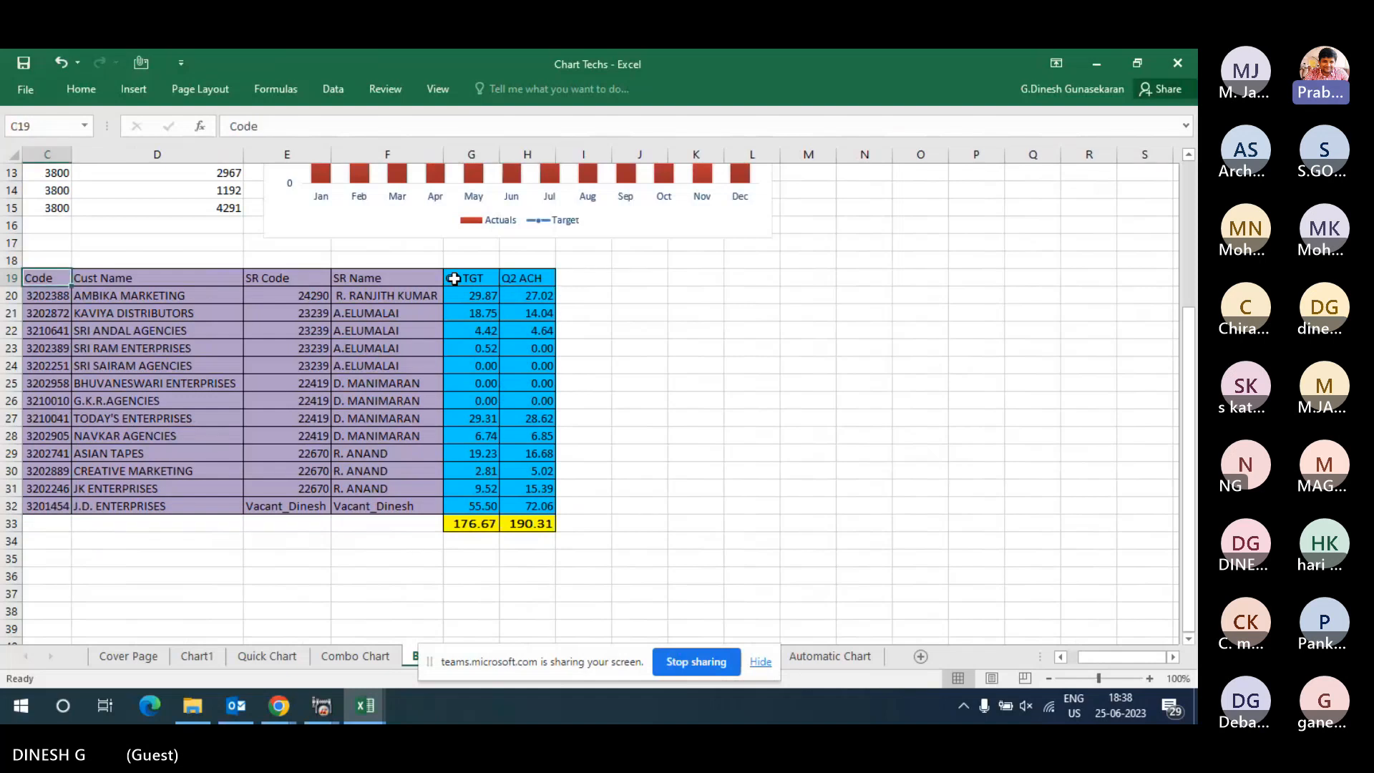
key("shift+Down")
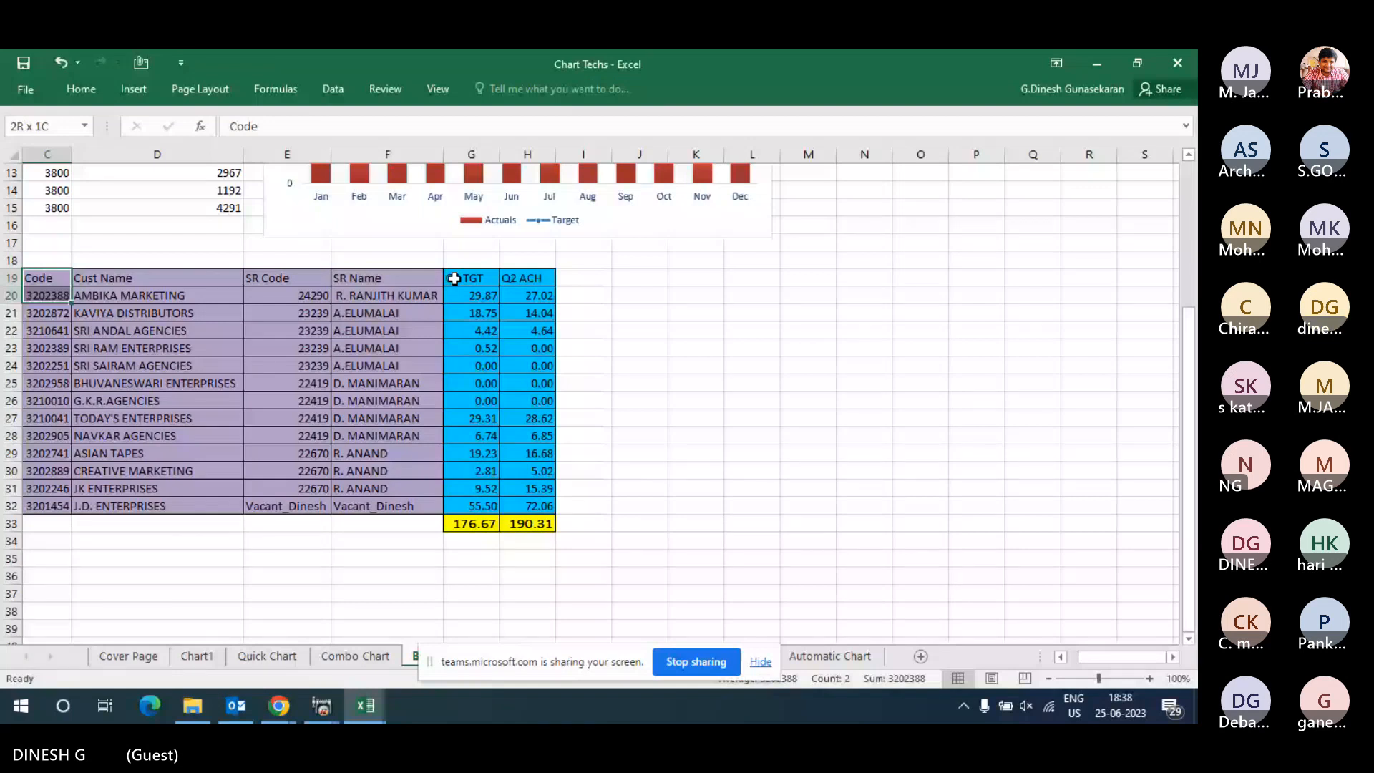
key("ctrl+Right")
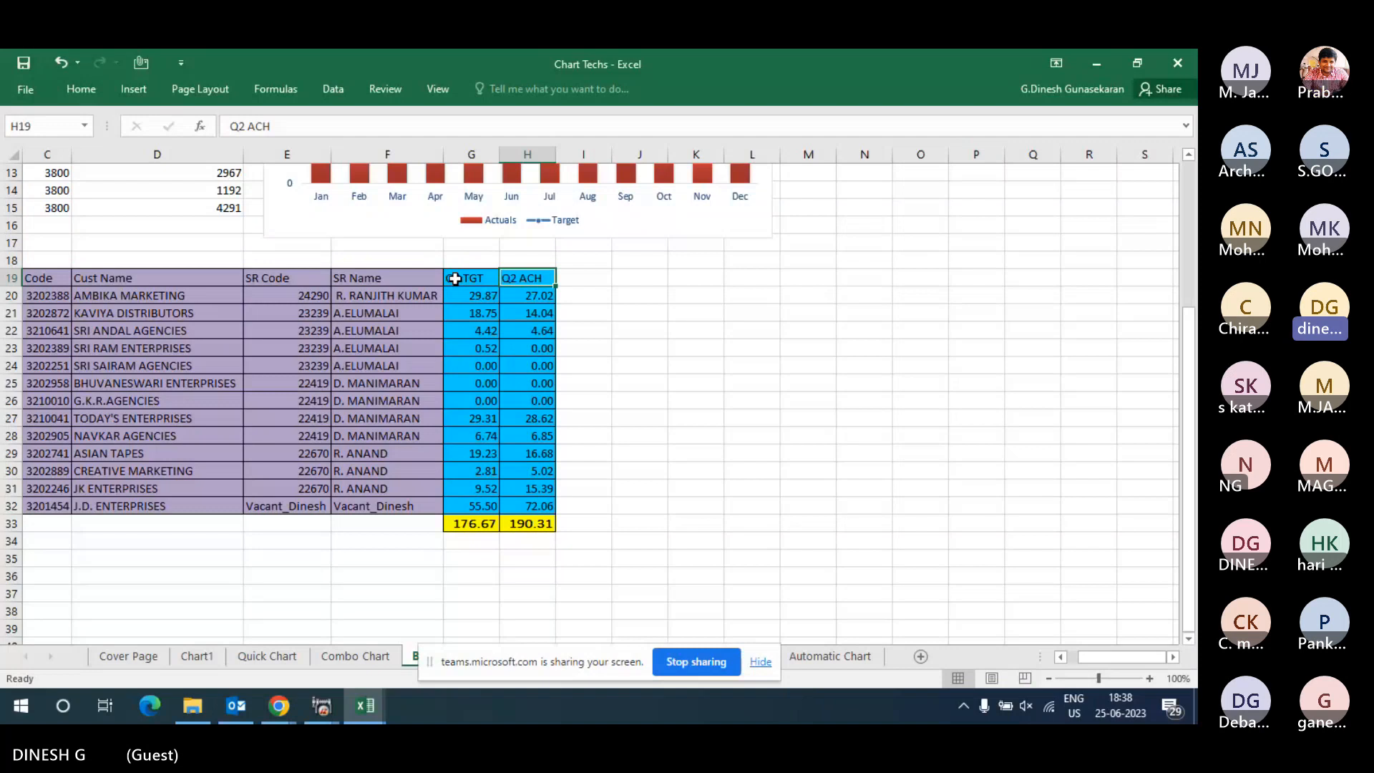
left_click(44, 277)
key("shift+Down")
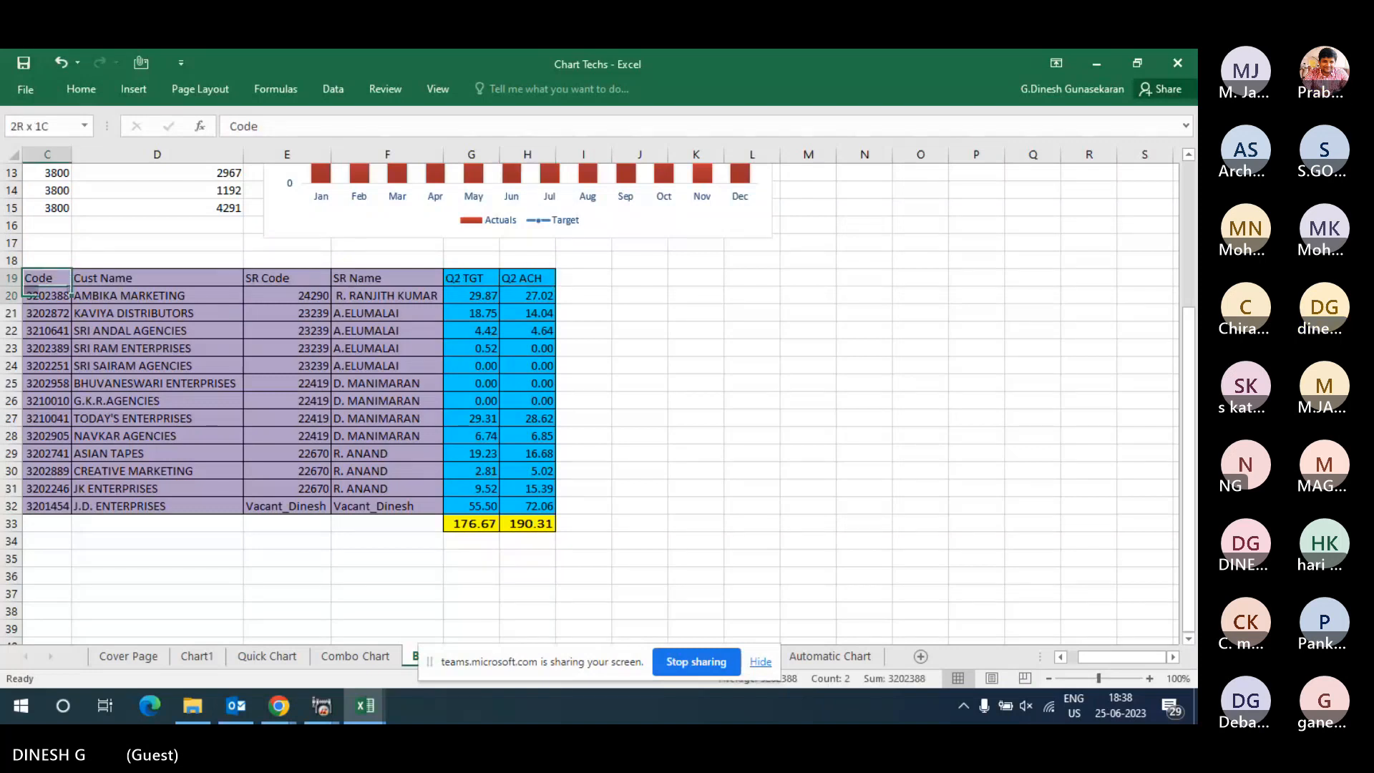
key("ctrl+shift+Down")
key("shift+Down")
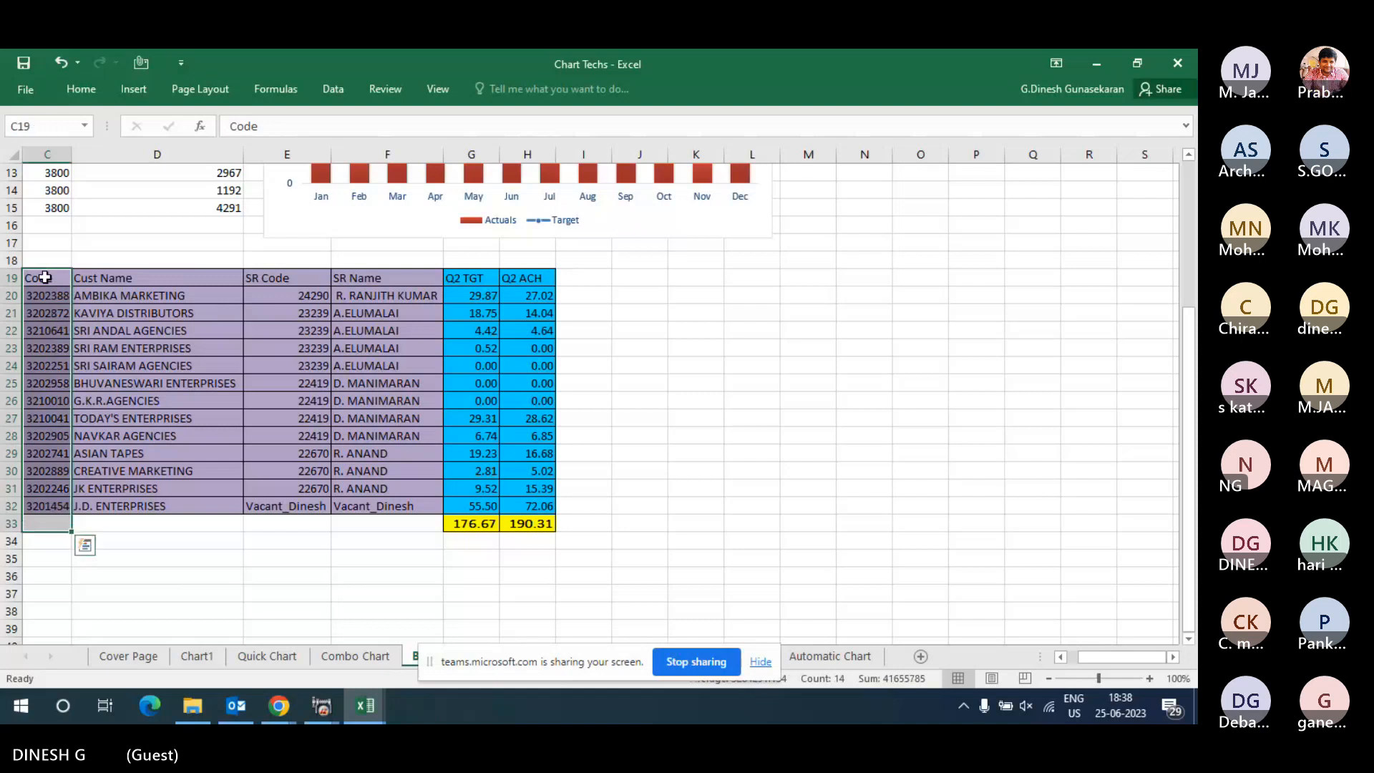
key("shift+Up")
key("ctrl+c")
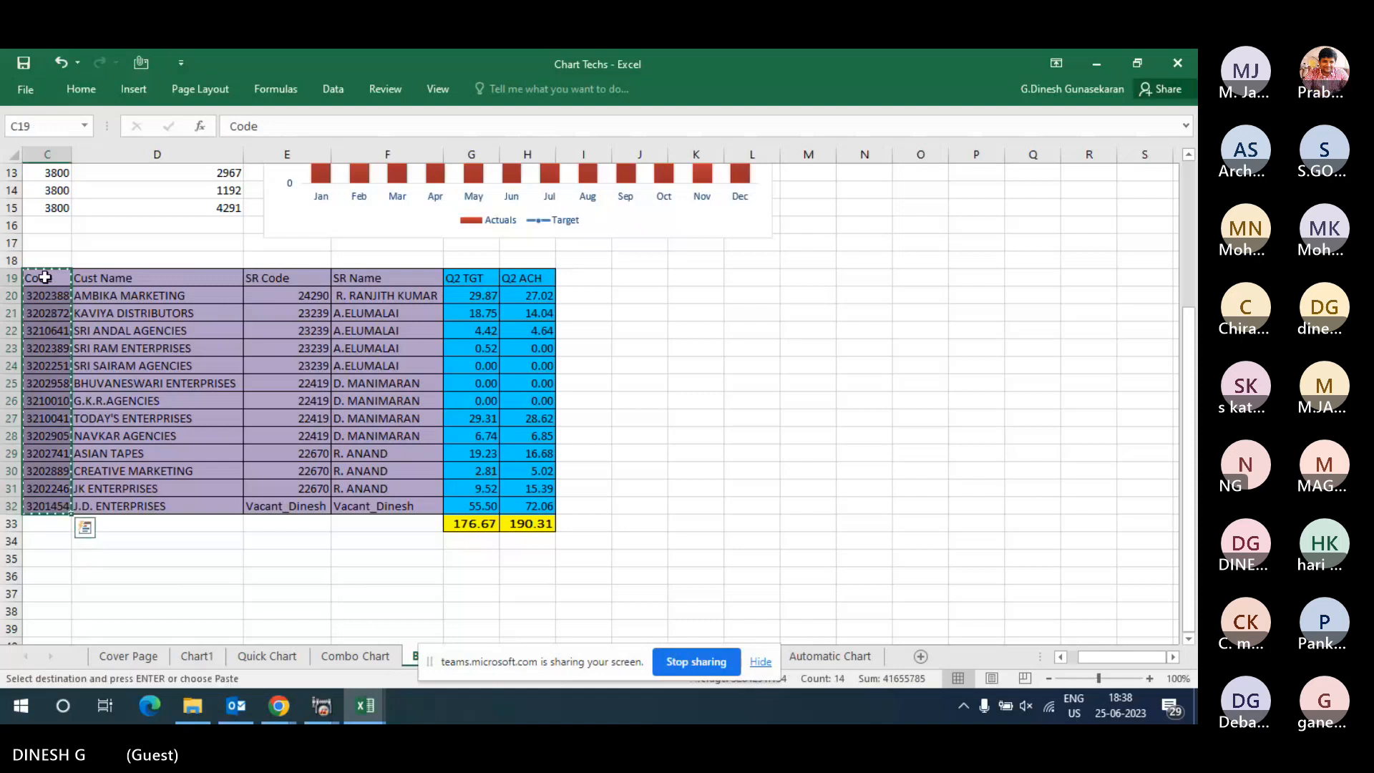
- Try to add the Q2 TGT and Q2 ACH header cells G19 and H19 as a separate selection
right_click(478, 281)
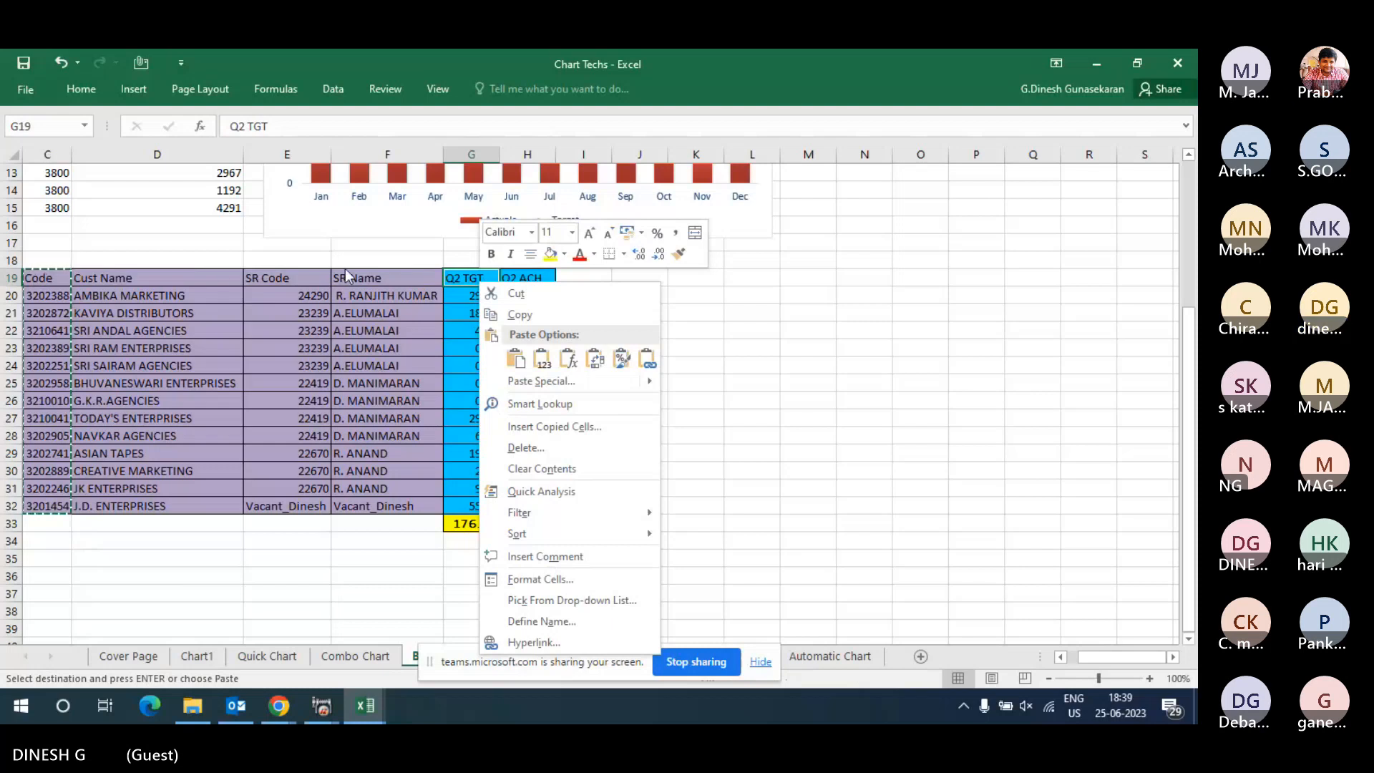
left_click(455, 274)
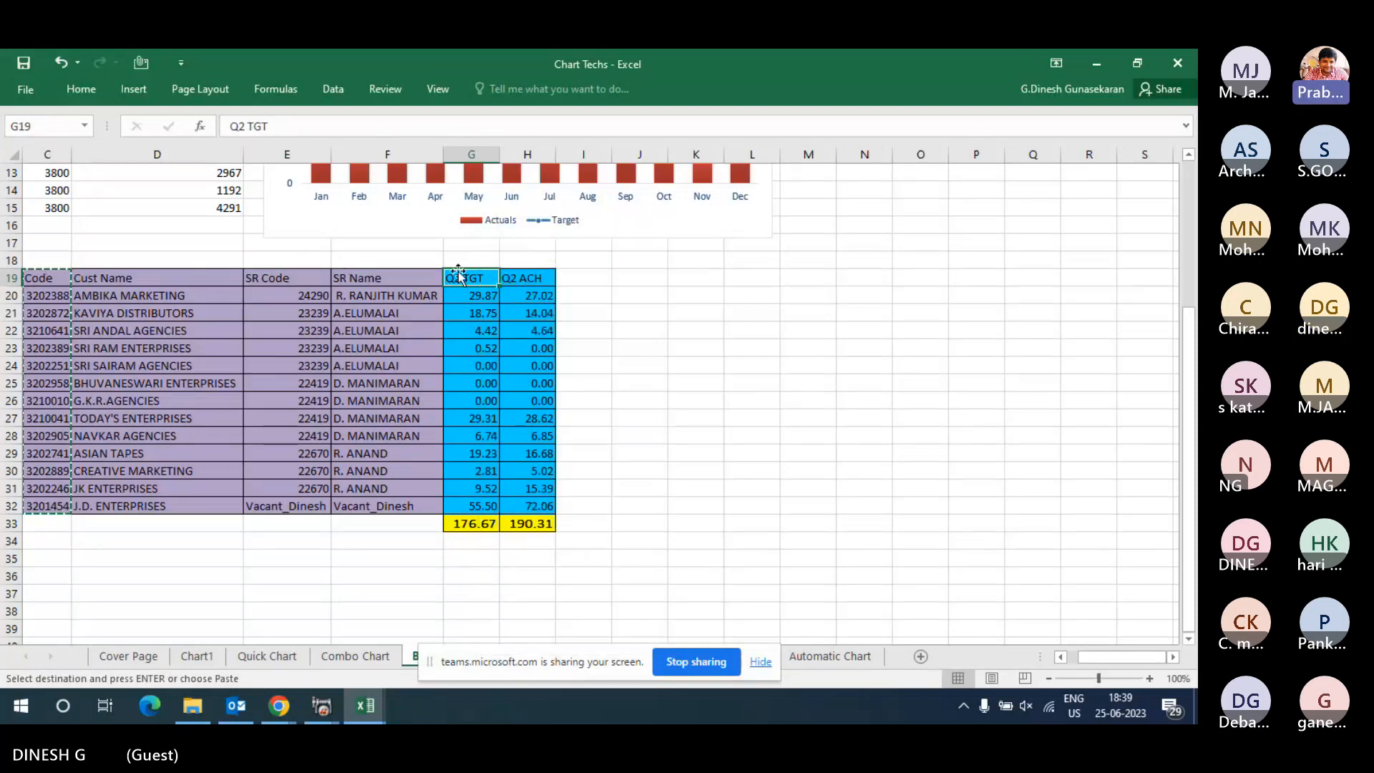
key("super+space")
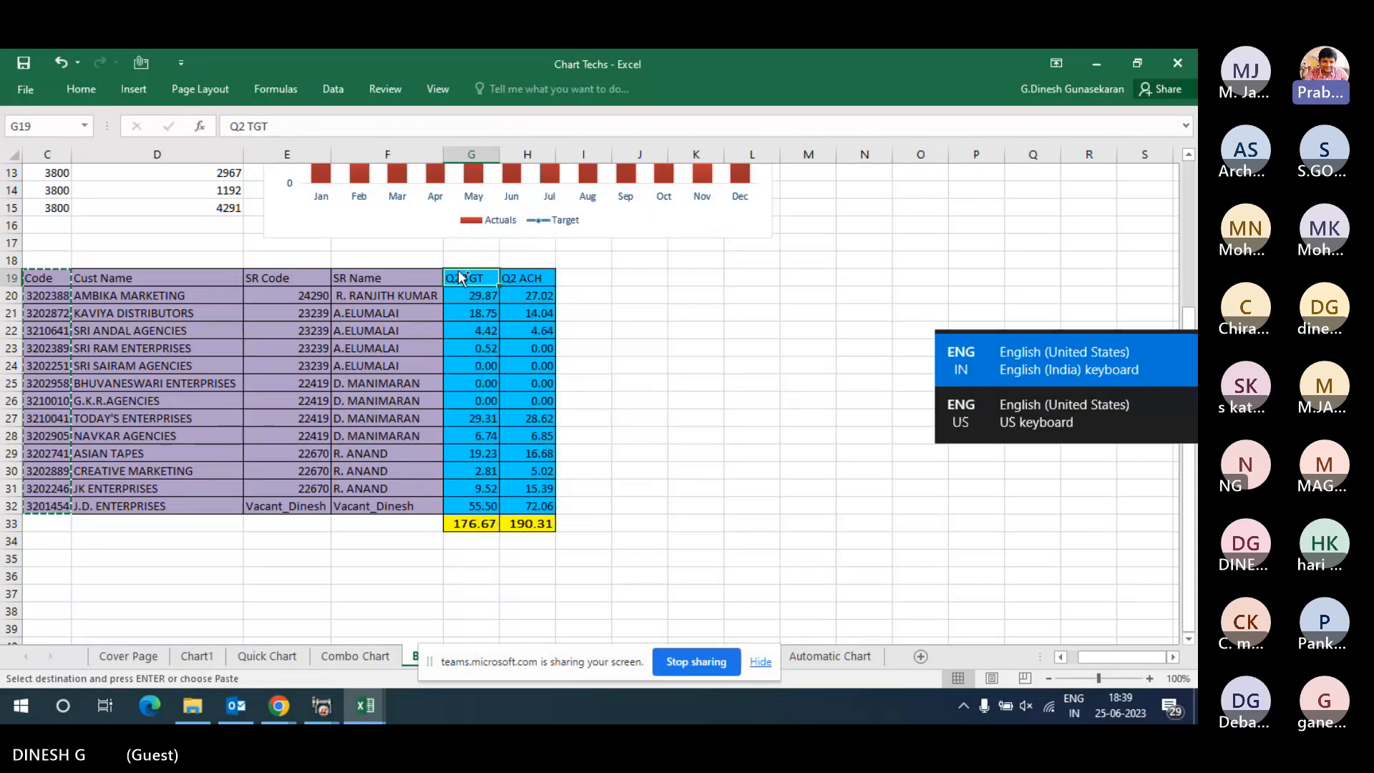
key("Right")
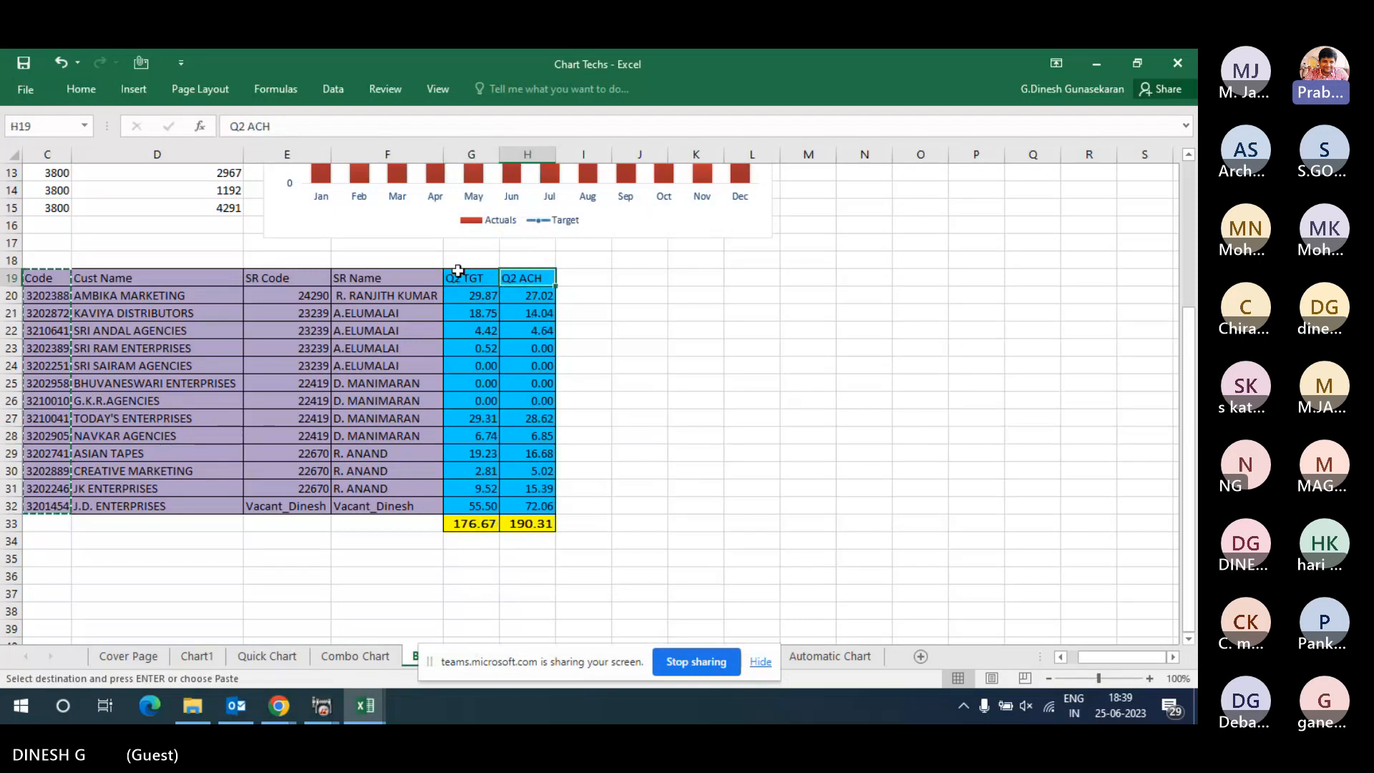
key("ctrl+Left")
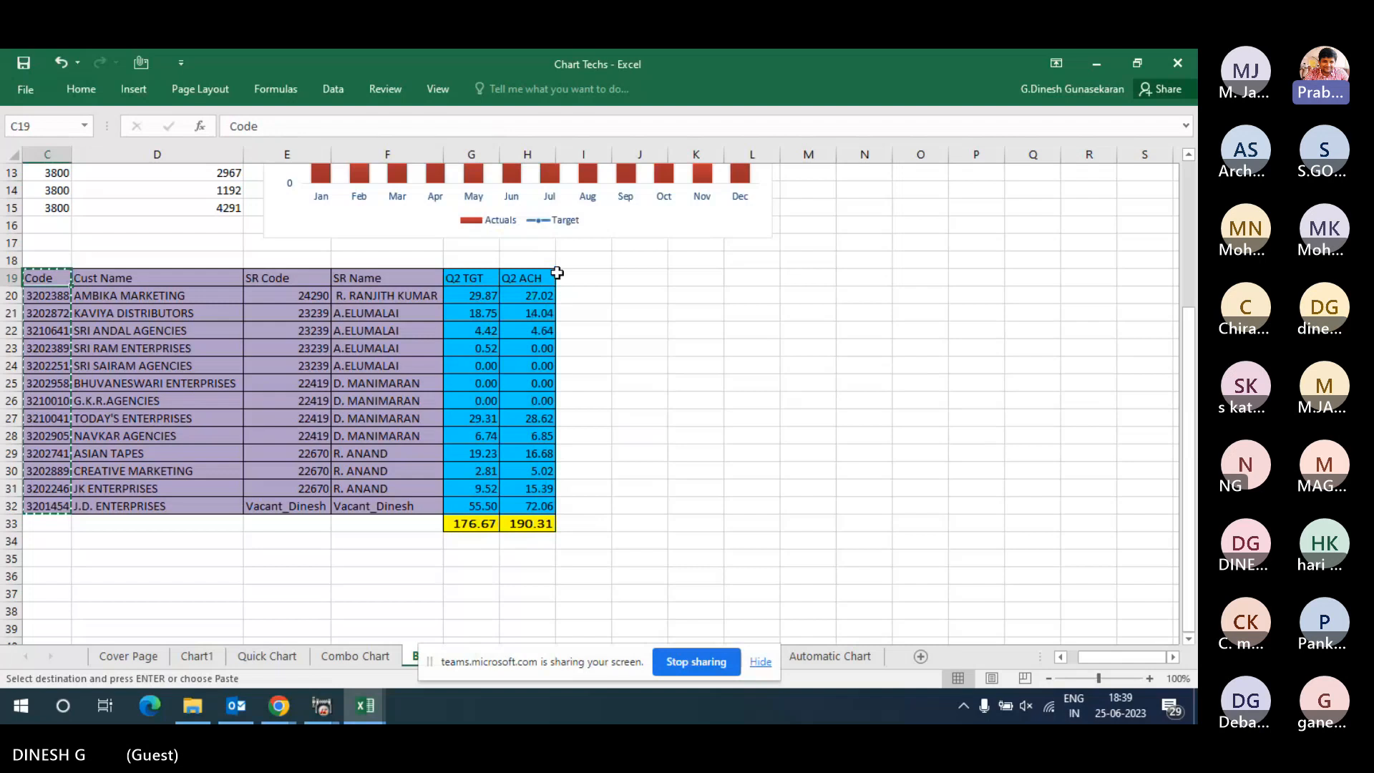
left_click(475, 279)
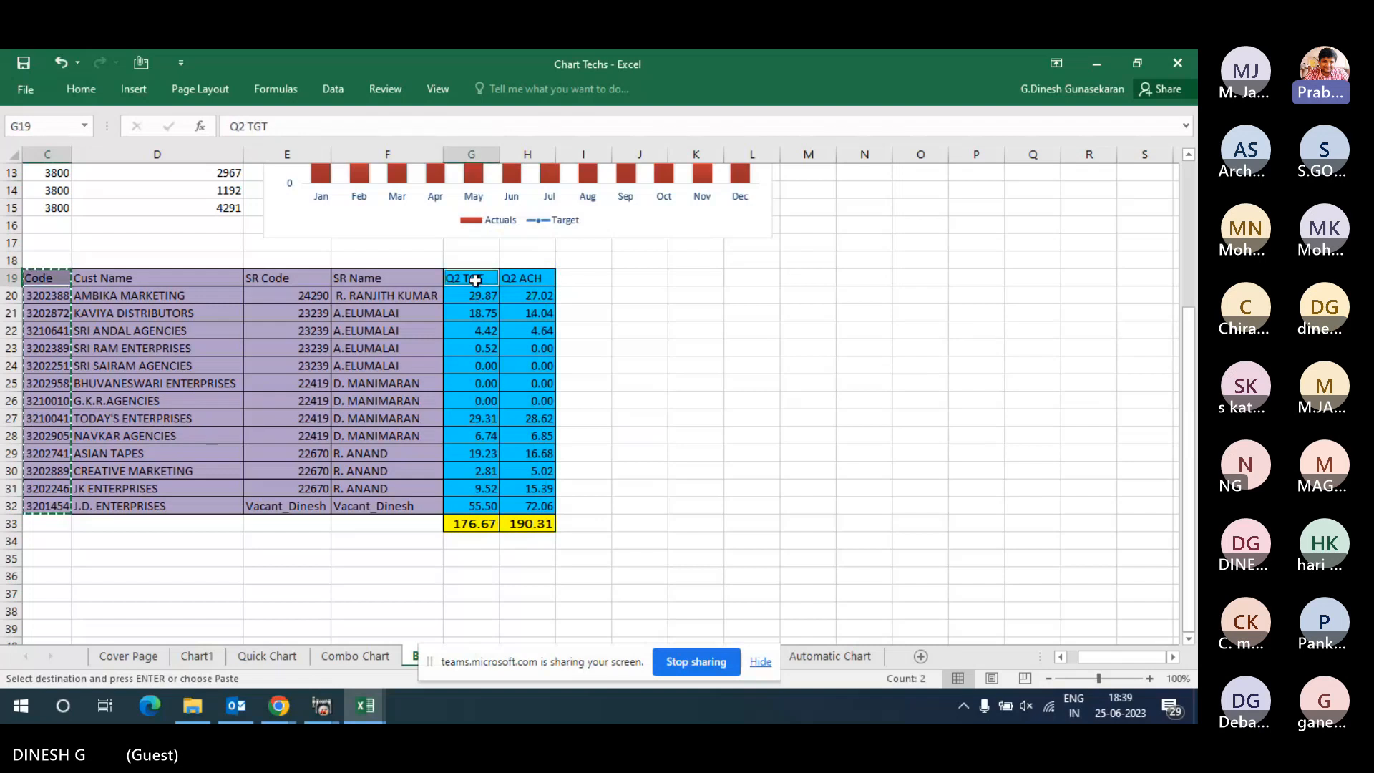
key("Right")
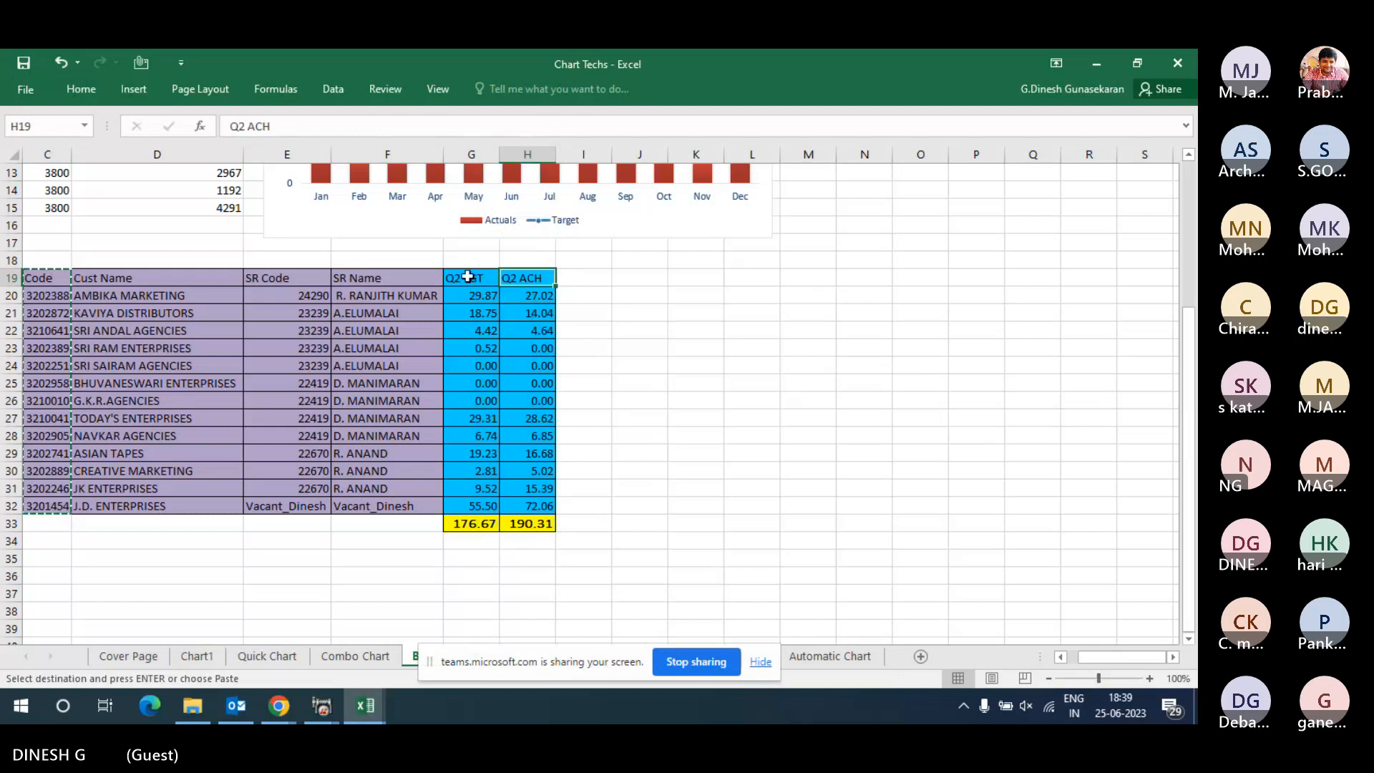
left_click(467, 276, "ctrl")
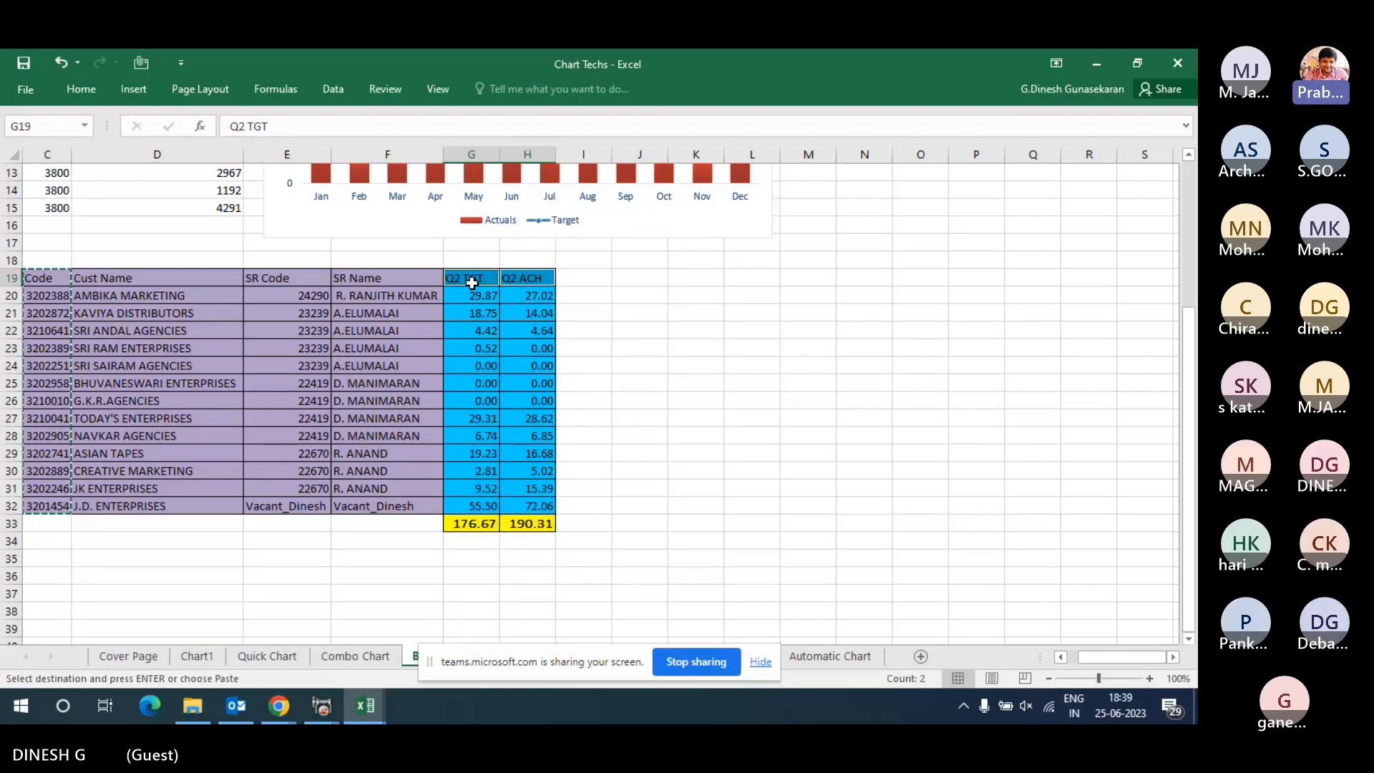
- Reselect the Code range C19:C32 and stop sharing the screen
left_click(43, 273)
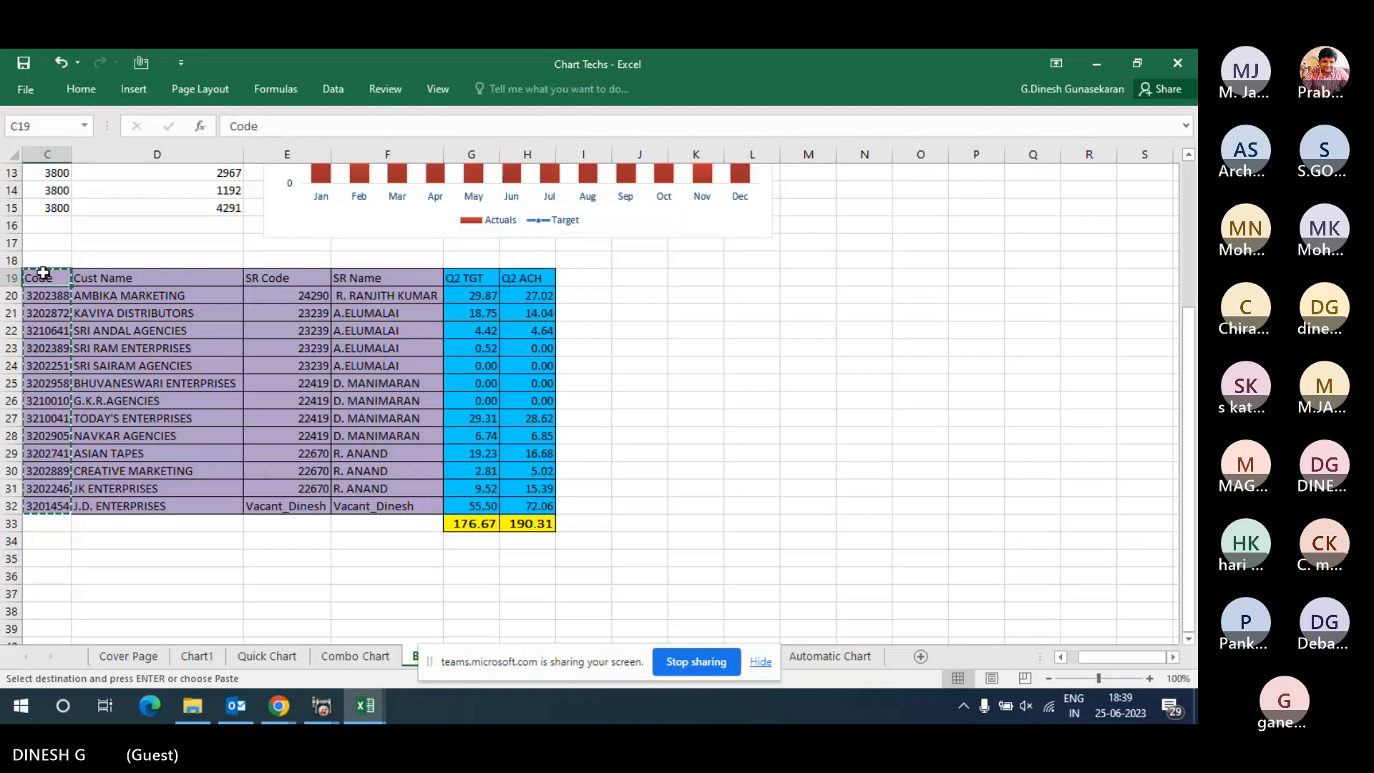
key("shift+Down")
key("shift+Down")
key("shift+Down")
key("shift+Down")
key("shift+Down")
key("shift+Down")
key("shift+Down")
key("shift+Down")
key("shift+Down")
key("shift+Down")
key("shift+Down")
key("shift+Down")
key("shift+Down")
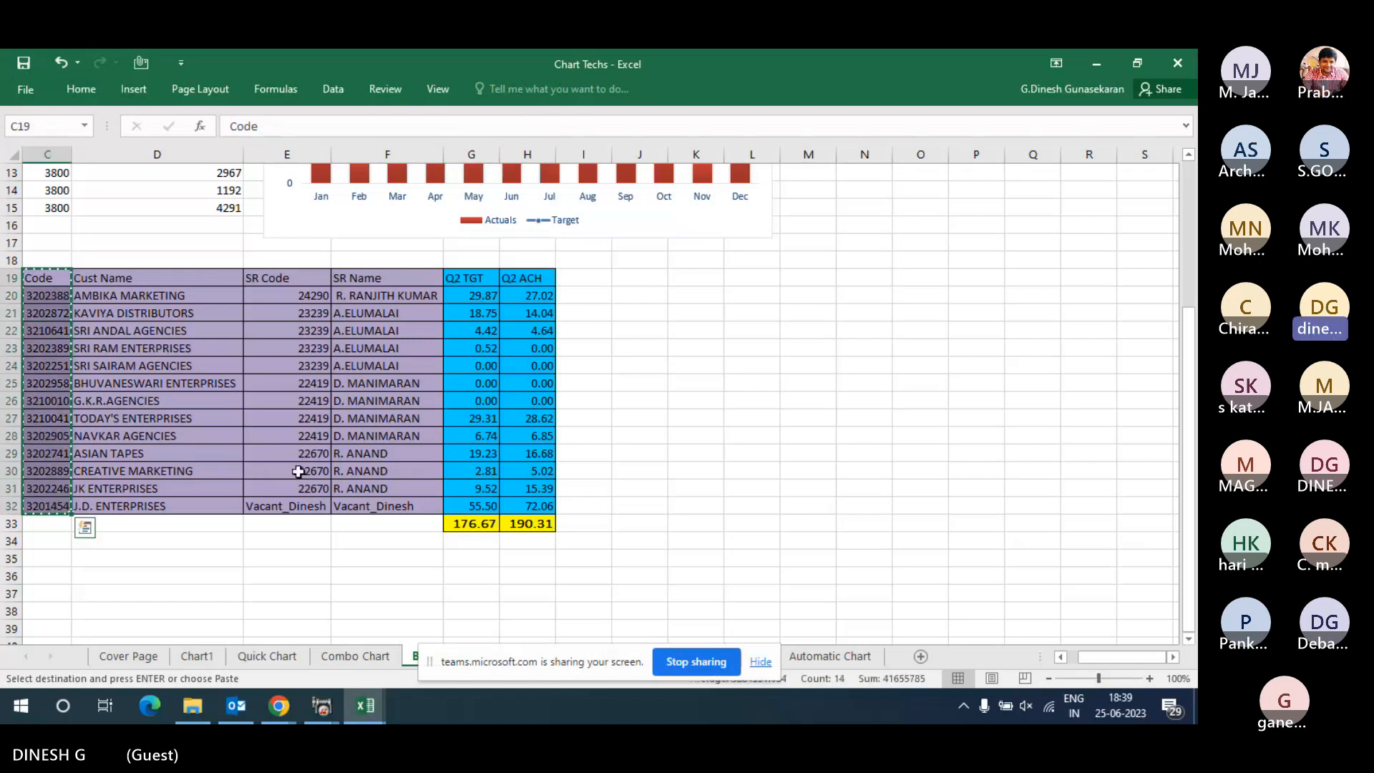
left_click(680, 665)
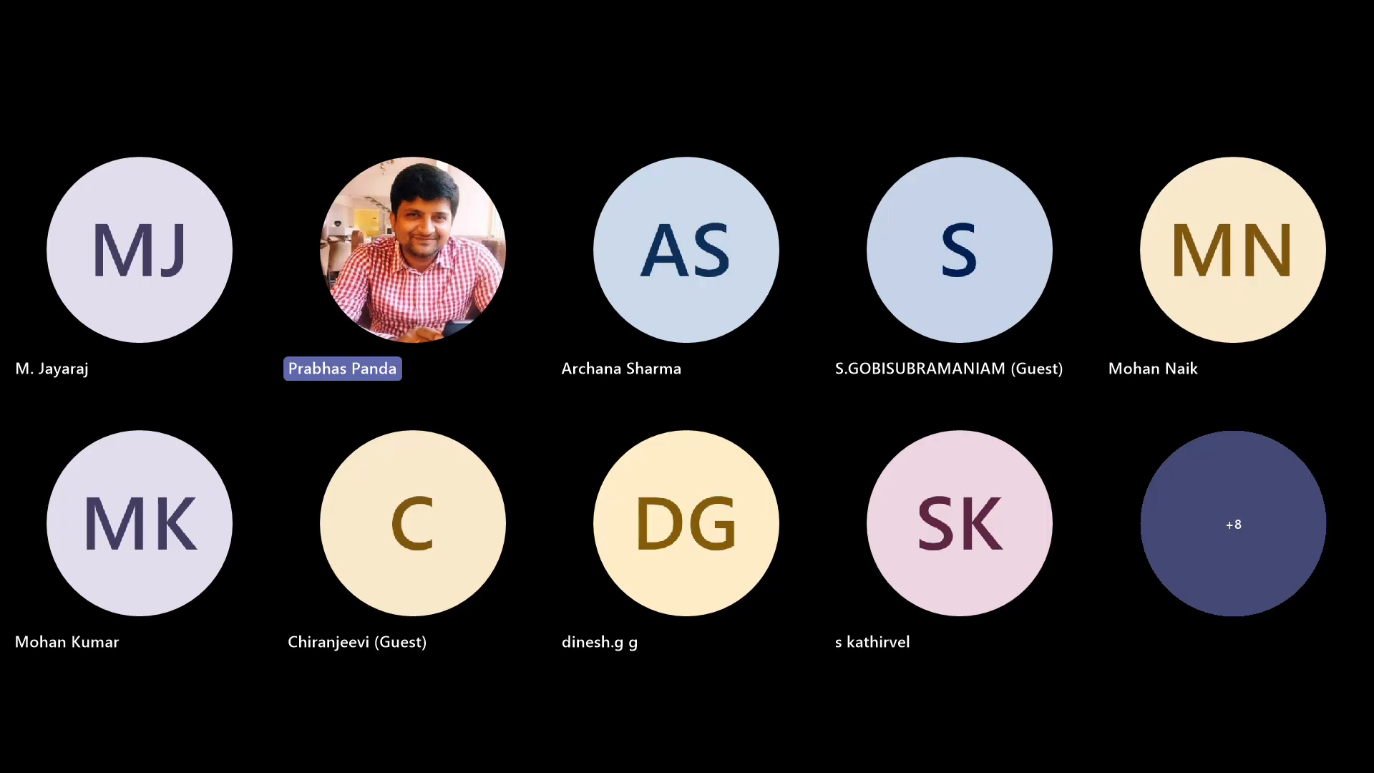
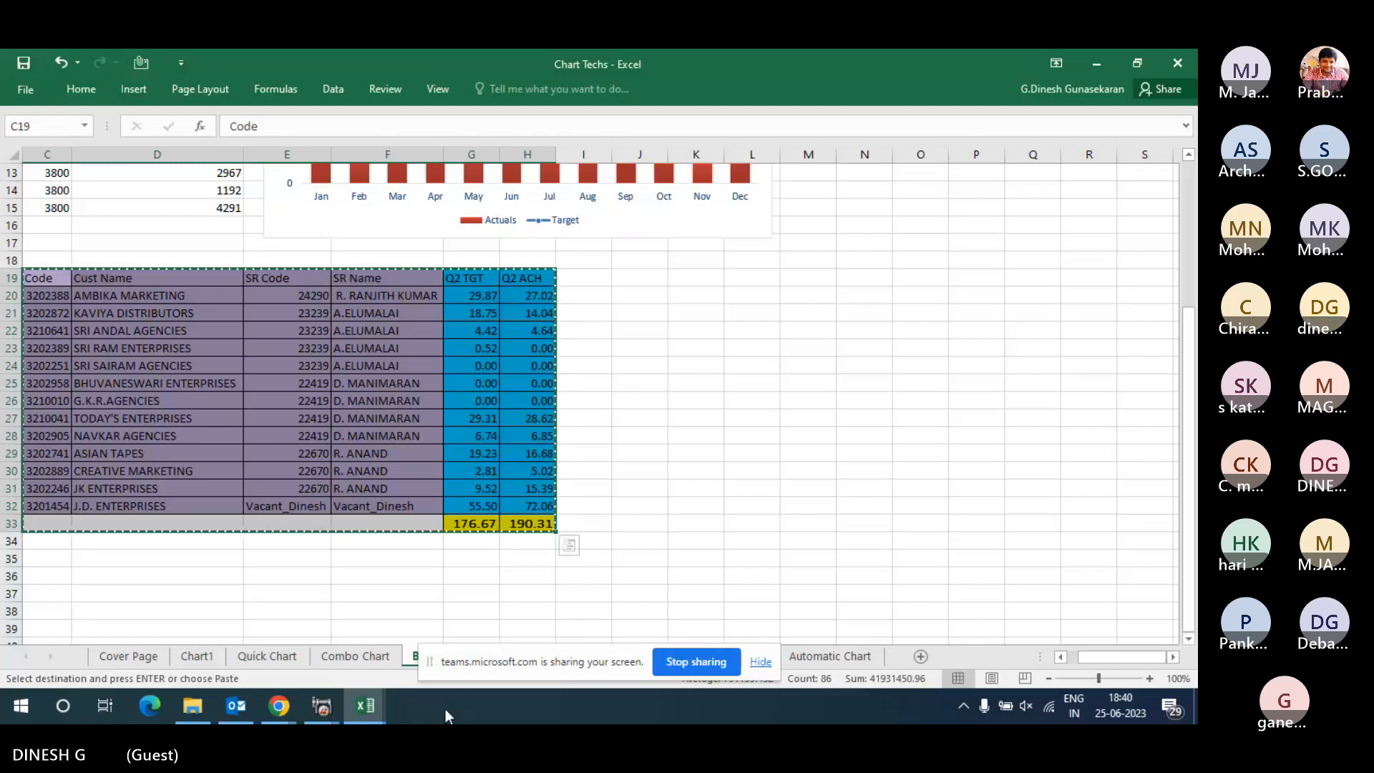
- Switch to the Teams meeting in Chrome, send the copied Q2 table C19:H33 in the meeting chat, and stop sharing the screen
left_click(282, 705)
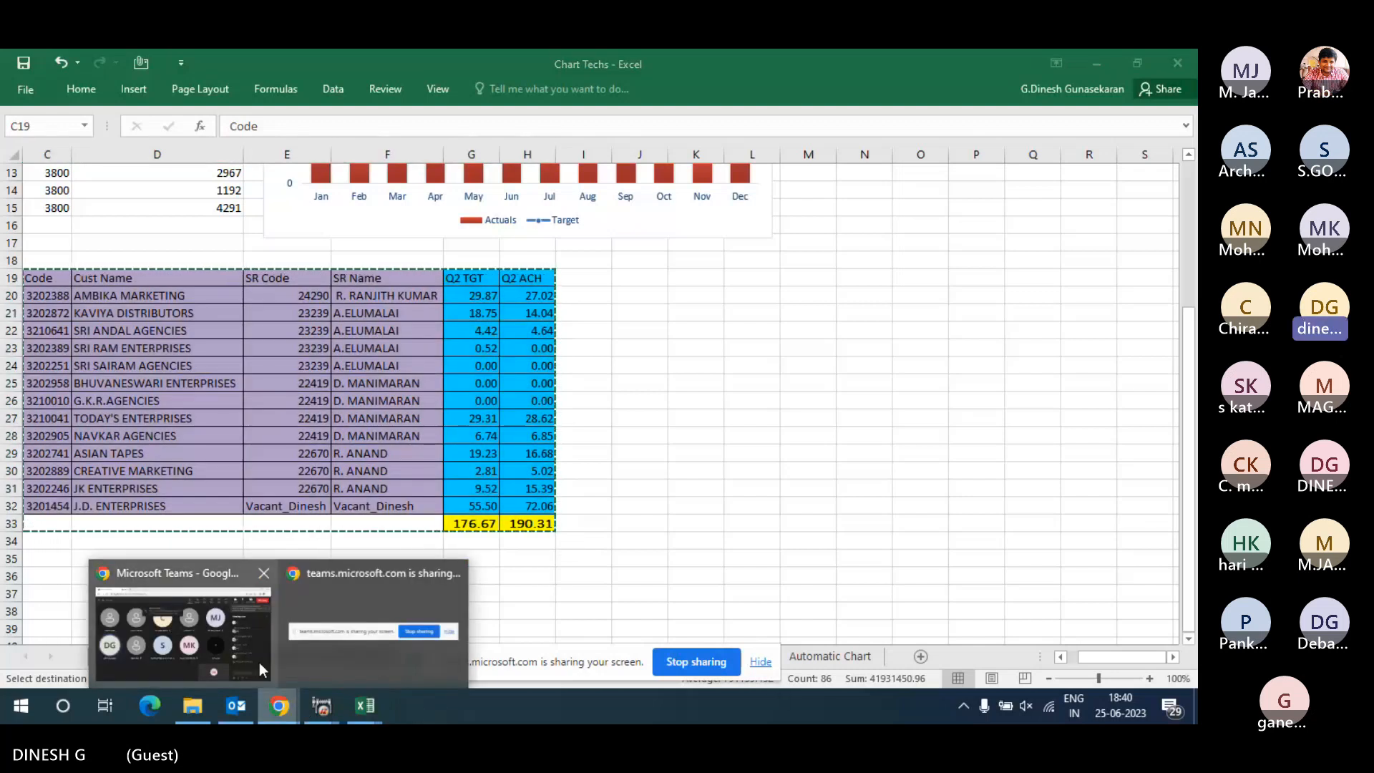
left_click(250, 659)
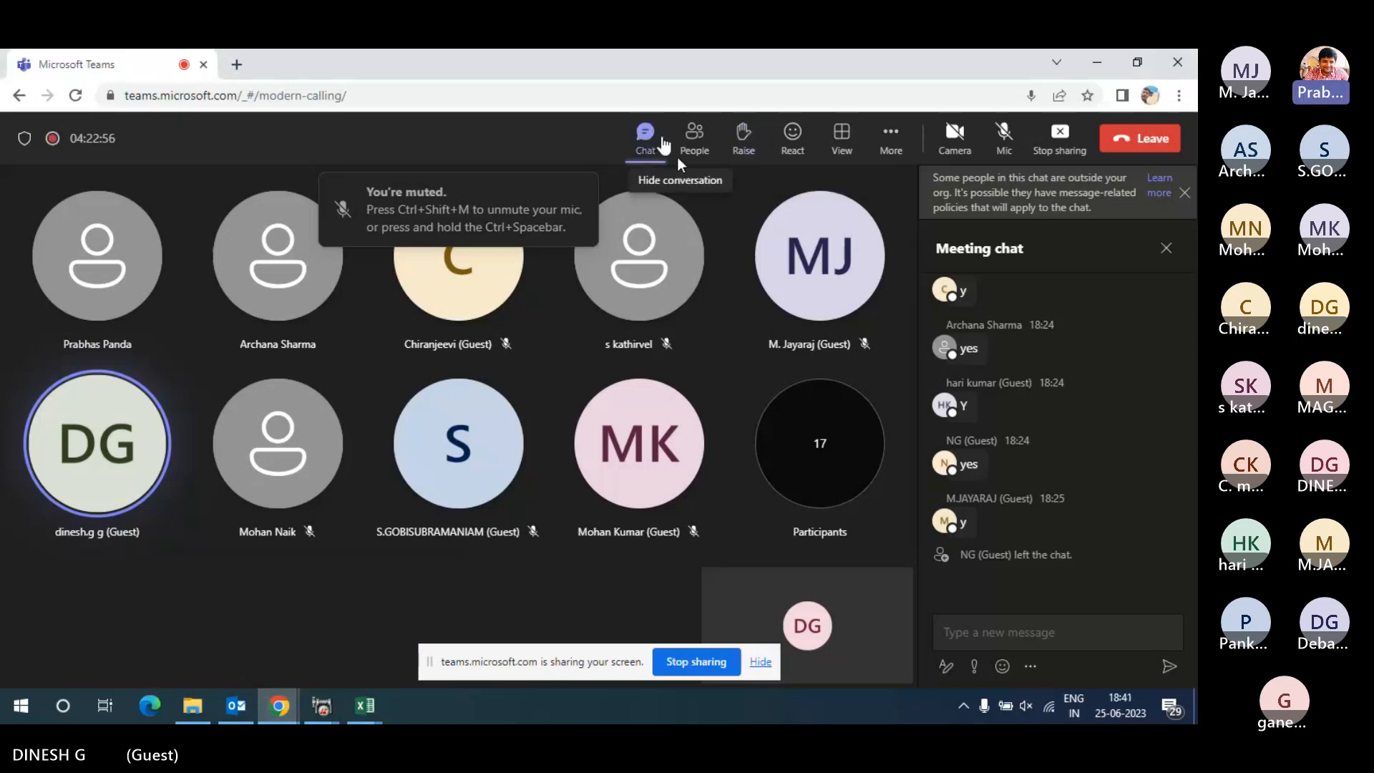
left_click(1063, 632)
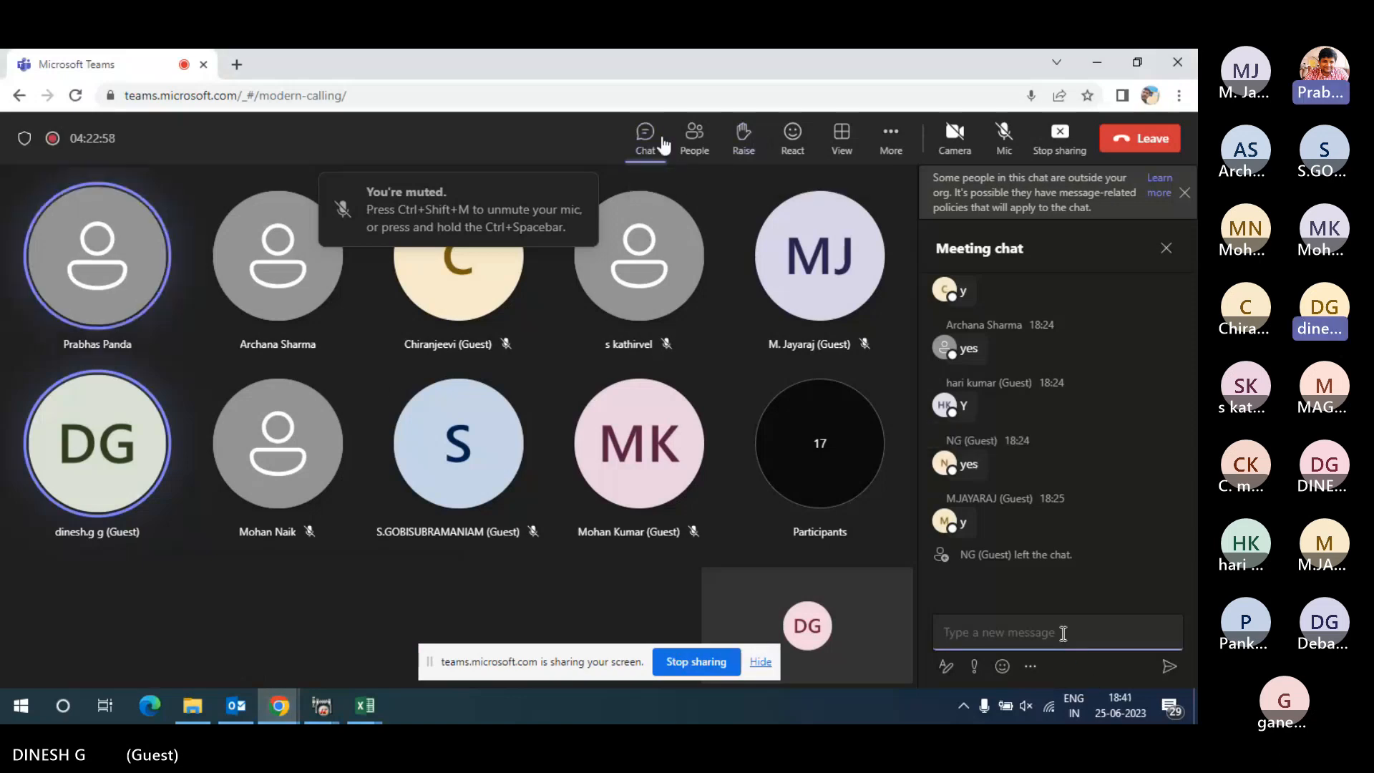
key("ctrl+v")
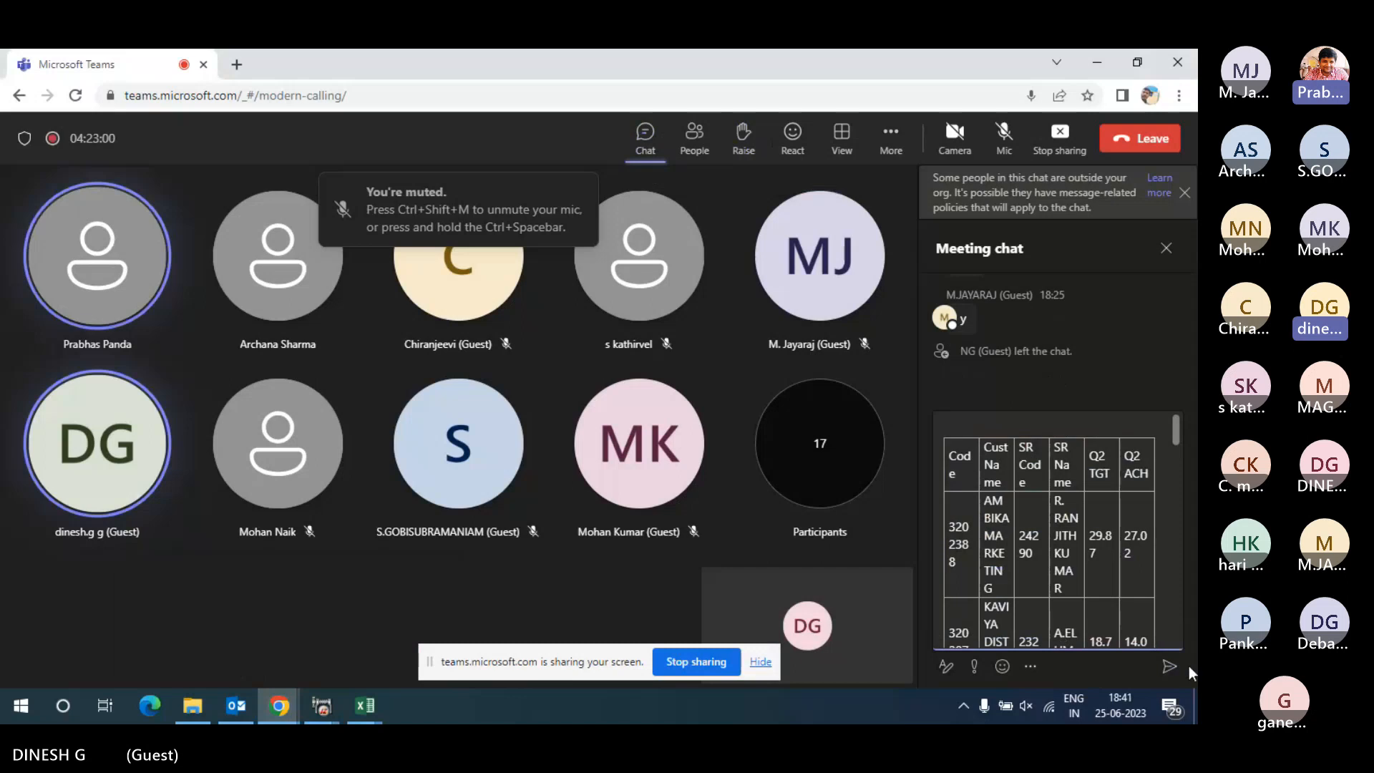
left_click(1170, 667)
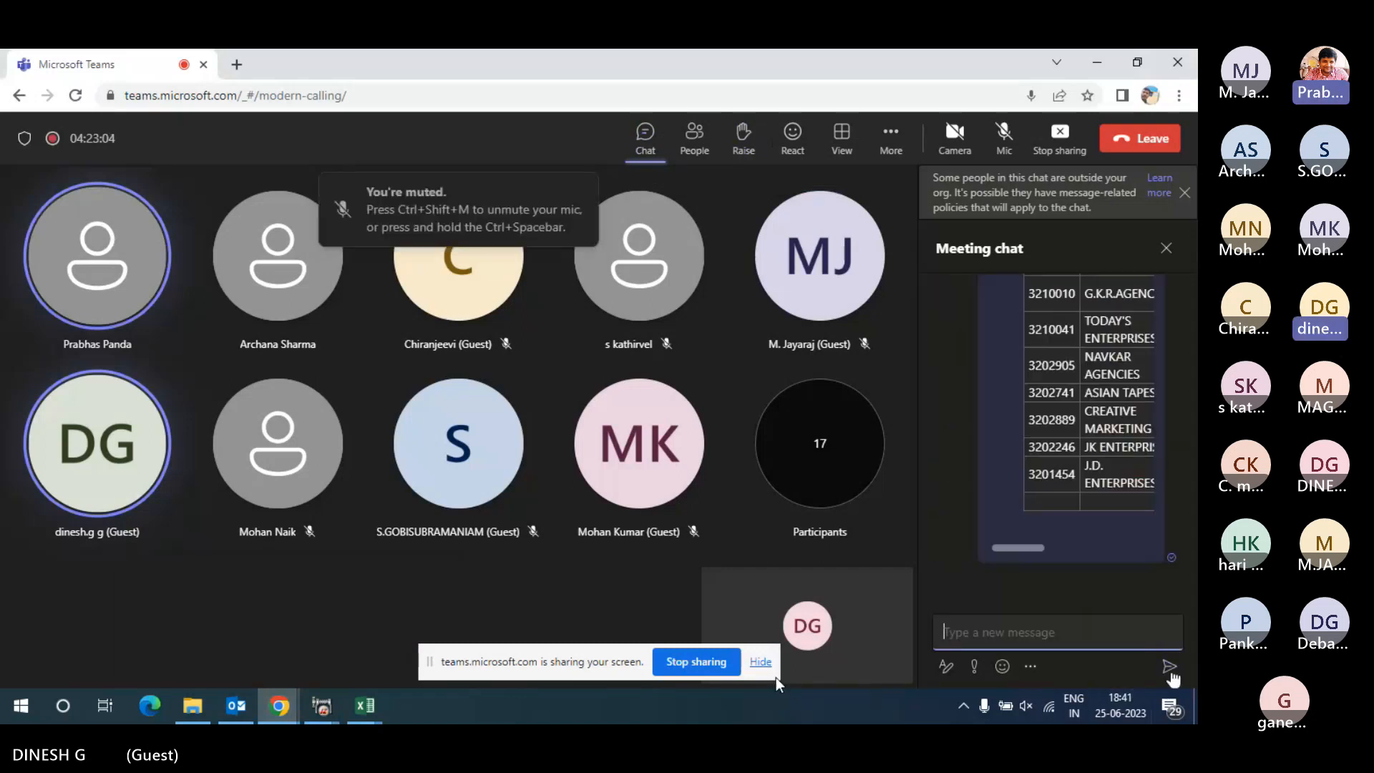
left_click(696, 662)
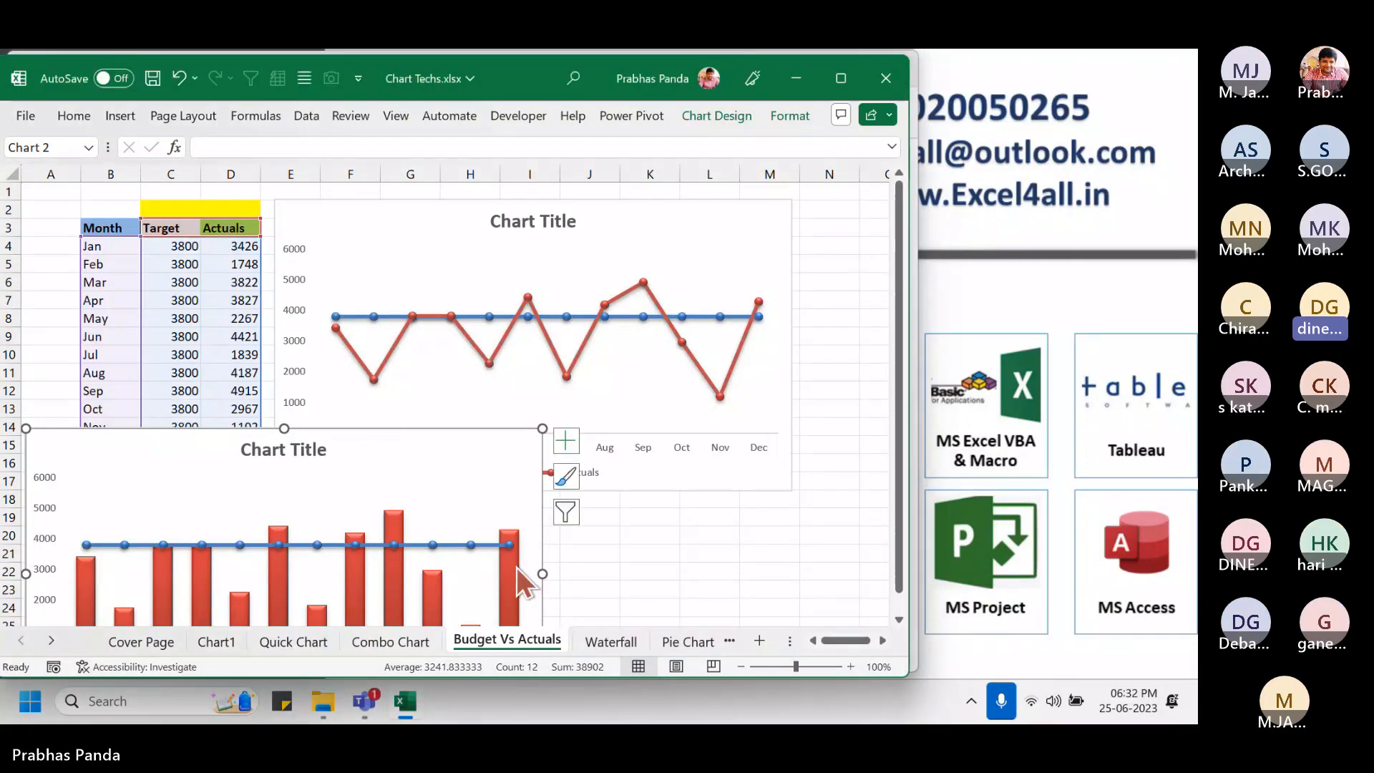
- Switch to the Teams meeting, open its chat, and copy the Q2 table from the Code header through the totals row
mouse_move(372, 708)
left_click(267, 565)
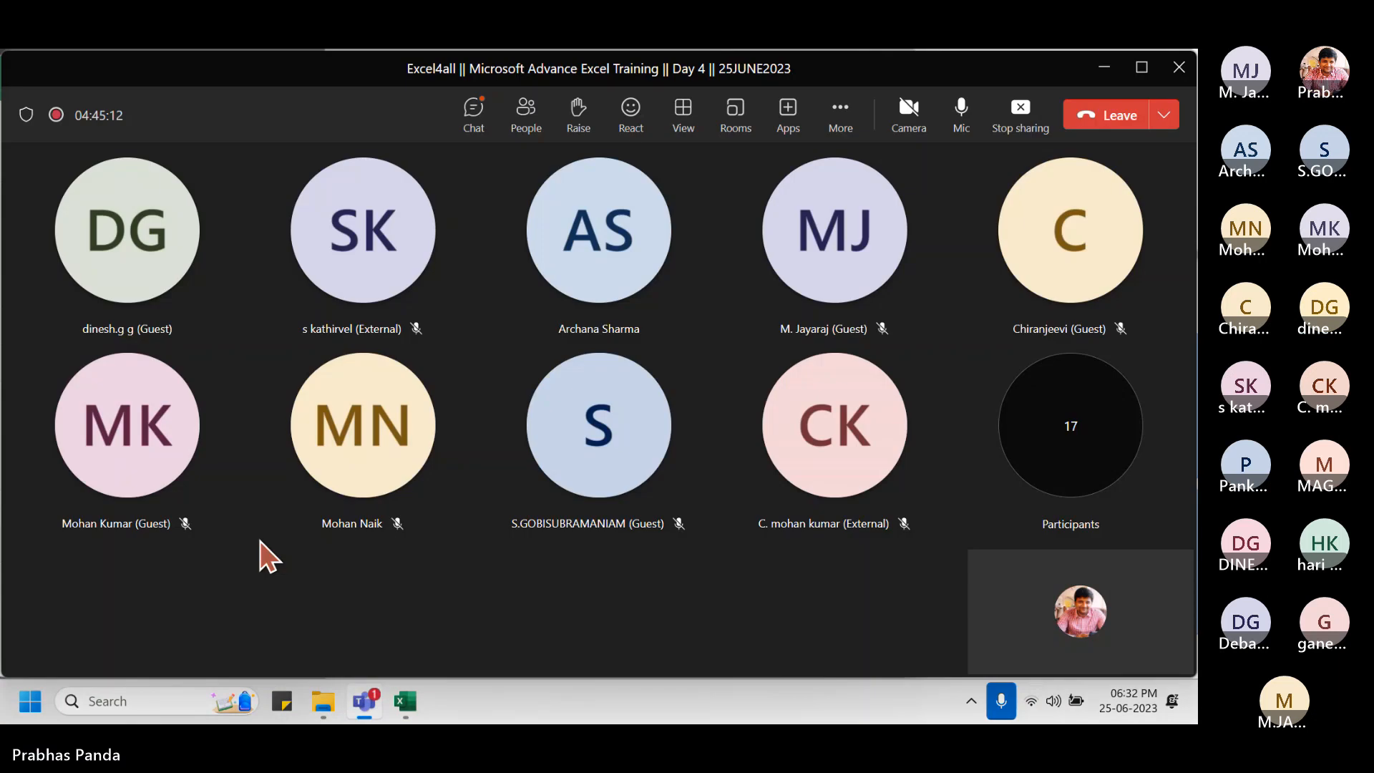
left_click(466, 129)
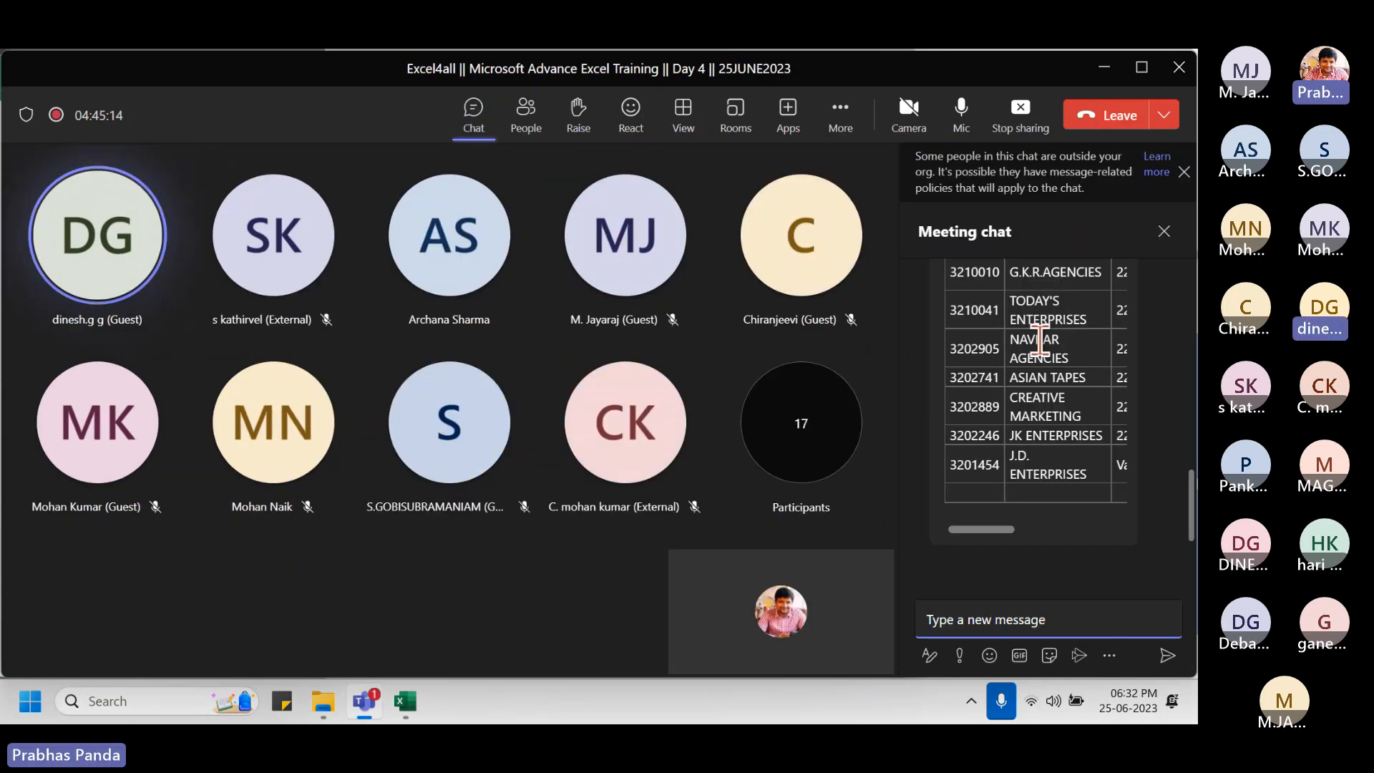
scroll(1021, 422, "up", 2)
scroll(1016, 401, "up", 3)
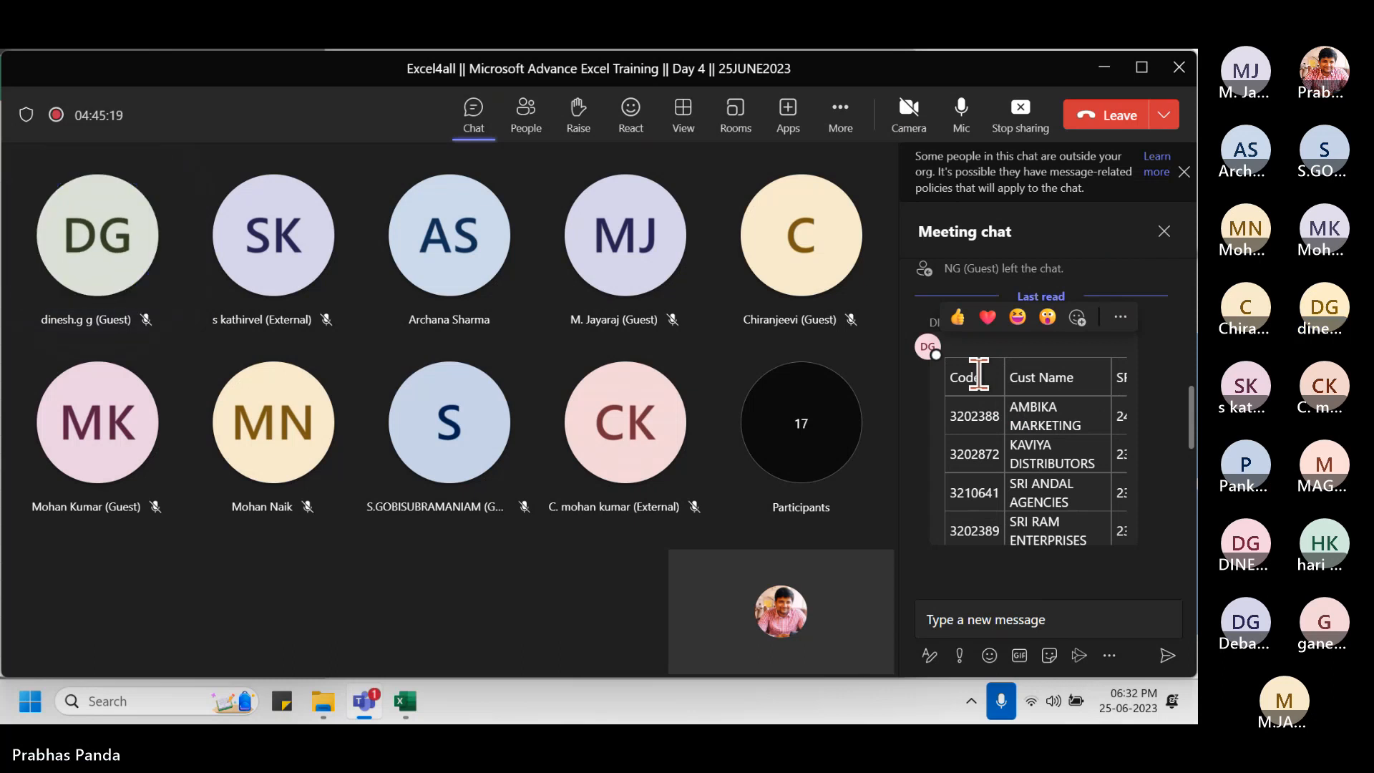
left_click_drag(979, 378, 1046, 410)
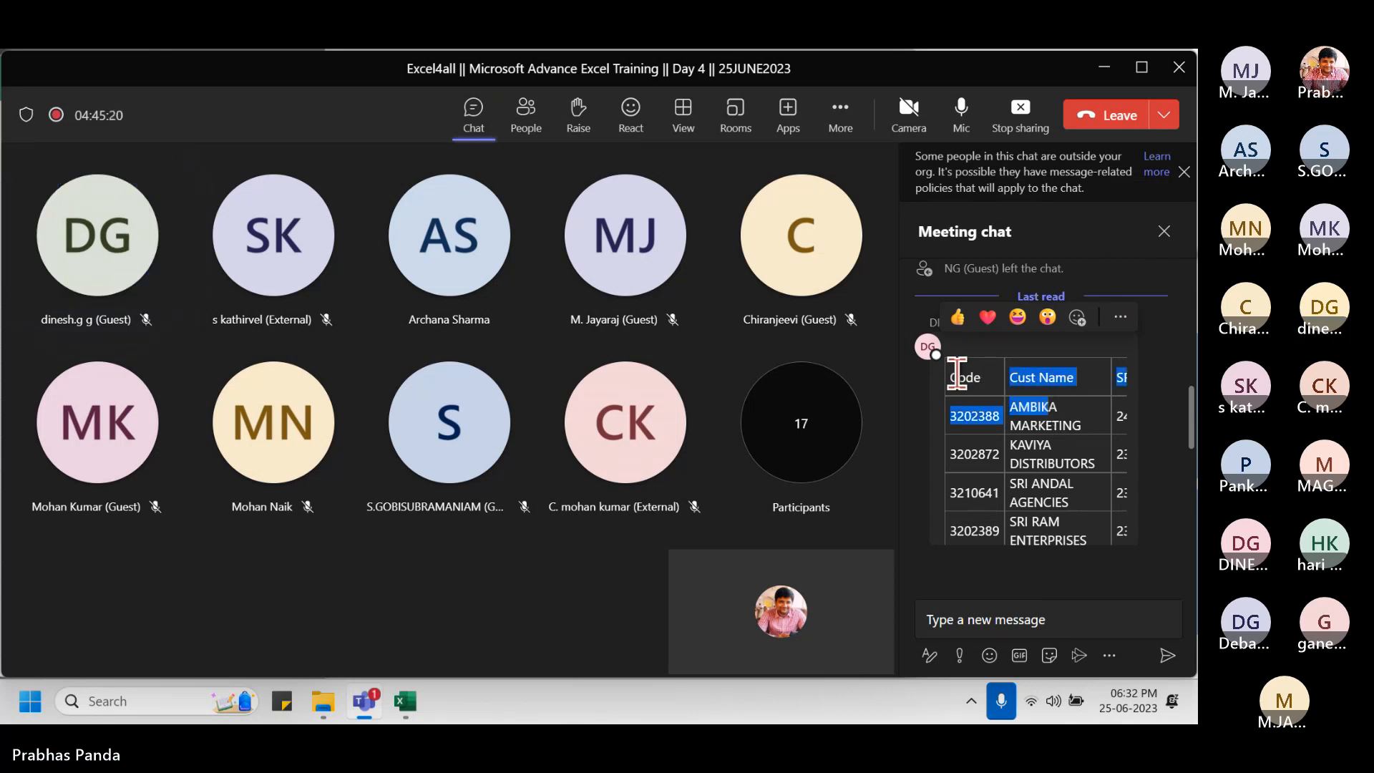
left_click_drag(957, 373, 1107, 525)
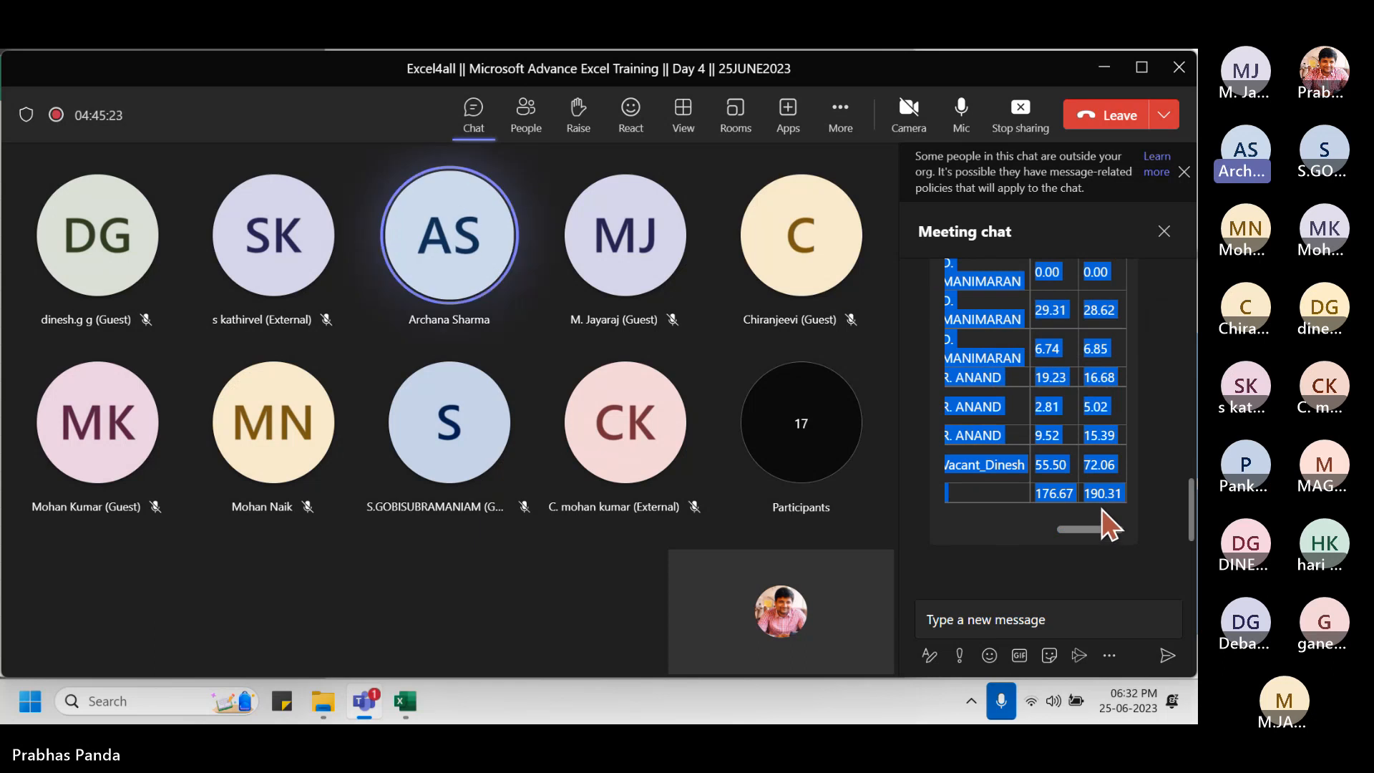
- Return to the Chart Techs.xlsx workbook in Excel, insert a new worksheet, and paste the copied Q2 table at cell A2
left_click(405, 704)
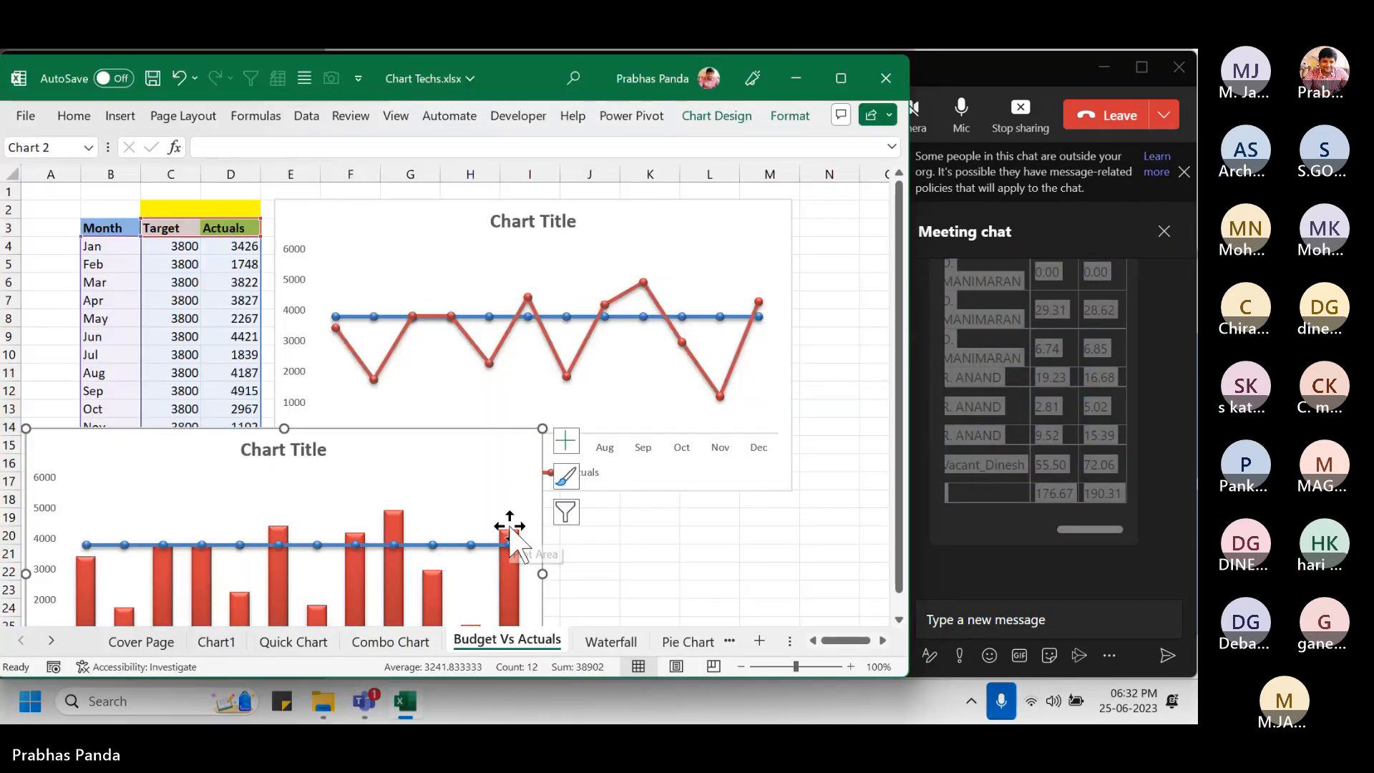
key("alt+i")
key("w")
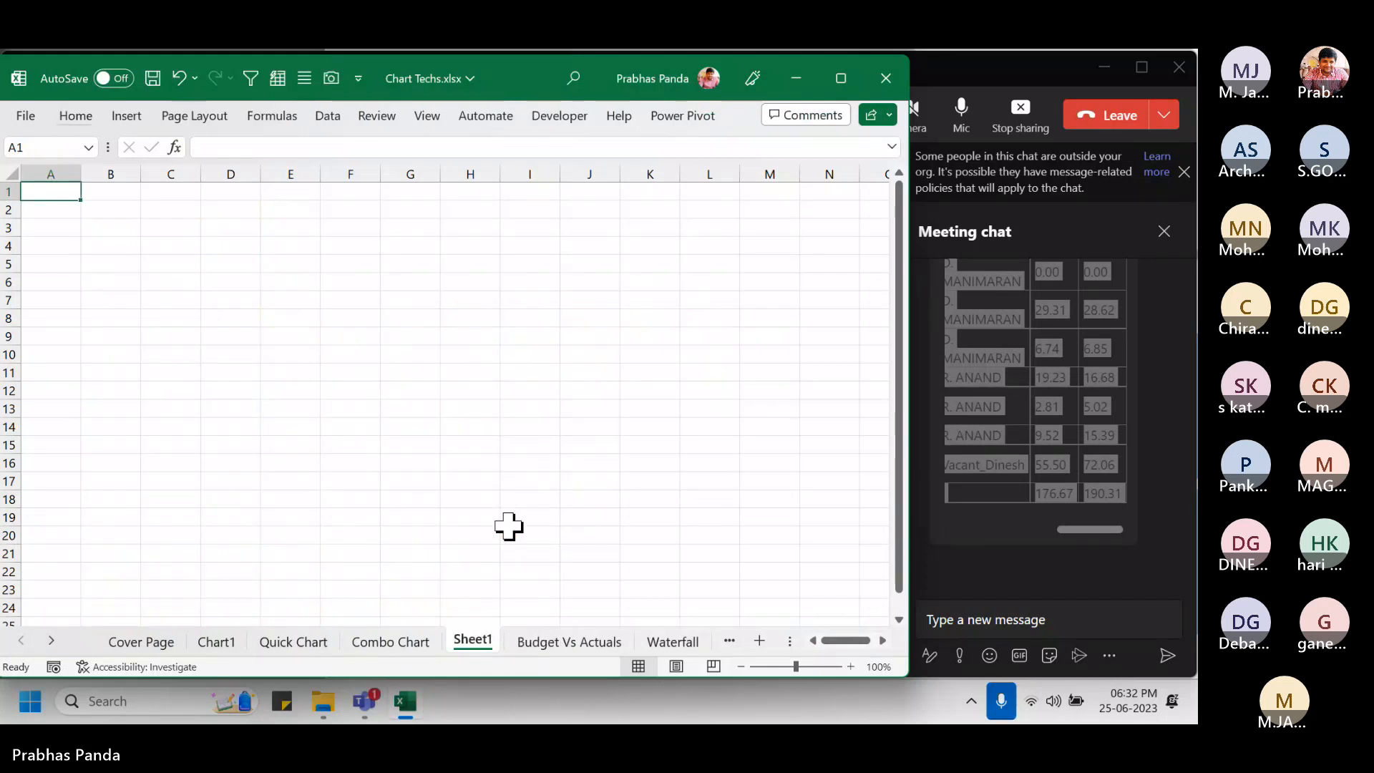
key("Down")
key("ctrl+v")
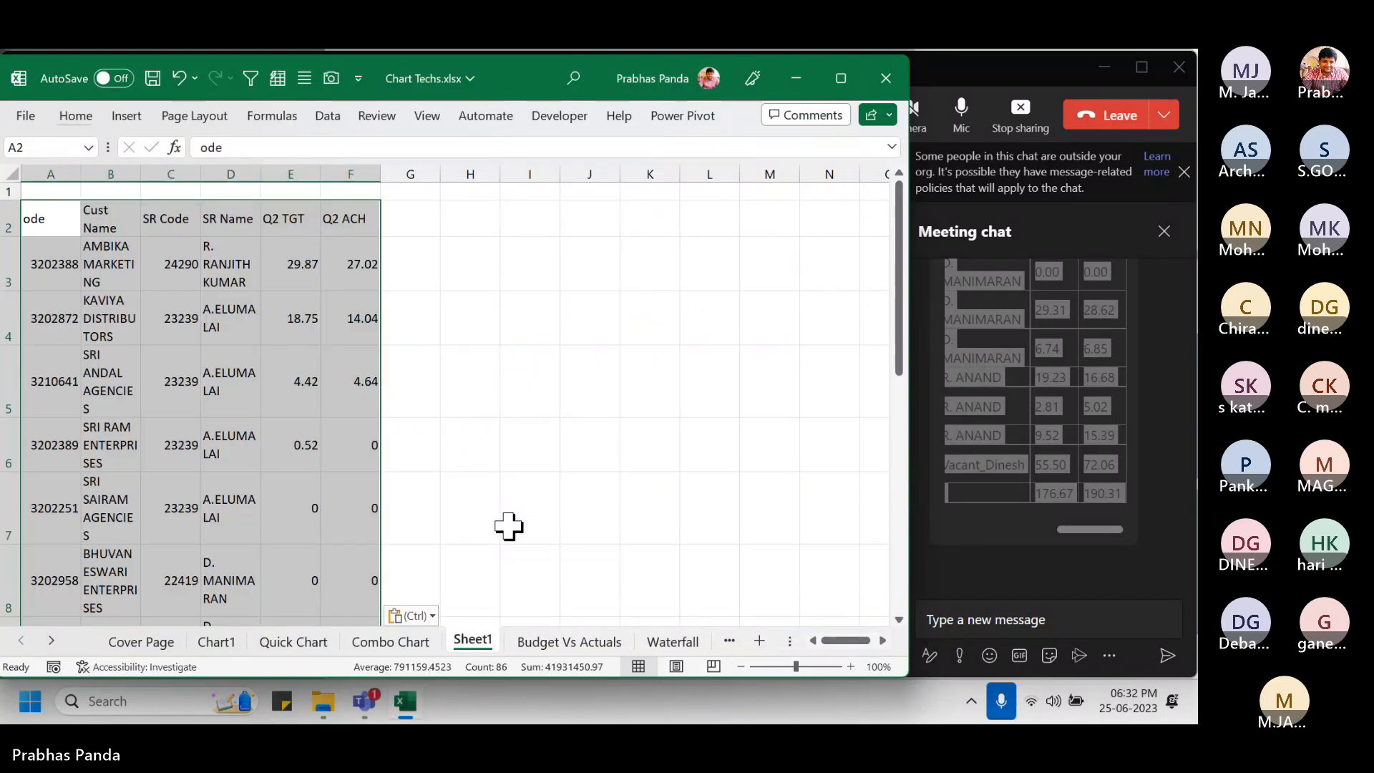
- Autofit the pasted table's columns, and widen columns B to F so the wrapped names have room
key("alt+h")
key("o")
key("i")
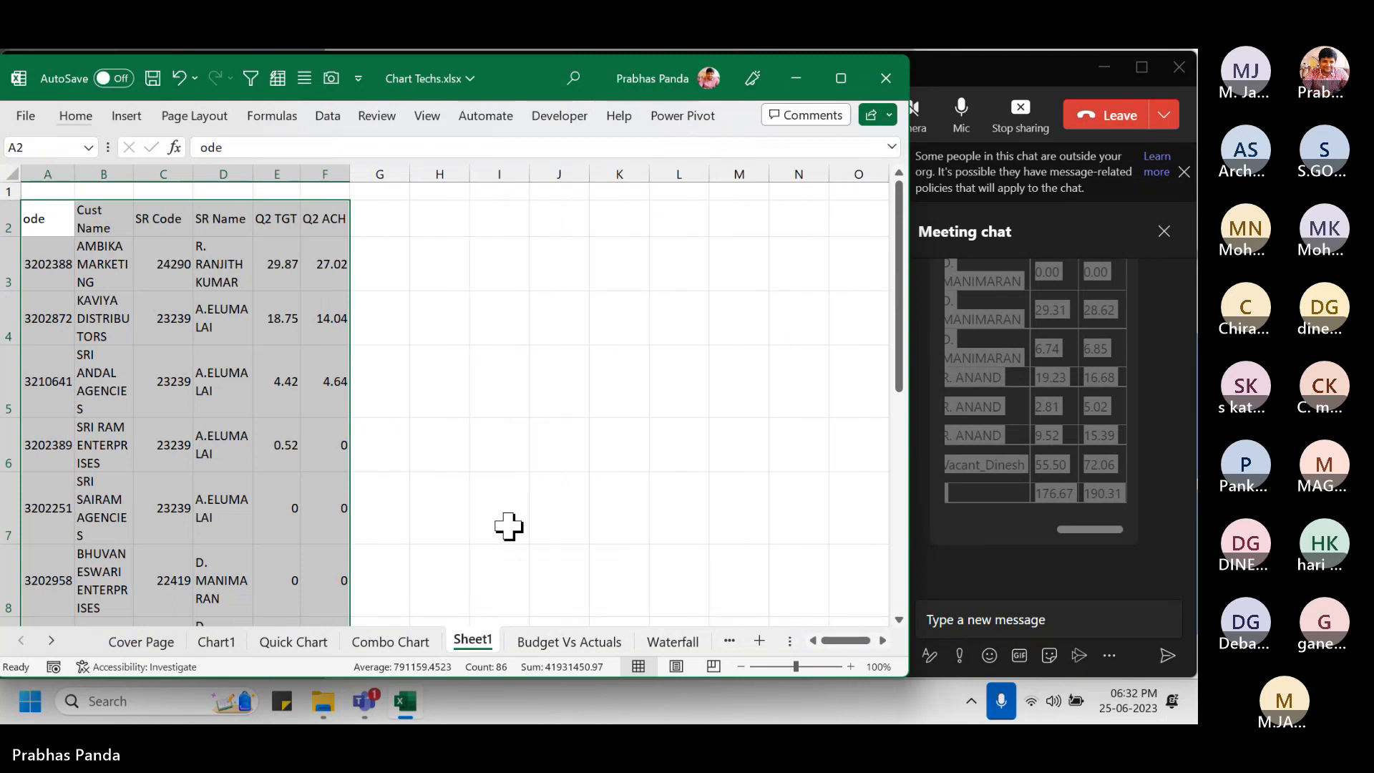
key("alt+o")
key("c")
key("a")
left_click_drag(130, 172, 728, 174)
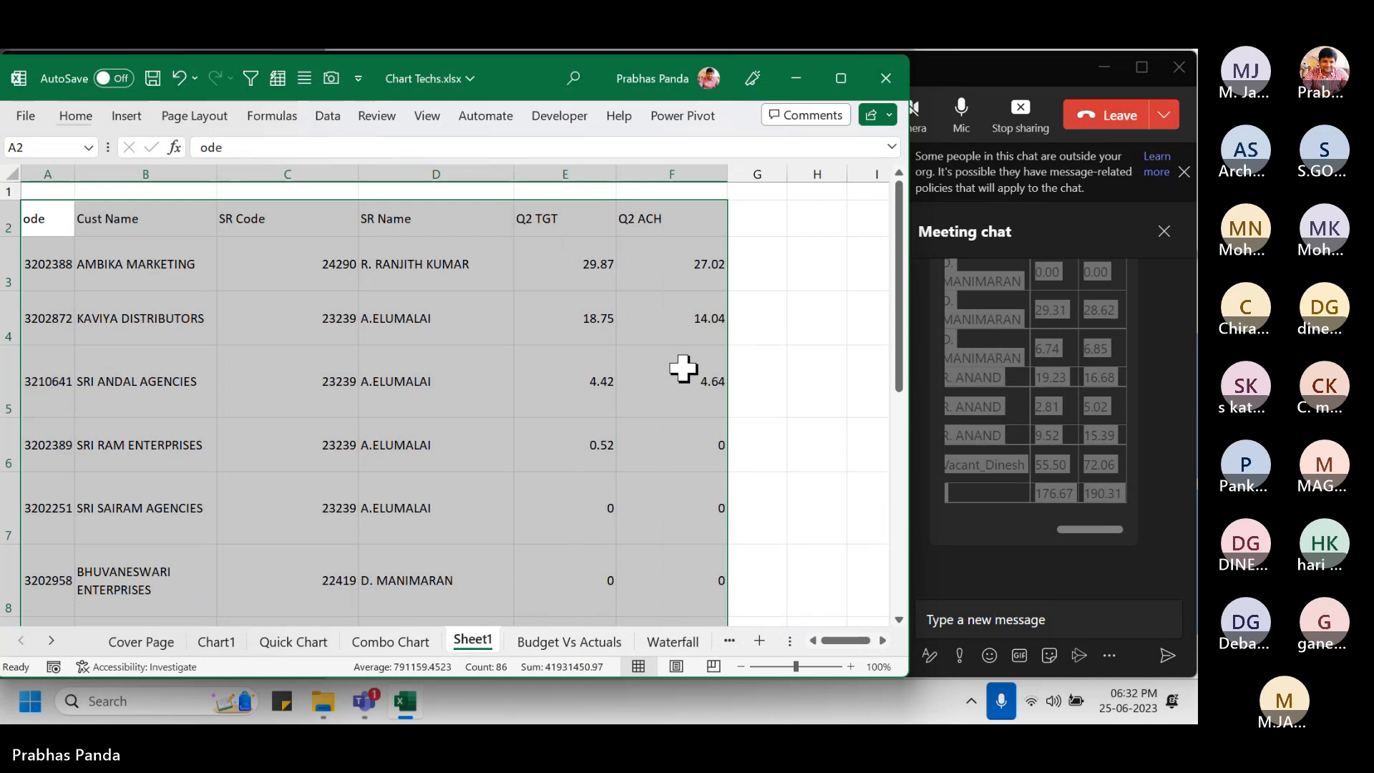
- Autofit the row heights and column widths of the whole pasted table
left_click(562, 359)
key("ctrl+a")
key("alt+h")
key("o")
key("a")
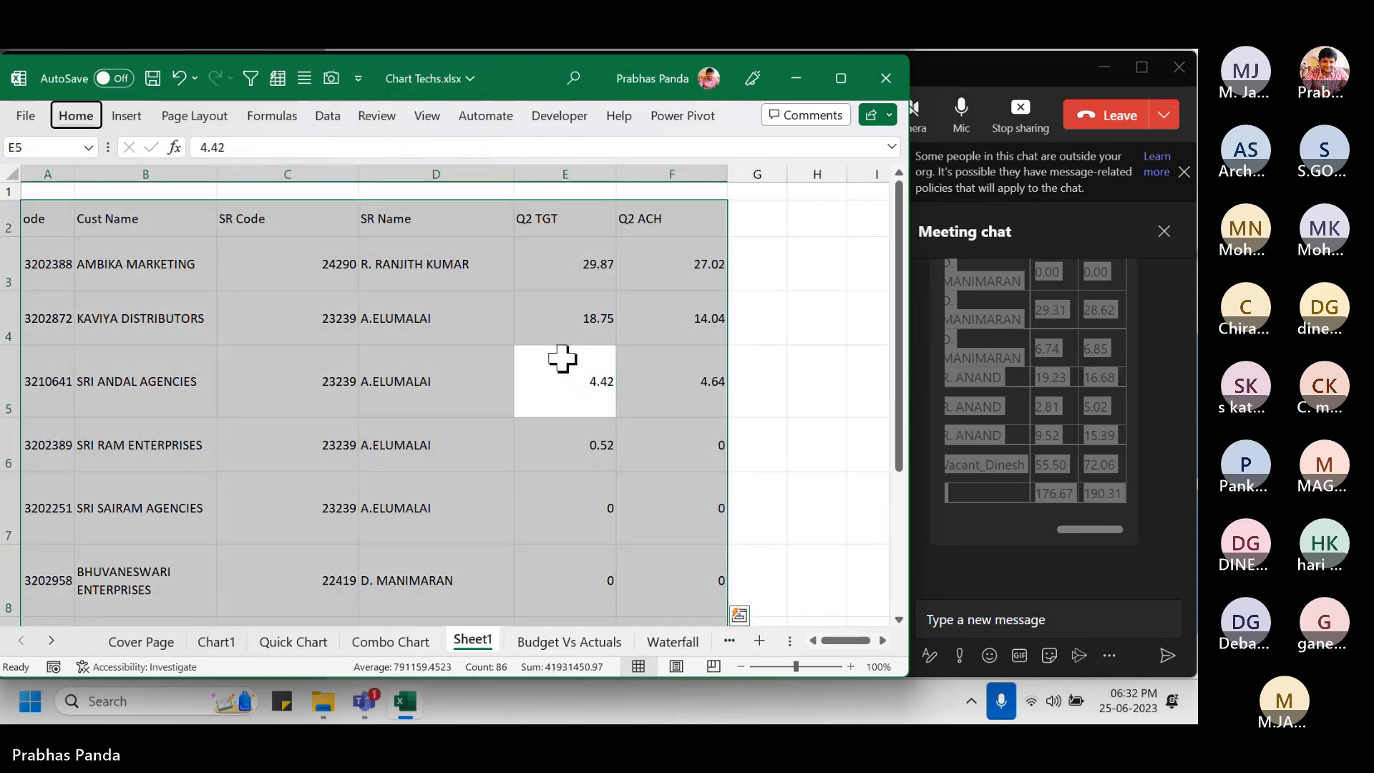
key("alt+h")
key("o")
key("i")
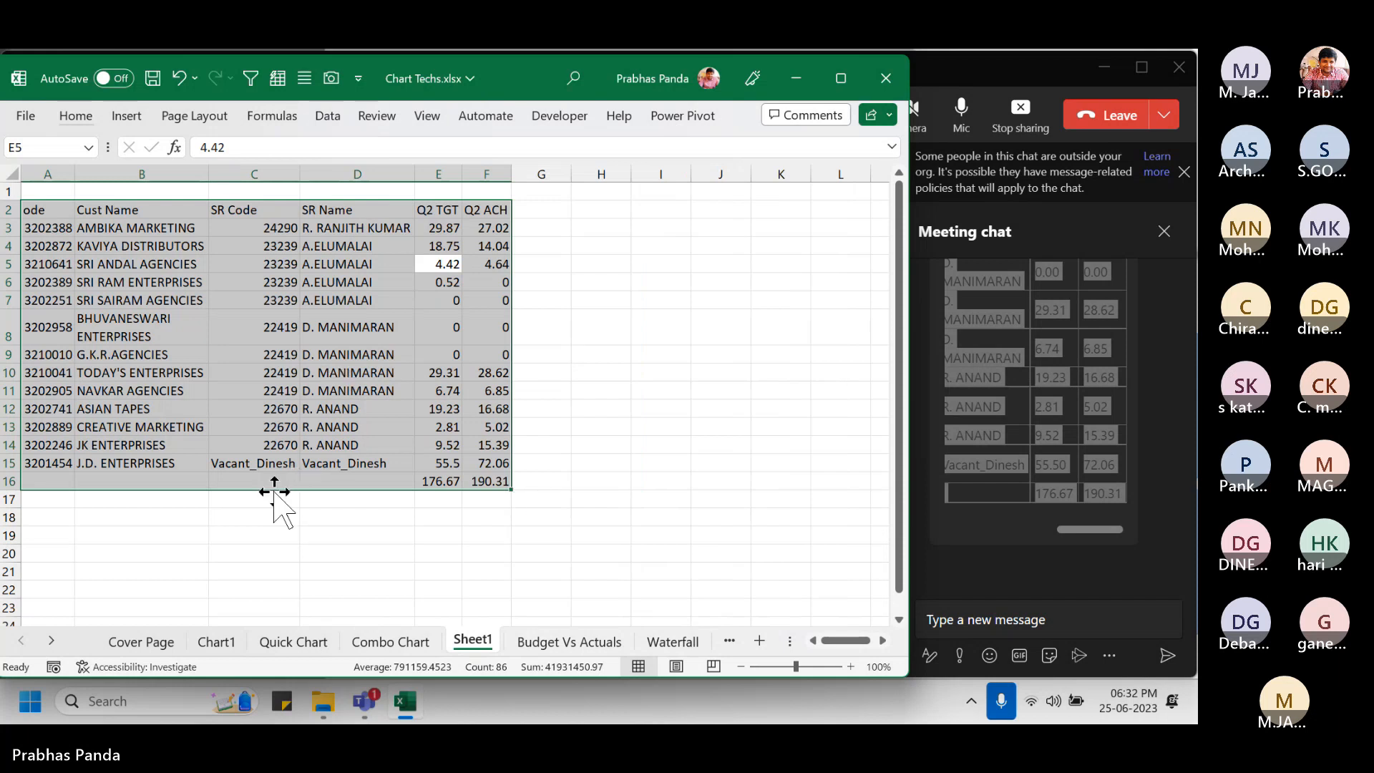
- Widen the Cust Name column B and the code column A slightly
left_click(252, 478)
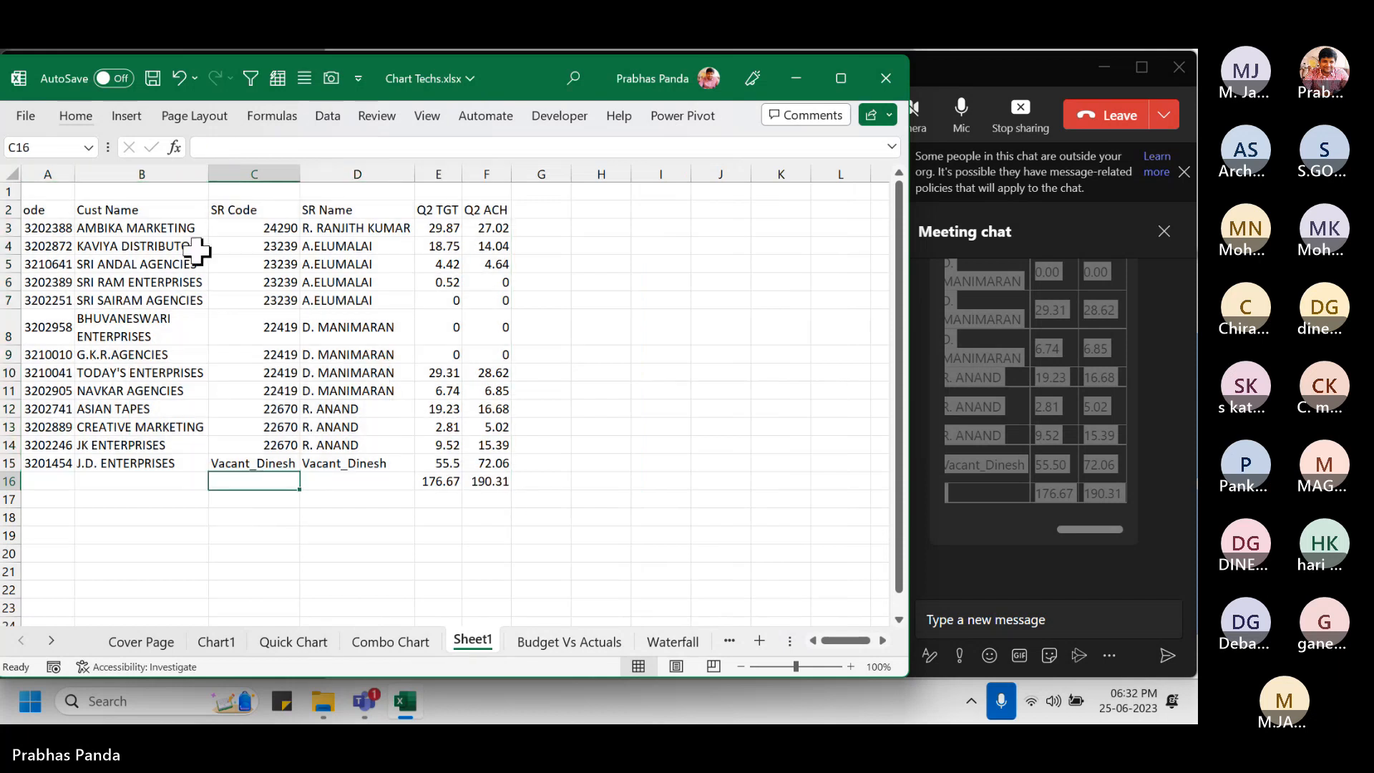
left_click_drag(204, 175, 231, 176)
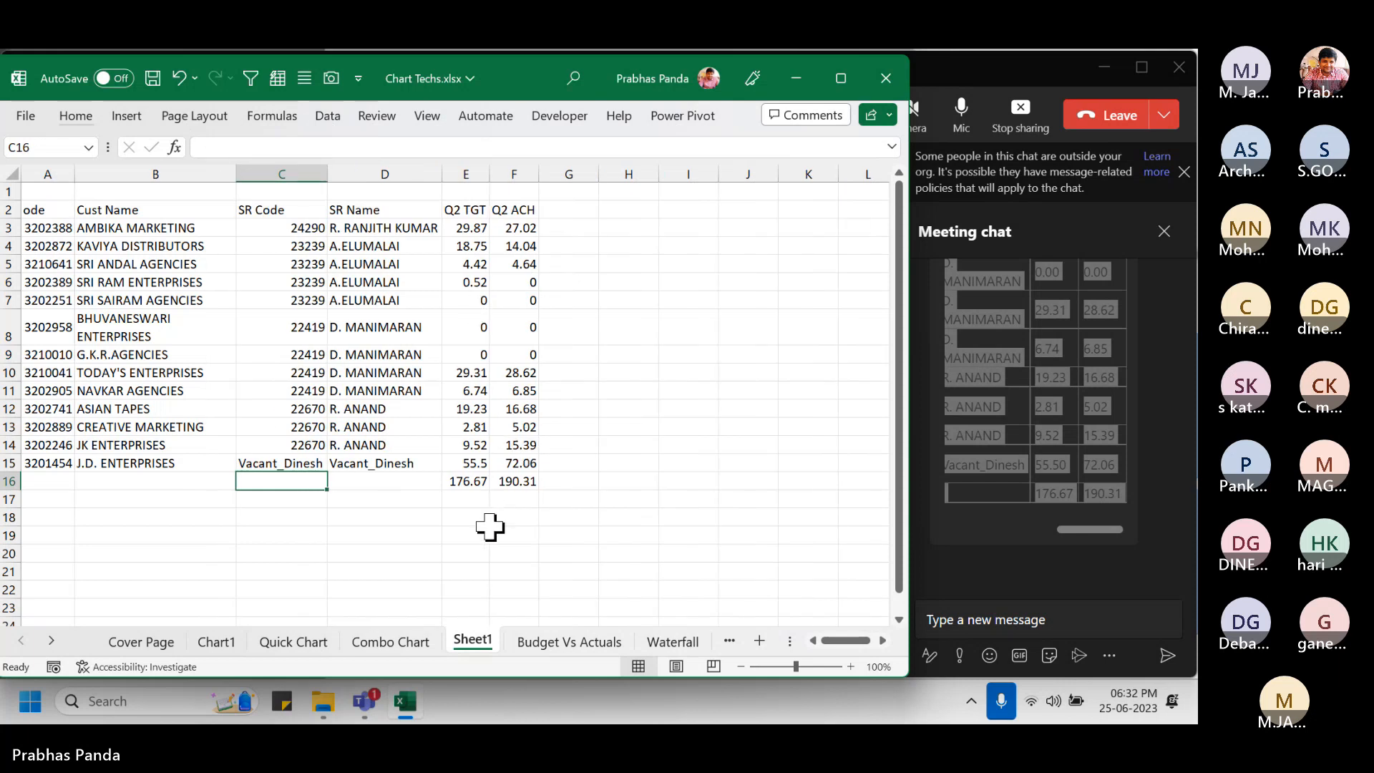
left_click(509, 387)
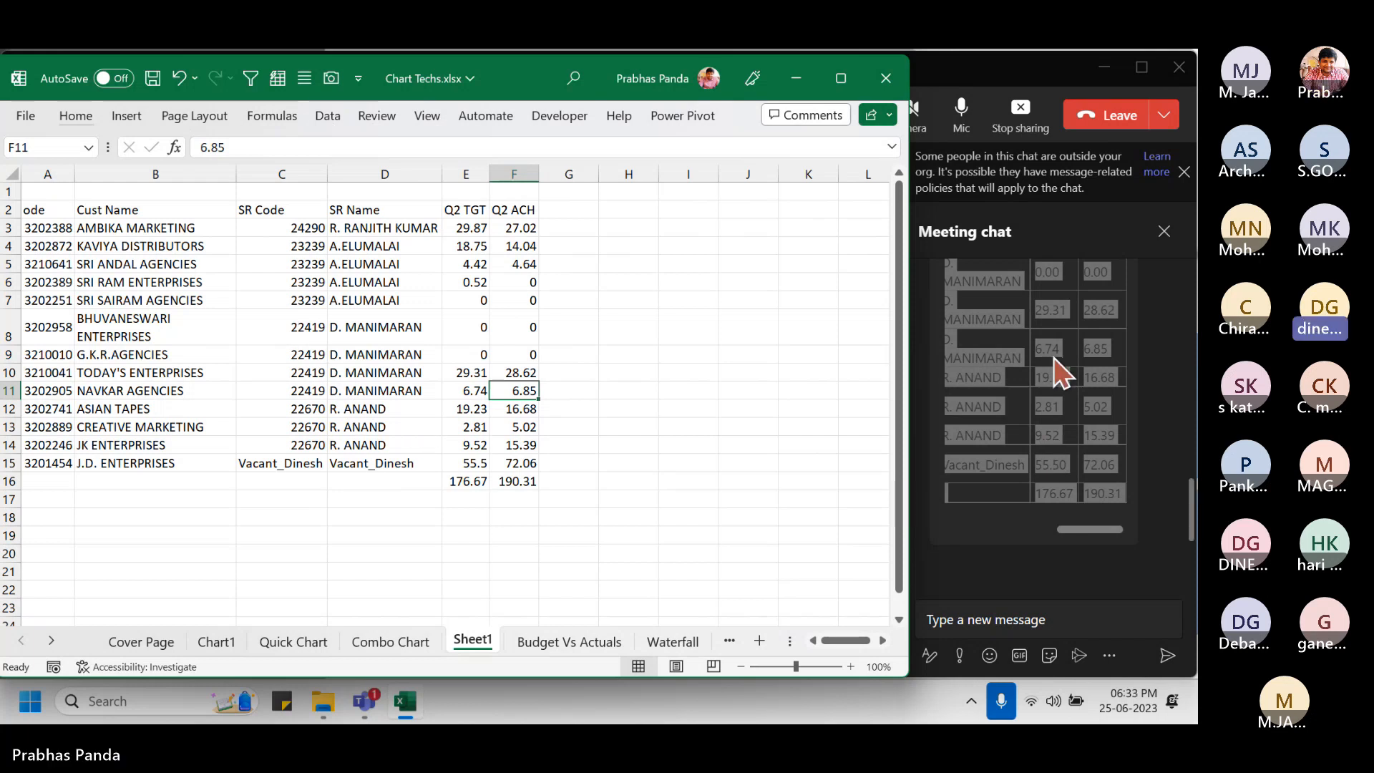
left_click(419, 303)
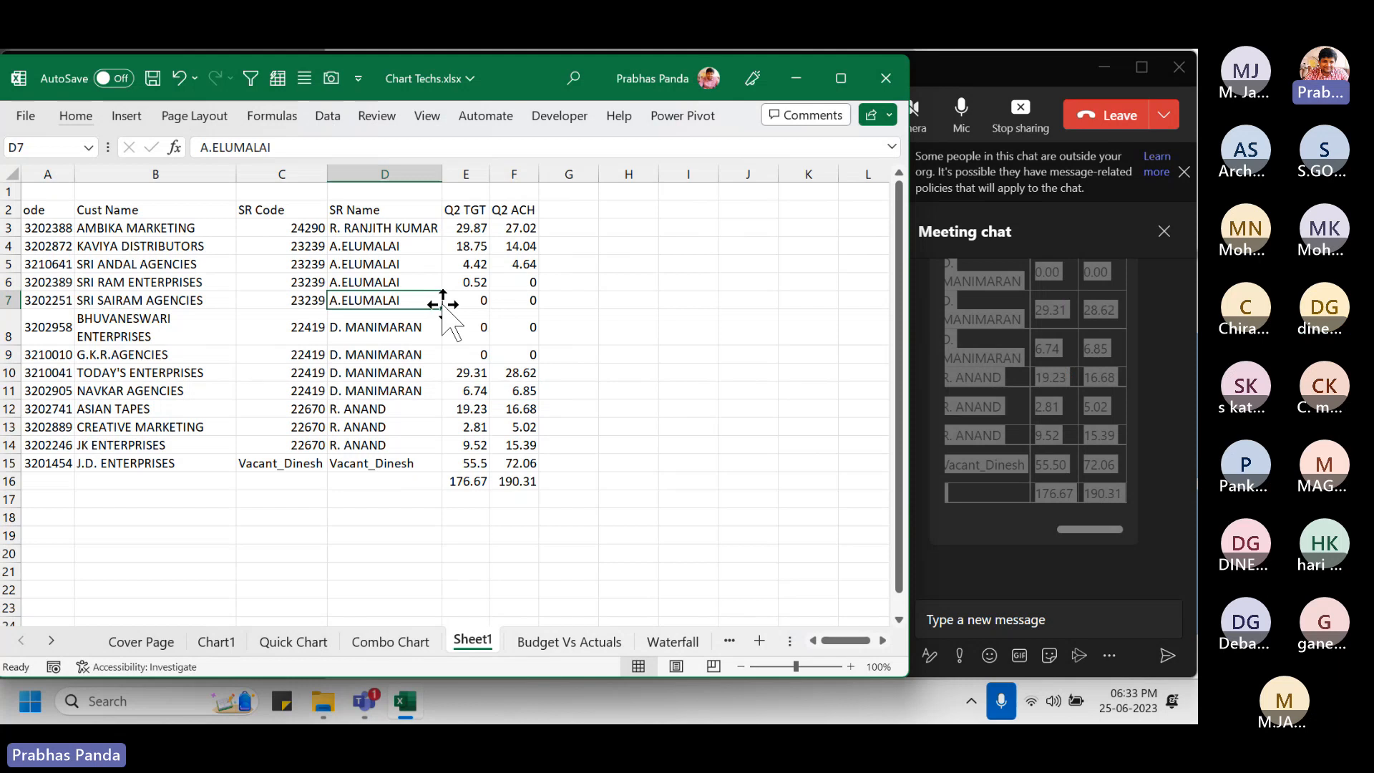
left_click(286, 320)
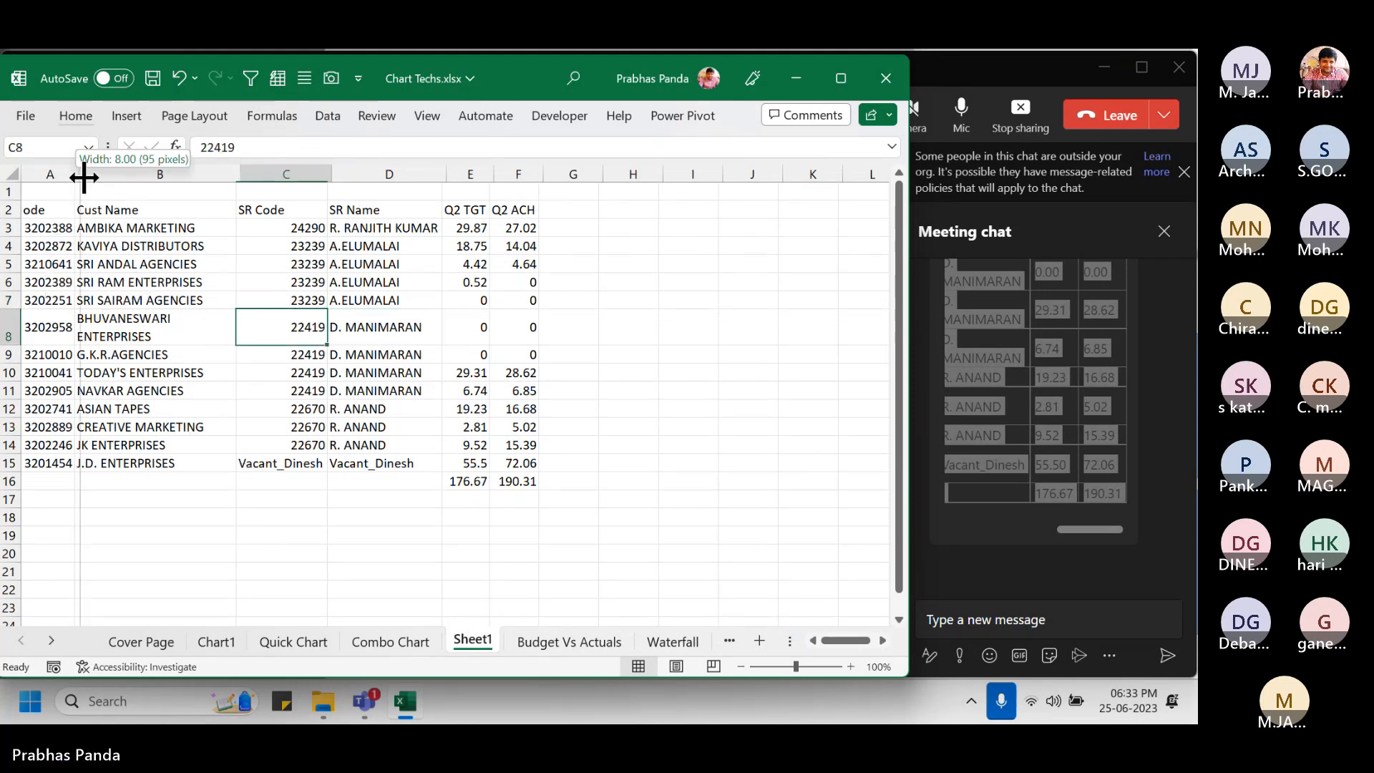
left_click_drag(75, 174, 100, 175)
left_click(344, 299)
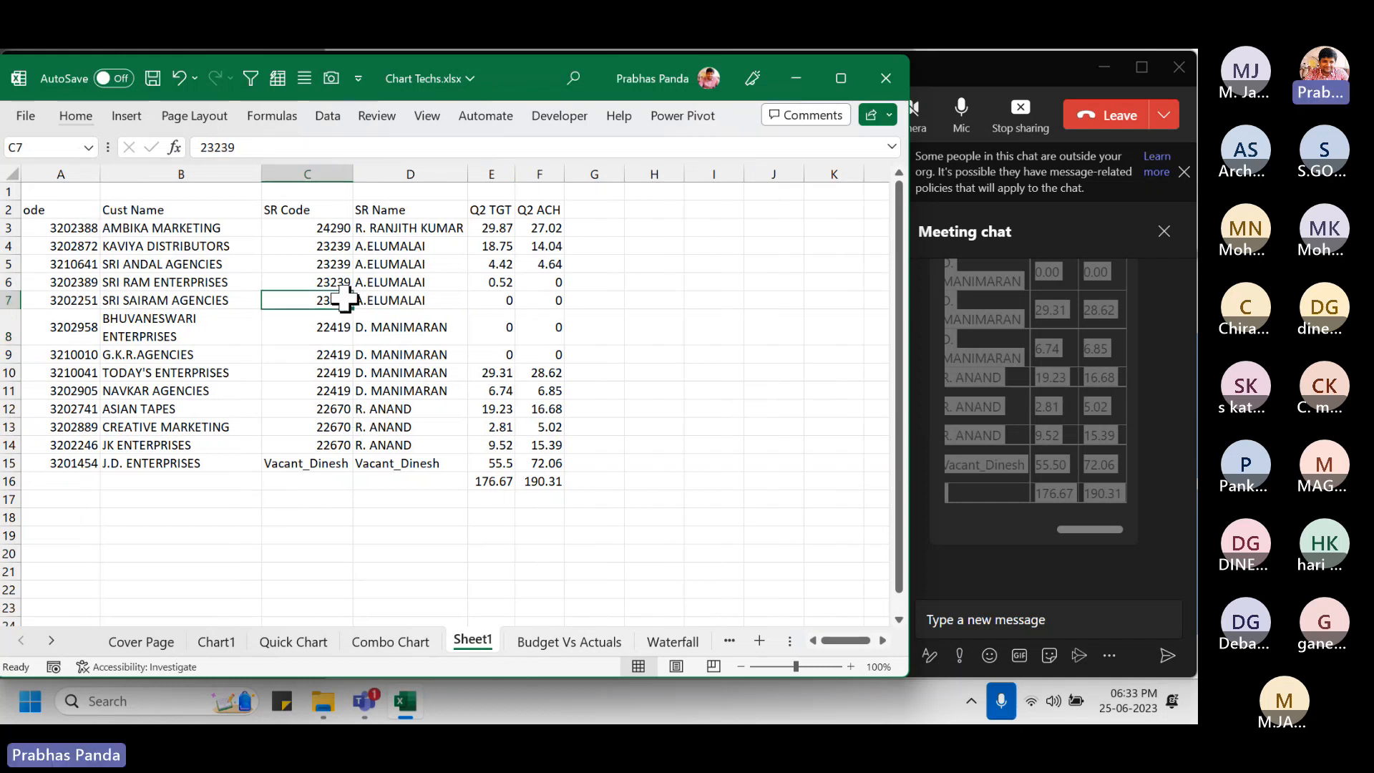
- Try a default chart of the whole table A2:F16, and delete that chart
key("ctrl+a")
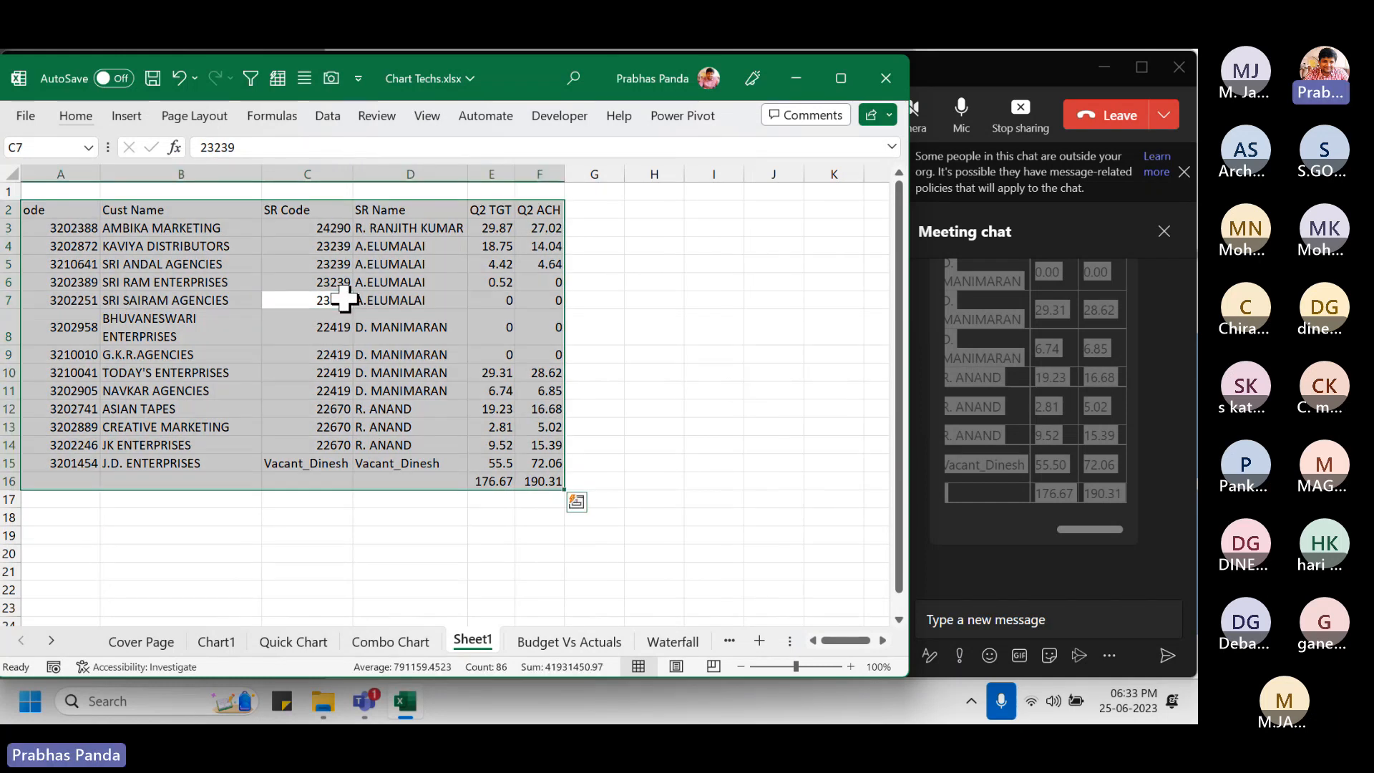
key("alt+F1")
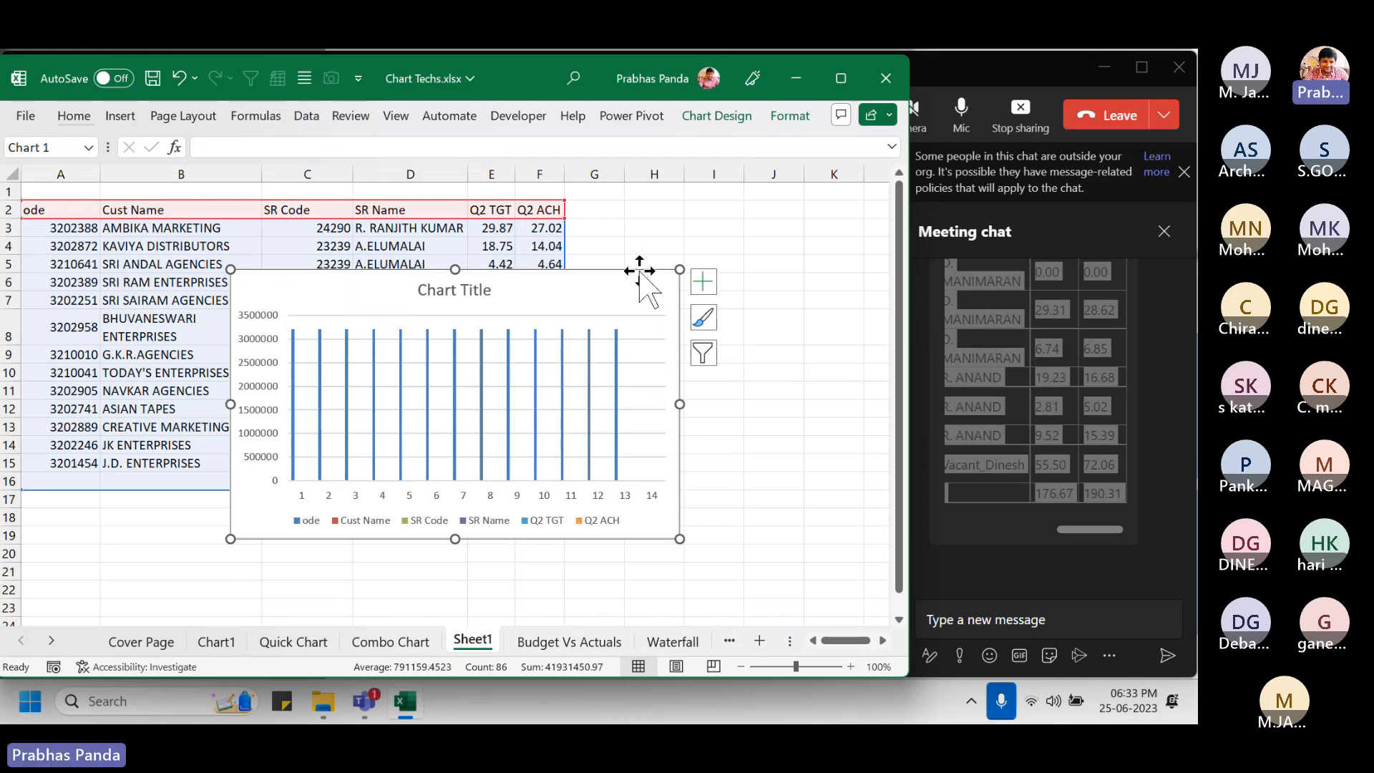
key("Delete")
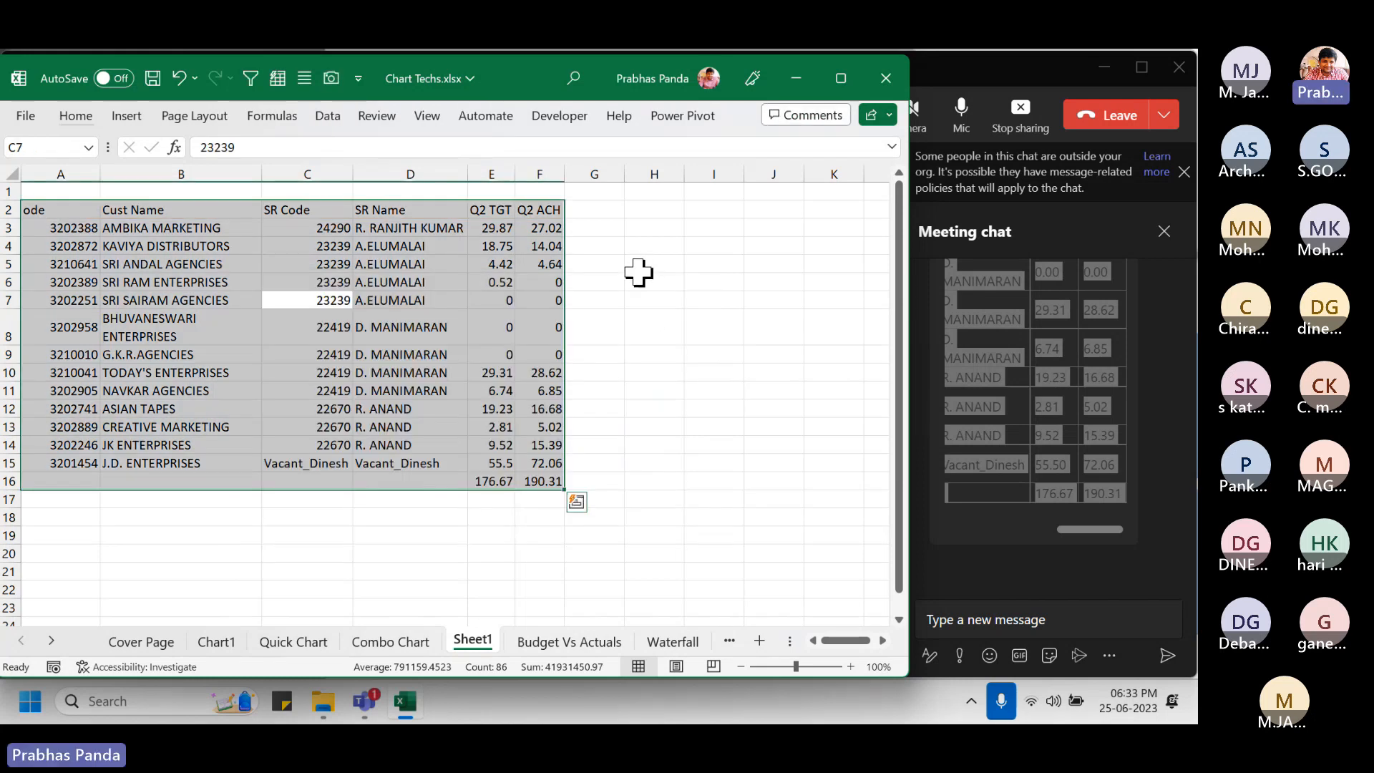
left_click(638, 274)
- Insert a default column chart from the ranges A2:A15, E2:E15 and F2:F15, and shift it a little to the right
left_click_drag(57, 209, 56, 470)
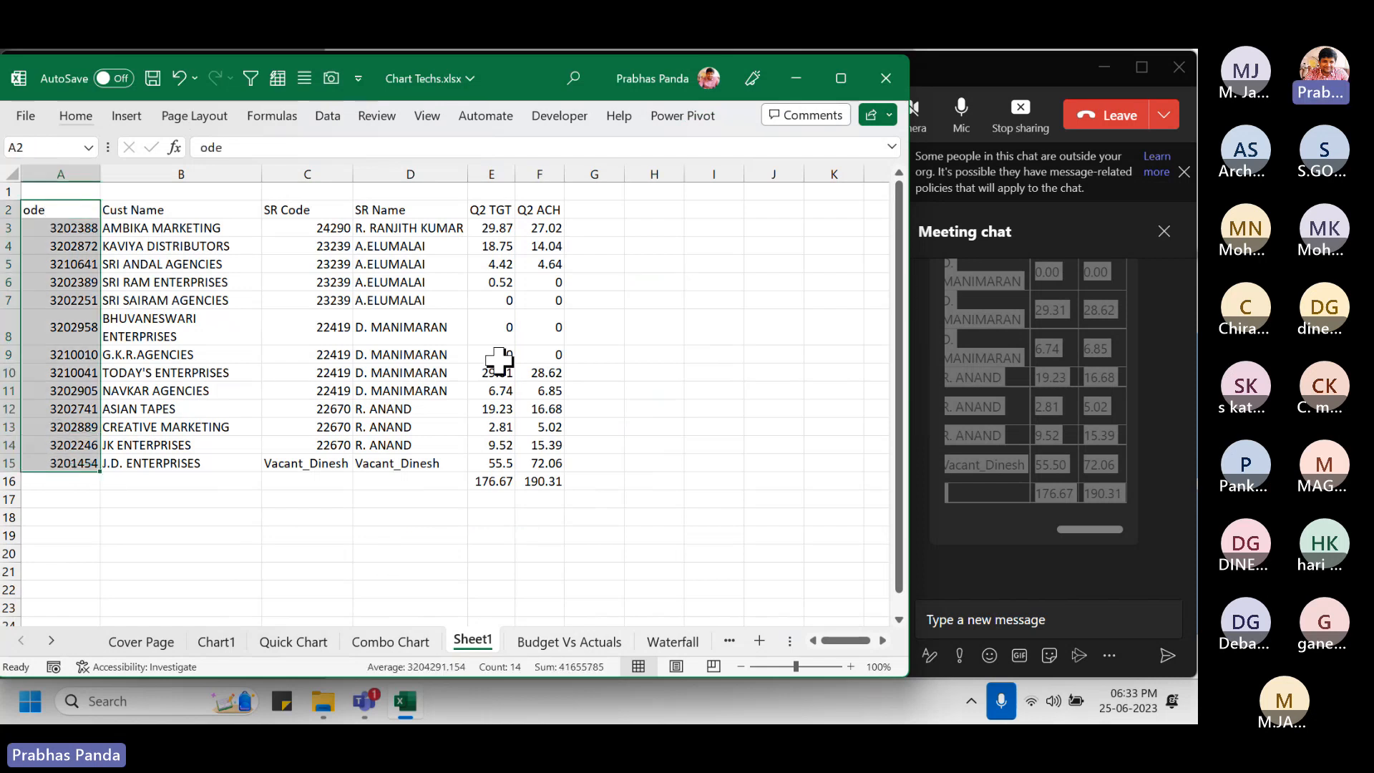
left_click_drag(492, 211, 502, 455, "ctrl")
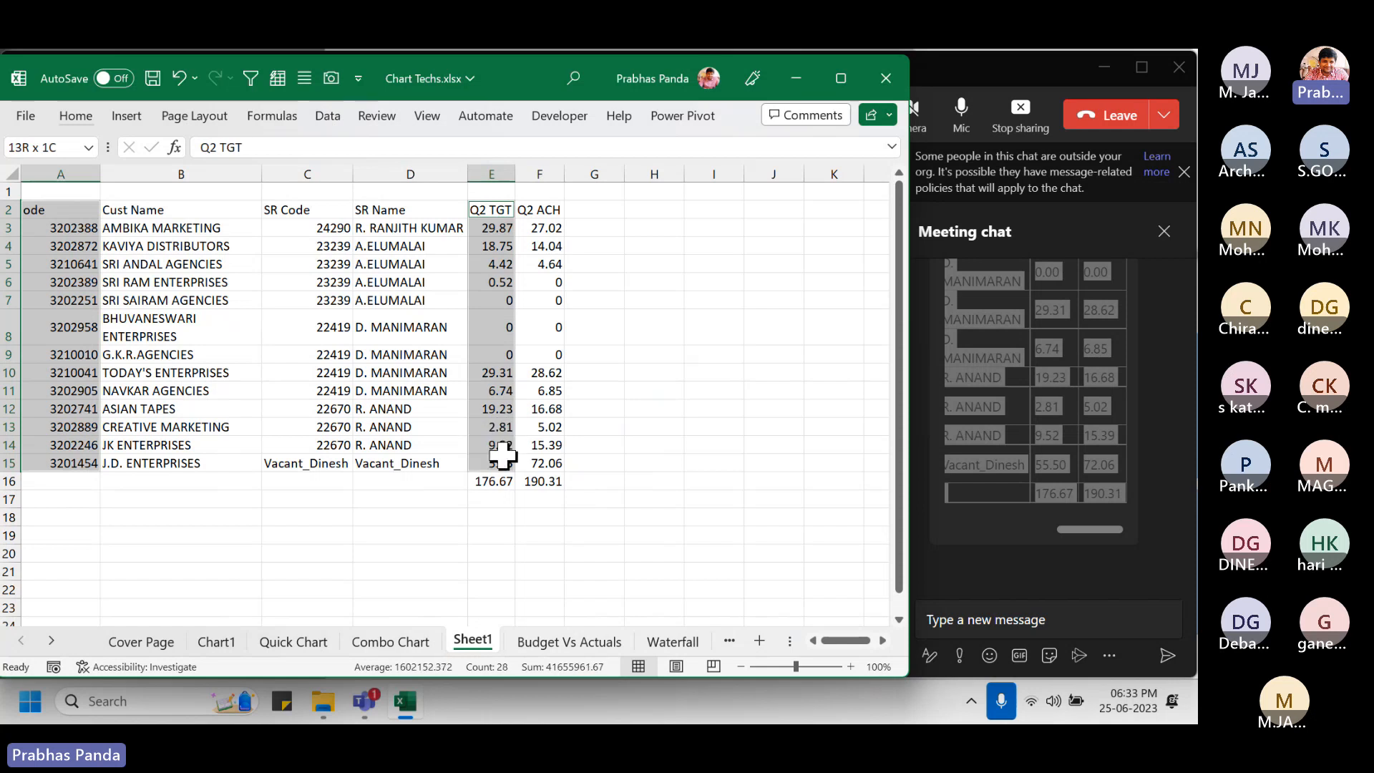
left_click_drag(547, 210, 530, 464, "ctrl")
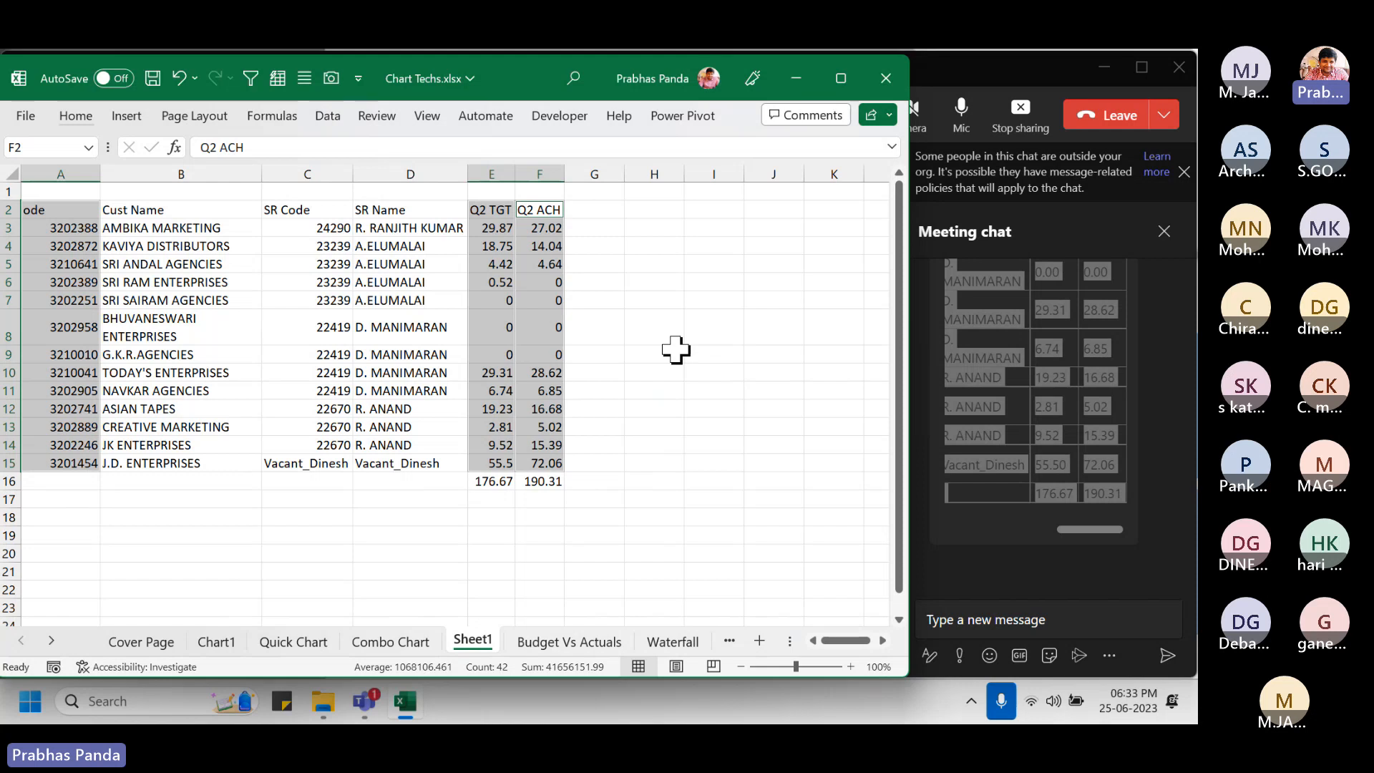
key("alt+F1")
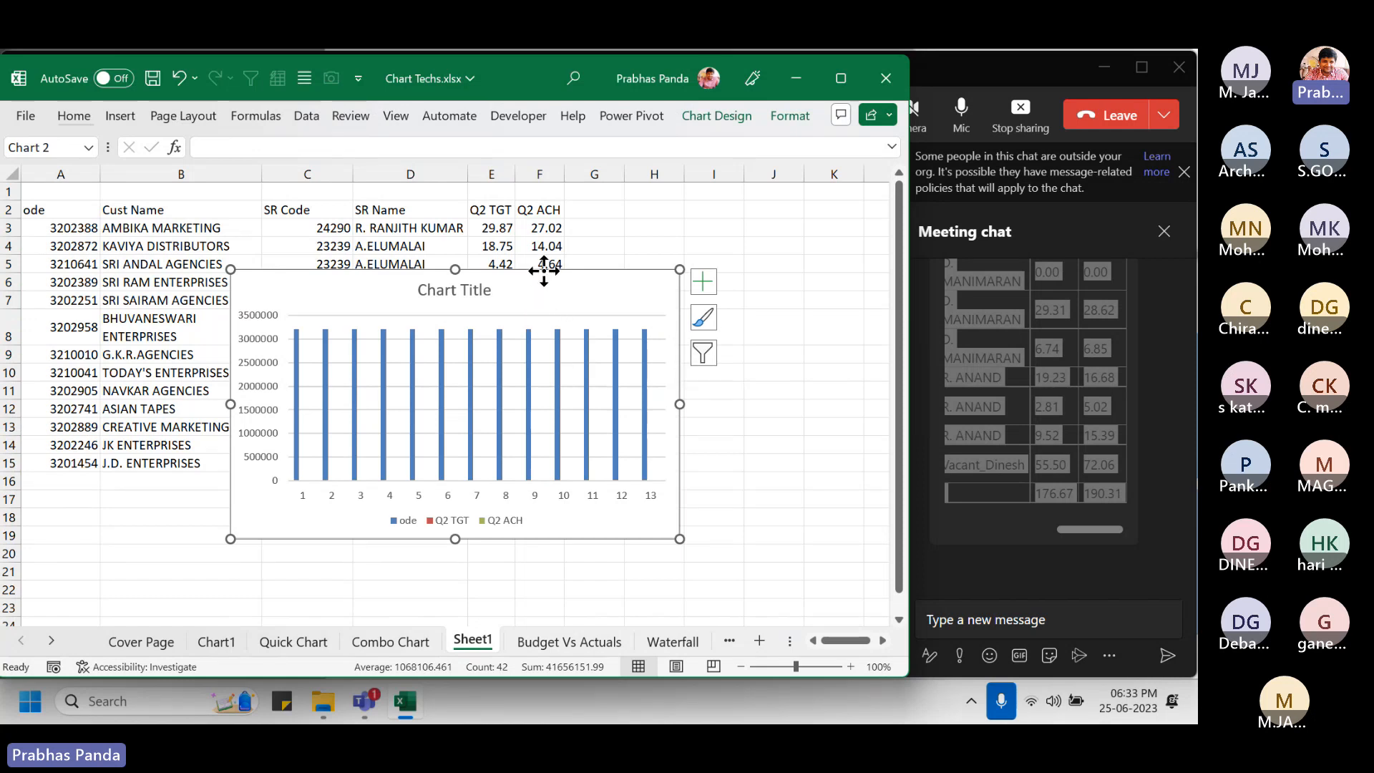
left_click_drag(546, 270, 643, 277)
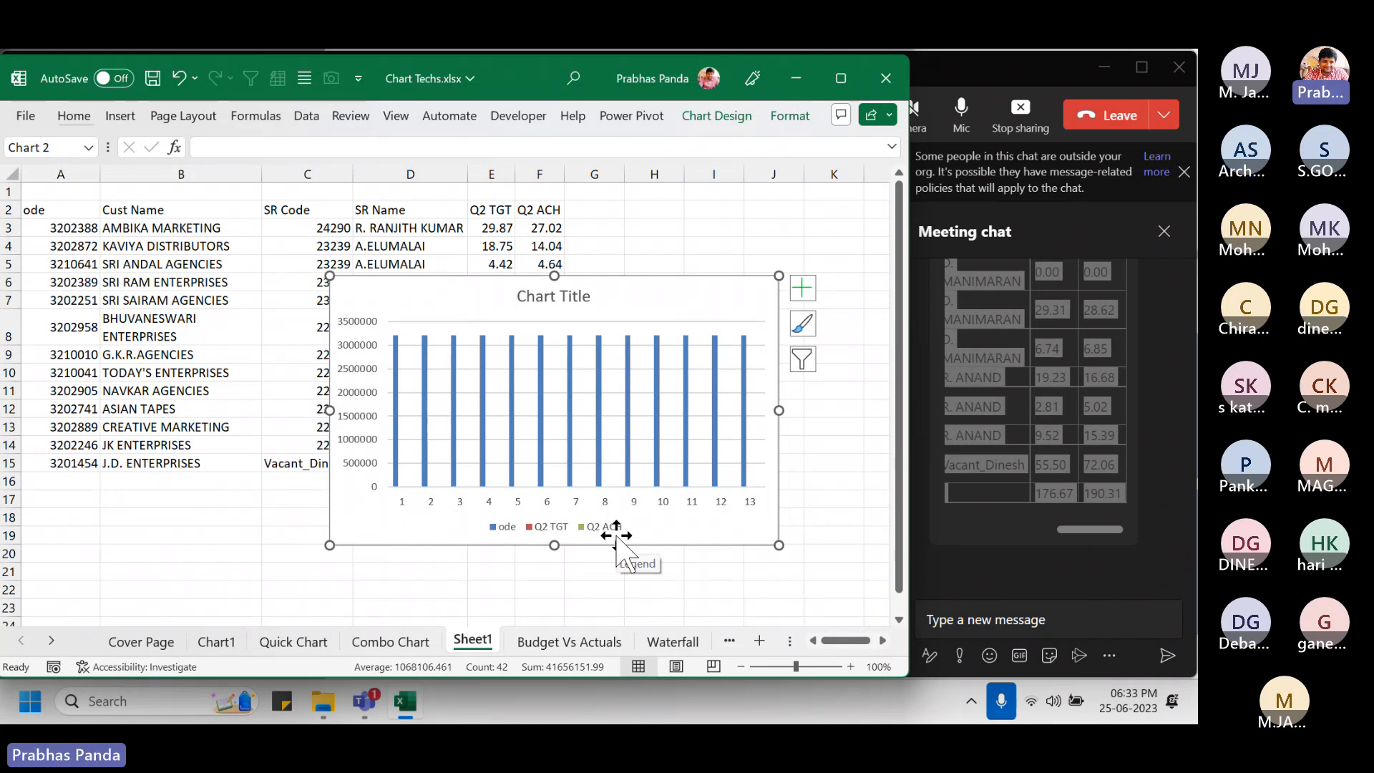
- Change the chart to a custom Combo type with Q2 TGT and Q2 ACH both as Clustered Column
right_click(581, 324)
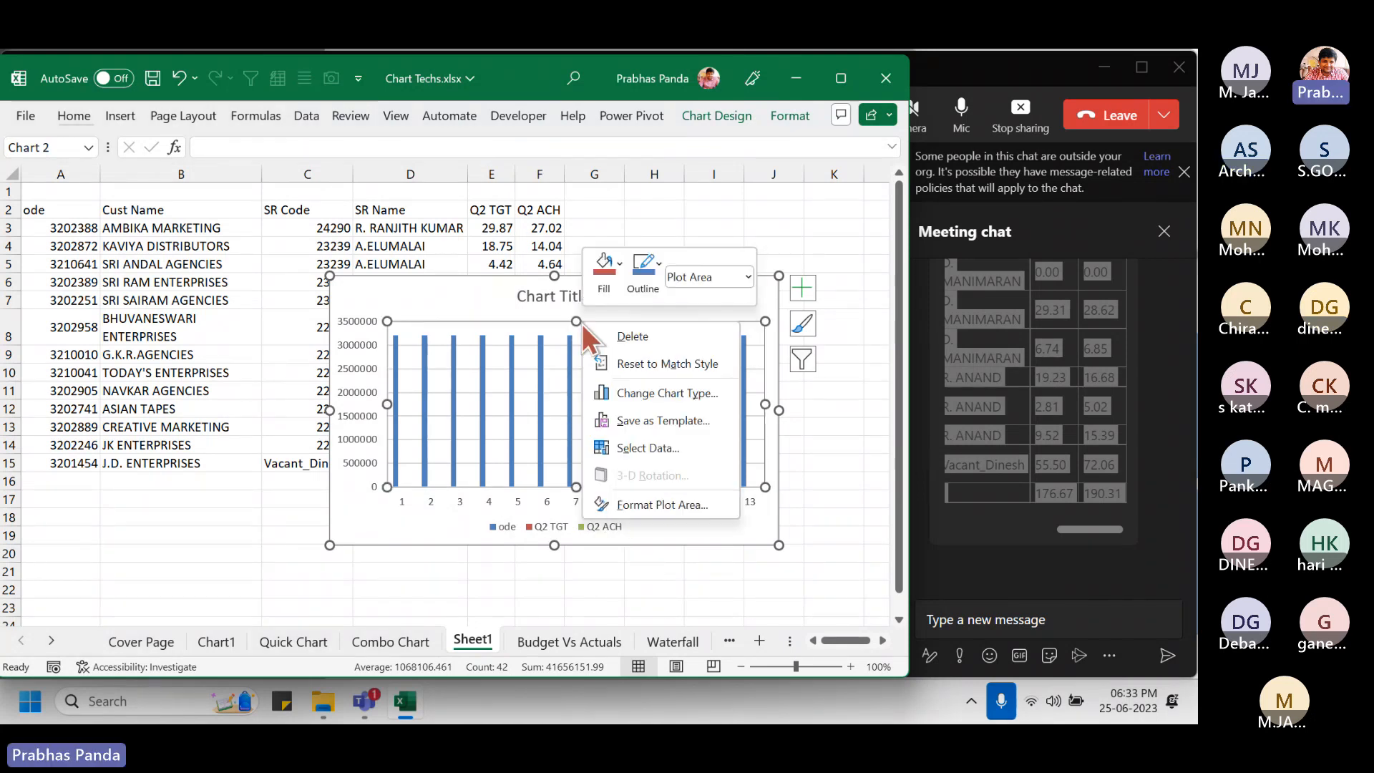
left_click(688, 392)
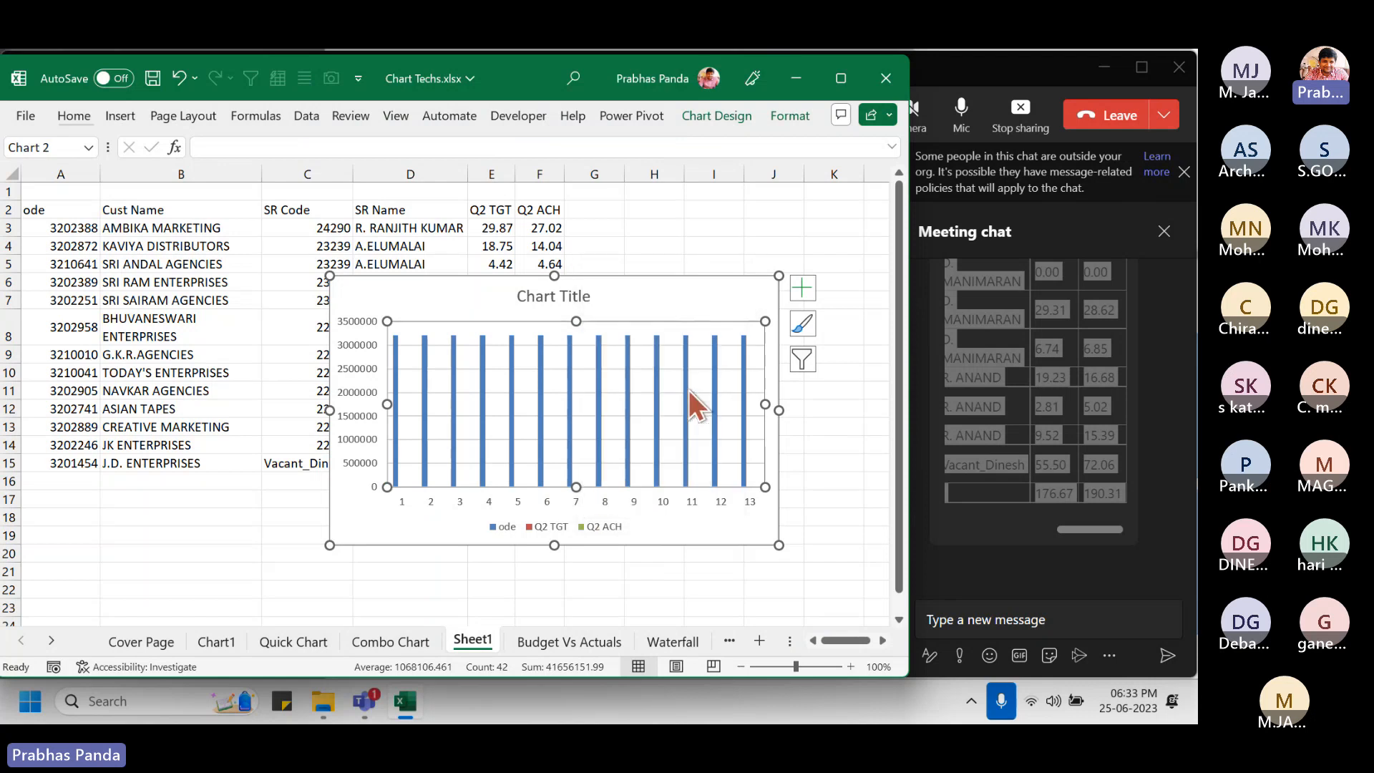
left_click(222, 568)
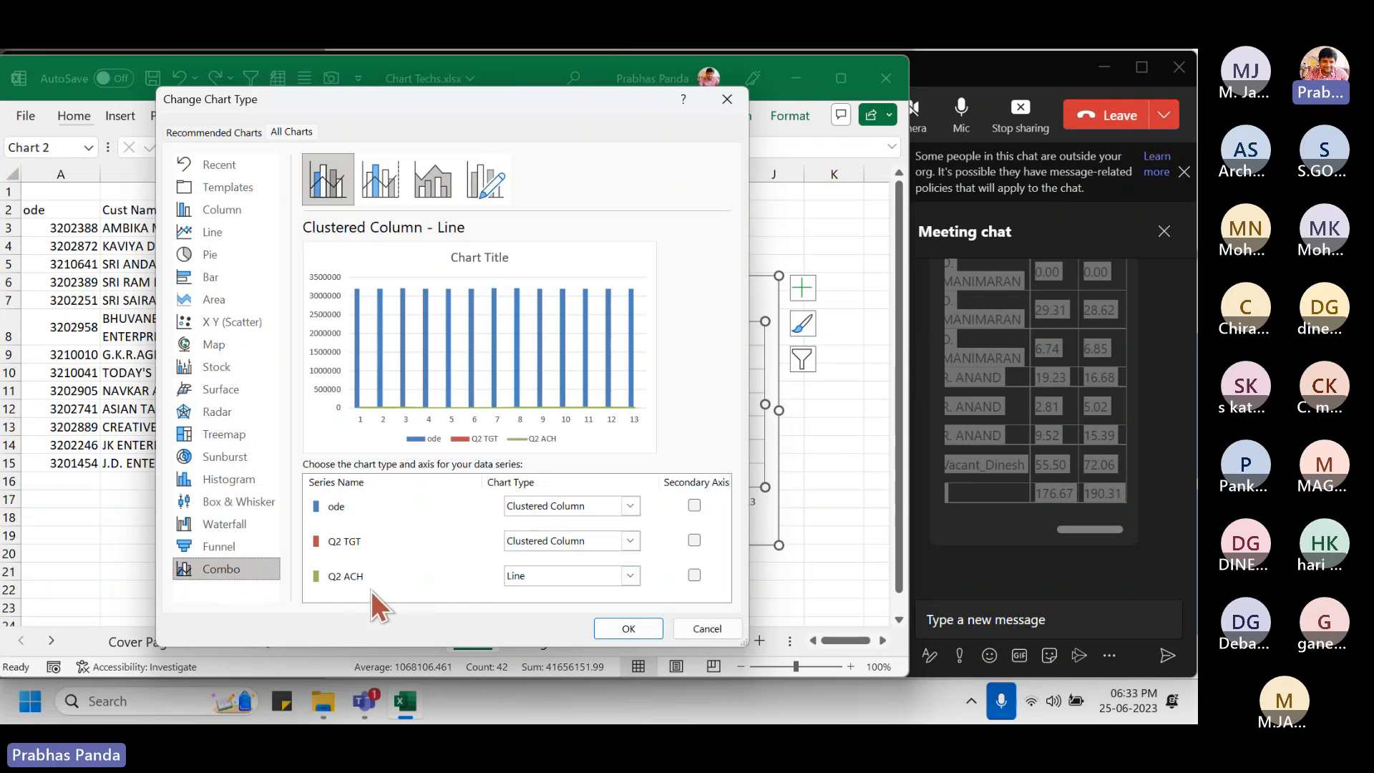
left_click(596, 583)
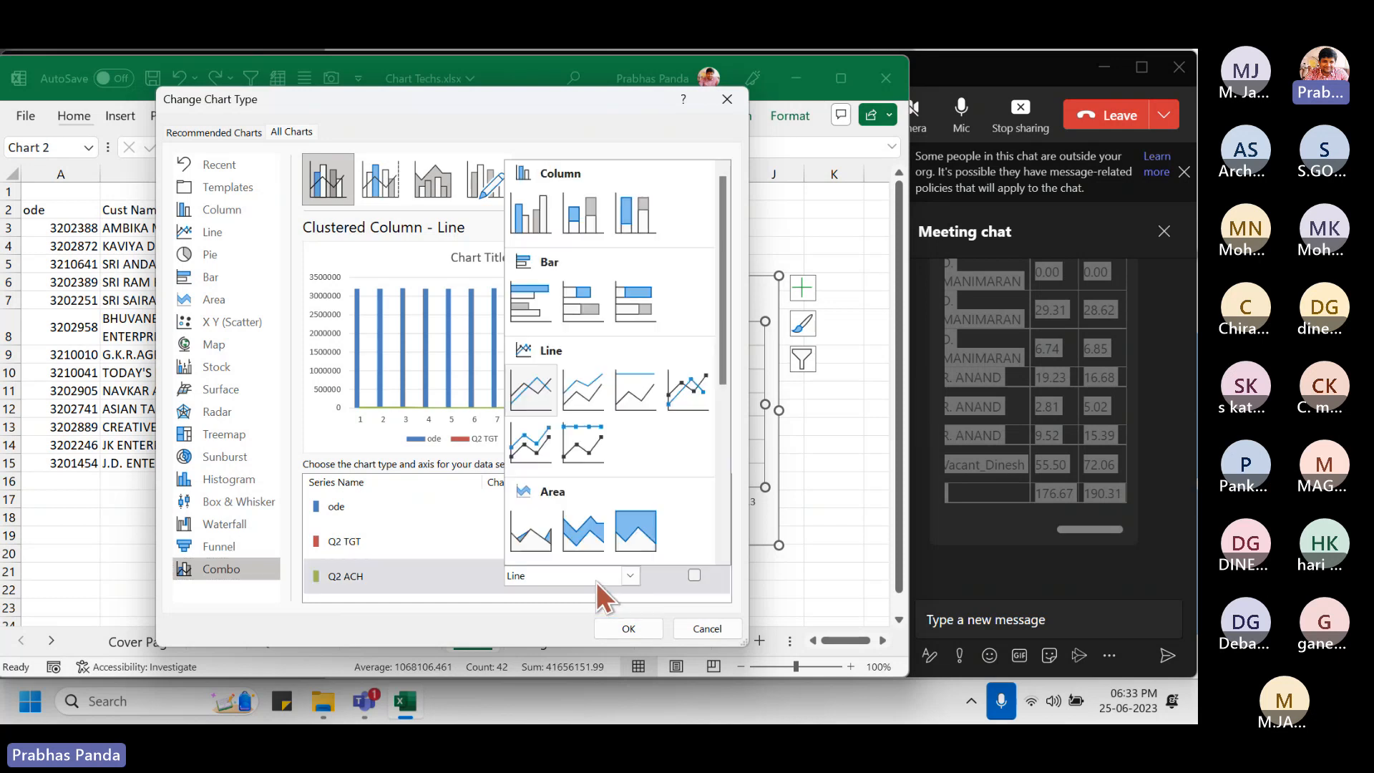
left_click(534, 223)
left_click(598, 540)
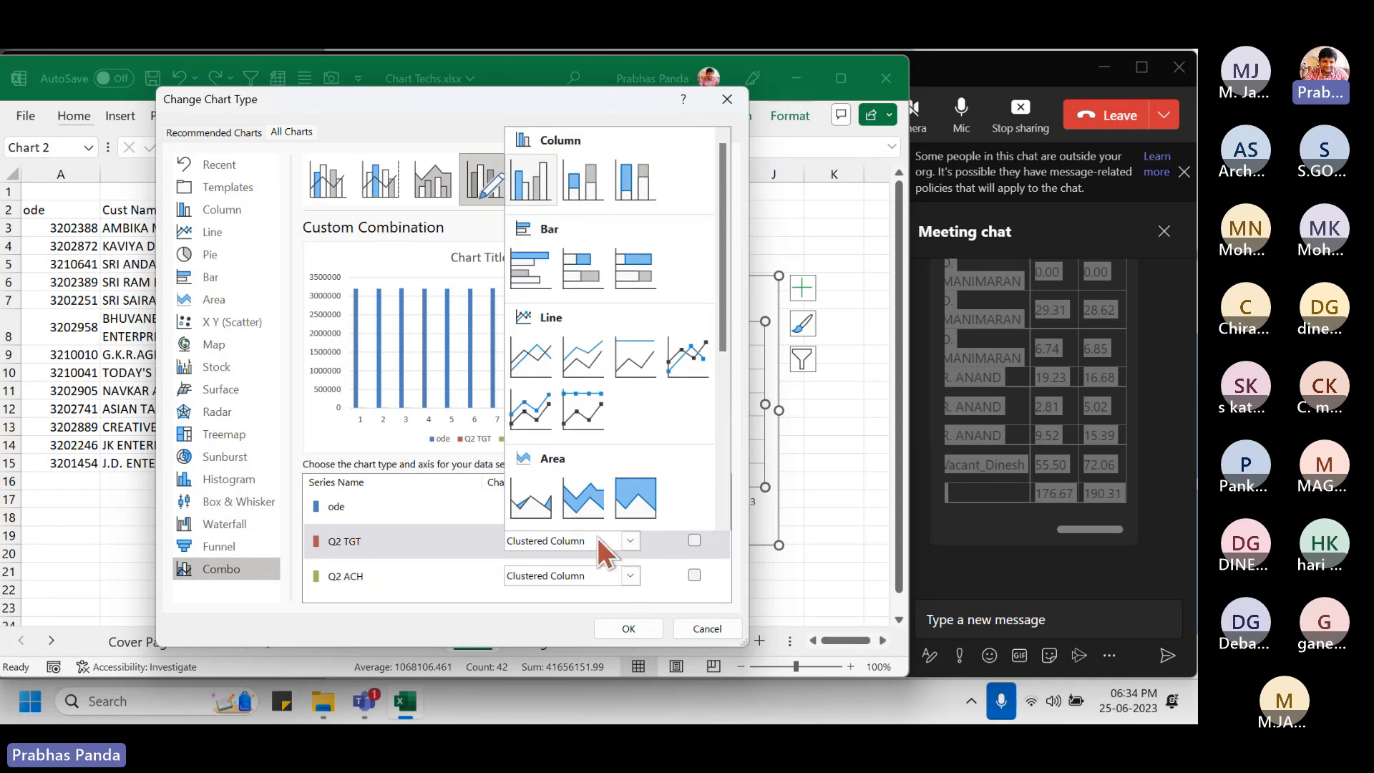
left_click(530, 193)
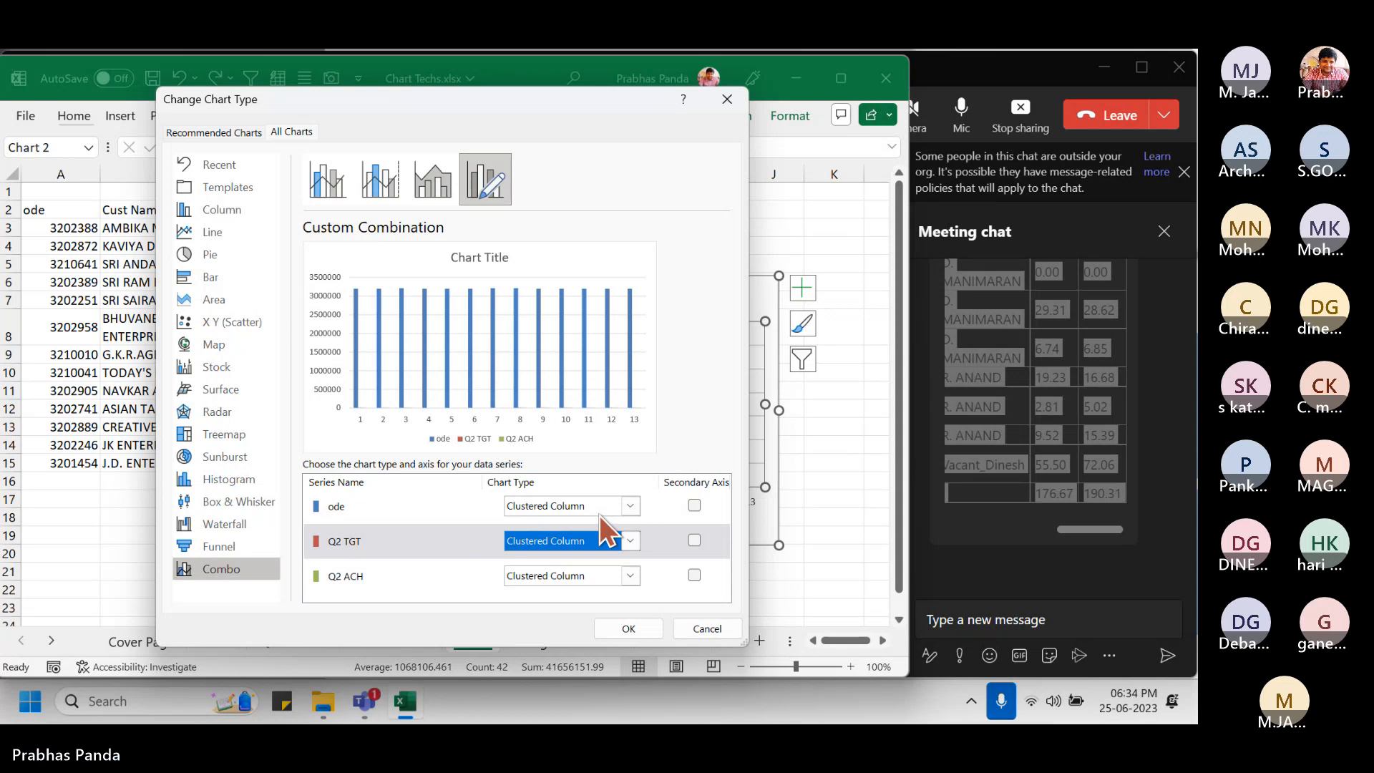
left_click(640, 625)
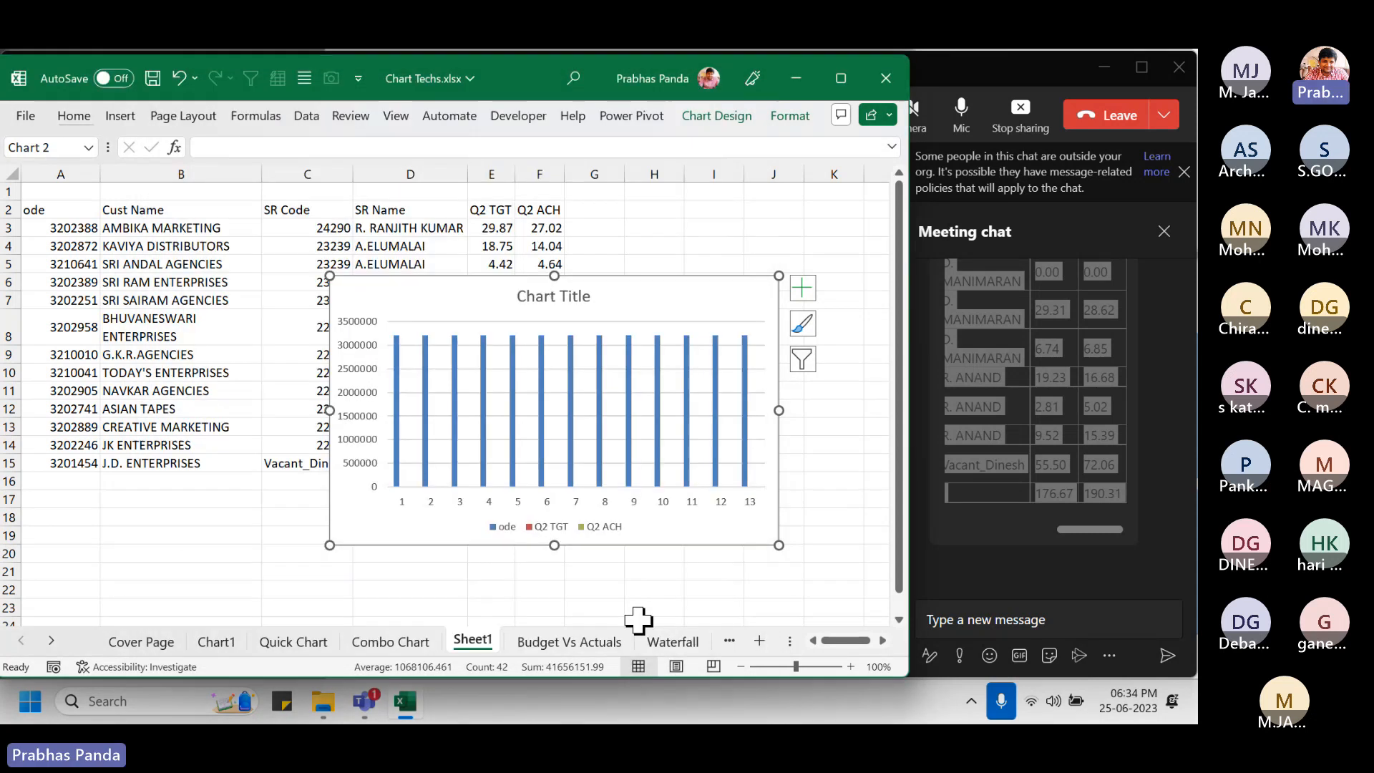
- Set the chart's horizontal axis labels to the customer codes in A3:A15 on Sheet1
right_click(475, 377)
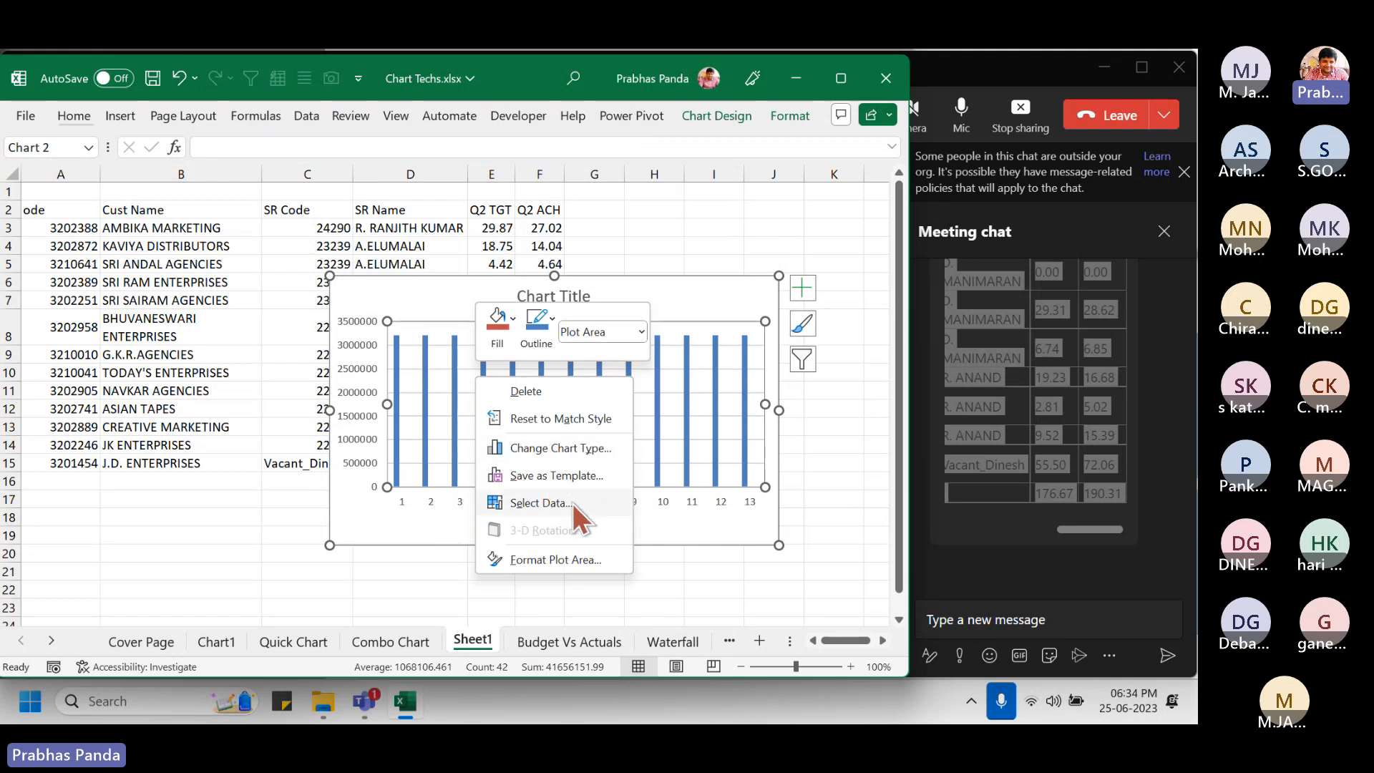
left_click(538, 503)
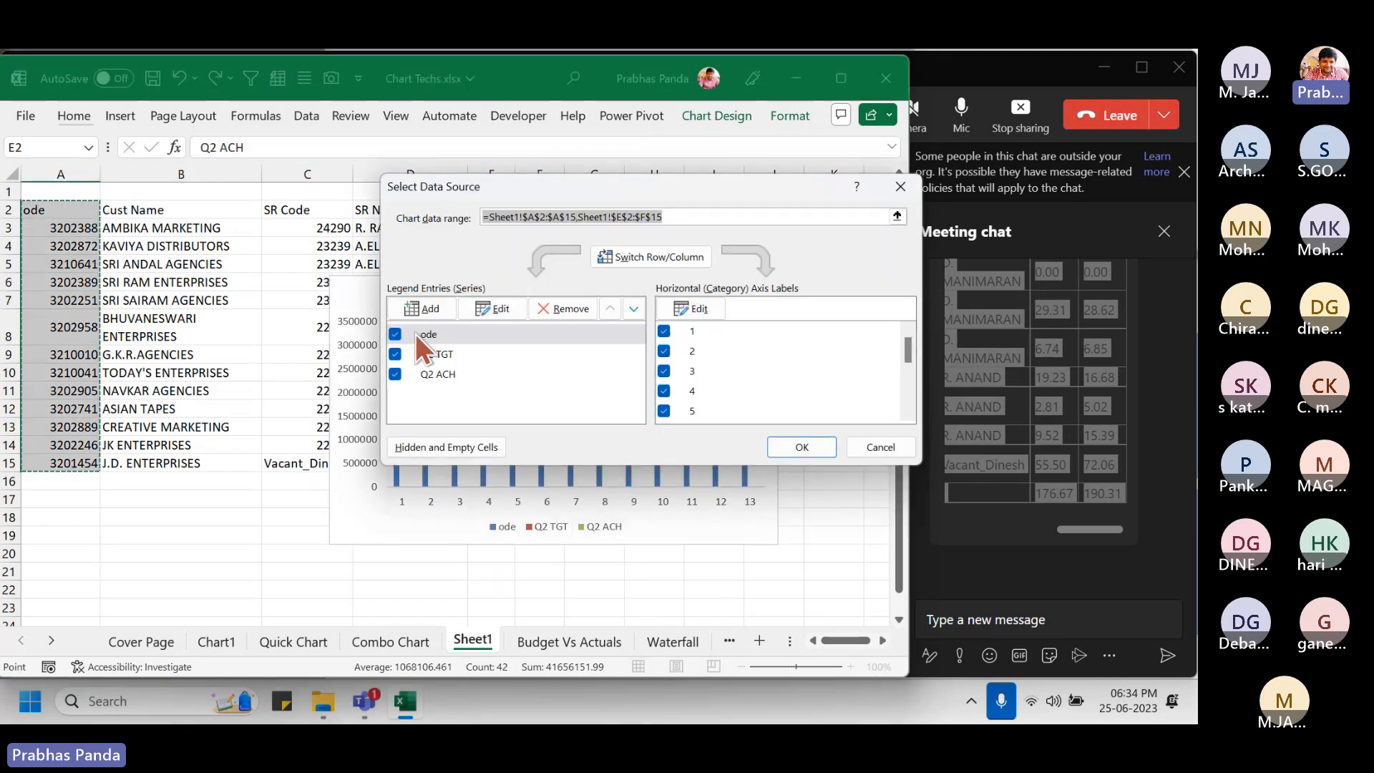
left_click(703, 306)
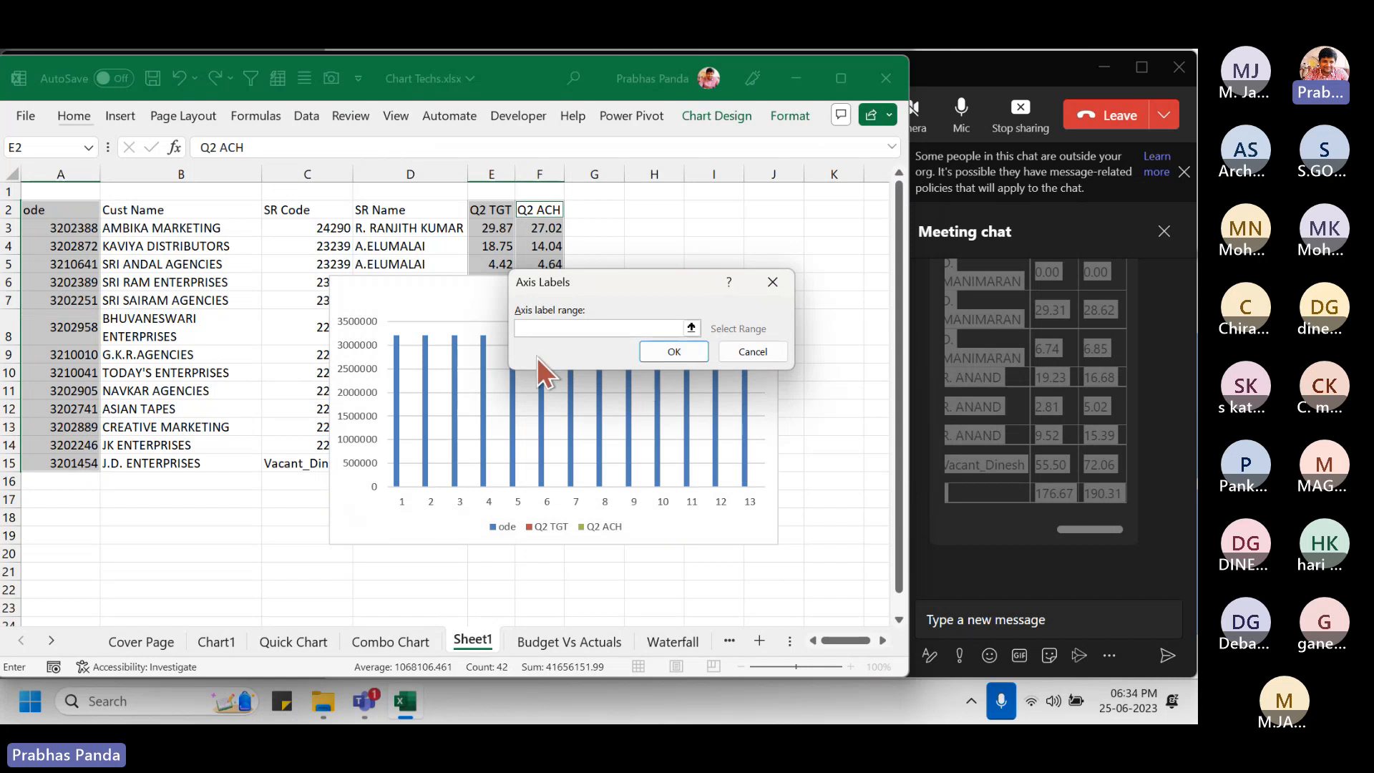
left_click_drag(75, 228, 69, 457)
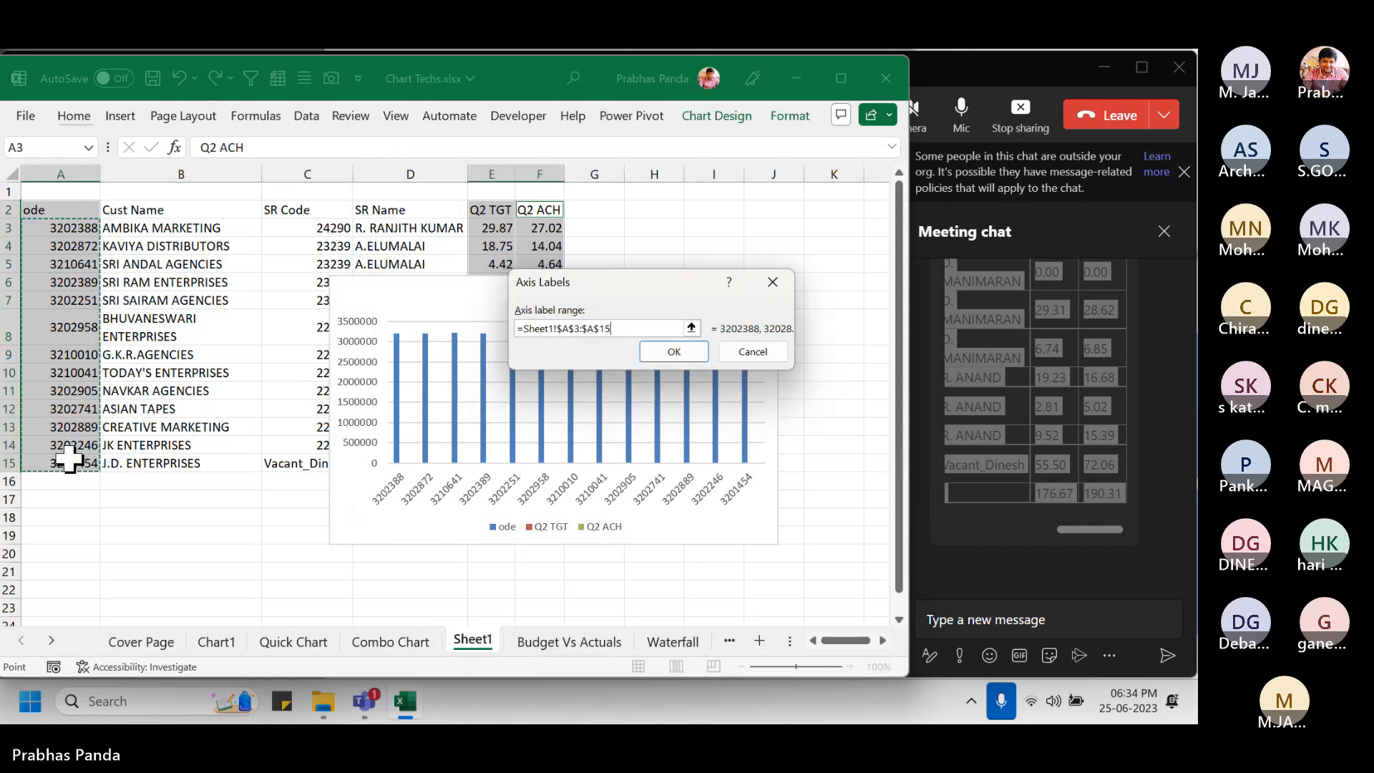
left_click(678, 355)
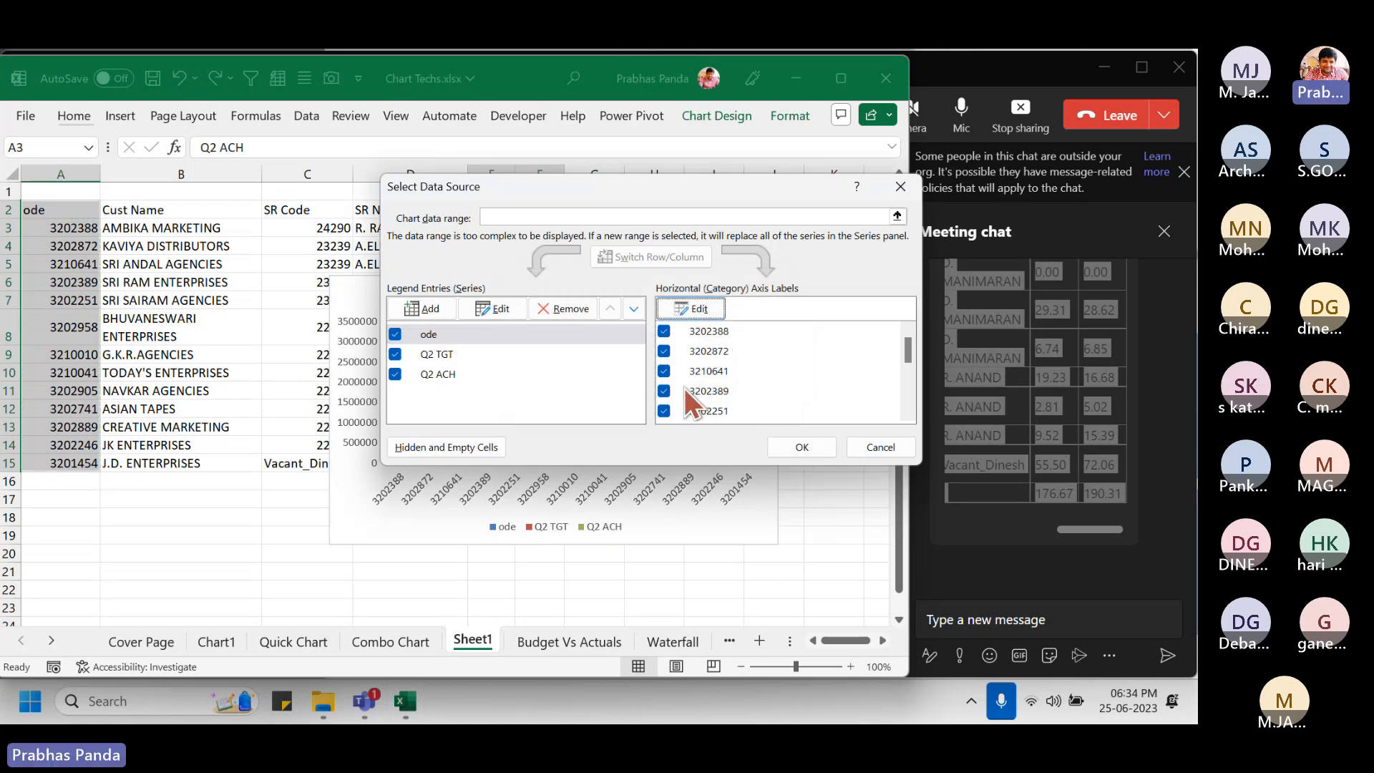
left_click(793, 448)
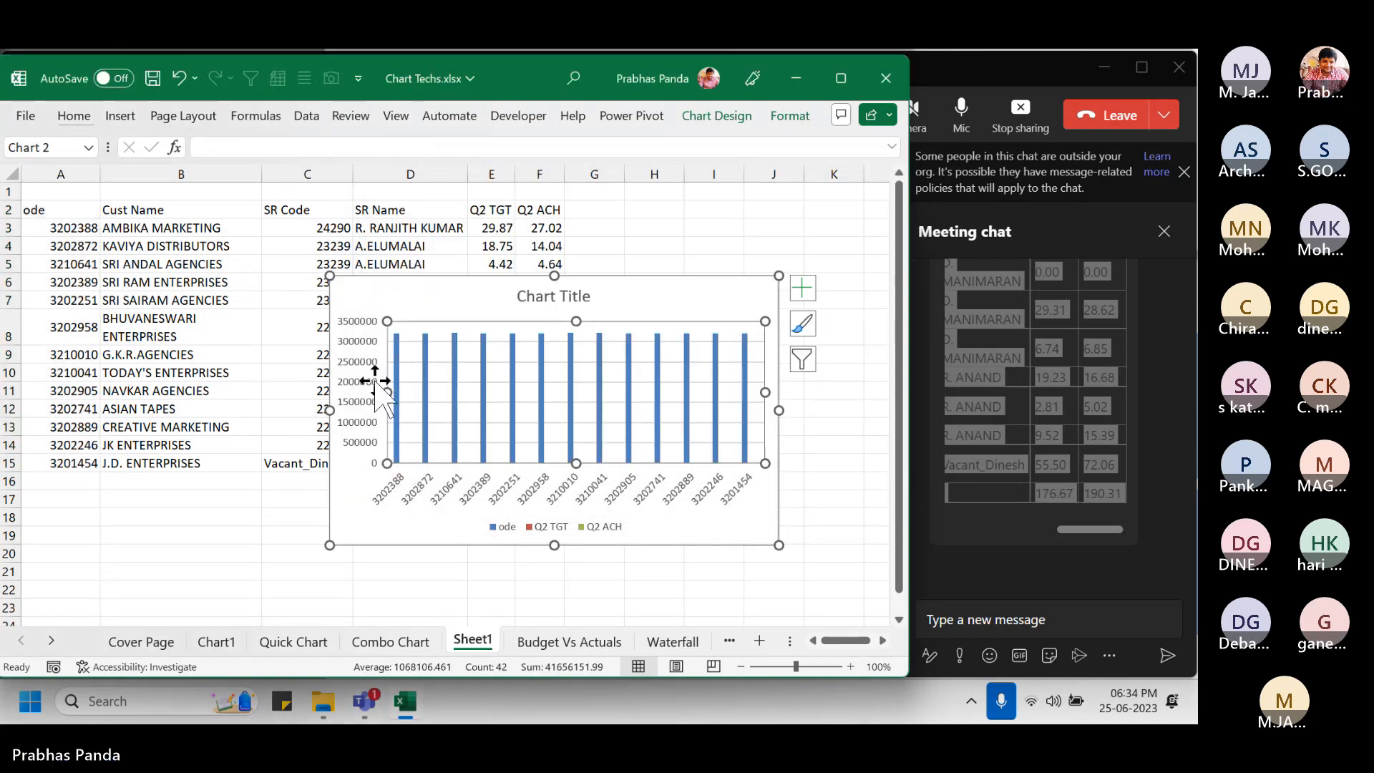
- Remove the ode series from the chart's data source, keeping Q2 TGT and Q2 ACH
left_click(493, 229)
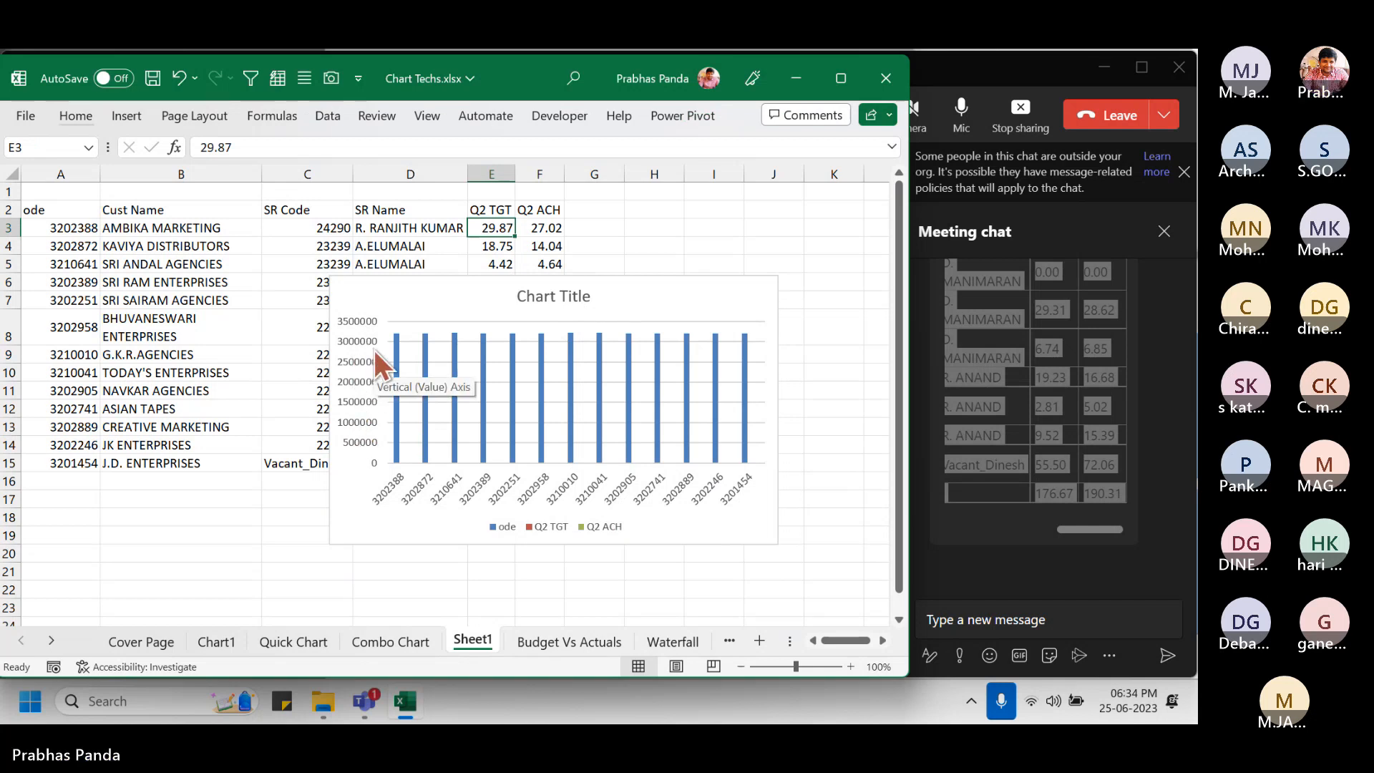
right_click(473, 384)
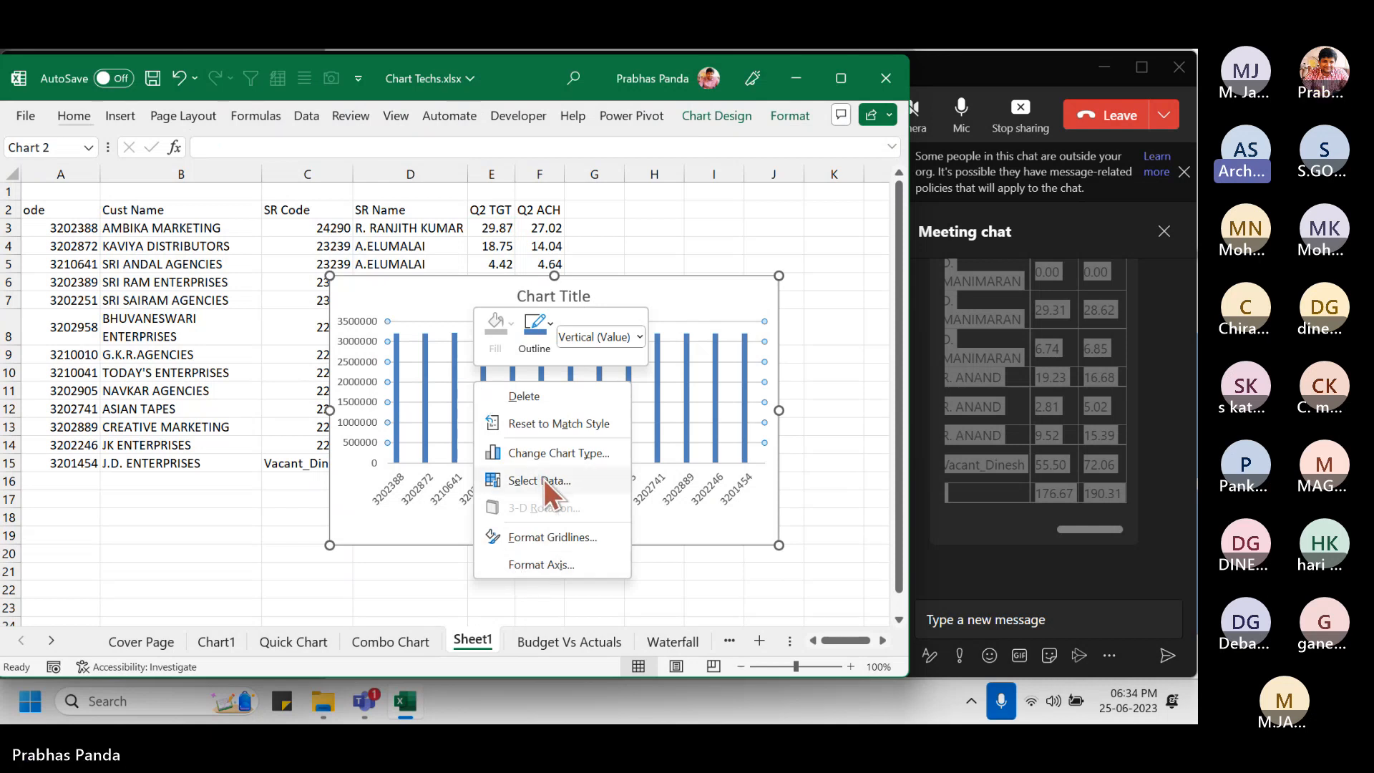
left_click(541, 480)
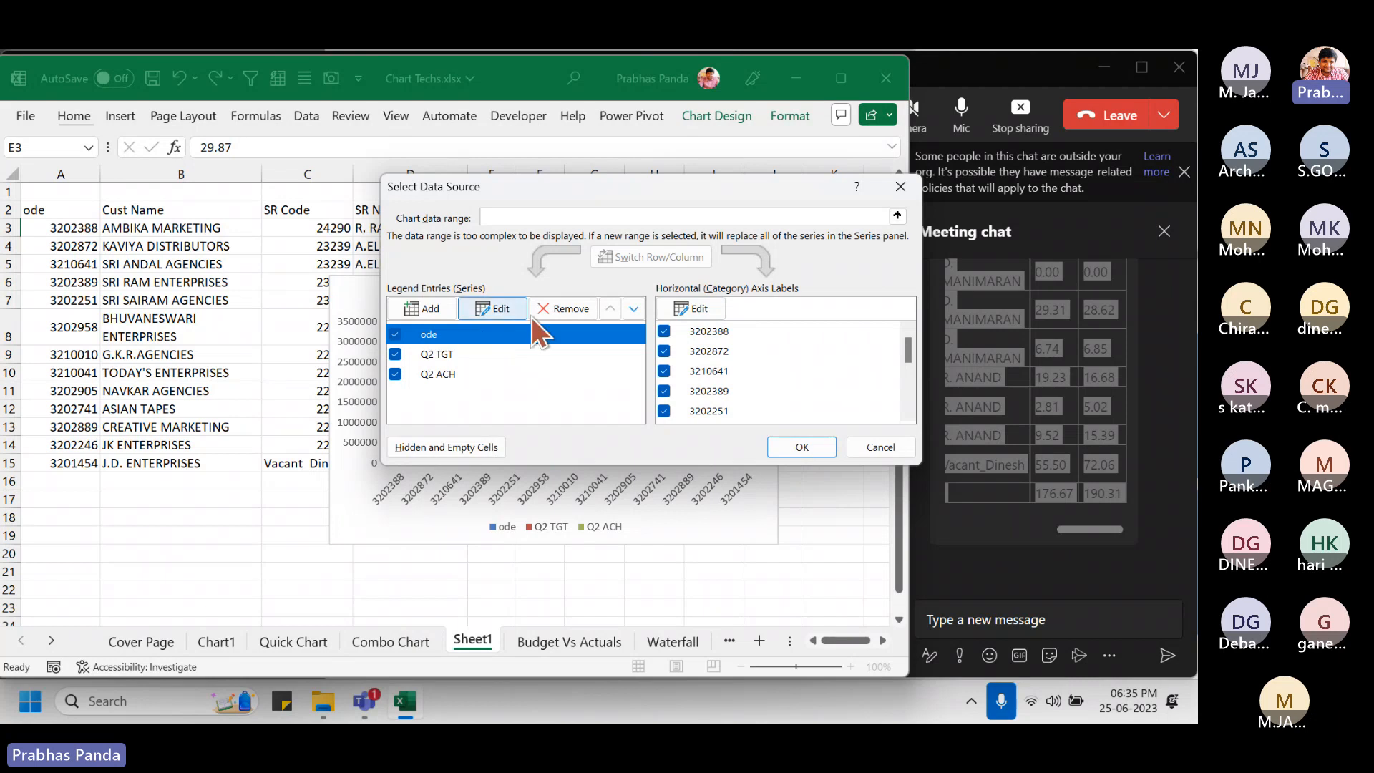
left_click(562, 309)
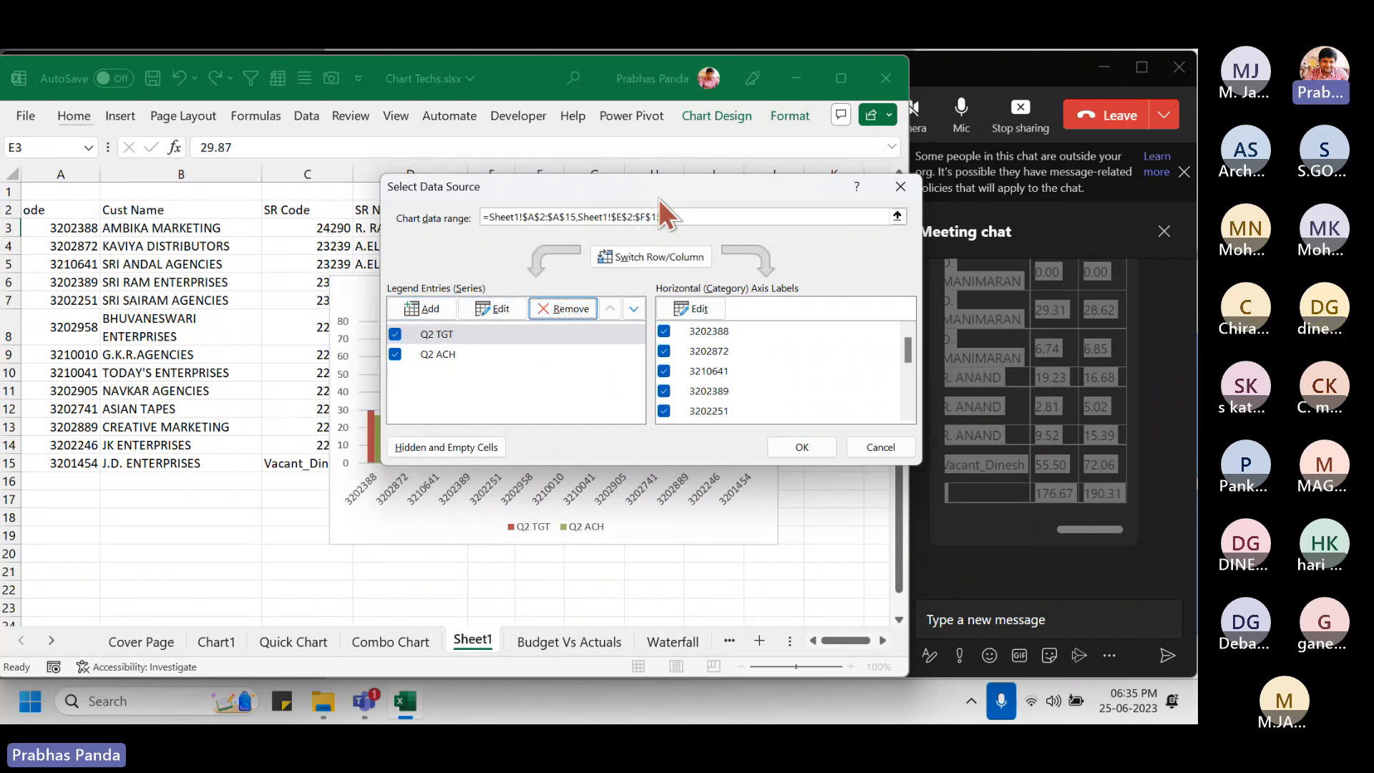
- Compare the chart and the source table with the data source settings, and accept the settings
left_click_drag(659, 195, 442, 547)
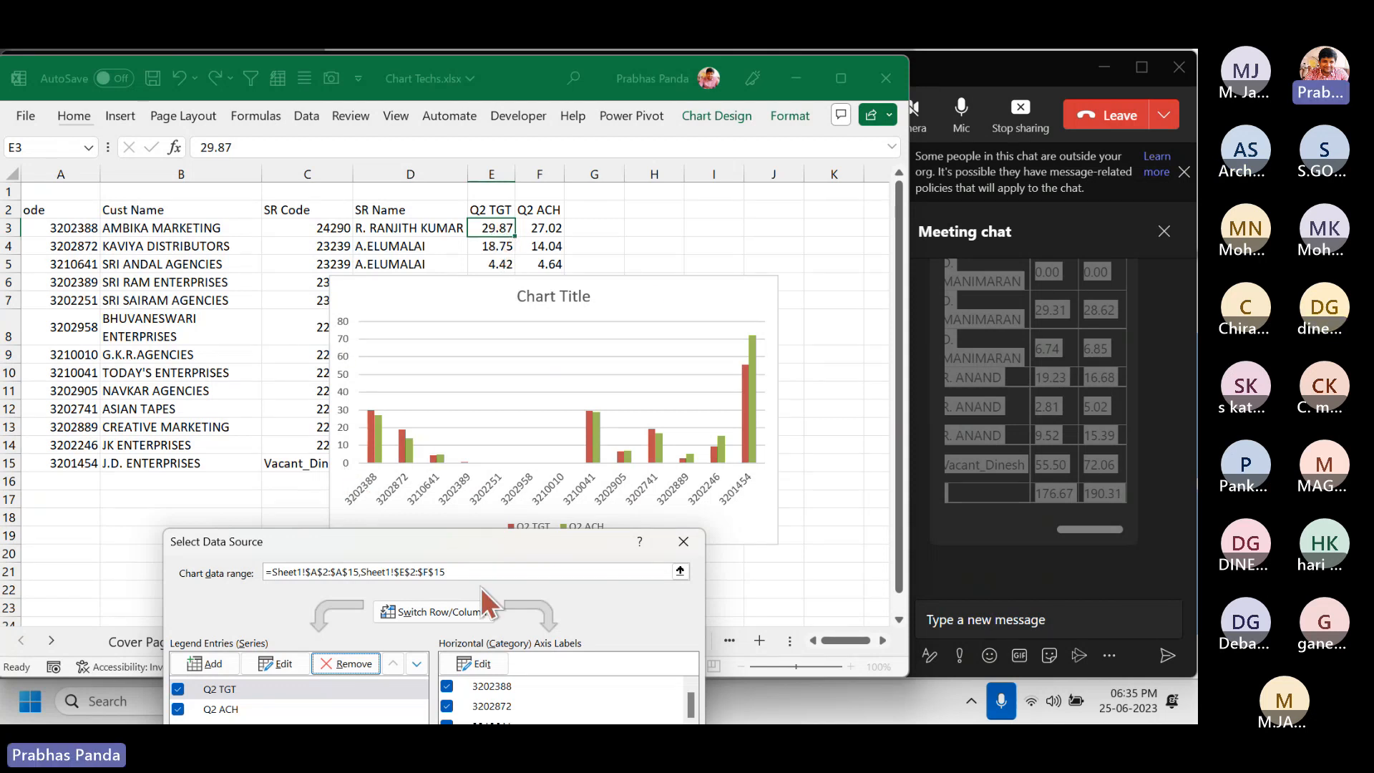
left_click_drag(477, 541, 449, 255)
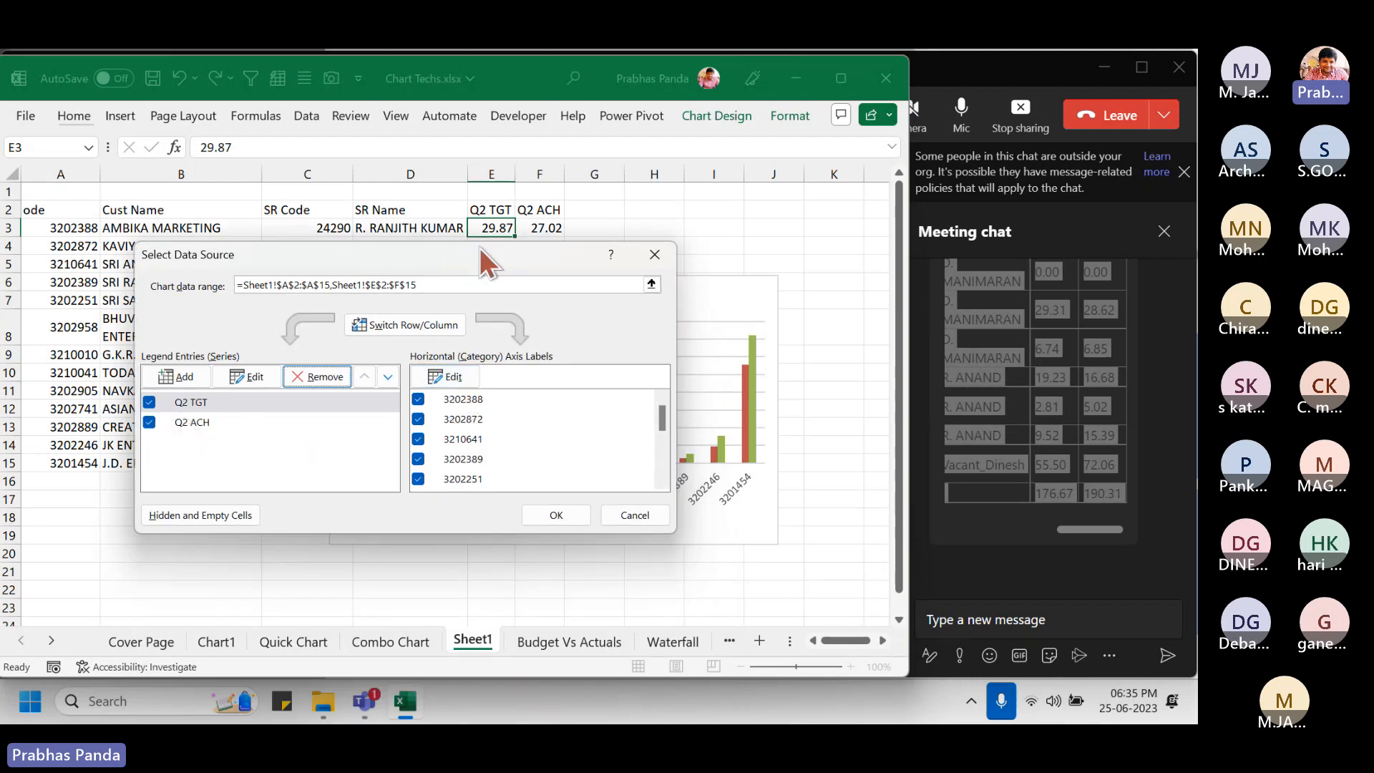
left_click_drag(481, 256, 435, 570)
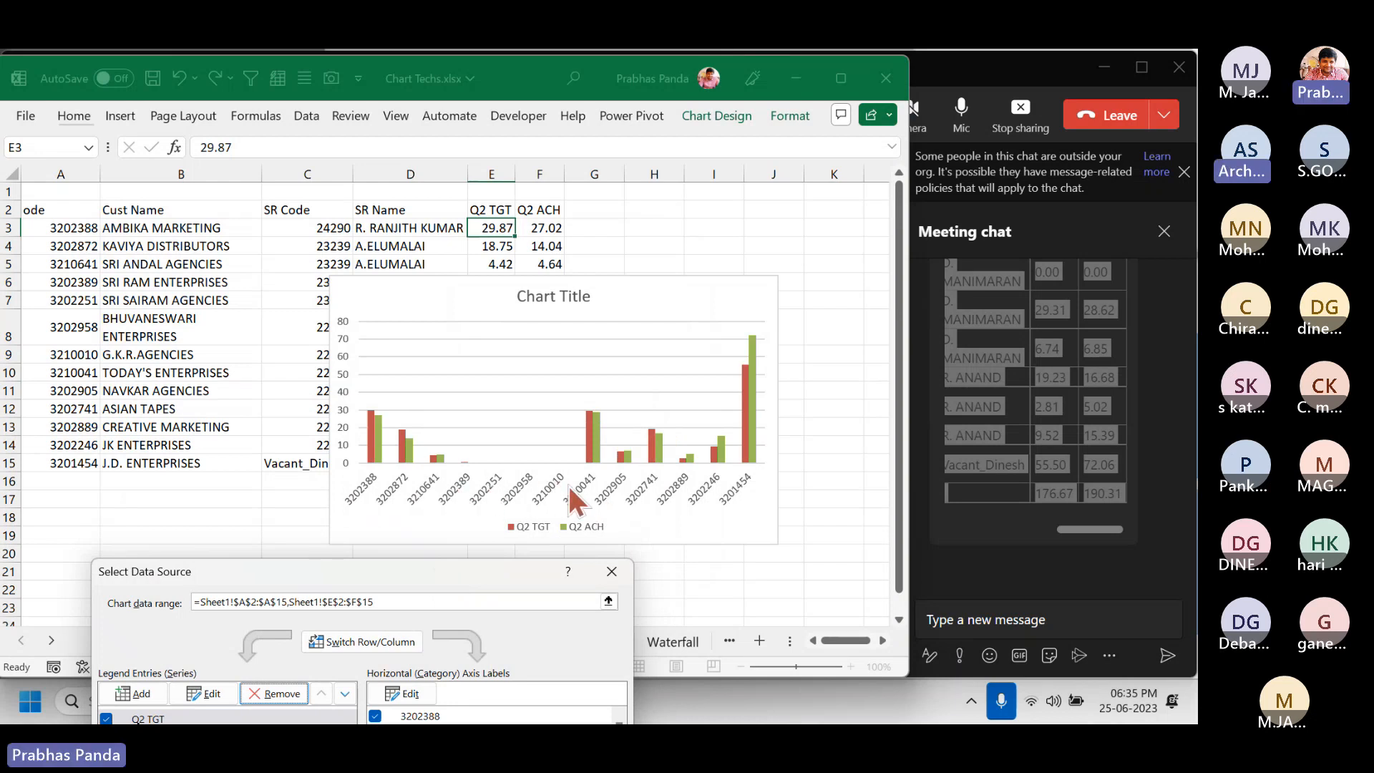
left_click_drag(434, 565, 480, 508)
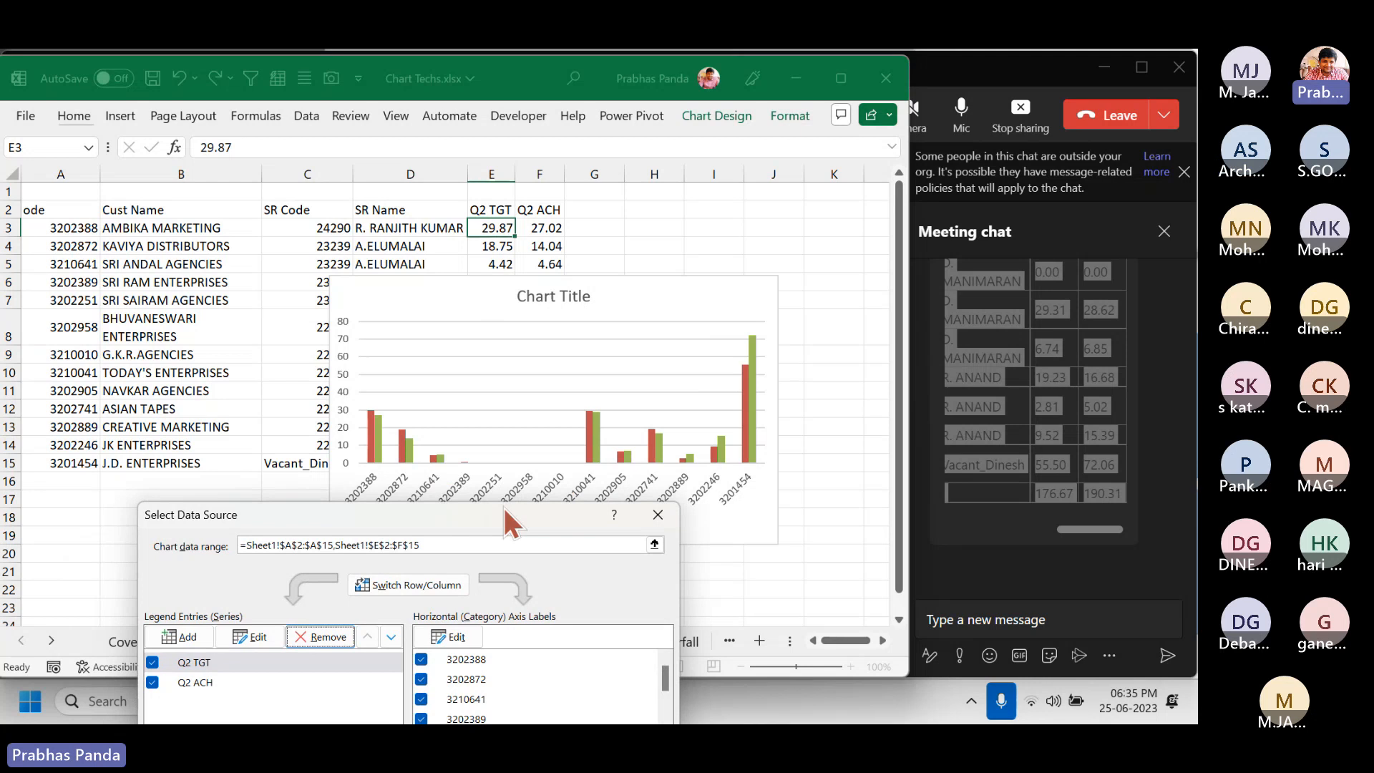
left_click_drag(502, 504, 556, 198)
left_click(243, 356)
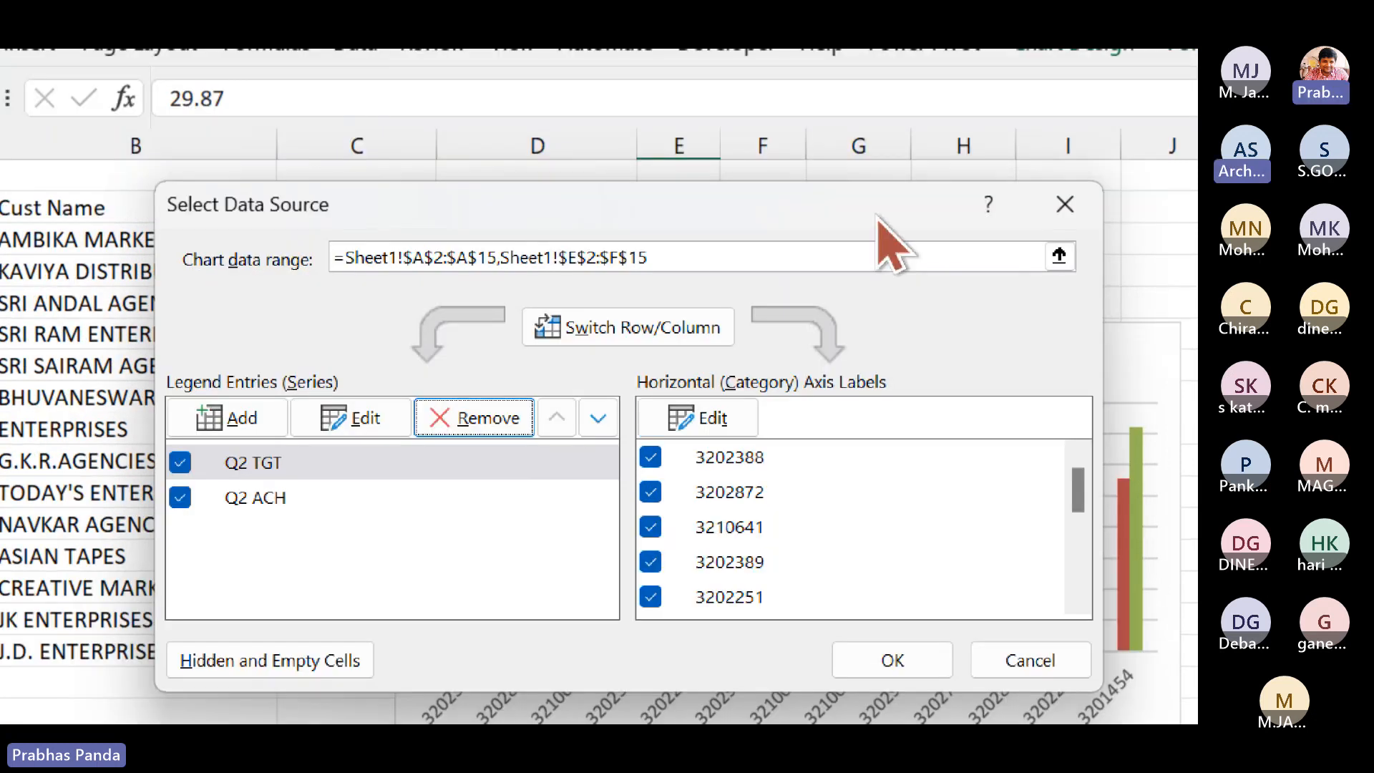
left_click_drag(873, 91, 677, 464)
left_click_drag(682, 588, 618, 641)
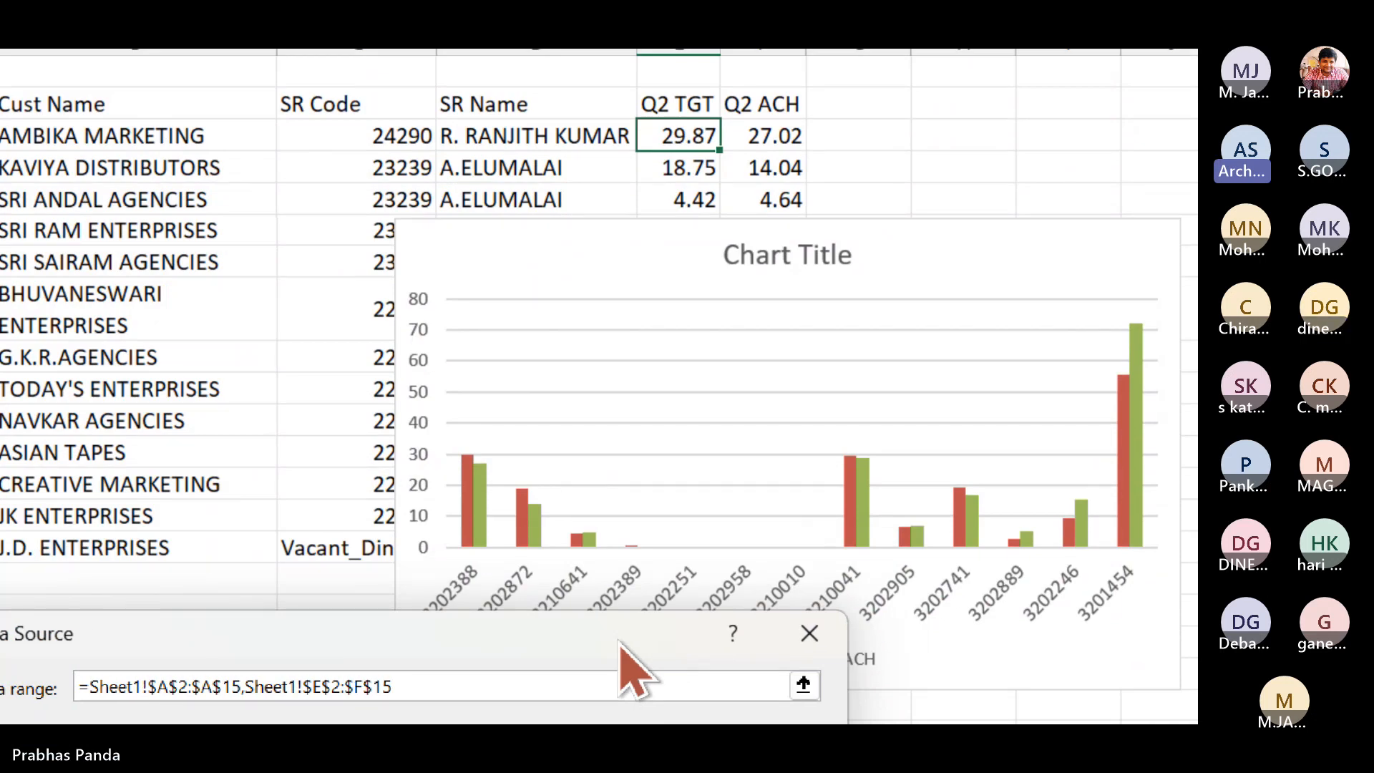
left_click_drag(619, 641, 821, 641)
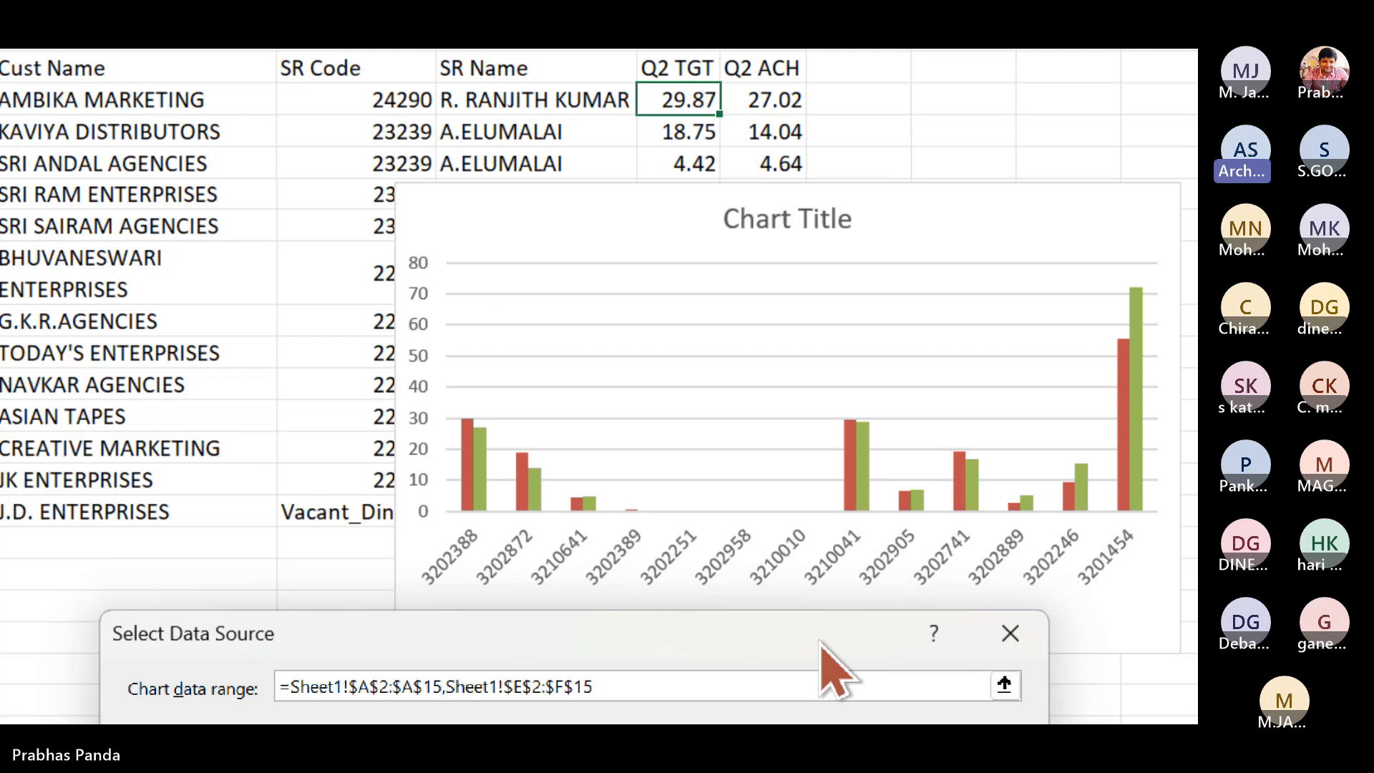
left_click_drag(821, 641, 969, 282)
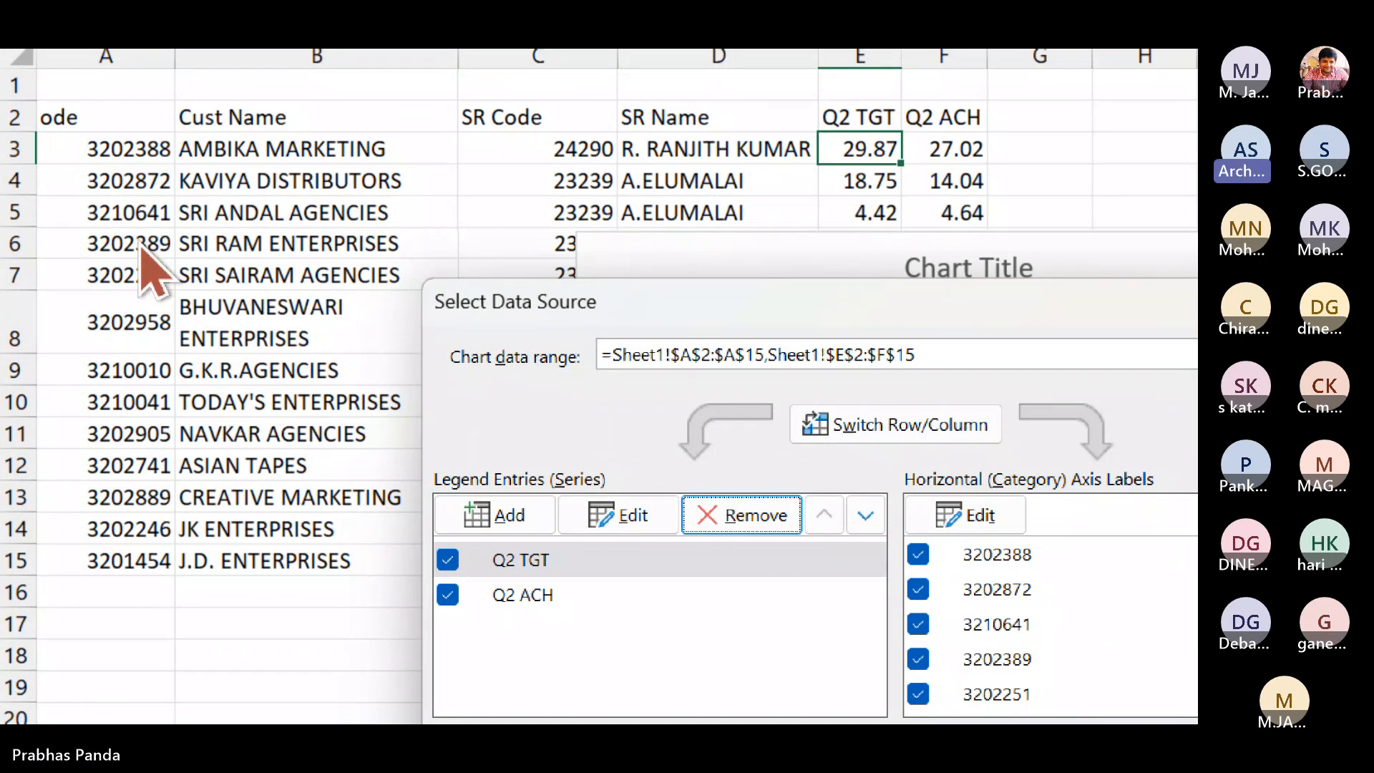
left_click_drag(895, 309, 700, 138)
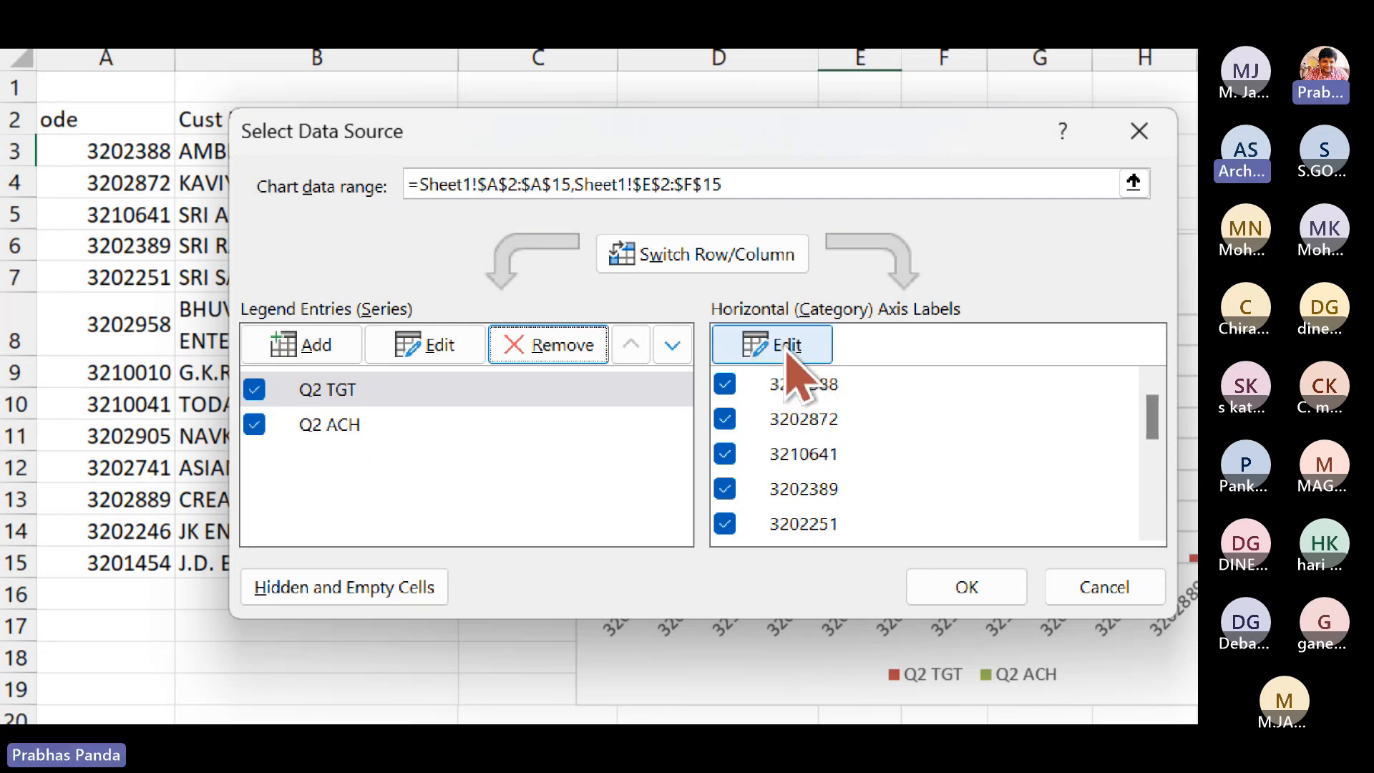
left_click(992, 589)
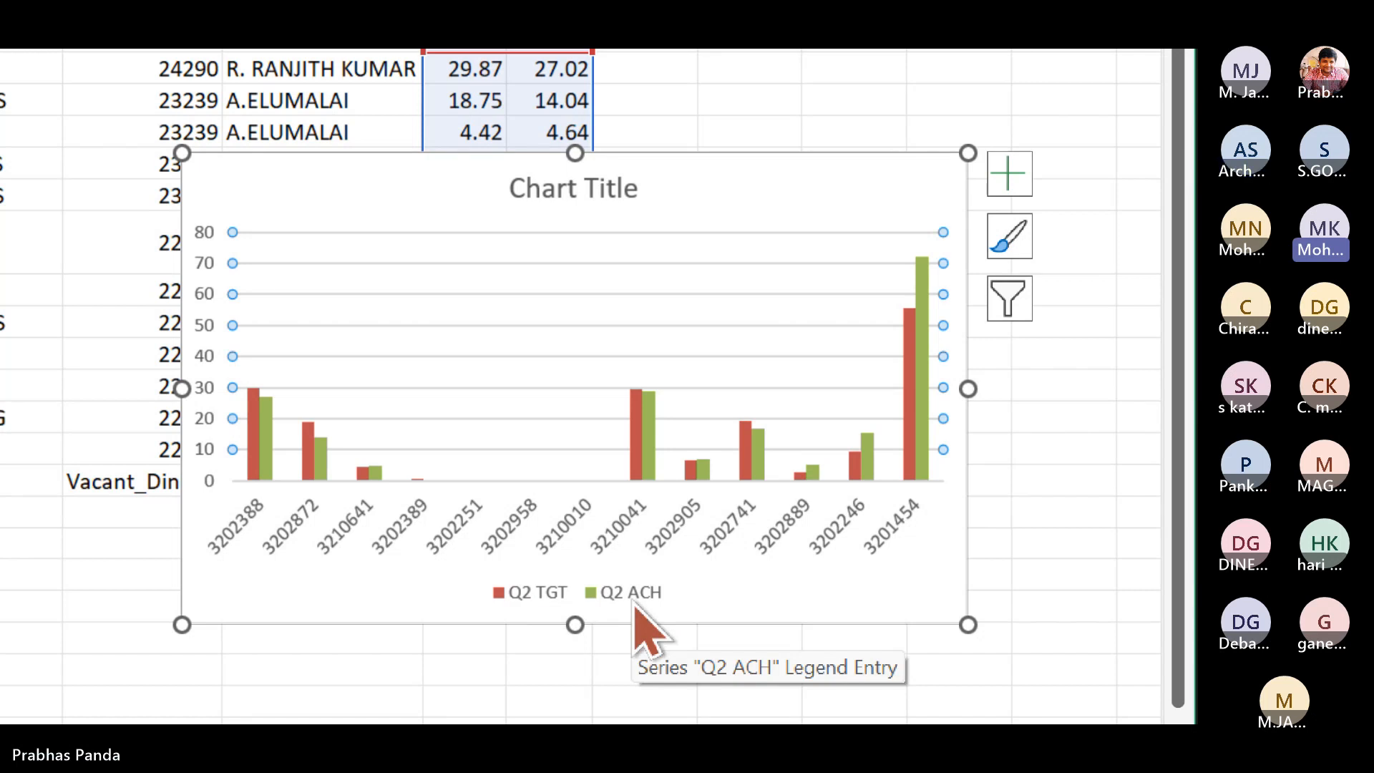
- Move the chart up and to the right, just below the table's first data row
scroll(601, 175, "up", 1)
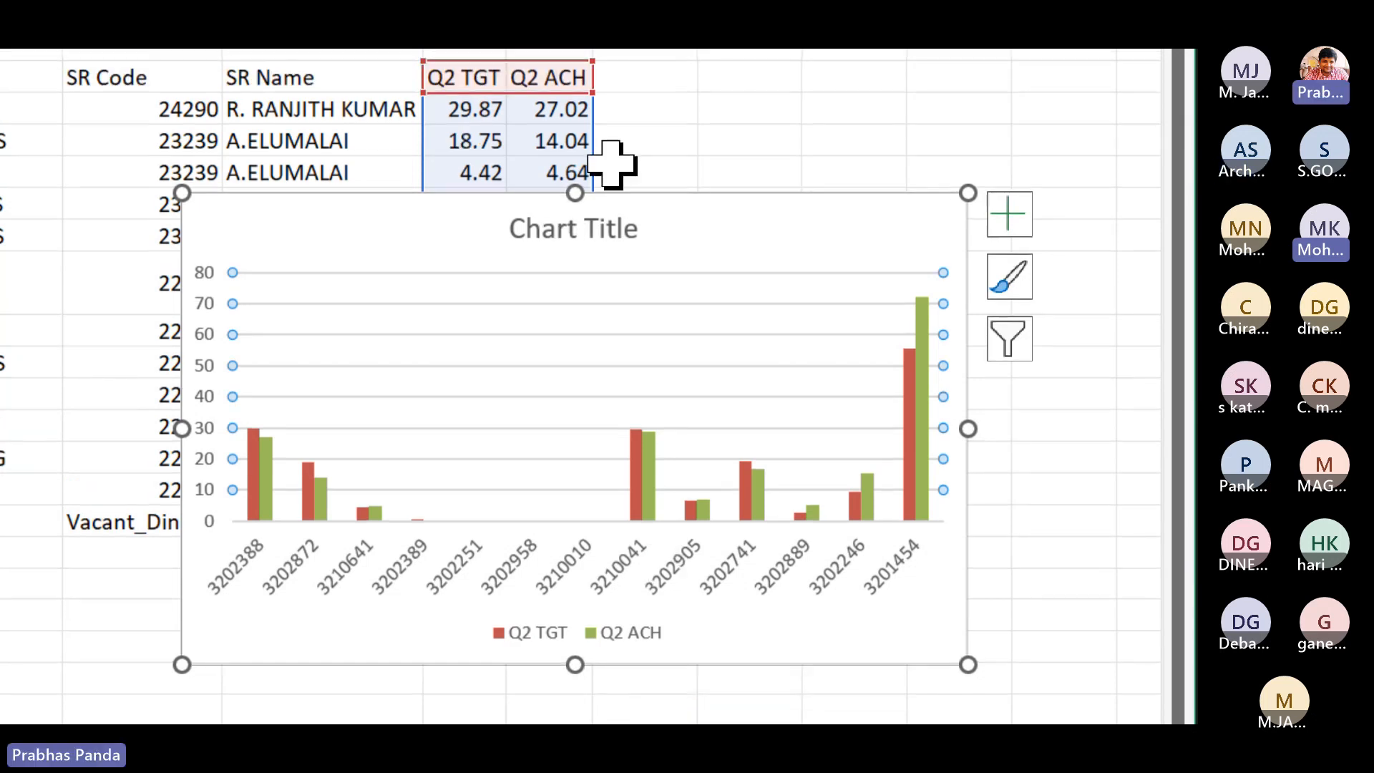
scroll(453, 148, "up", 2)
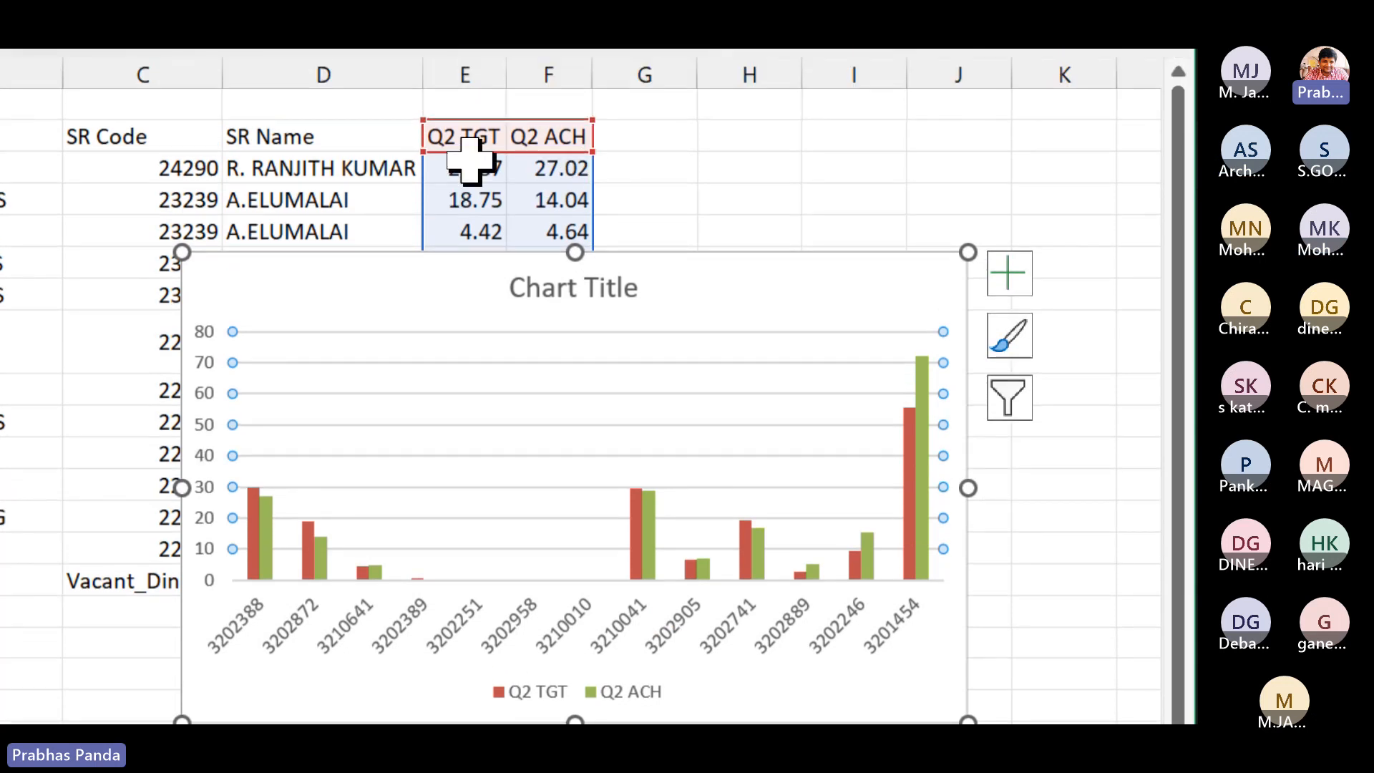
scroll(551, 154, "up", 1)
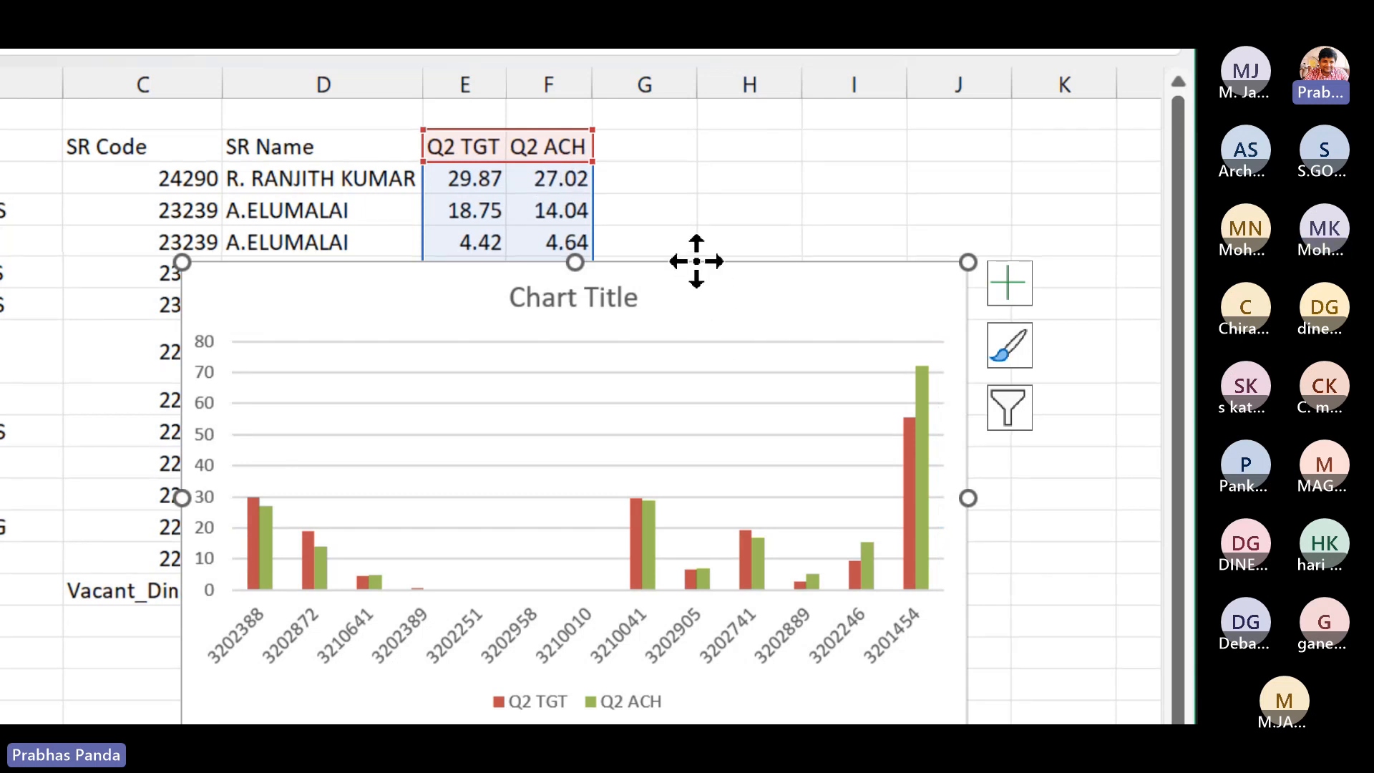
left_click_drag(696, 264, 756, 139)
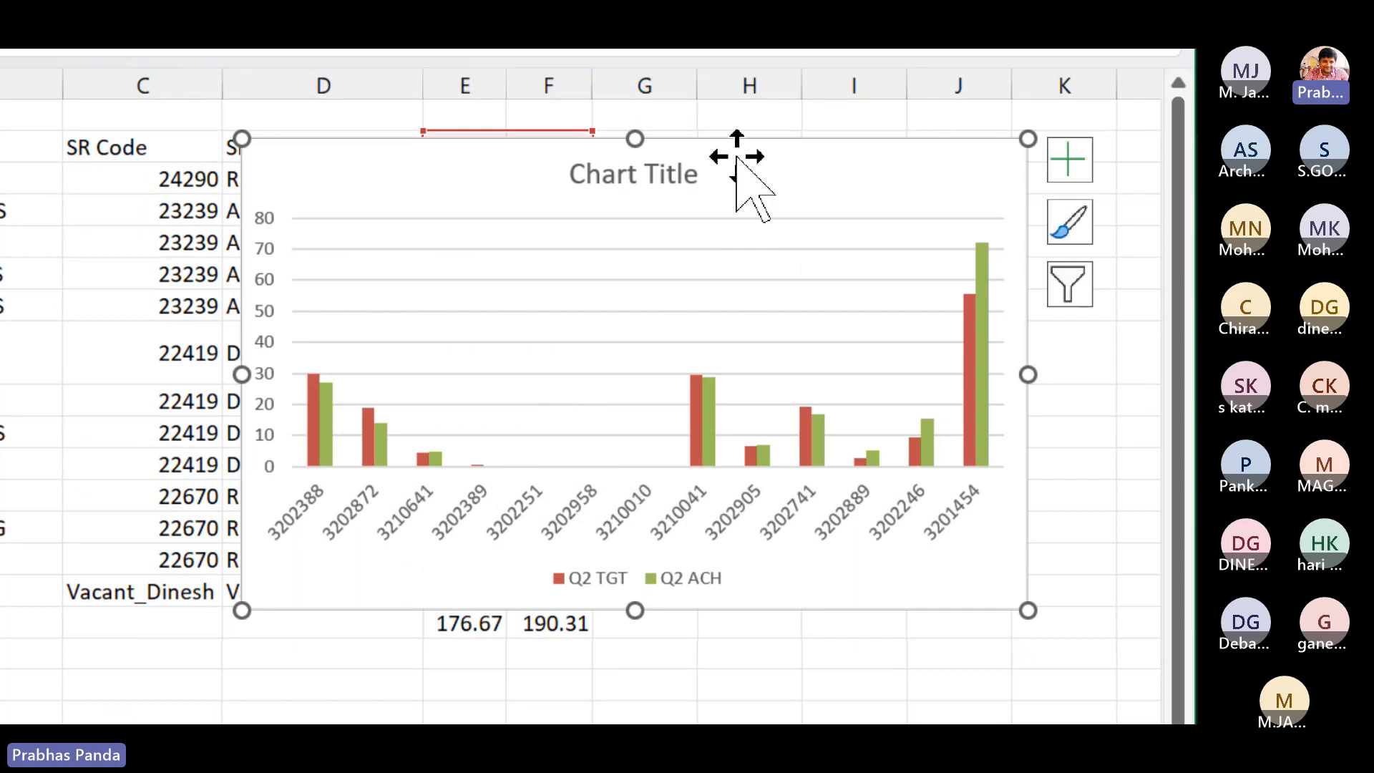
left_click_drag(739, 140, 807, 206)
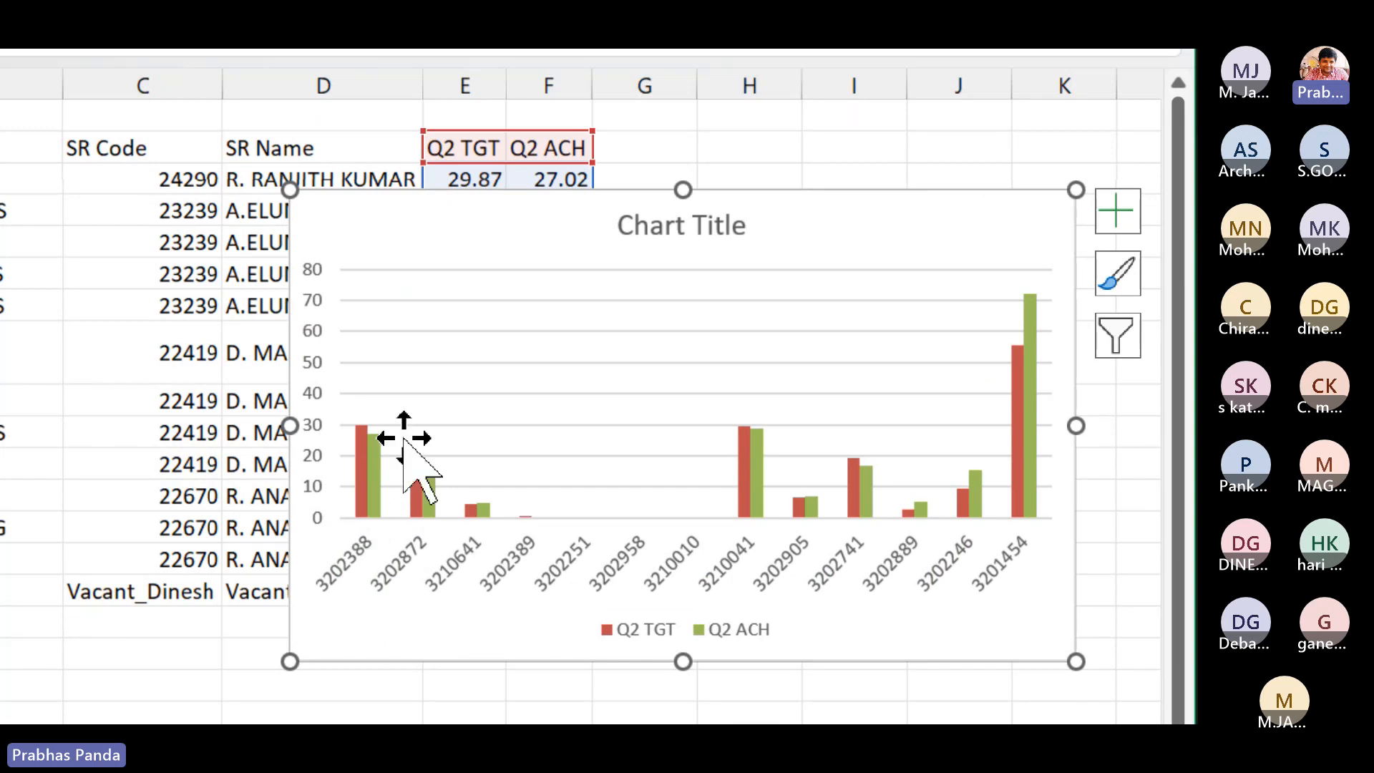
- Change the chart to a custom Combo with Q2 TGT as Line with Markers and Q2 ACH as Clustered Column
mouse_move(413, 481)
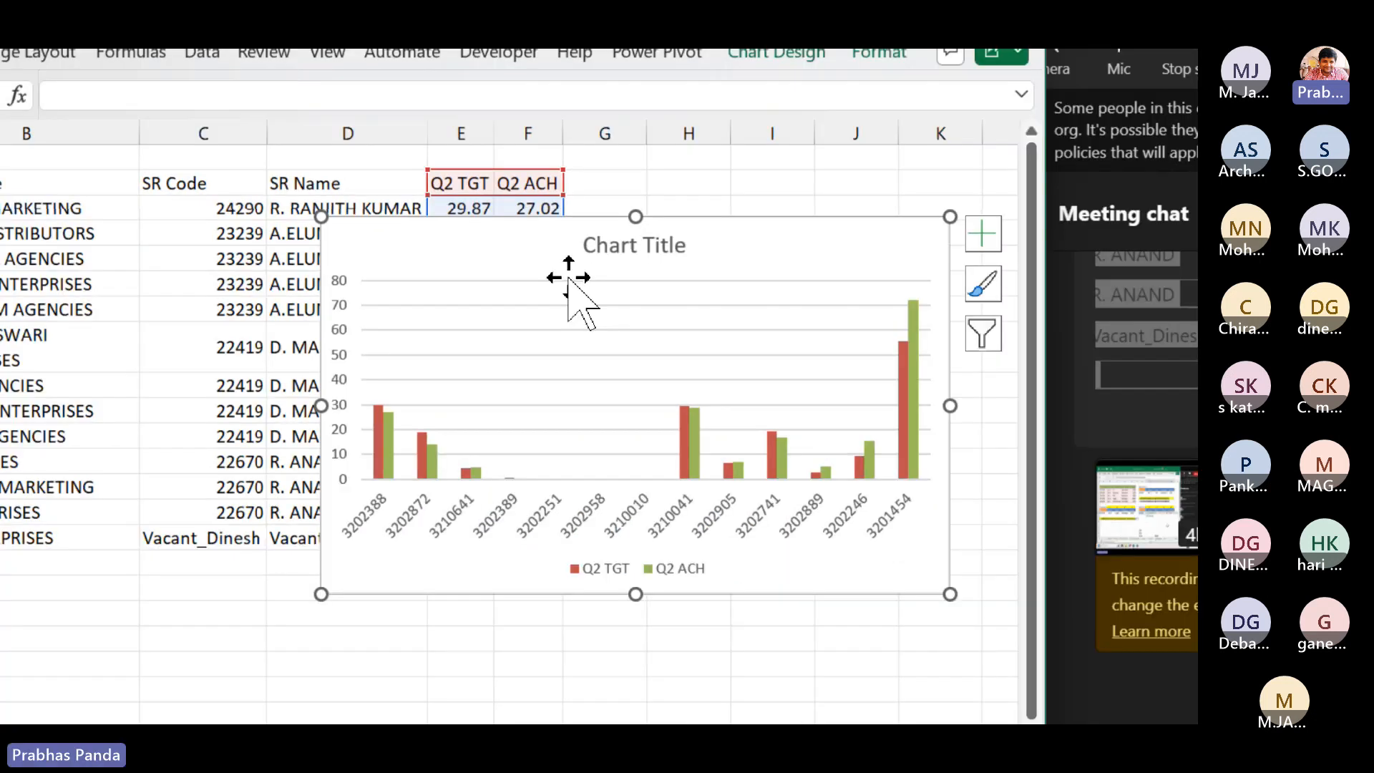
right_click(569, 279)
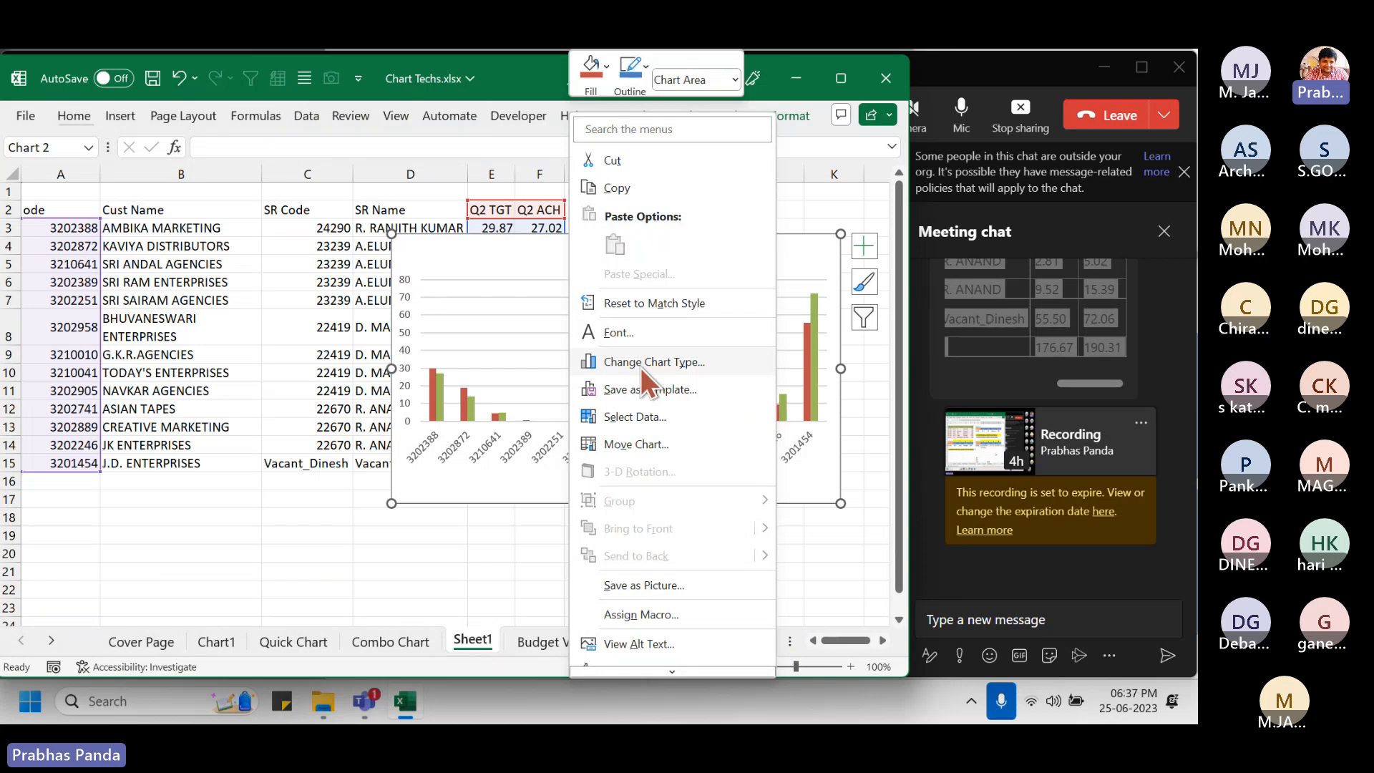
left_click(641, 368)
left_click(247, 576)
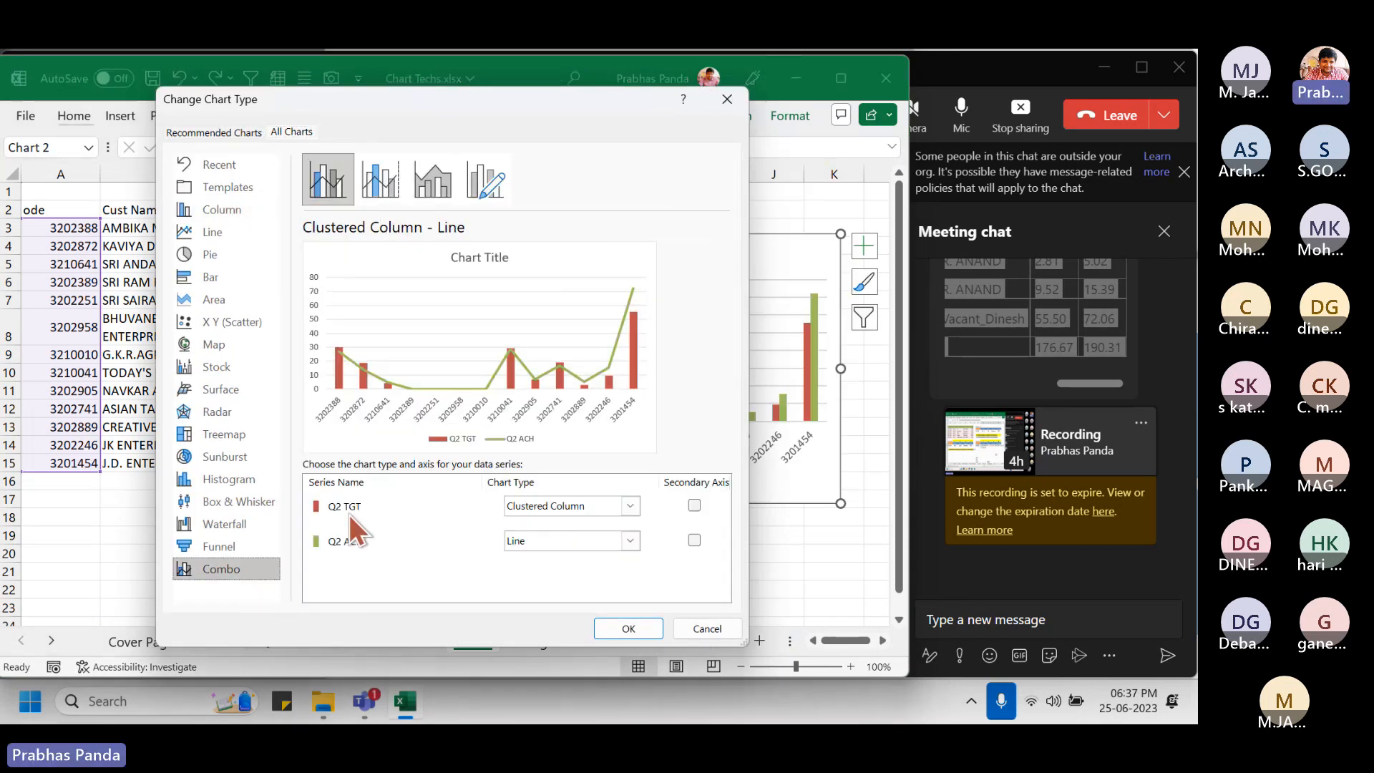
left_click(528, 500)
left_click(680, 332)
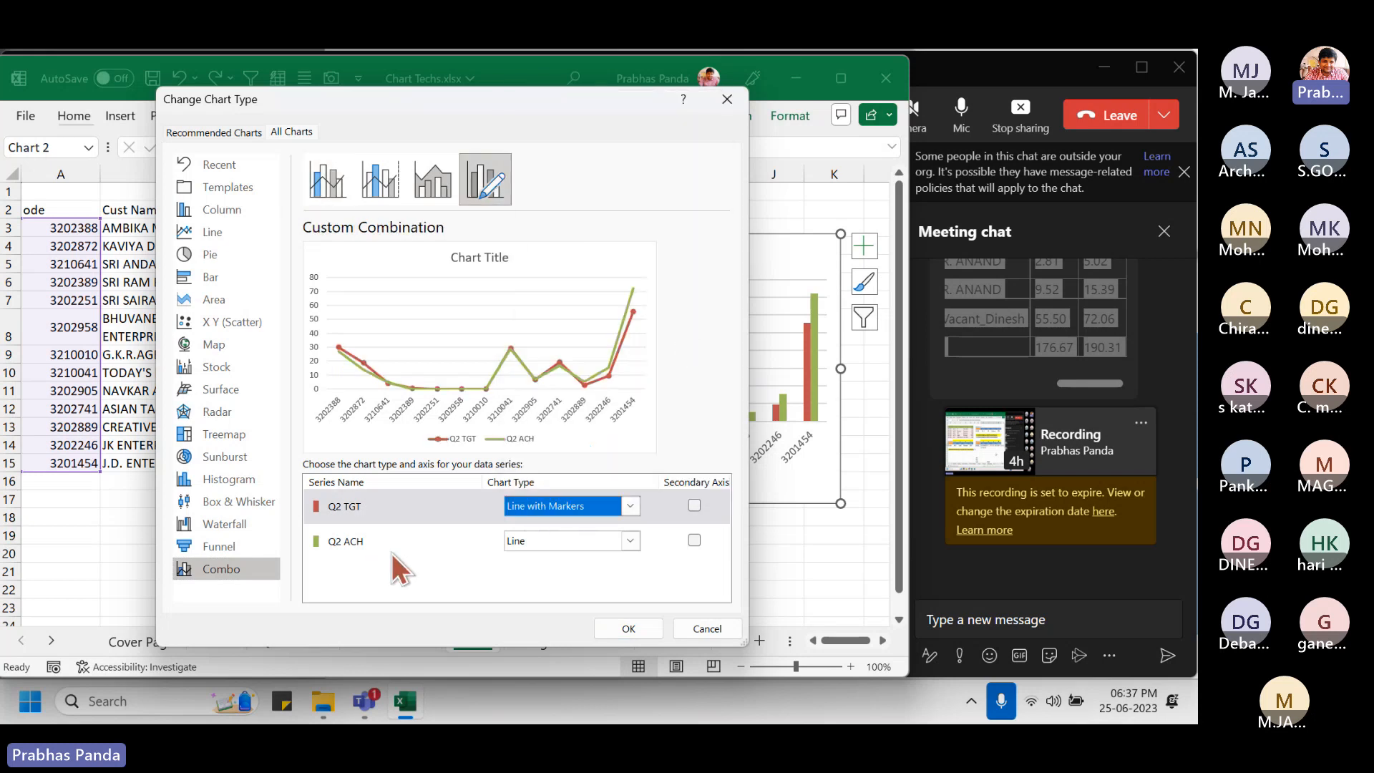
left_click(523, 541)
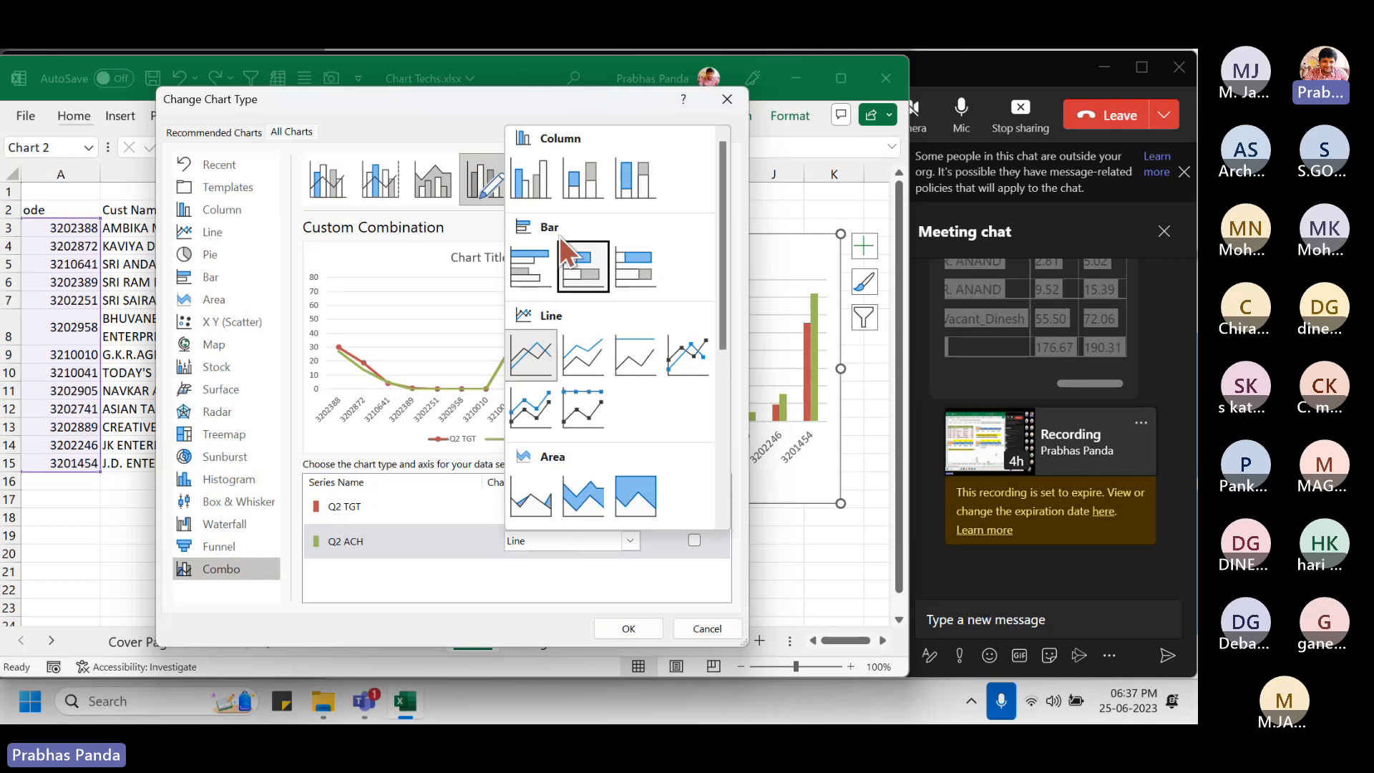
left_click(534, 188)
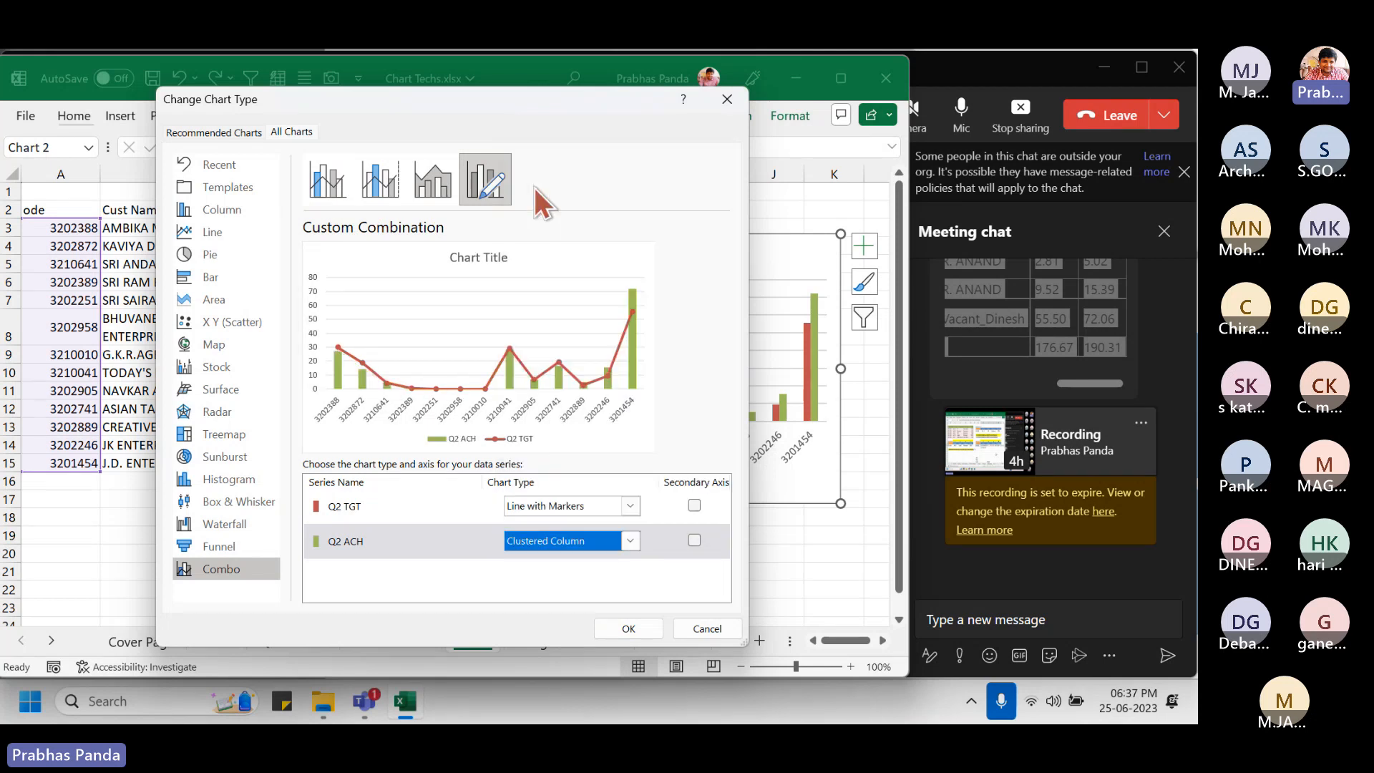
left_click(644, 629)
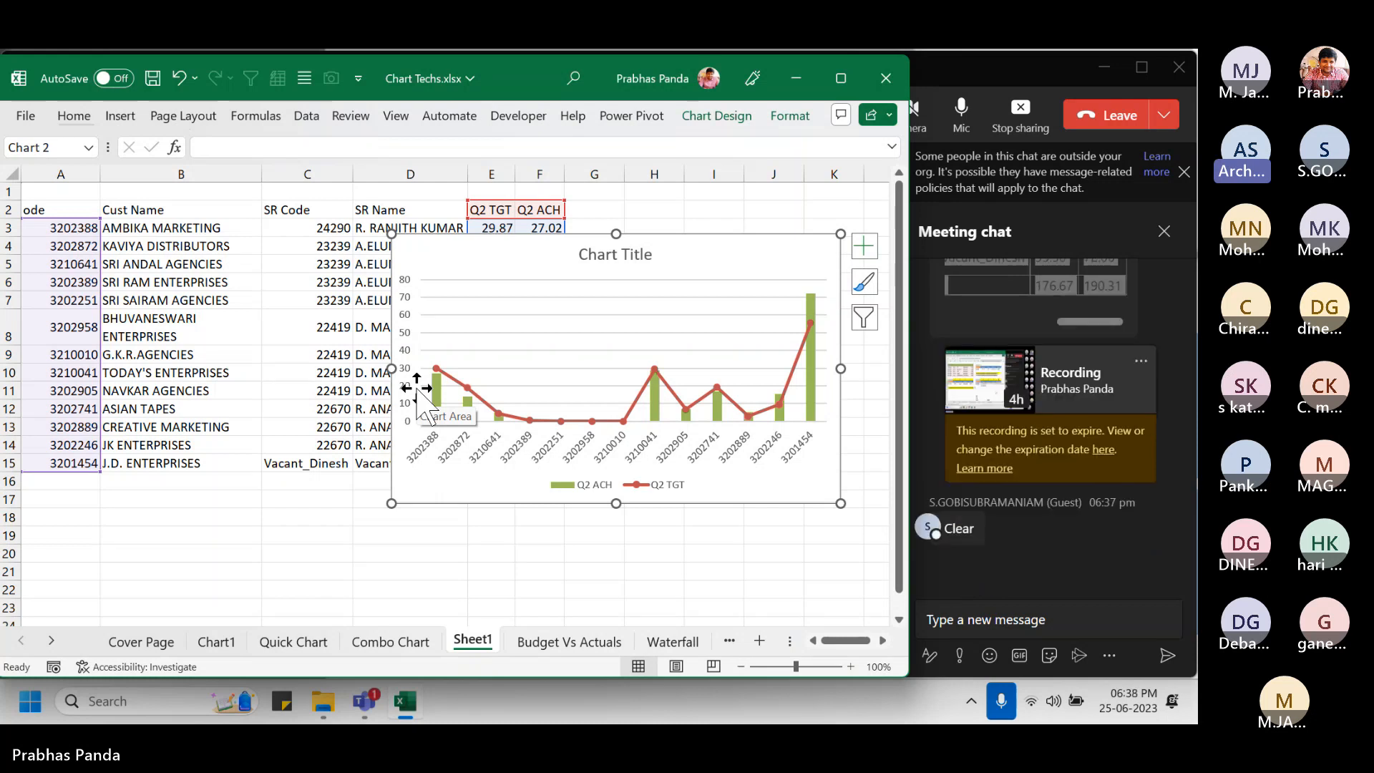
left_click(973, 81)
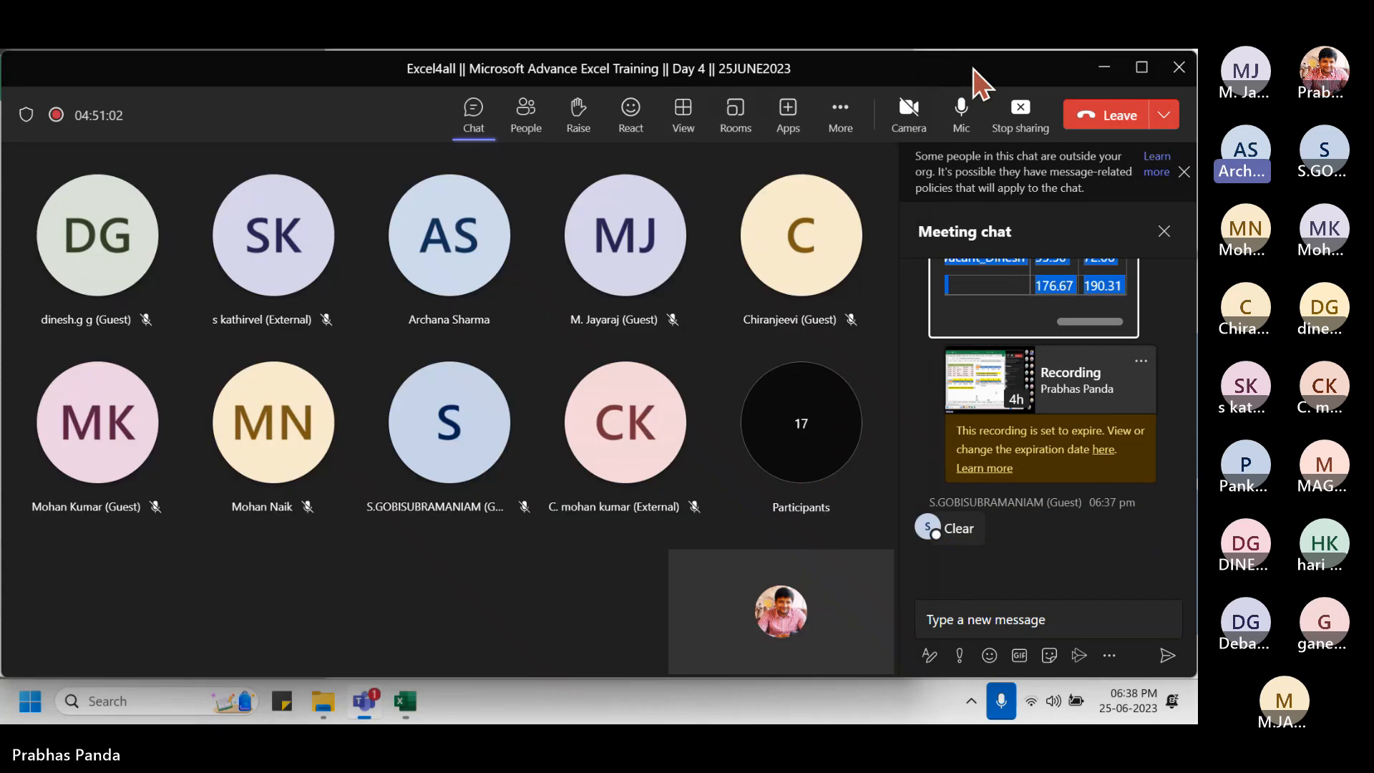
left_click(834, 113)
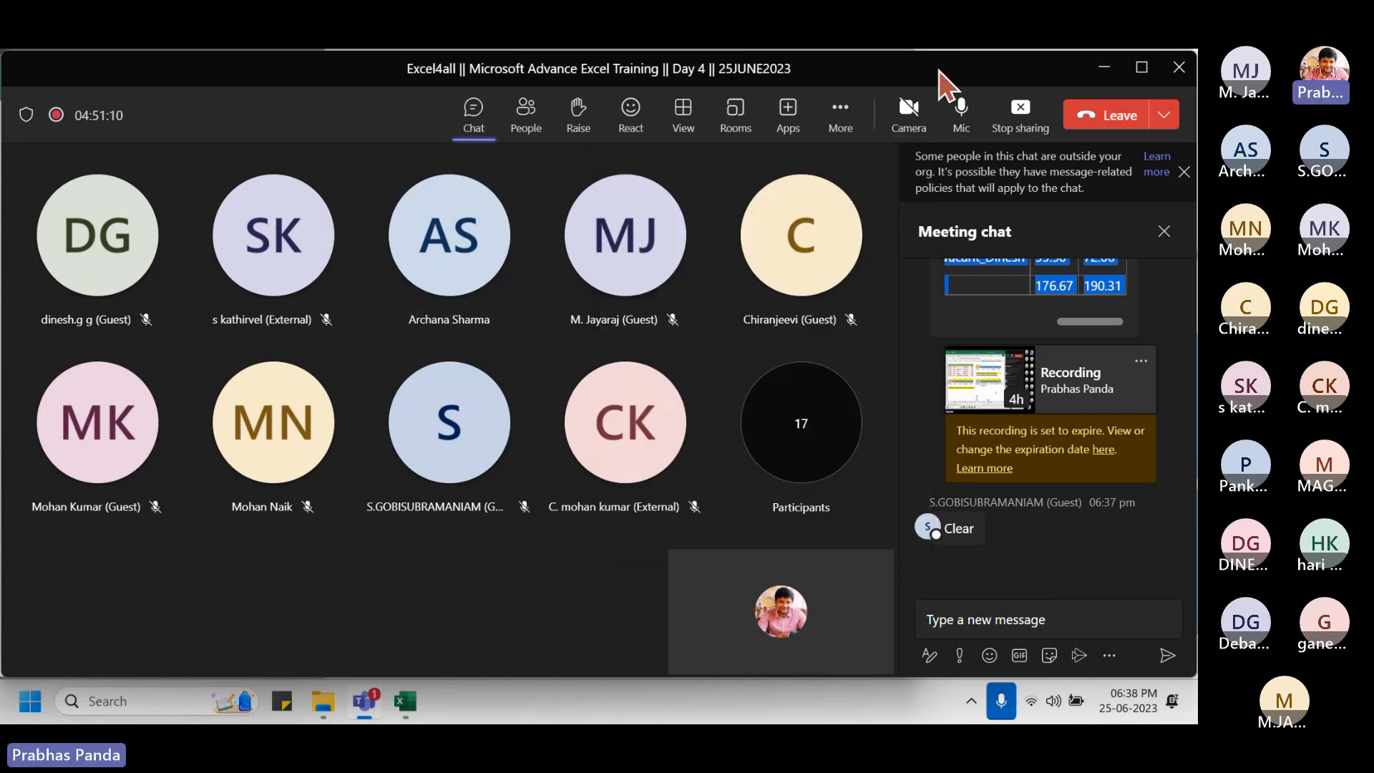
left_click(848, 122)
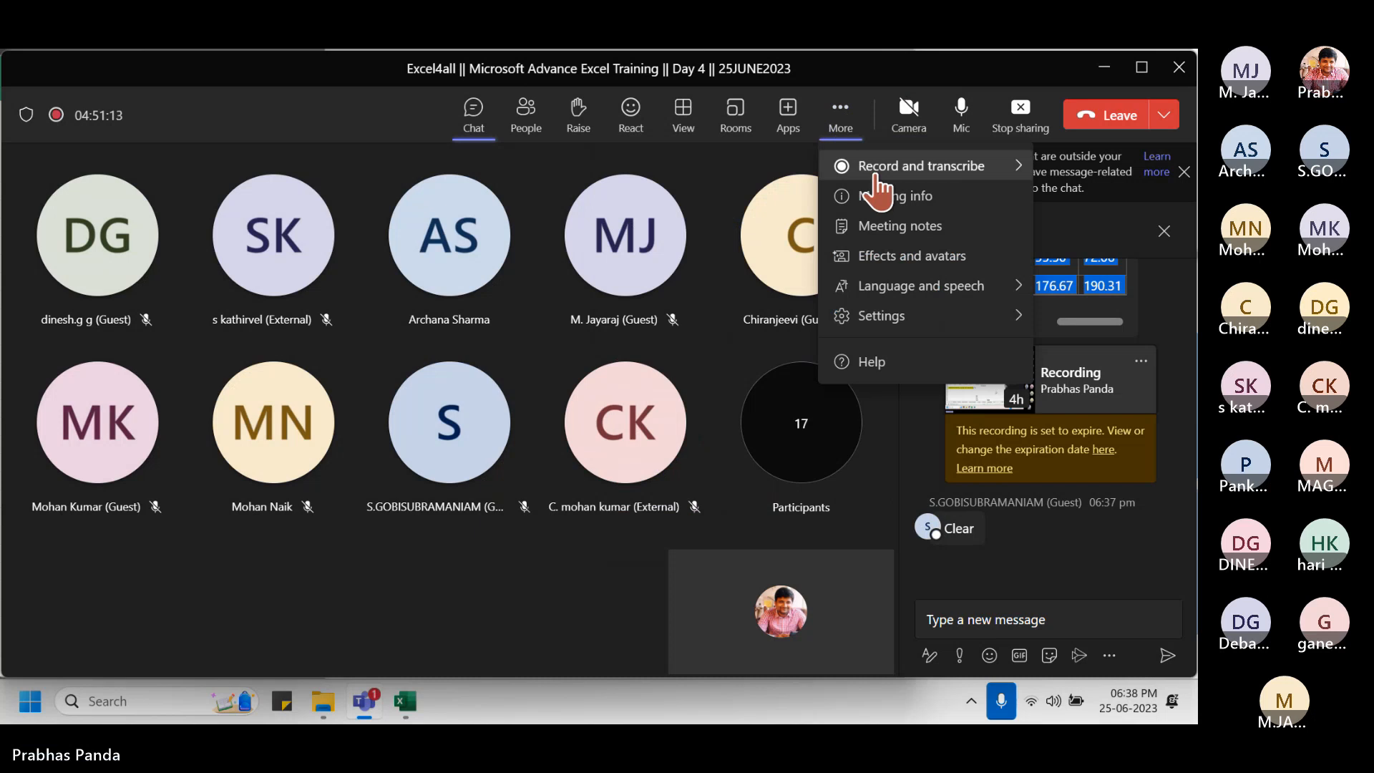
mouse_move(845, 169)
left_click(273, 104)
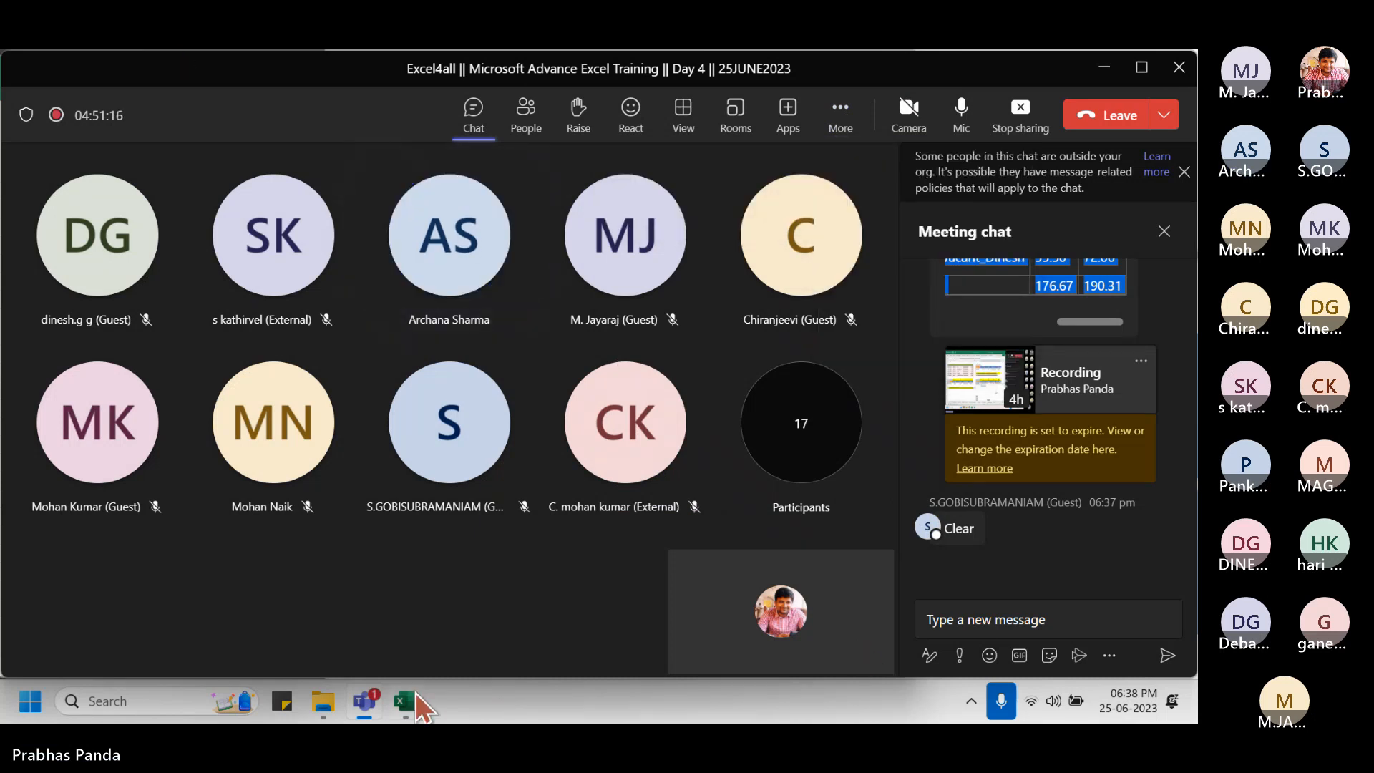
left_click(411, 700)
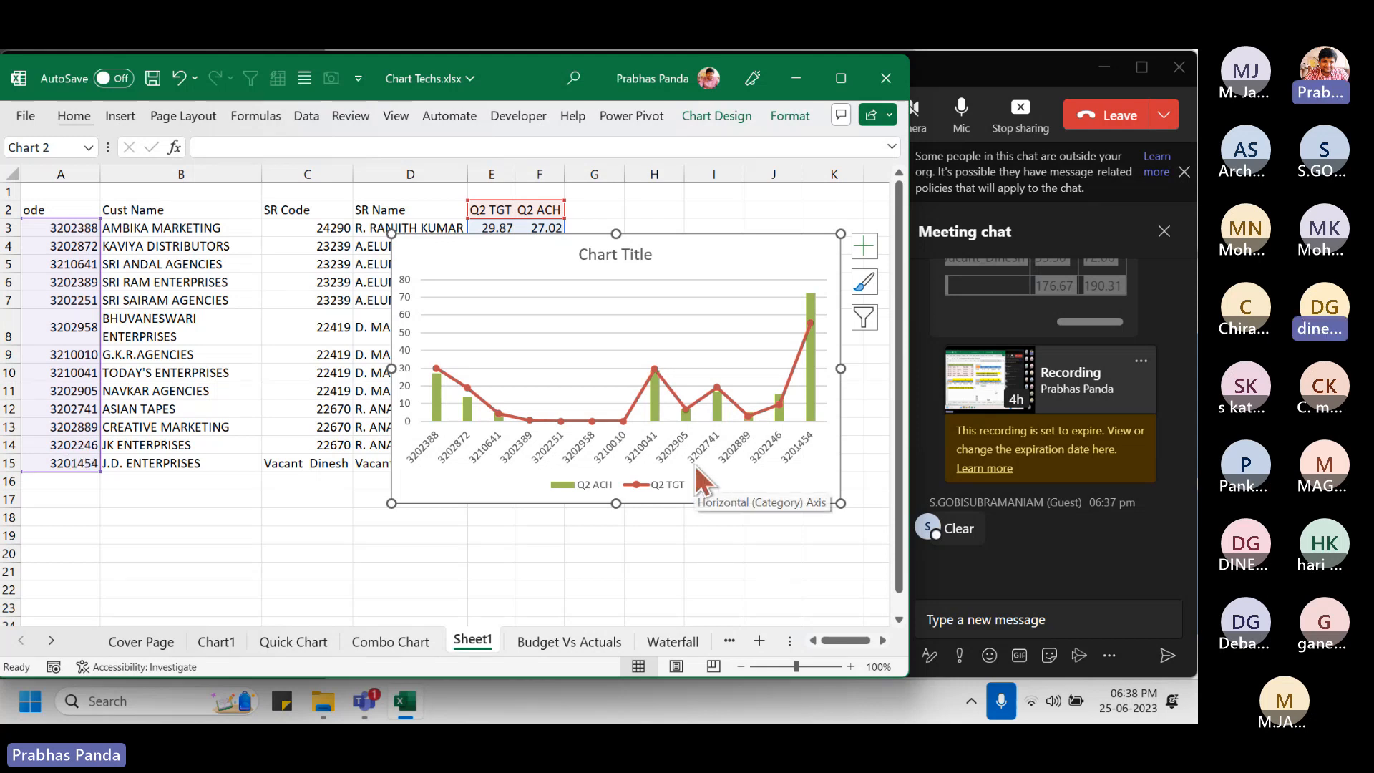
- Return to the Budget Vs Actuals sheet and deselect its chart
left_click(577, 646)
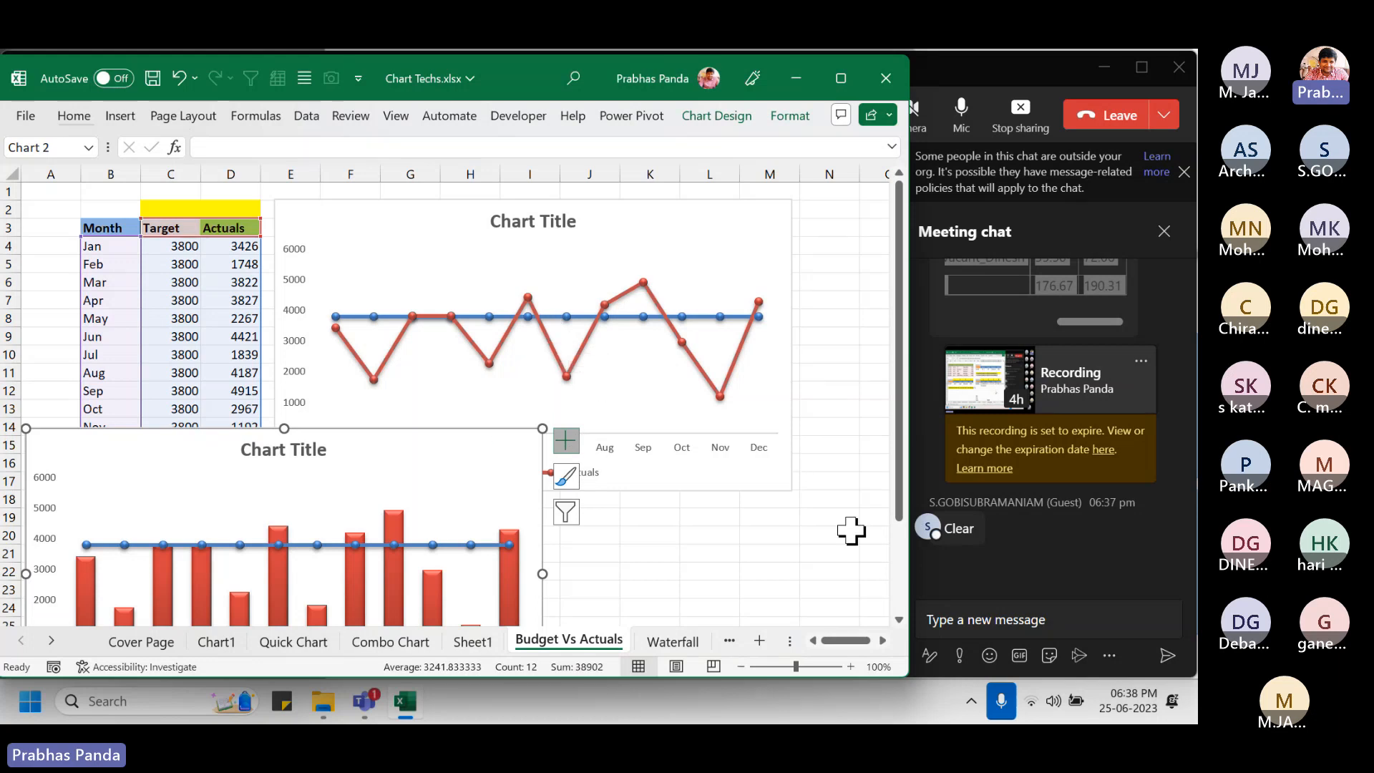
left_click(839, 582)
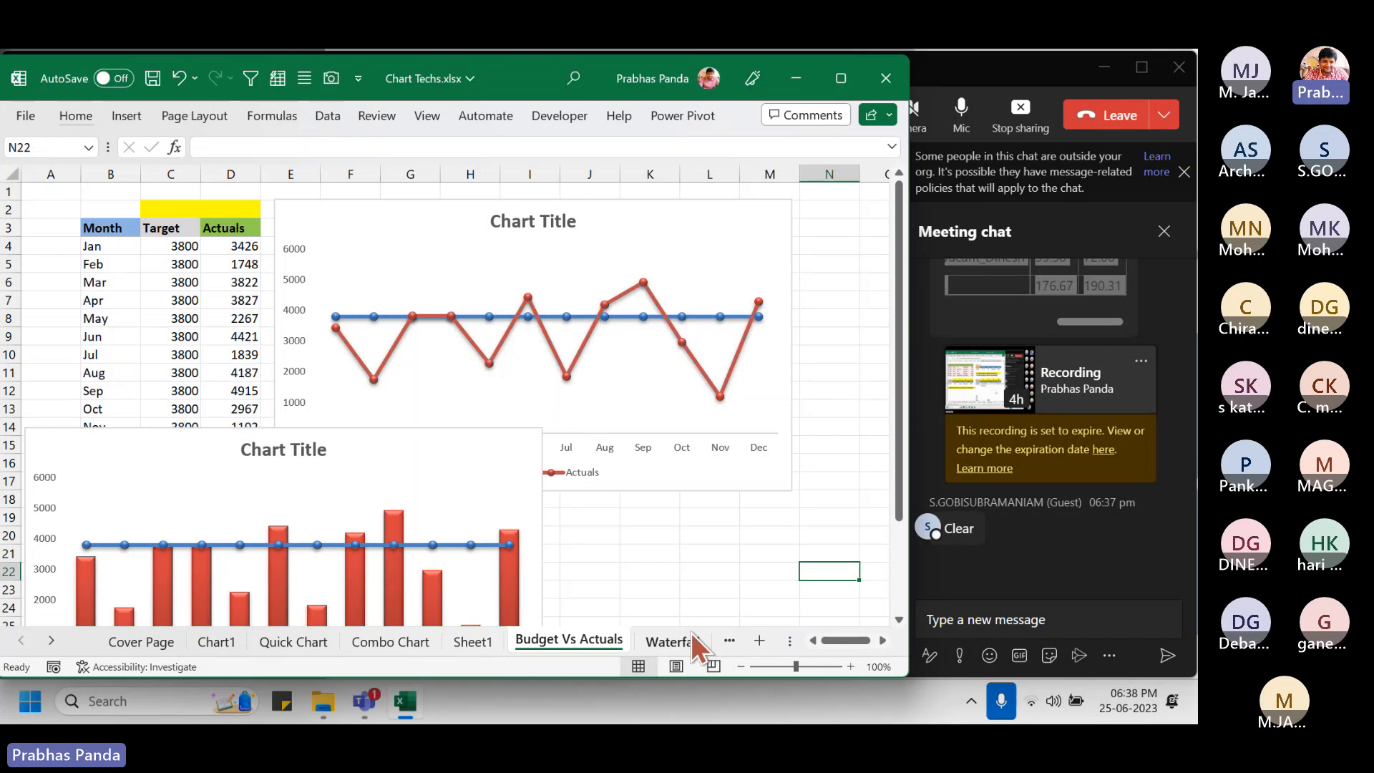
- Open the Waterfall sheet and enlarge it to 130% to show the Phase and Cost table
left_click(688, 640)
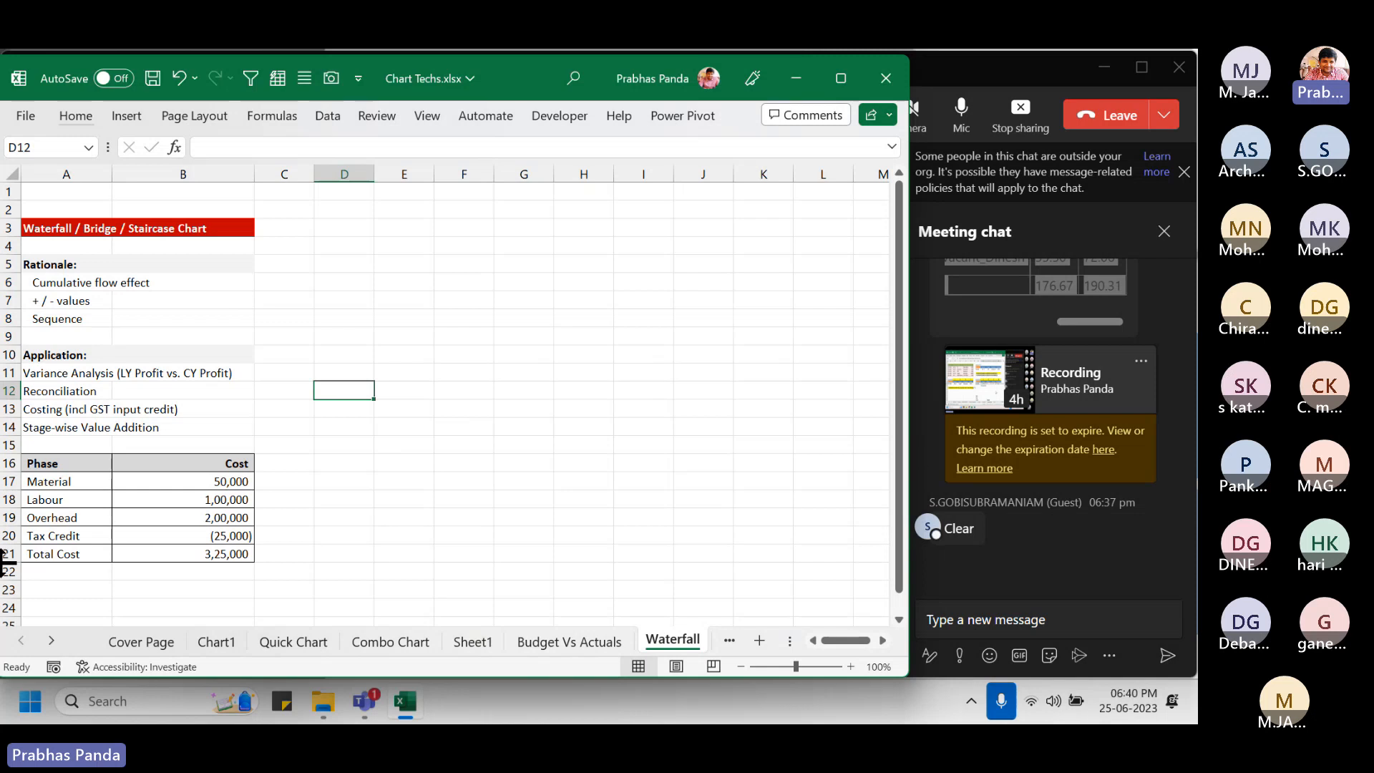
scroll(107, 510, "up", 1)
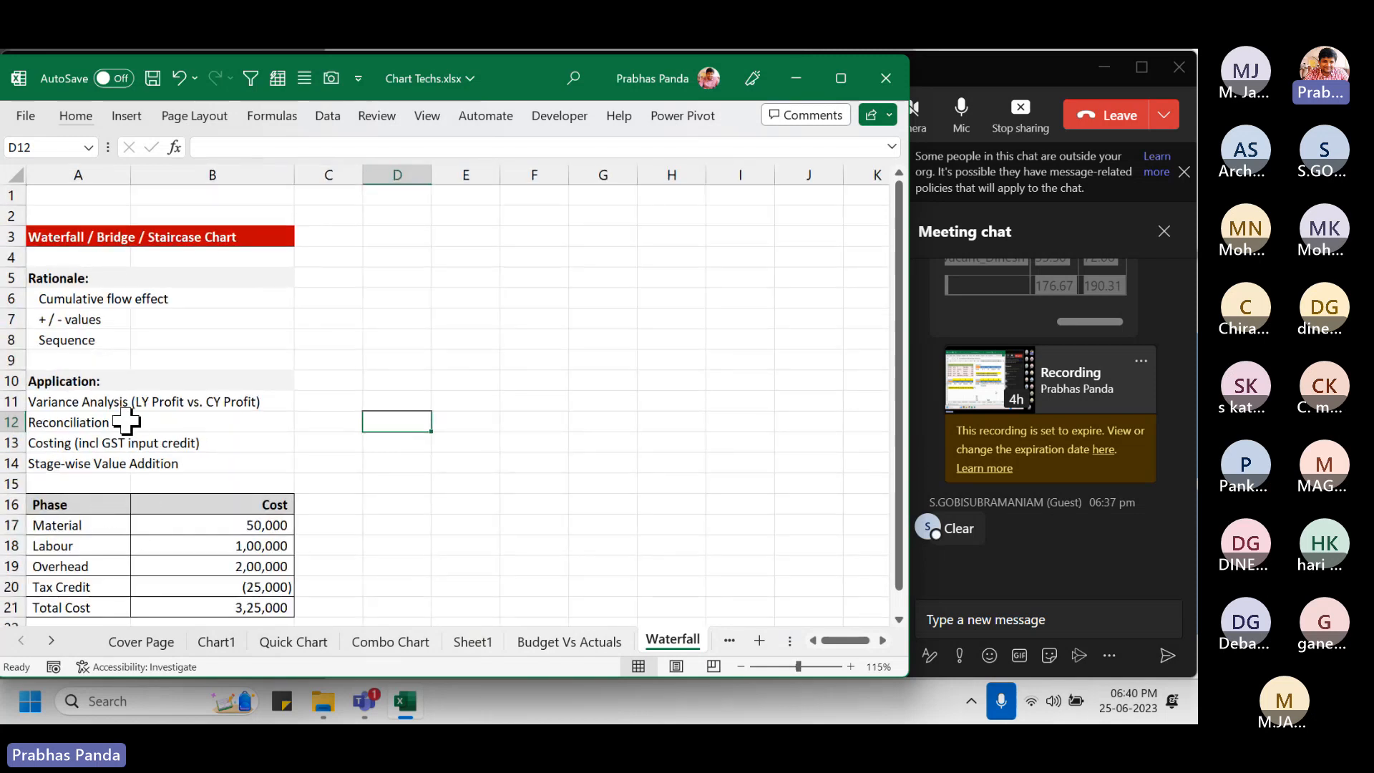
scroll(123, 460, "down", 2)
scroll(119, 465, "up", 2)
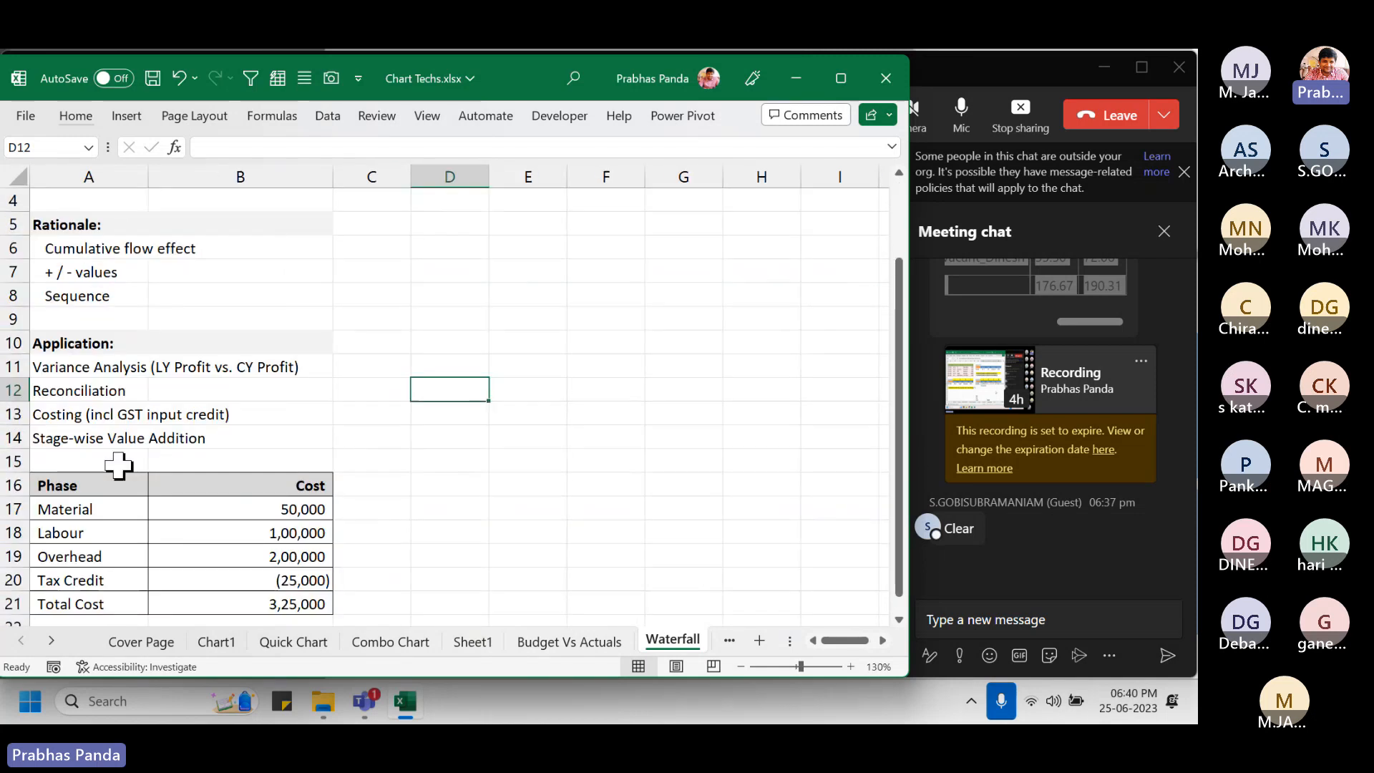
left_click(269, 463)
scroll(269, 461, "down", 4)
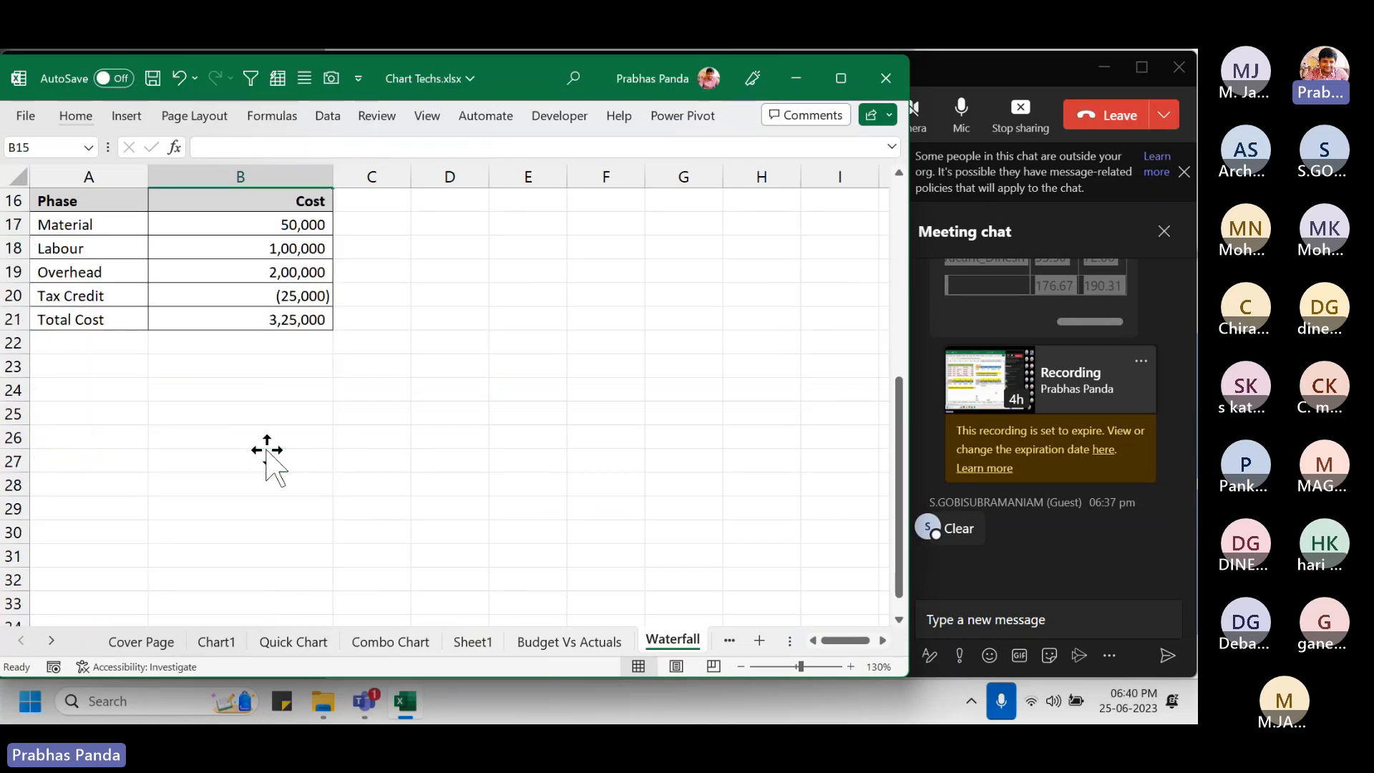
scroll(270, 464, "up", 1)
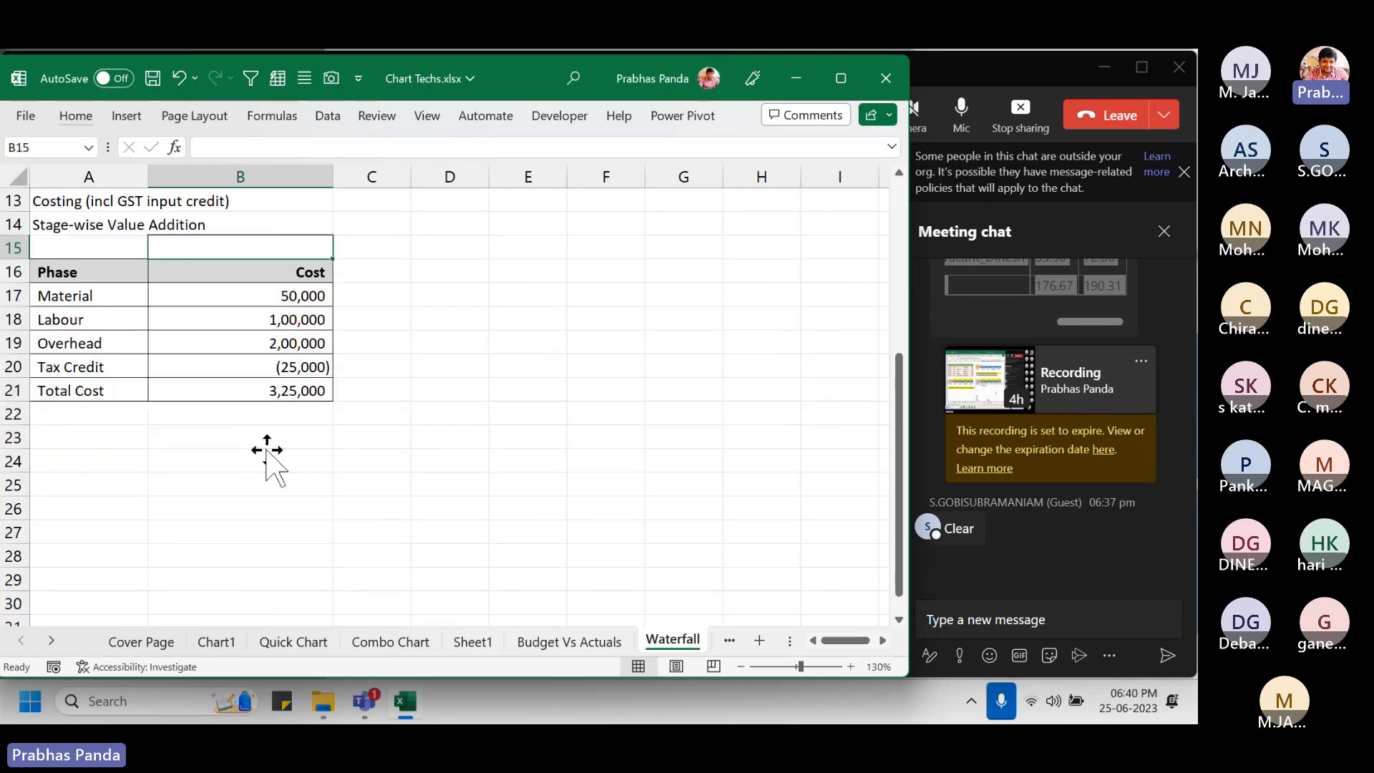
- Examine the cost table's component rows, the Tax Credit row and the Total Cost value
left_click(17, 295)
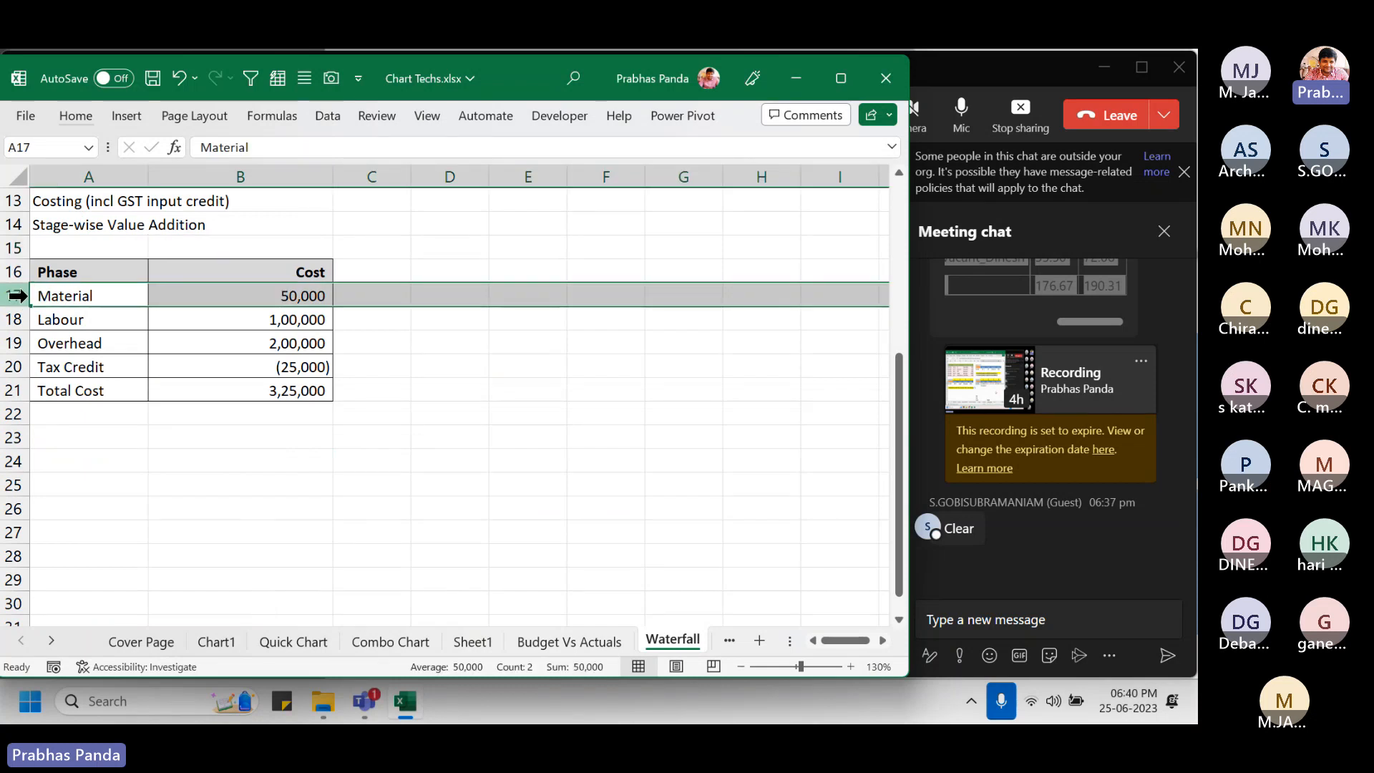
key("shift+Down")
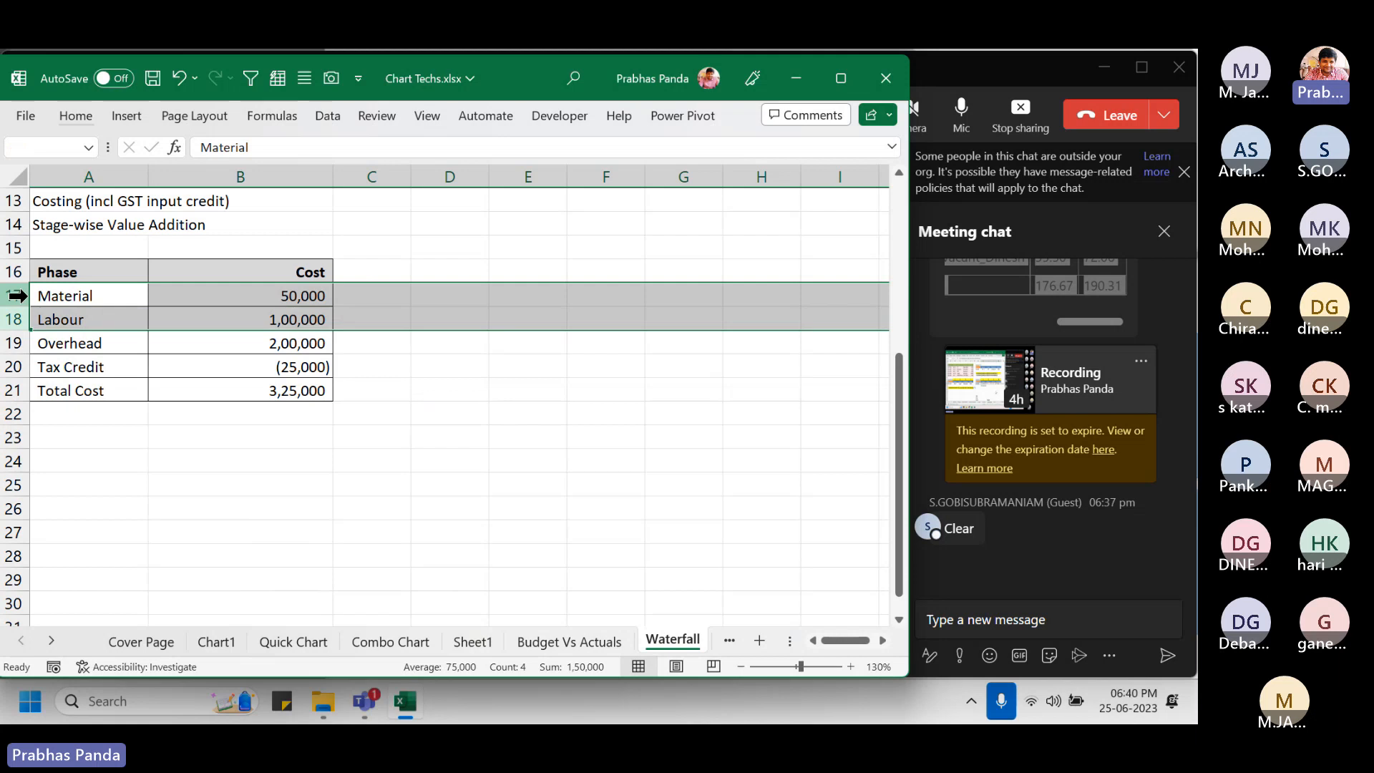
key("shift+Down")
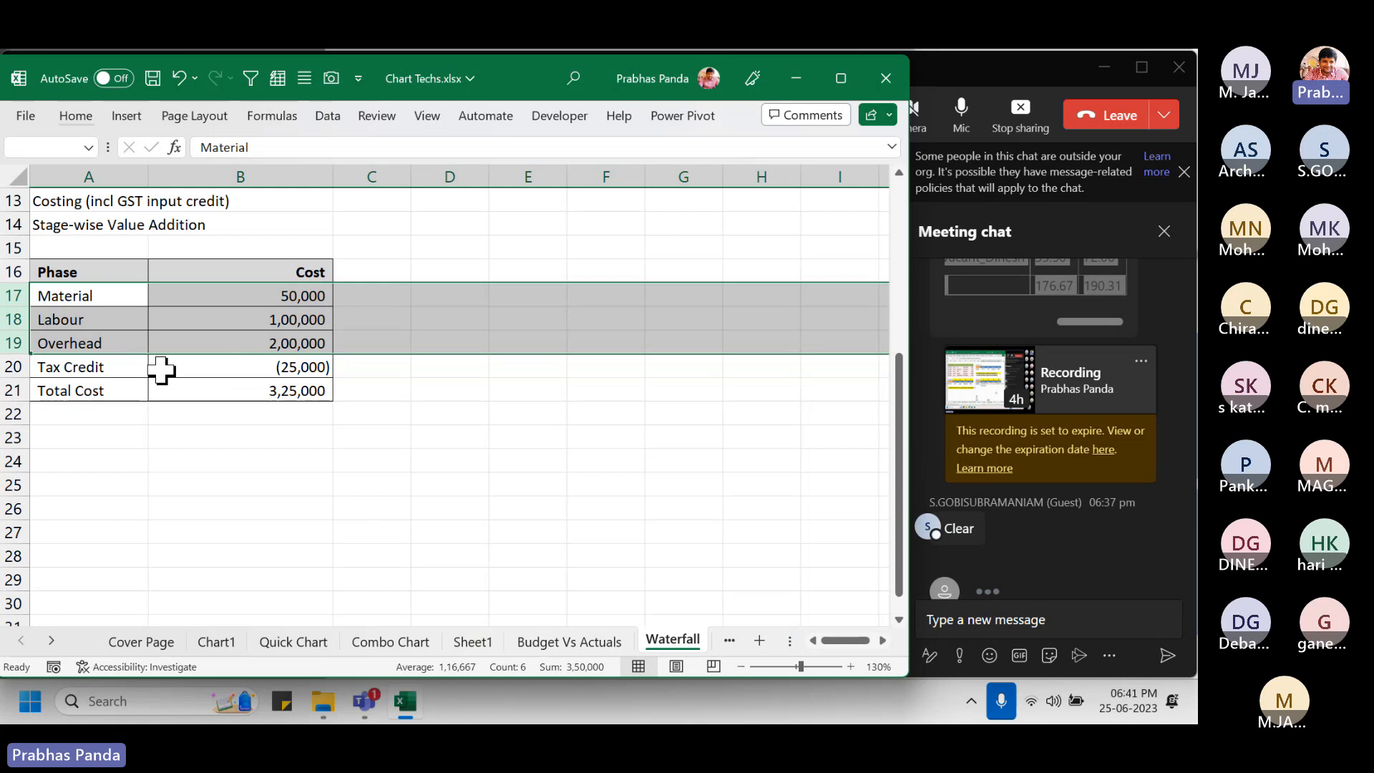
left_click(15, 367)
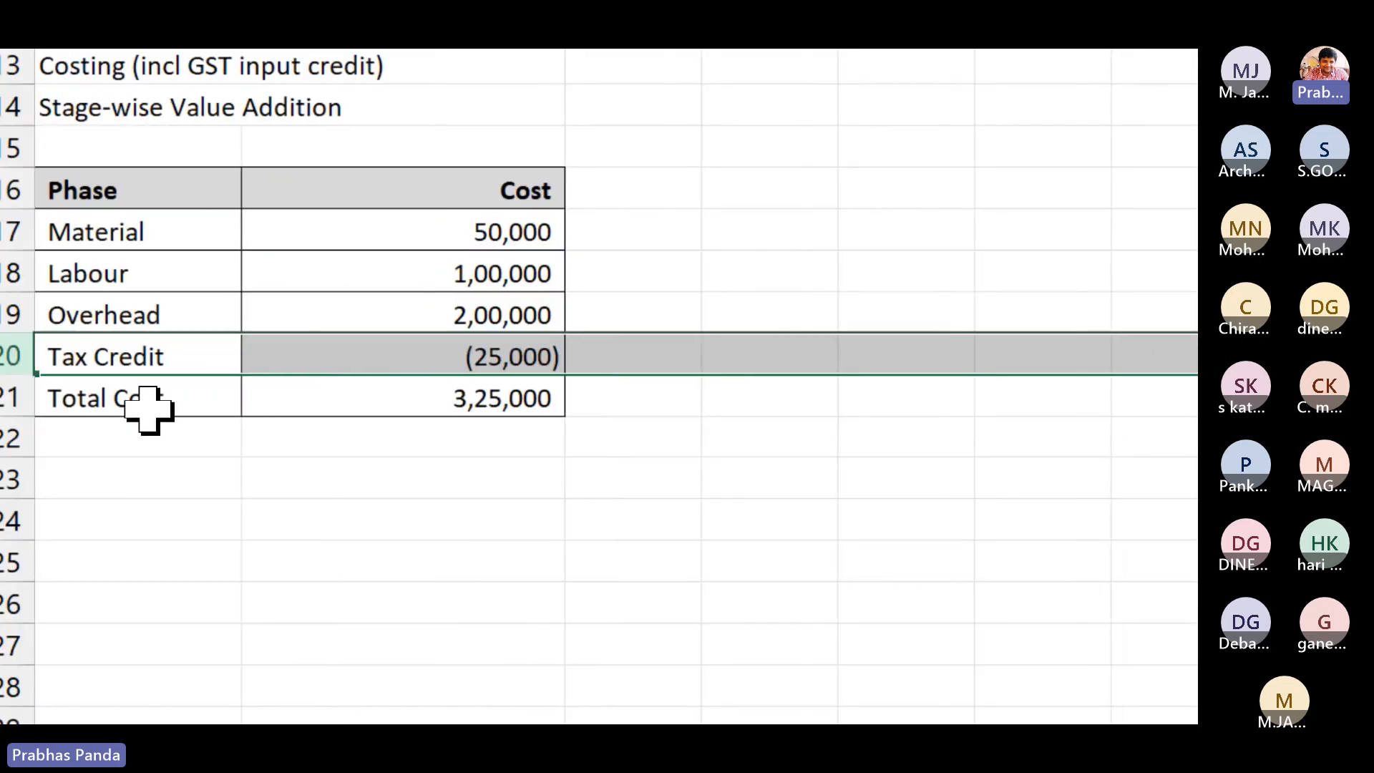
left_click(512, 408)
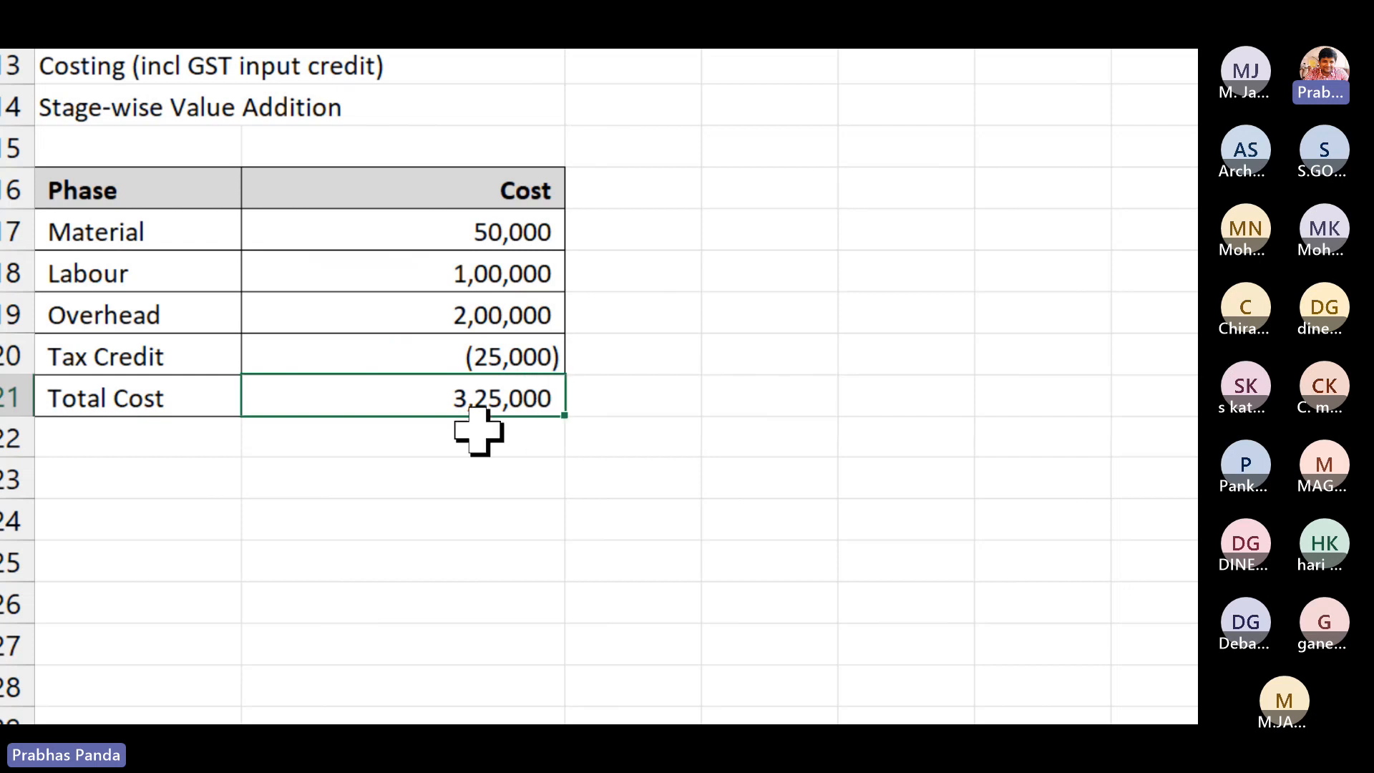
- Insert a default column chart from A16:B21, narrow column B, and place the chart beside the table
left_click_drag(93, 191, 460, 397)
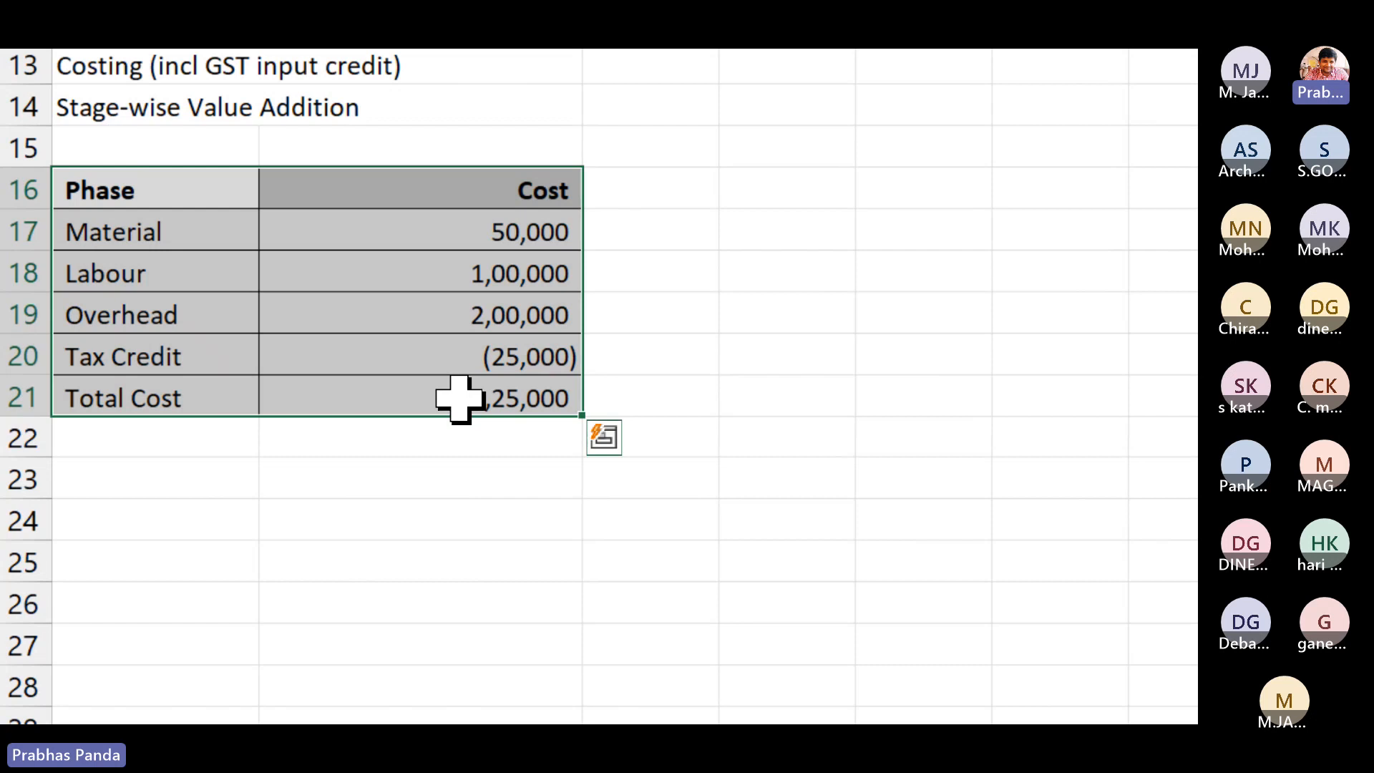
key("ctrl+4")
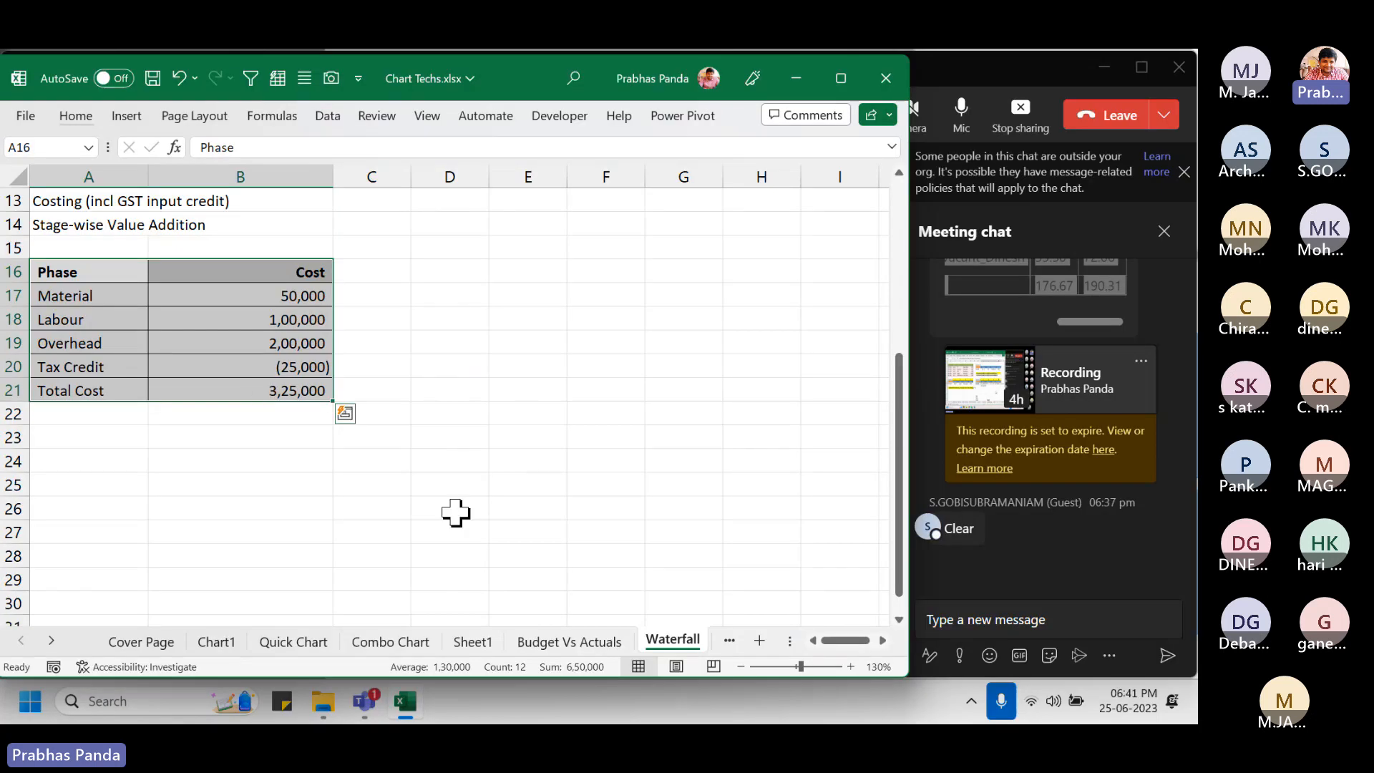
left_click_drag(333, 176, 302, 179)
key("alt+F1")
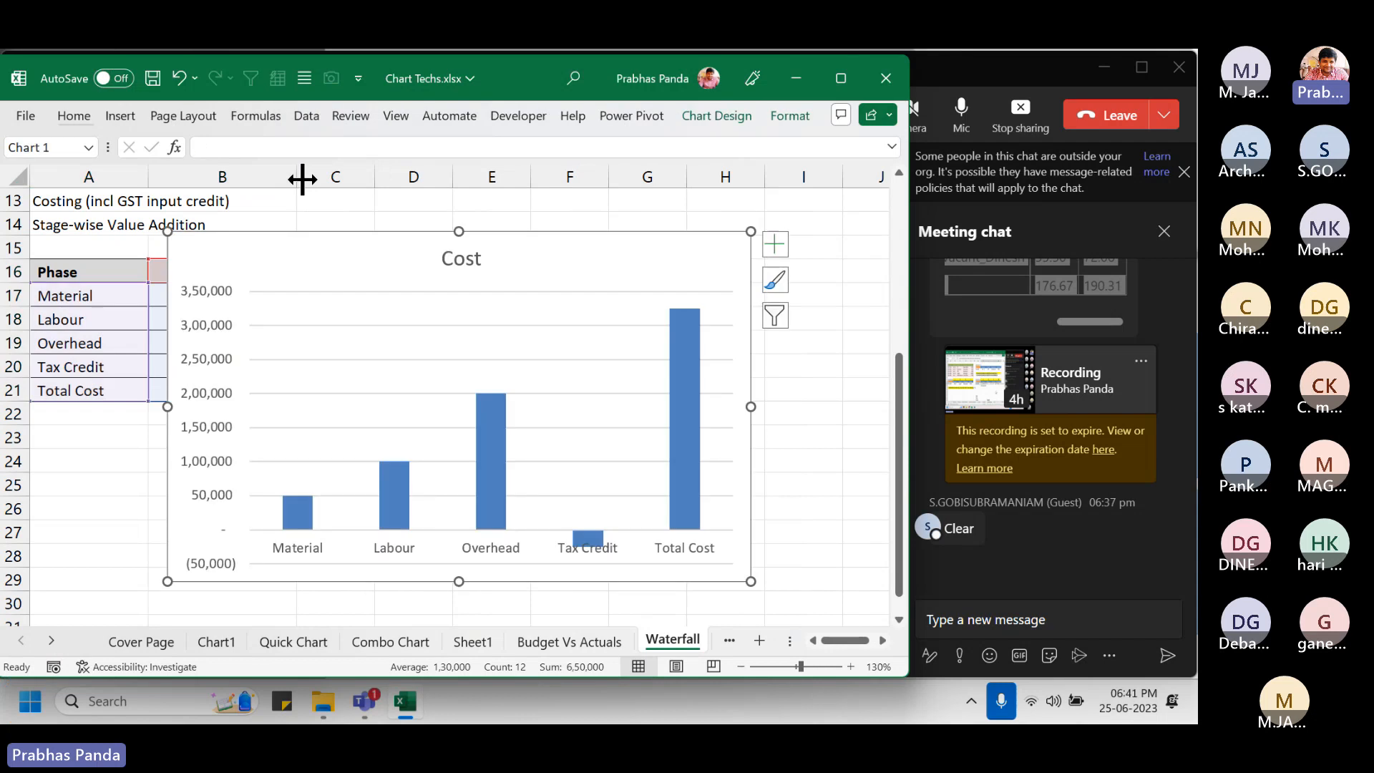
mouse_move(323, 239)
left_mouse_down()
mouse_move(425, 238)
mouse_move(456, 221)
left_mouse_up()
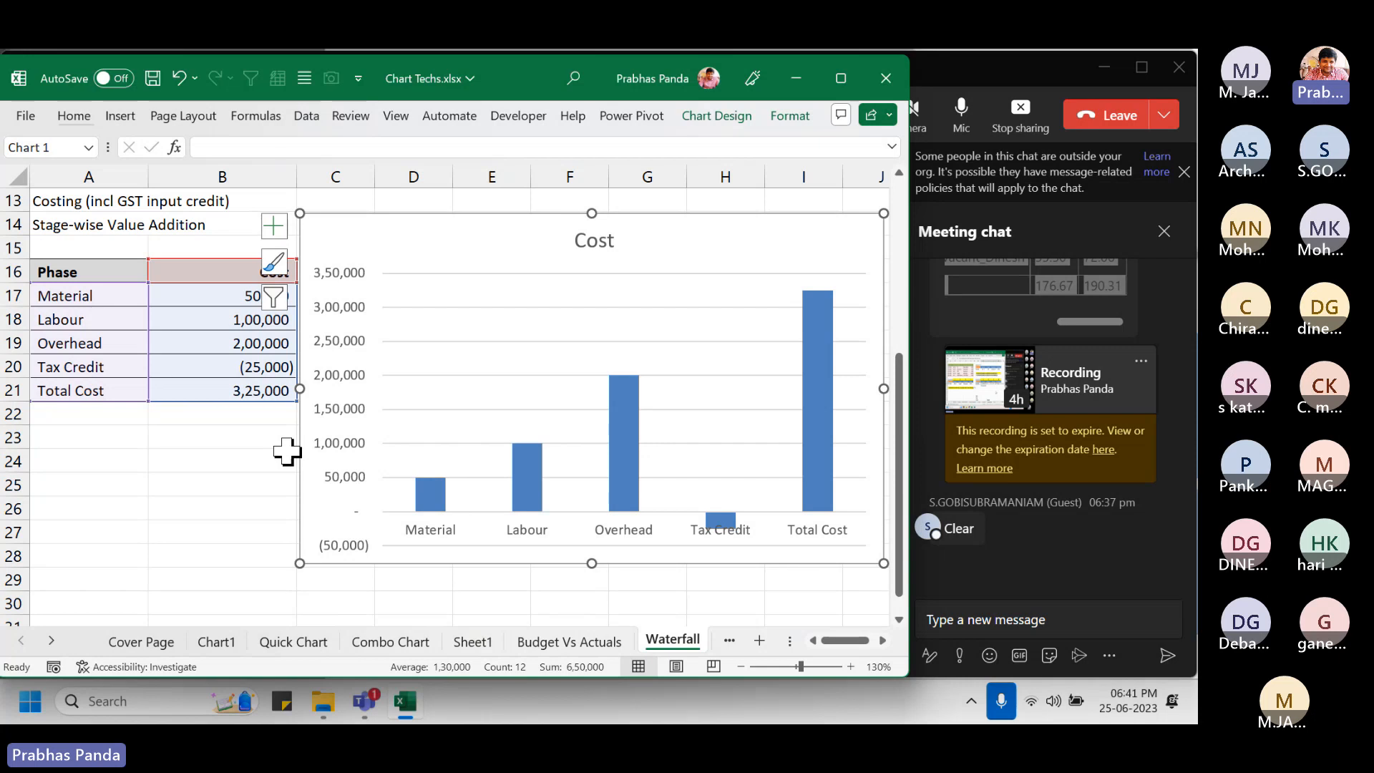
- Change the Cost chart's type from clustered column to Waterfall
right_click(424, 286)
left_click(513, 354)
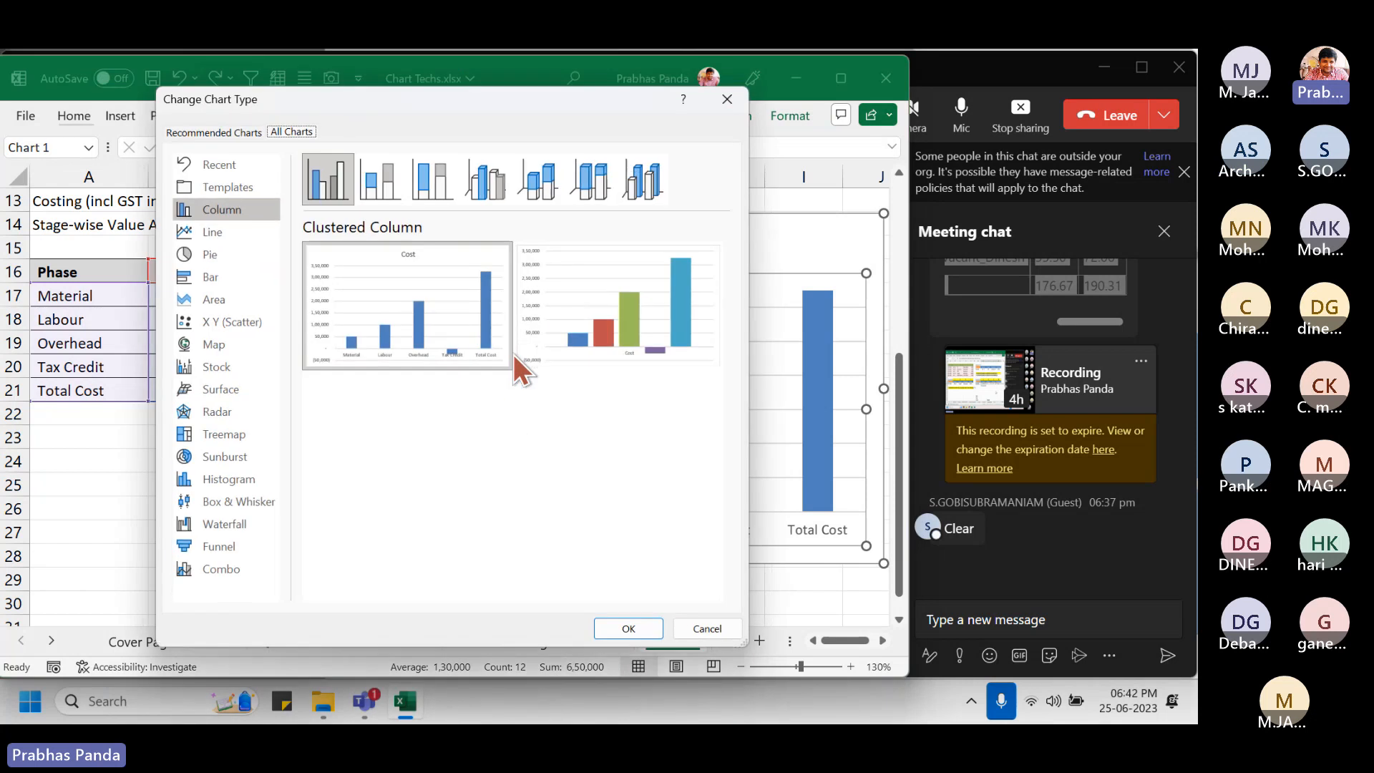
left_click(226, 525)
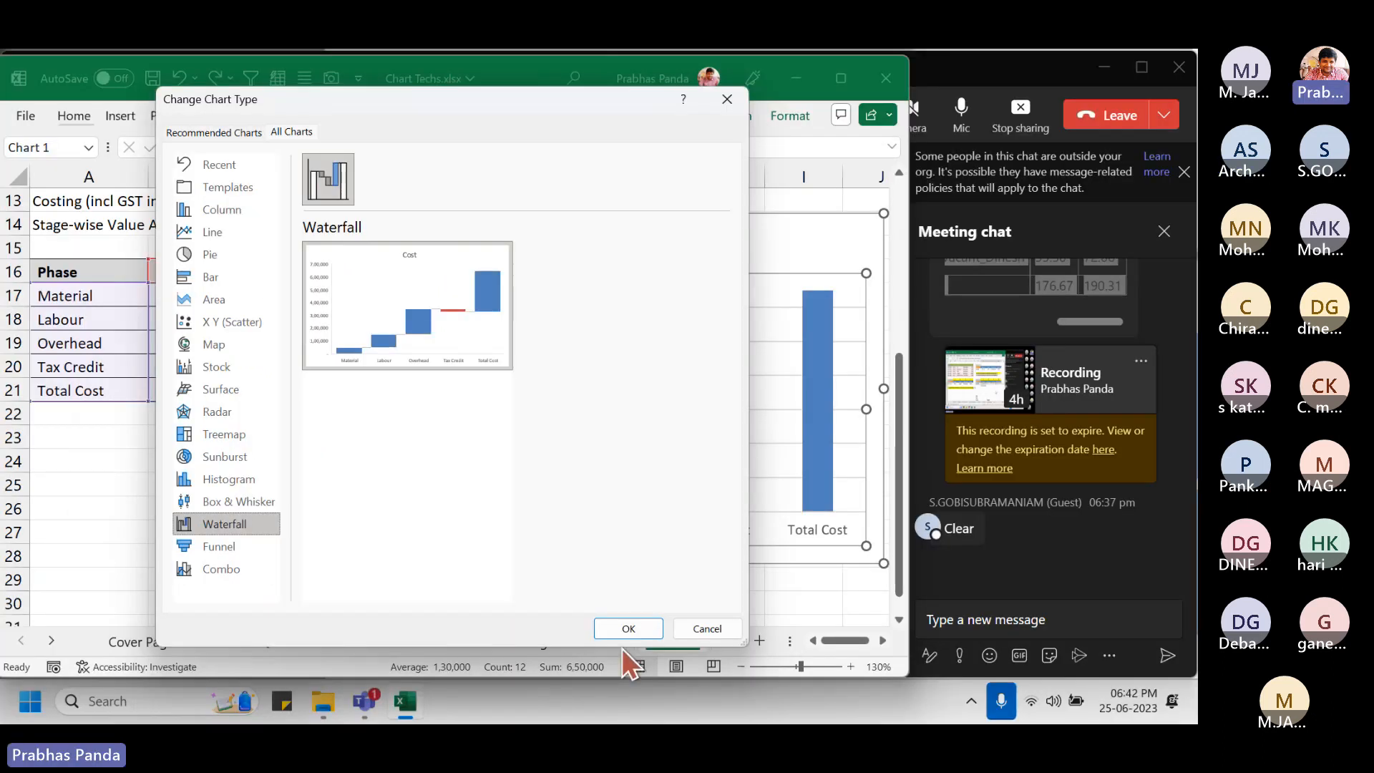
left_click(971, 708)
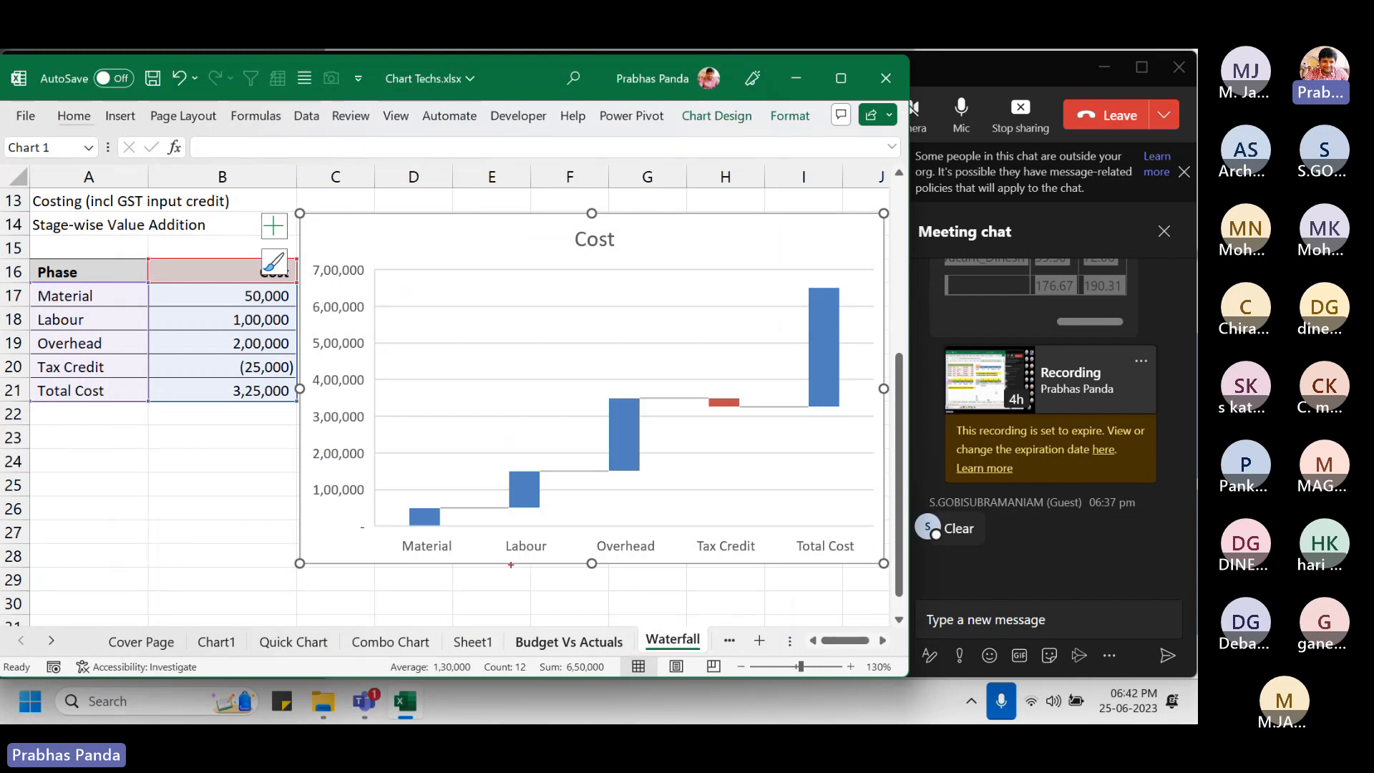
- Annotate the waterfall chart with red boxes around the connector lines and a rising diagonal line, and clear the annotations
left_click_drag(435, 494, 512, 523)
left_click_drag(528, 460, 610, 484)
mouse_move(635, 387)
left_mouse_down()
mouse_move(649, 408)
mouse_move(716, 423)
mouse_move(826, 423)
left_mouse_up()
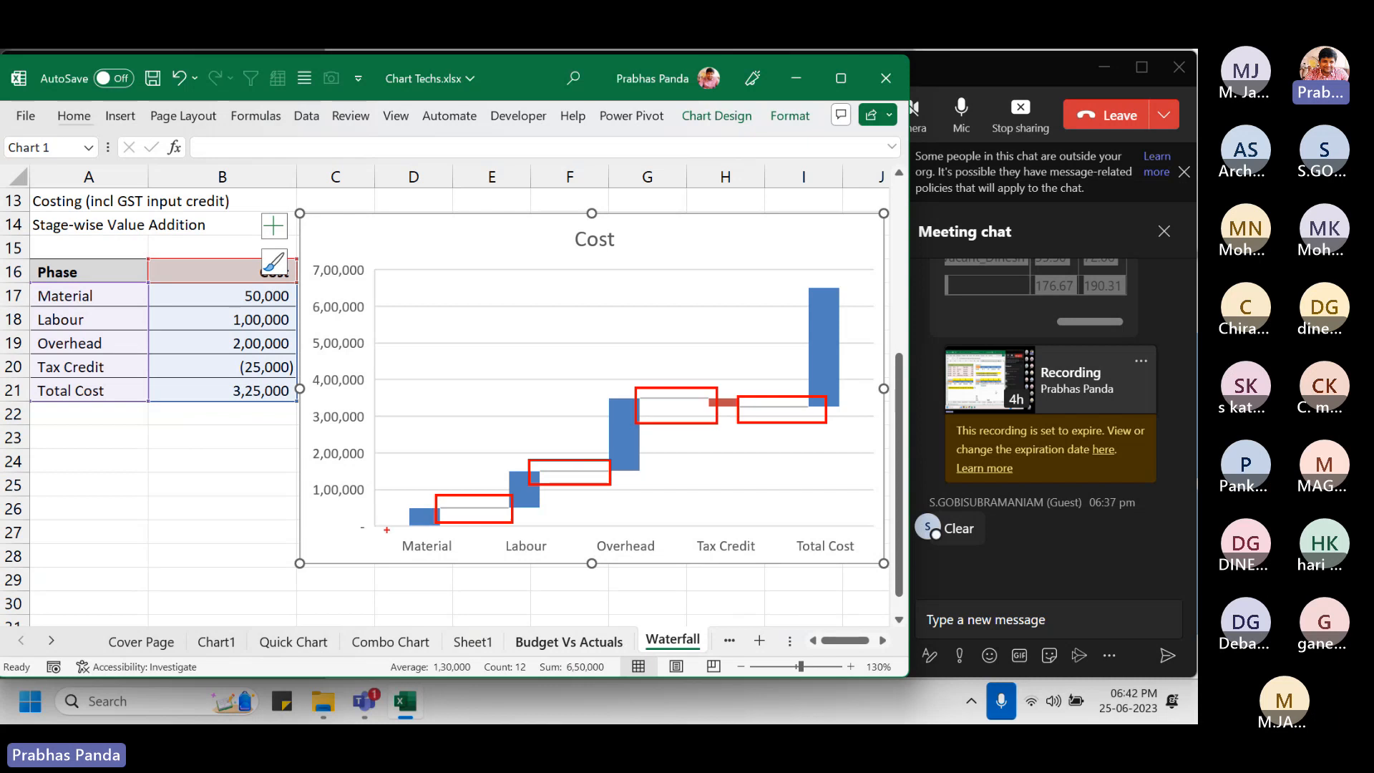
left_click_drag(387, 529, 870, 274)
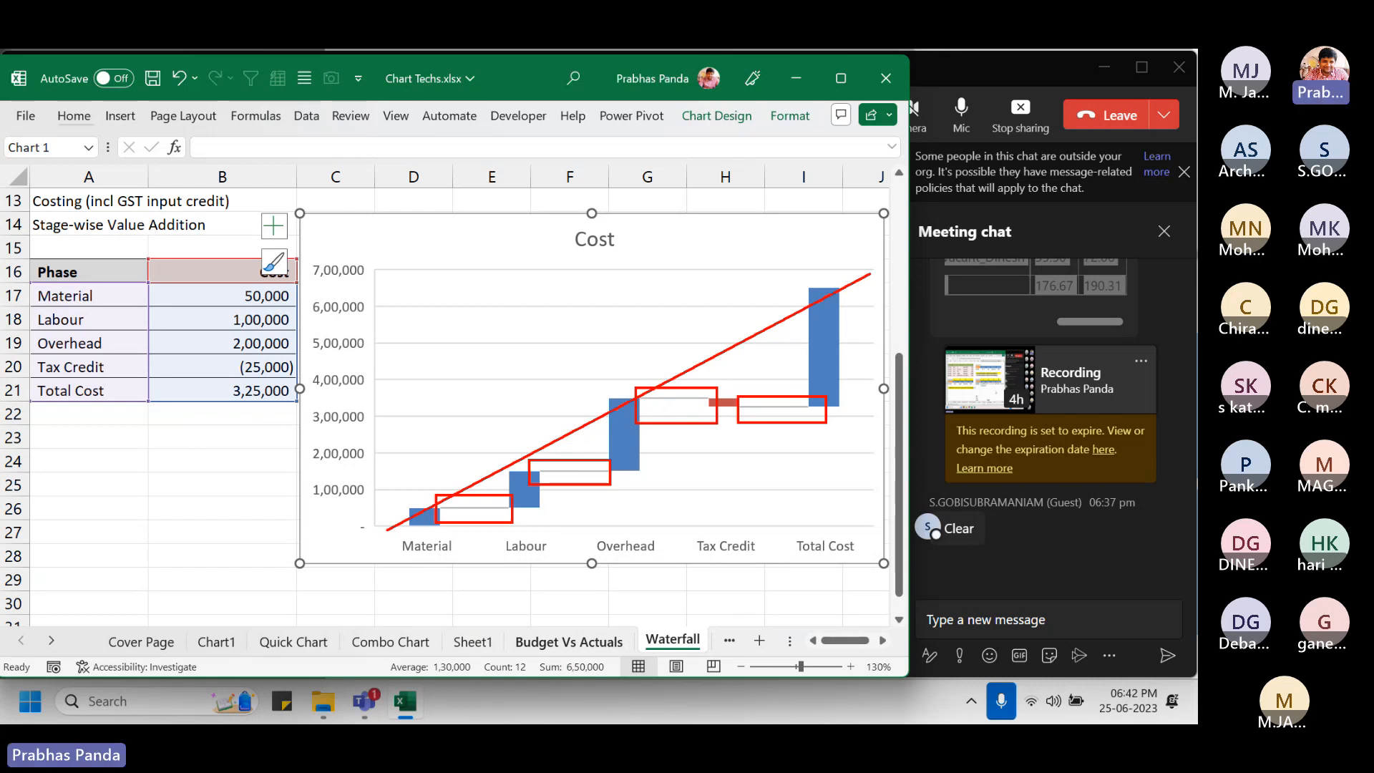
key("Escape")
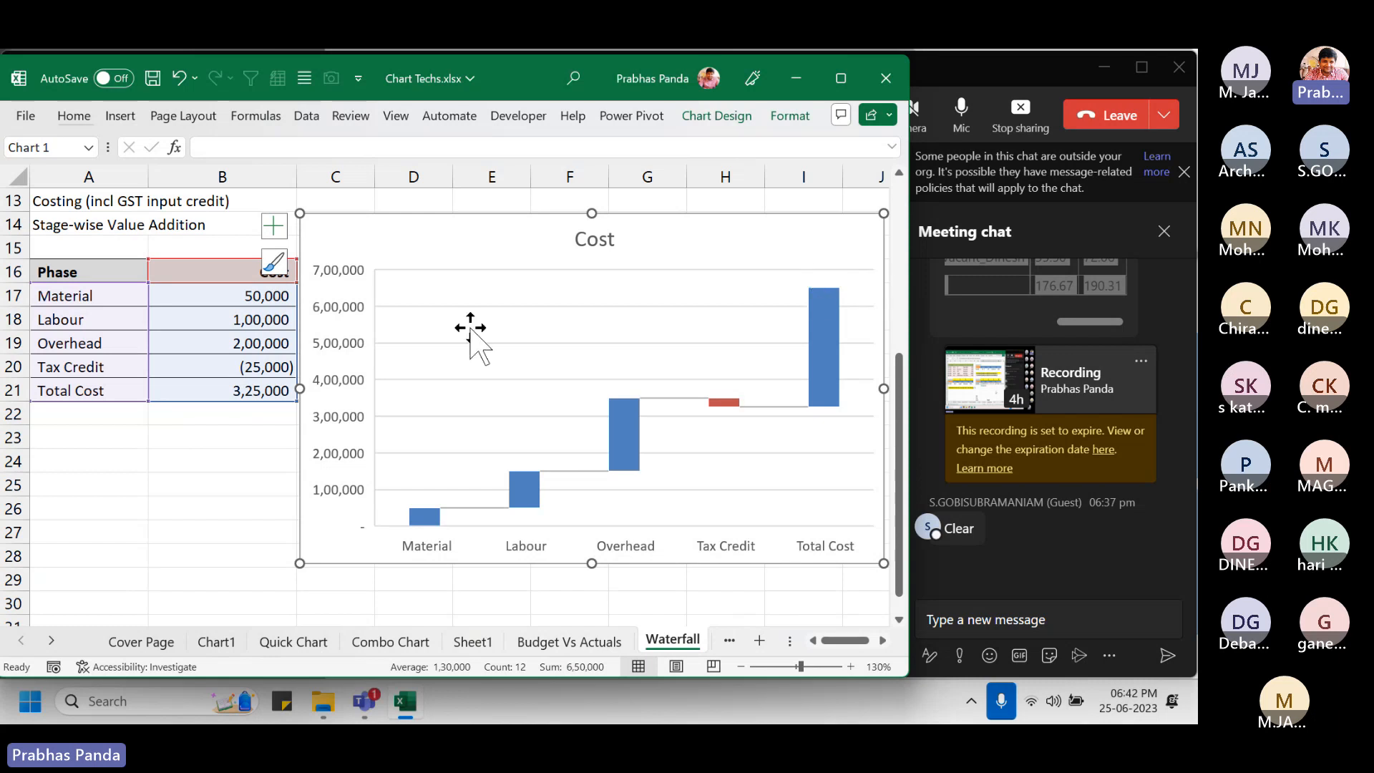
- Review the full cost table A16:B21 and its component rows A17:B20 against the chart
left_click(113, 269)
left_click(161, 390, "shift")
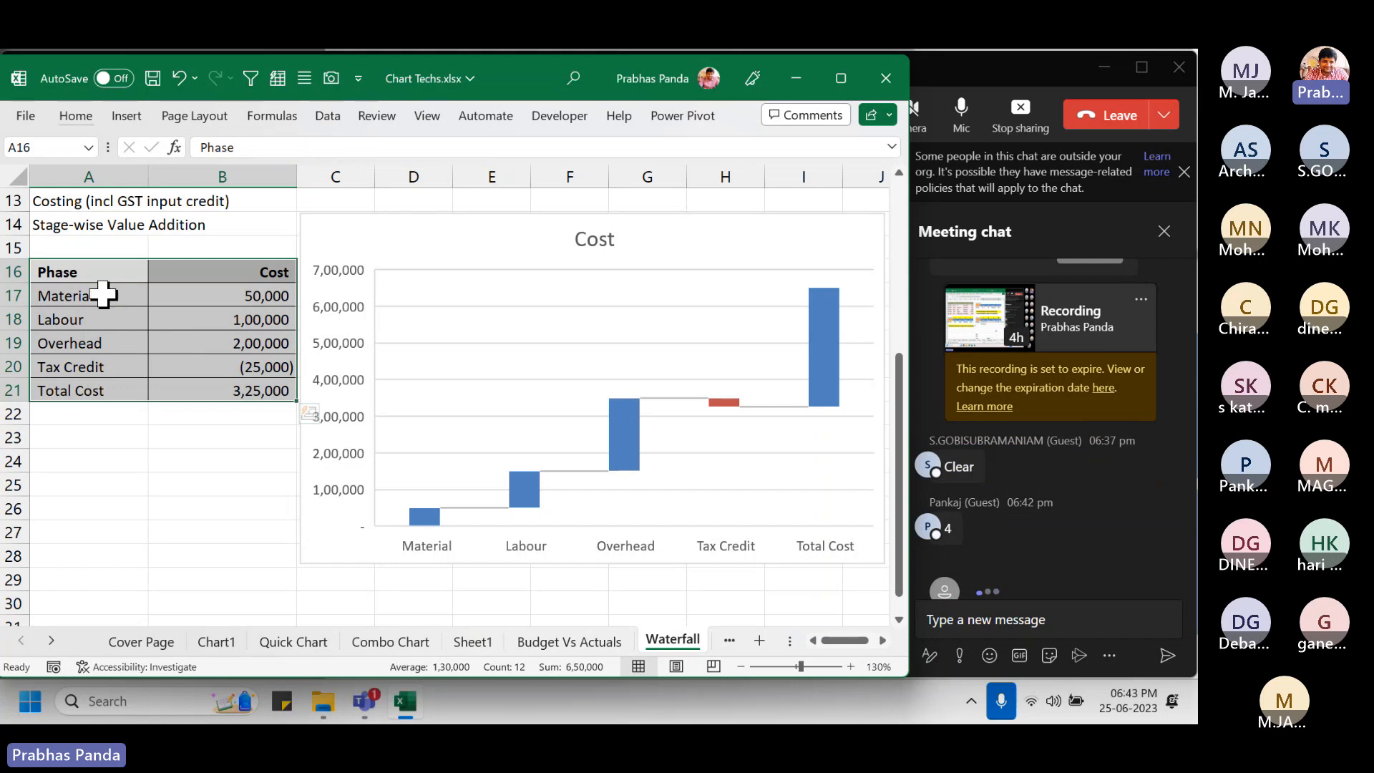
left_click_drag(104, 291, 246, 379)
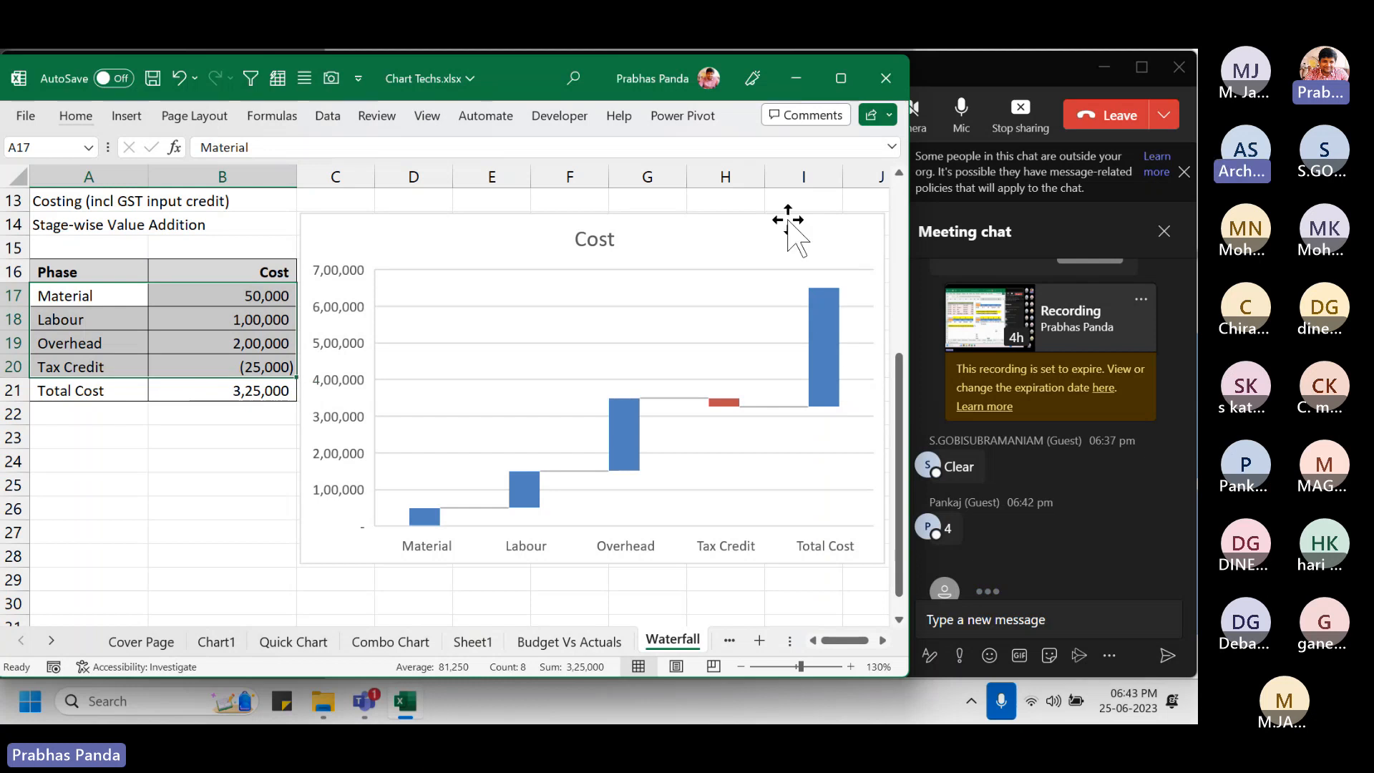
- Set the Total Cost bar of the waterfall chart as a total and add data labels to the Cost series
left_click(799, 255)
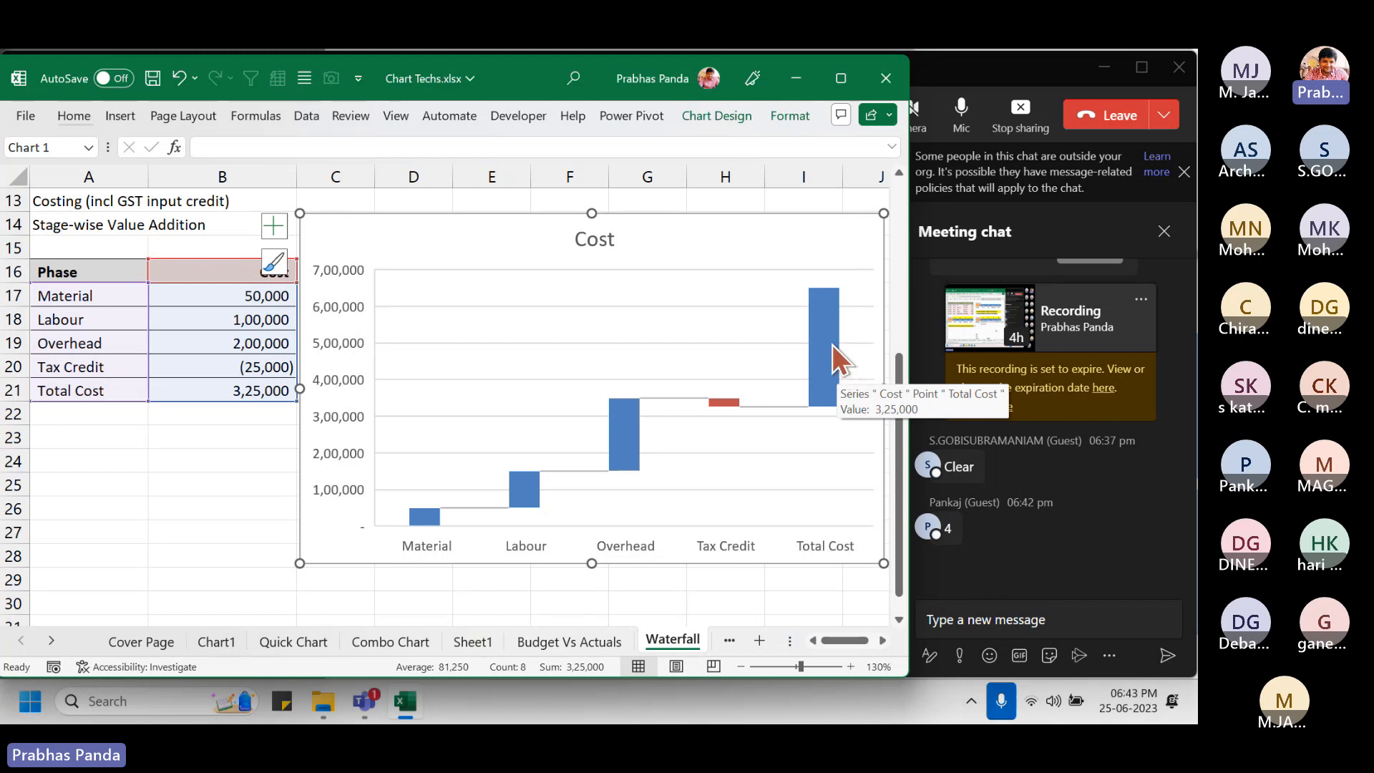
left_click(831, 345)
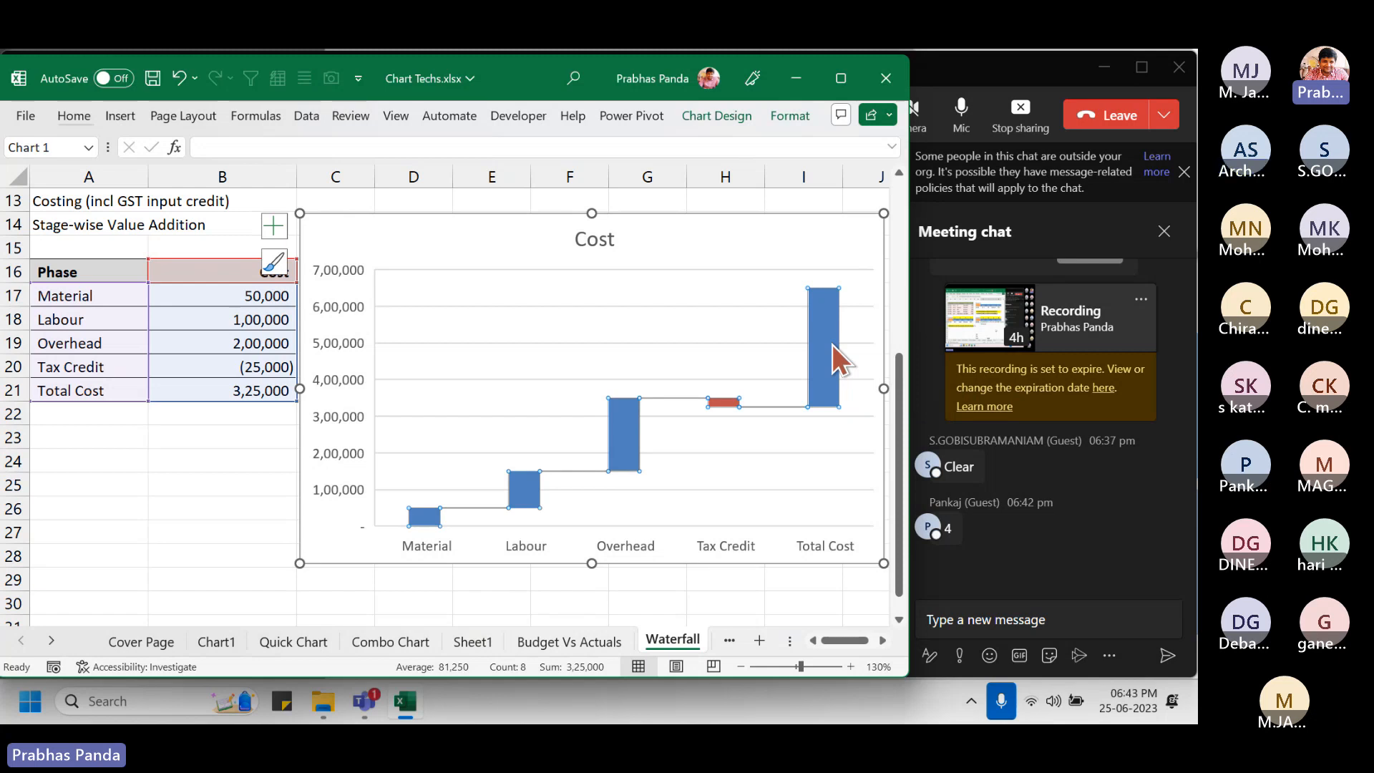
left_click(831, 345)
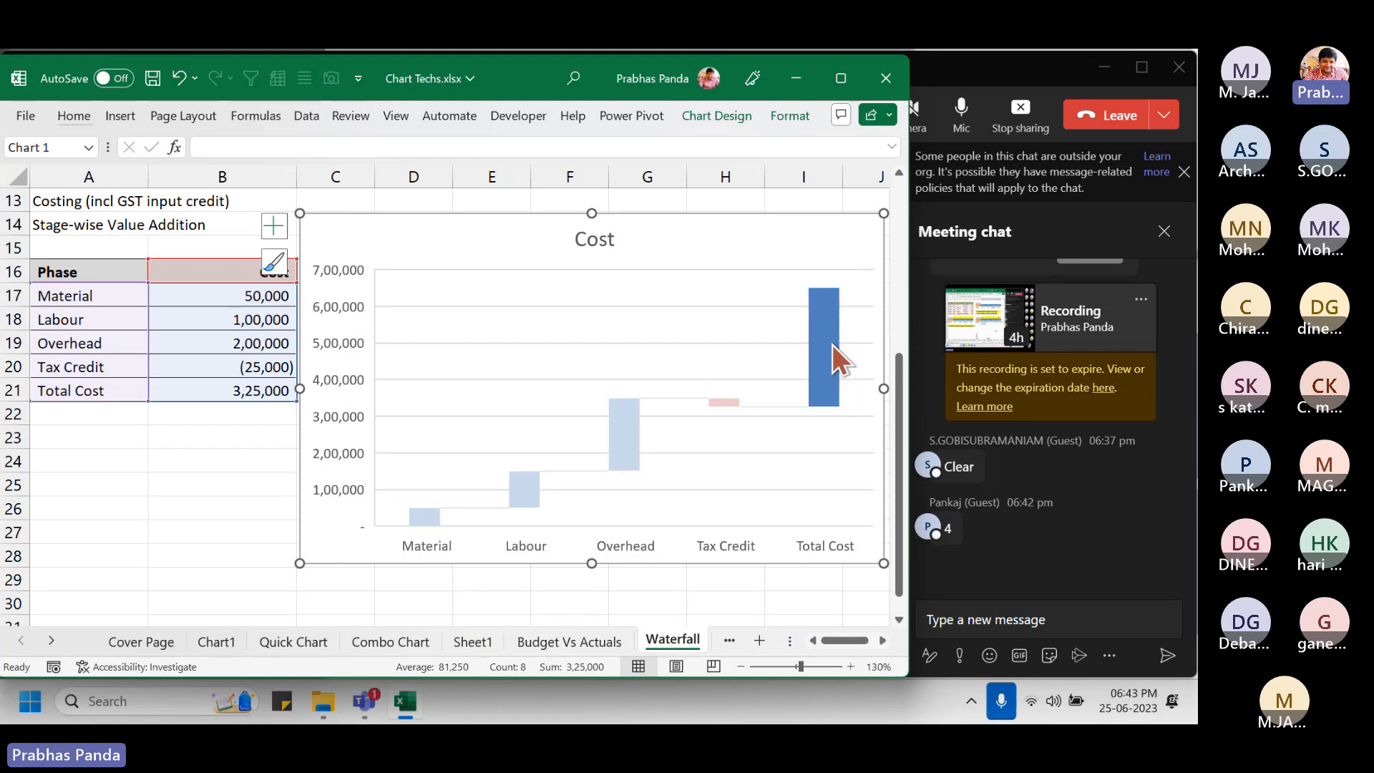
right_click(832, 344)
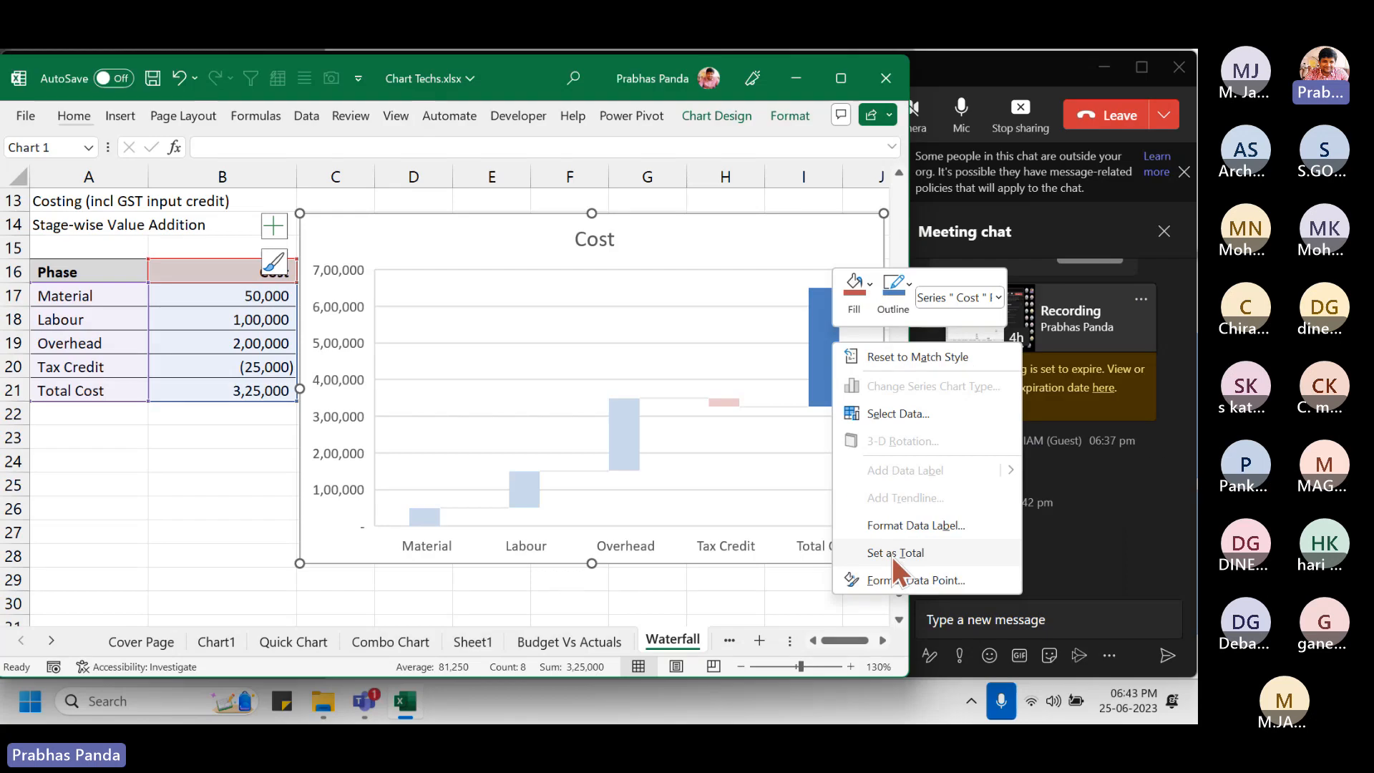
left_click(895, 555)
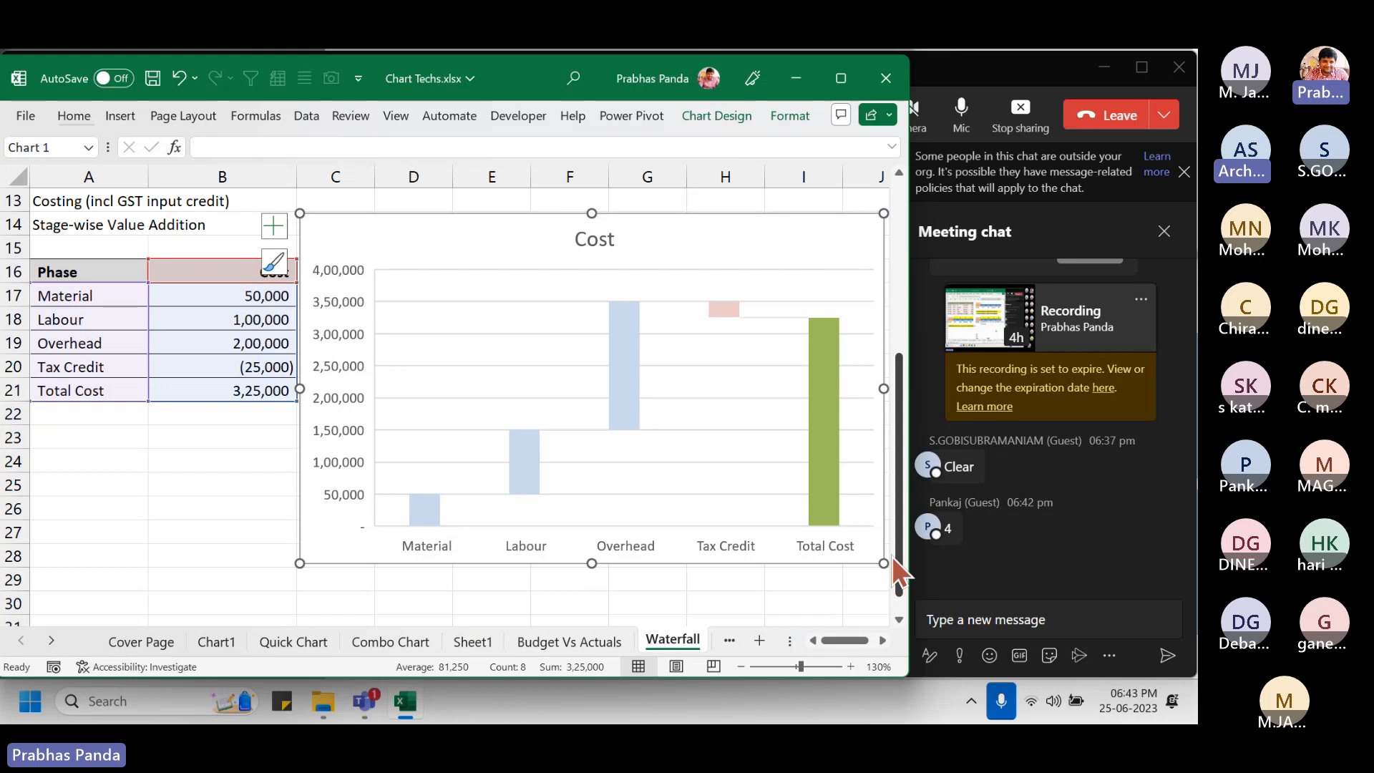
left_click(191, 485)
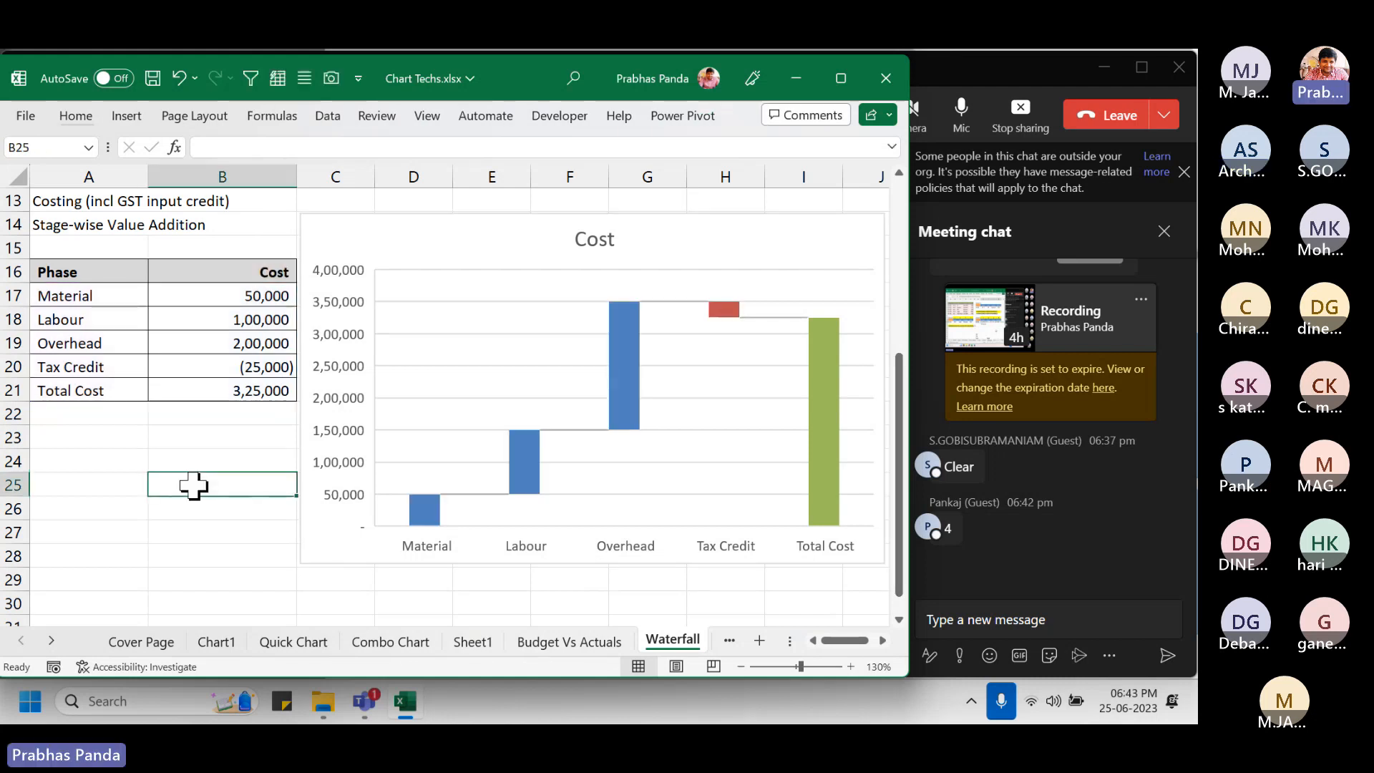
right_click(630, 362)
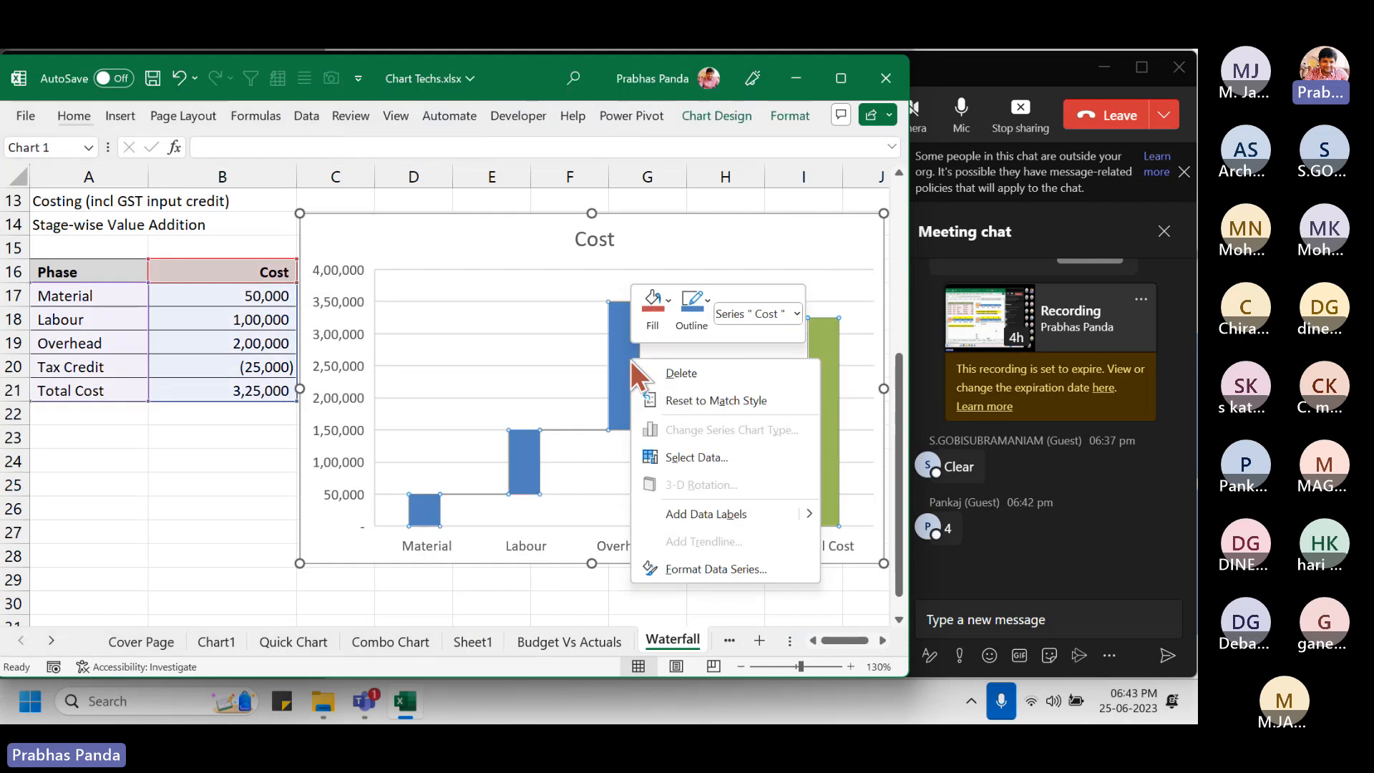
left_click(688, 514)
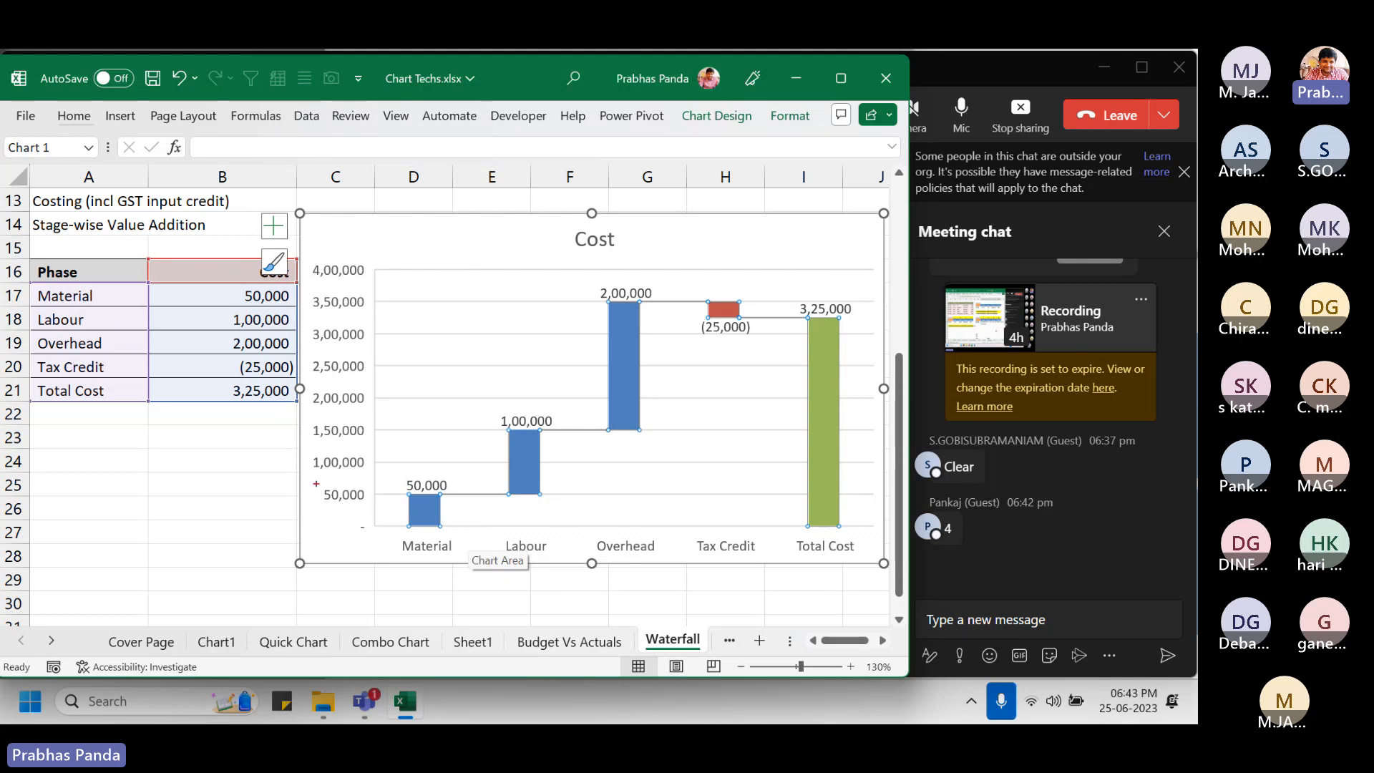
- Annotate the waterfall chart with temporary red boxes around the Material, Labour, Overhead, Tax Credit and Total Cost levels, plus cost cells B17:B18
mouse_move(316, 484)
left_mouse_down()
mouse_move(341, 504)
mouse_move(459, 514)
left_mouse_up()
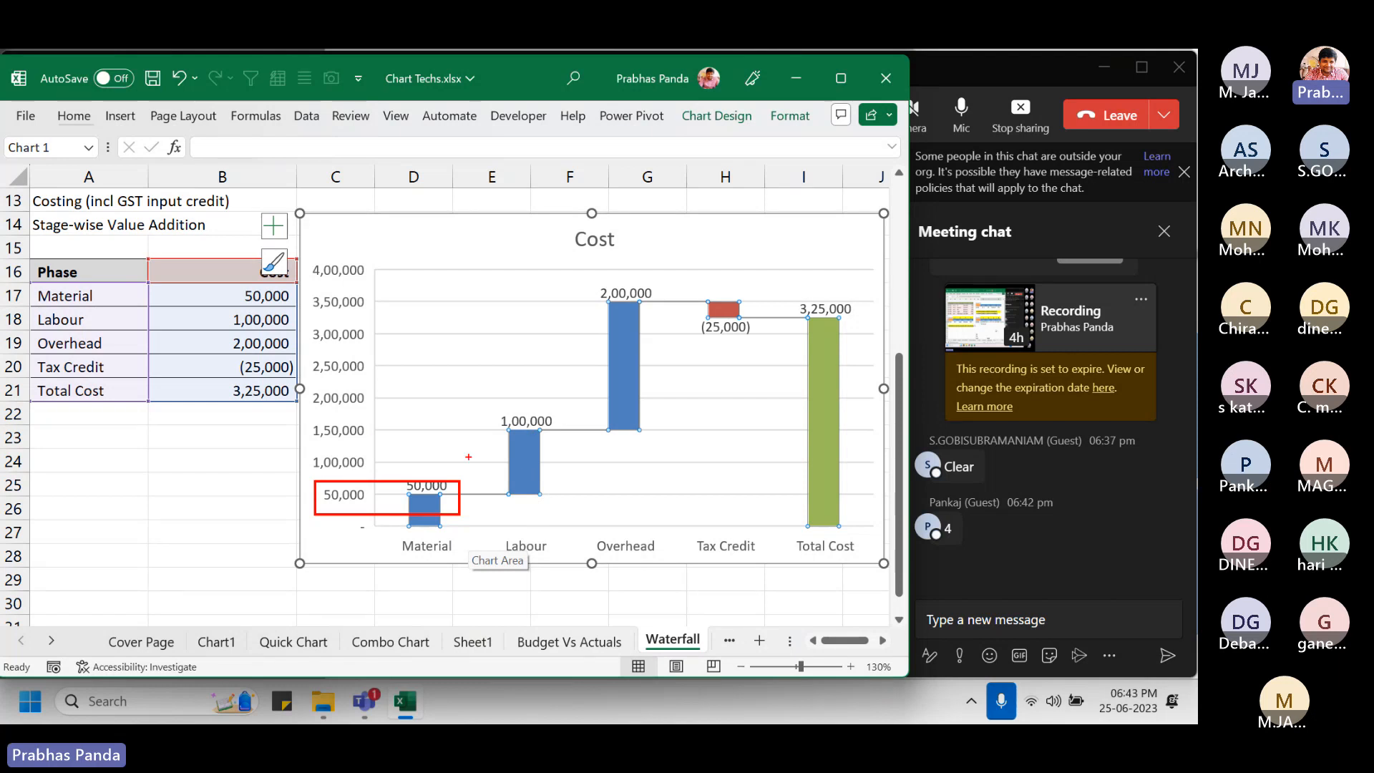
mouse_move(301, 413)
left_mouse_down()
mouse_move(464, 450)
mouse_move(564, 440)
left_mouse_up()
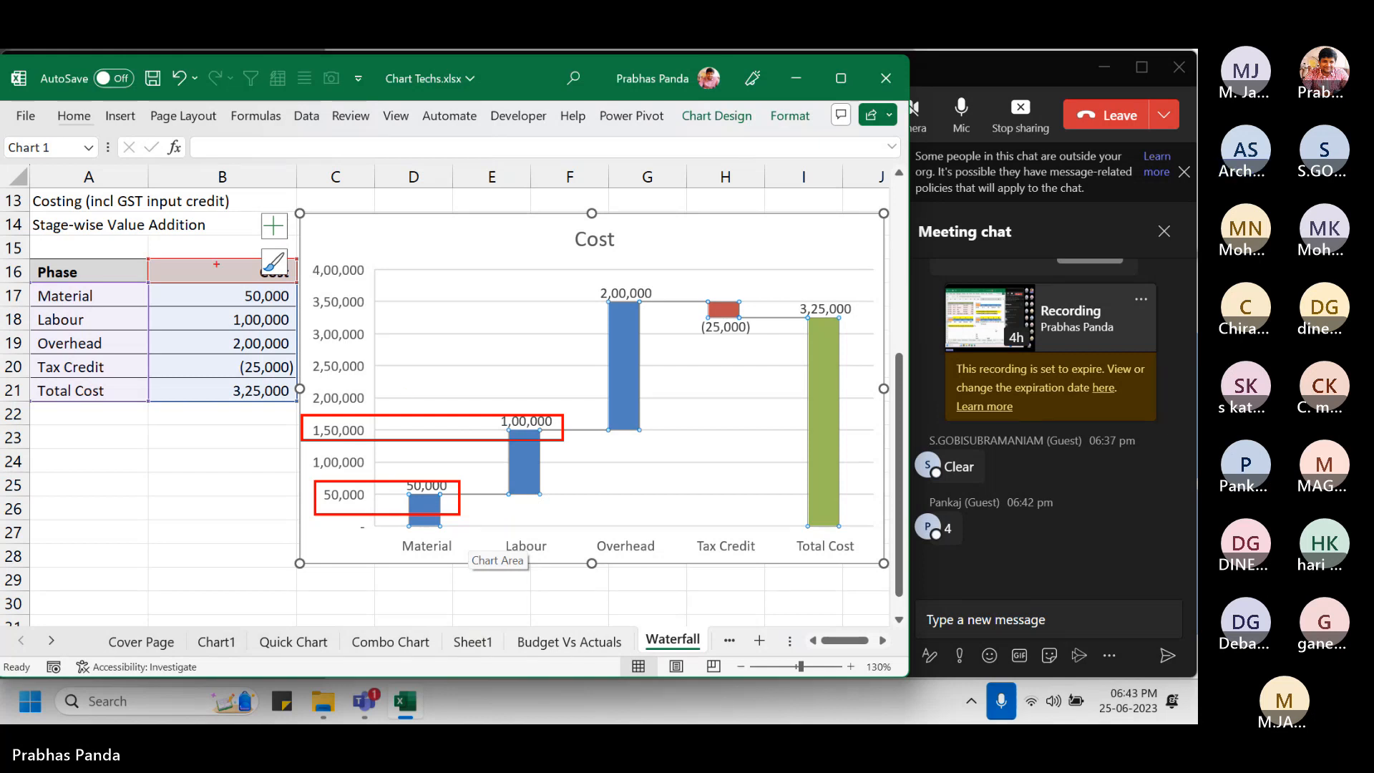
mouse_move(147, 280)
left_mouse_down()
mouse_move(239, 334)
mouse_move(296, 335)
left_mouse_up()
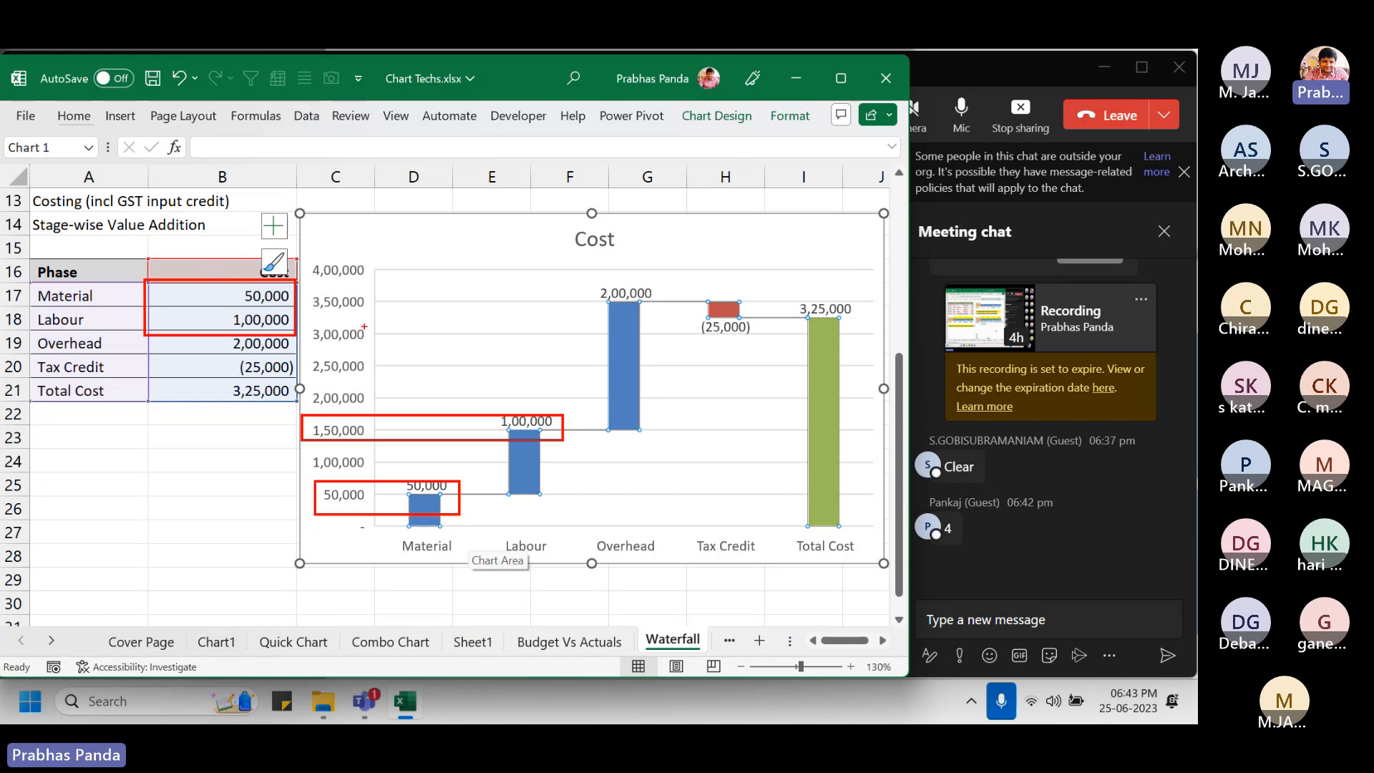
mouse_move(303, 283)
left_mouse_down()
mouse_move(560, 342)
mouse_move(655, 310)
left_mouse_up()
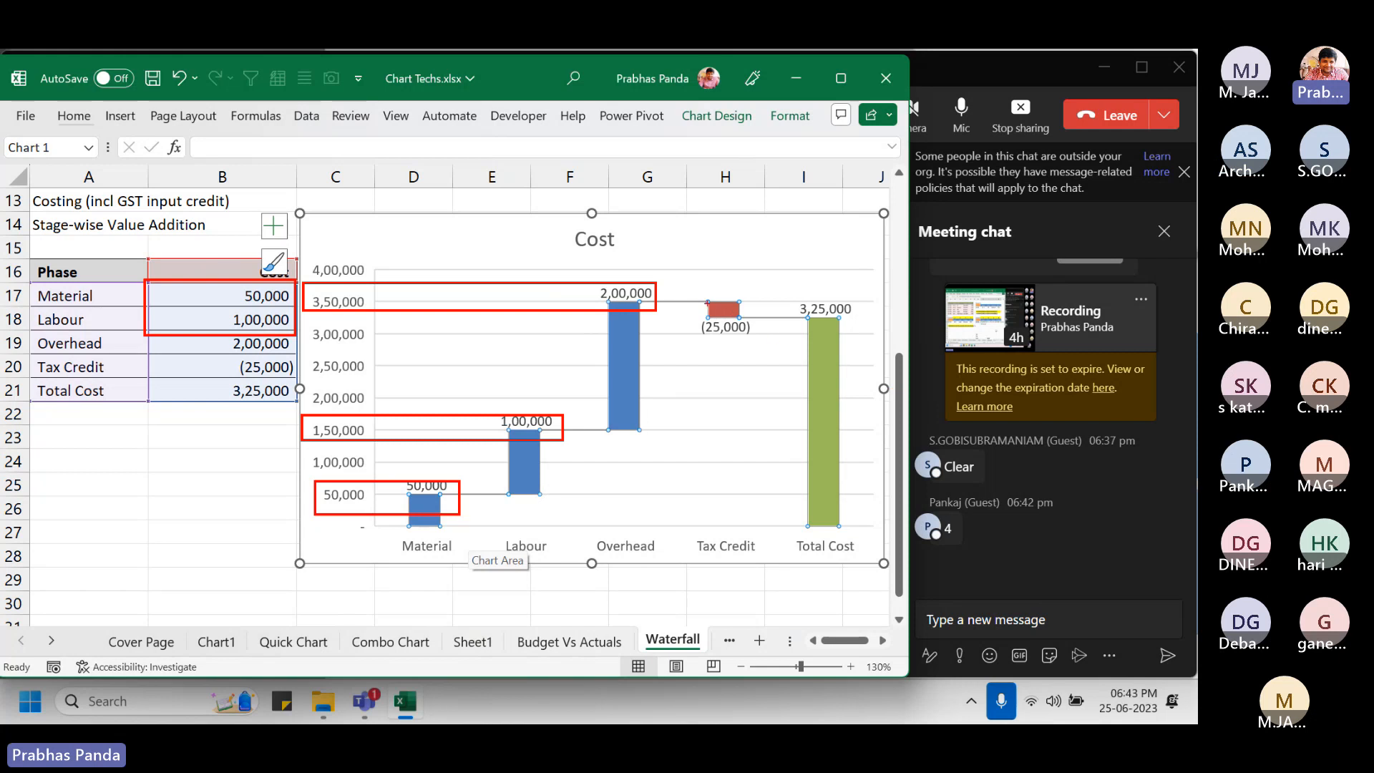
left_click_drag(696, 293, 748, 331)
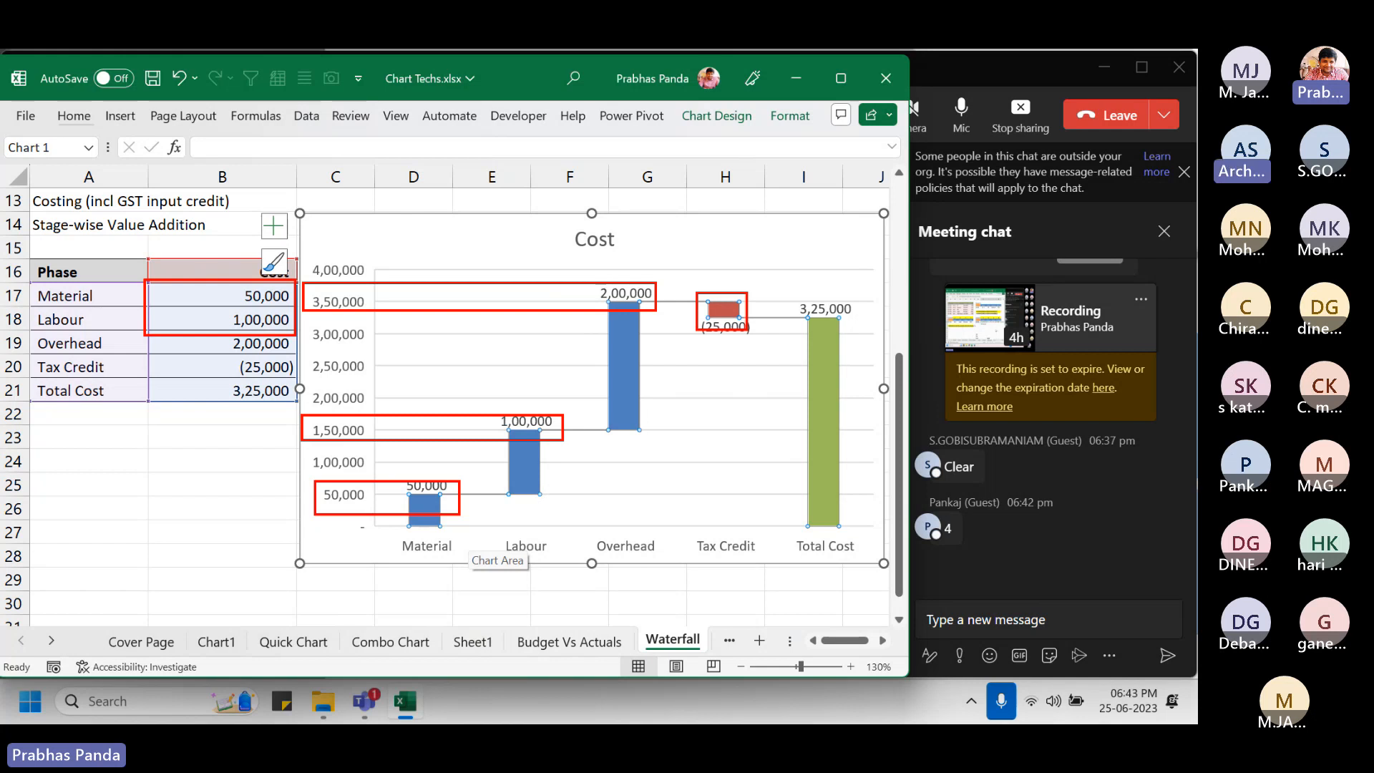
key("Escape")
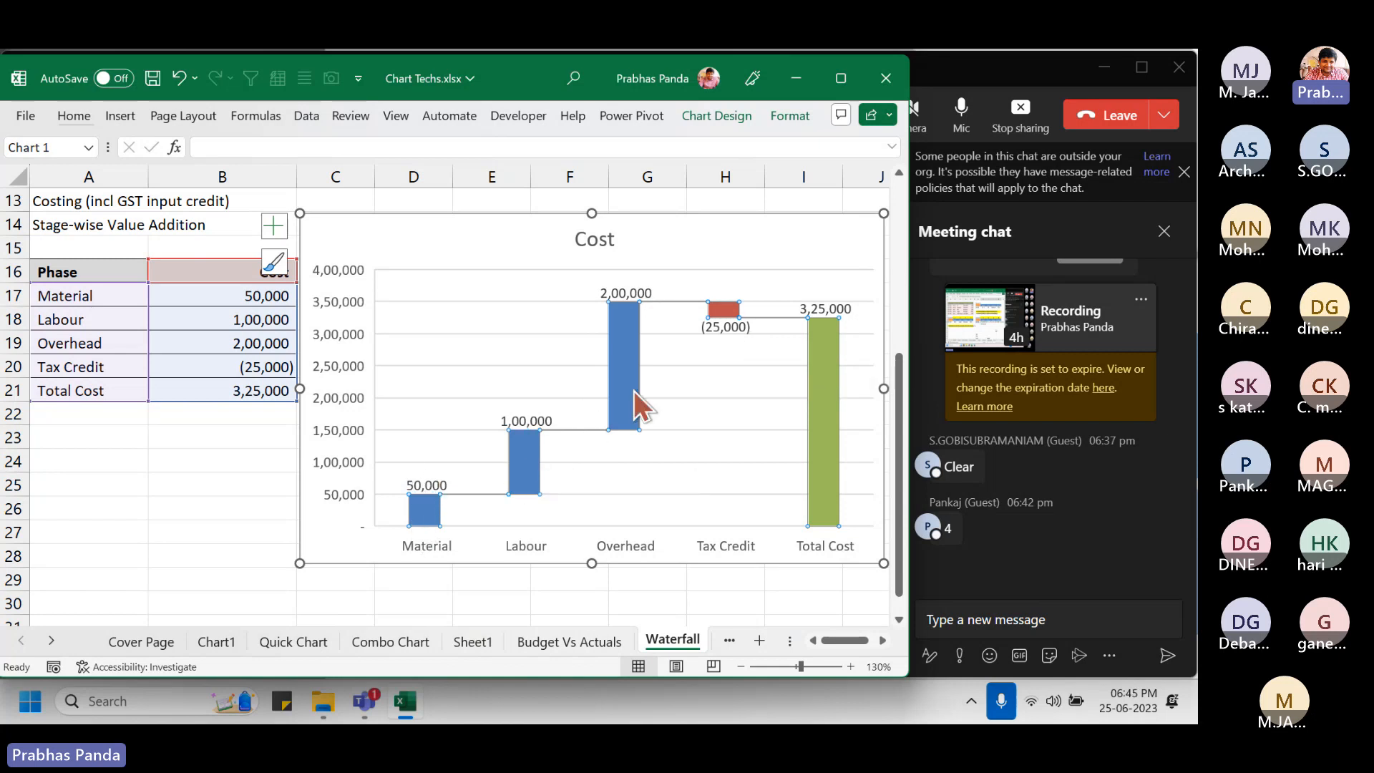
mouse_move(633, 389)
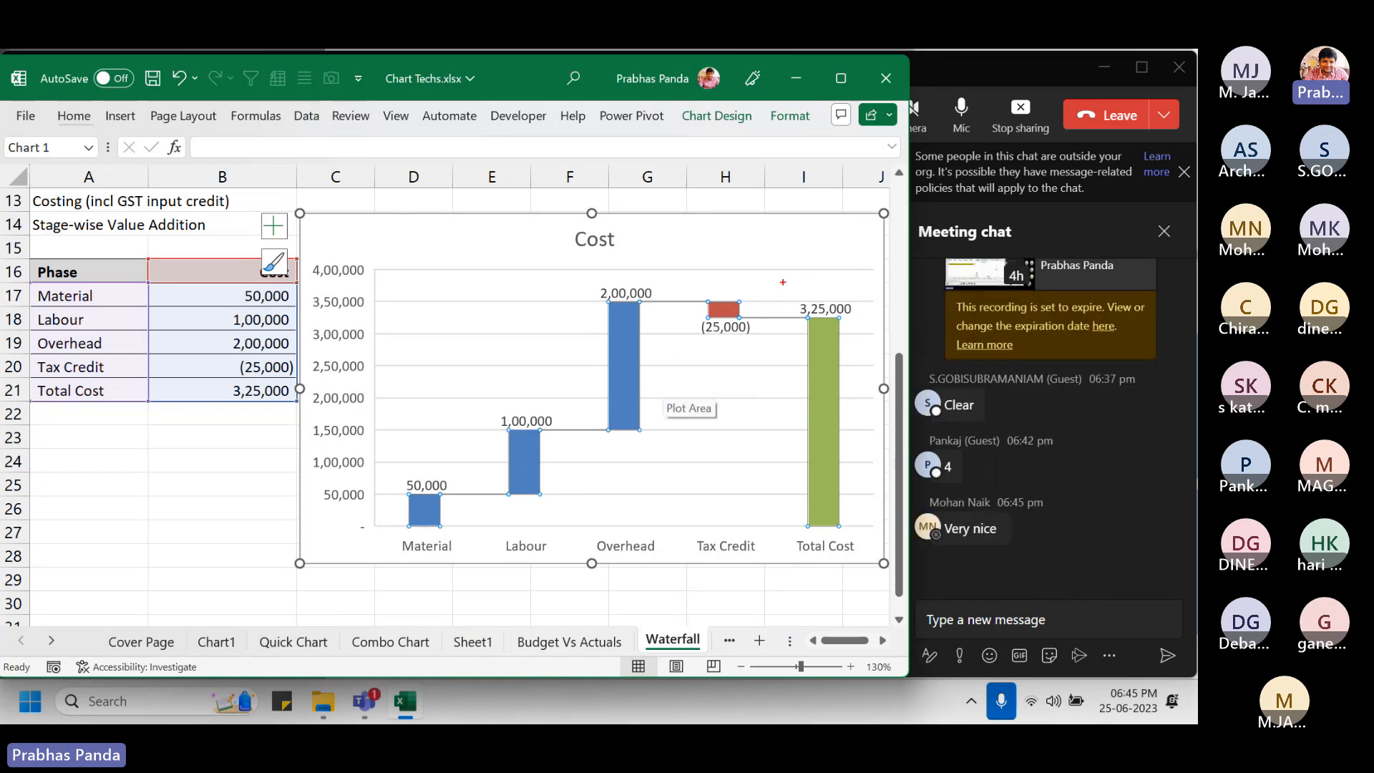
mouse_move(782, 282)
left_mouse_down()
mouse_move(857, 352)
mouse_move(873, 352)
left_mouse_up()
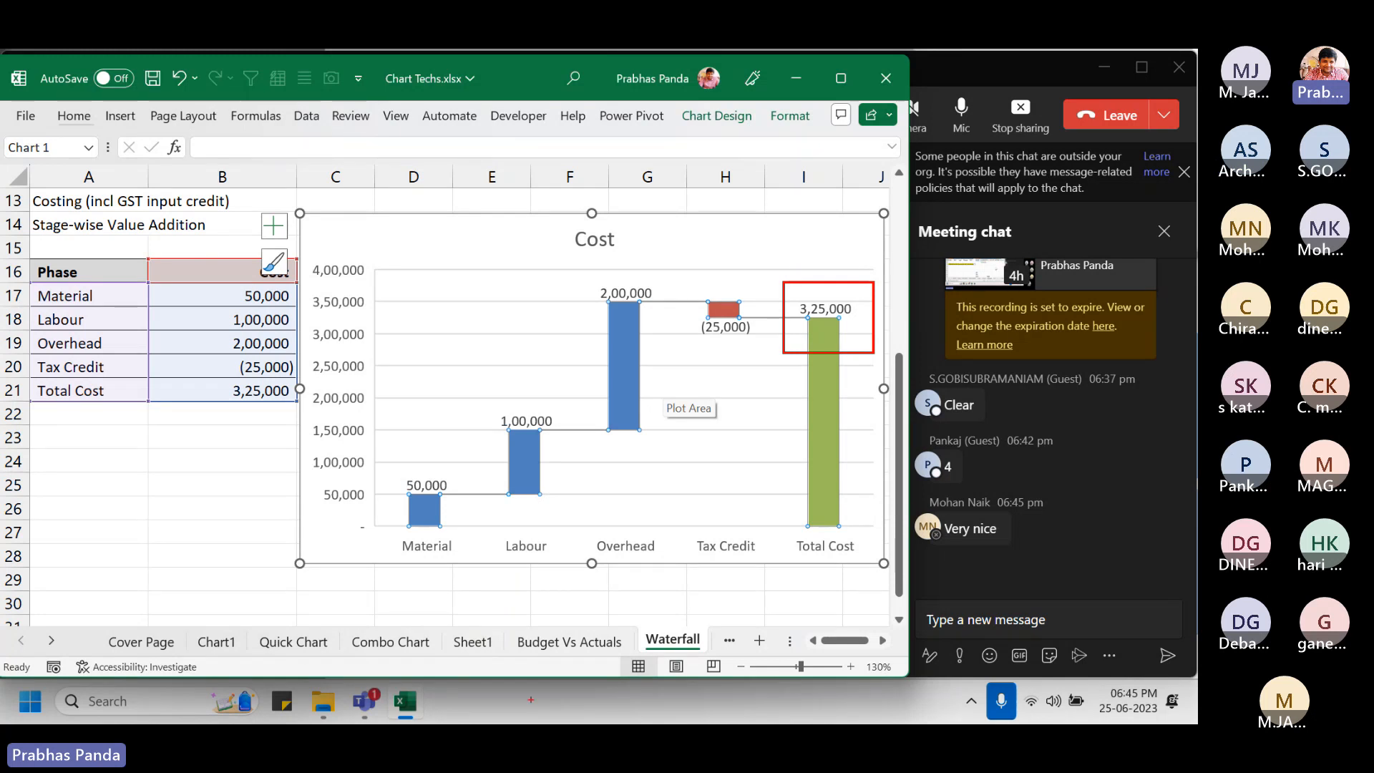
- Switch to File Explorer and open Waterfall-chart.xlsx from D:\Working files\Excel Solutions\Chart Solutions
key("super")
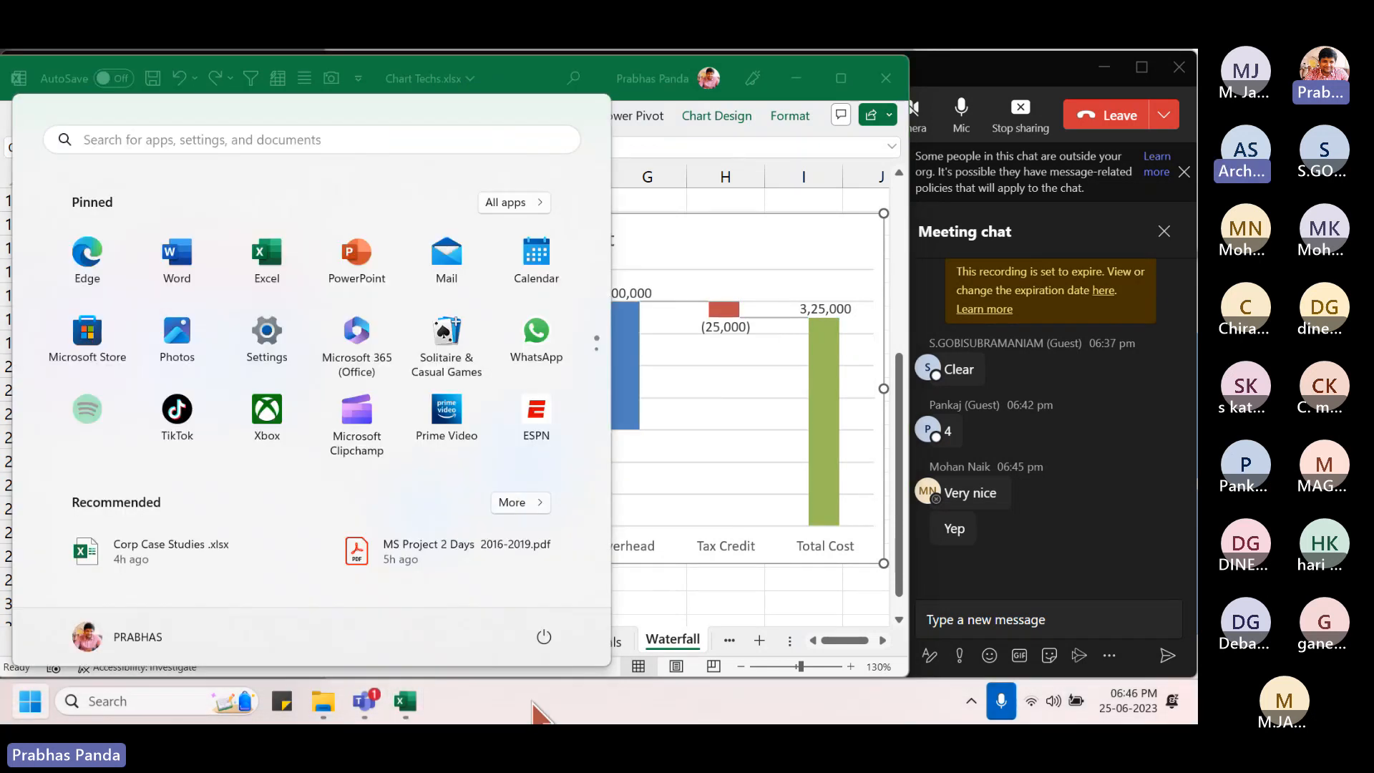
key("super+e")
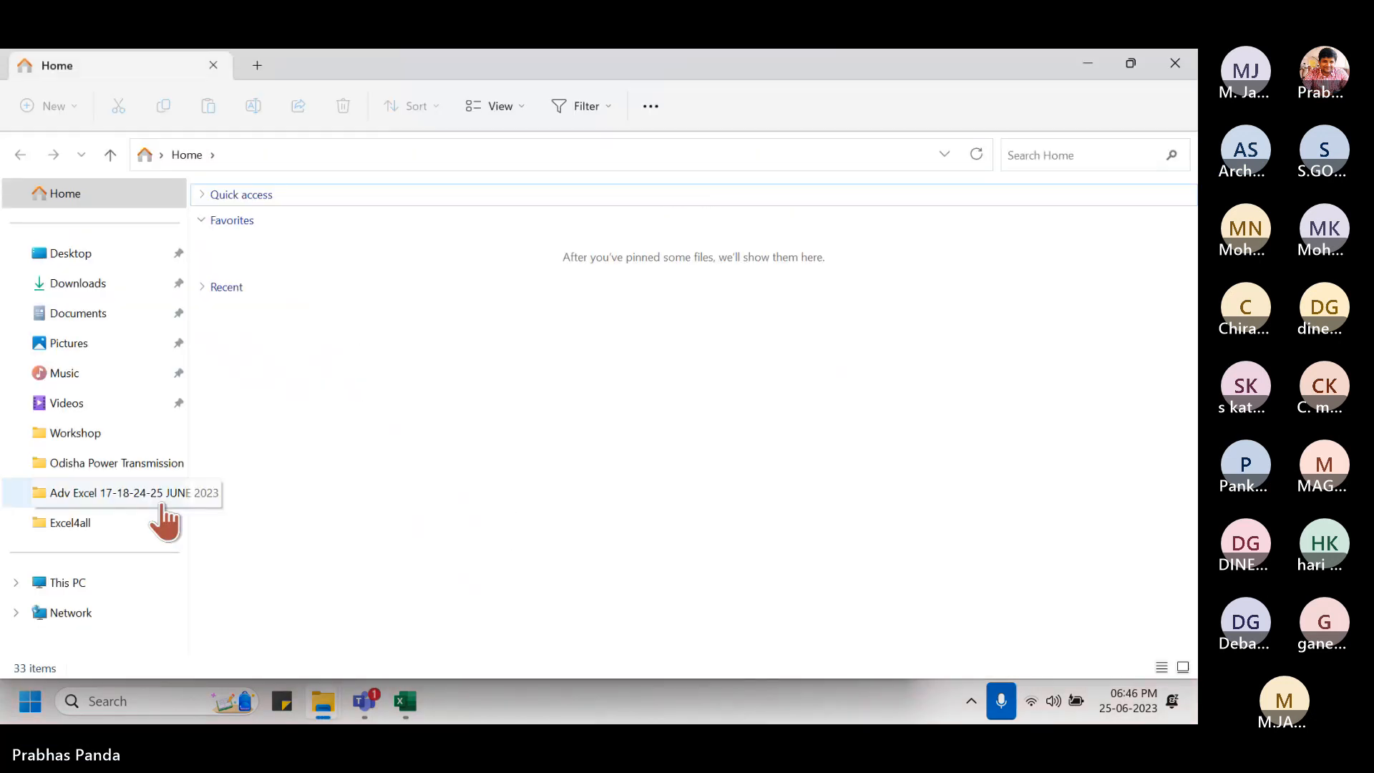
left_click(79, 583)
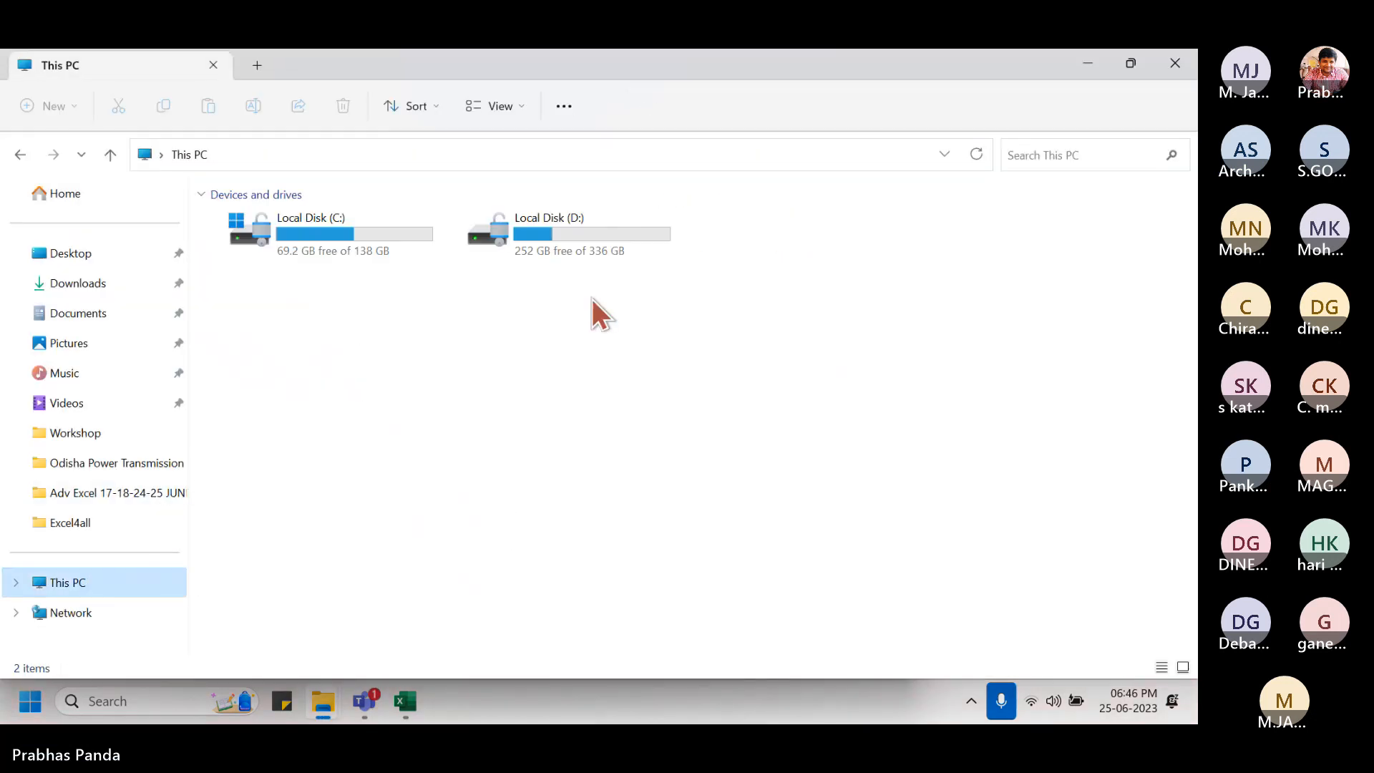
double_click(607, 243)
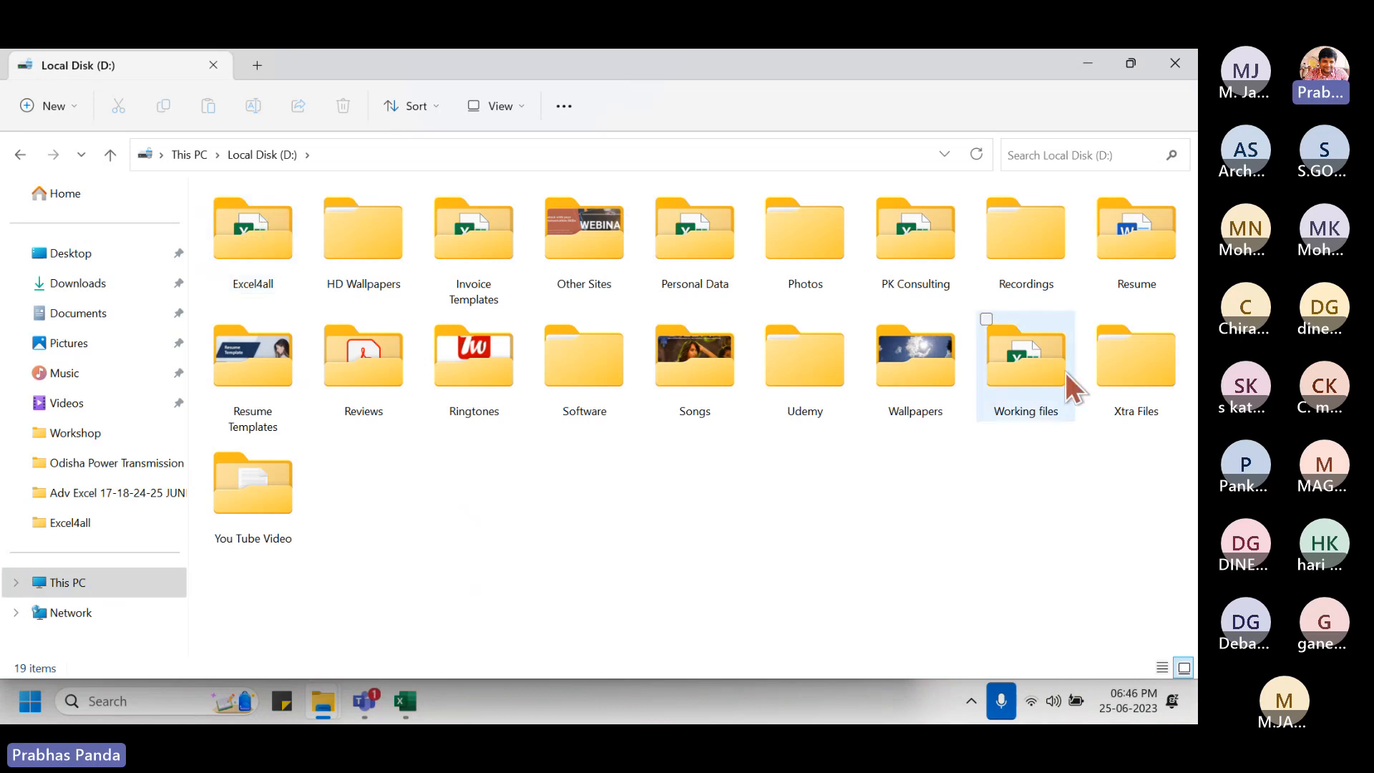
double_click(1033, 362)
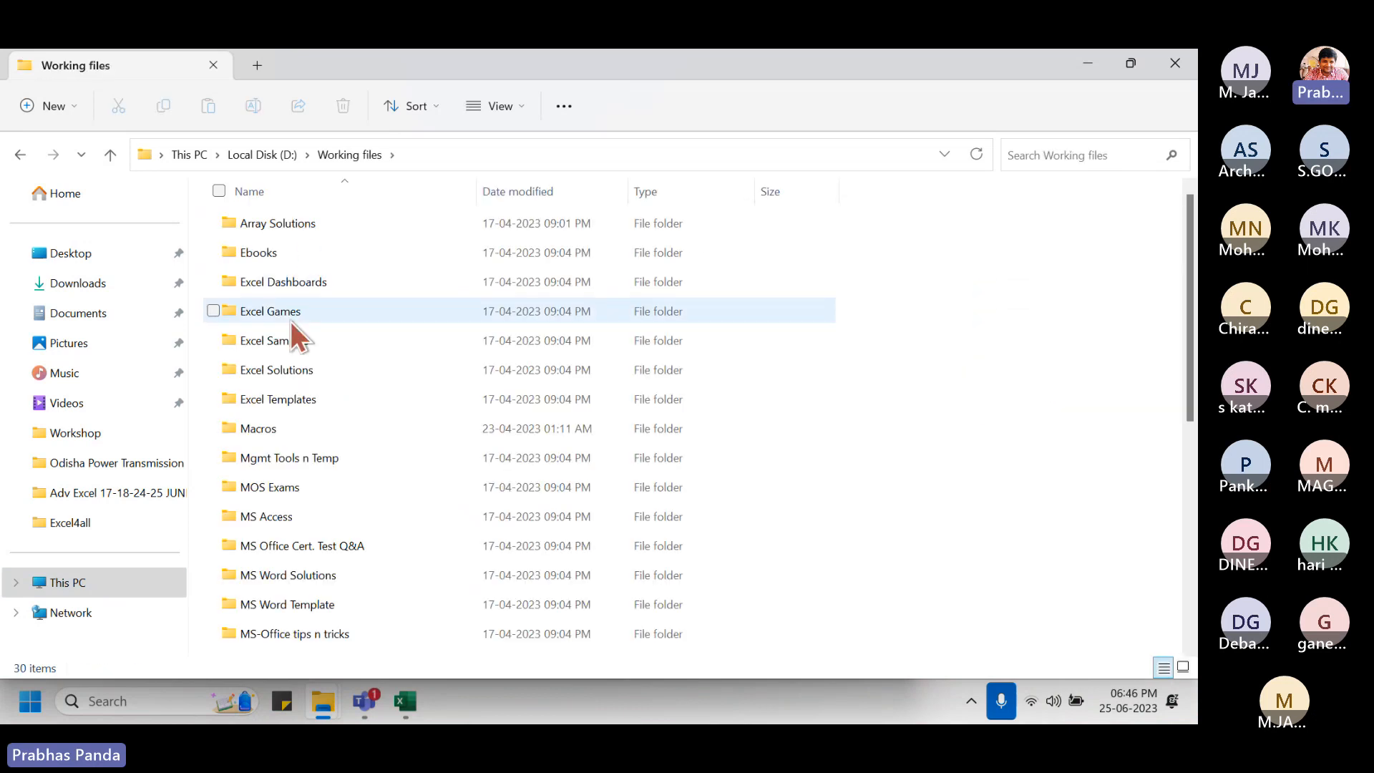
double_click(318, 371)
double_click(299, 219)
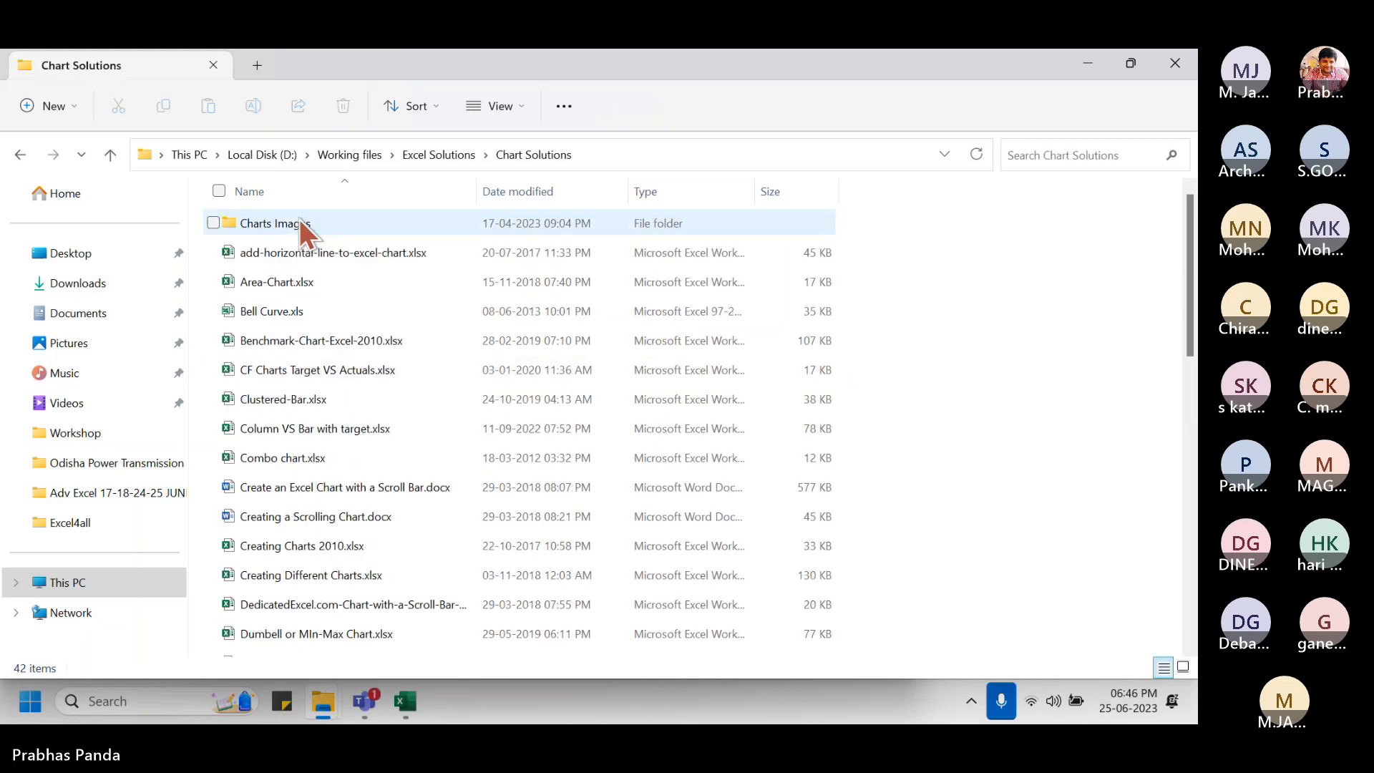
key("w")
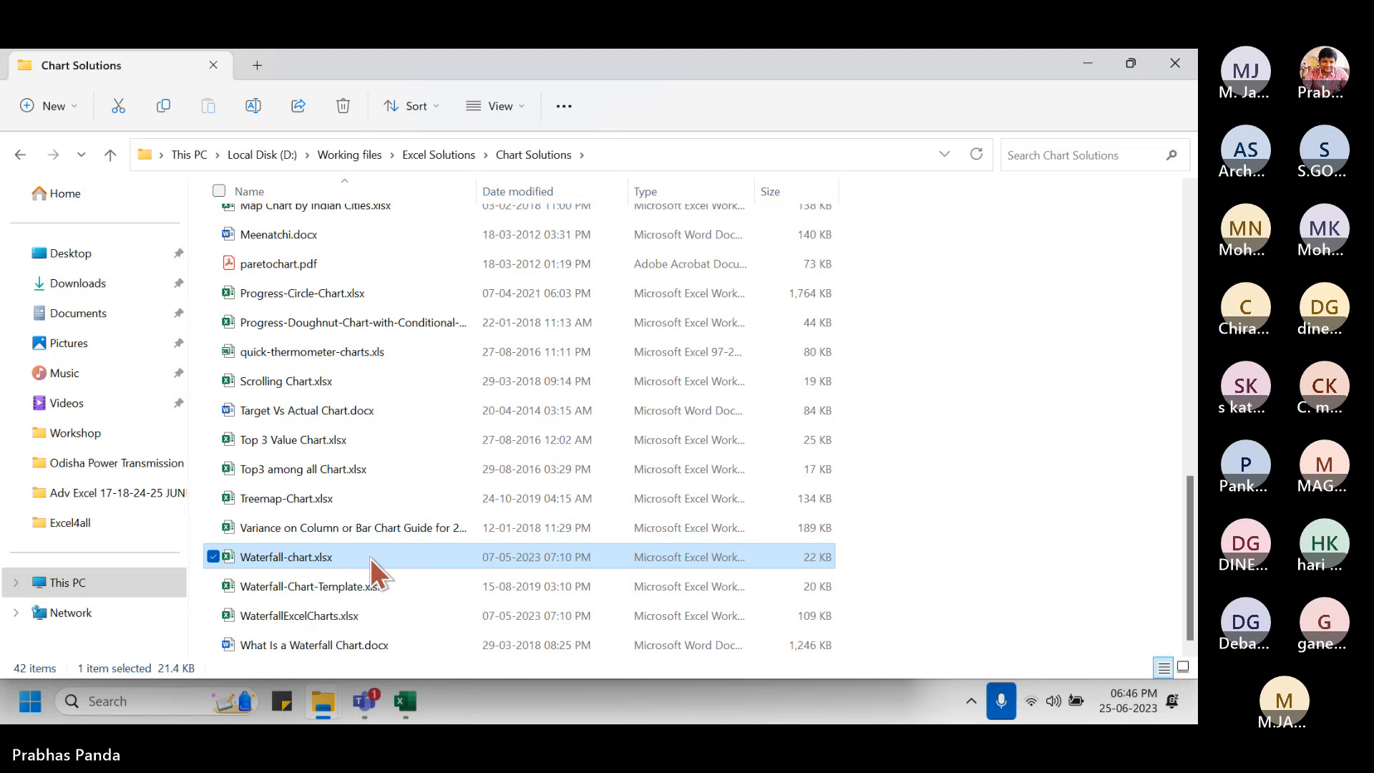
double_click(370, 558)
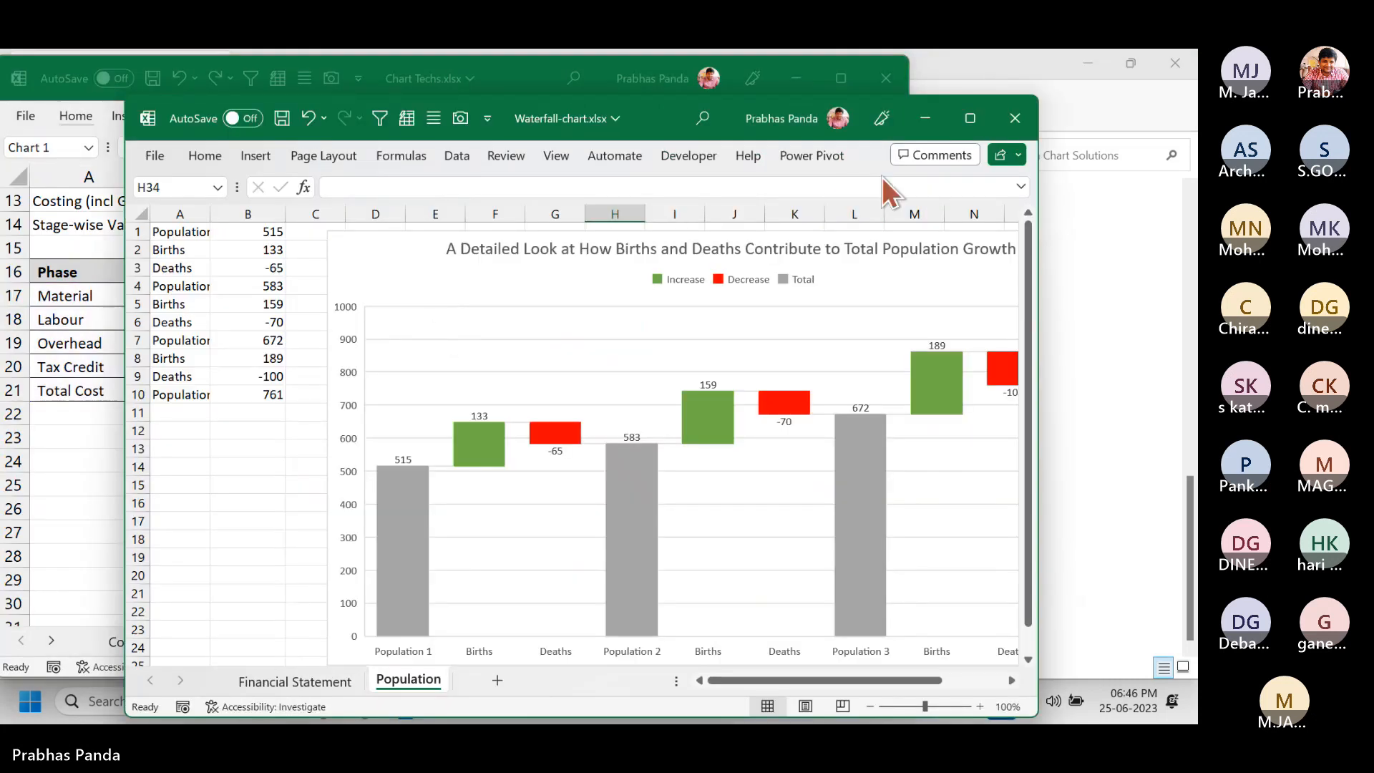
- Examine the example waterfall charts on the Population and Financial Statement sheets in the maximized workbook, and close it
left_click(969, 119)
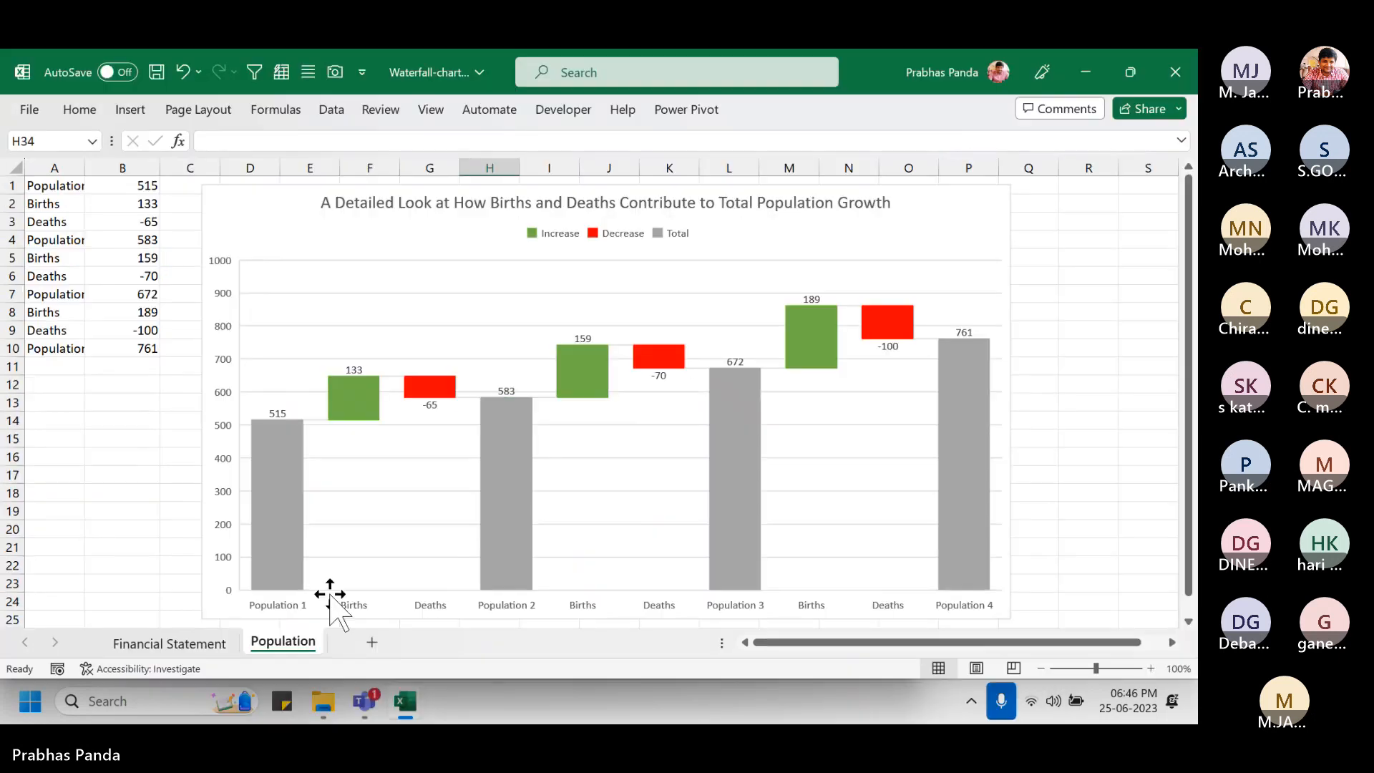
left_click(202, 647)
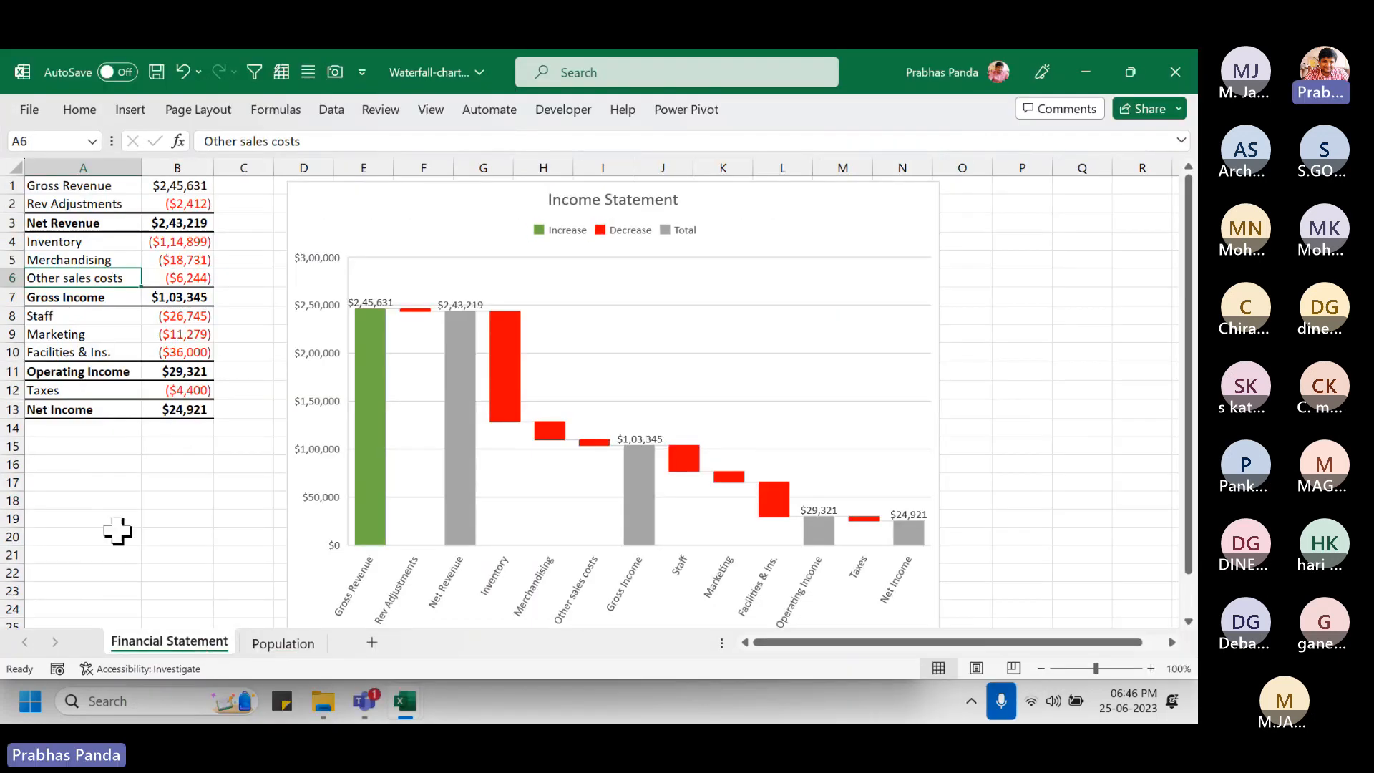
left_click(168, 483)
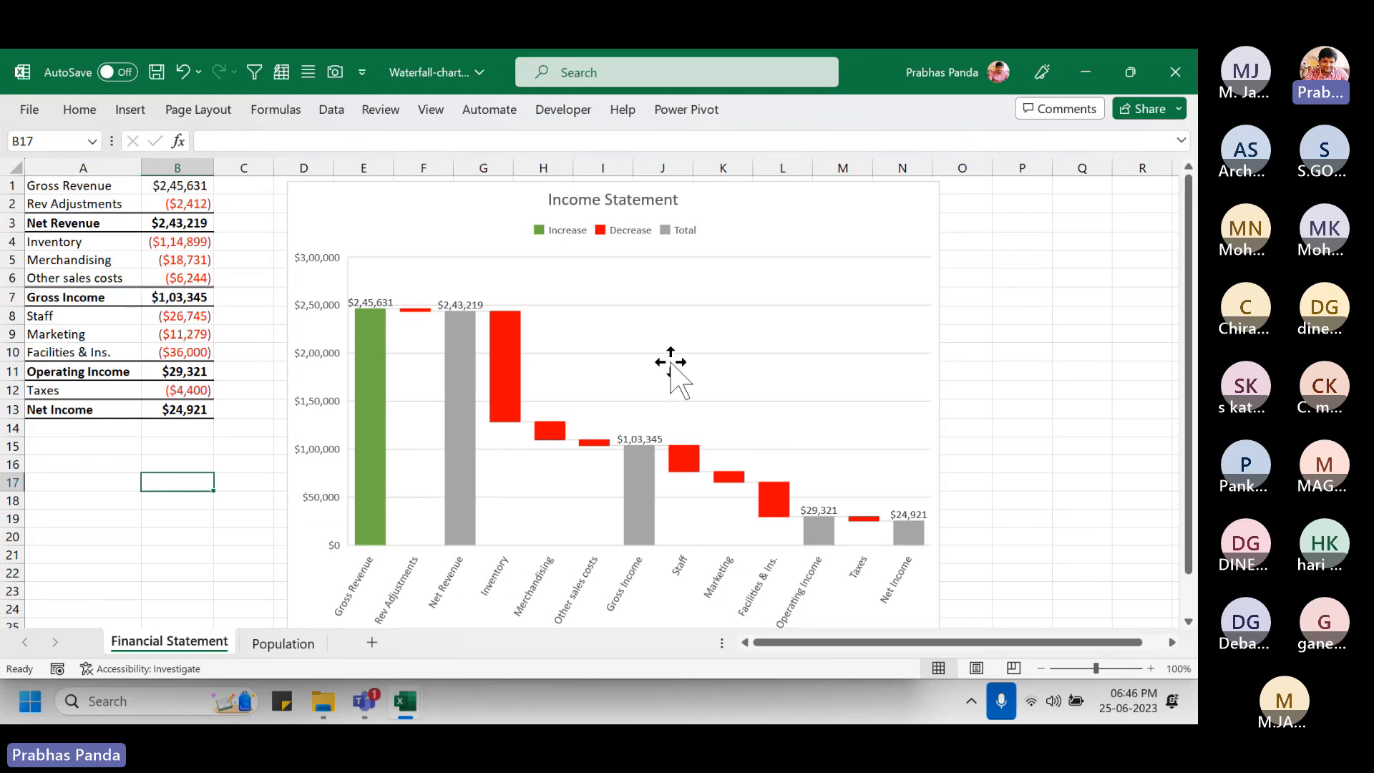
left_click(1174, 69)
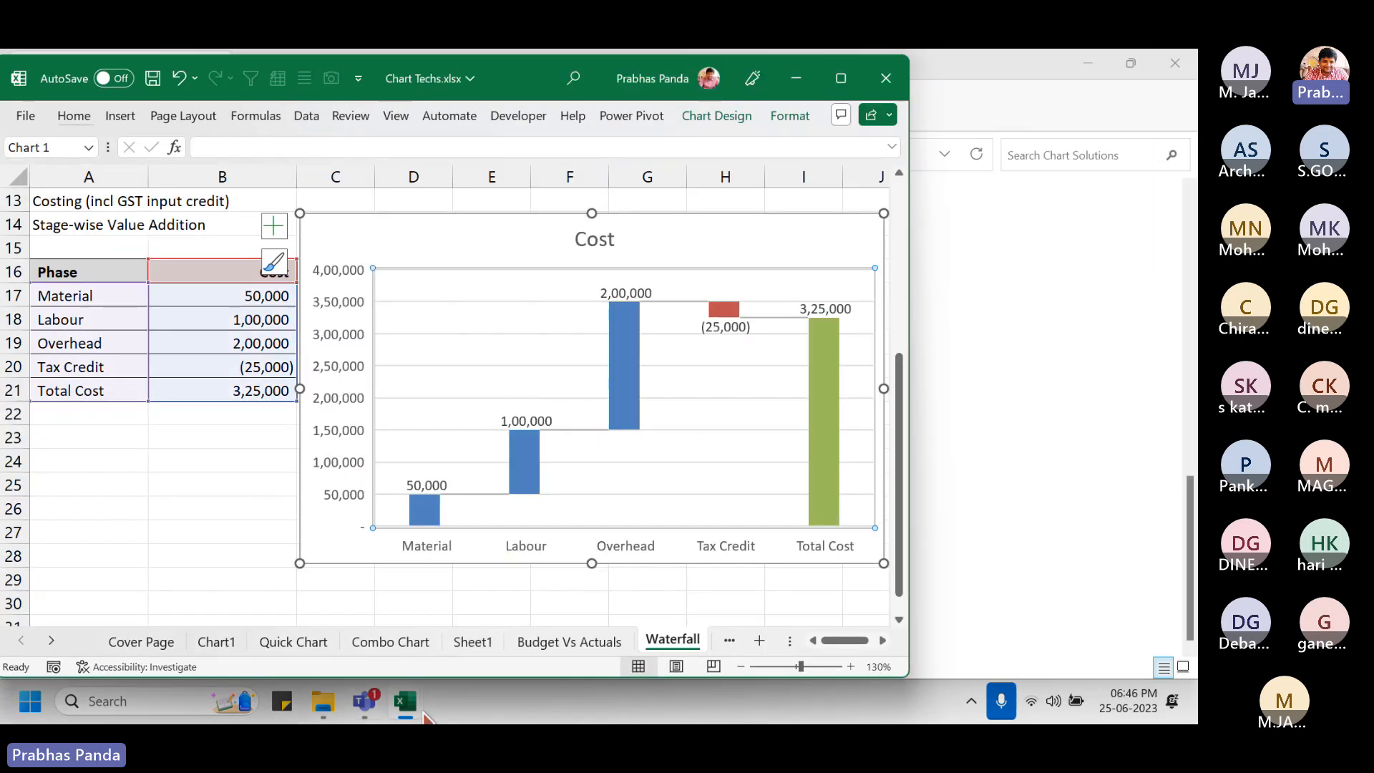
- Return to the Chart Solutions folder and open Waterfall-Chart-Template.xlsx
mouse_move(322, 717)
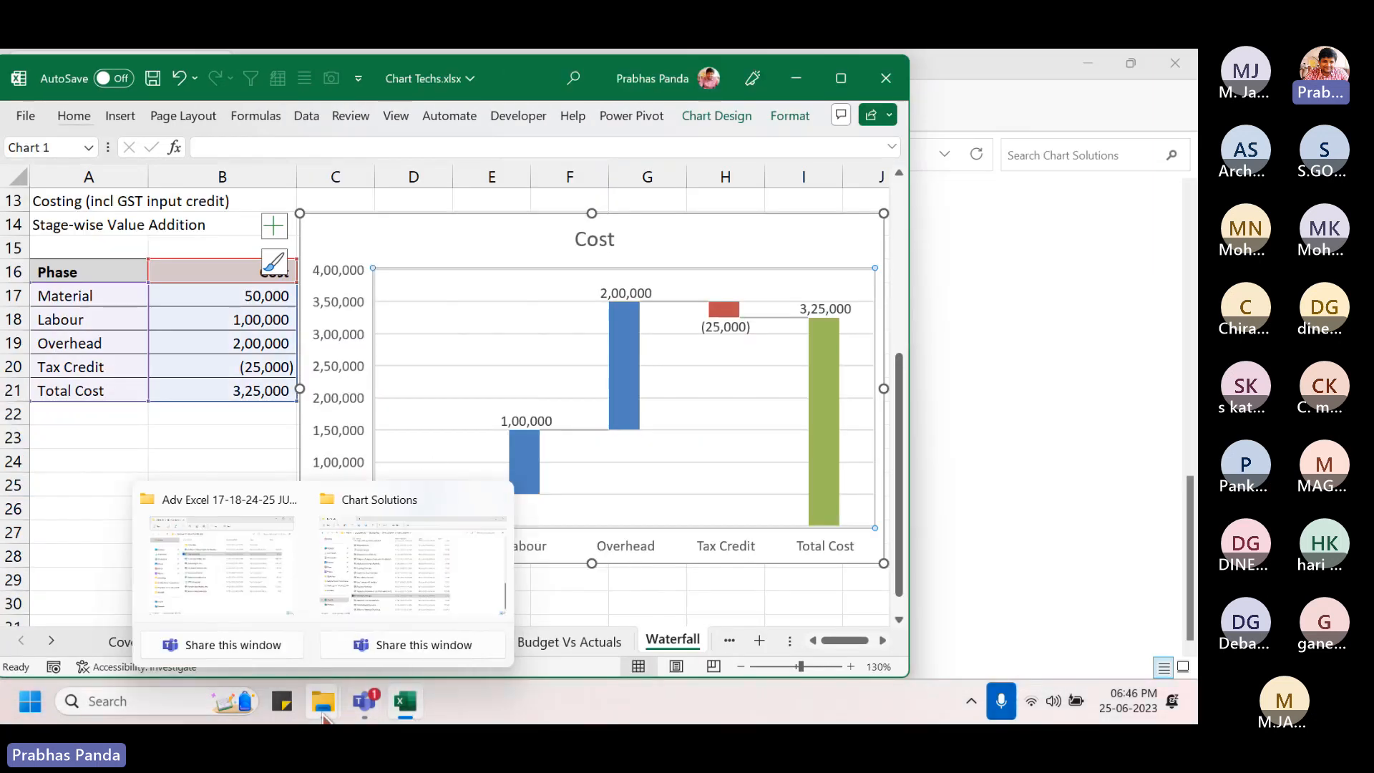
left_click(375, 572)
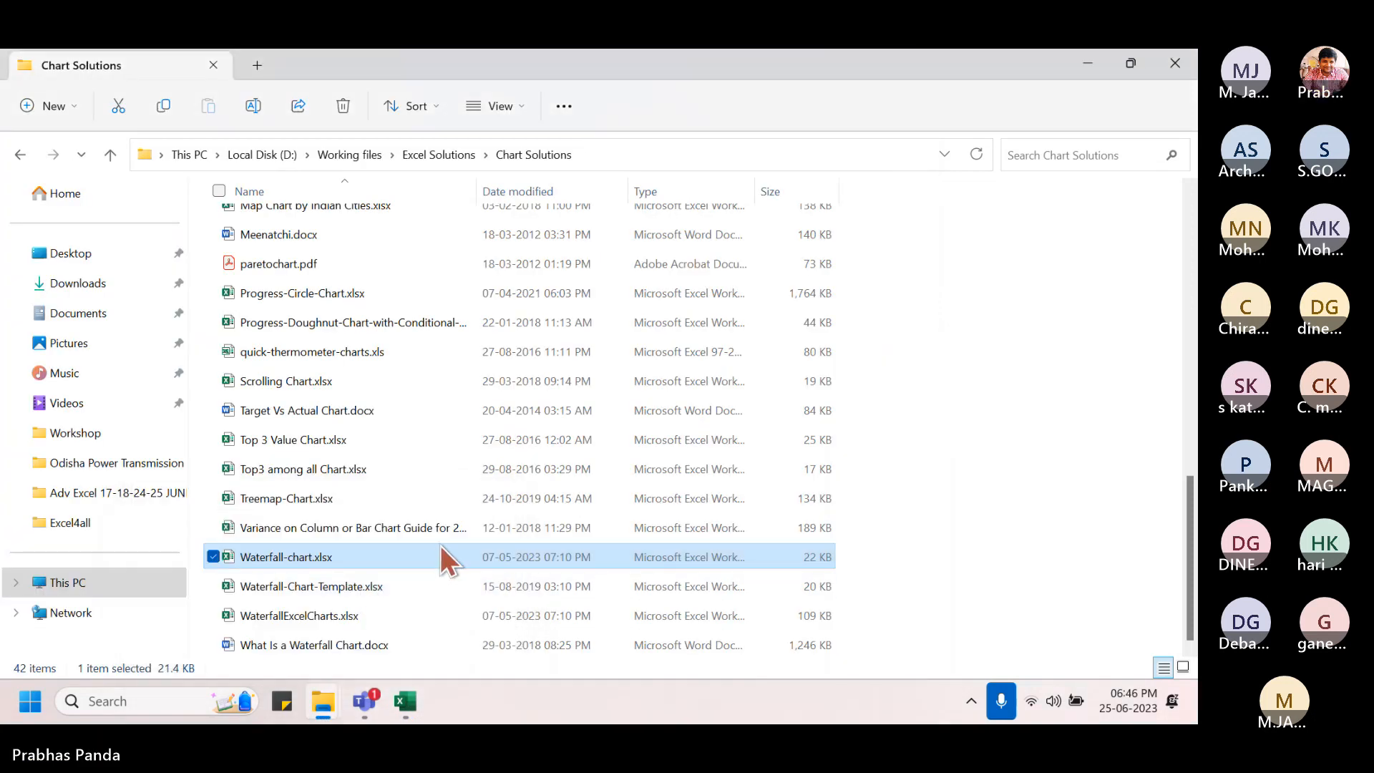
double_click(345, 588)
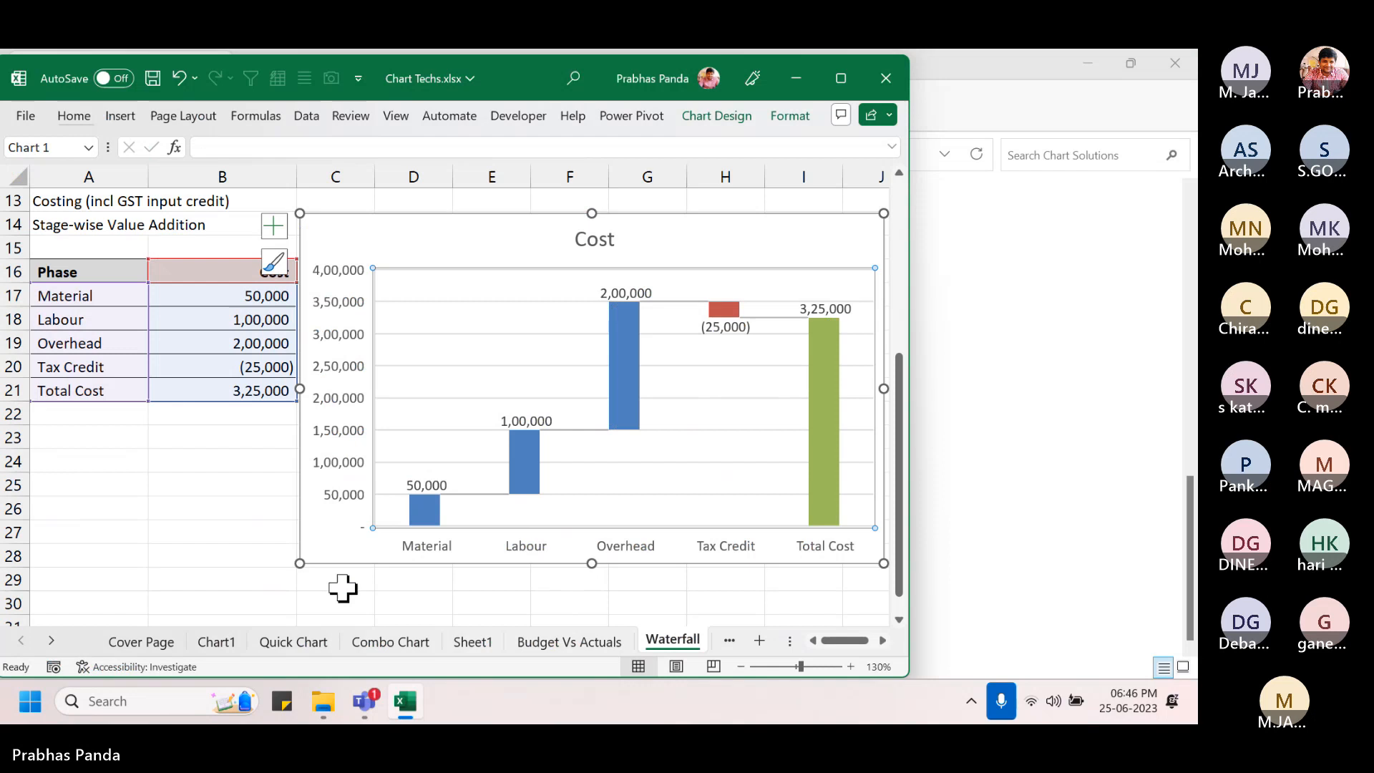
left_click(117, 445)
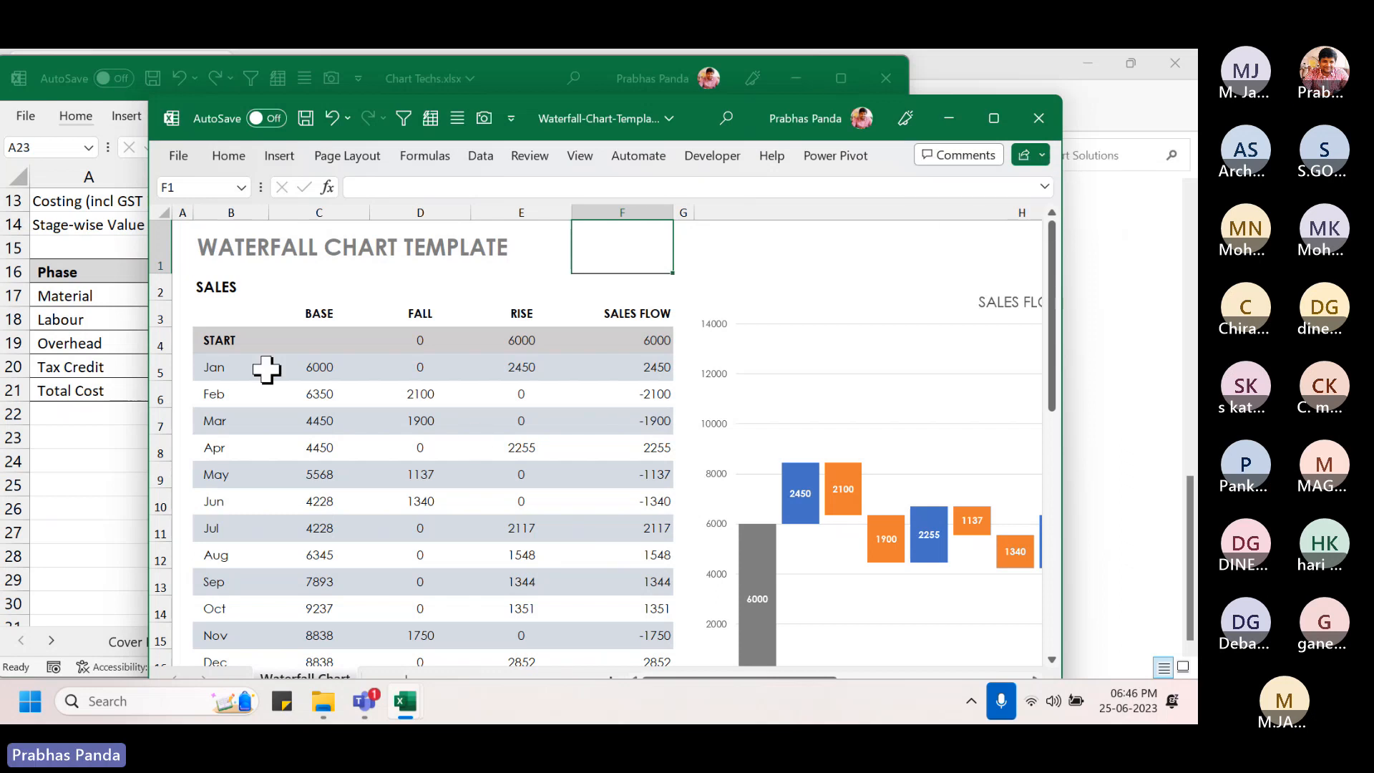
- Examine the template's Base, Fall, Rise and Sales Flow table with its chart in the maximized window, and close the workbook
left_click(993, 119)
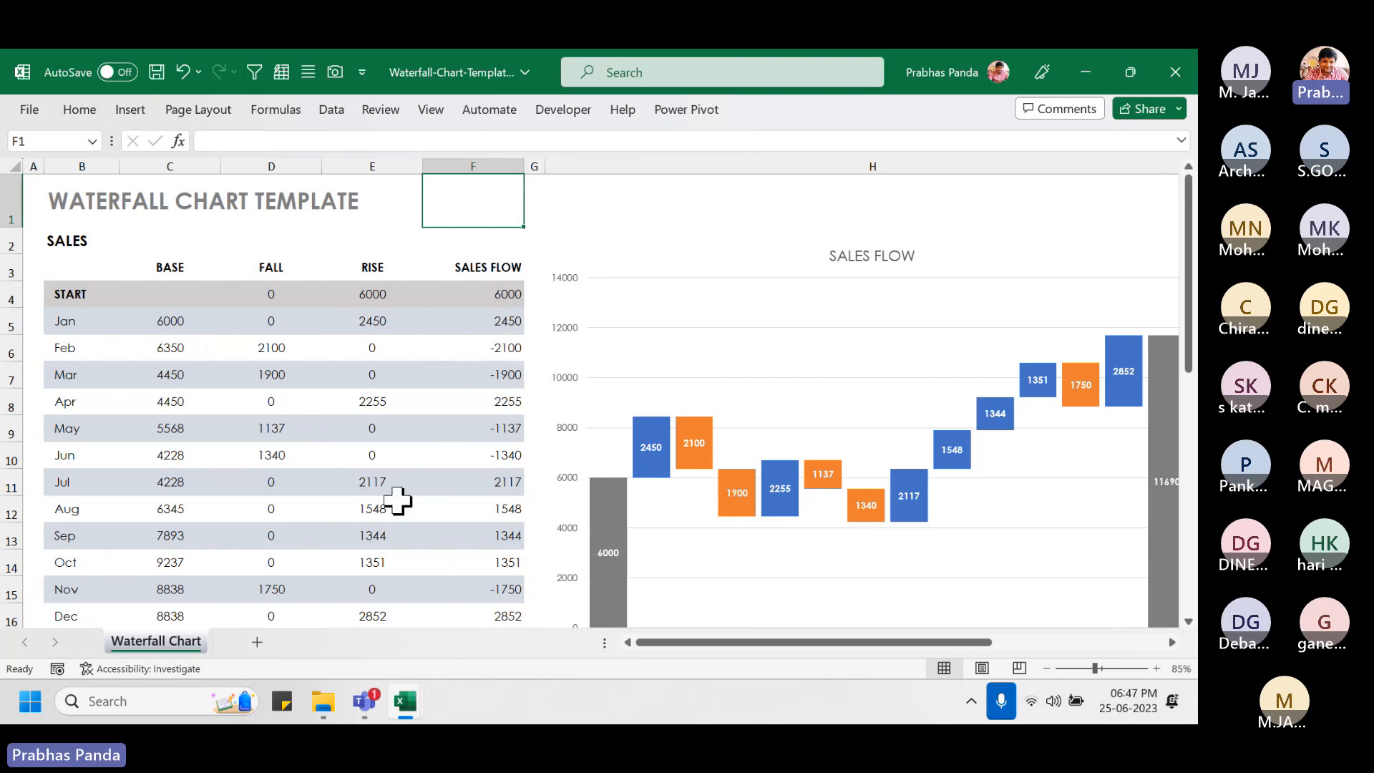
scroll(399, 497, "down", 1)
scroll(398, 496, "up", 1)
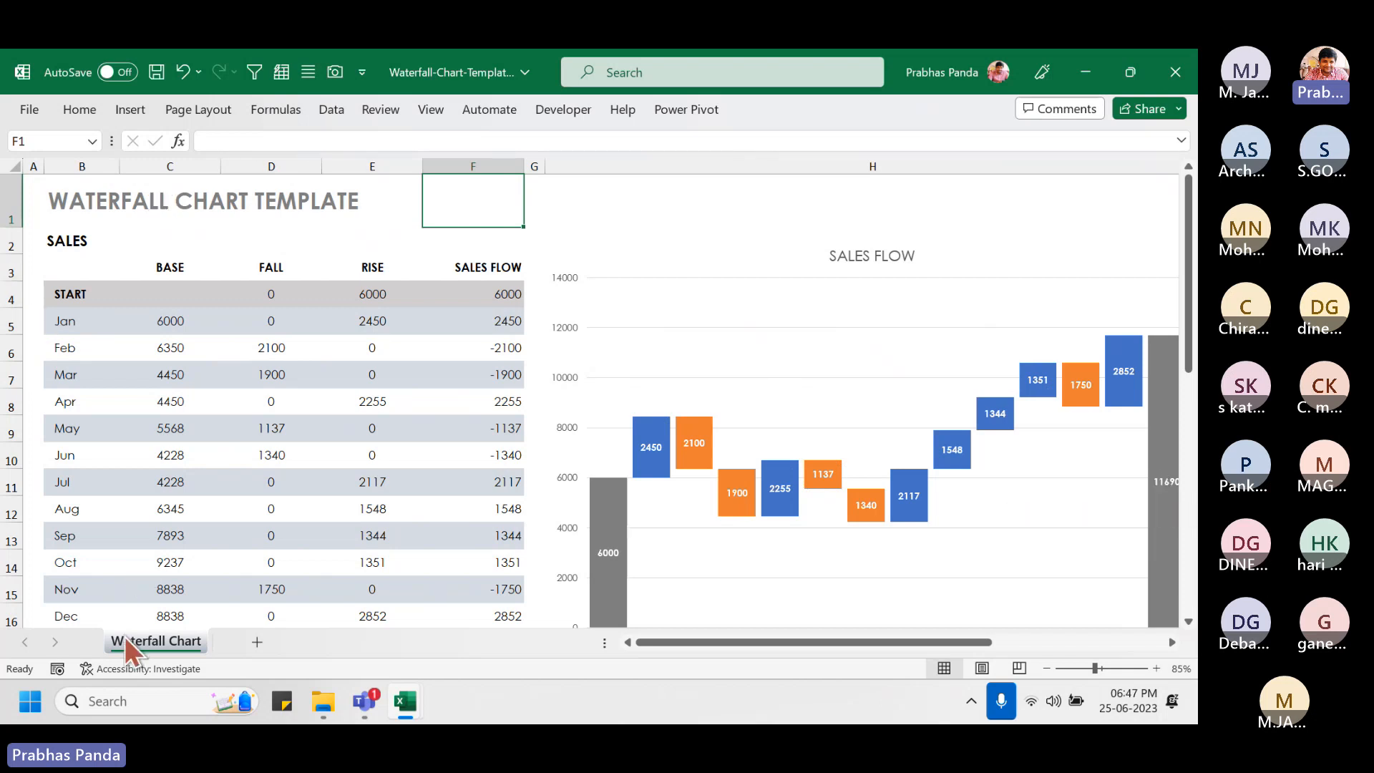
left_click(1191, 84)
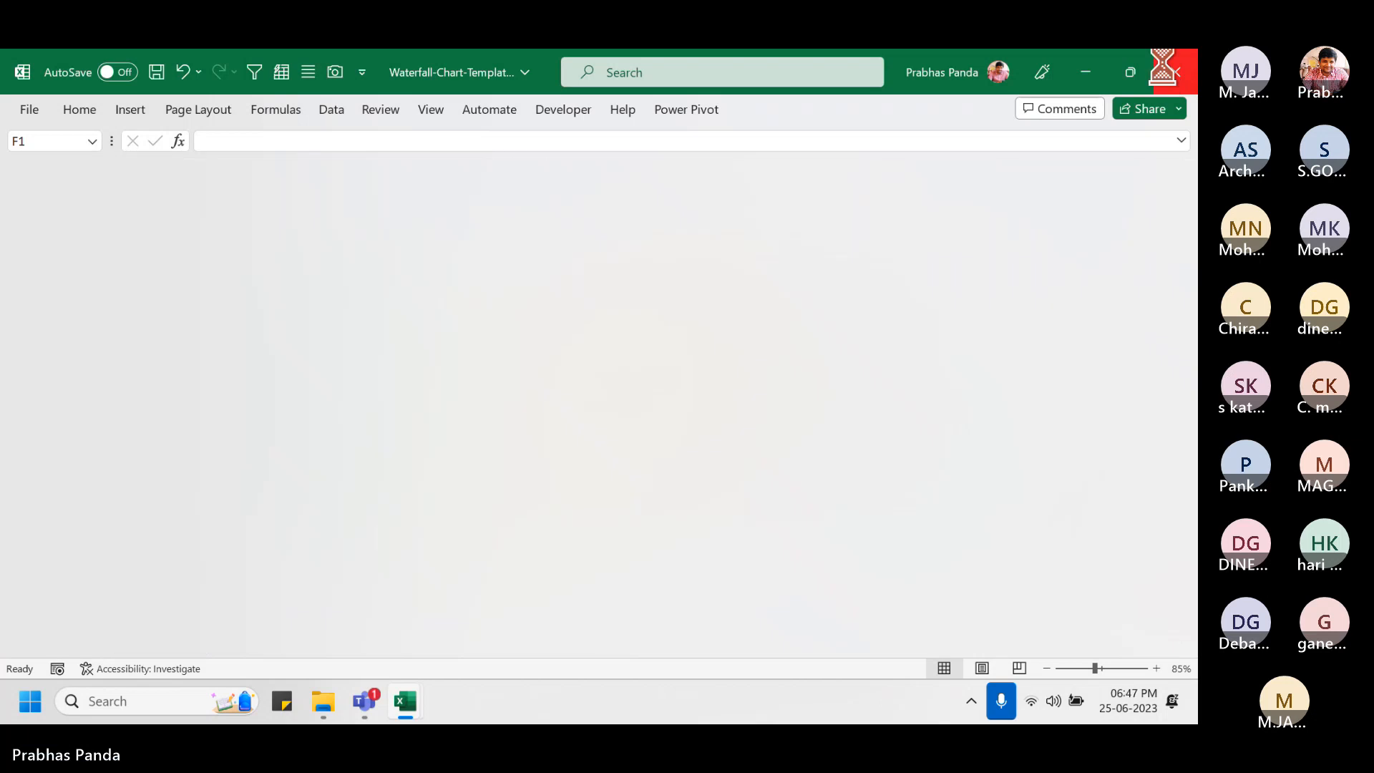
- Open WaterfallExcelCharts.xlsx from the Chart Solutions folder and maximize its window
key("alt+Tab")
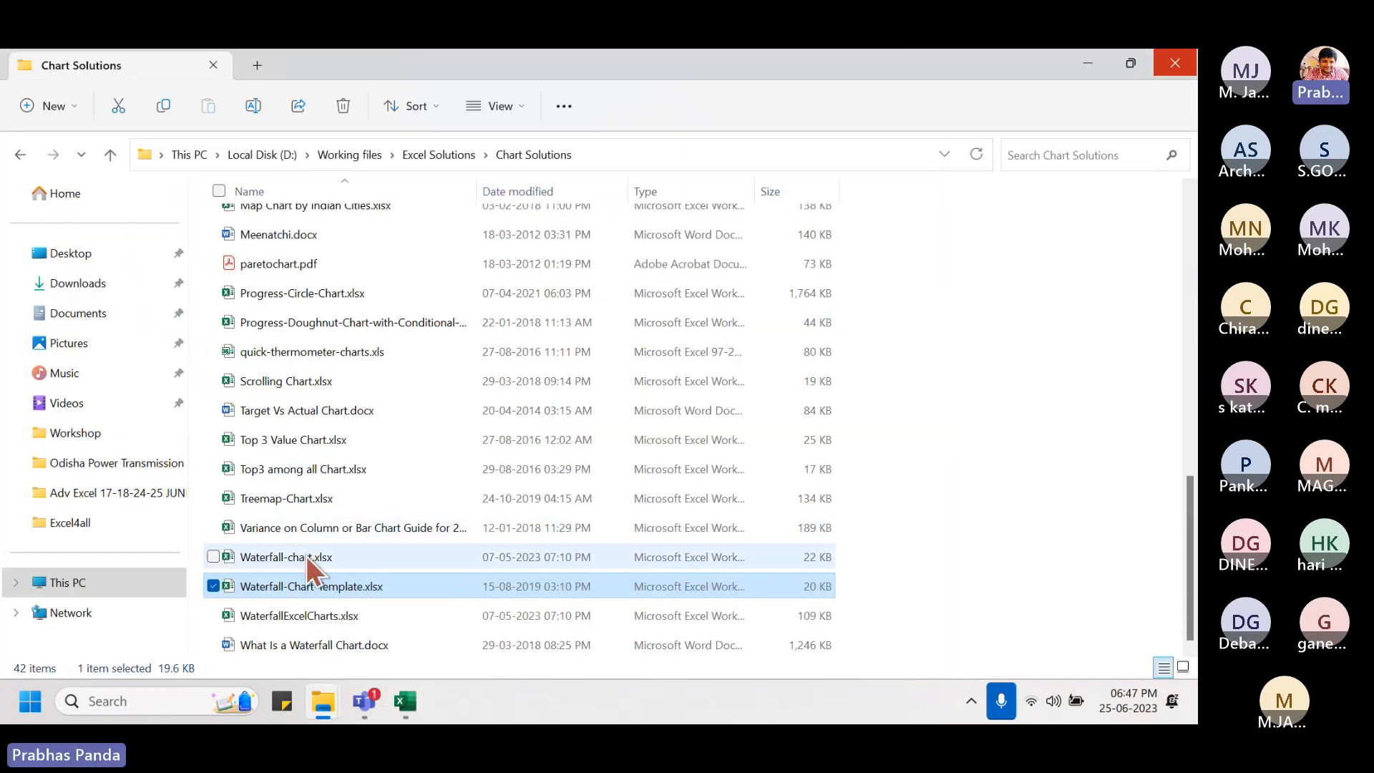
left_click(317, 616)
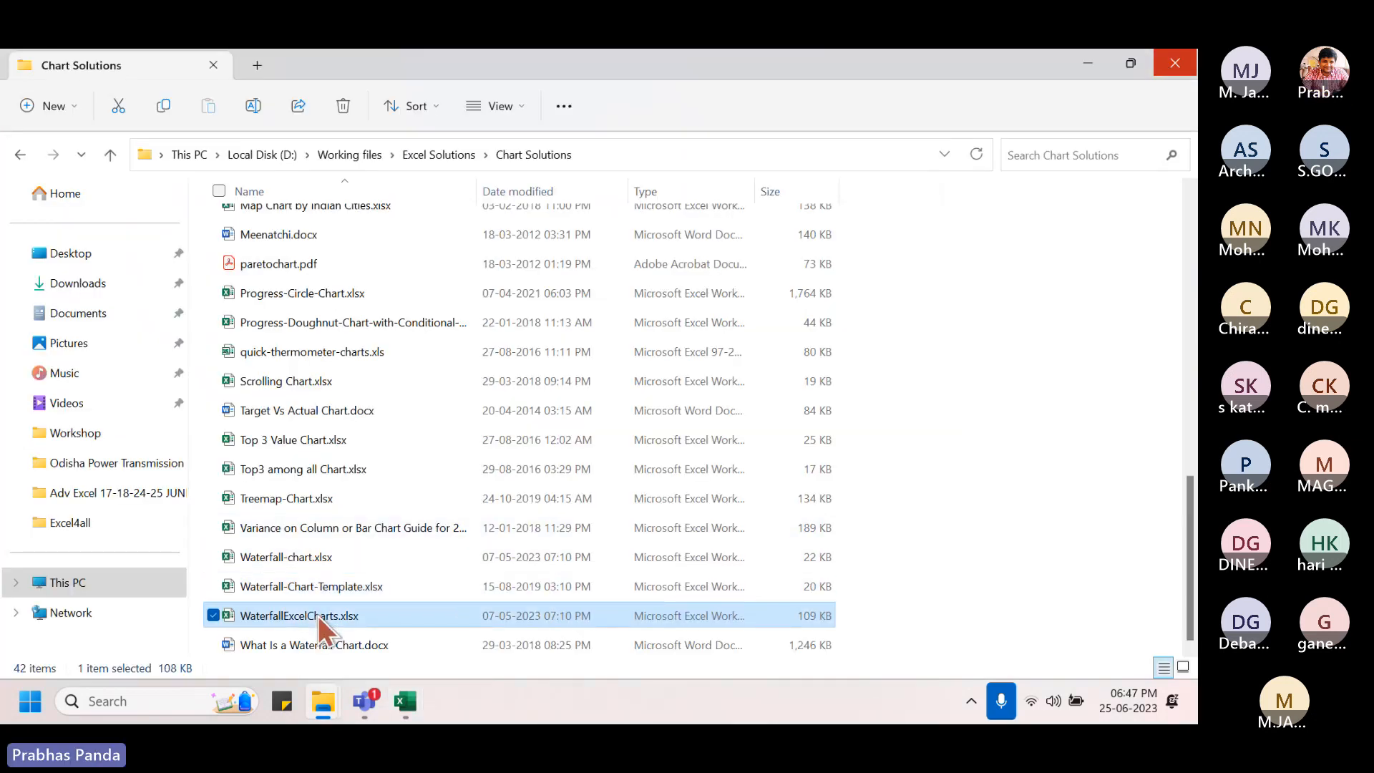
key("alt+Tab")
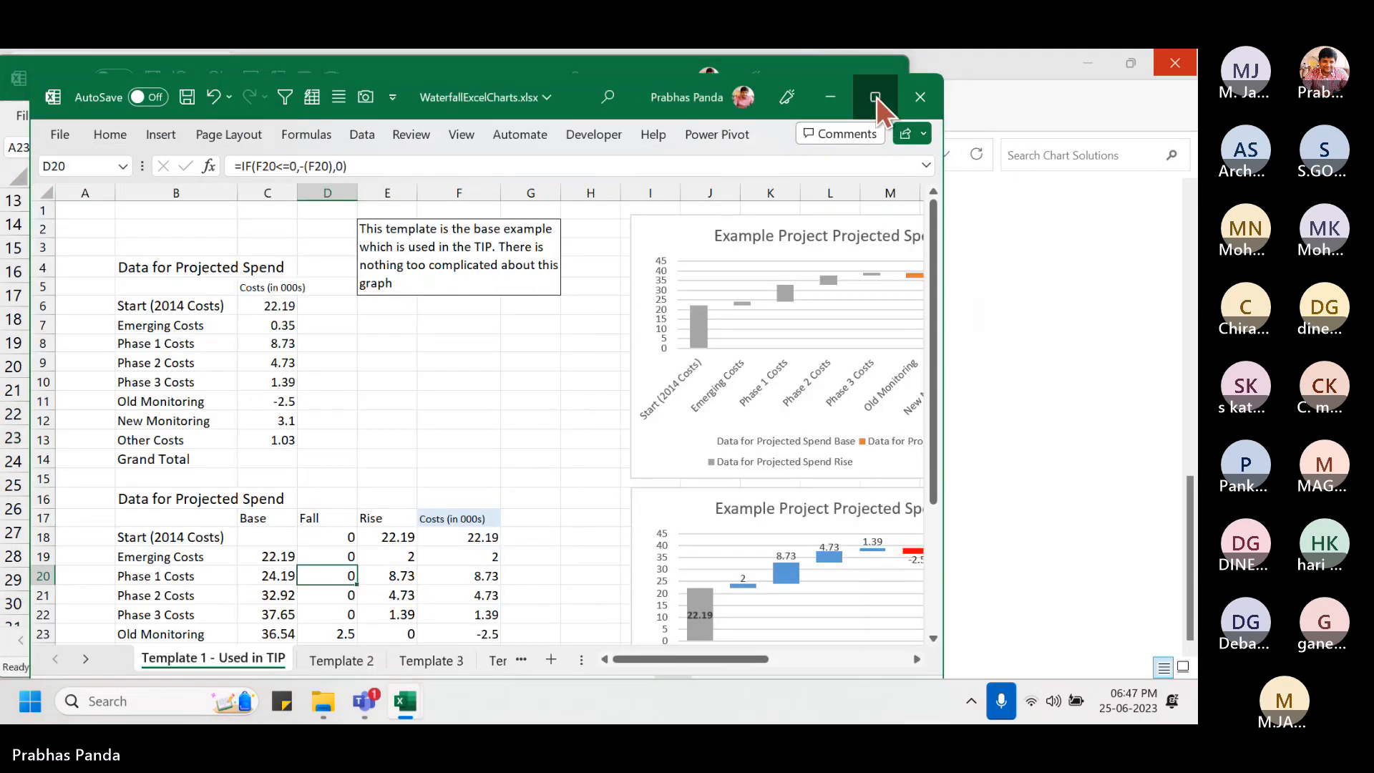
left_click(875, 97)
- Examine the projected spend tables and waterfall charts on the Template 1 - Used in TIP, Template 2 and Template 3 sheets
left_click(396, 389)
scroll(396, 389, "down", 7)
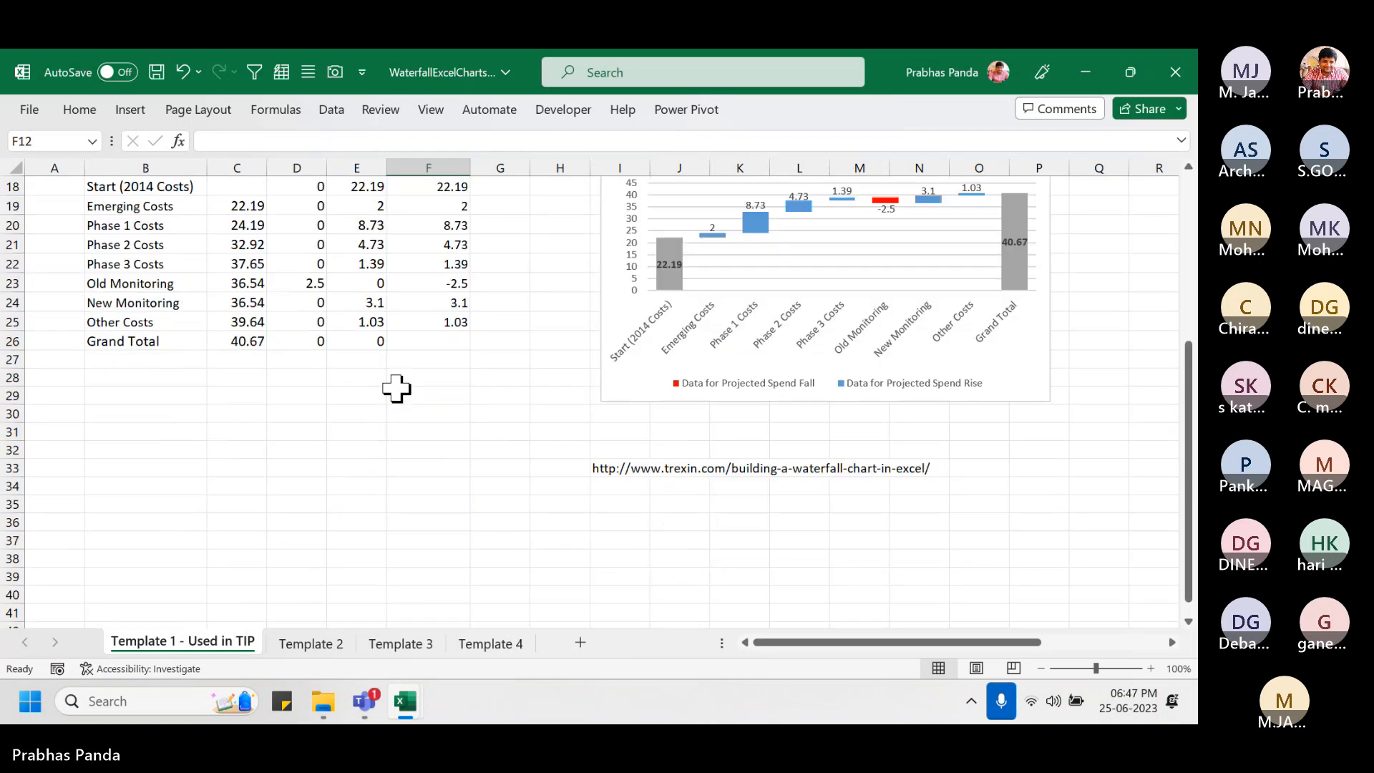
left_click(294, 644)
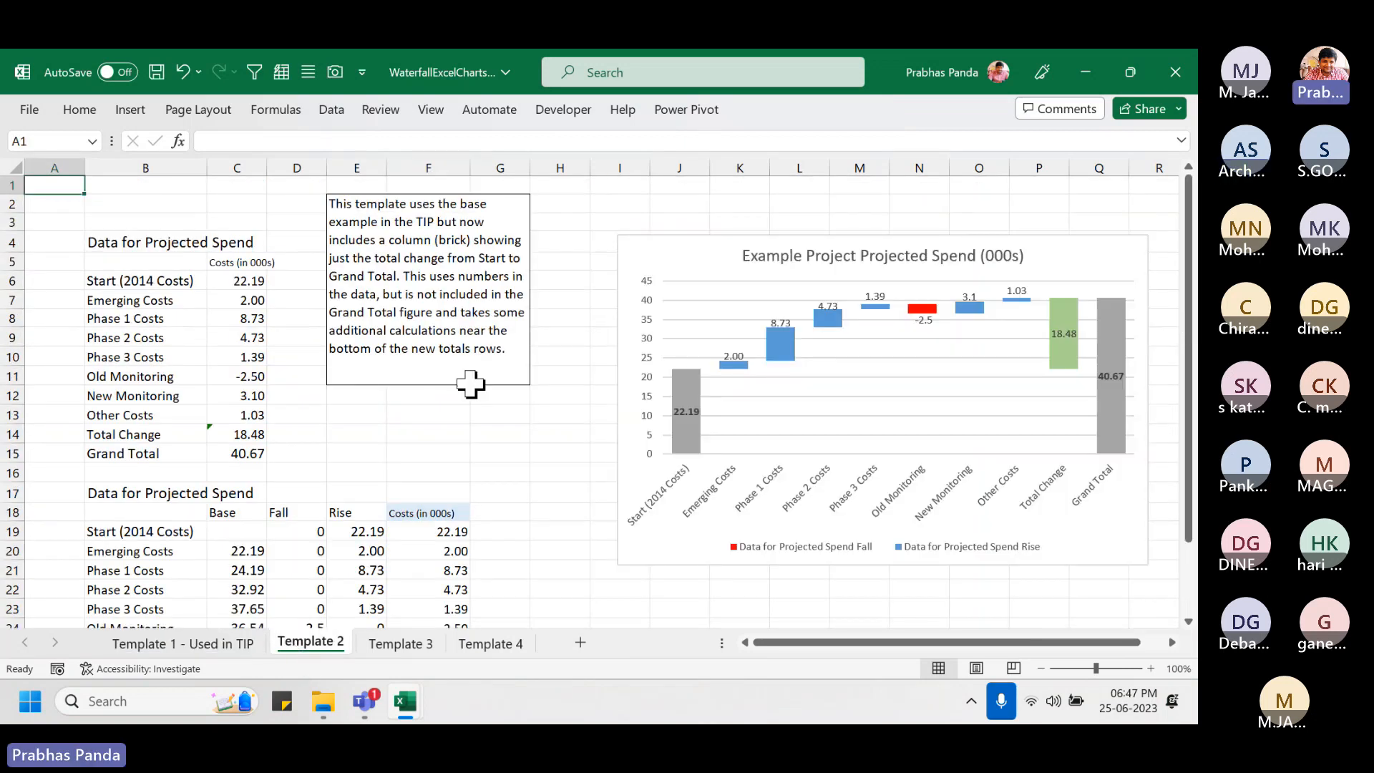
scroll(344, 407, "down", 3)
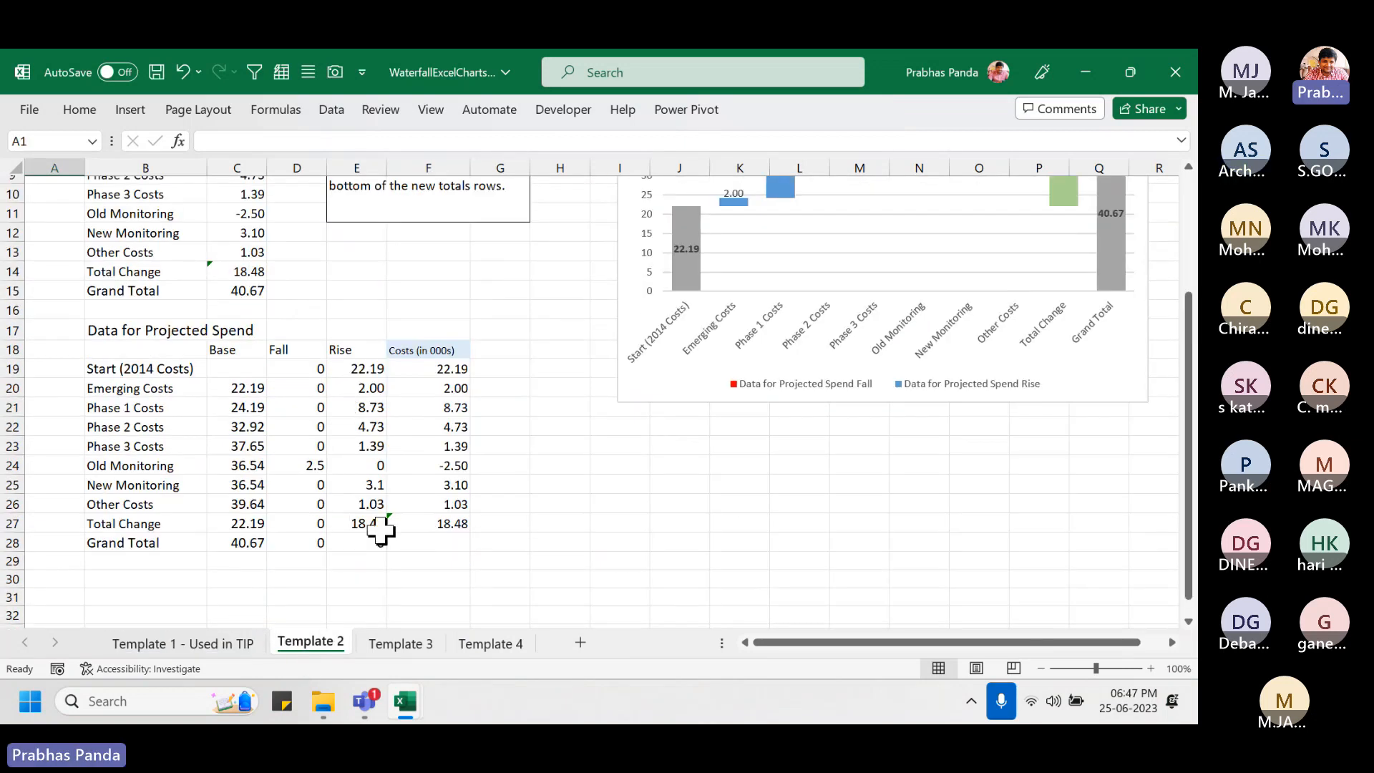
left_click(401, 643)
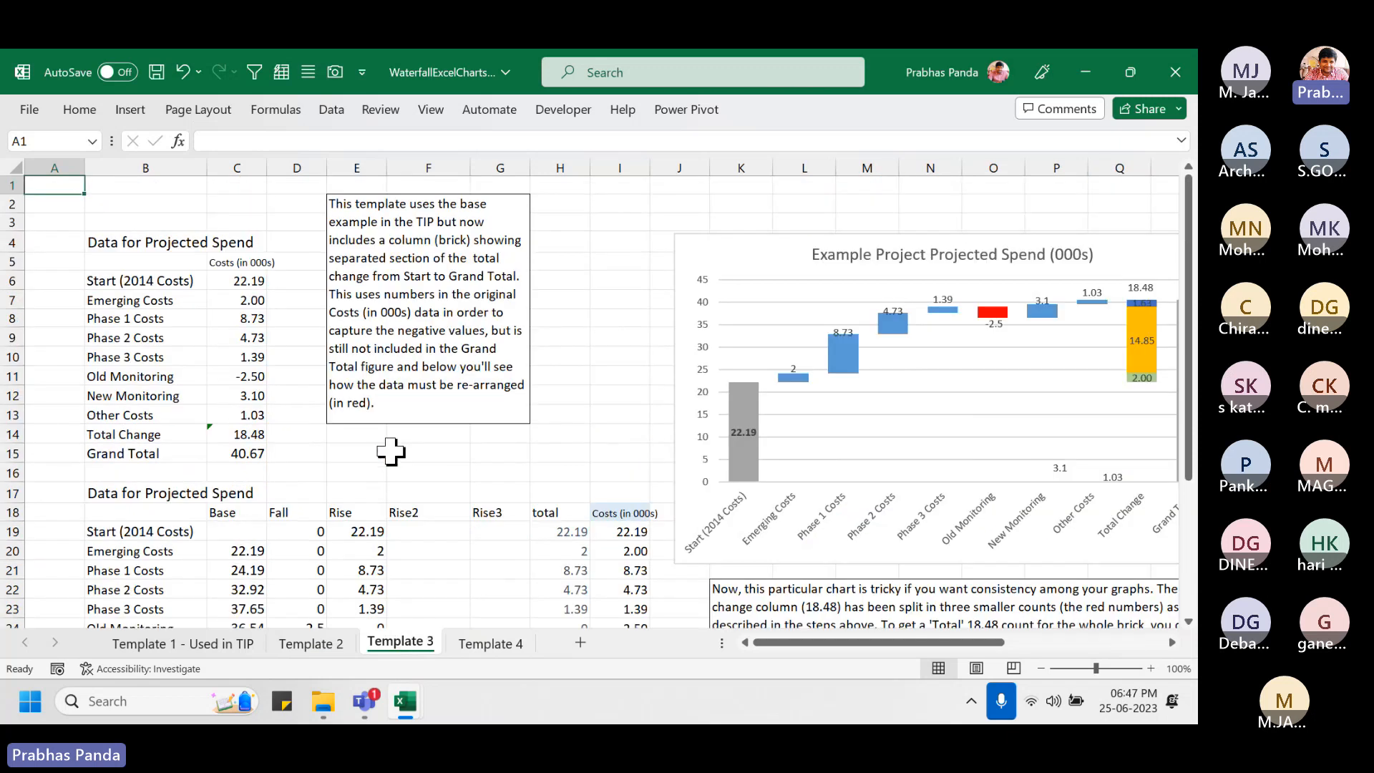
scroll(390, 451, "down", 4)
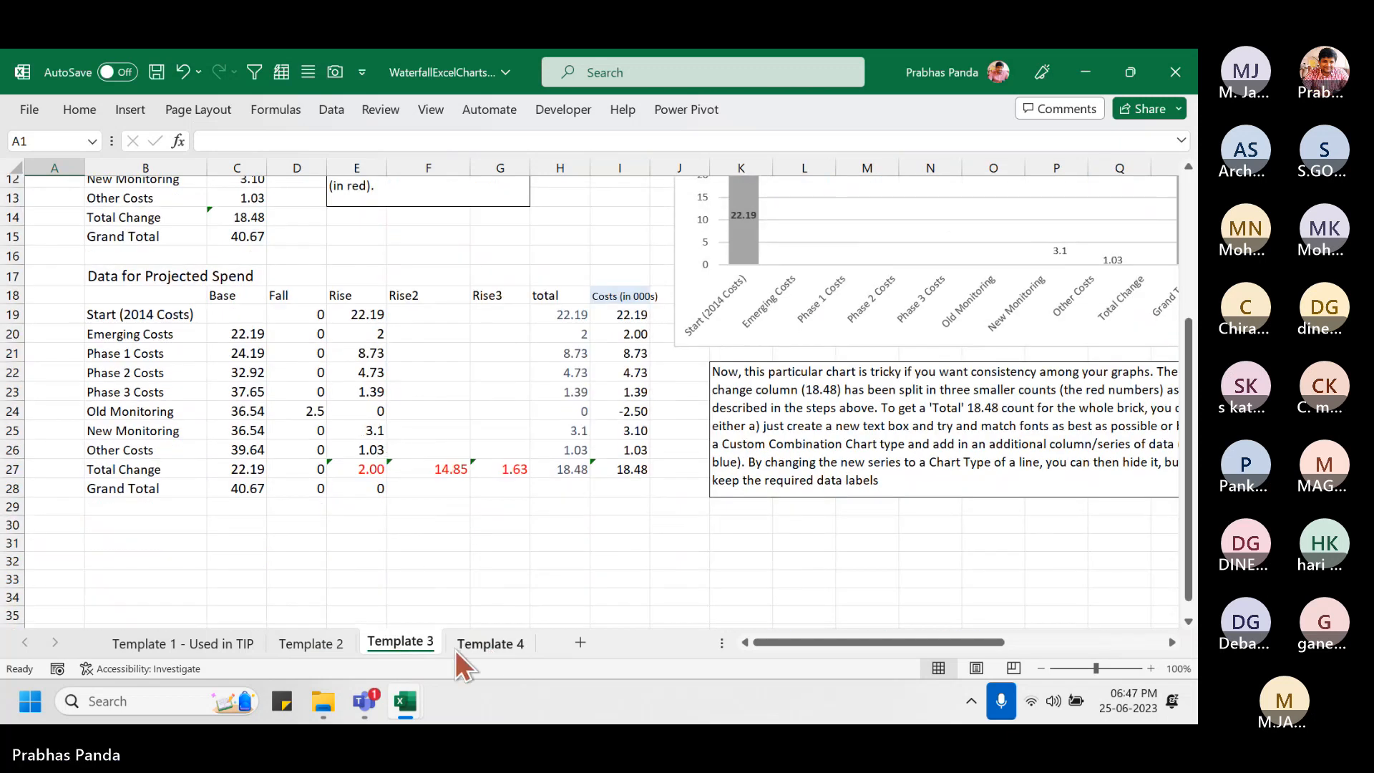
- Examine the projected spend tables and chart on the Template 4 sheet, return to Template 1 - Used in TIP, and close the workbook
left_click(491, 646)
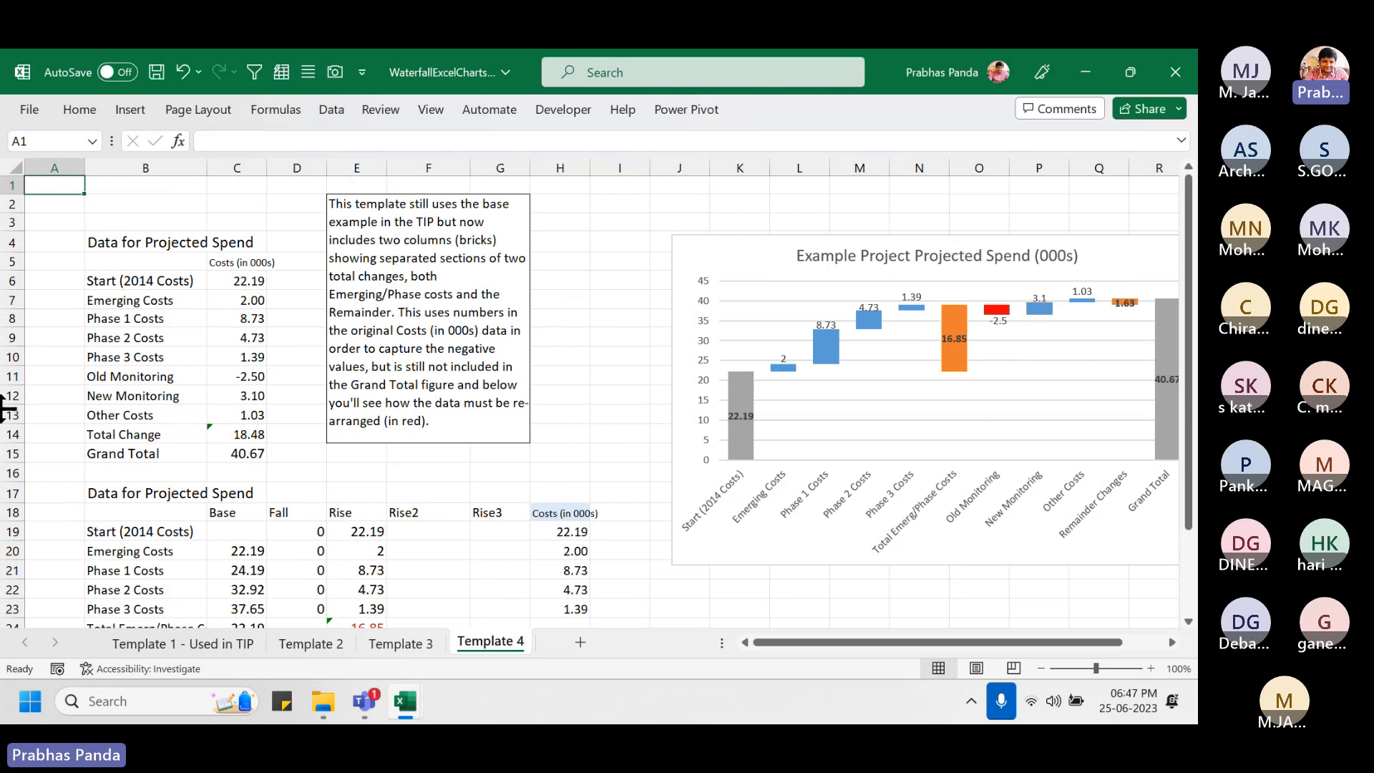
scroll(203, 466, "down", 7)
scroll(204, 472, "up", 4)
left_click(153, 646)
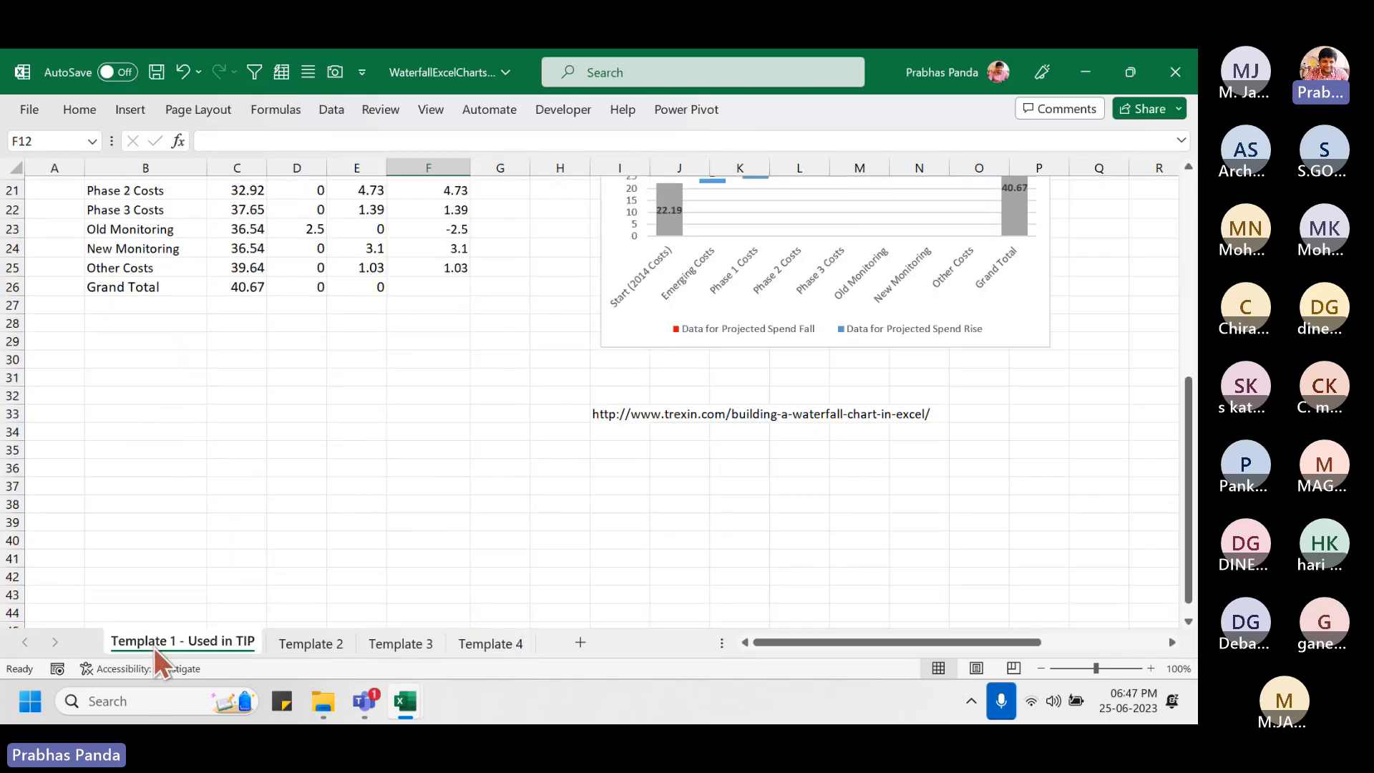
left_click(1177, 69)
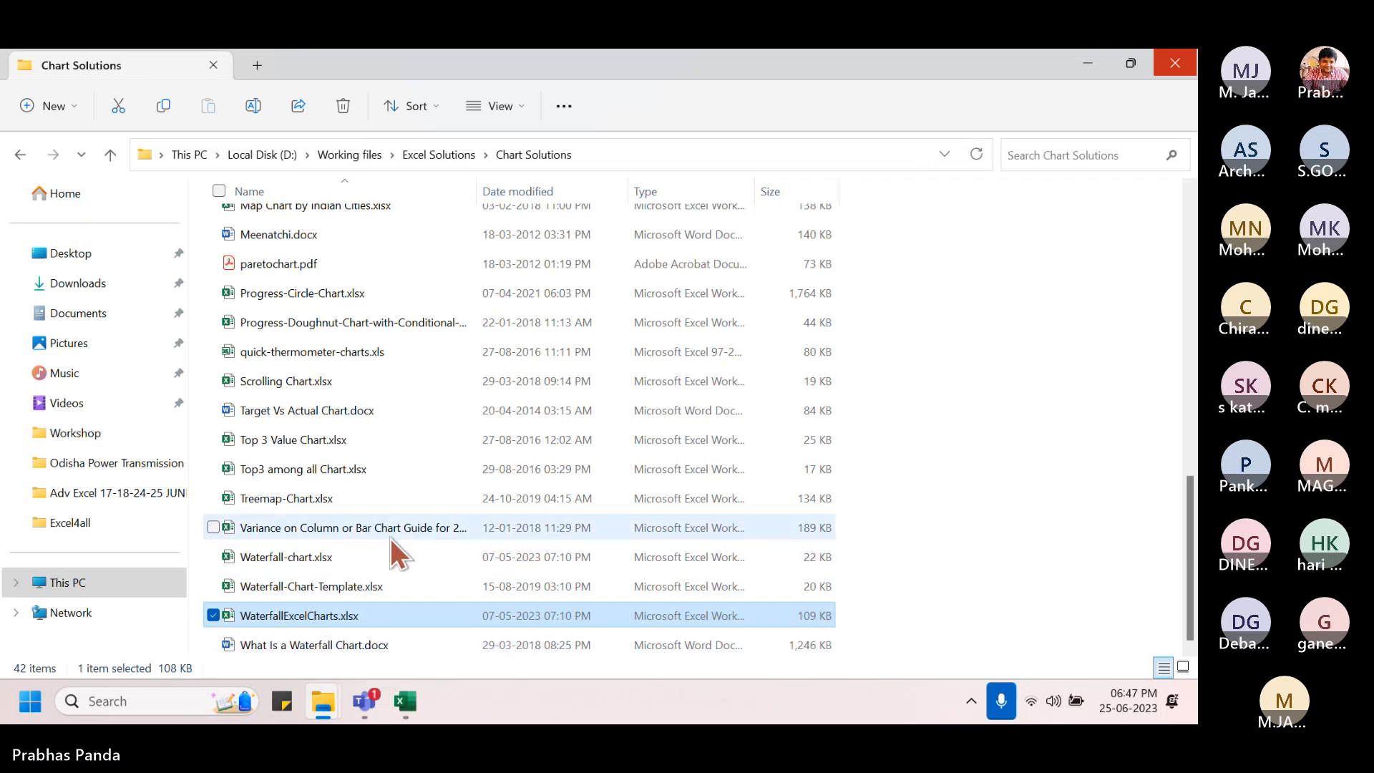
- Browse the Chart Solutions file list up to its start, look into the Charts Images folder, and return to Chart Solutions
scroll(379, 422, "up", 1)
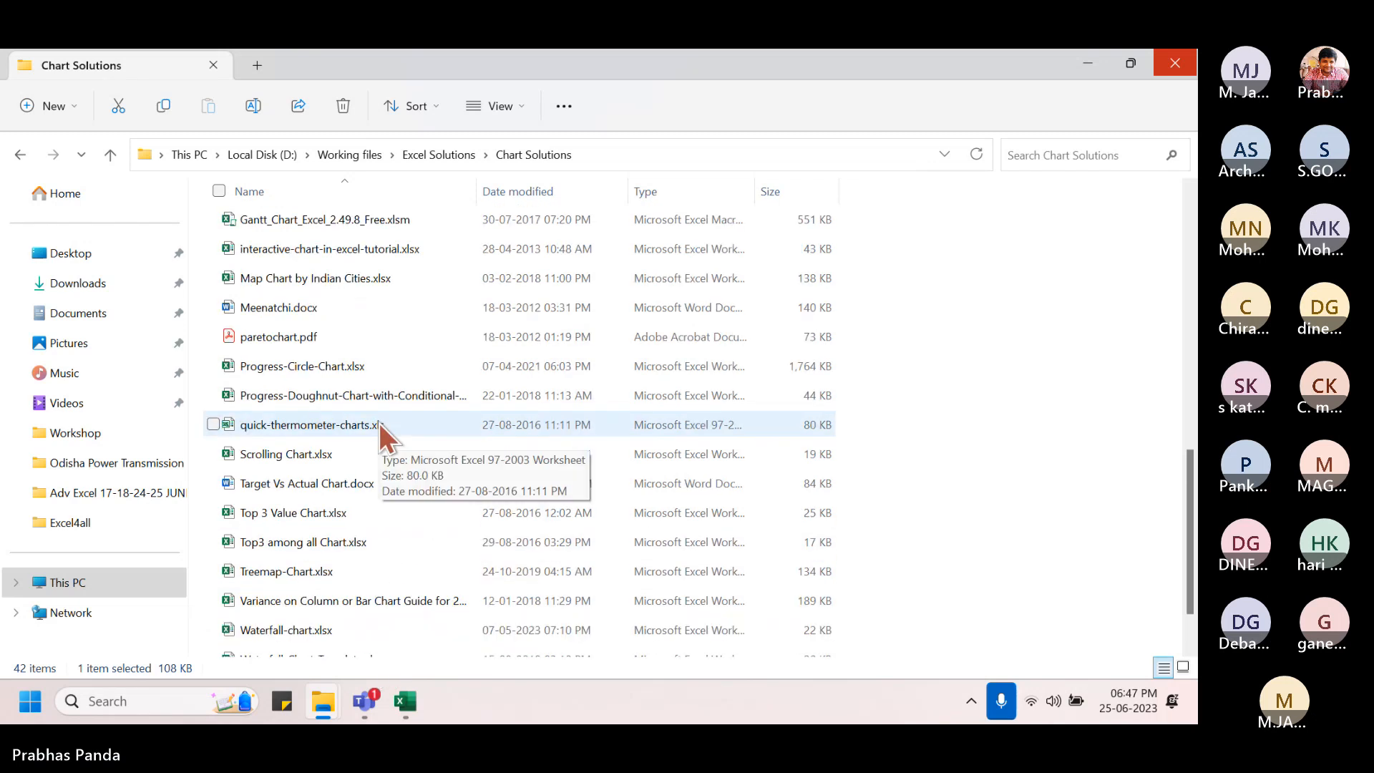
scroll(385, 319, "up", 1)
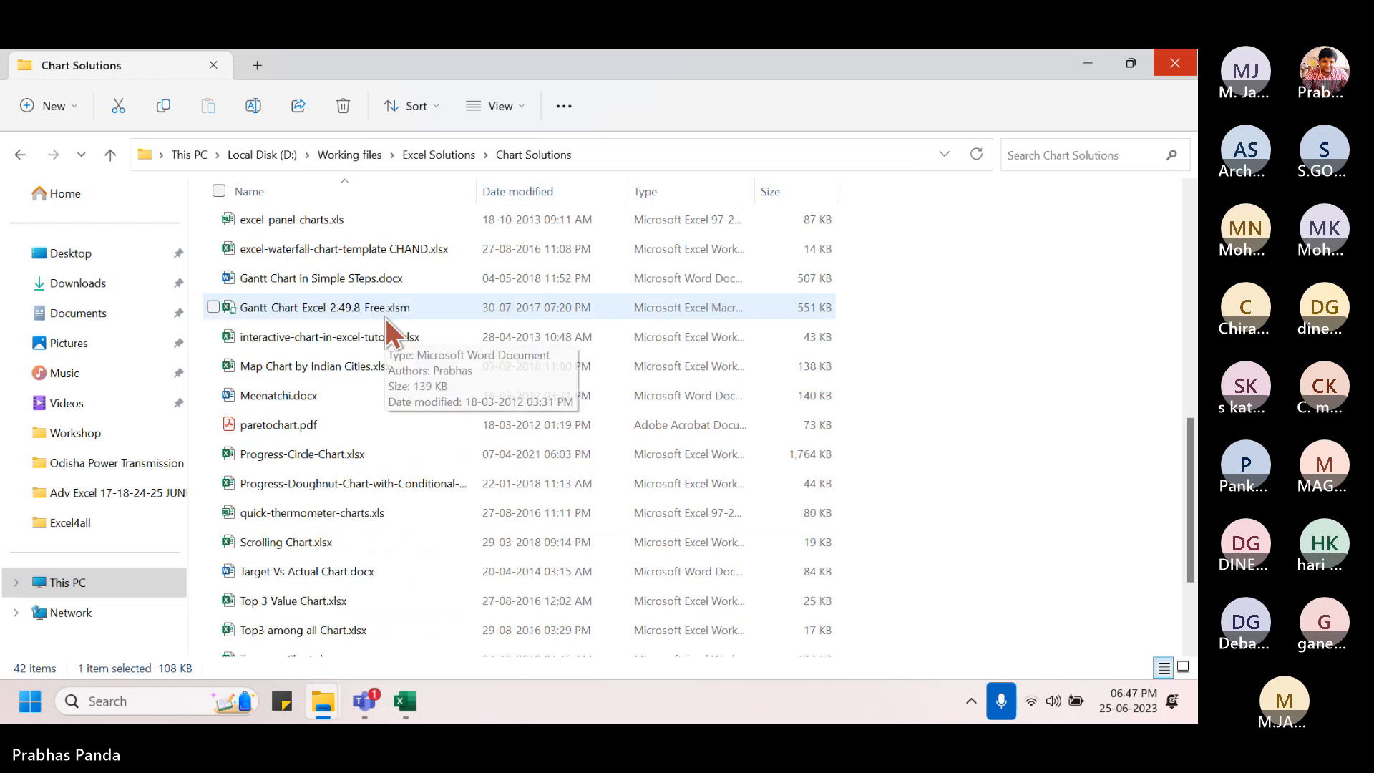
scroll(385, 319, "up", 2)
scroll(383, 319, "up", 3)
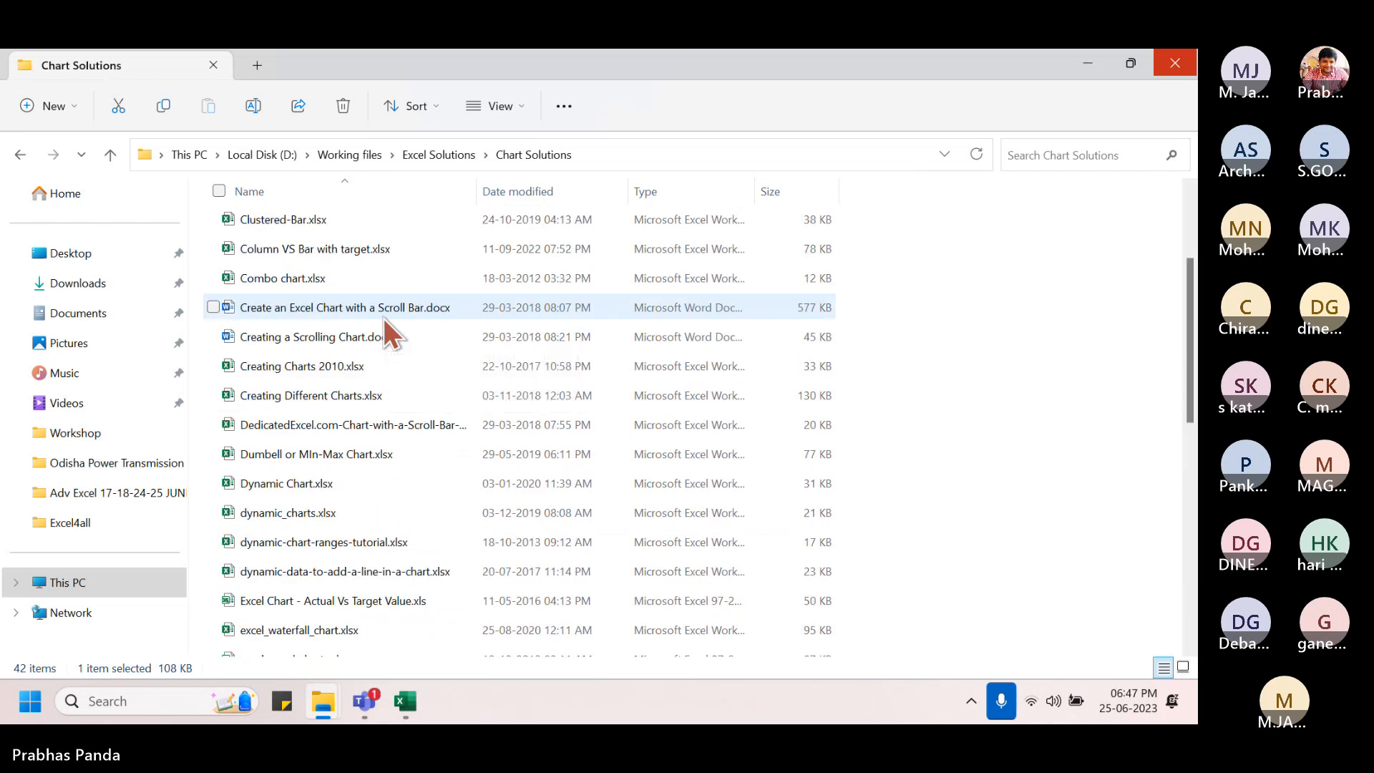
scroll(381, 319, "up", 2)
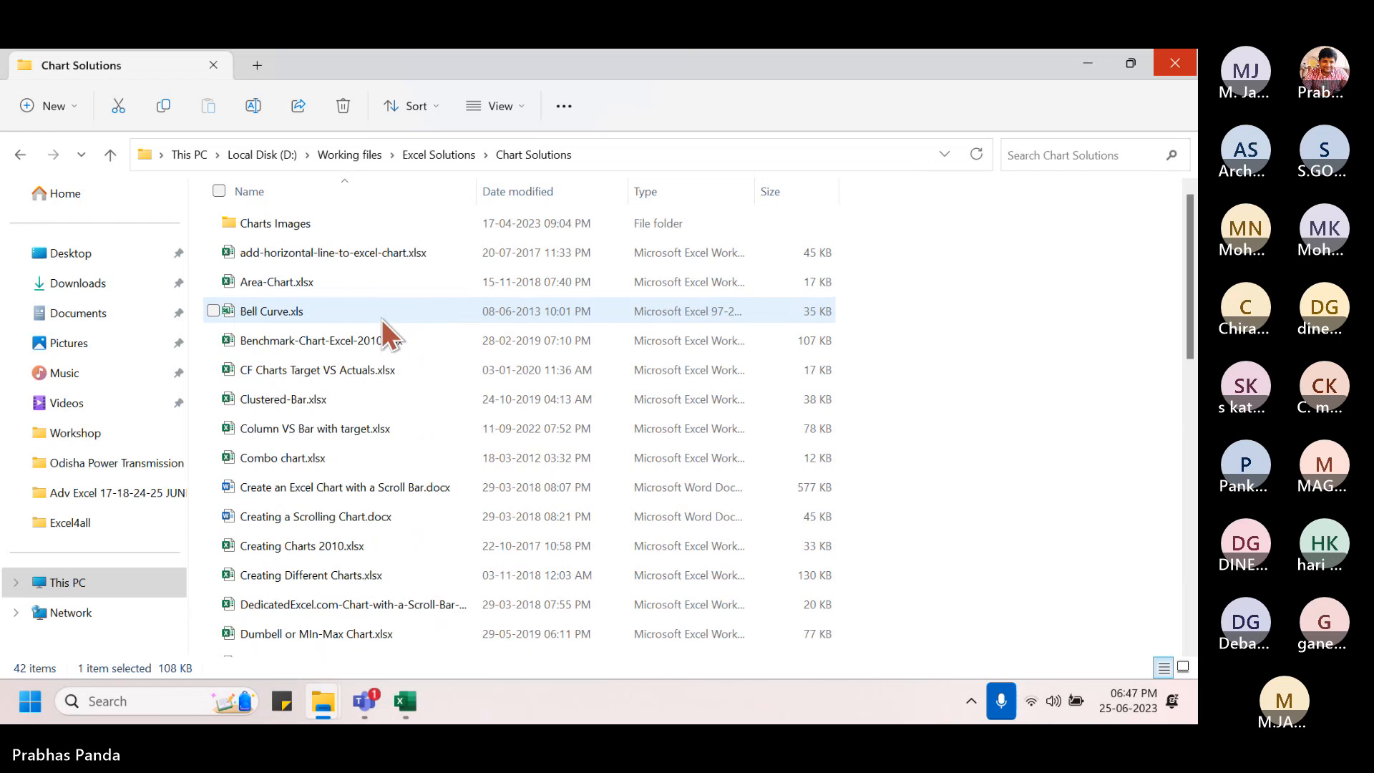
double_click(369, 224)
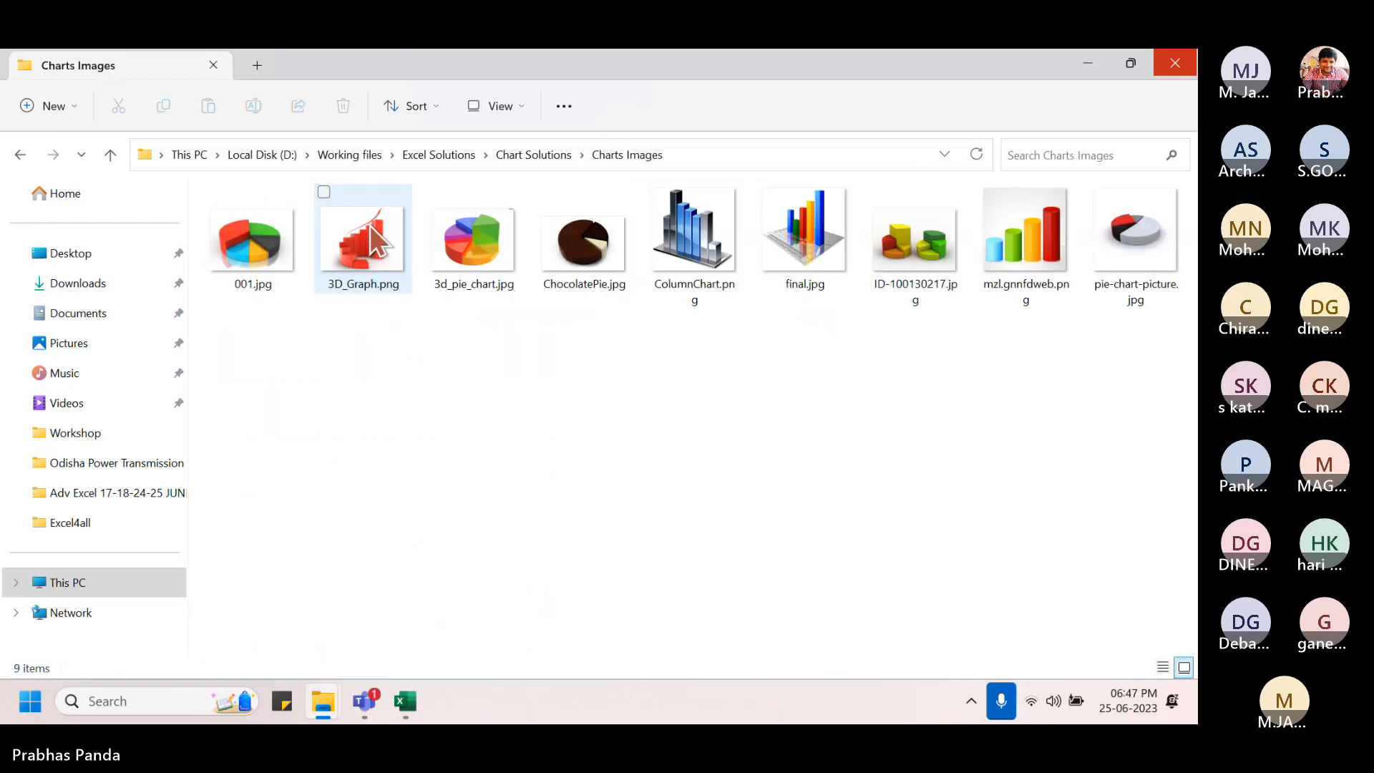
key("alt+Left")
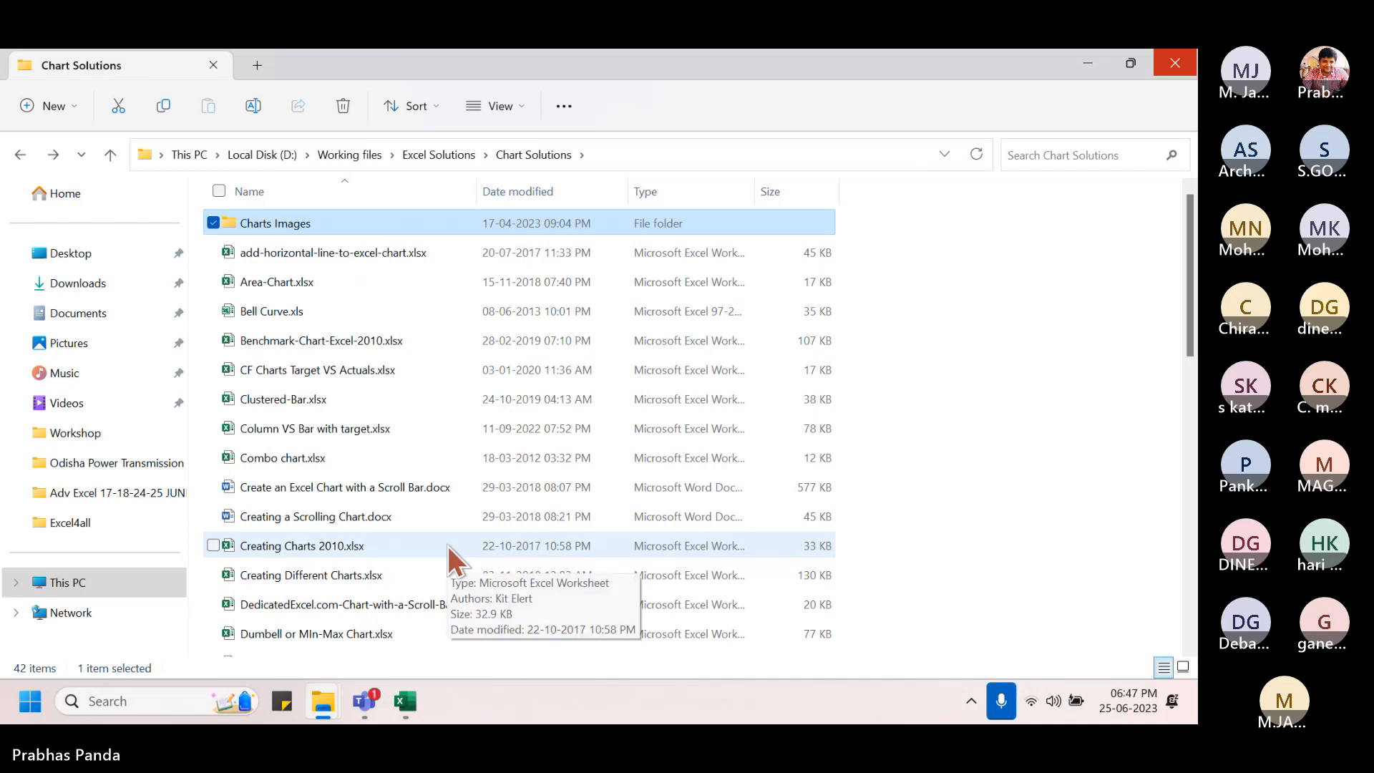
- Open excel_waterfall_chart.xlsx from the Chart Solutions folder and maximize its window
scroll(448, 547, "down", 5)
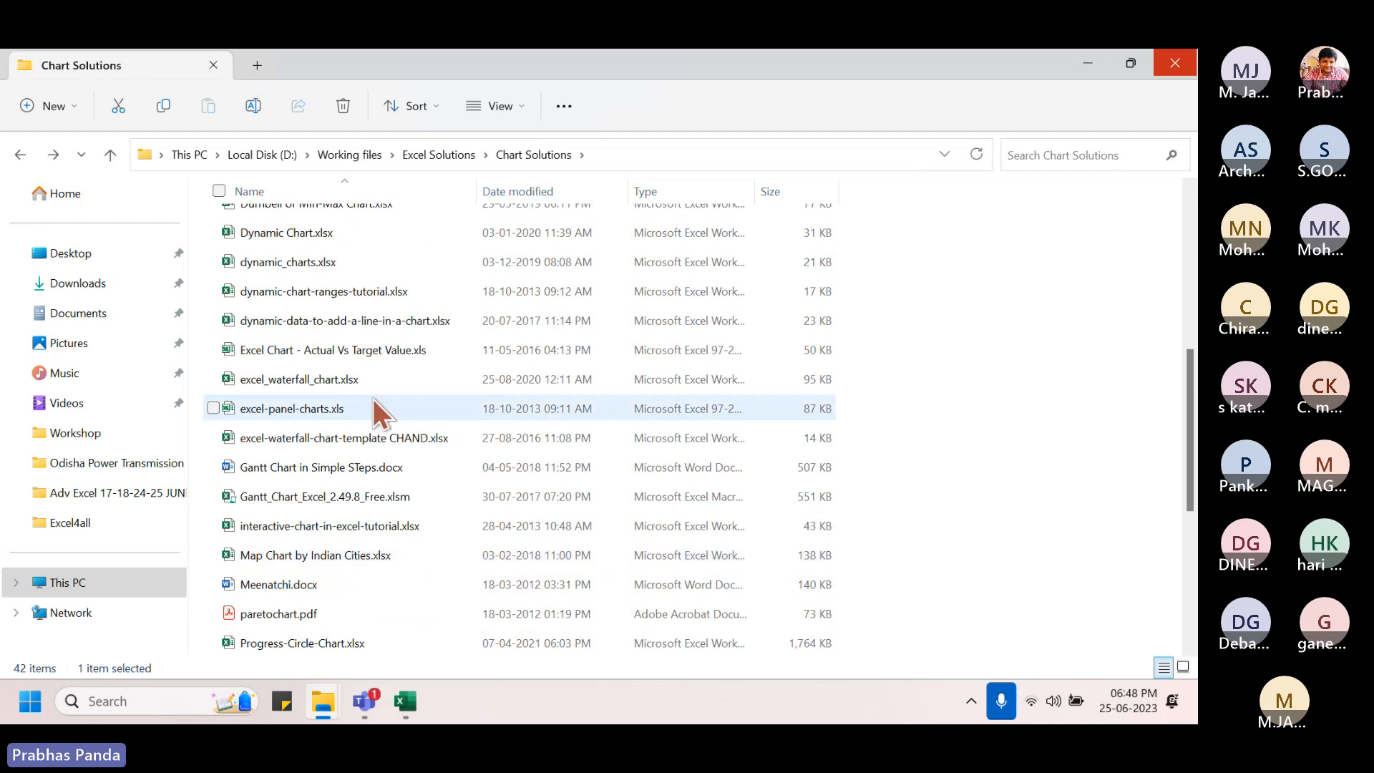
double_click(364, 378)
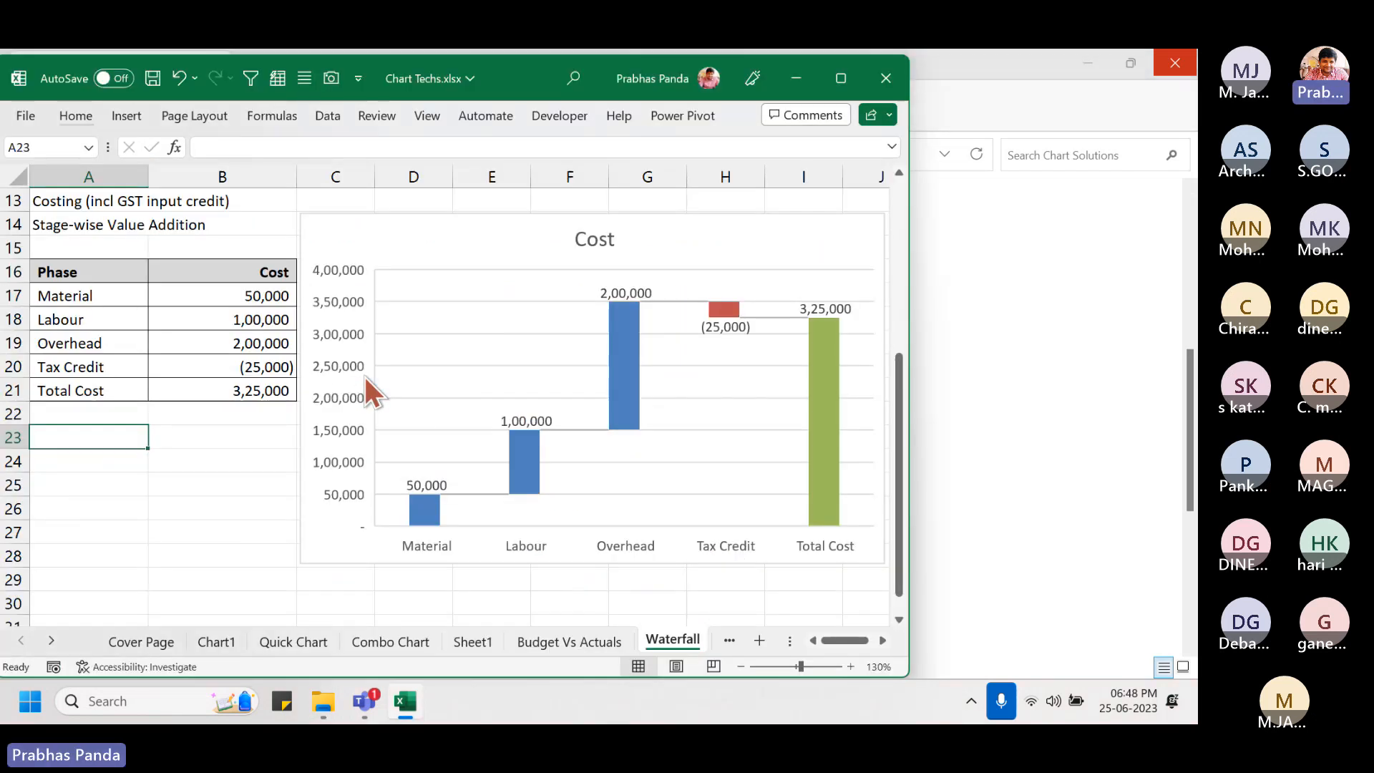
left_click(220, 437)
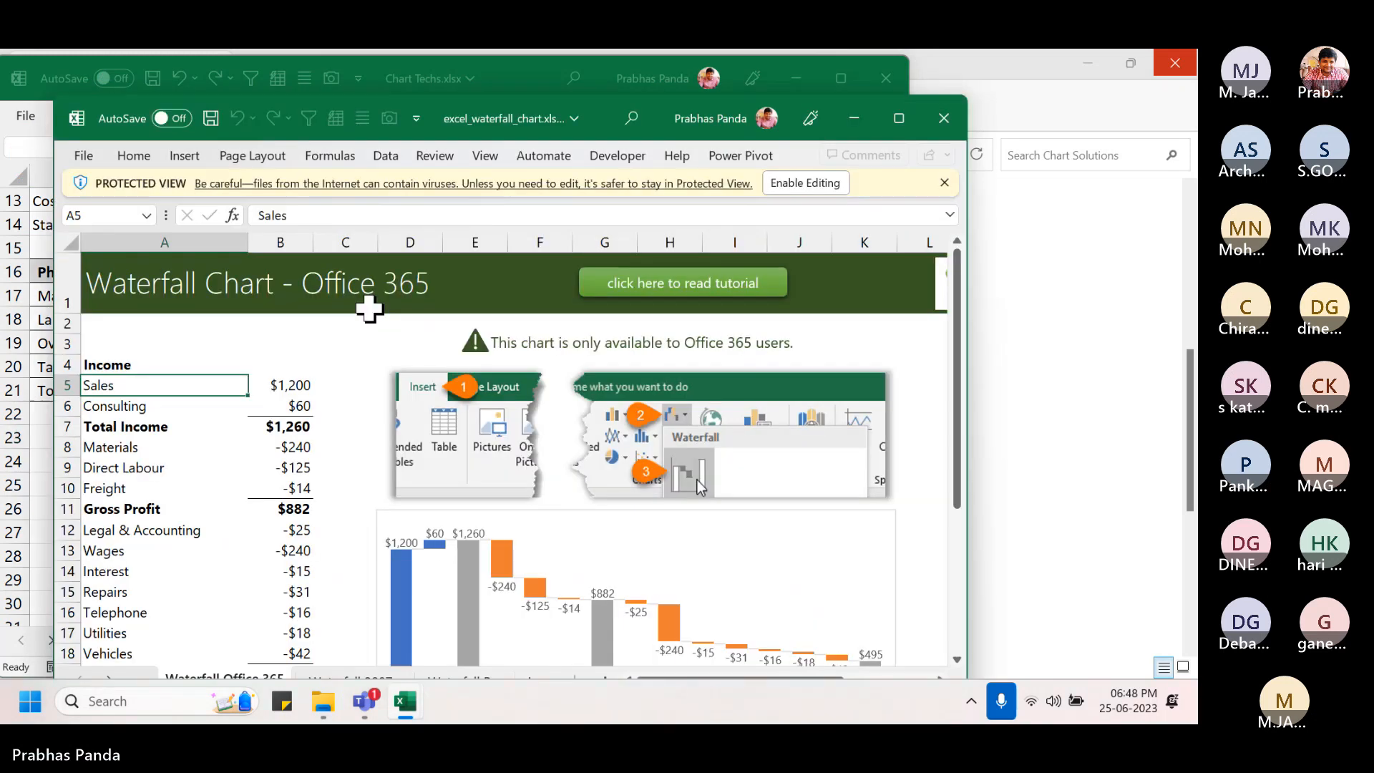
left_click(898, 118)
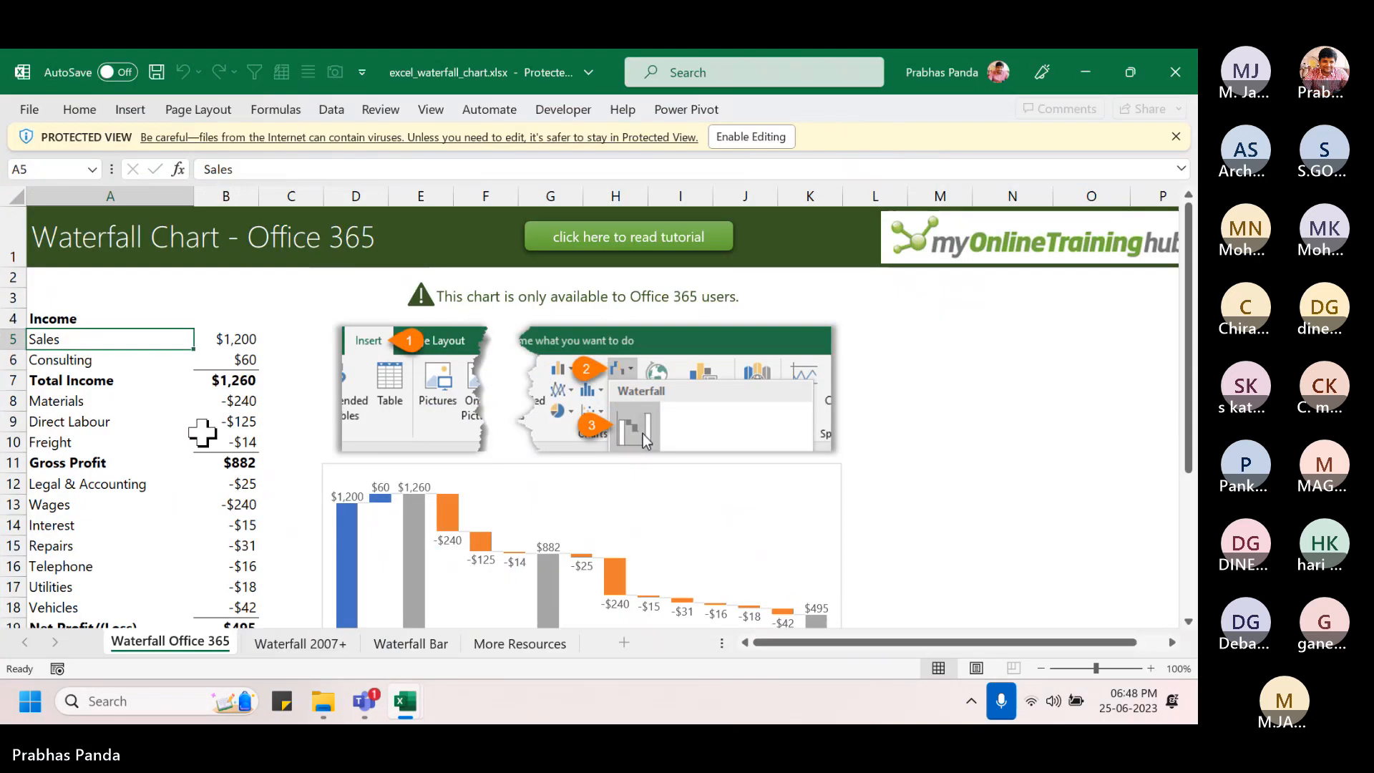
- Examine the Waterfall Office 365, Waterfall Bar, Waterfall 2007+ and More Resources sheets, and close the workbook
scroll(197, 429, "down", 7)
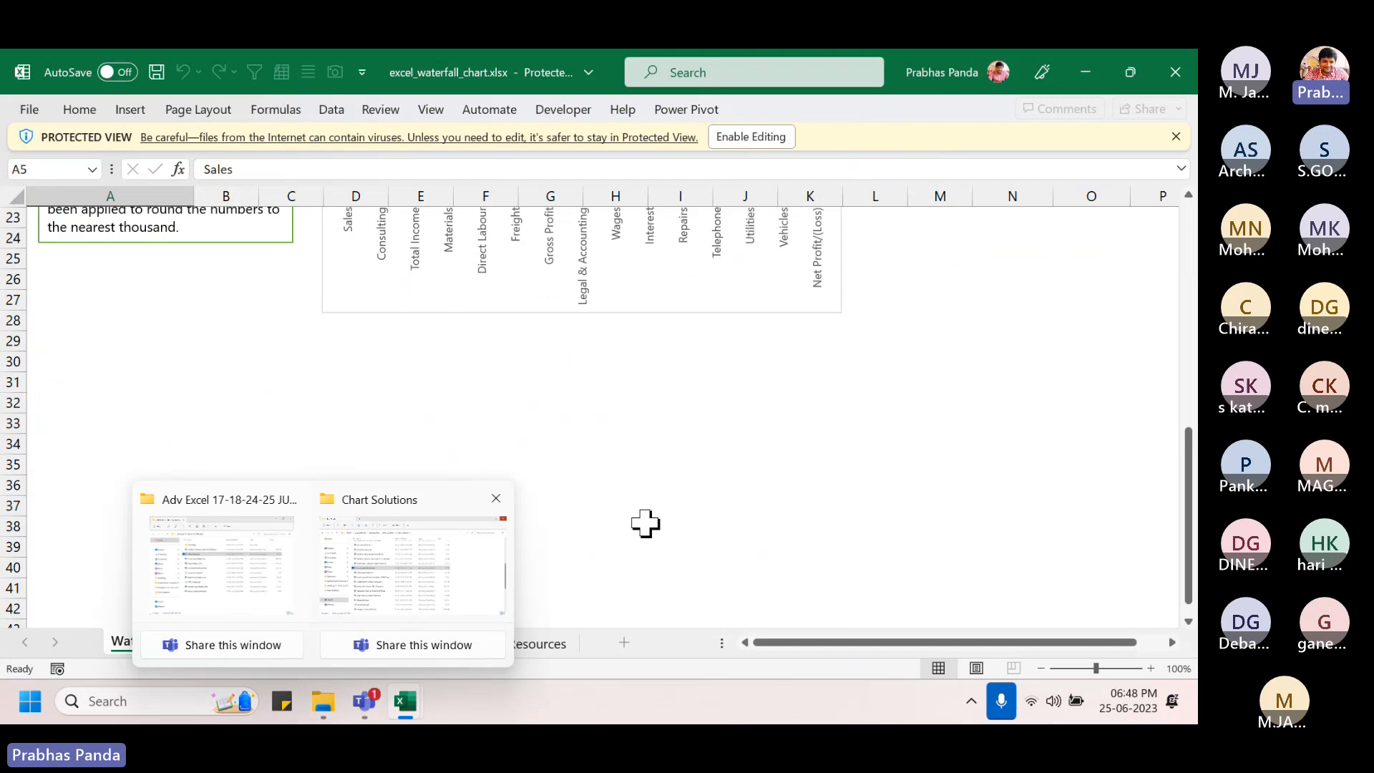
left_click(794, 340)
left_click(452, 645)
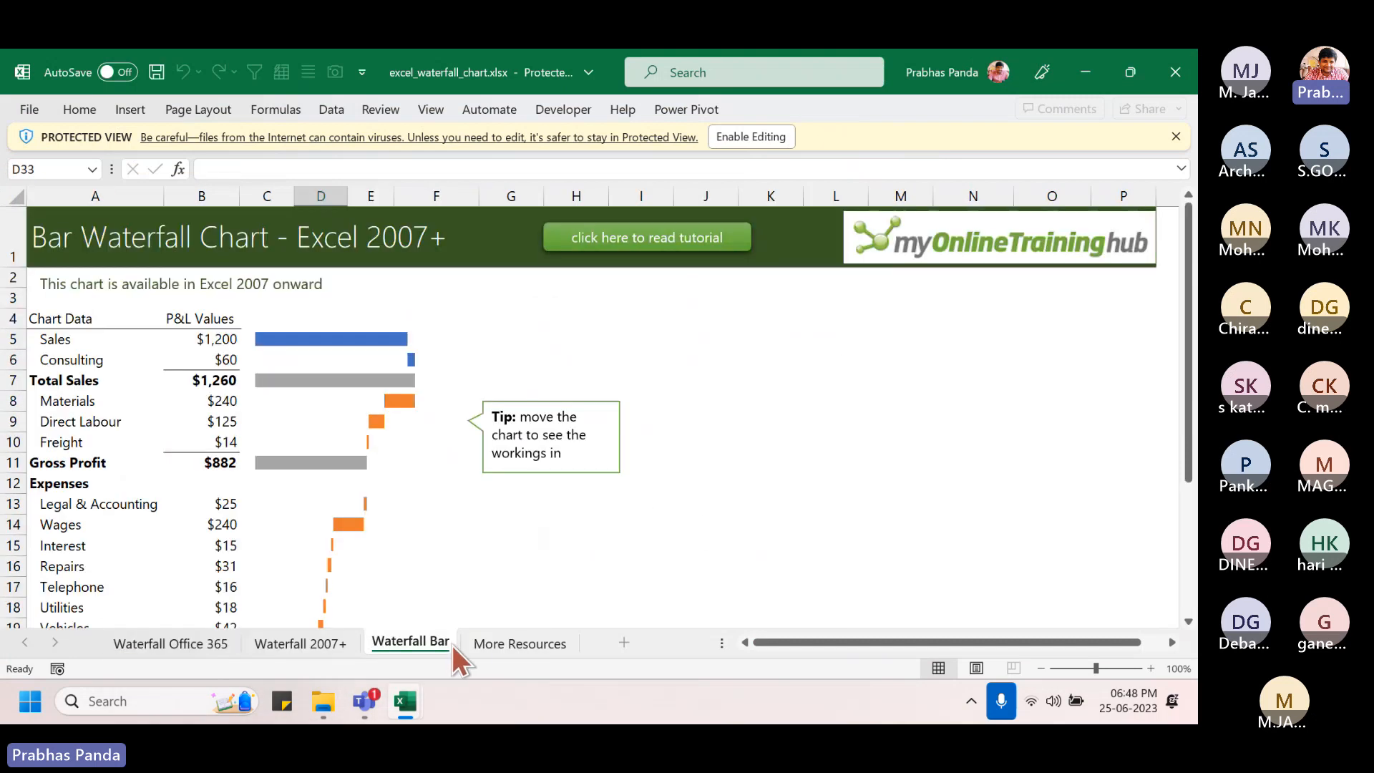
left_click(308, 642)
left_click(502, 646)
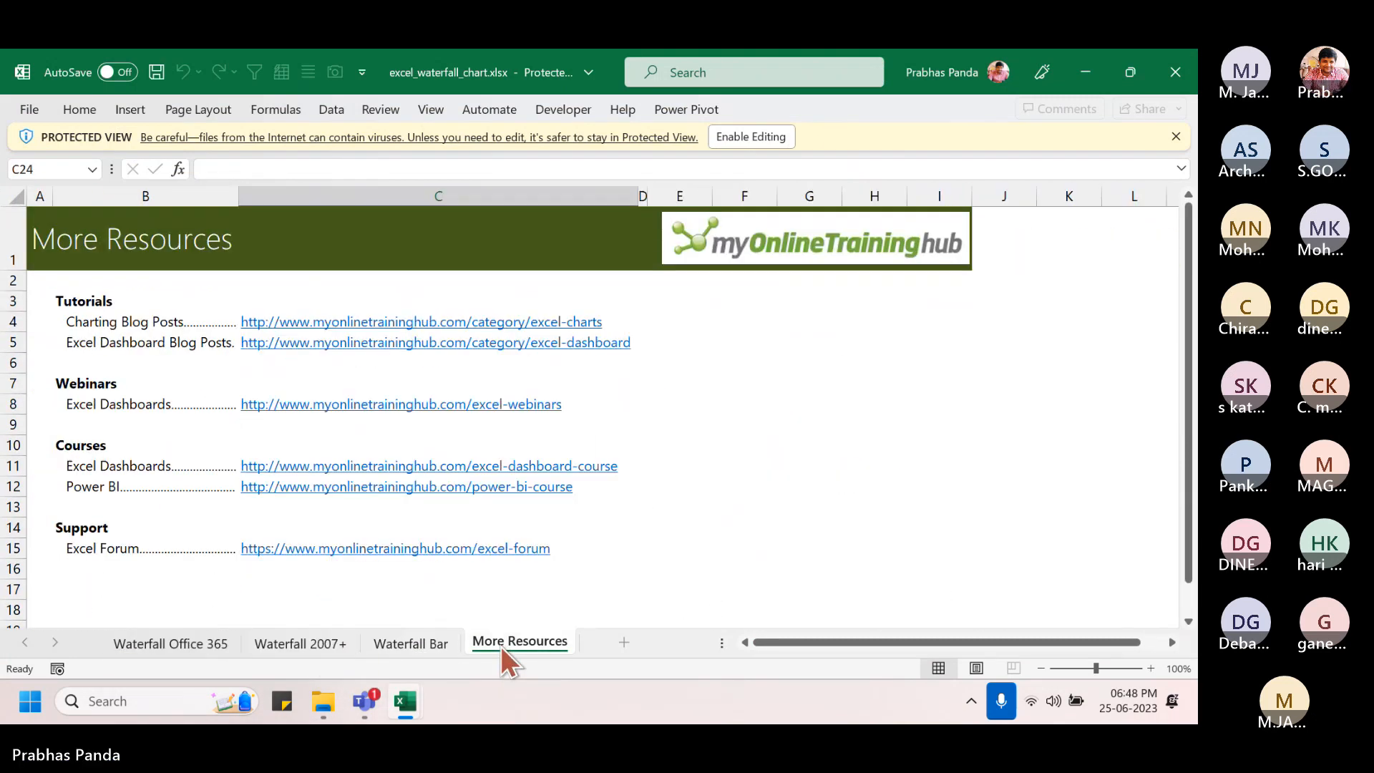
left_click(173, 645)
scroll(74, 482, "down", 2)
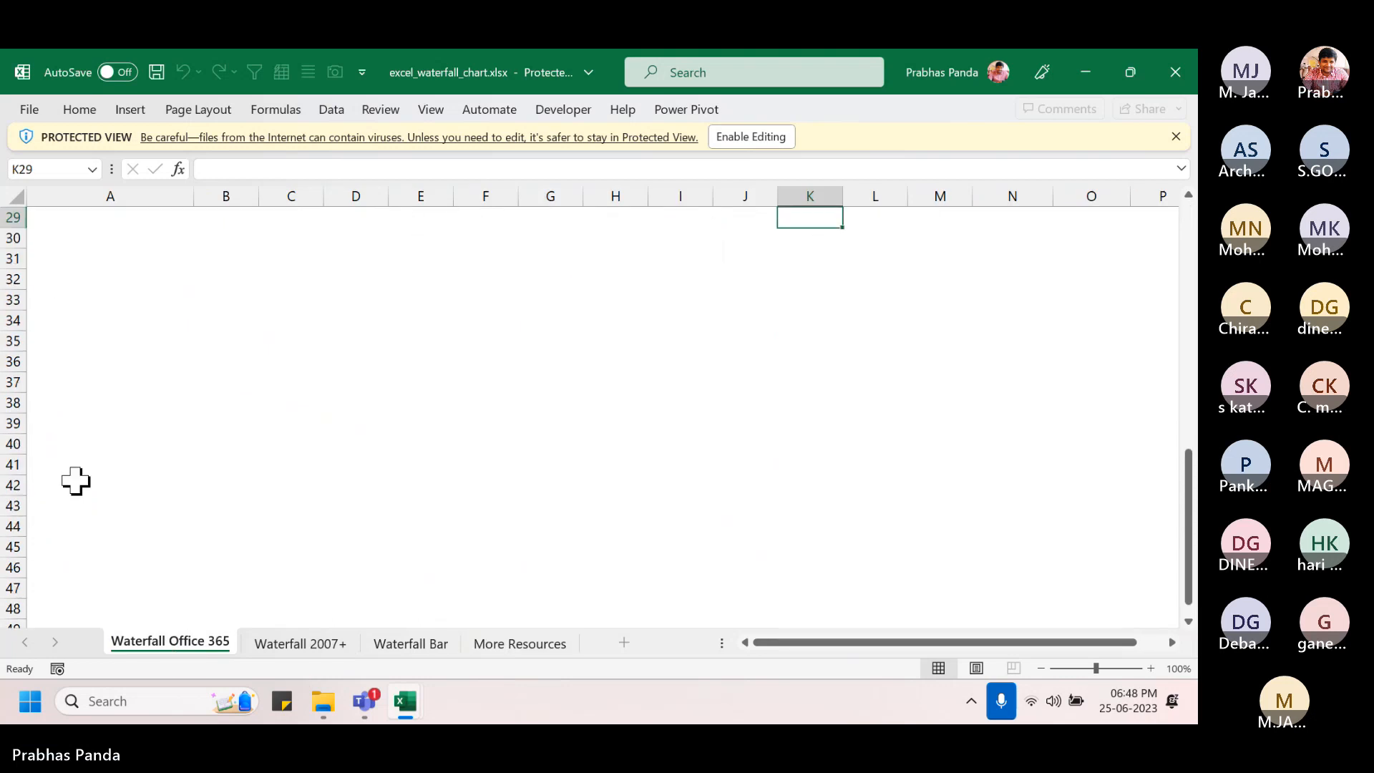
scroll(75, 481, "up", 10)
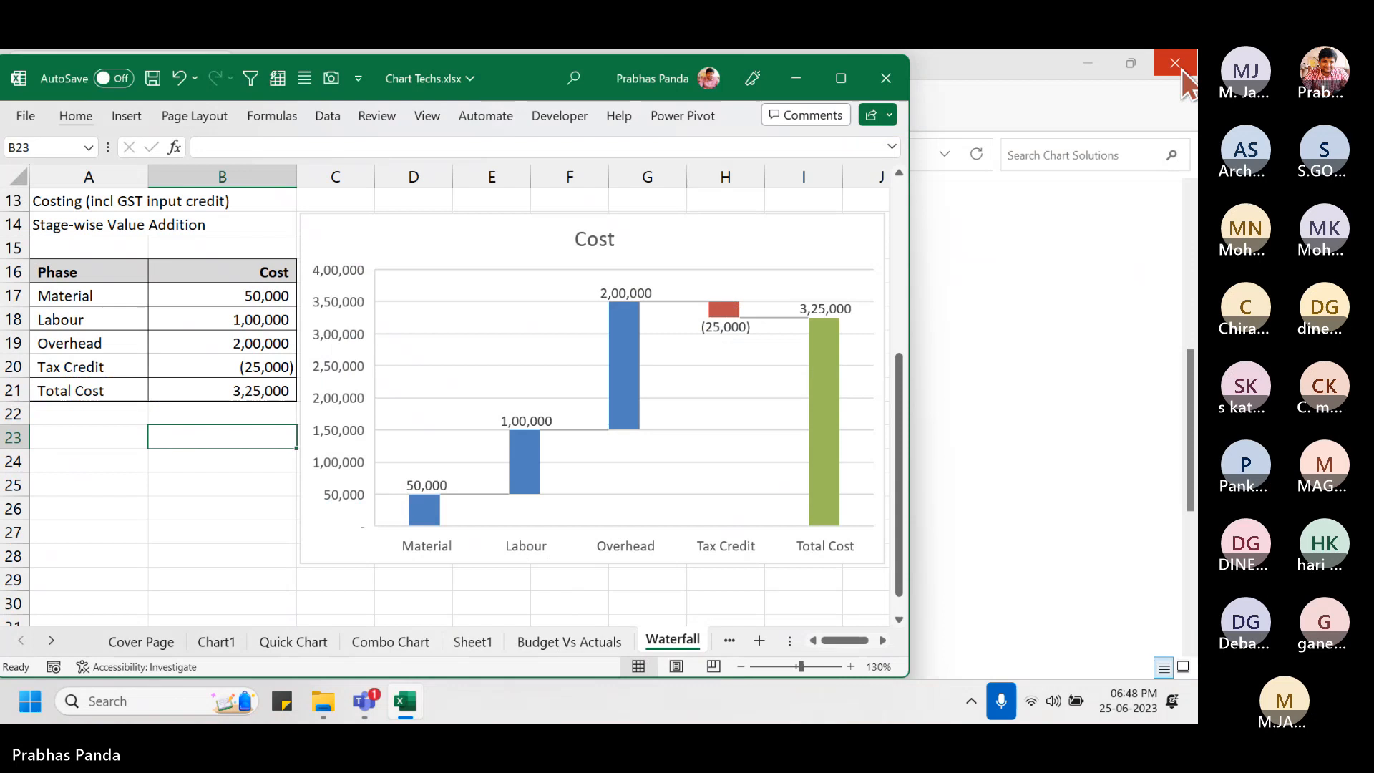
- Select the Total Cost value in the Chart Techs.xlsx cost table and close the Chart Solutions folder window
left_click(160, 387)
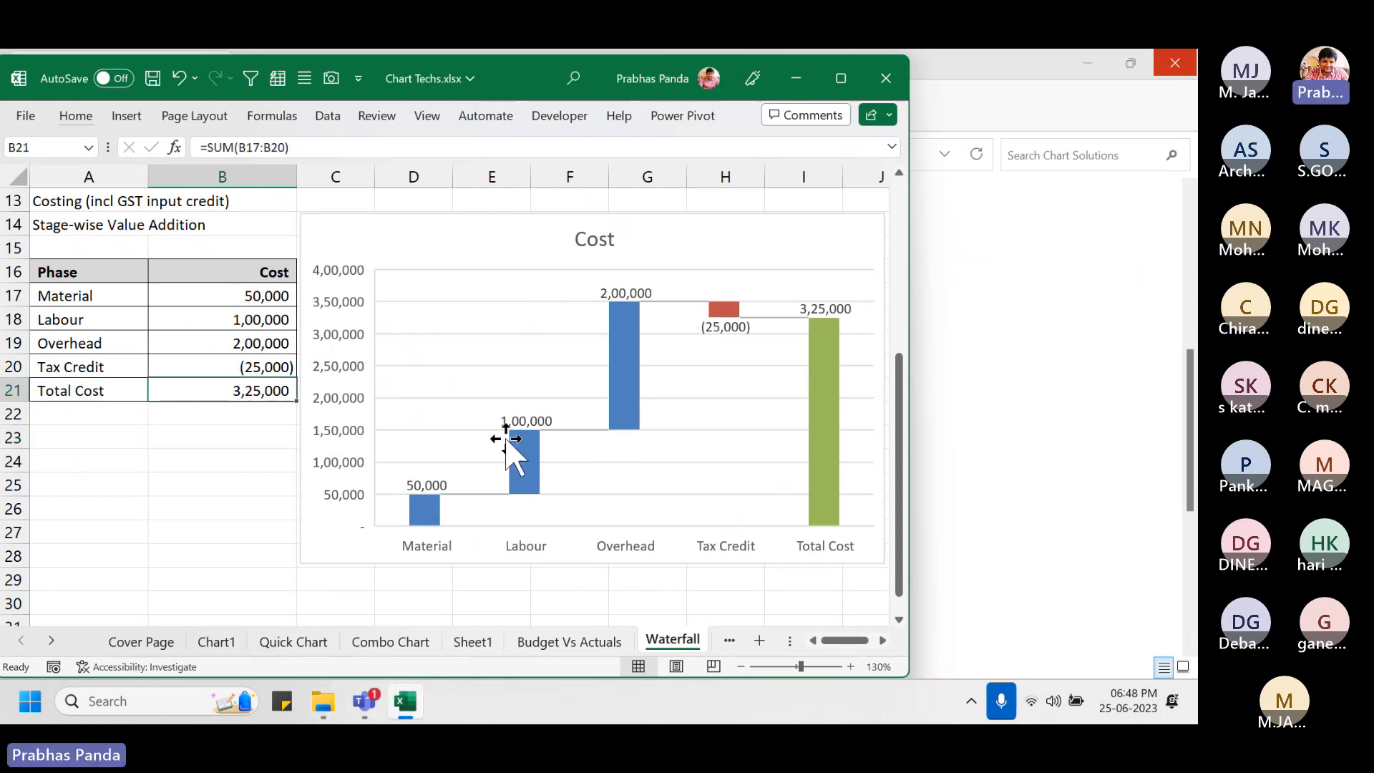
left_click(1044, 190)
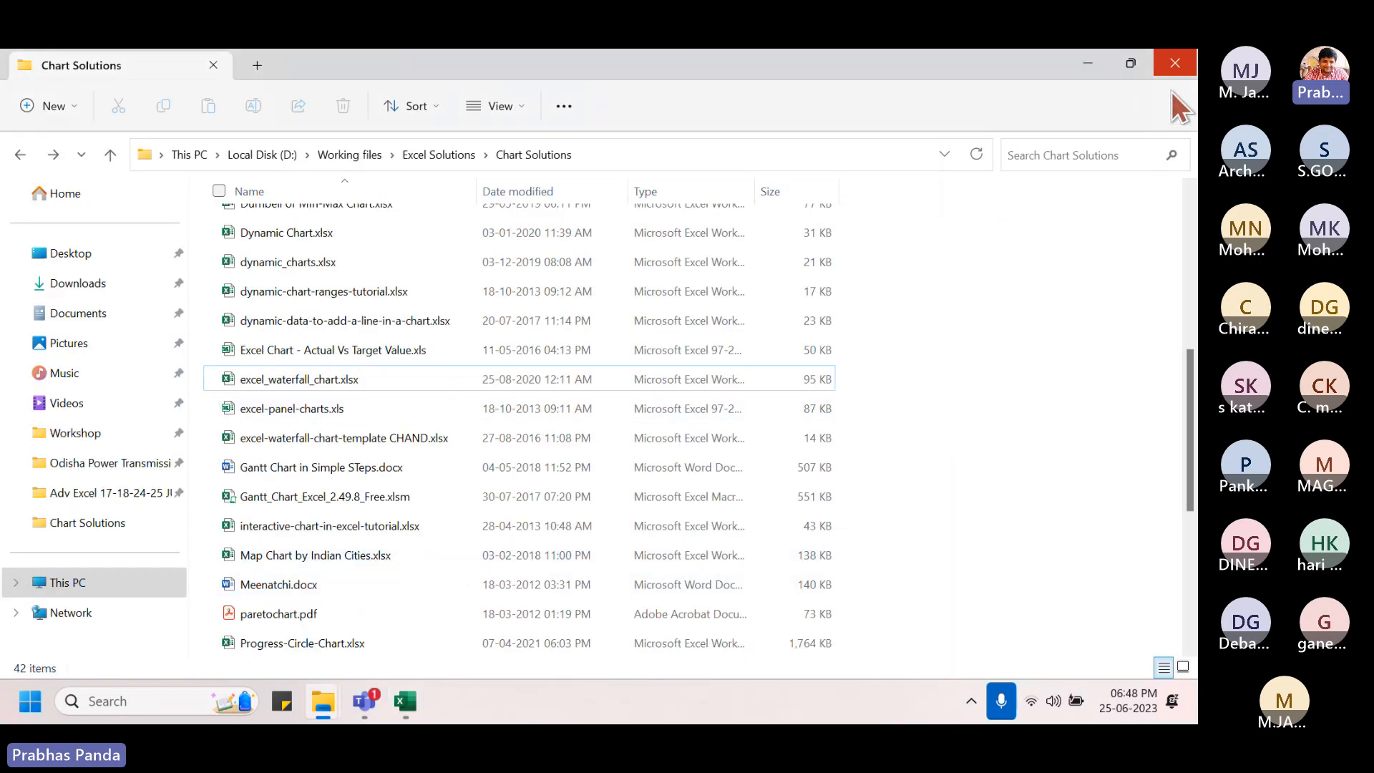
left_click(1175, 67)
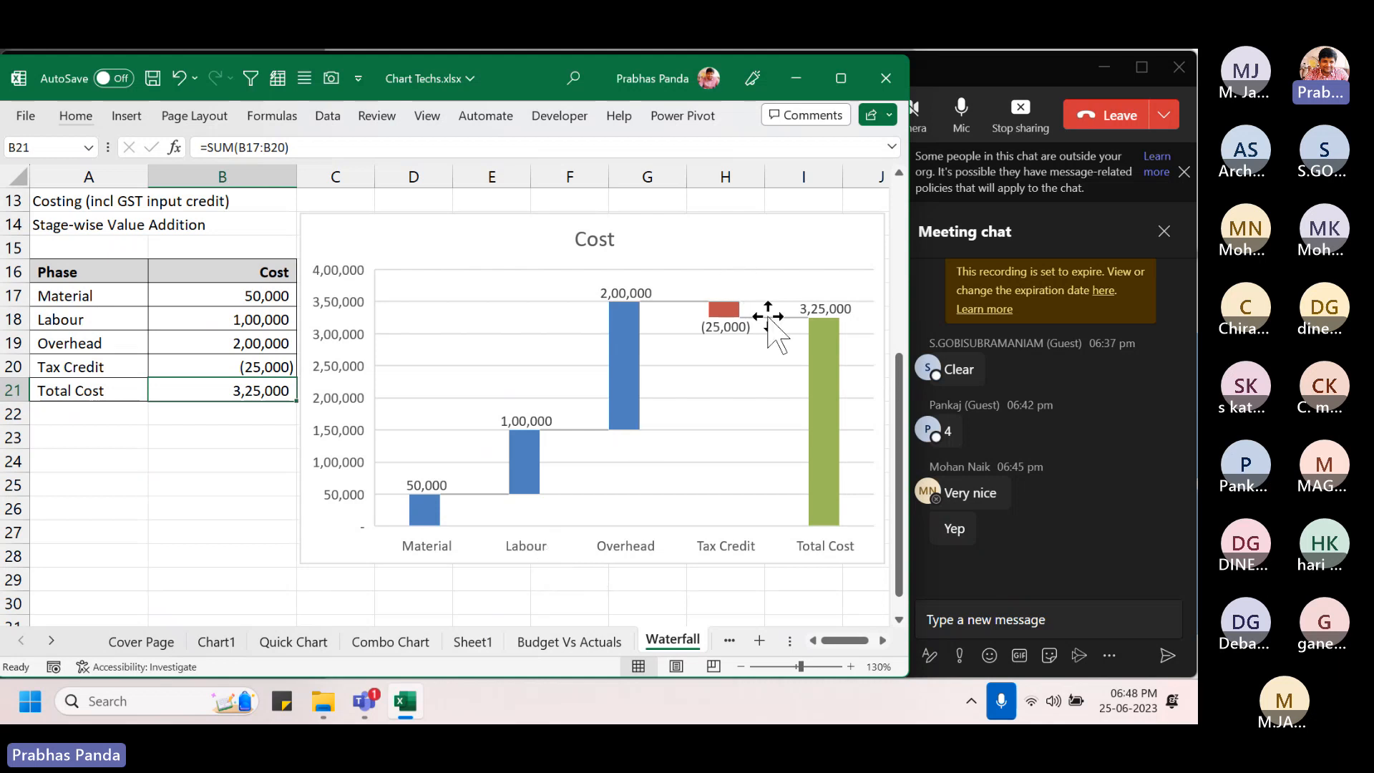
- On the Pie Chart sheet, insert a 2-D pie chart from the Month and Sales data in B3:C15, place it beside the table and enlarge it
key("ctrl+Page_Down")
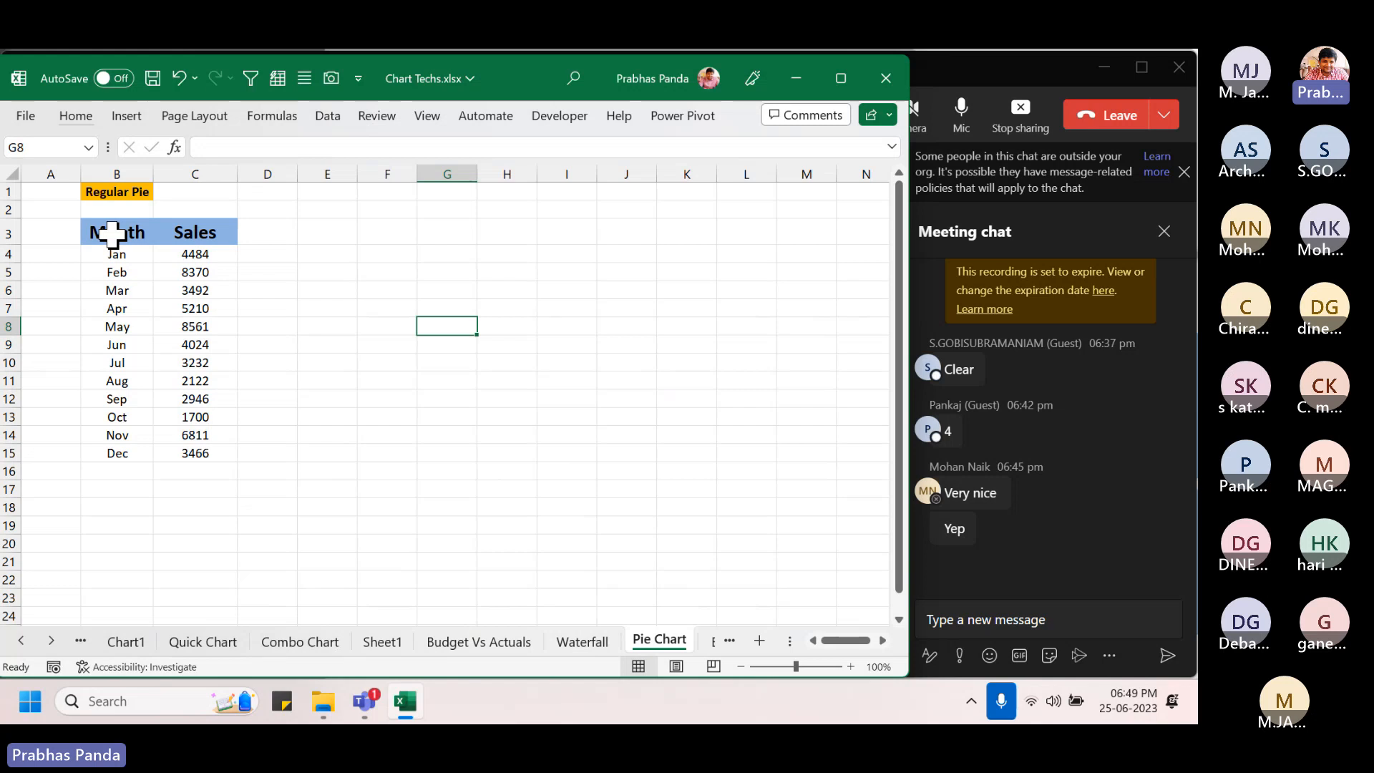
left_click_drag(112, 233, 200, 453)
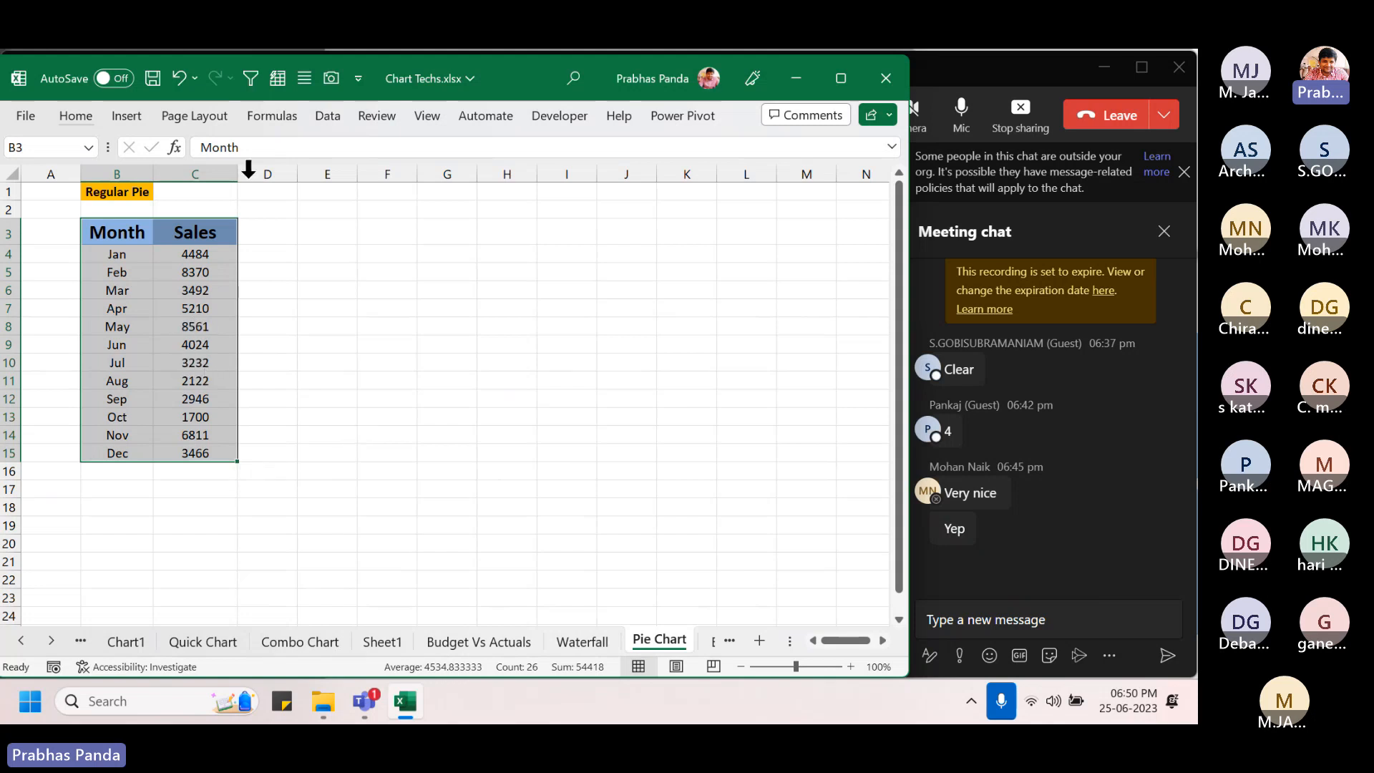
left_click(126, 117)
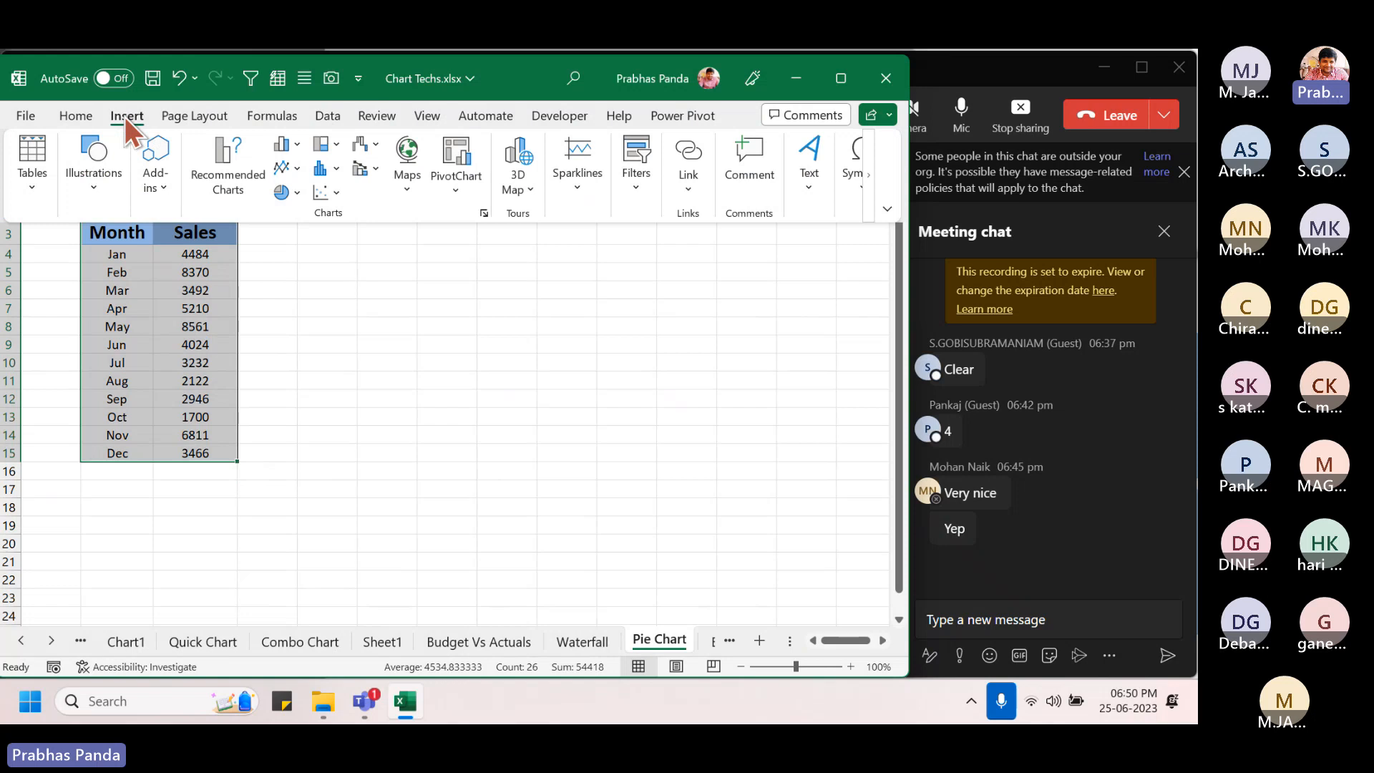
left_click(289, 193)
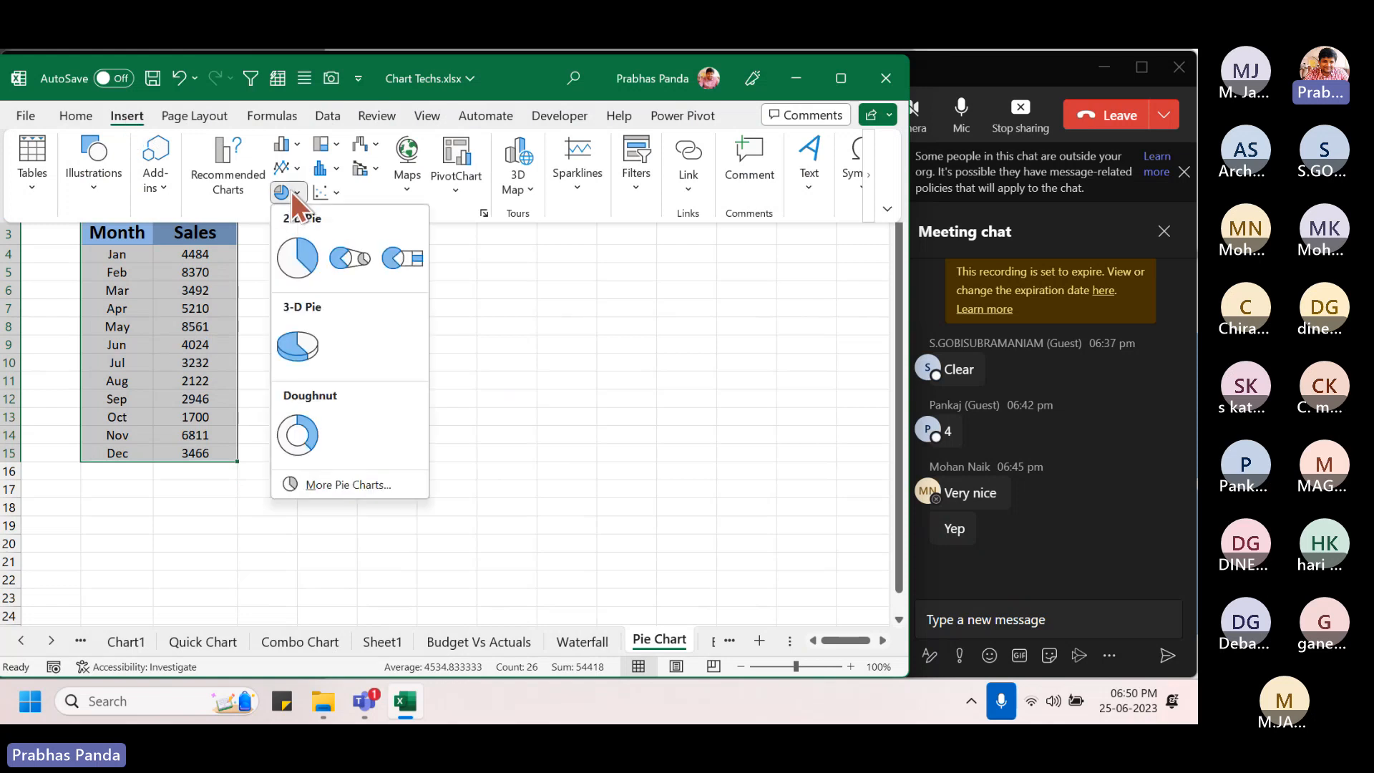
left_click(299, 261)
left_click_drag(291, 276, 309, 216)
left_click_drag(694, 481, 828, 541)
- Apply the last chart style in the gallery, with bevelled slices and a bold title, to the Sales pie chart
left_click(734, 125)
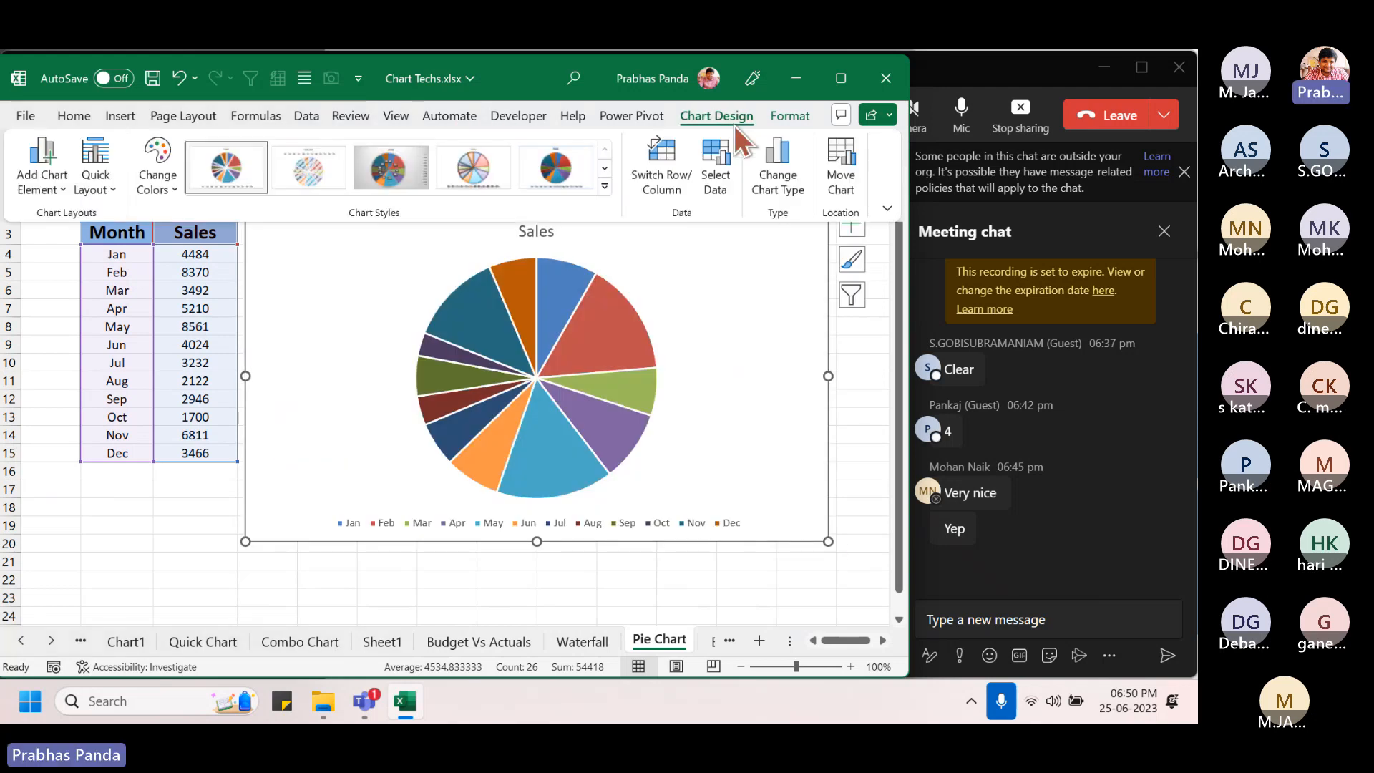
left_click(607, 188)
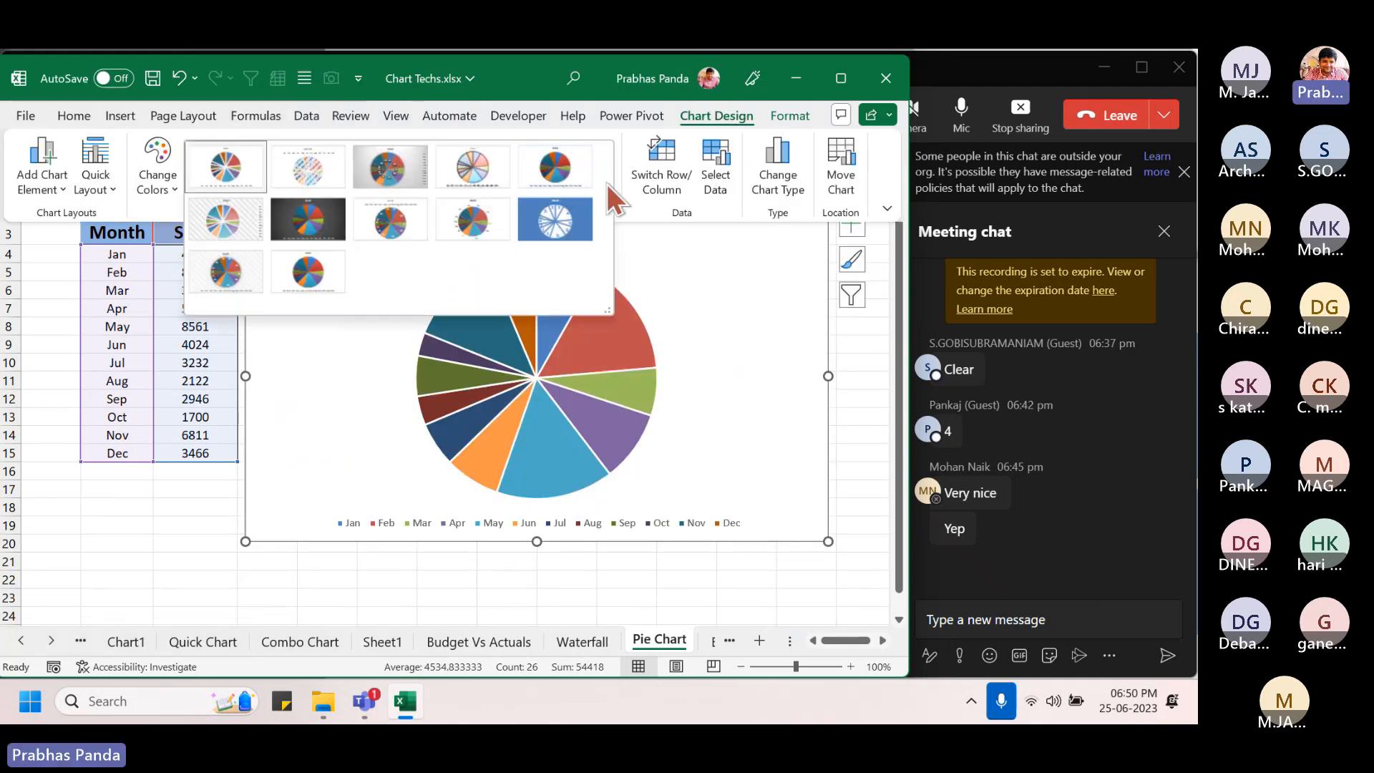
left_click(307, 286)
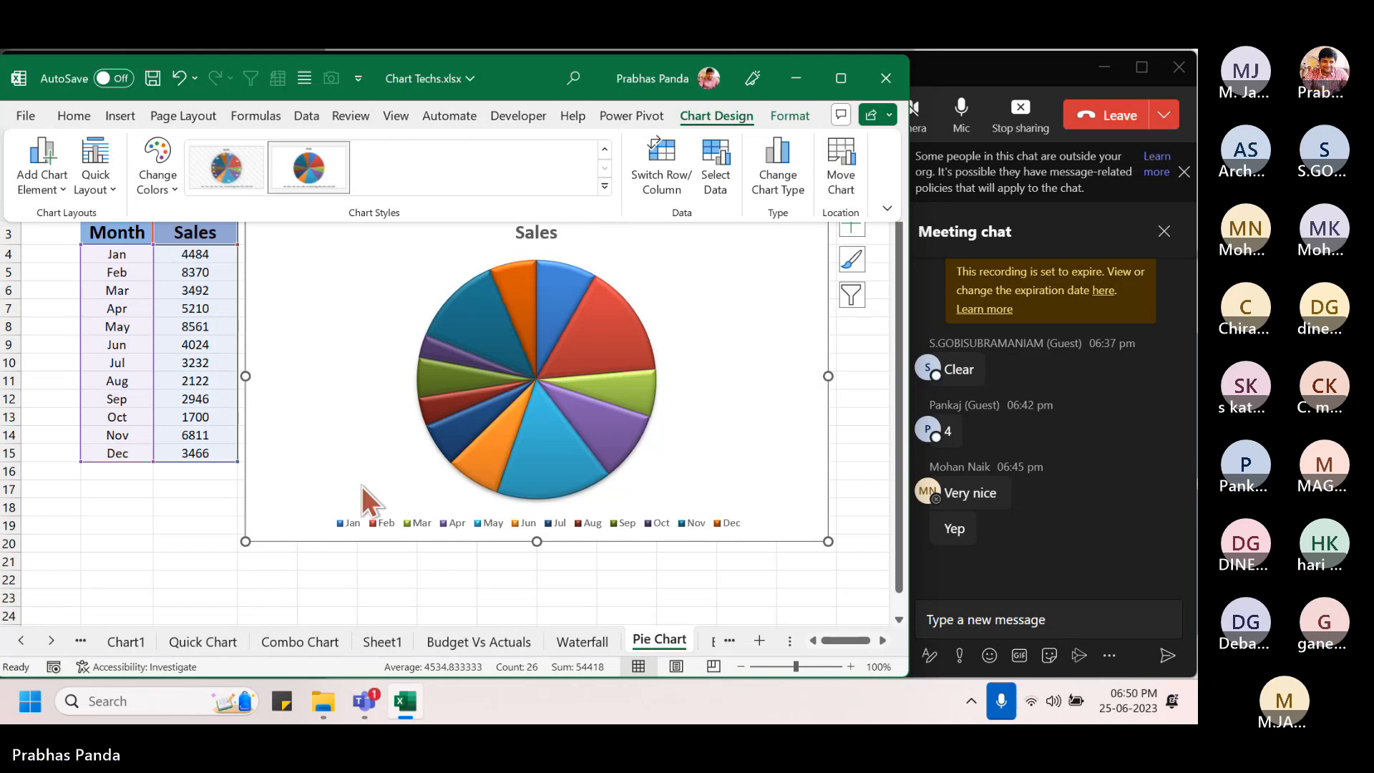
- Delete the pie chart's legend and move the Sales title to the chart's upper-right corner
left_click(385, 523)
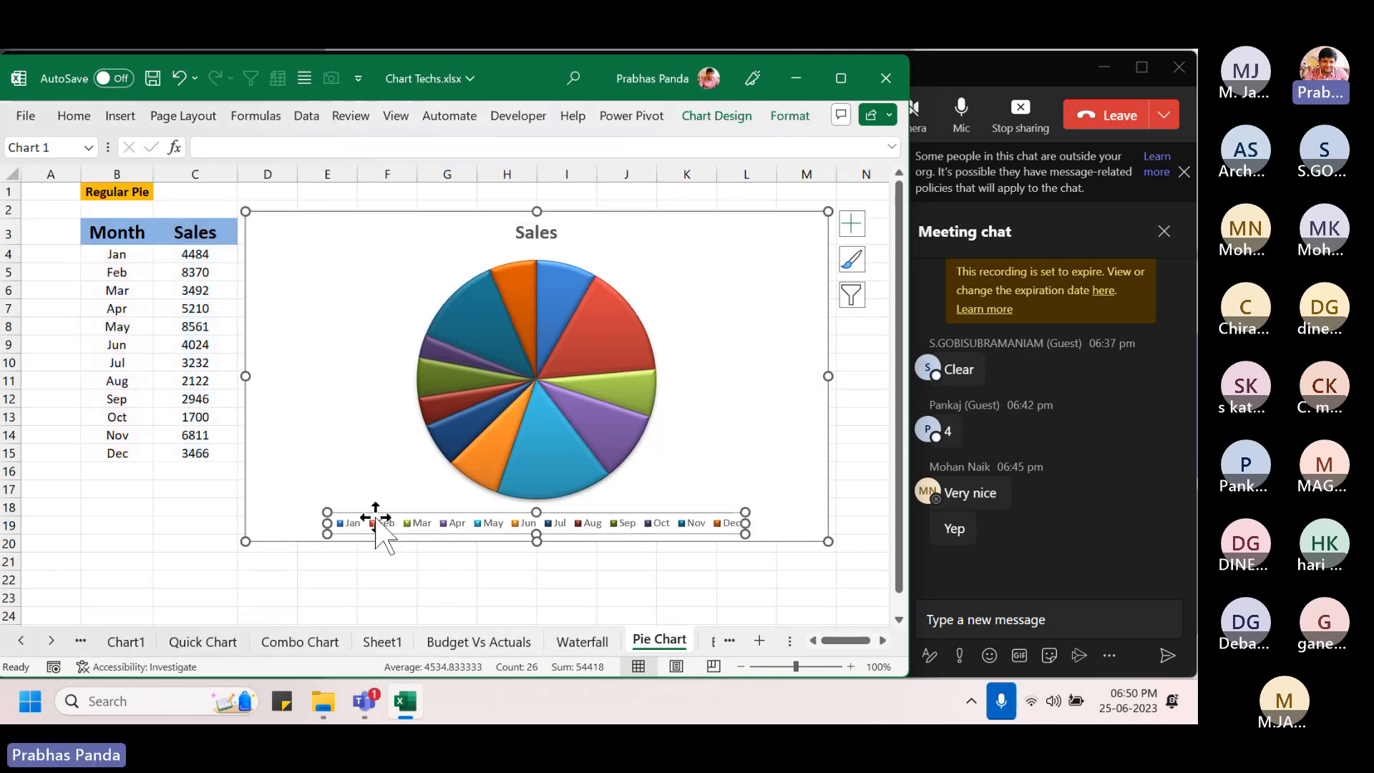
key("Delete")
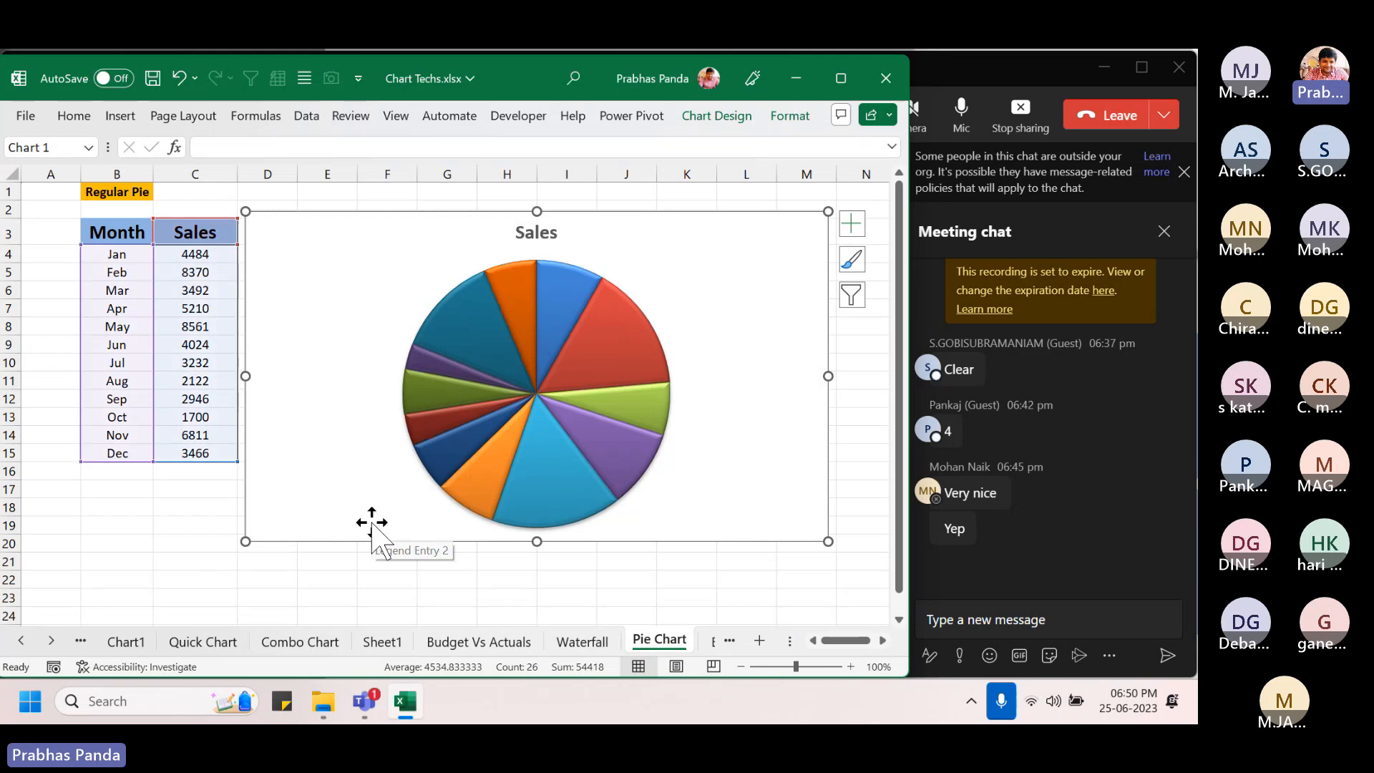
left_click(533, 232)
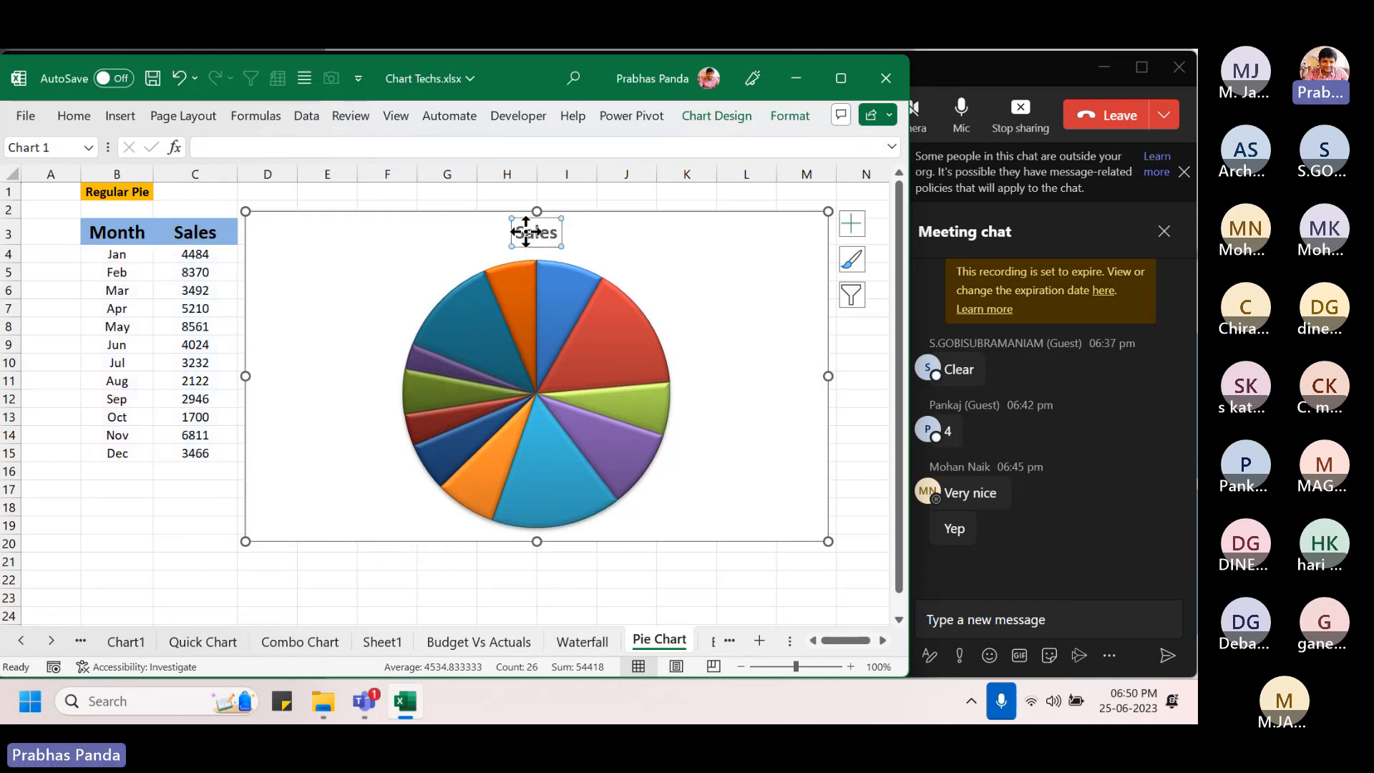
left_click_drag(539, 243, 794, 246)
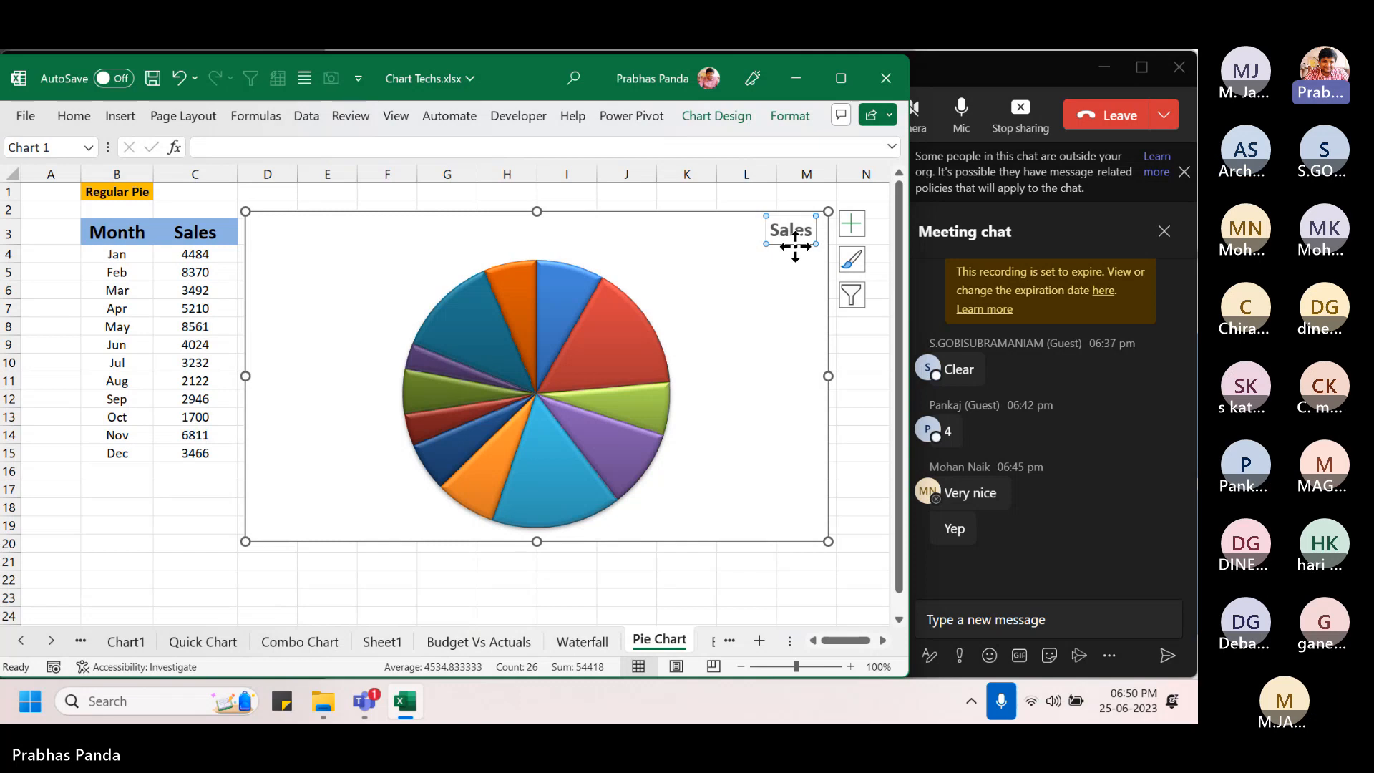
- Switch to the Teams meeting, check its recording and transcription options, and return to the workbook
left_click(988, 79)
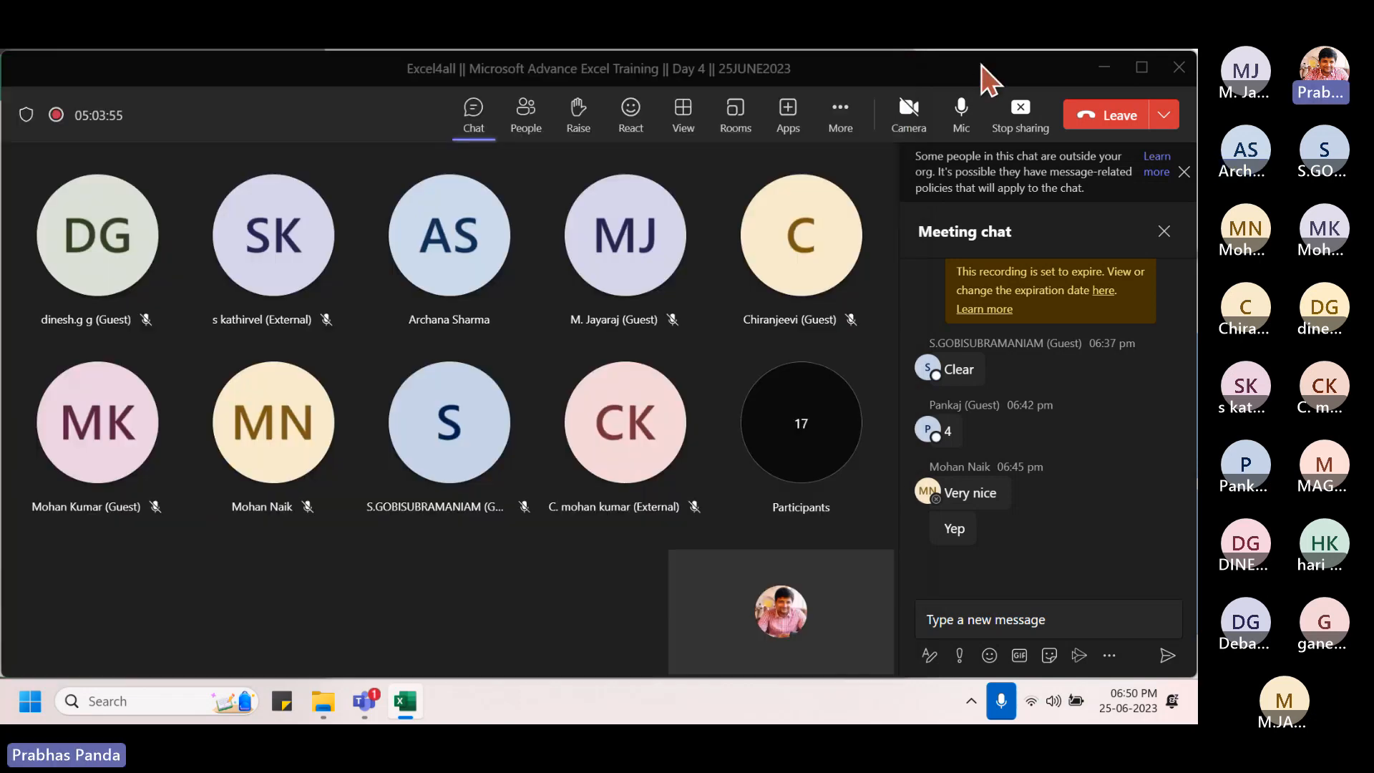
left_click(841, 121)
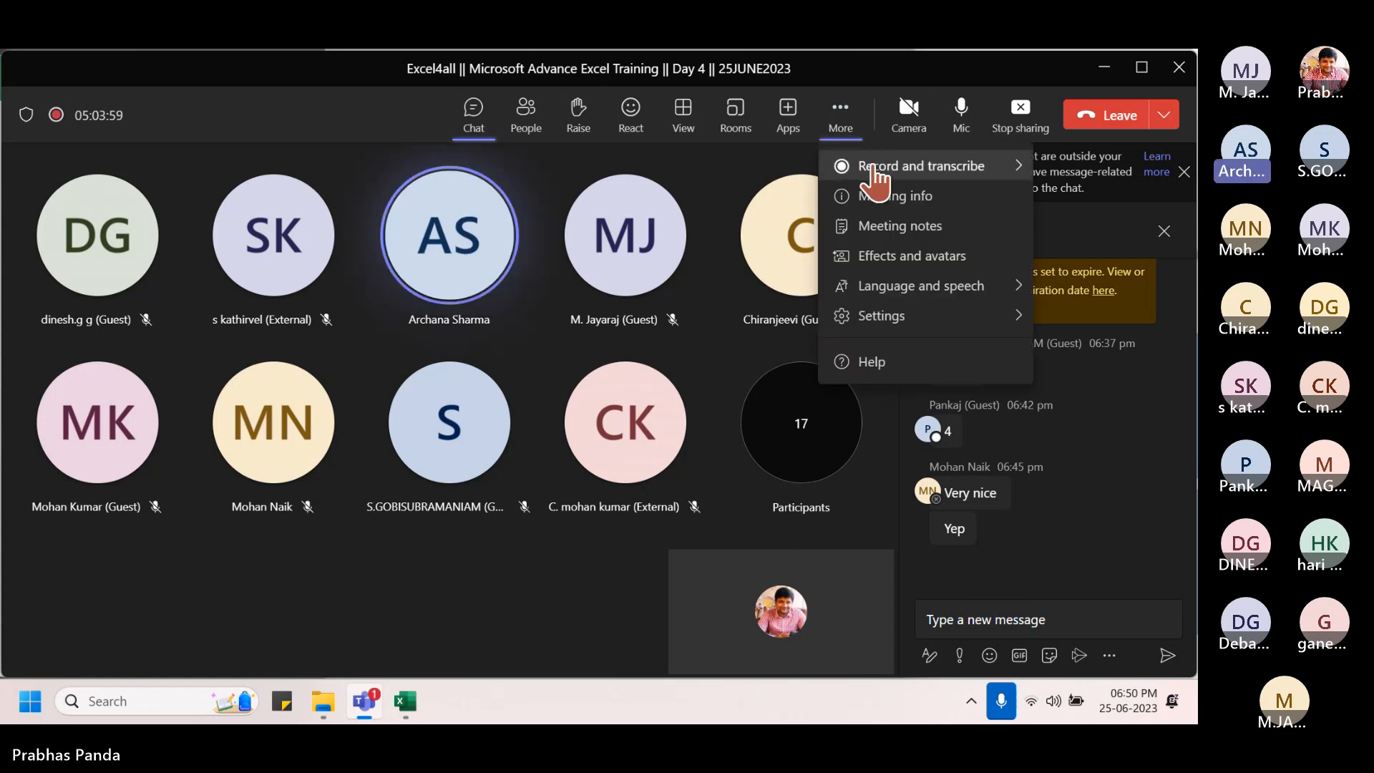
left_click(874, 175)
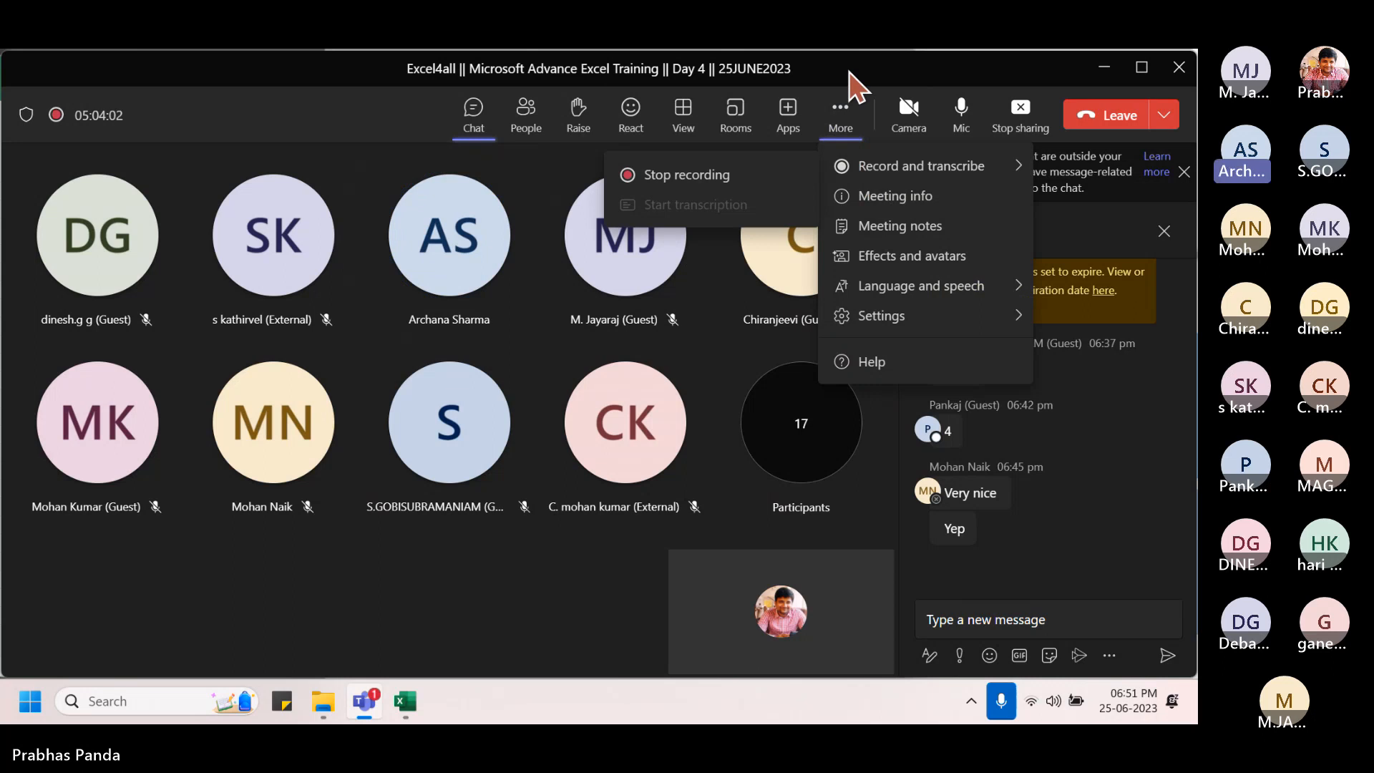
key("alt+Tab")
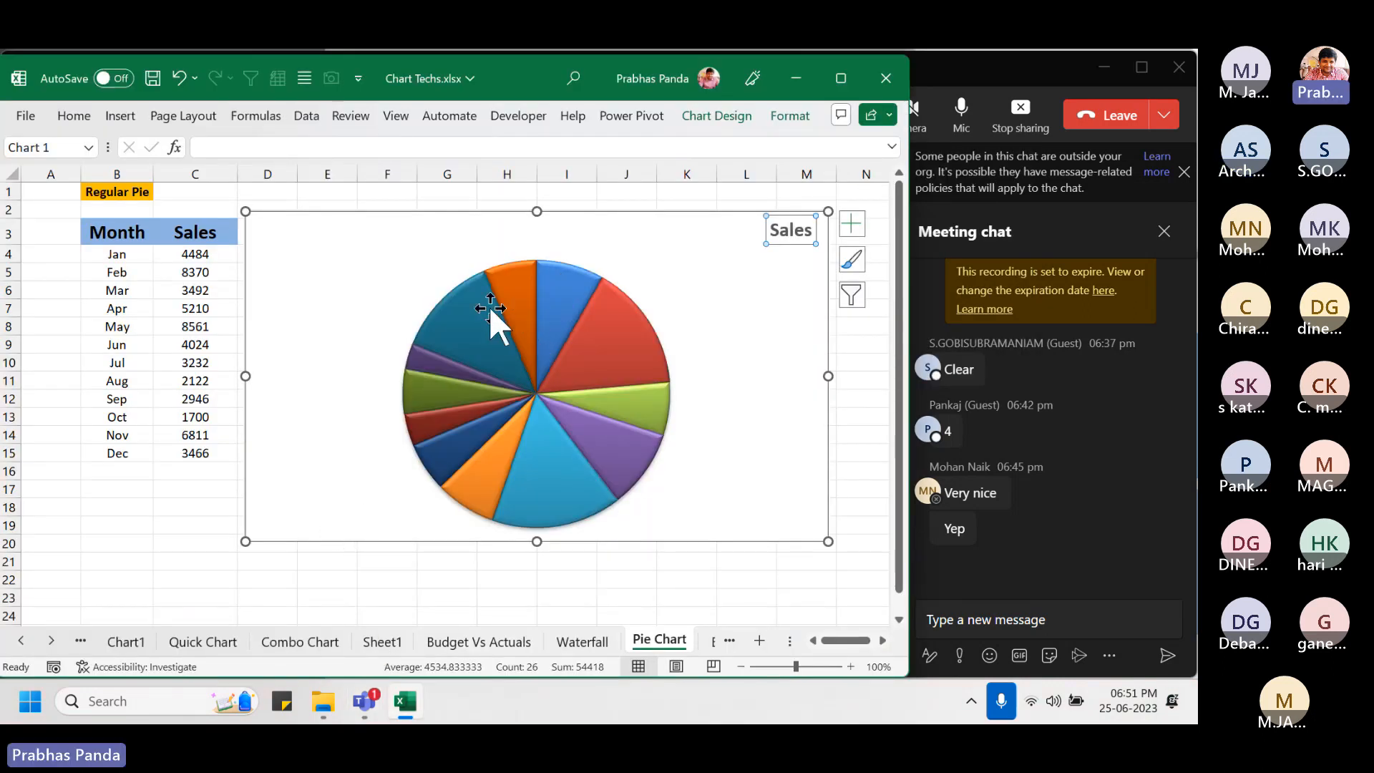
- Add data labels to the Sales pie slices and position them at Outside End
right_click(473, 324)
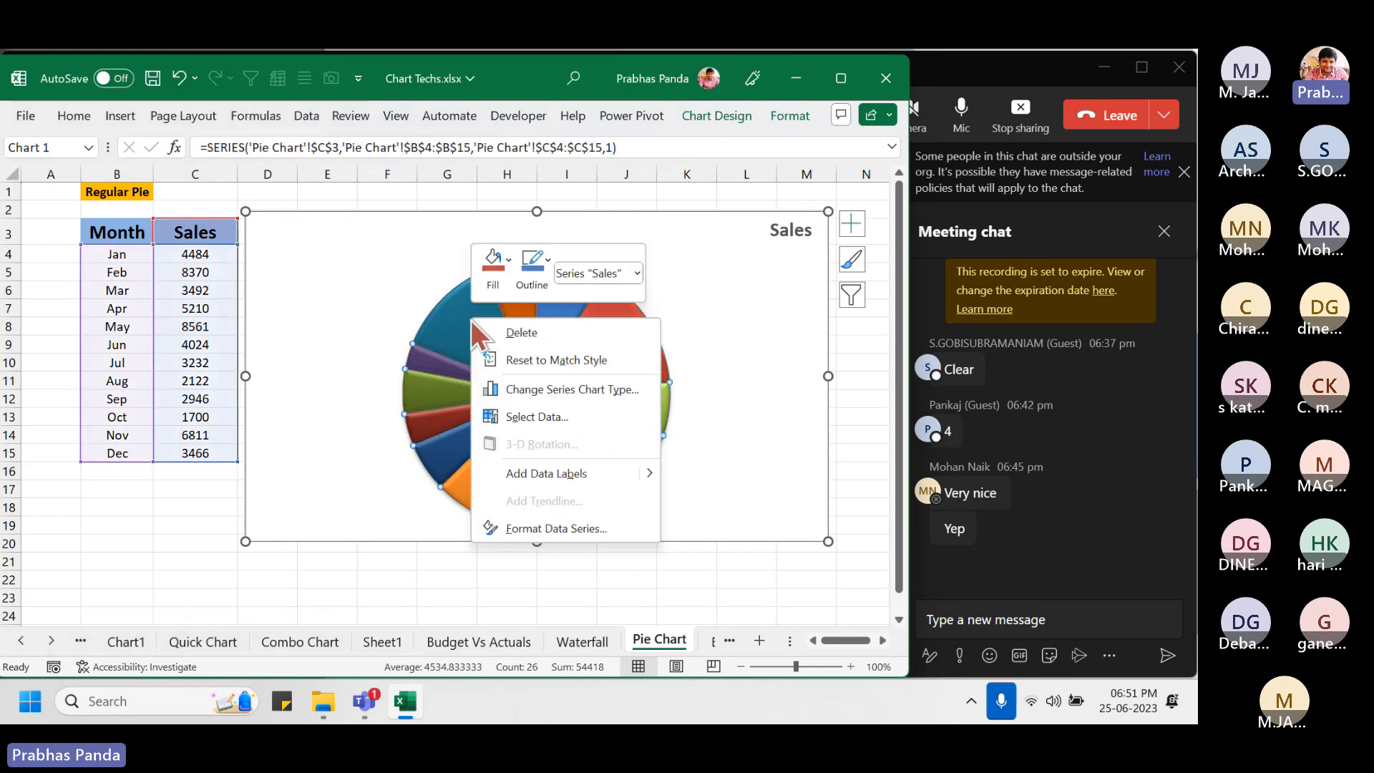
left_click(570, 476)
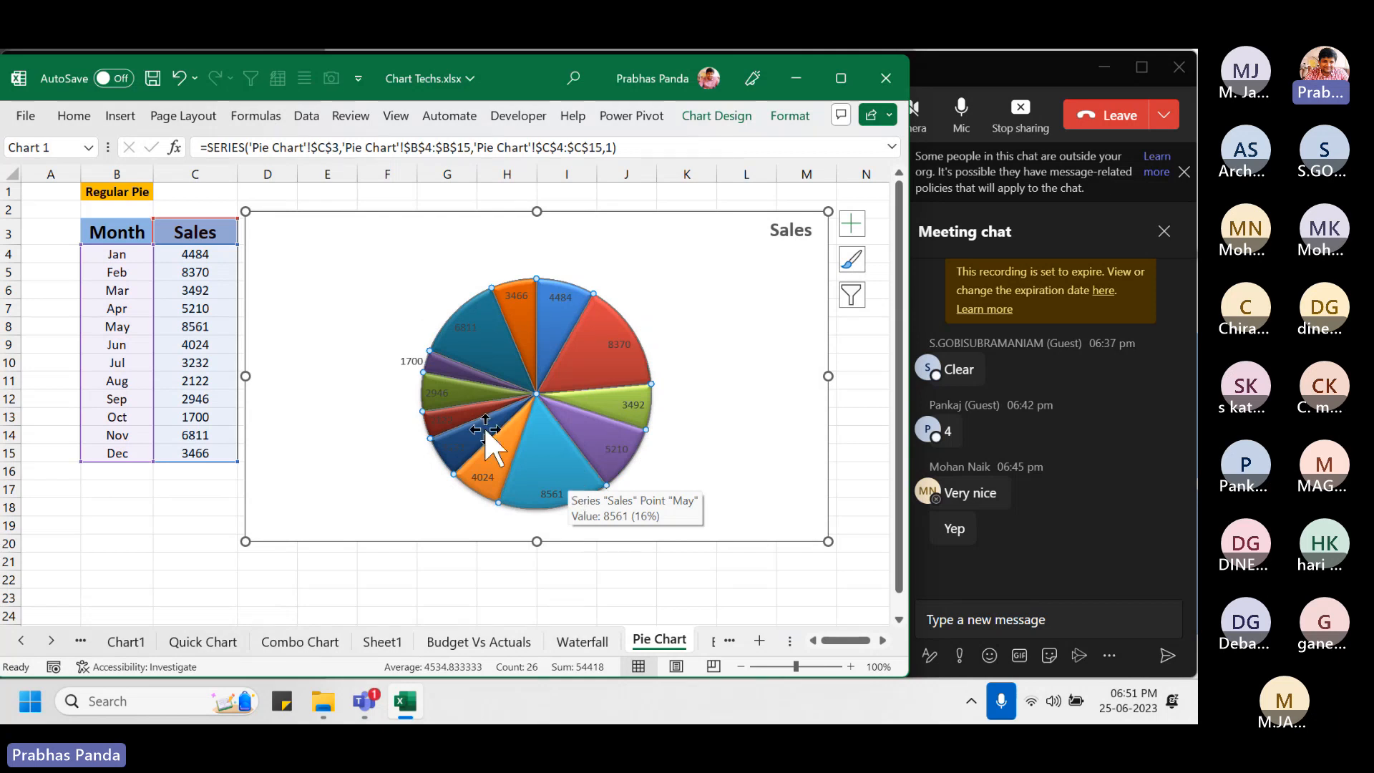
left_click(410, 363)
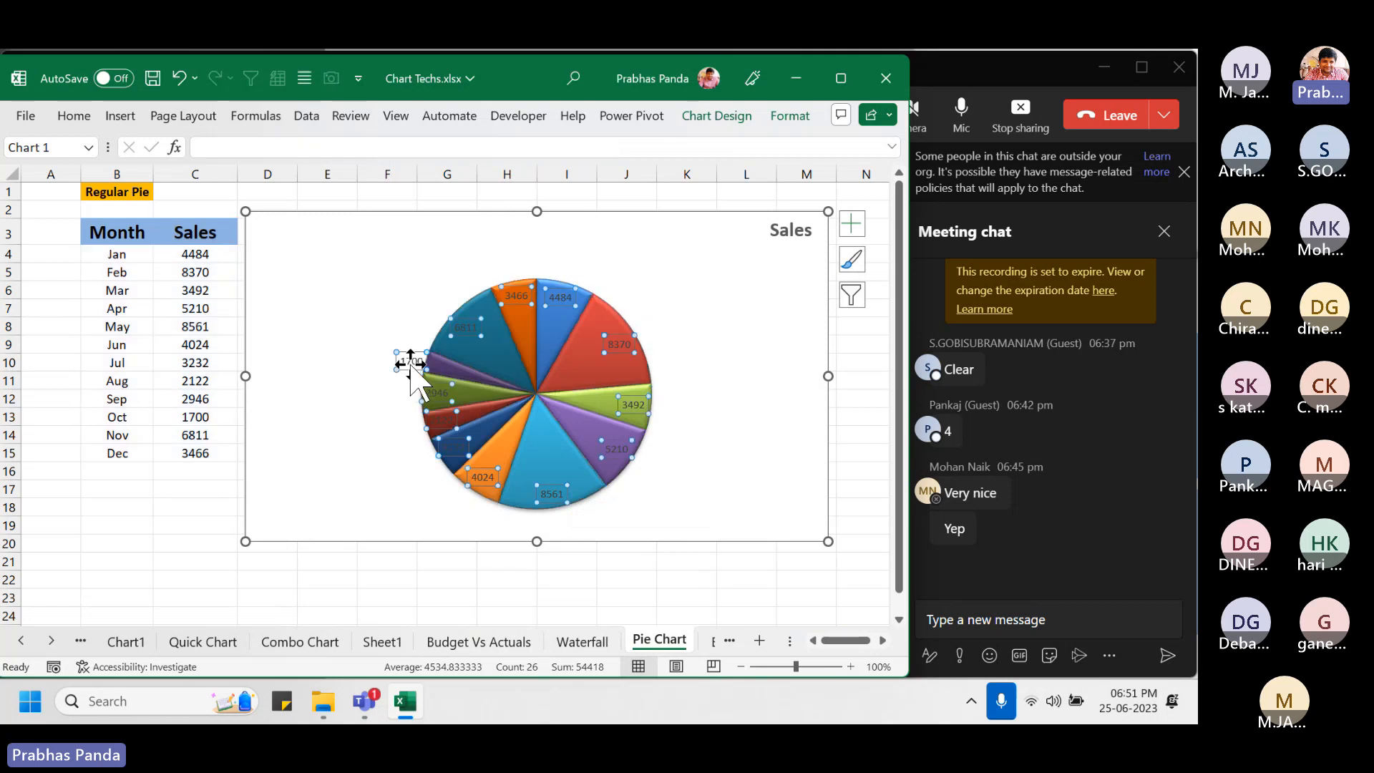
right_click(411, 366)
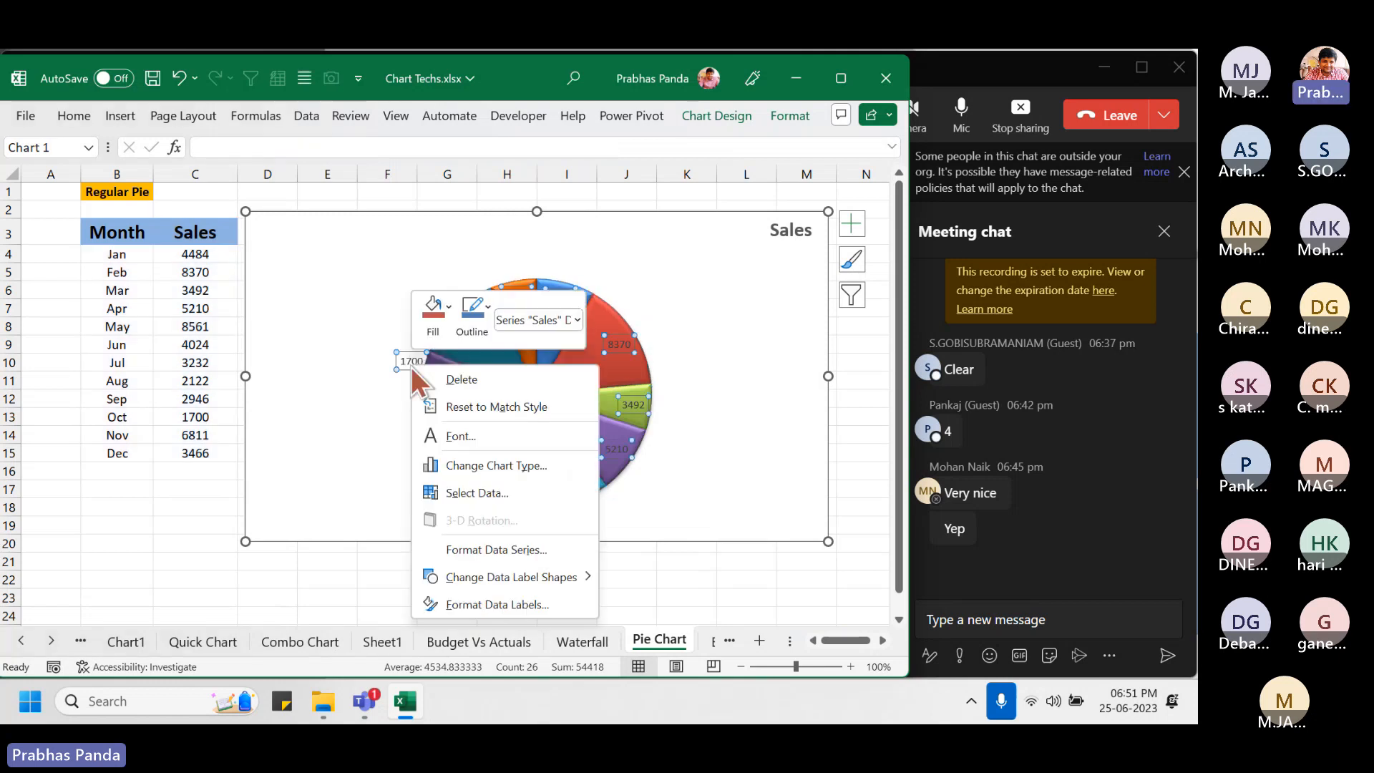
left_click(533, 607)
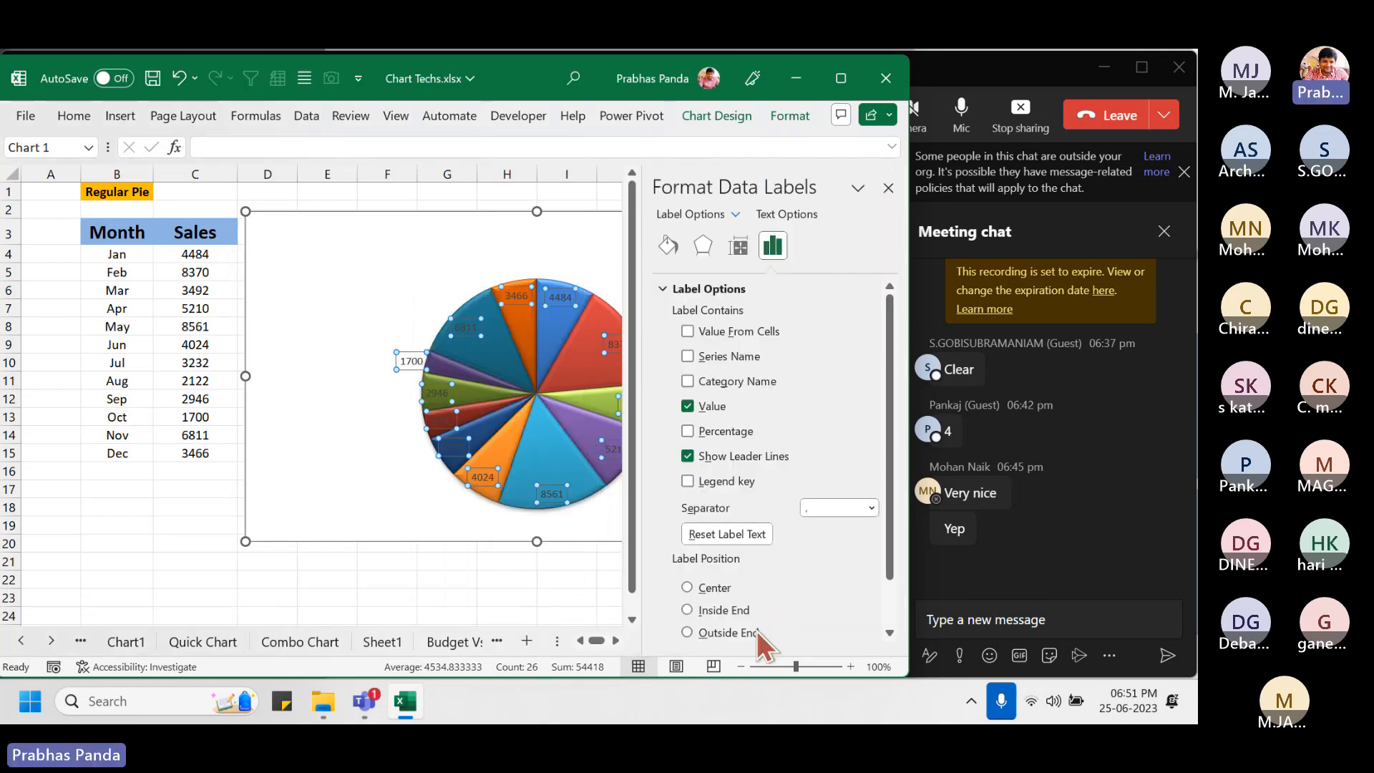
scroll(756, 608, "down", 2)
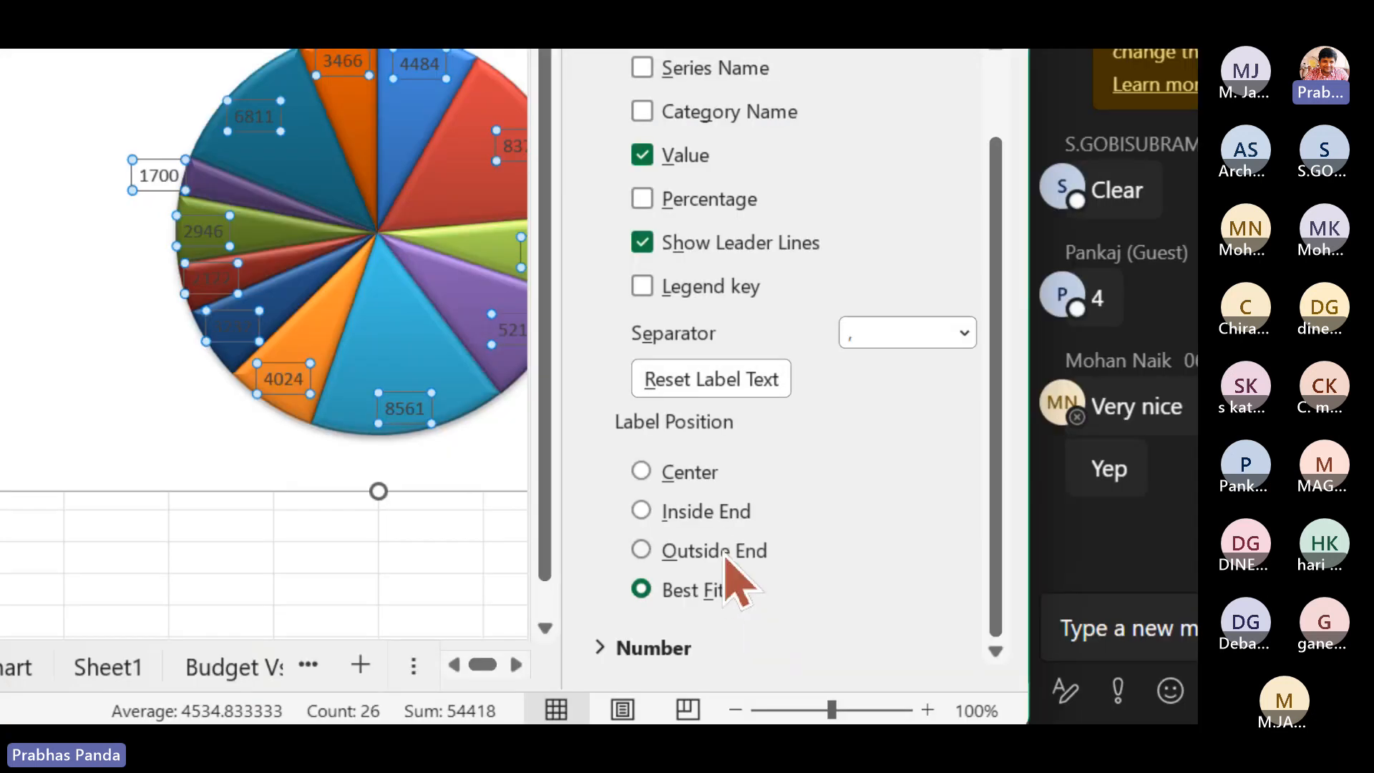
left_click(734, 577)
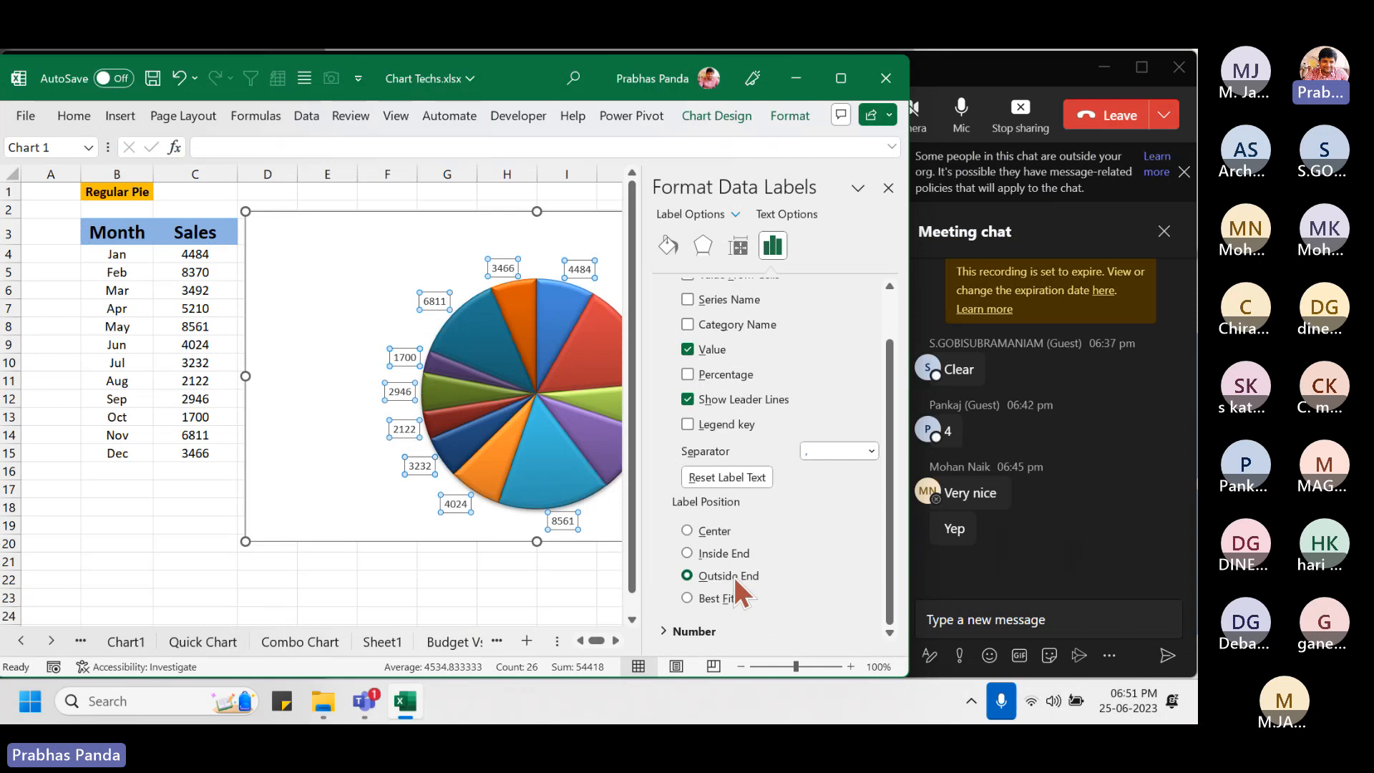
- Admit the guest waiting in the Teams meeting lobby and return to the workbook
left_click(1004, 72)
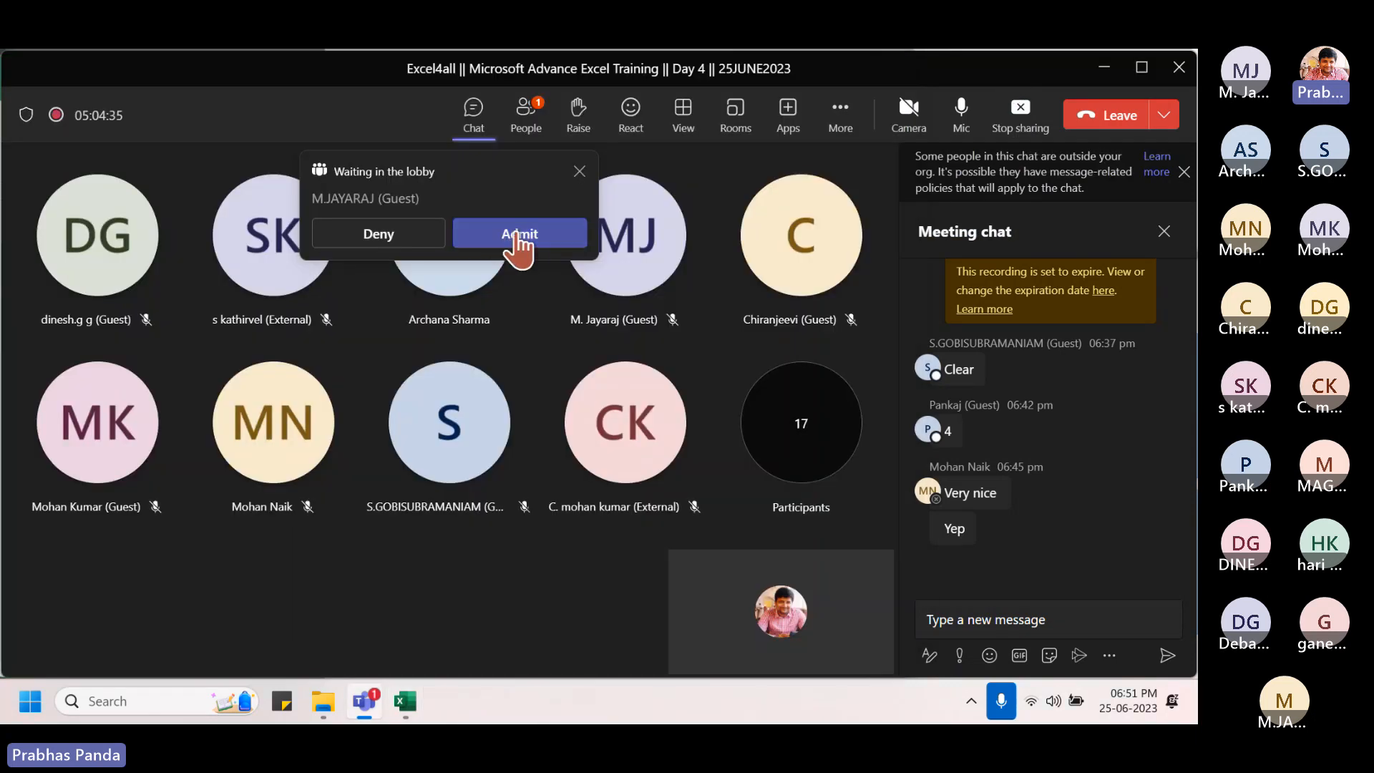
left_click(517, 235)
key("alt+Tab")
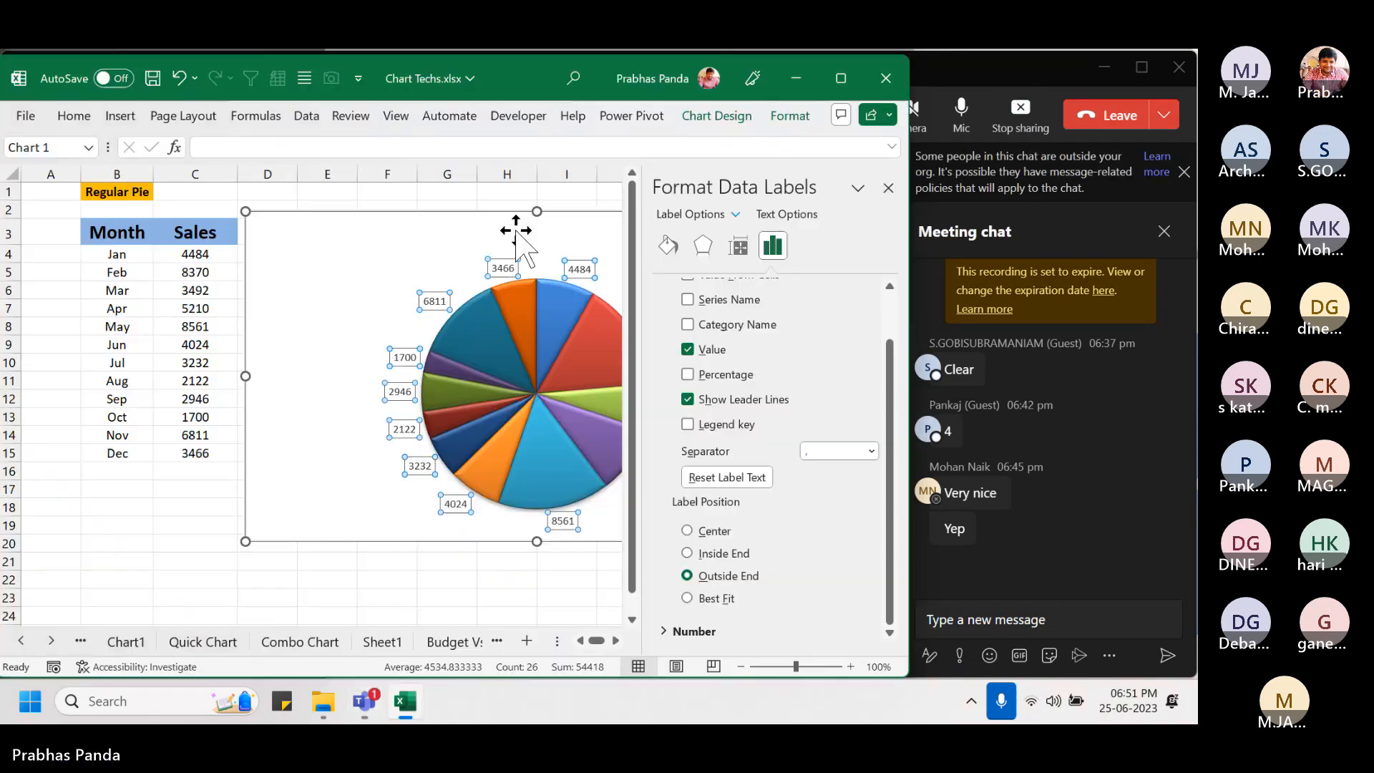
- Close the label formatting options, then make the pie chart's data labels bold and enlarge their font by three sizes
left_click(885, 188)
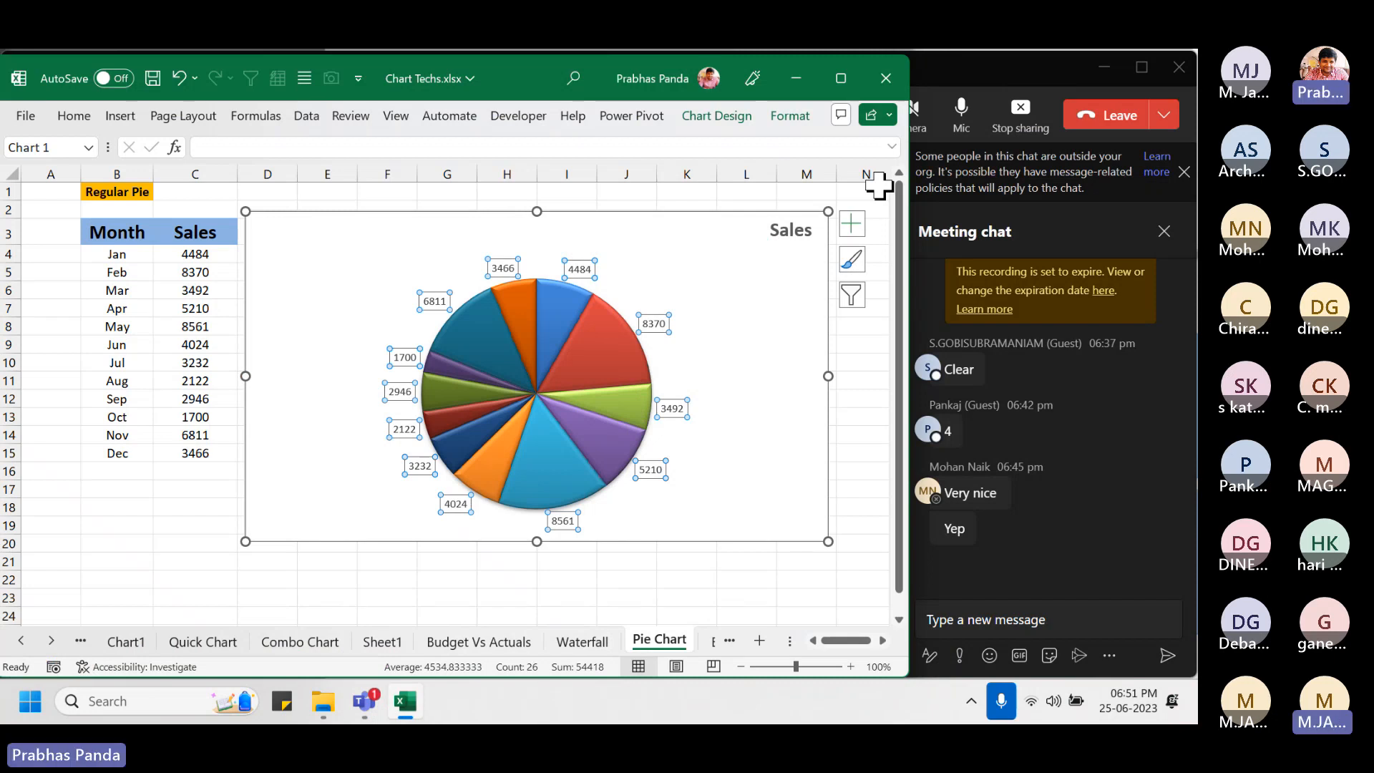
key("ctrl+b")
key("ctrl+shift+period")
key("ctrl+shift+period")
key("ctrl+shift+period")
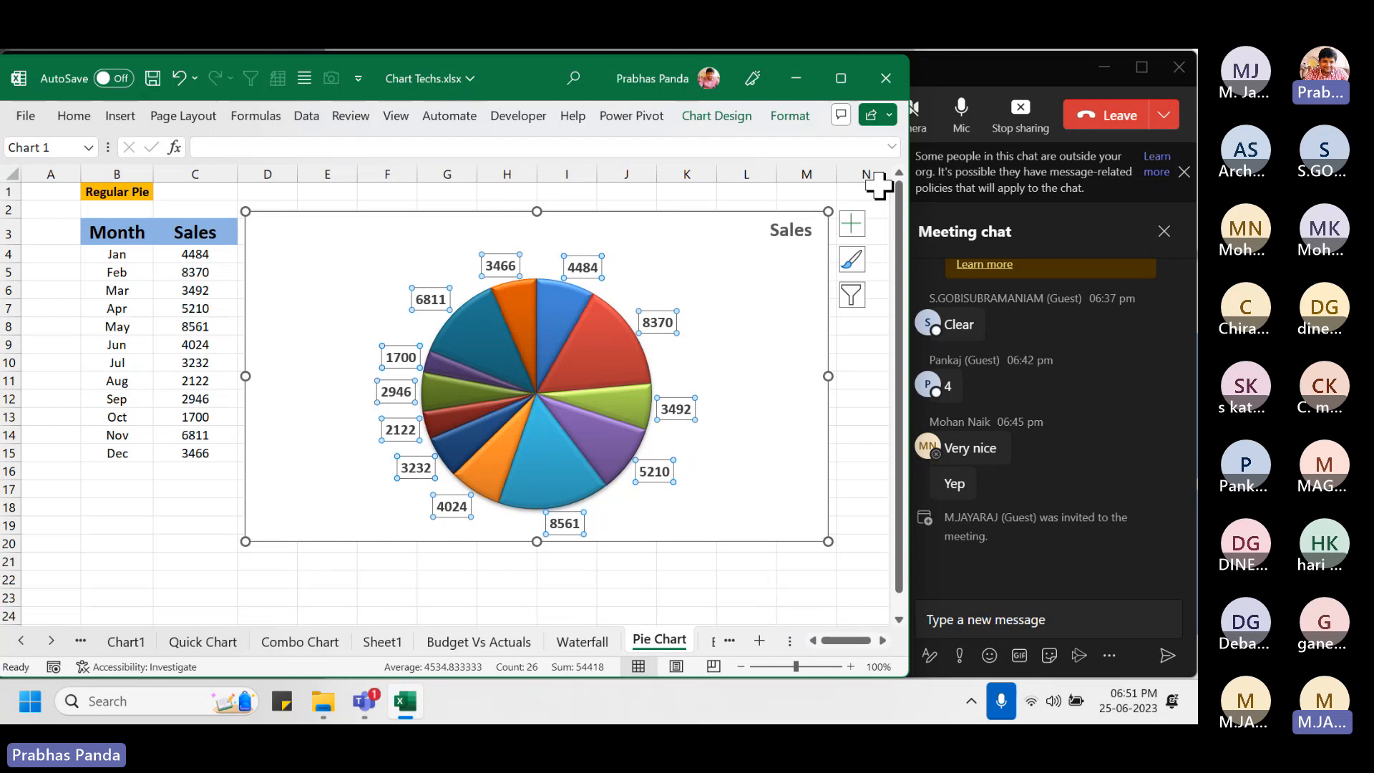
- Format the pie chart's data labels to show percentages instead of values
right_click(585, 276)
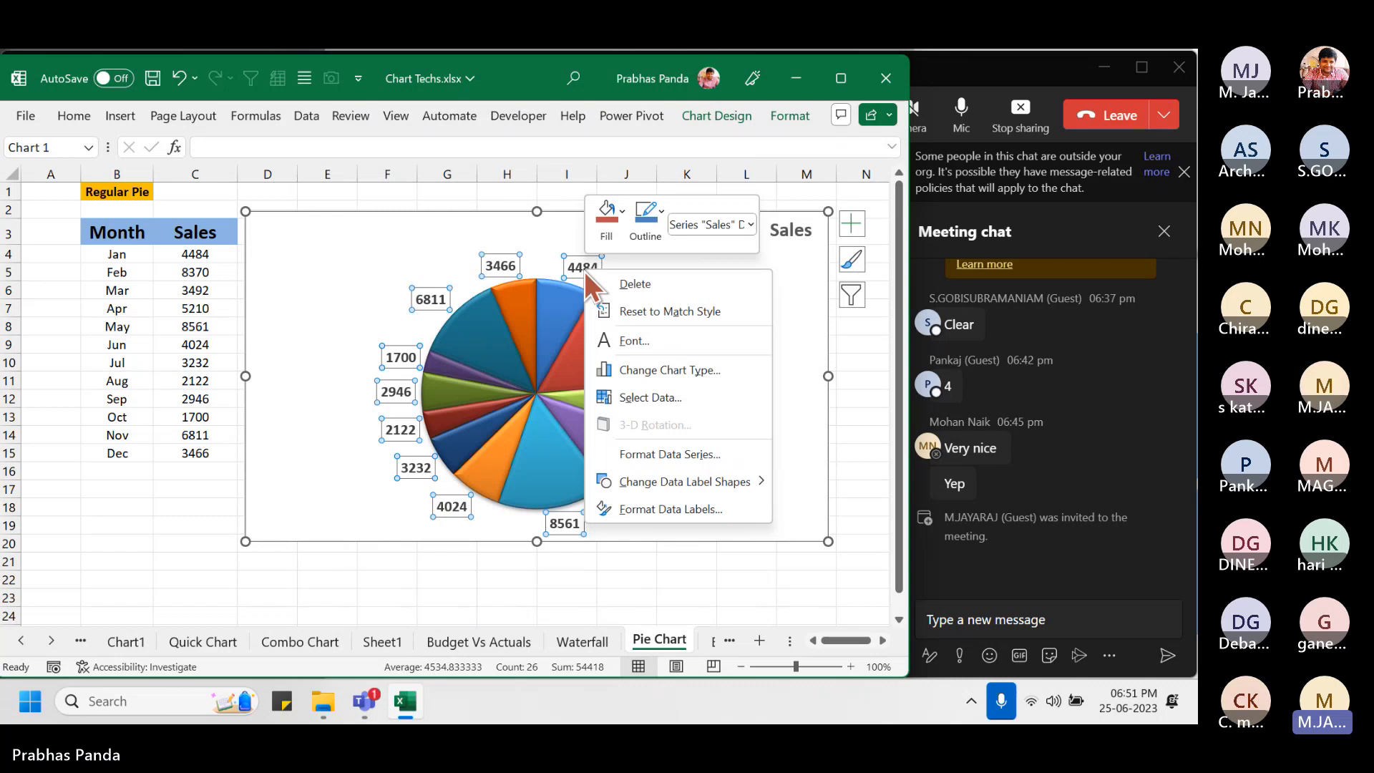
left_click(637, 510)
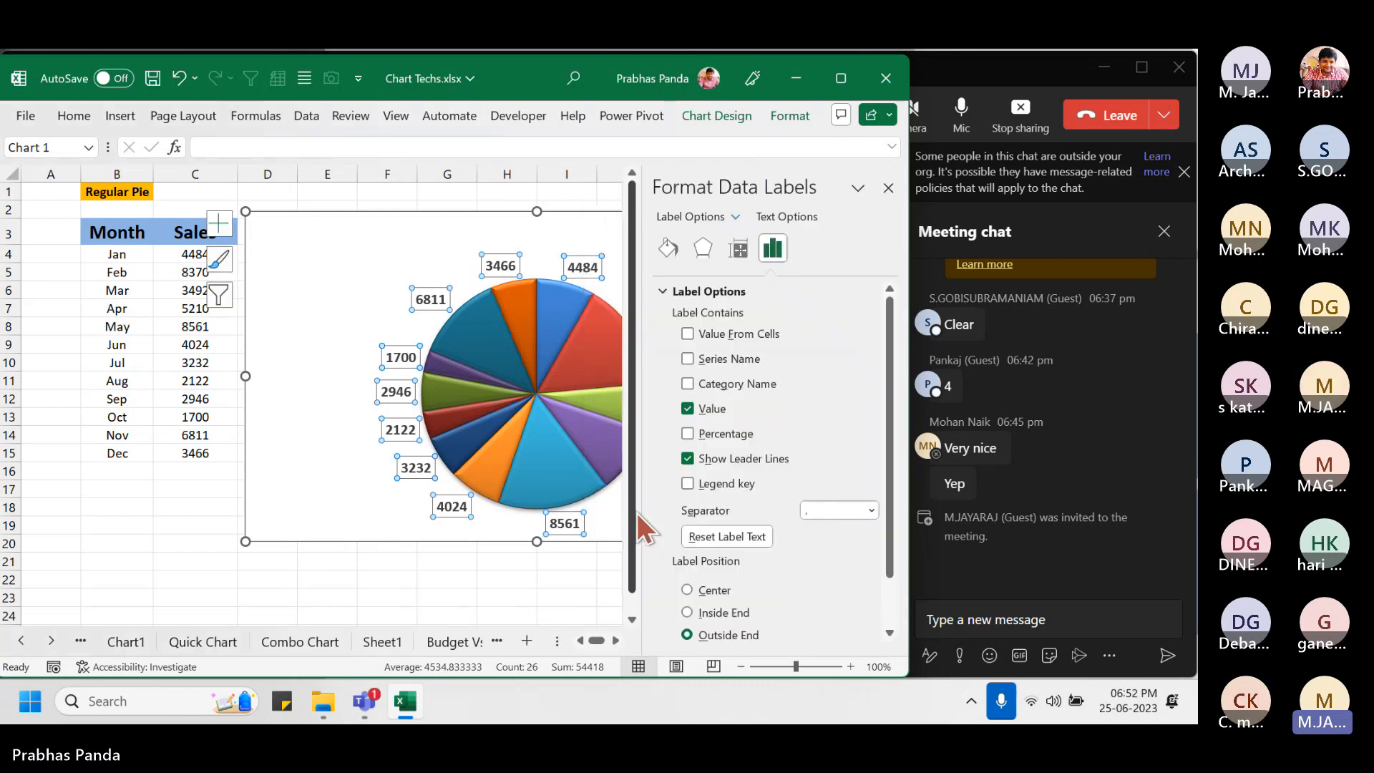
left_click(615, 641)
left_click(615, 641)
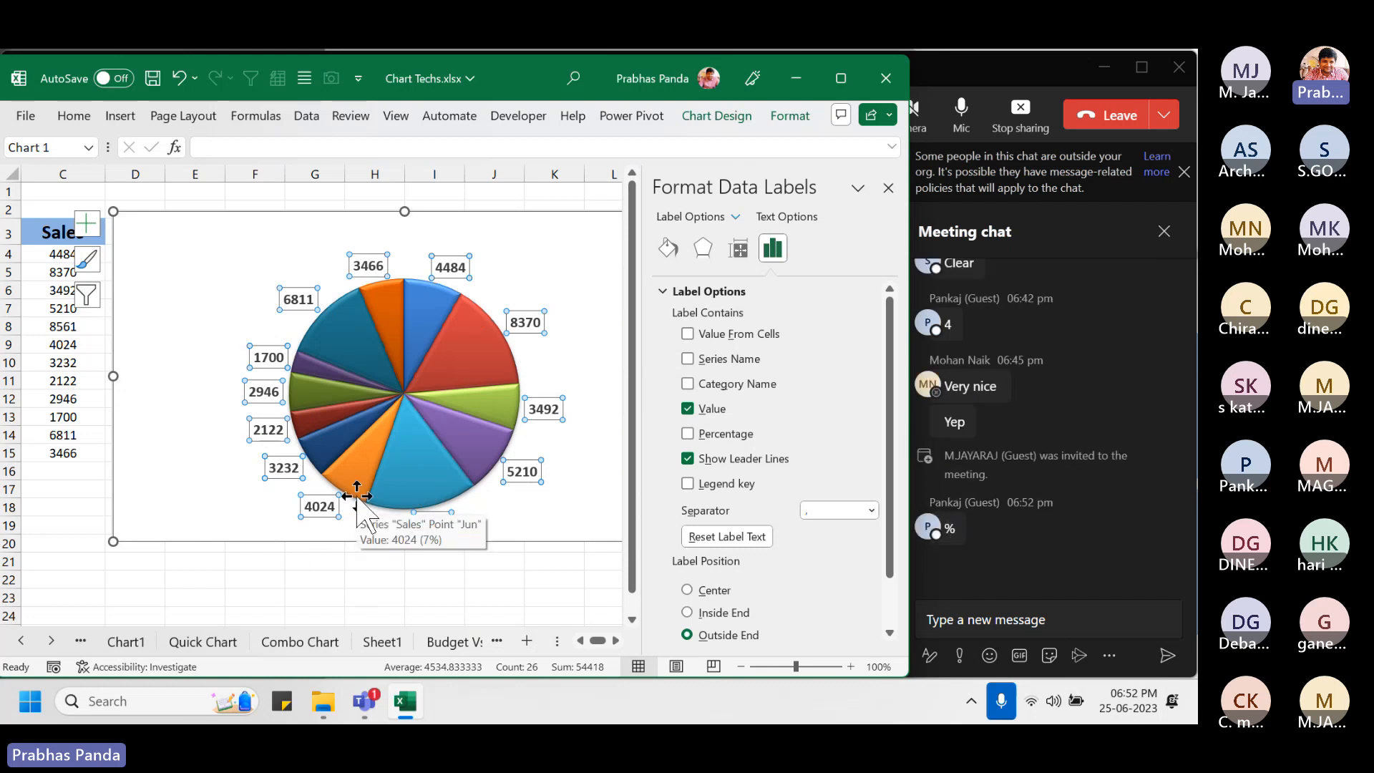
left_click(728, 438)
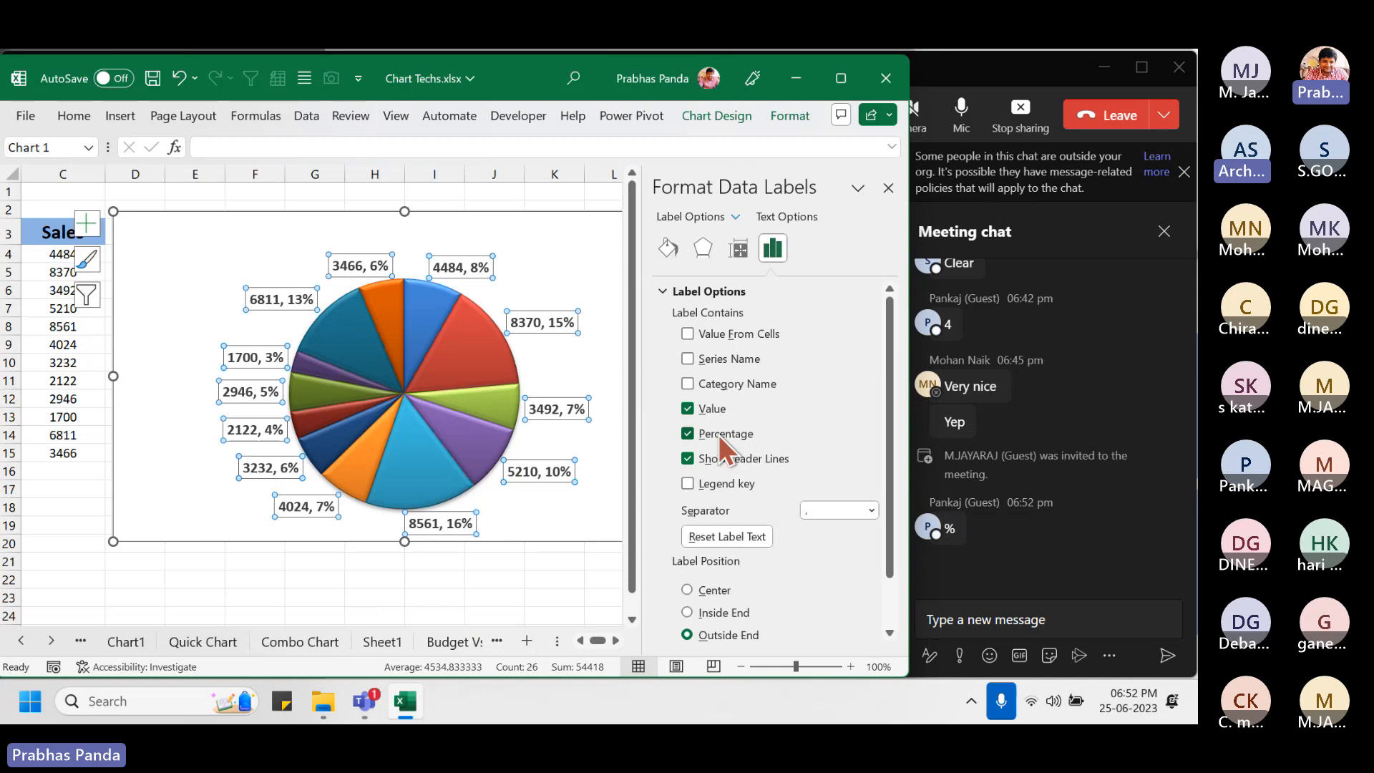
left_click(689, 410)
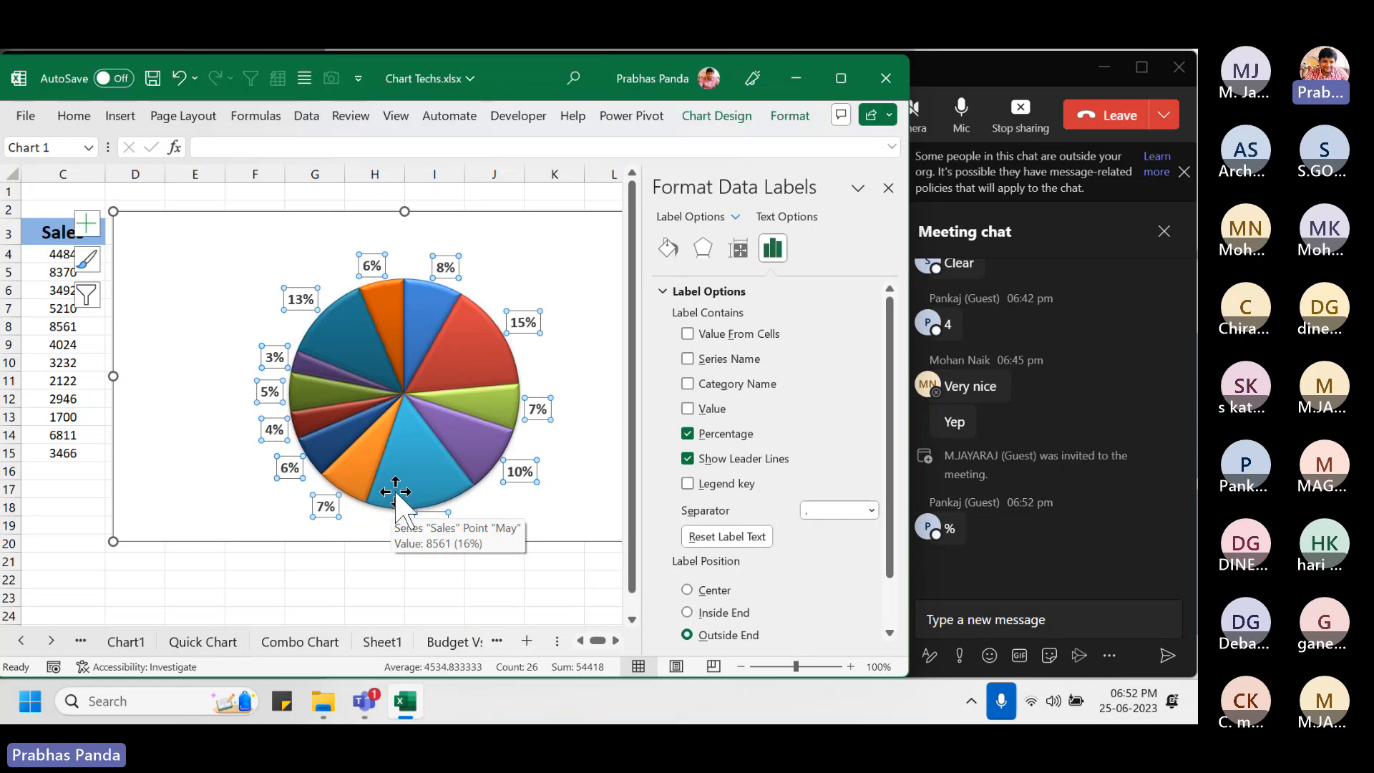
- Include the category name in the pie's data labels and set the separator to (space)
left_click(689, 384)
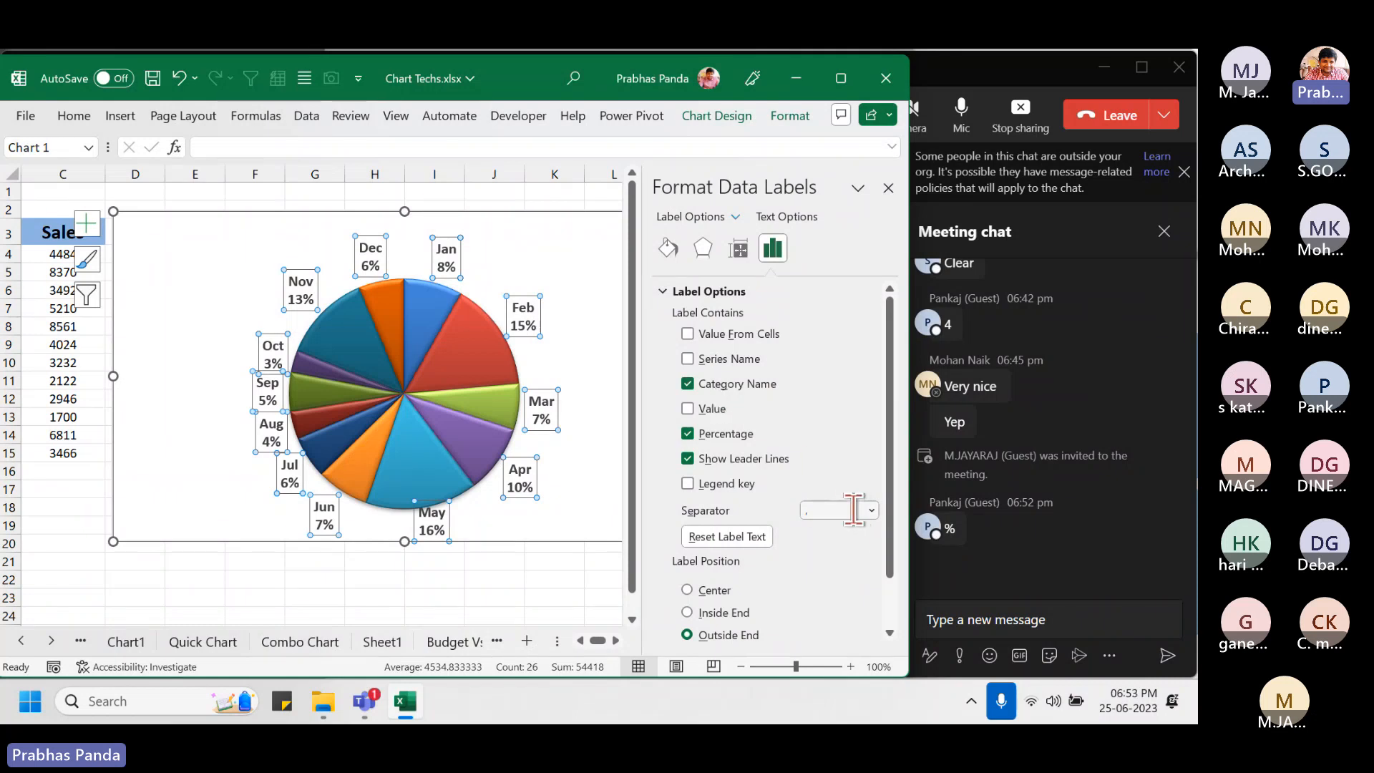
left_click(870, 510)
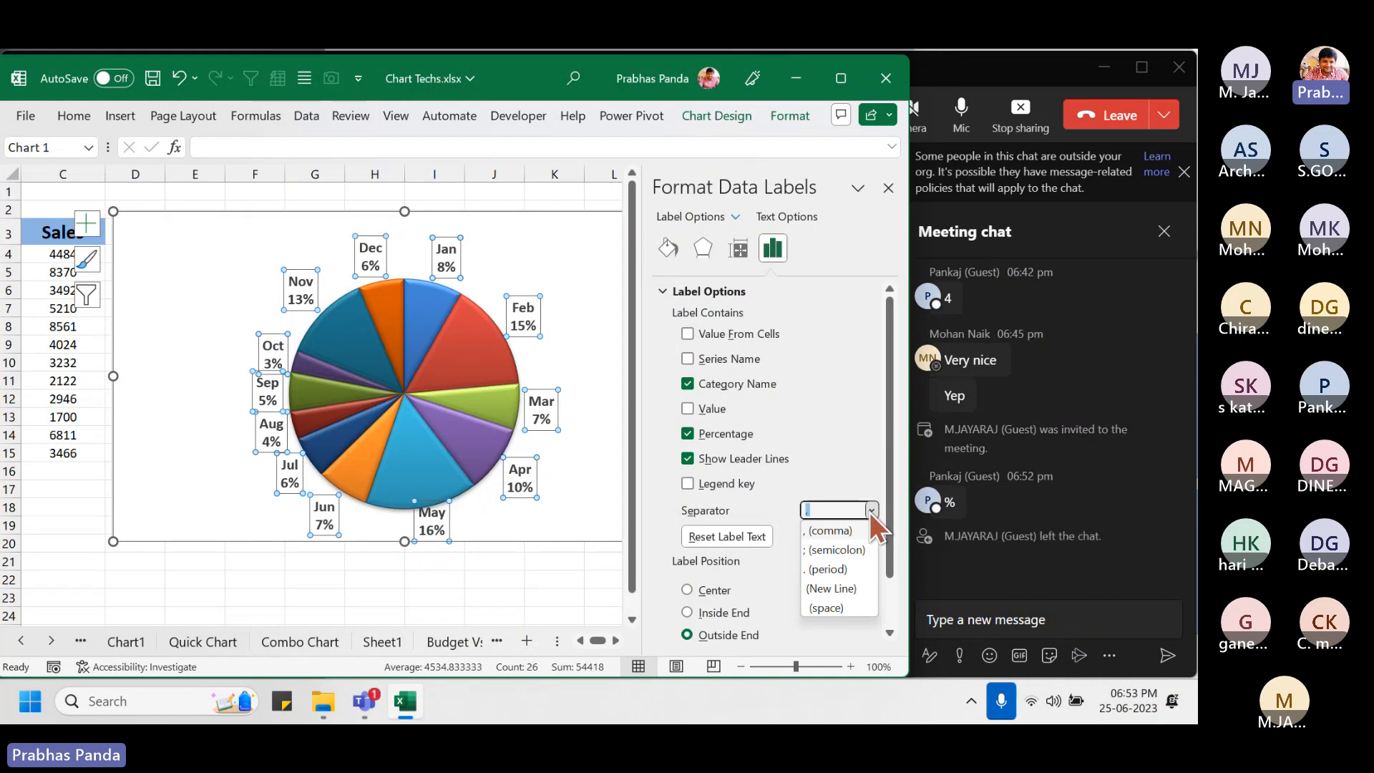
left_click(827, 608)
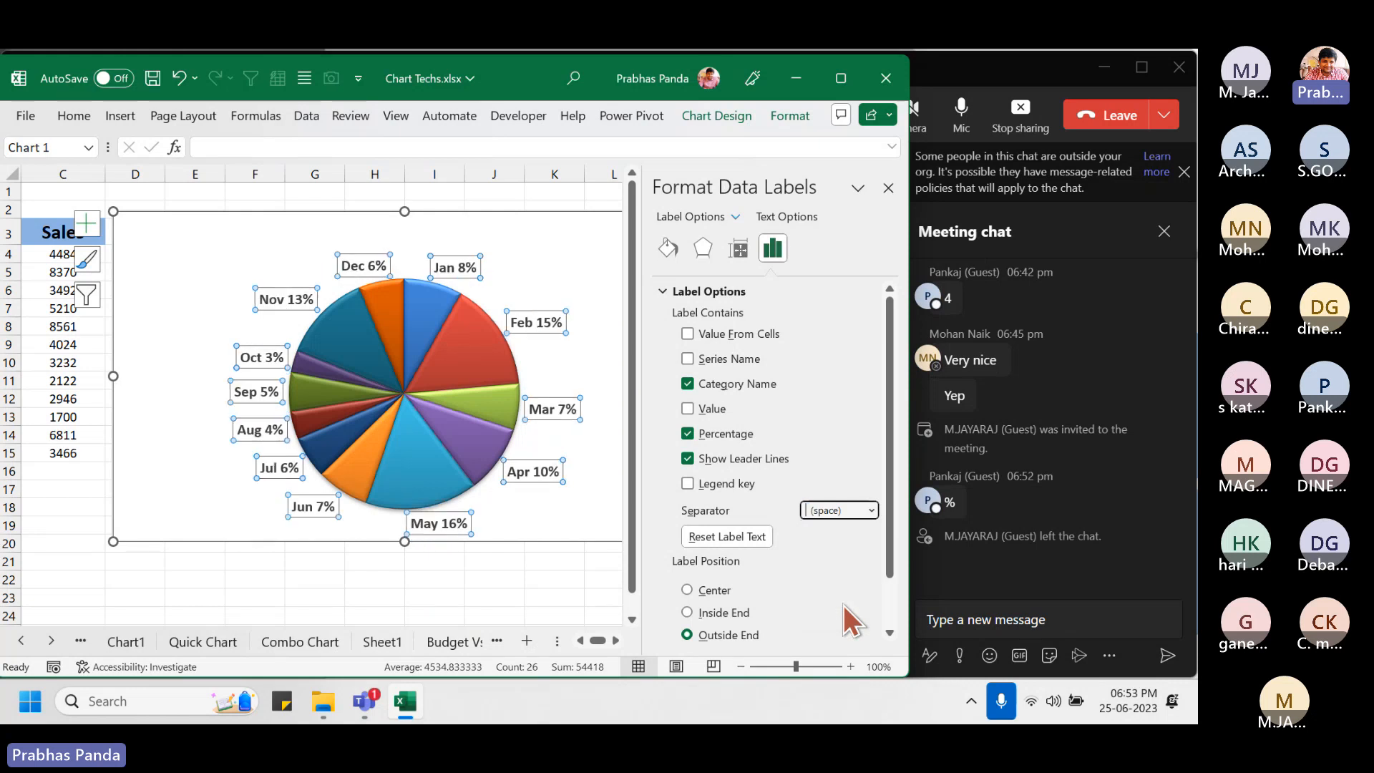
- Switch to Teams to admit the waiting lobby guest, then return to the workbook and close the data label options
left_click(1001, 111)
left_click(520, 241)
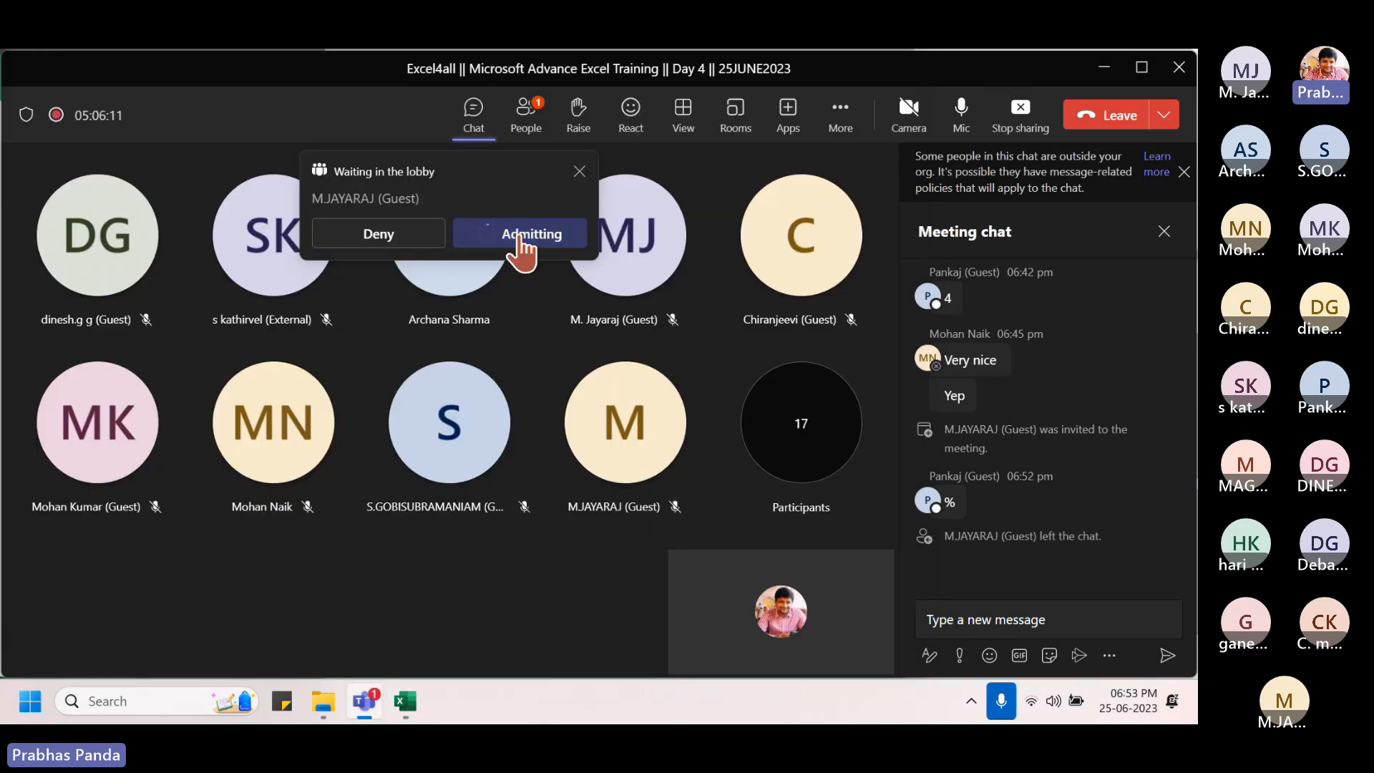
key("alt+Tab")
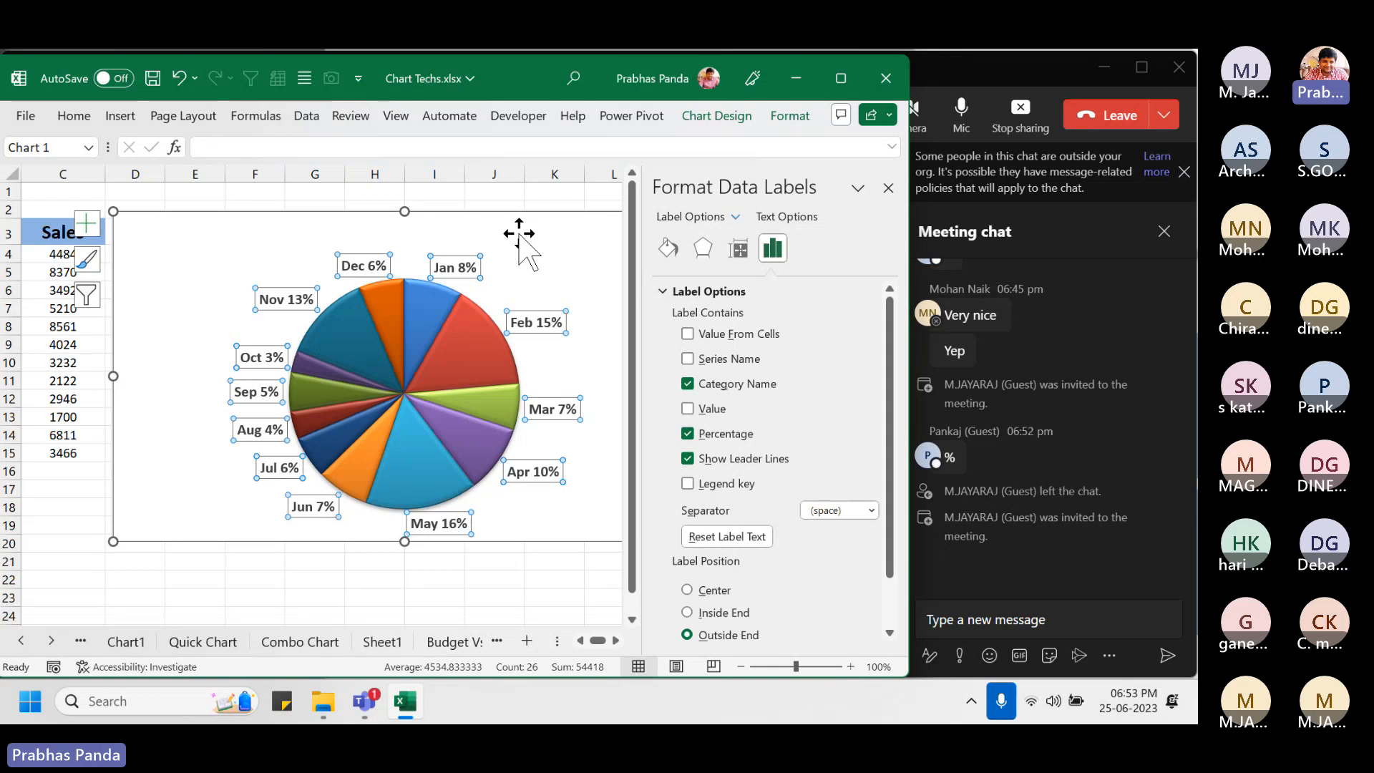
left_click(888, 188)
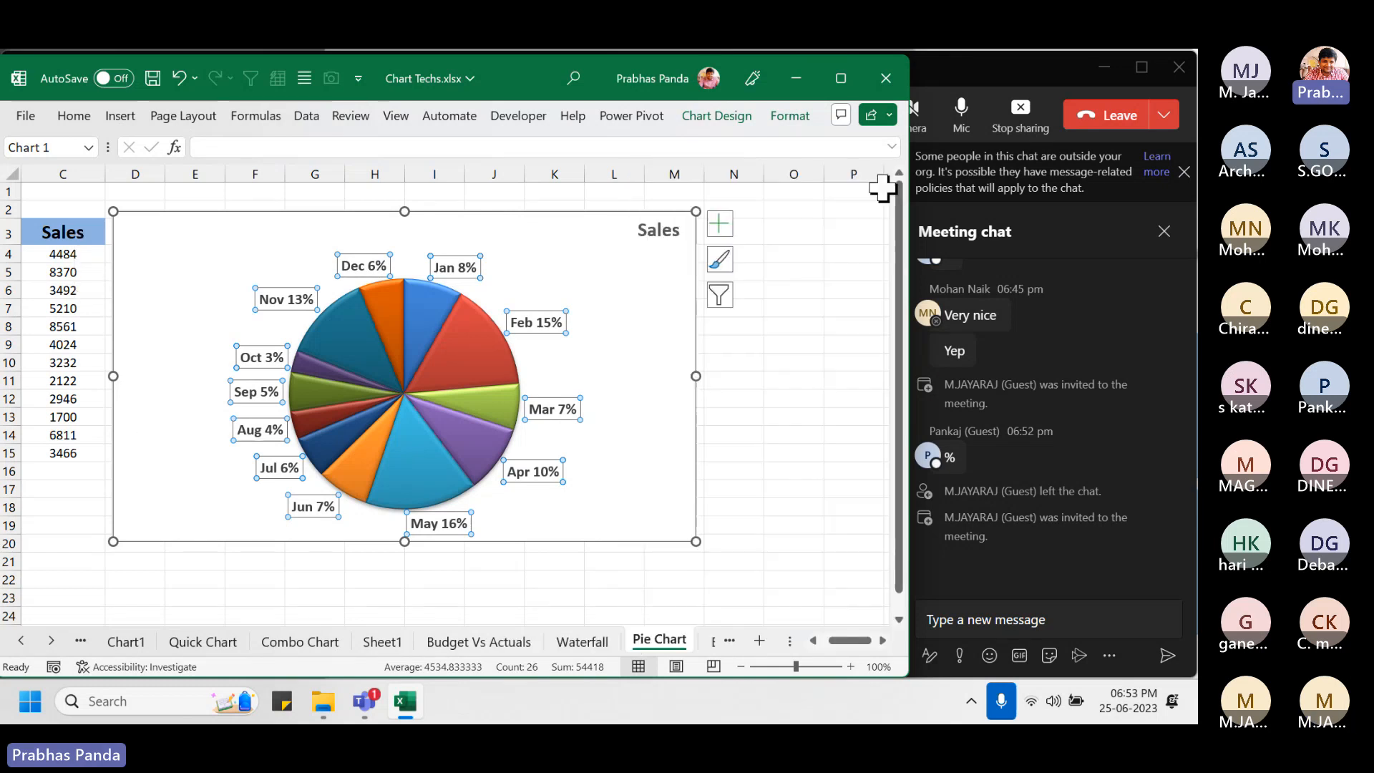
left_click(486, 215)
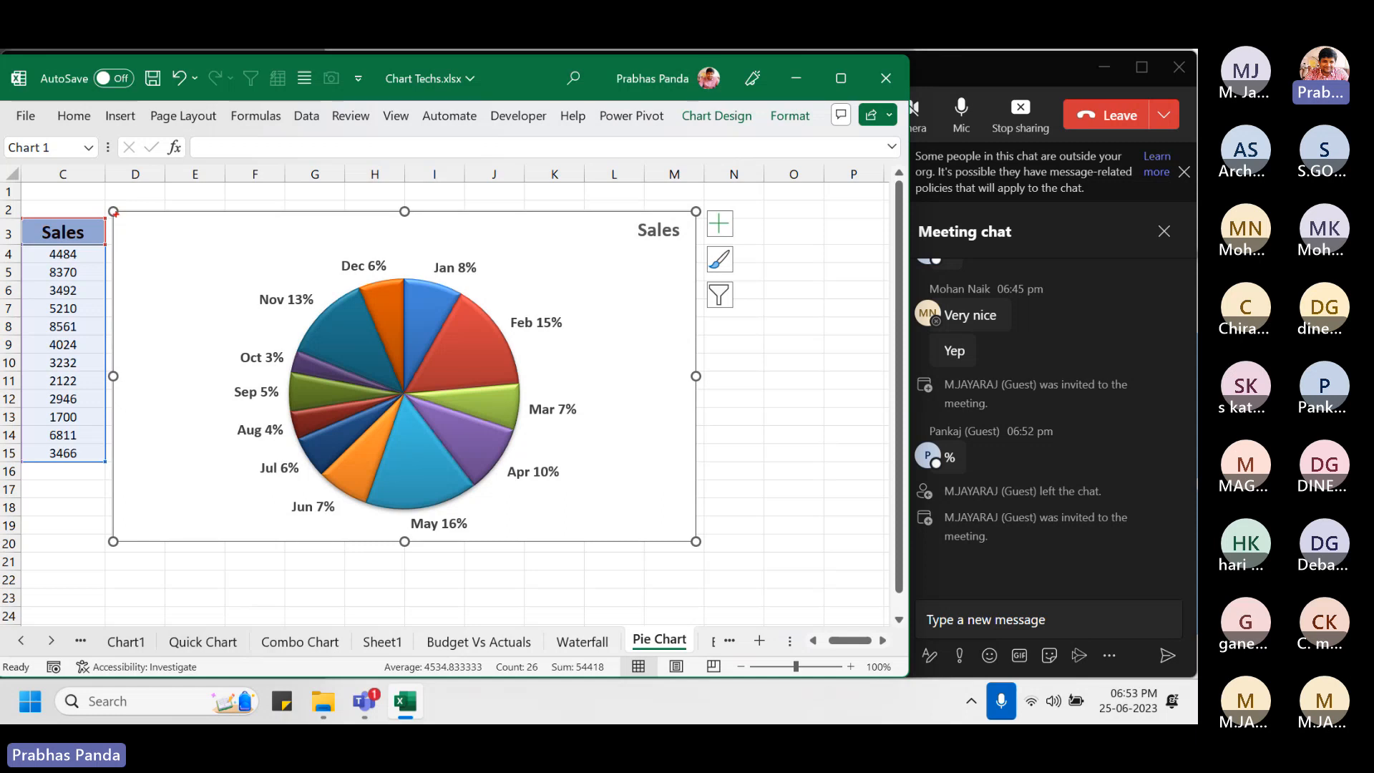
left_click_drag(115, 213, 308, 318)
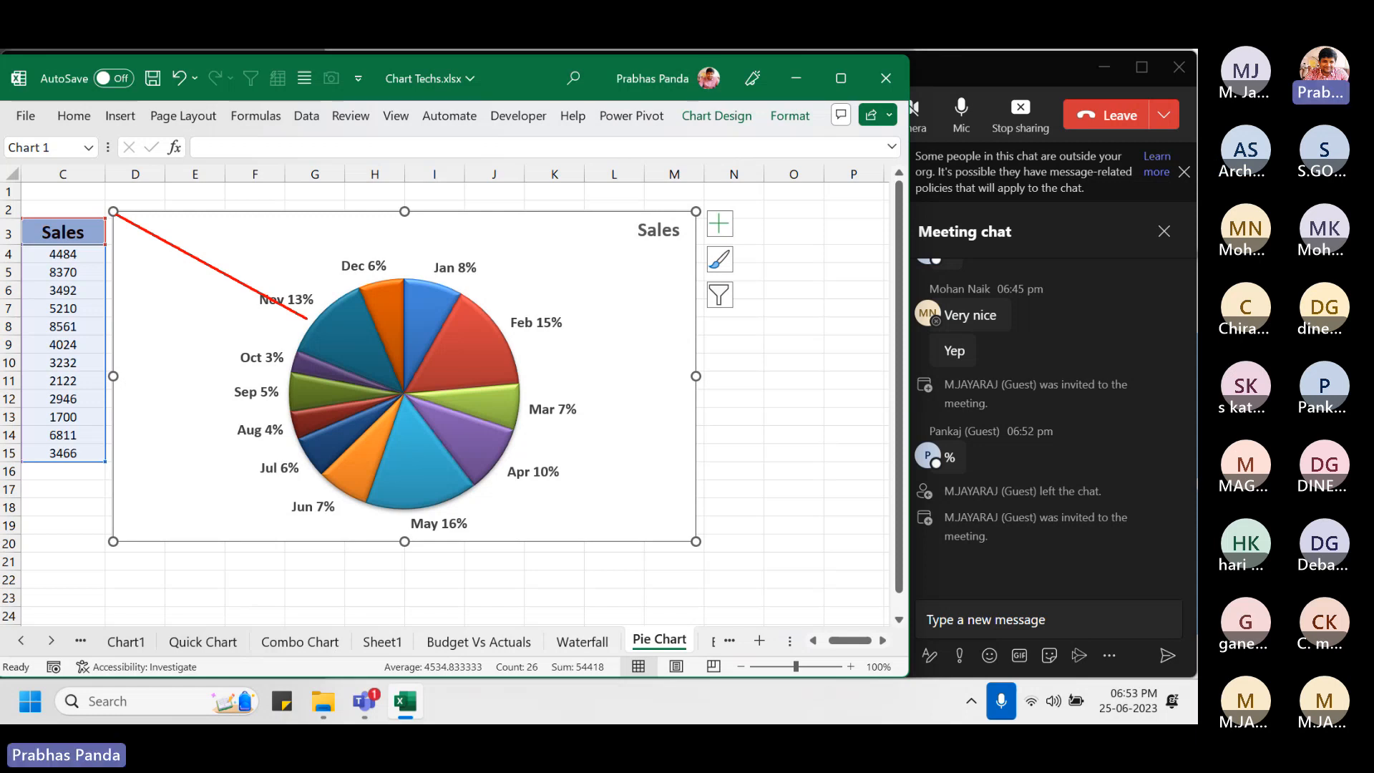
- Rotate the Sales pie by formatting its data series with an angle of first slice of 127°
right_click(362, 327)
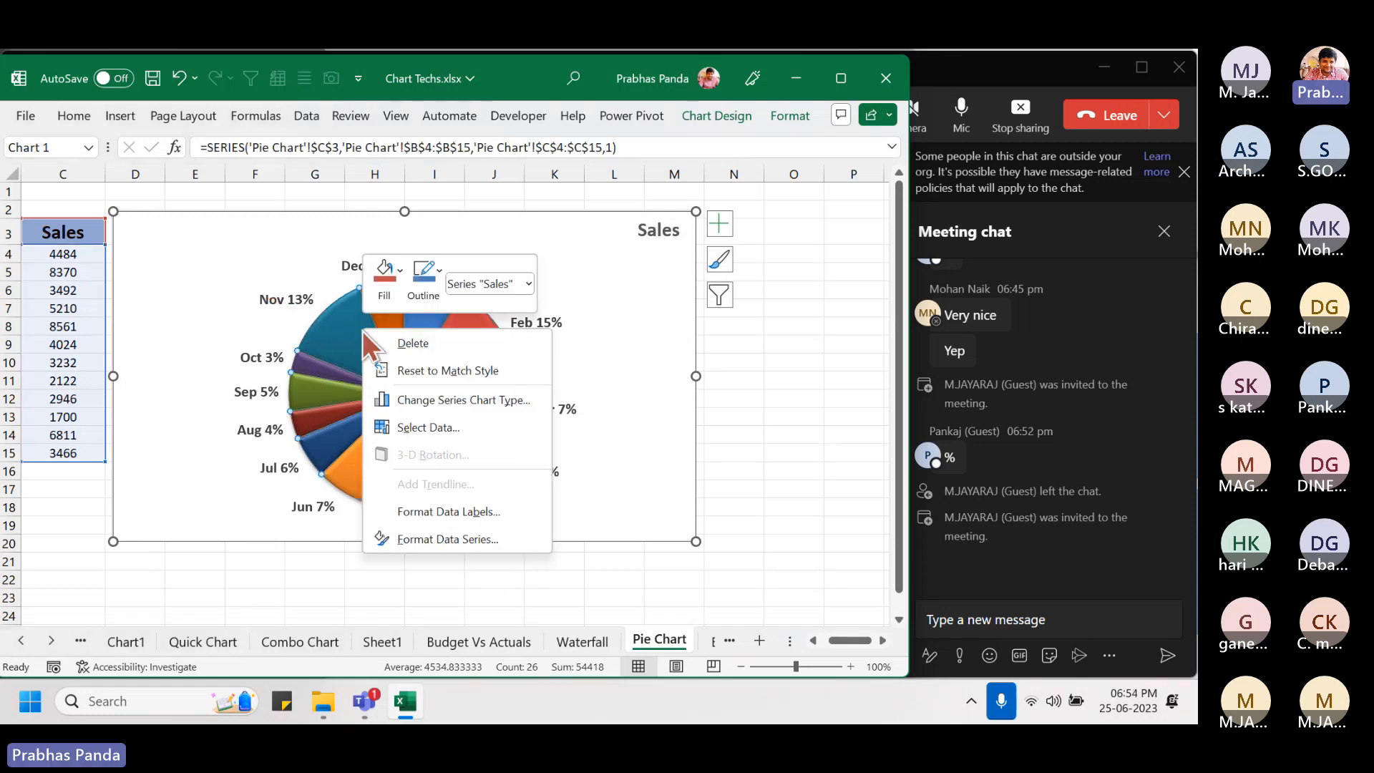
left_click(452, 538)
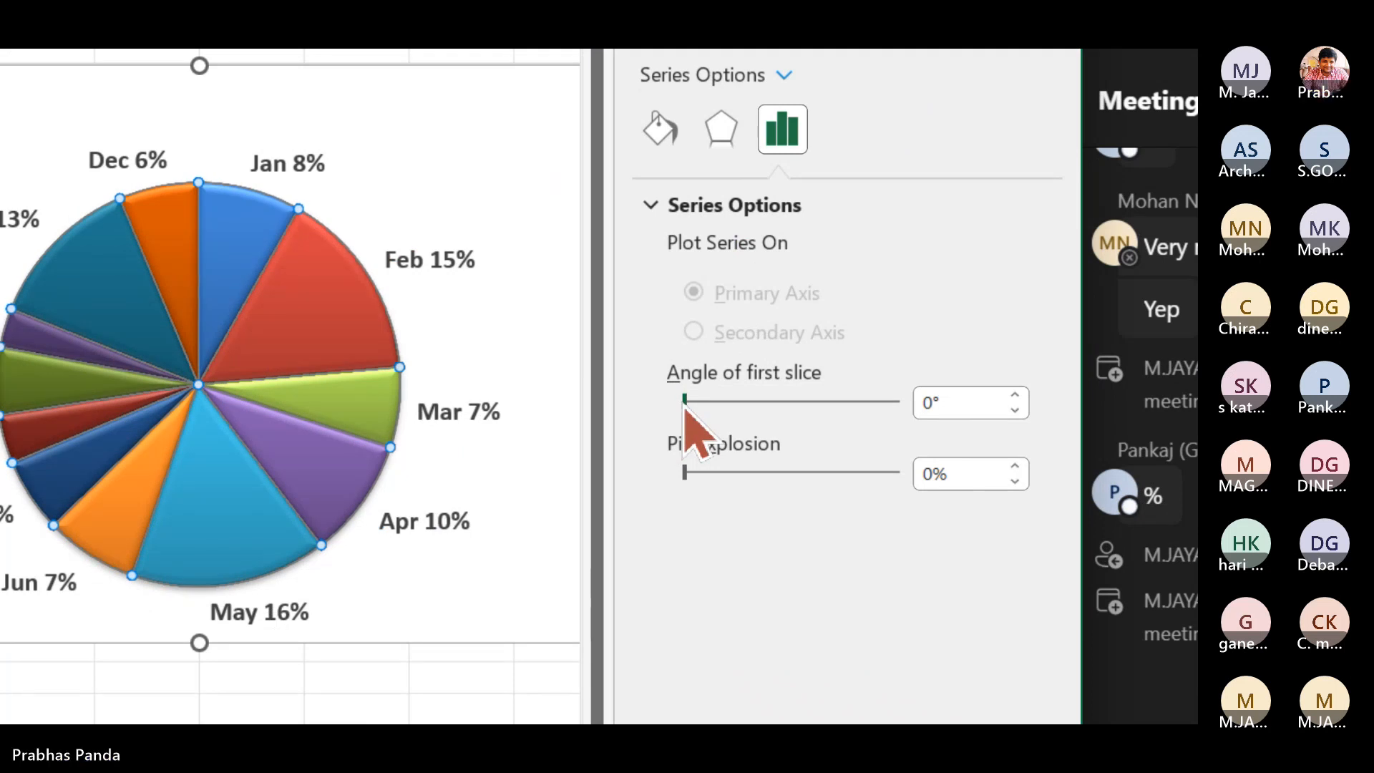
left_click_drag(685, 405, 746, 413)
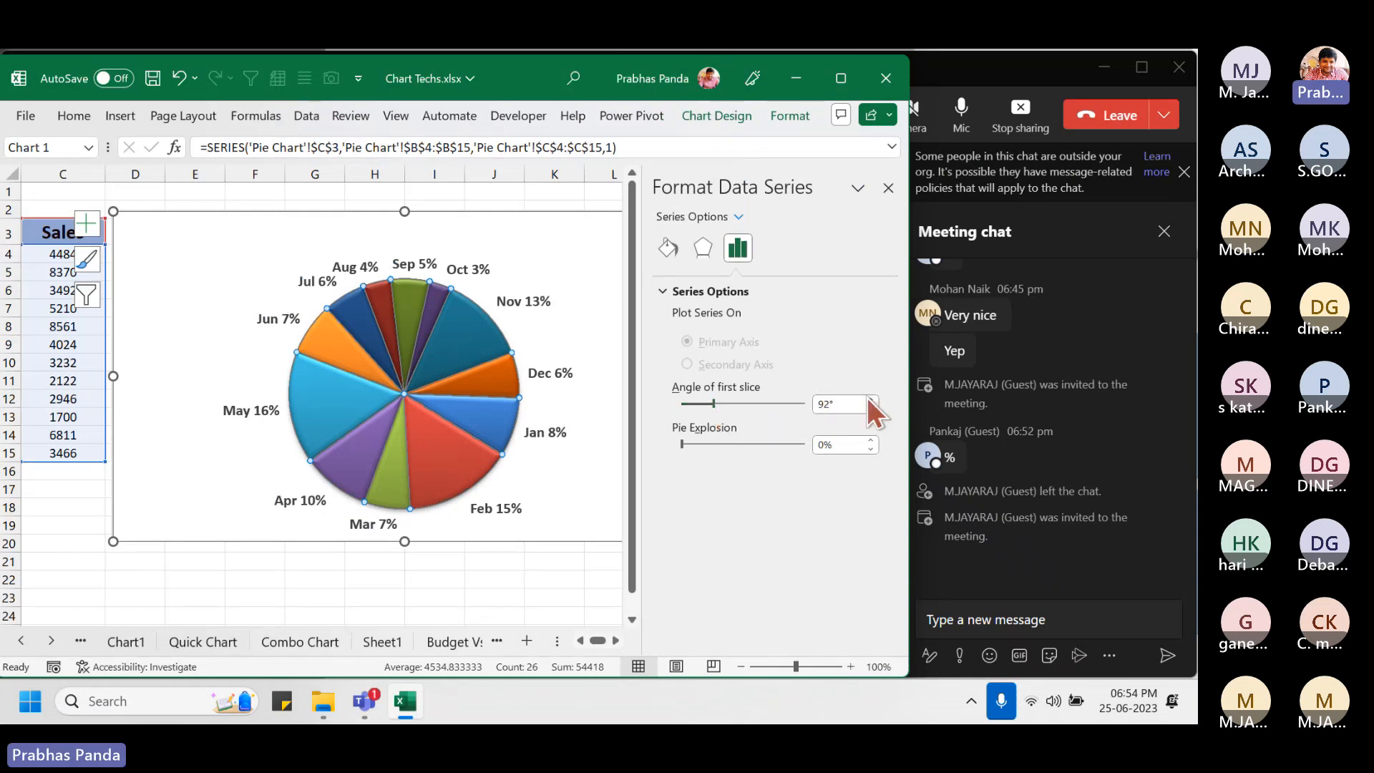
left_click(871, 399)
left_click(871, 399)
left_click(870, 399)
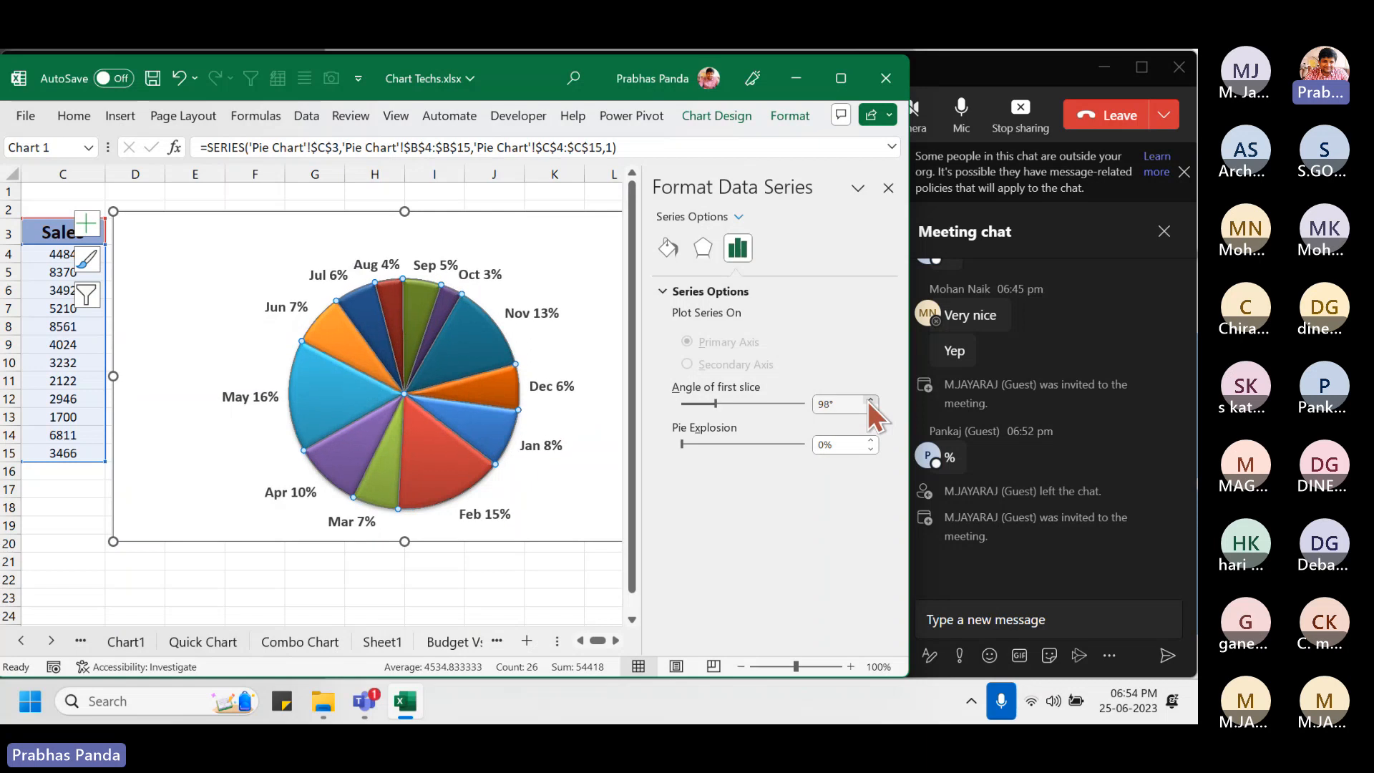
left_click(870, 399)
left_click(870, 399)
left_click(870, 399)
left_click(871, 399)
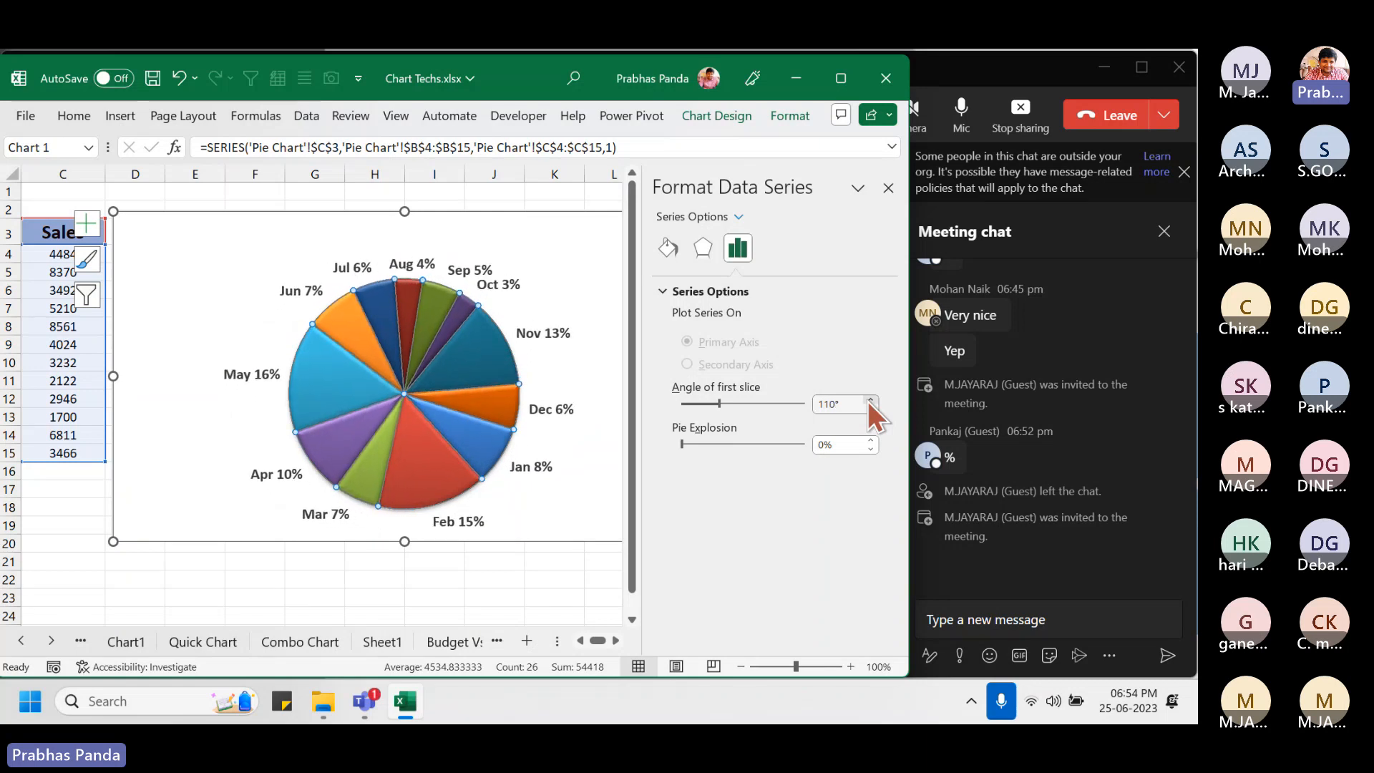
left_click(870, 399)
left_click(870, 399)
left_click(871, 399)
left_click(871, 399)
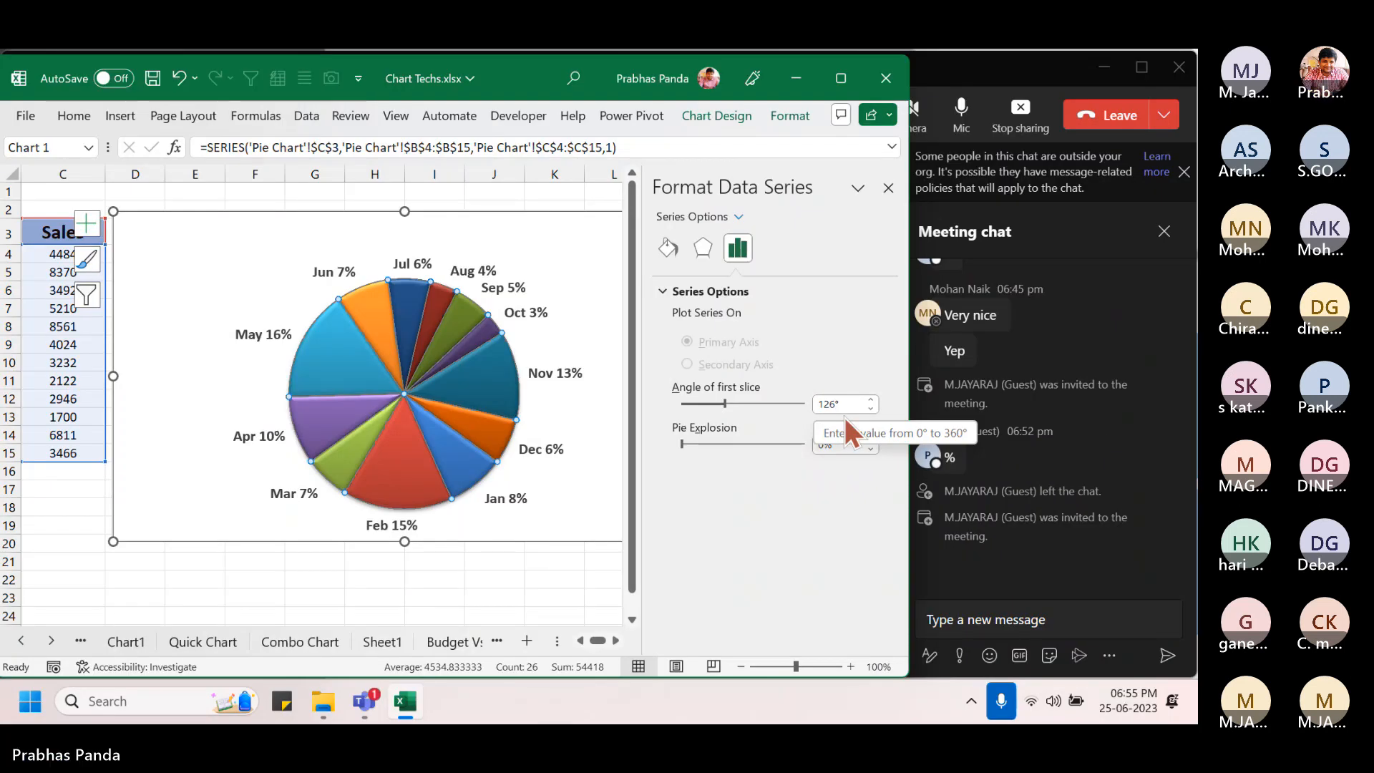
left_click(870, 401)
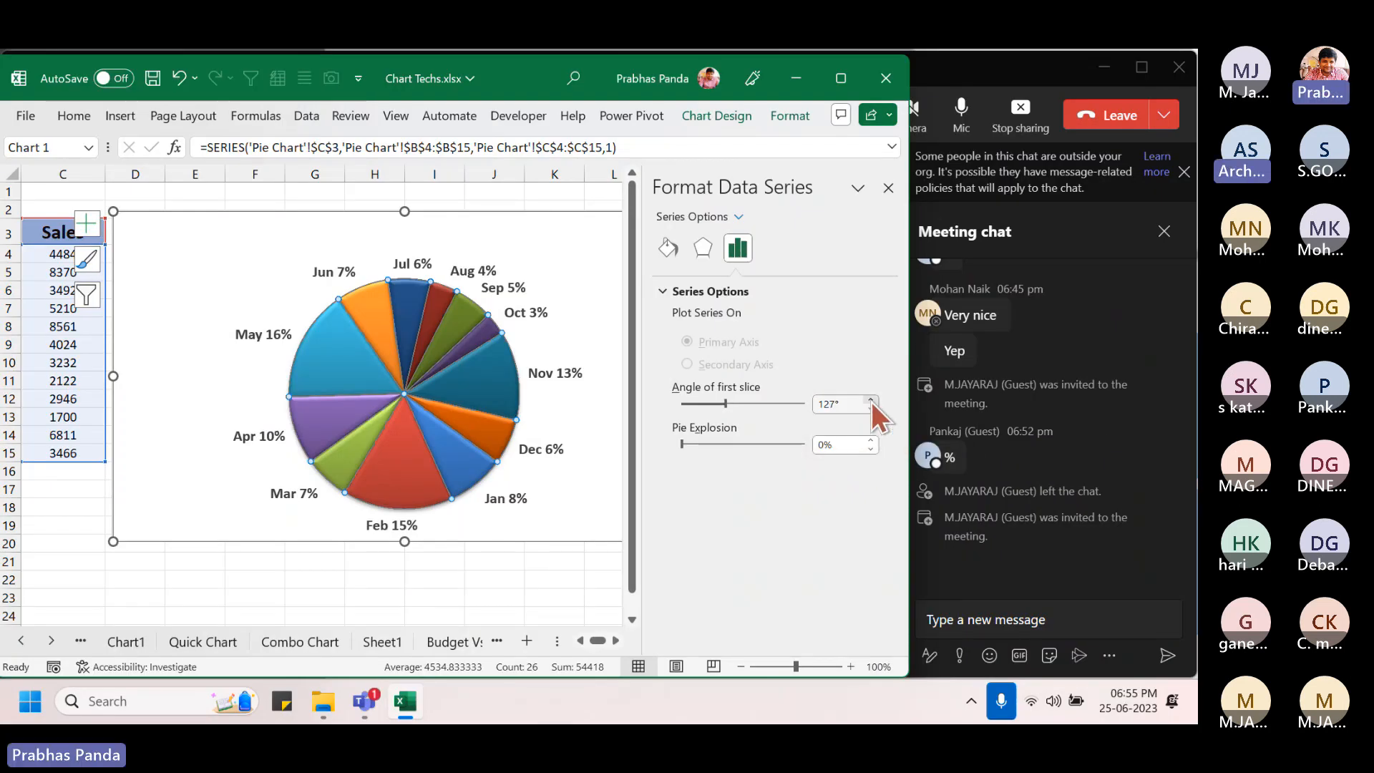
- Set the pie's angle of first slice to 128° and pull the May slice out, away from the other slices
left_click(870, 401)
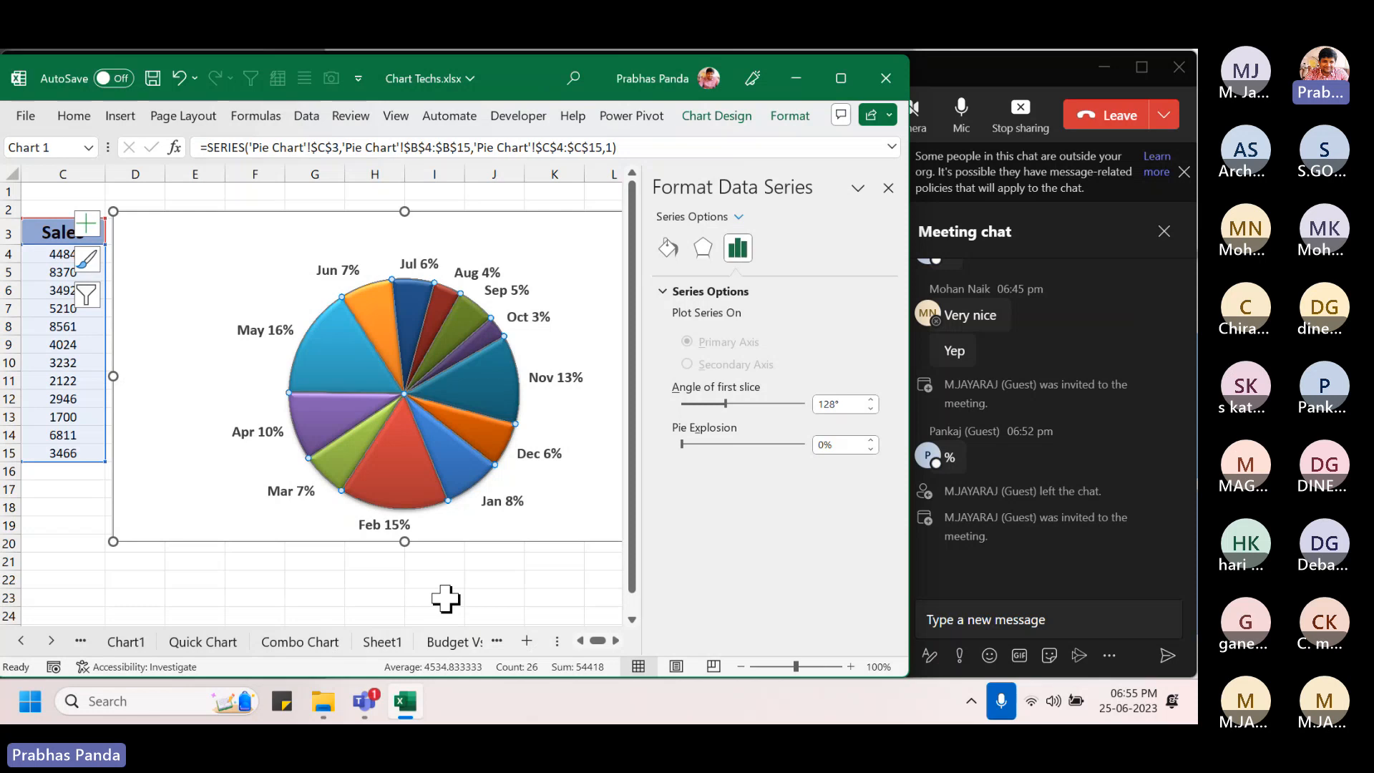
left_click(888, 188)
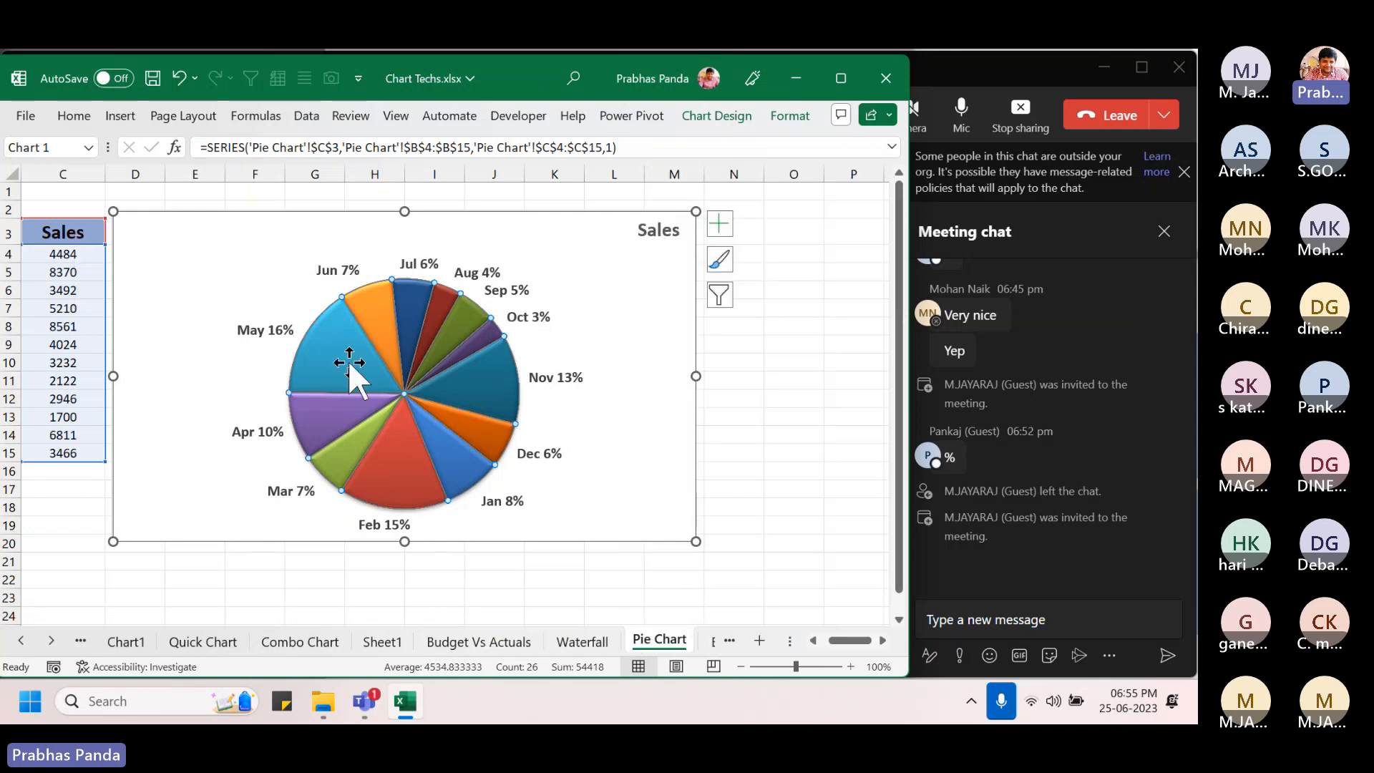
mouse_move(351, 360)
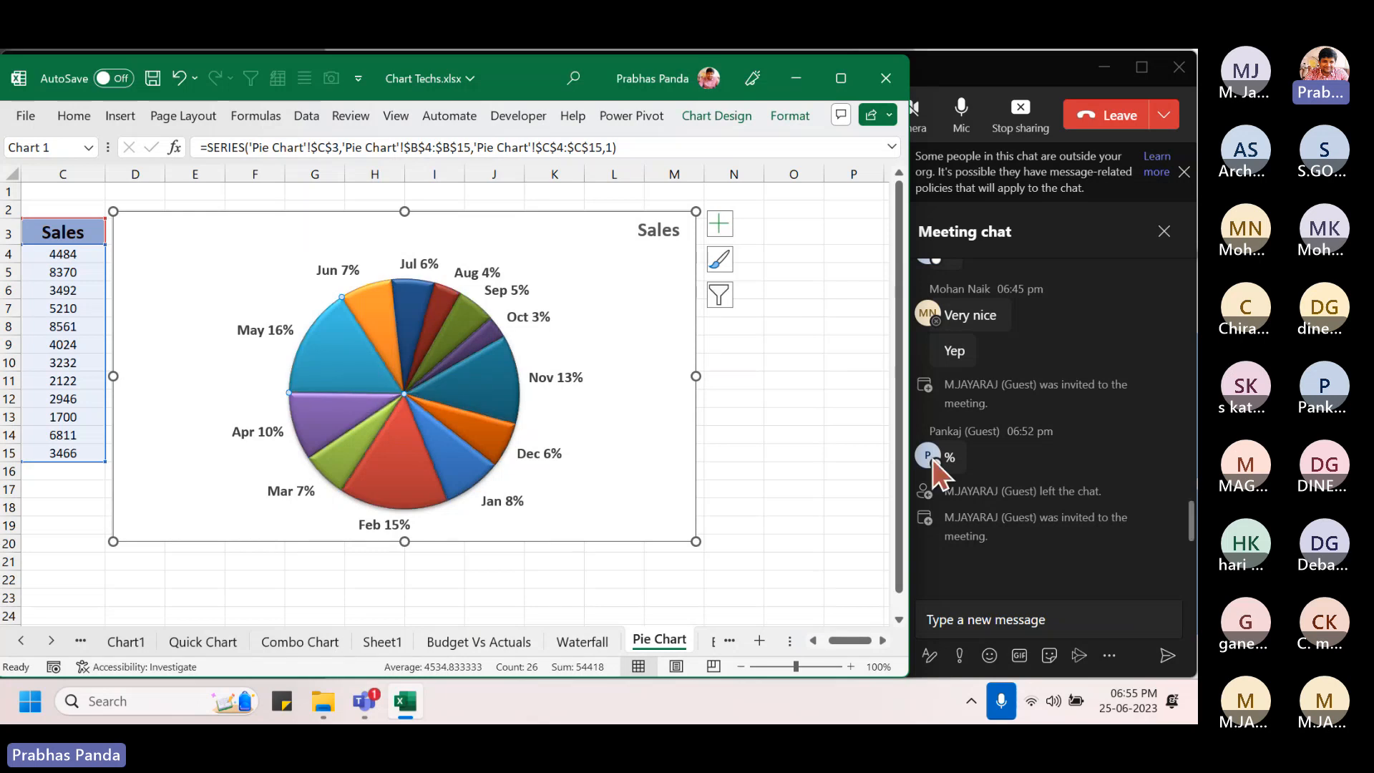
left_click(794, 412)
left_click(372, 372)
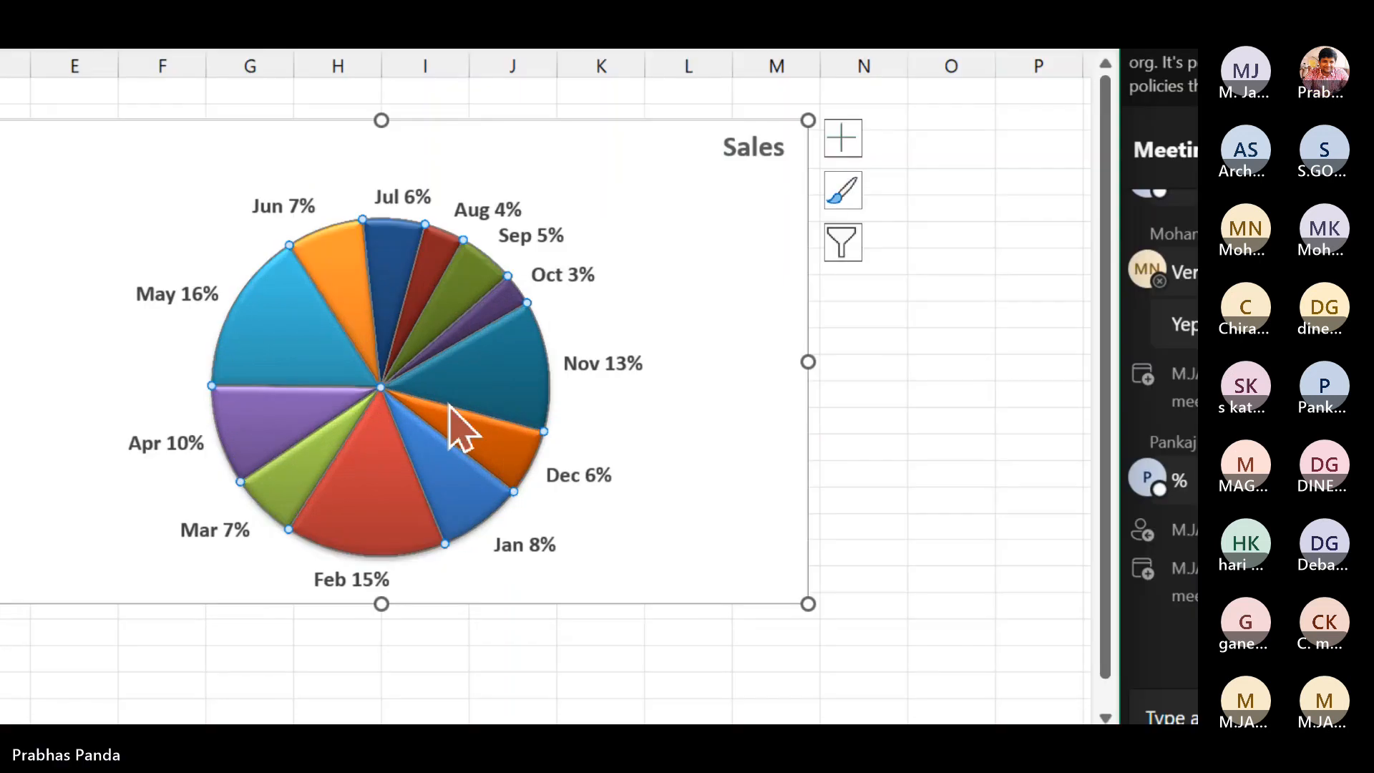
left_click(531, 342)
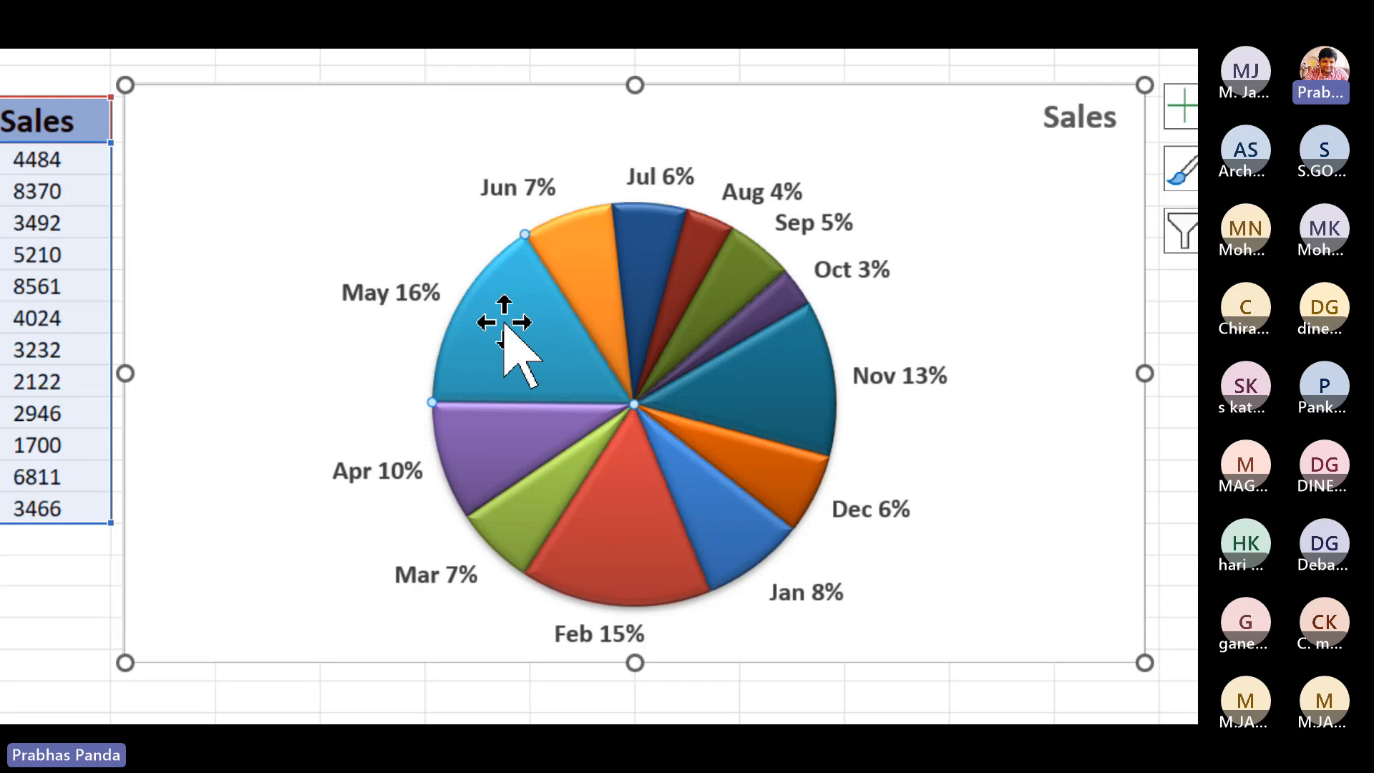
left_click_drag(504, 321, 308, 209)
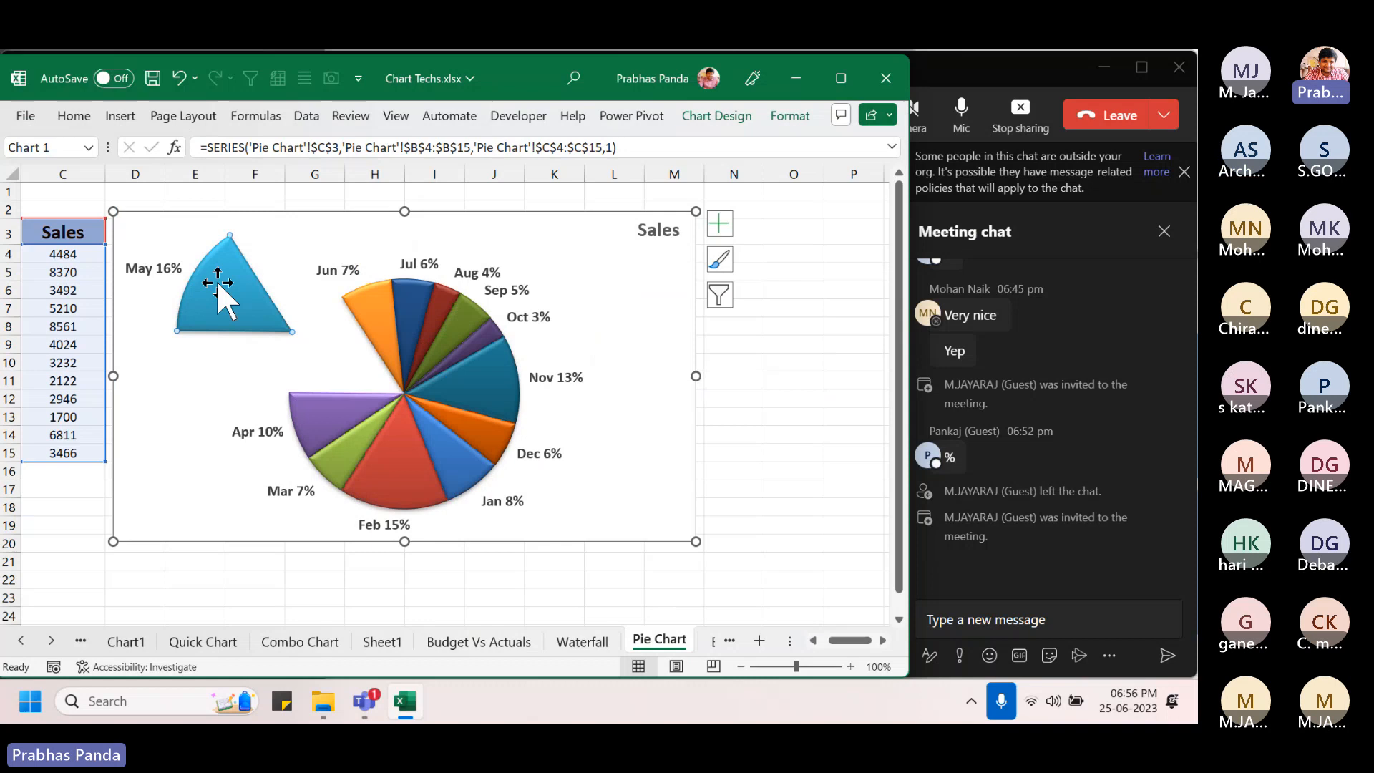
mouse_move(308, 212)
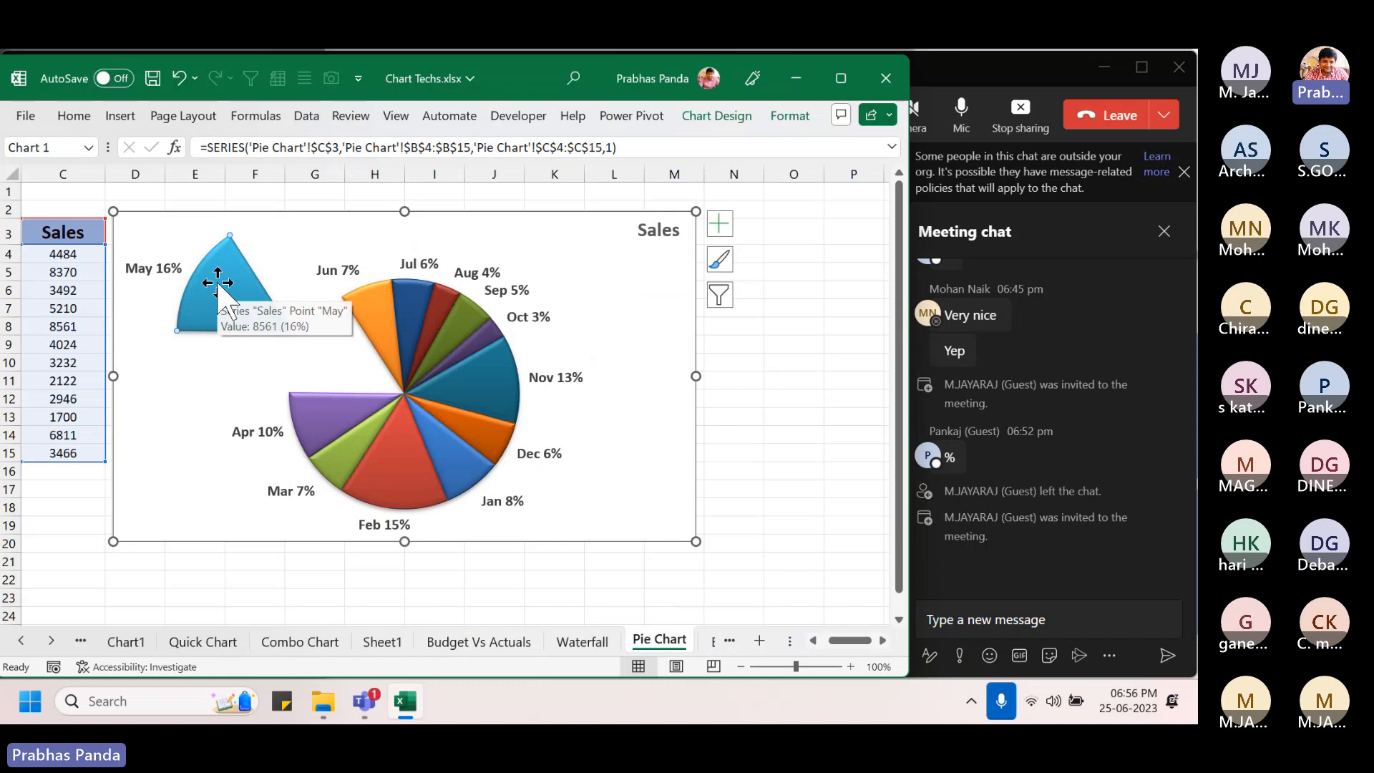
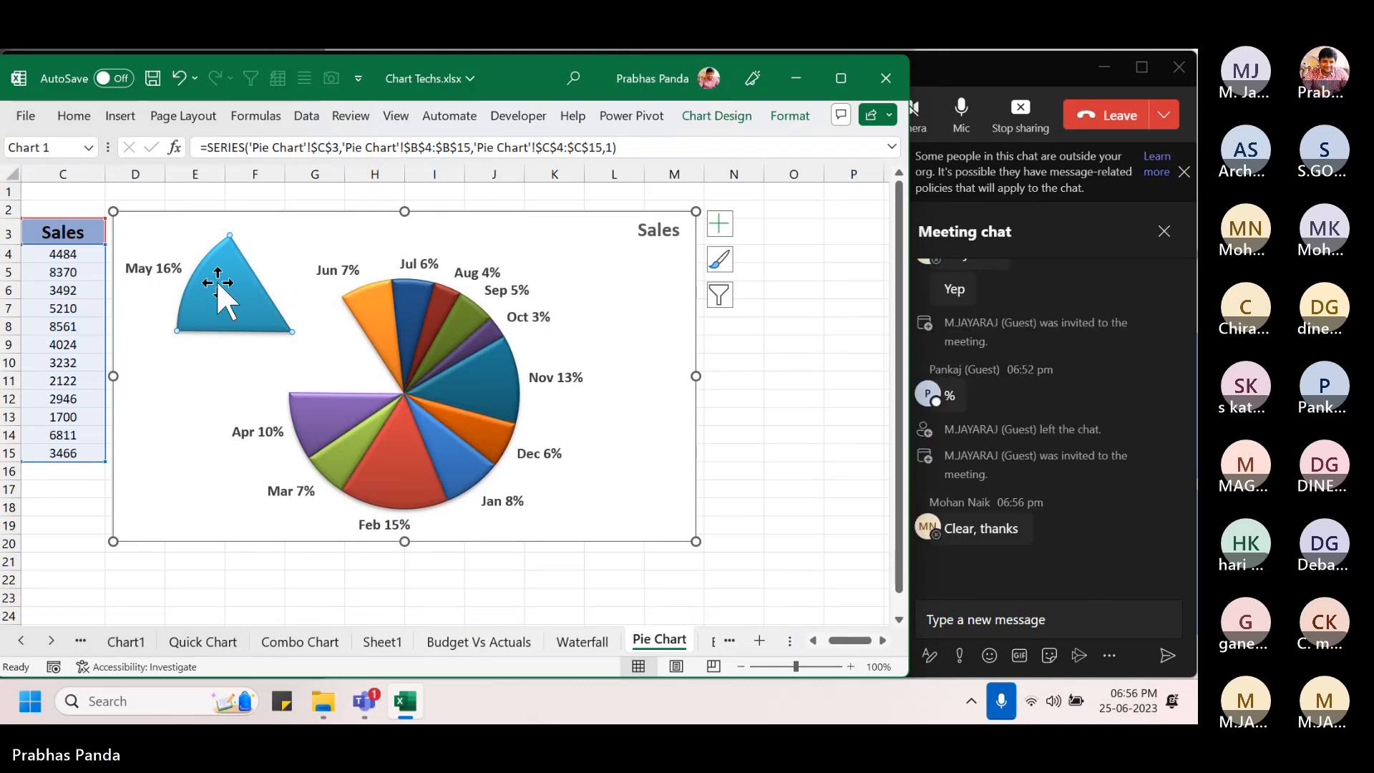
- Go to the Benchmark Chart sheet and move the existing benchmark chart below the data table
key("ctrl+Page_Down")
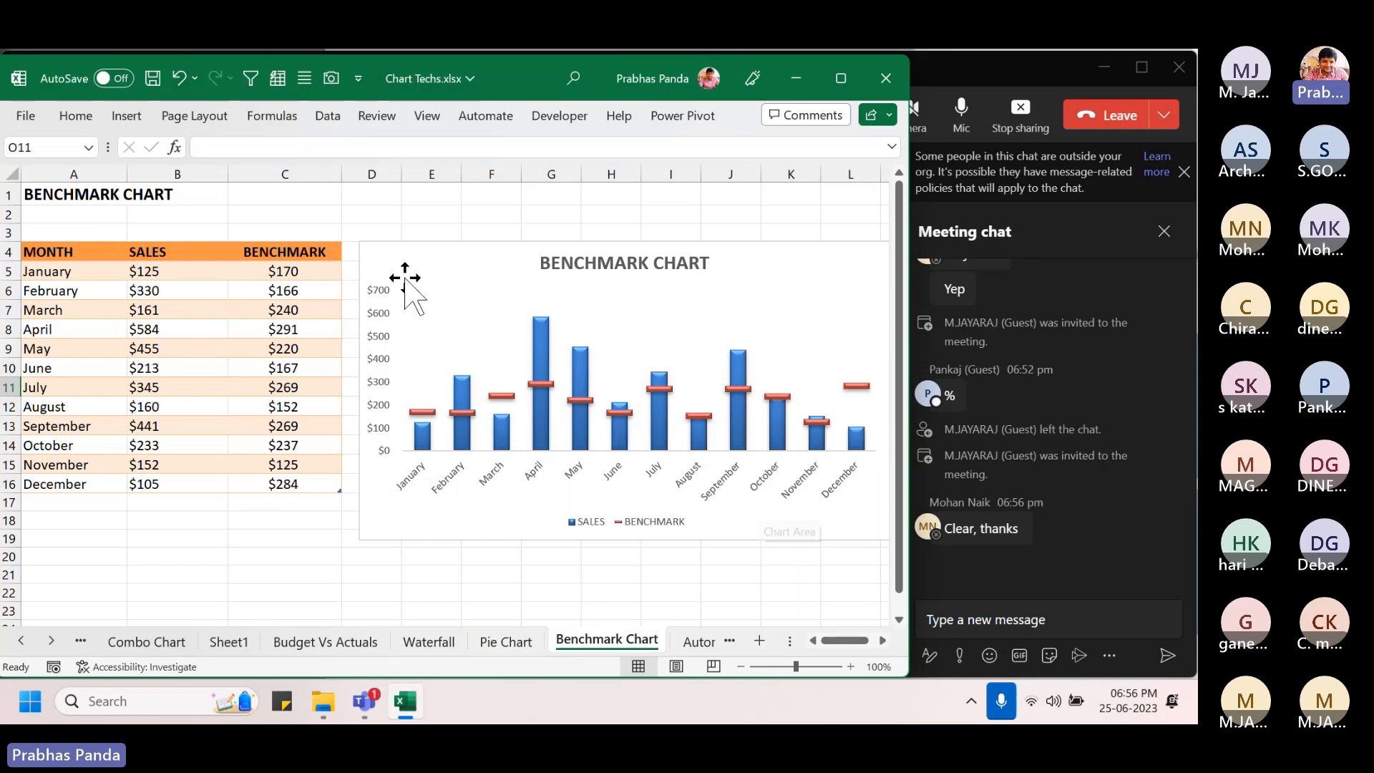
left_click_drag(463, 242, 448, 221)
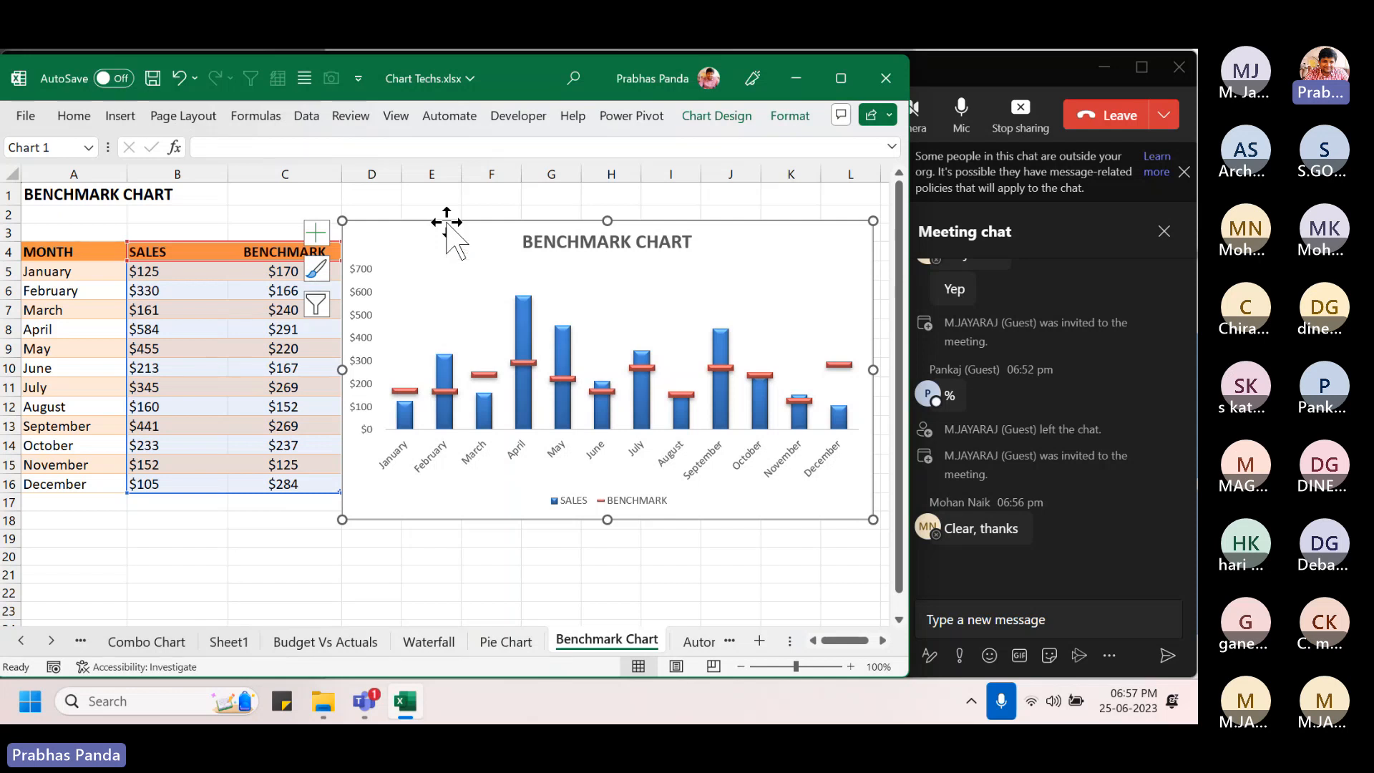
left_click_drag(447, 221, 139, 598)
- Narrow the SALES column and insert a column chart of the whole MONTH, SALES and BENCHMARK table, enlarged beside the data
left_click(45, 250)
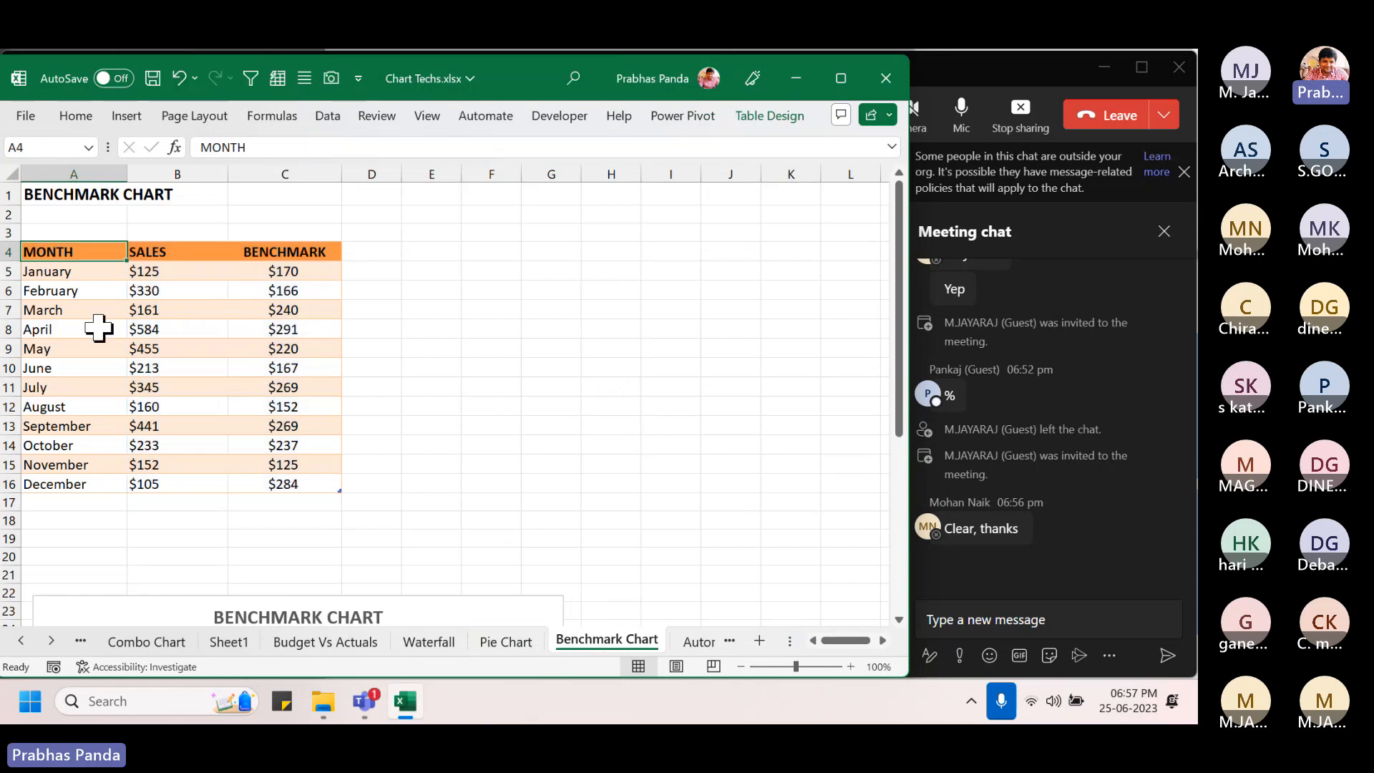
key("ctrl+a")
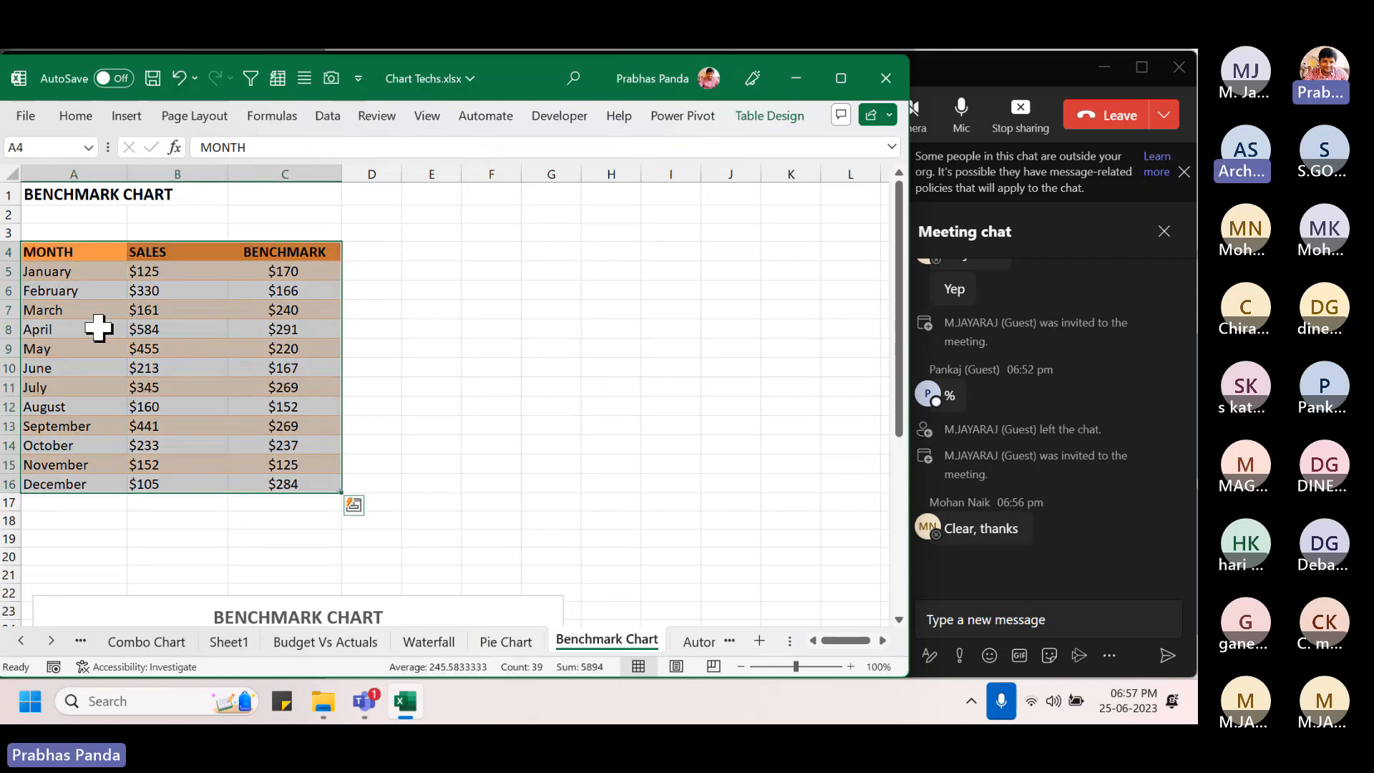
left_click_drag(229, 176, 188, 188)
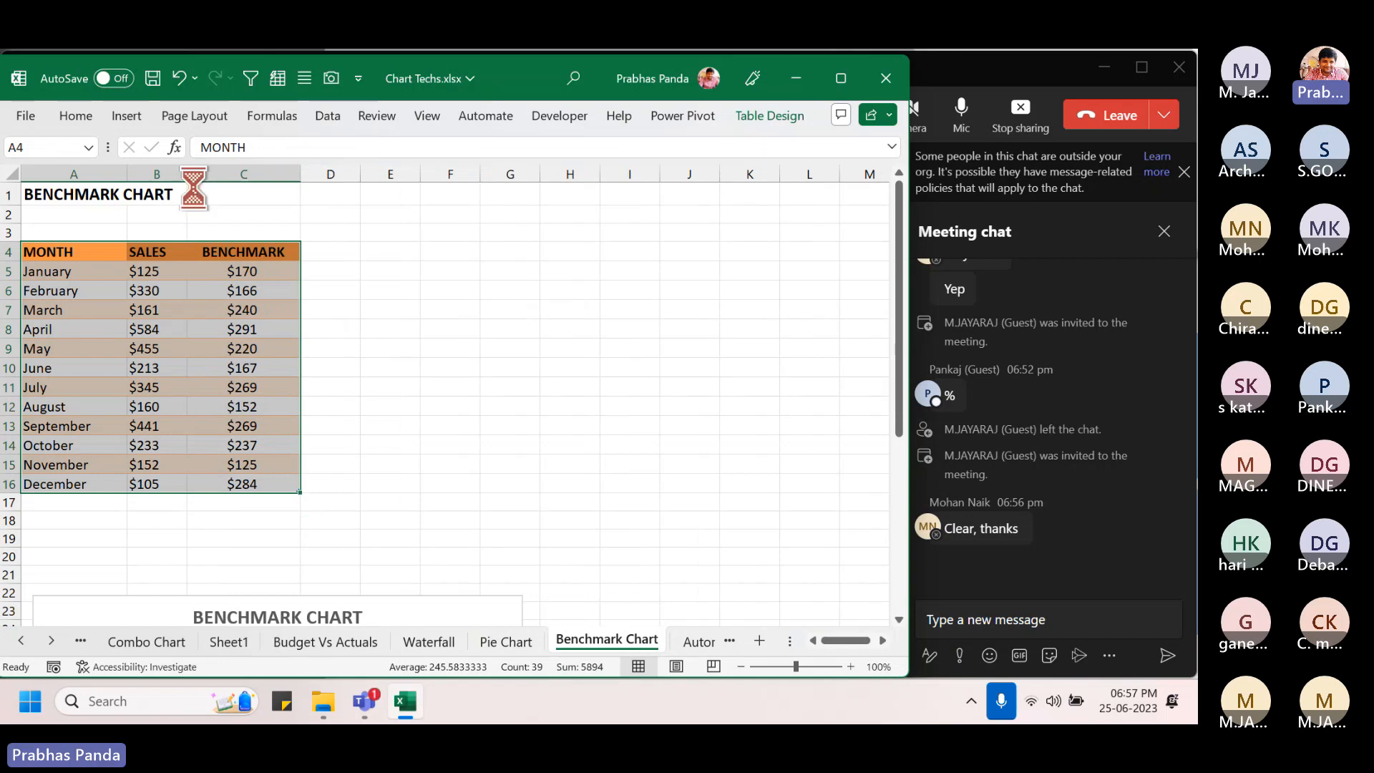
key("alt+F1")
left_click_drag(362, 270, 440, 201)
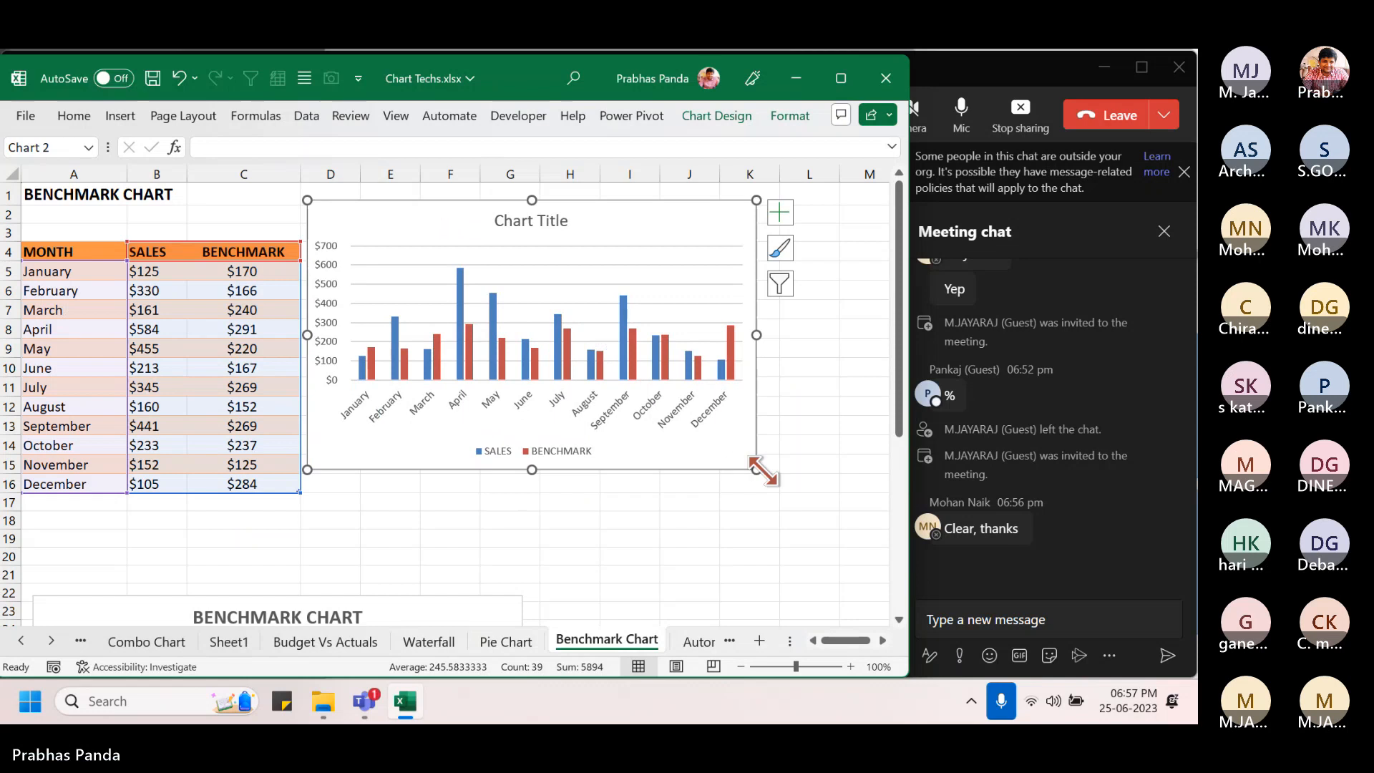
left_click_drag(756, 469, 865, 501)
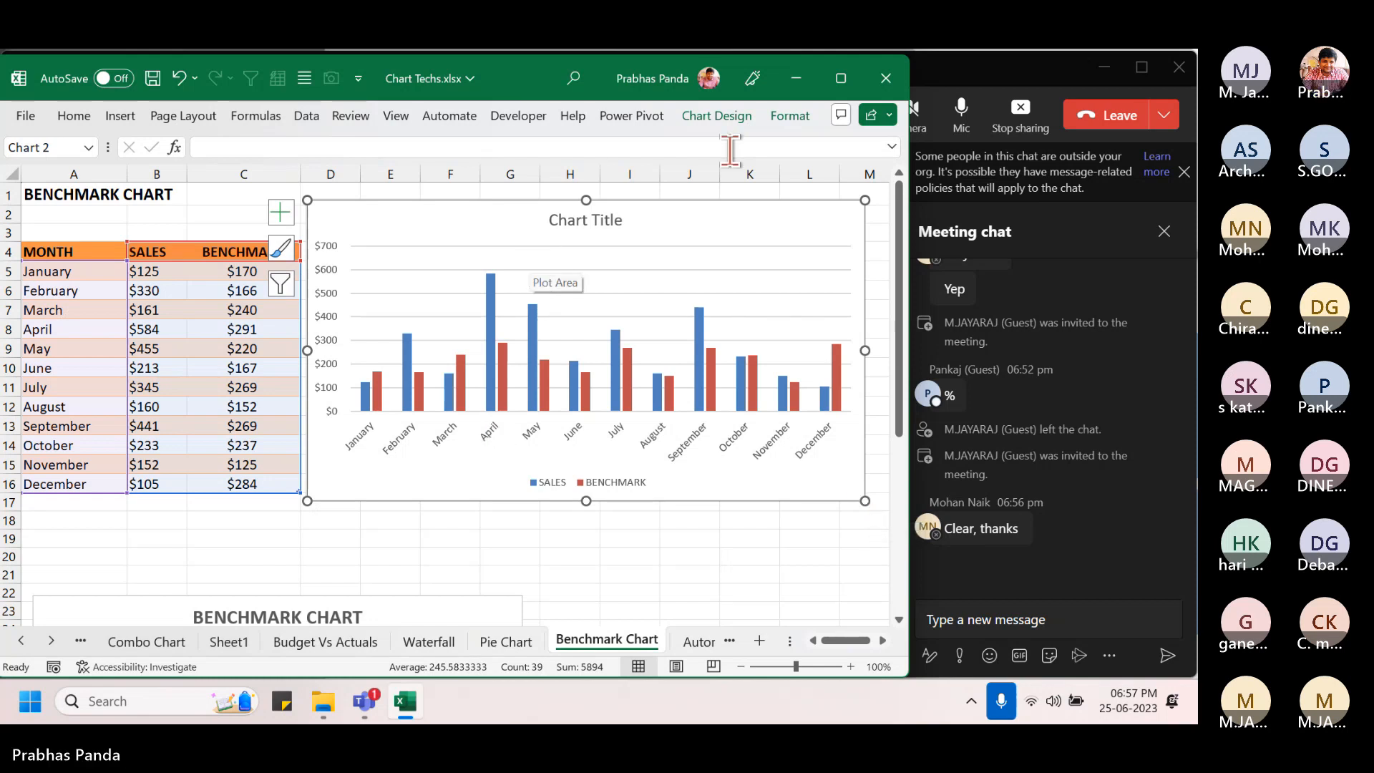
- Apply the last chart style with bevelled columns to the new chart and remove its gridlines
left_click(745, 115)
left_click(605, 186)
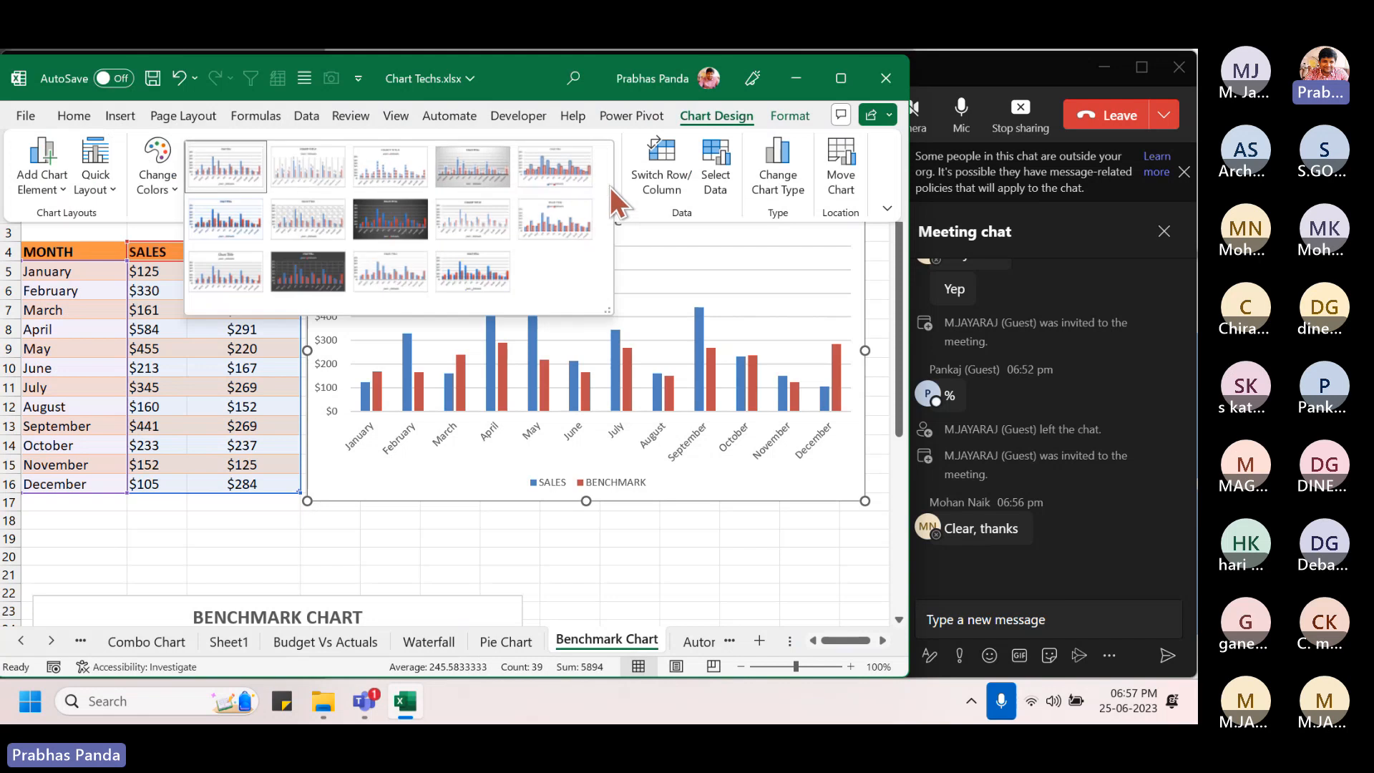
left_click(478, 279)
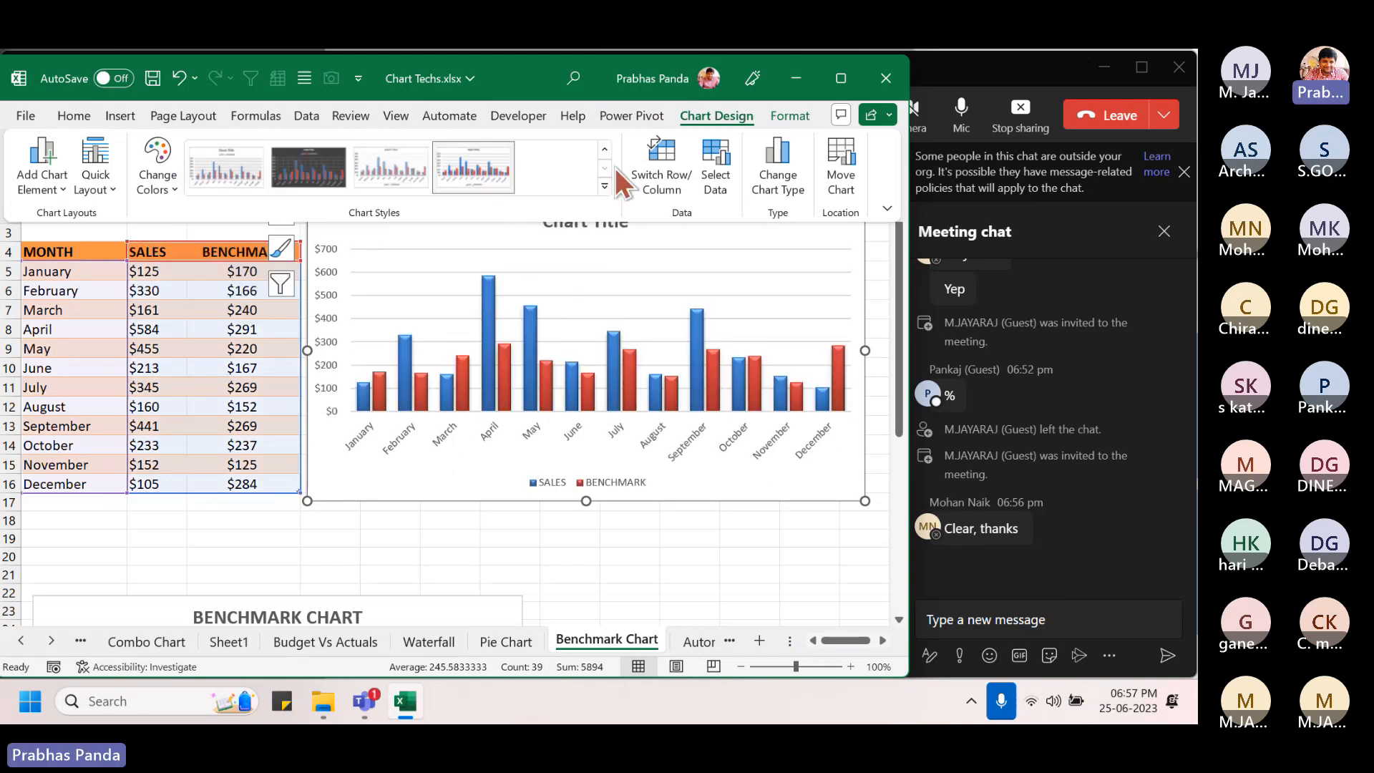
left_click(863, 245)
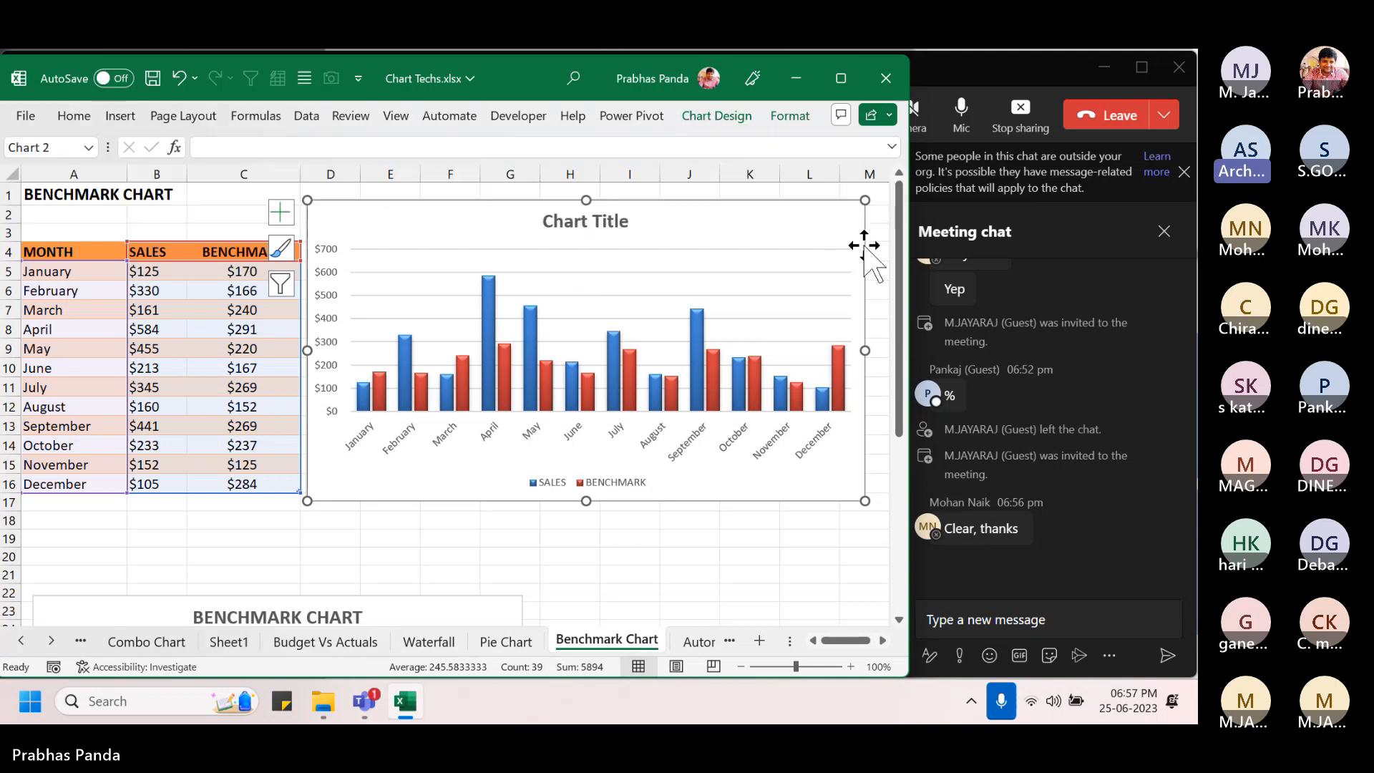
left_click(280, 211)
left_click(887, 356)
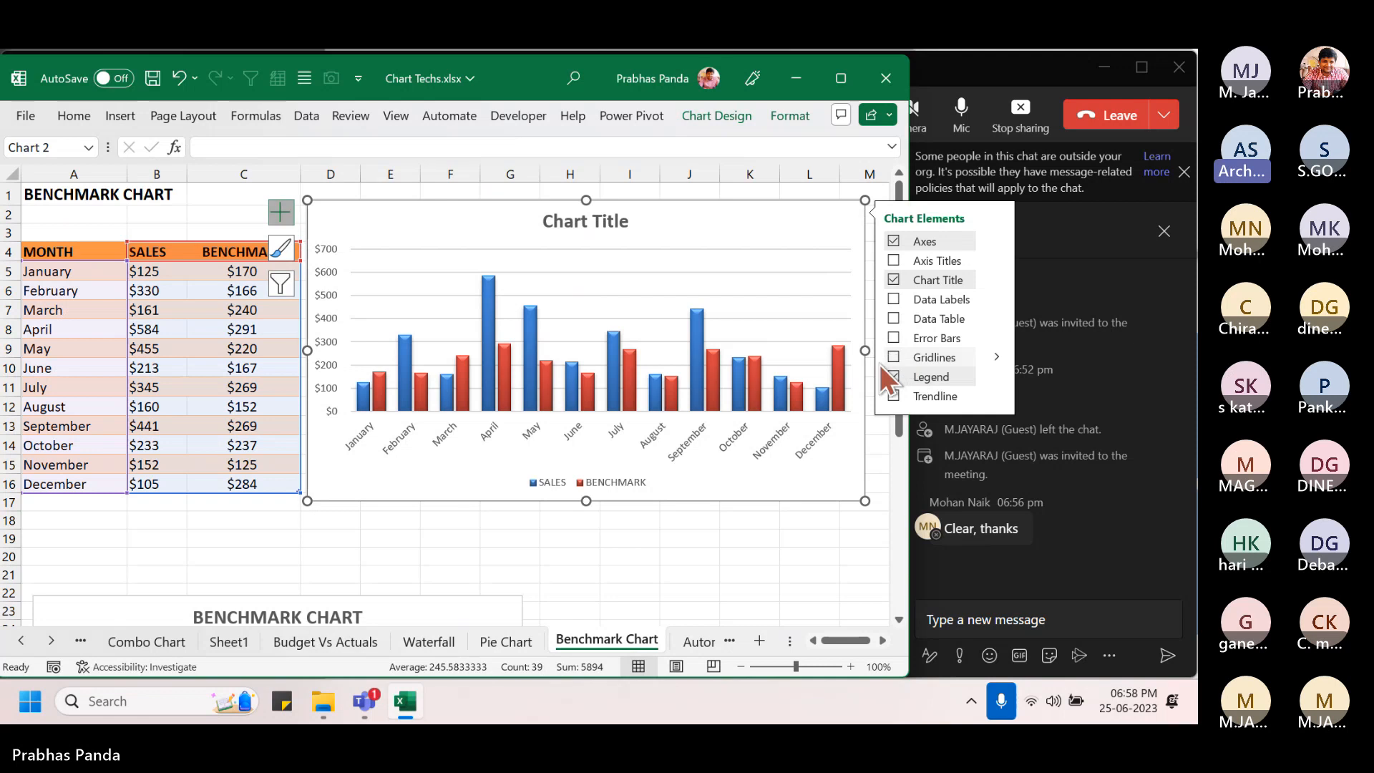
left_click(280, 211)
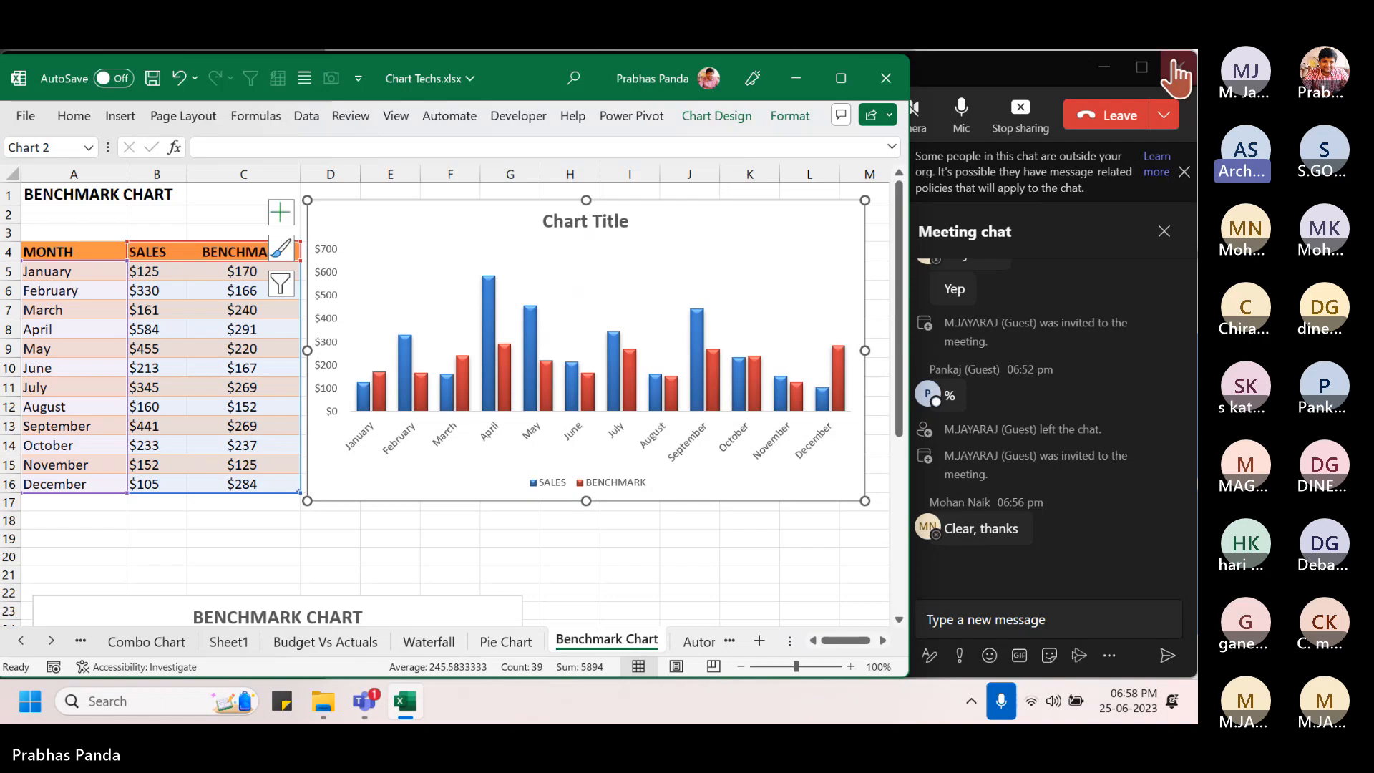
- Stop sharing the screen in Teams and display the full ribbon in the participant's shared Chart Techs workbook
left_click(1023, 110)
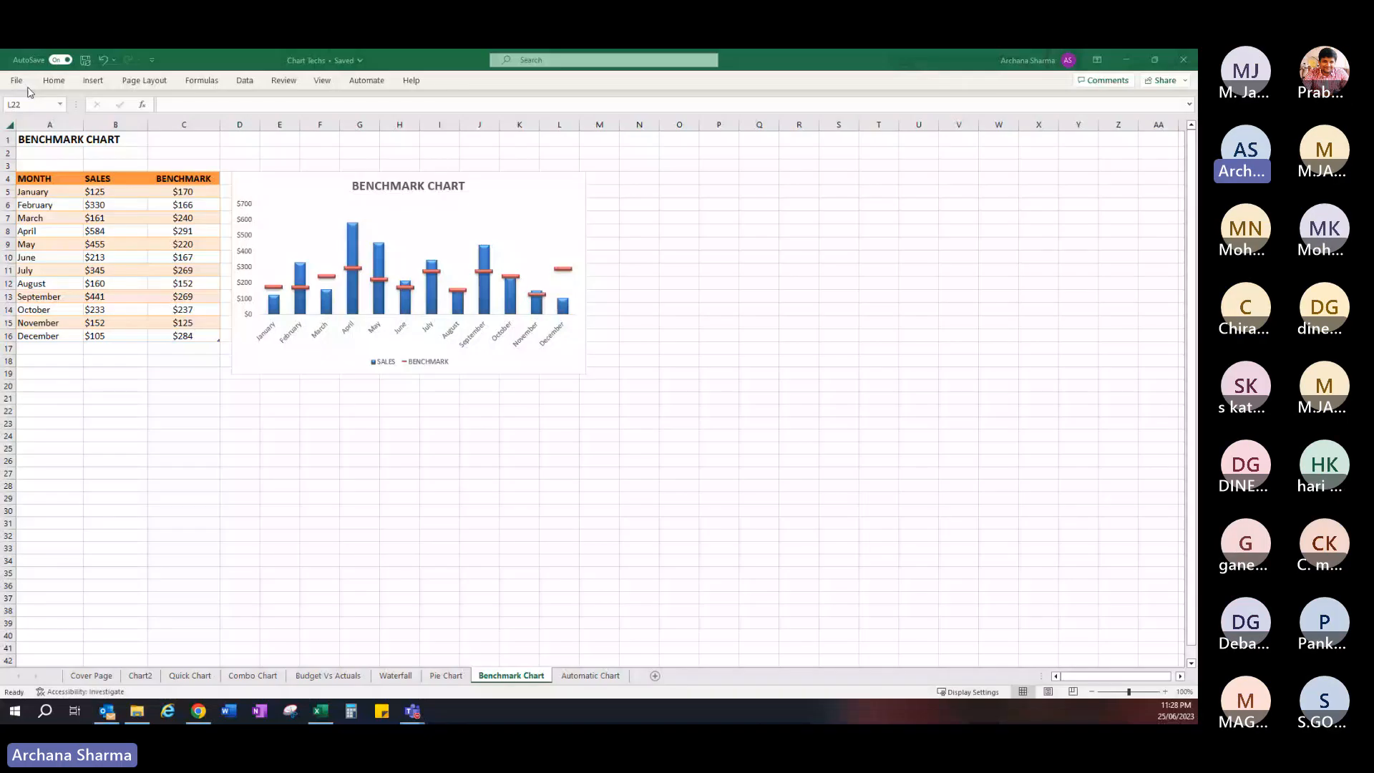
right_click(456, 87)
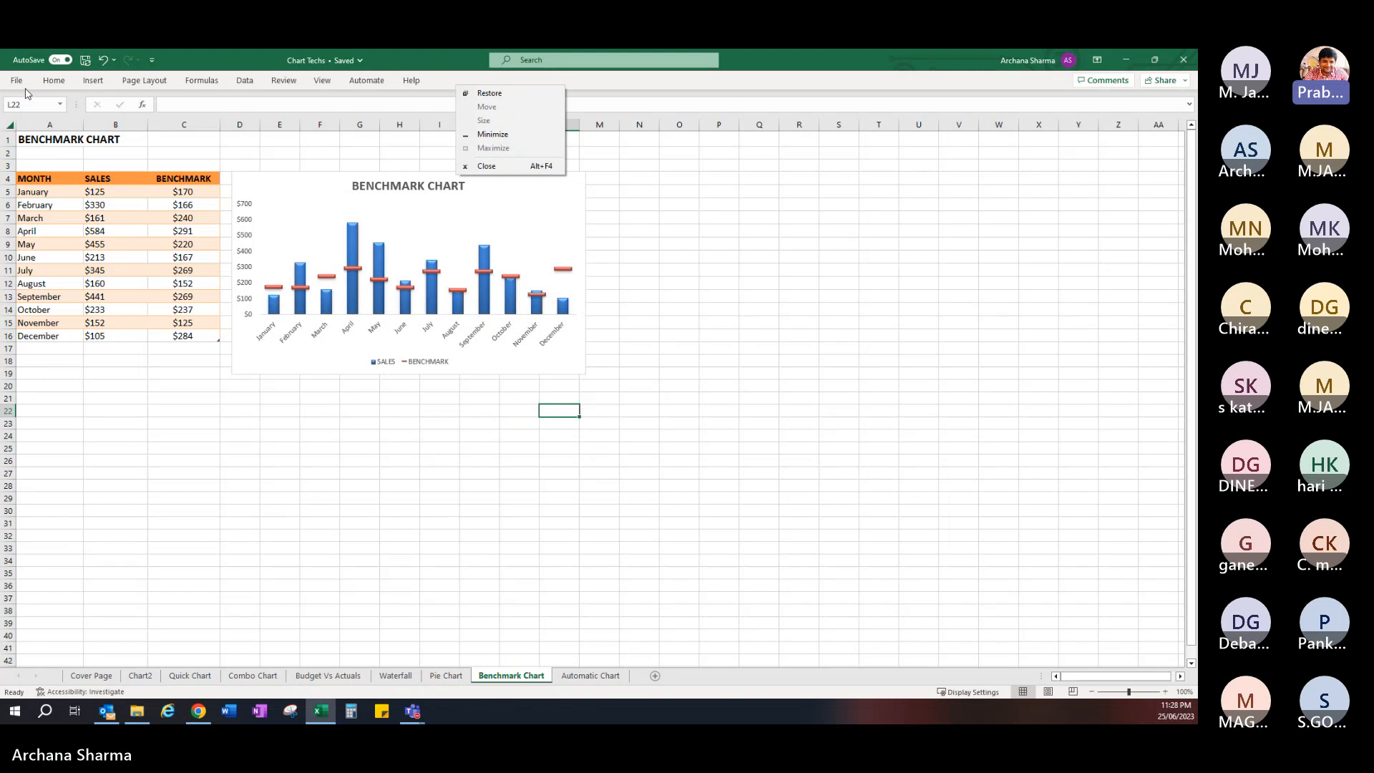
left_click(802, 230)
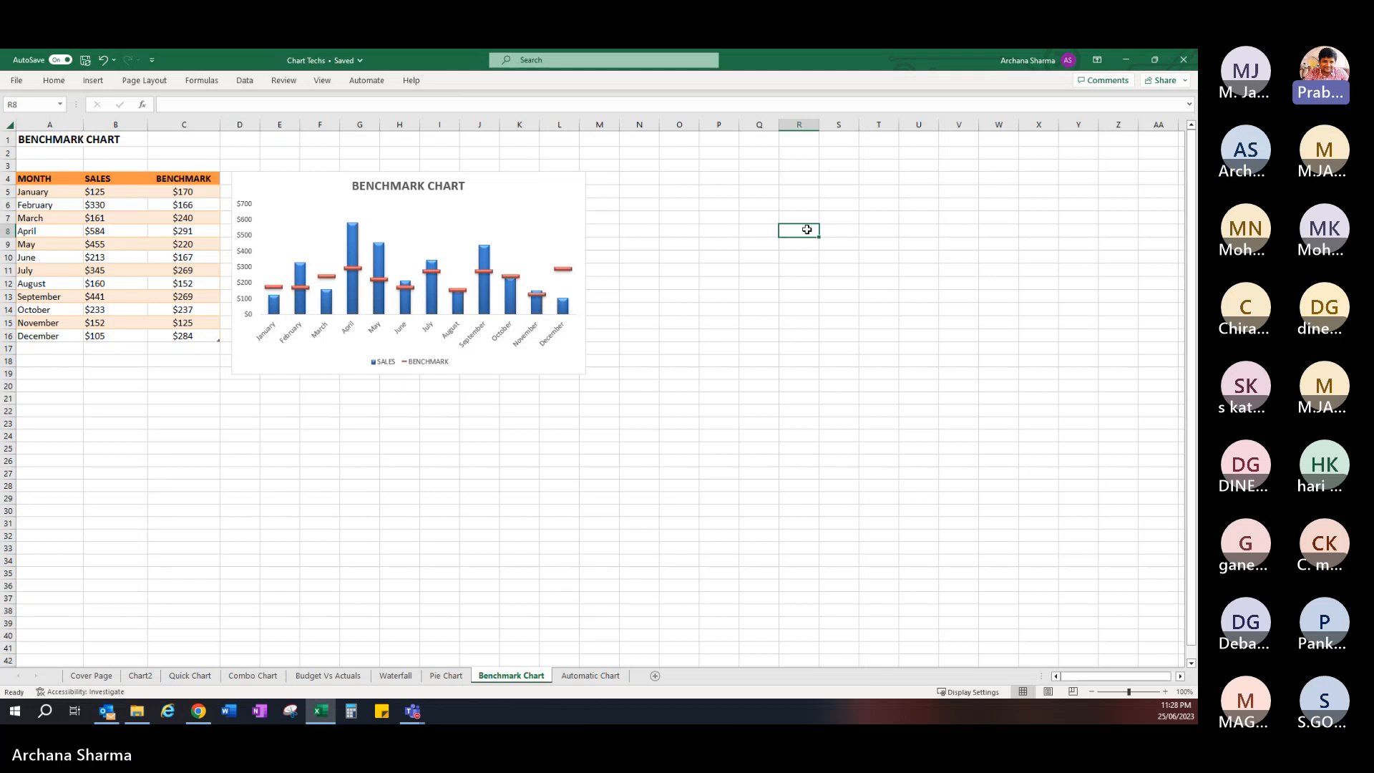
key("ctrl+F1")
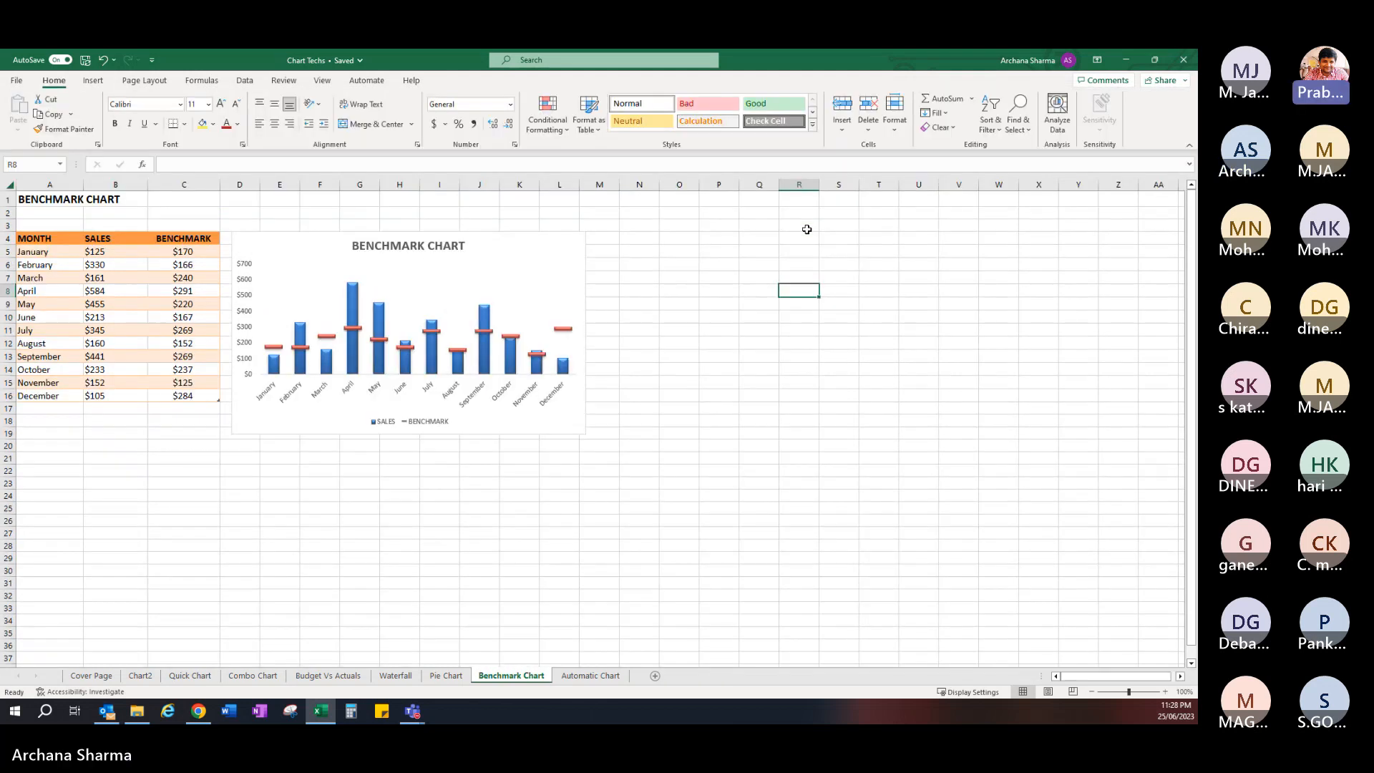
left_click(741, 255)
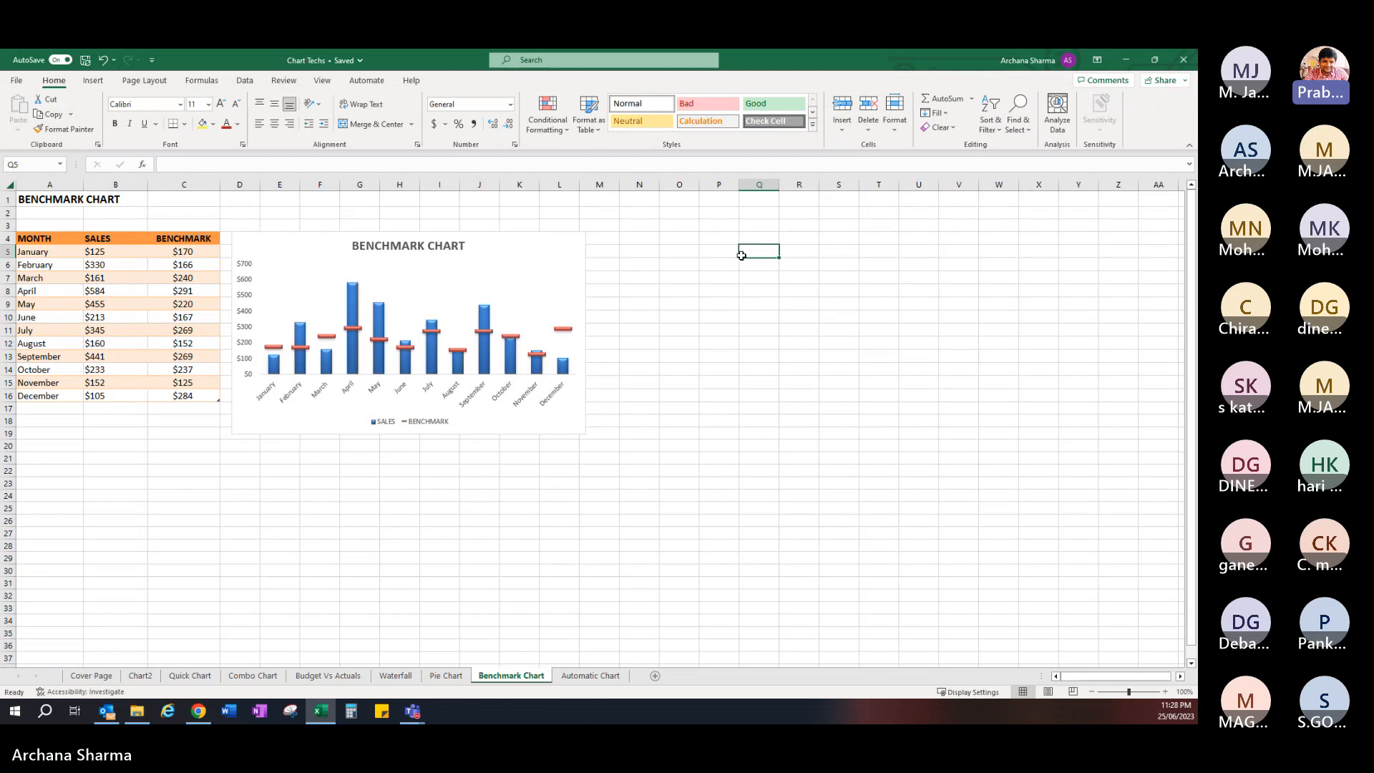
key("alt+F1")
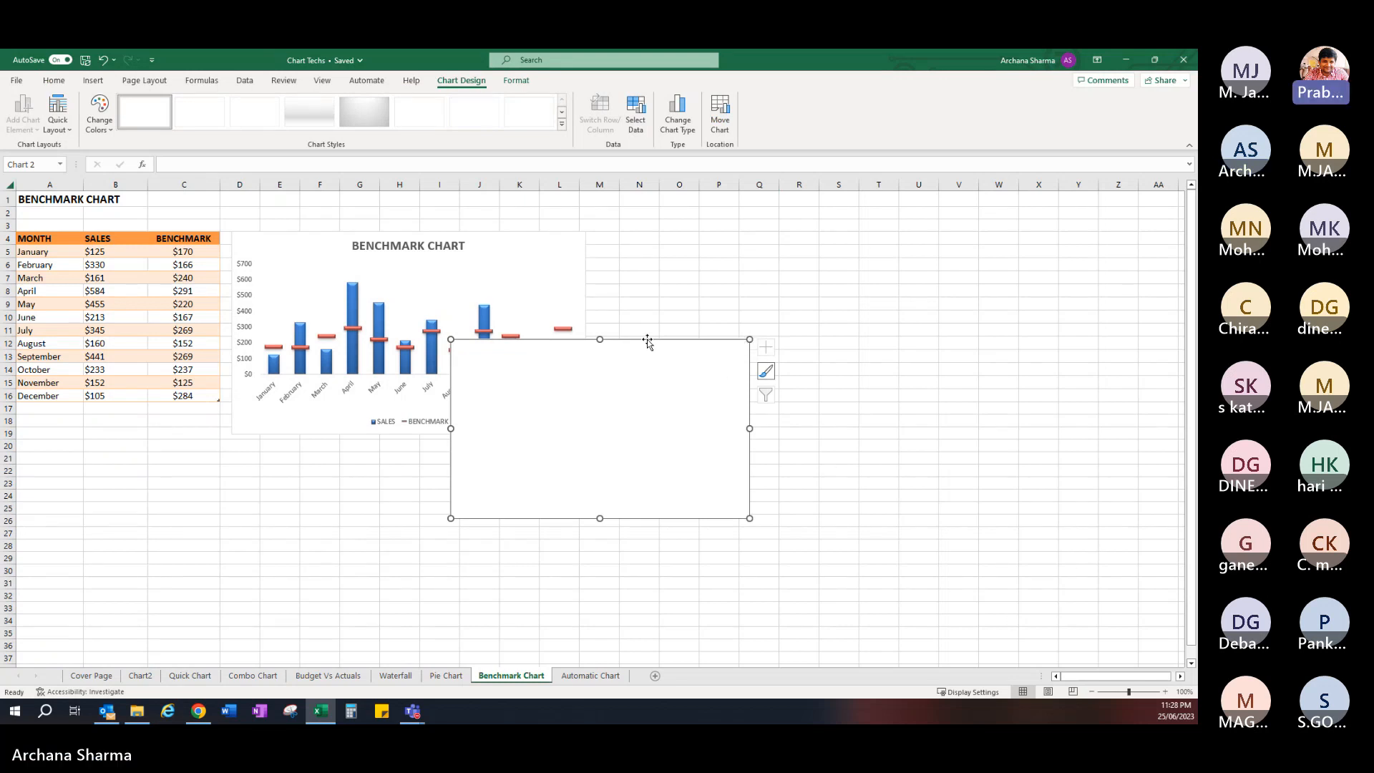
key("Delete")
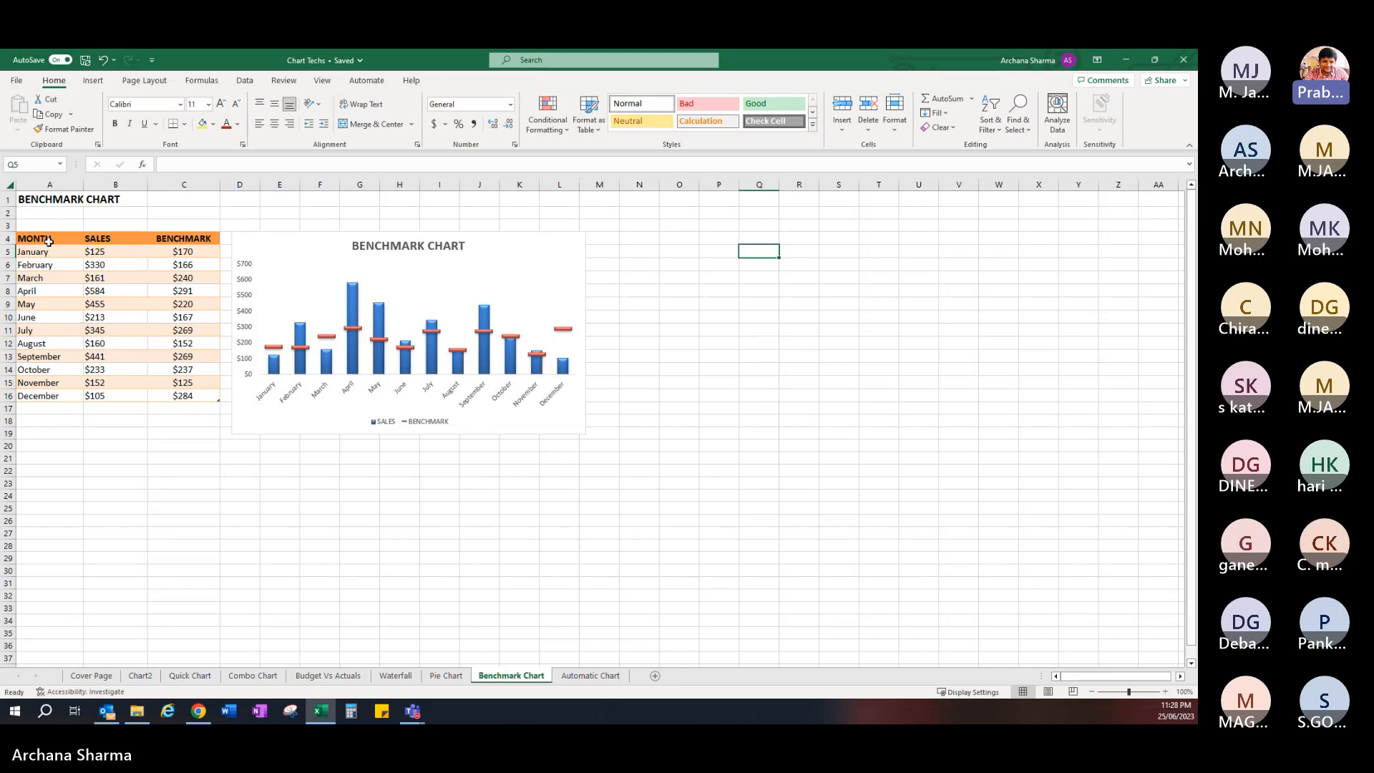
- Insert a column chart from the table in A4:C16 and place it beside the data, moving the existing benchmark chart below
left_click_drag(47, 242, 173, 391)
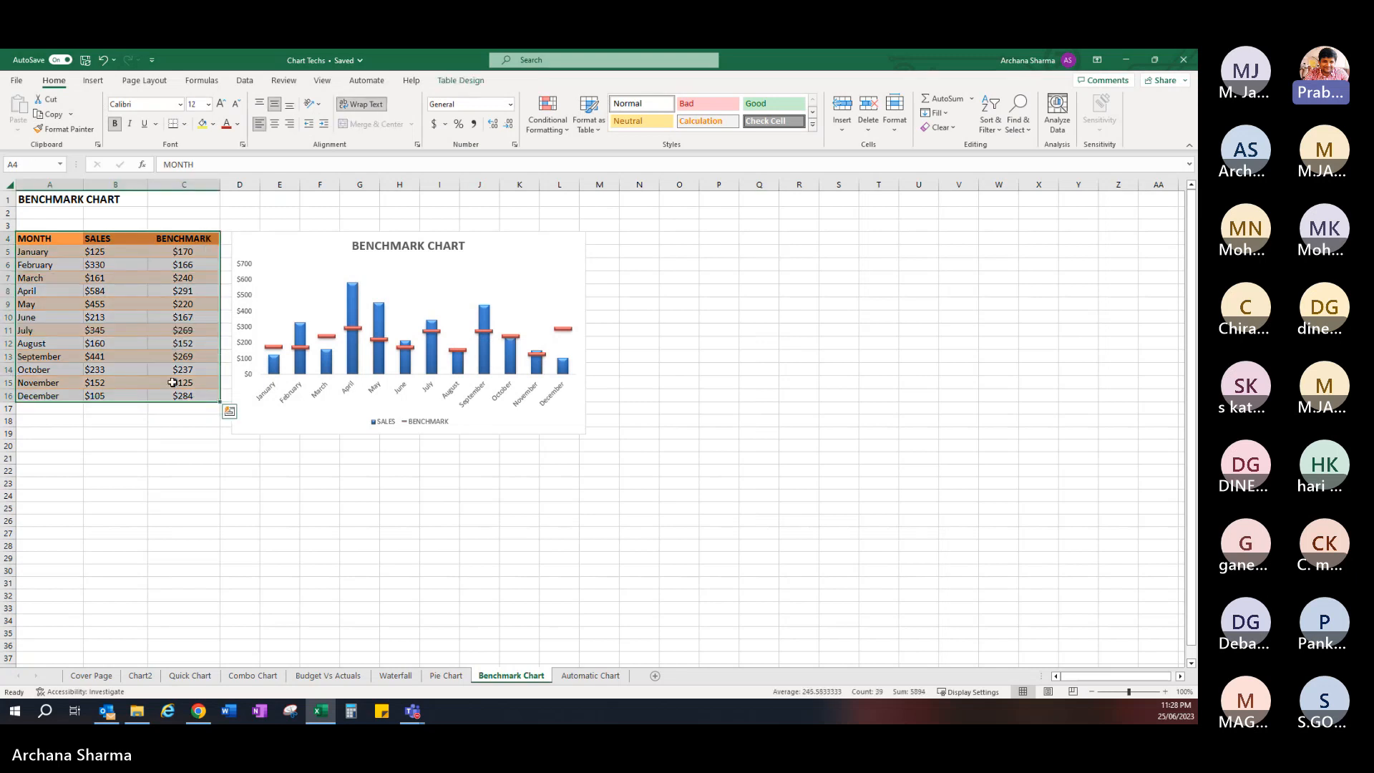
key("alt+F1")
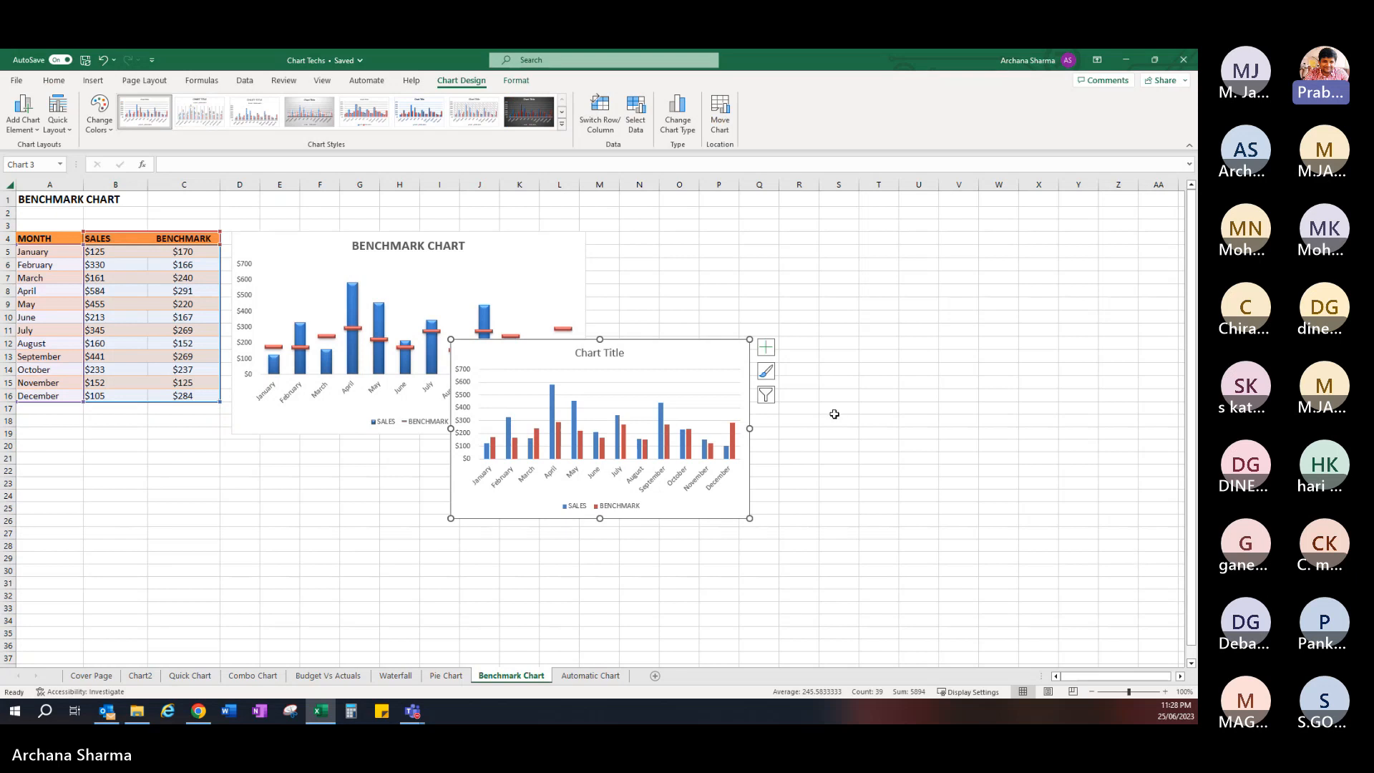
left_click_drag(425, 237, 298, 460)
left_click(281, 533)
left_click_drag(403, 237, 283, 536)
left_click_drag(529, 352, 328, 233)
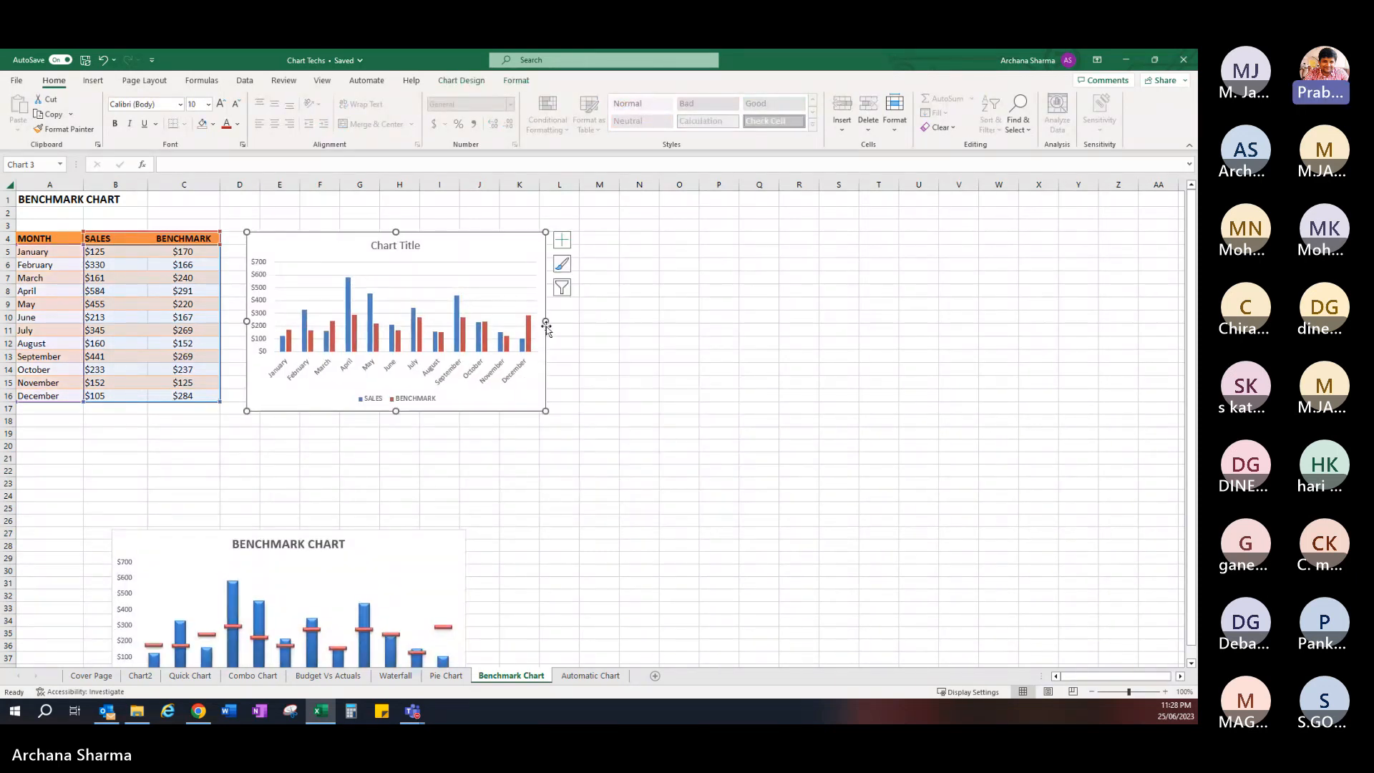
- Enlarge the new column chart in both directions so it spans about columns D to P and rows 4 to 22
left_click_drag(545, 322, 650, 344)
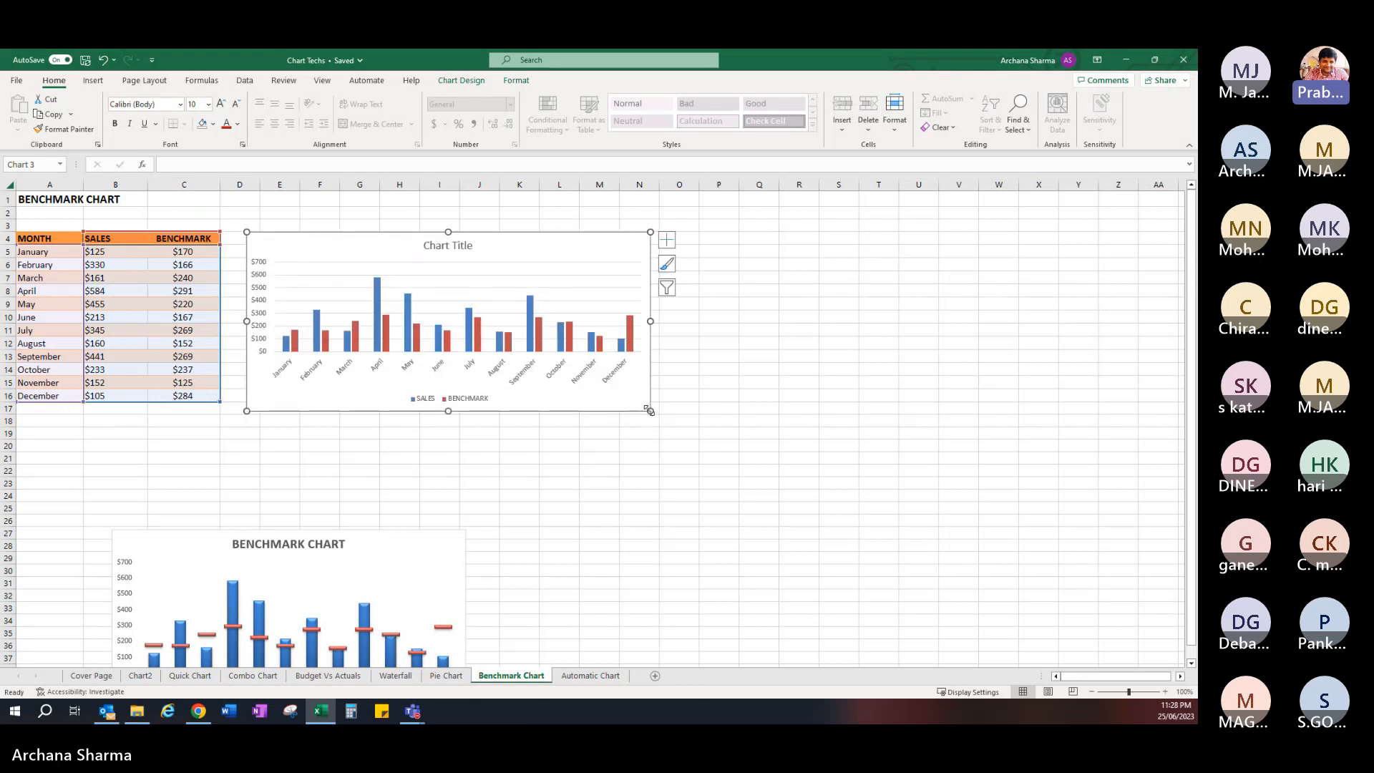
key("ctrl+z")
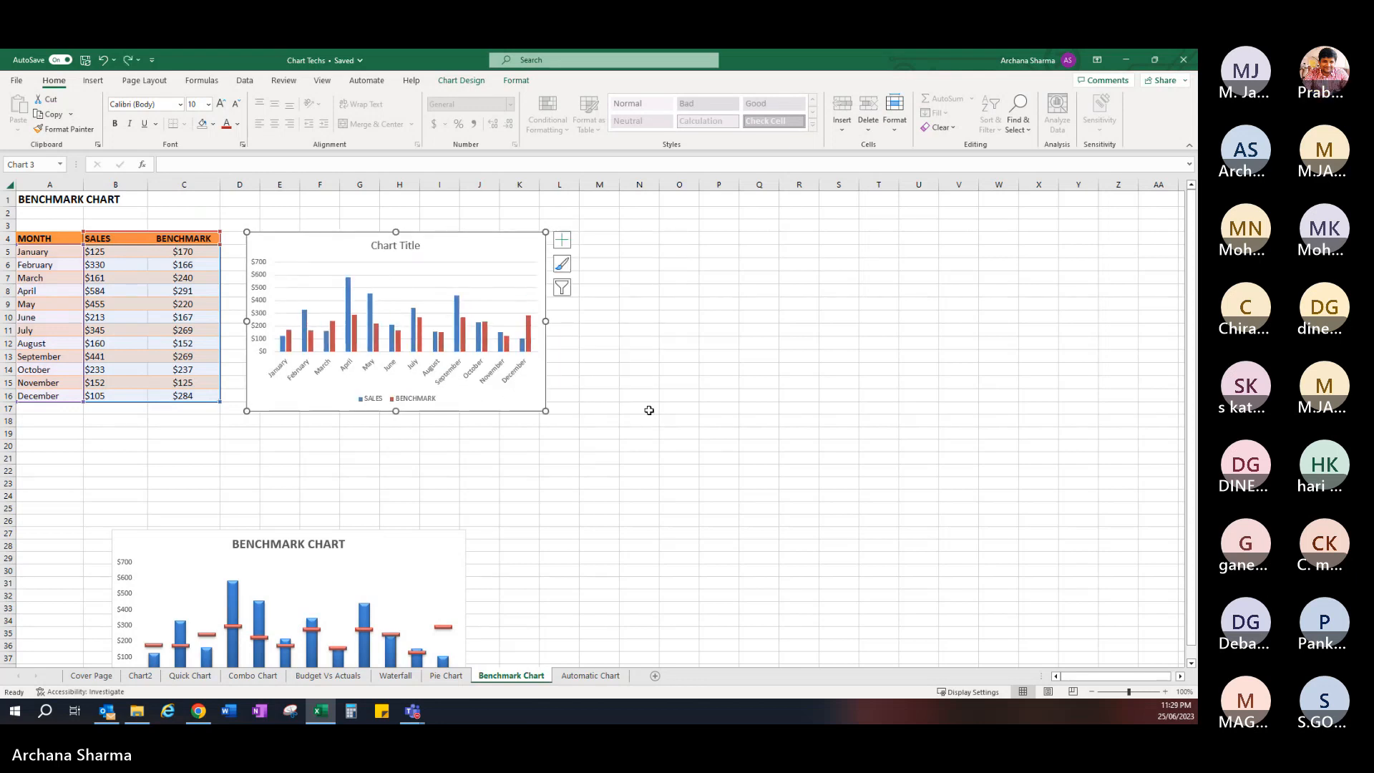
left_click_drag(545, 411, 728, 468)
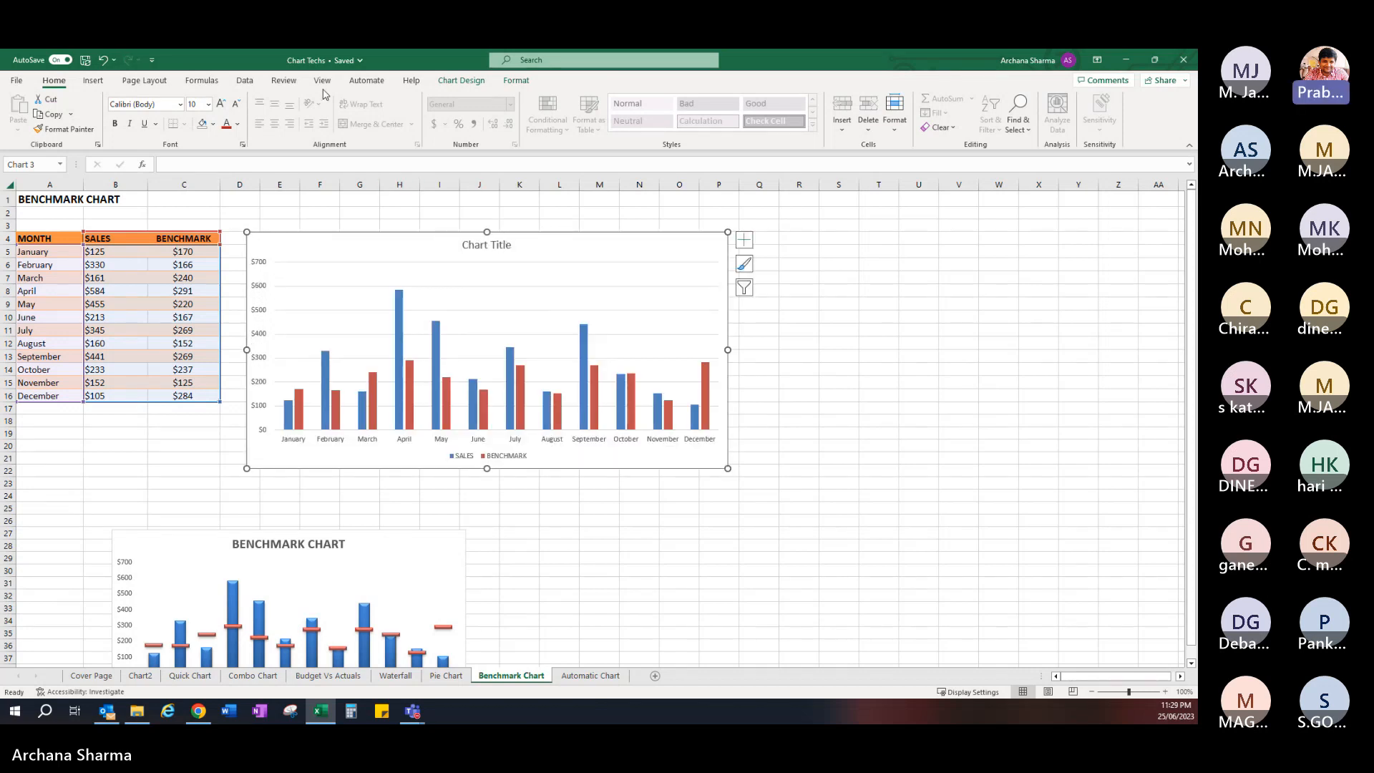
- Apply the last chart style with bevelled columns to the enlarged SALES and BENCHMARK chart
left_click(471, 81)
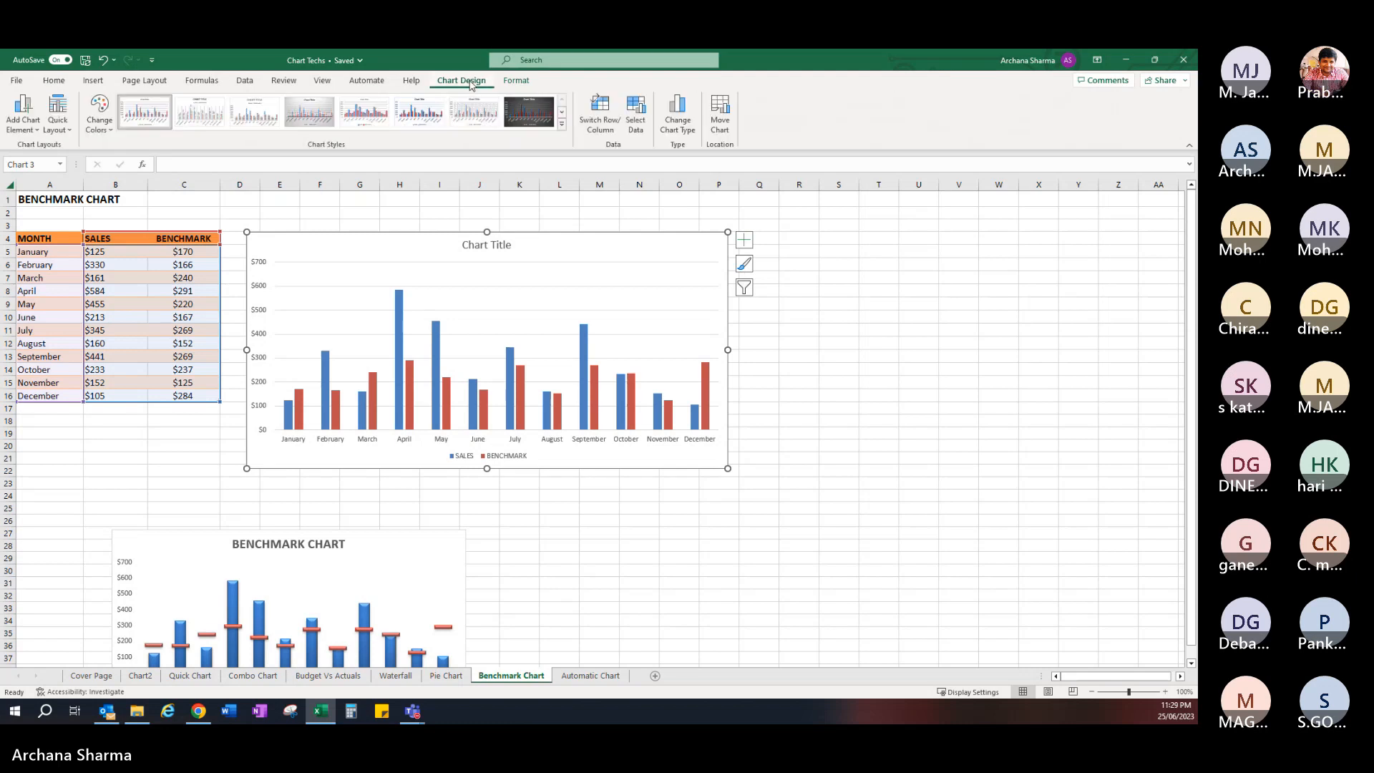
left_click(562, 133)
left_click(419, 147)
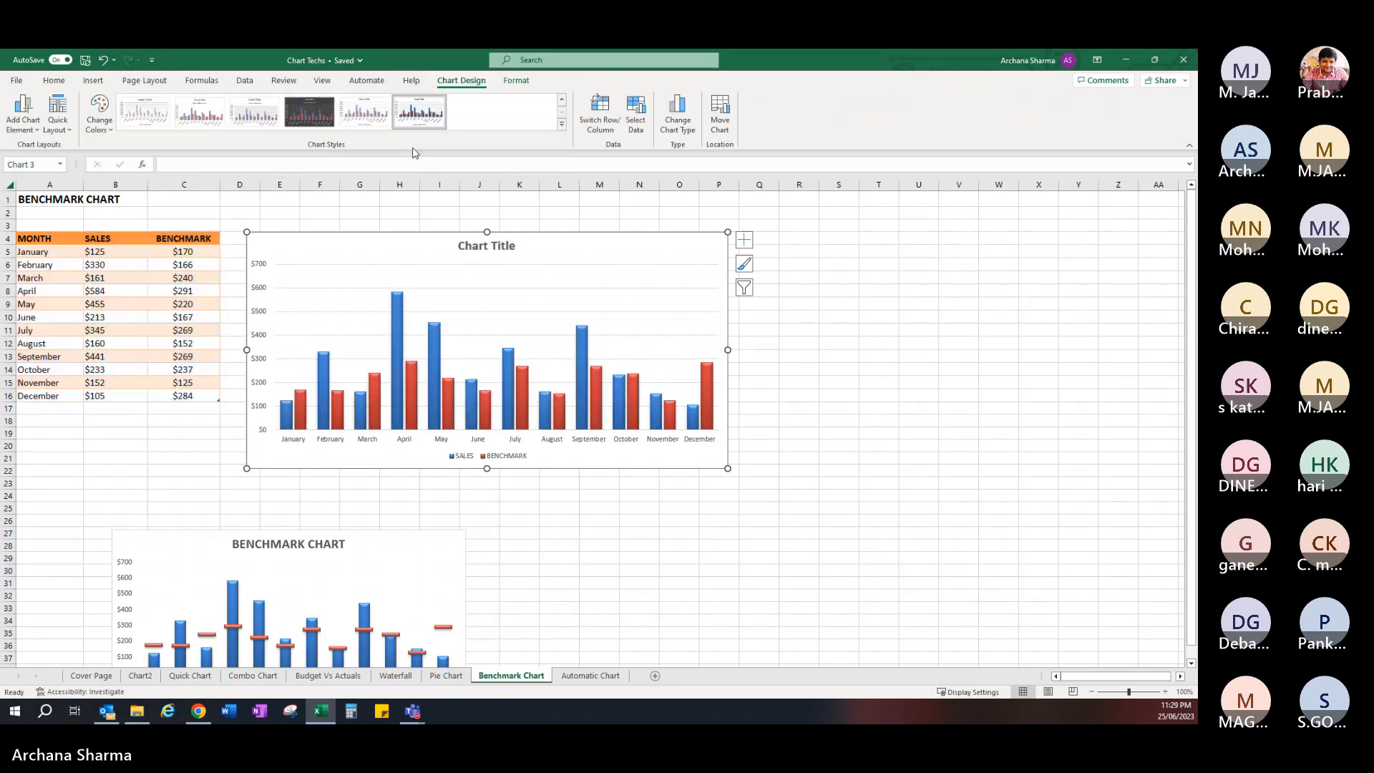
left_click(744, 239)
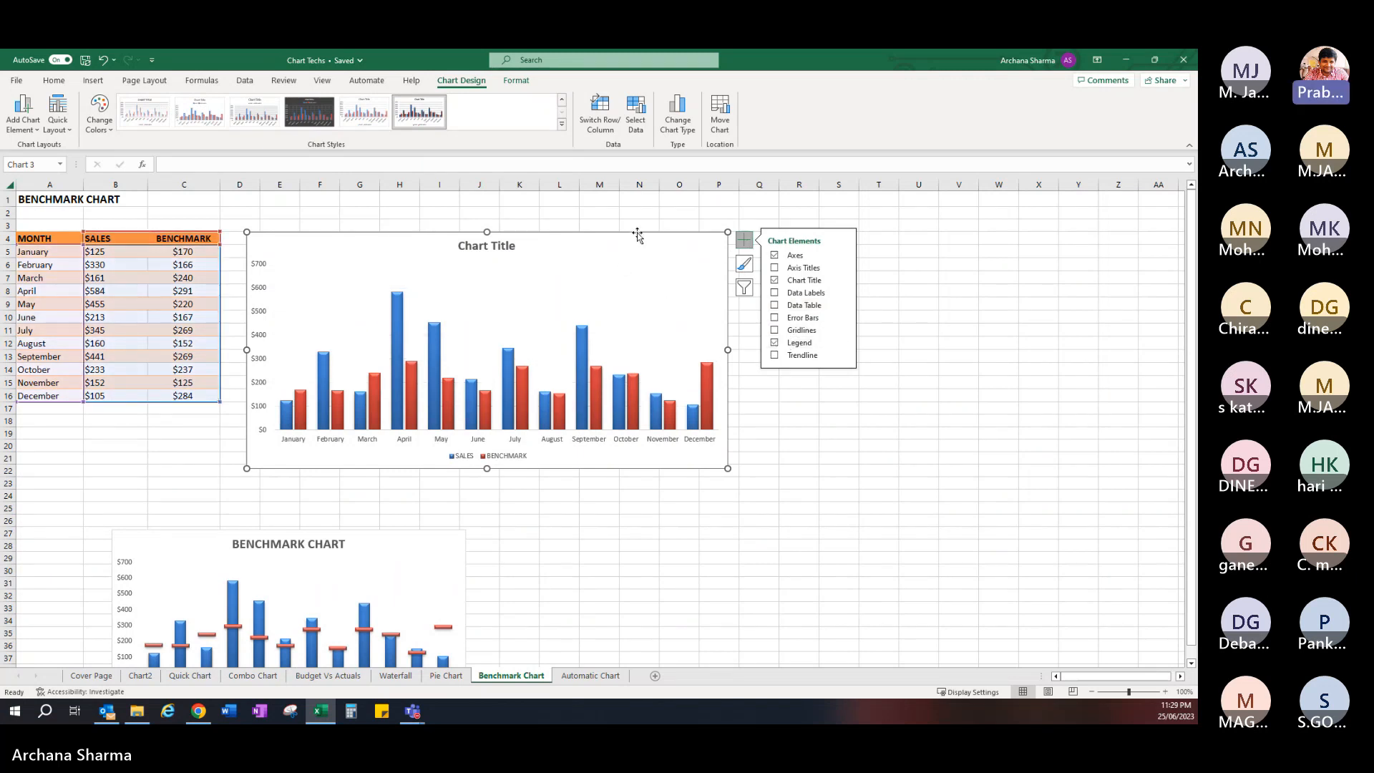
right_click(640, 235)
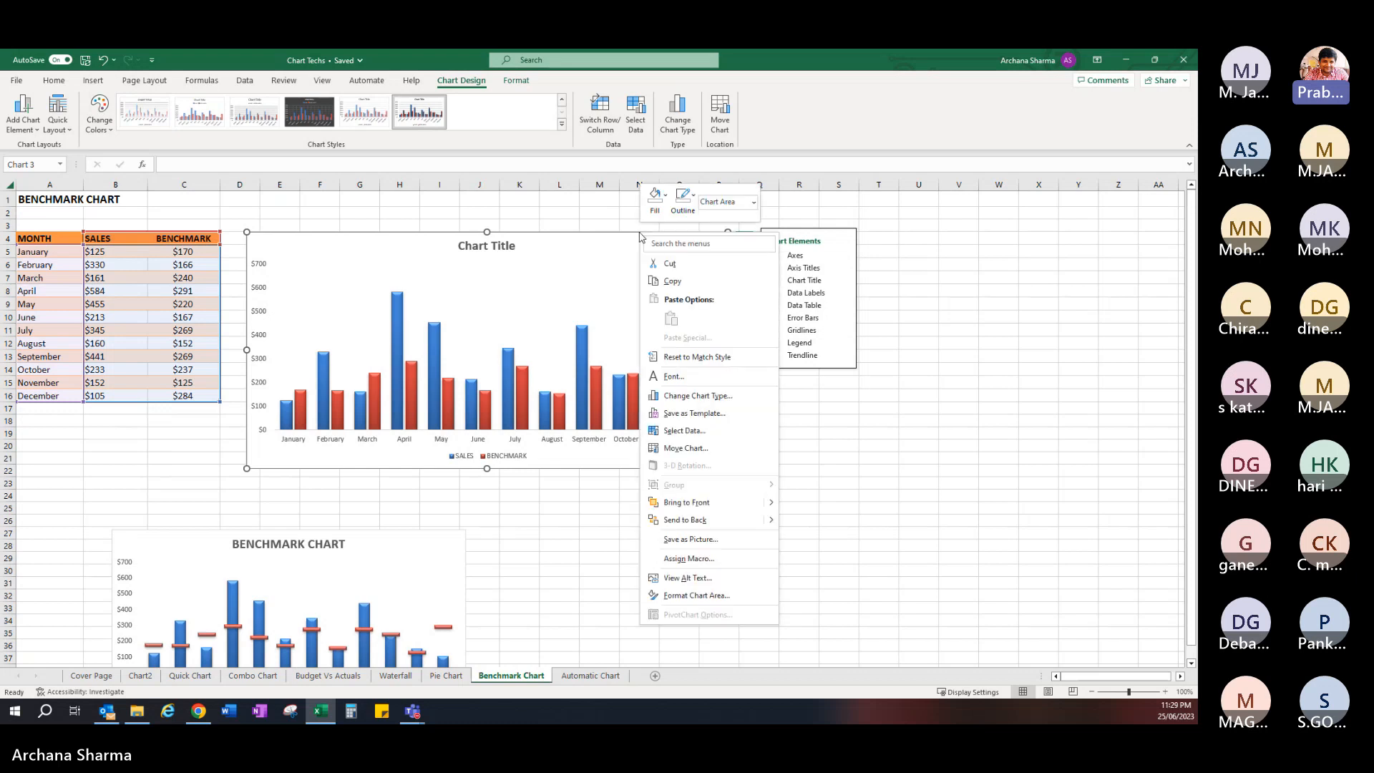
left_click(627, 256)
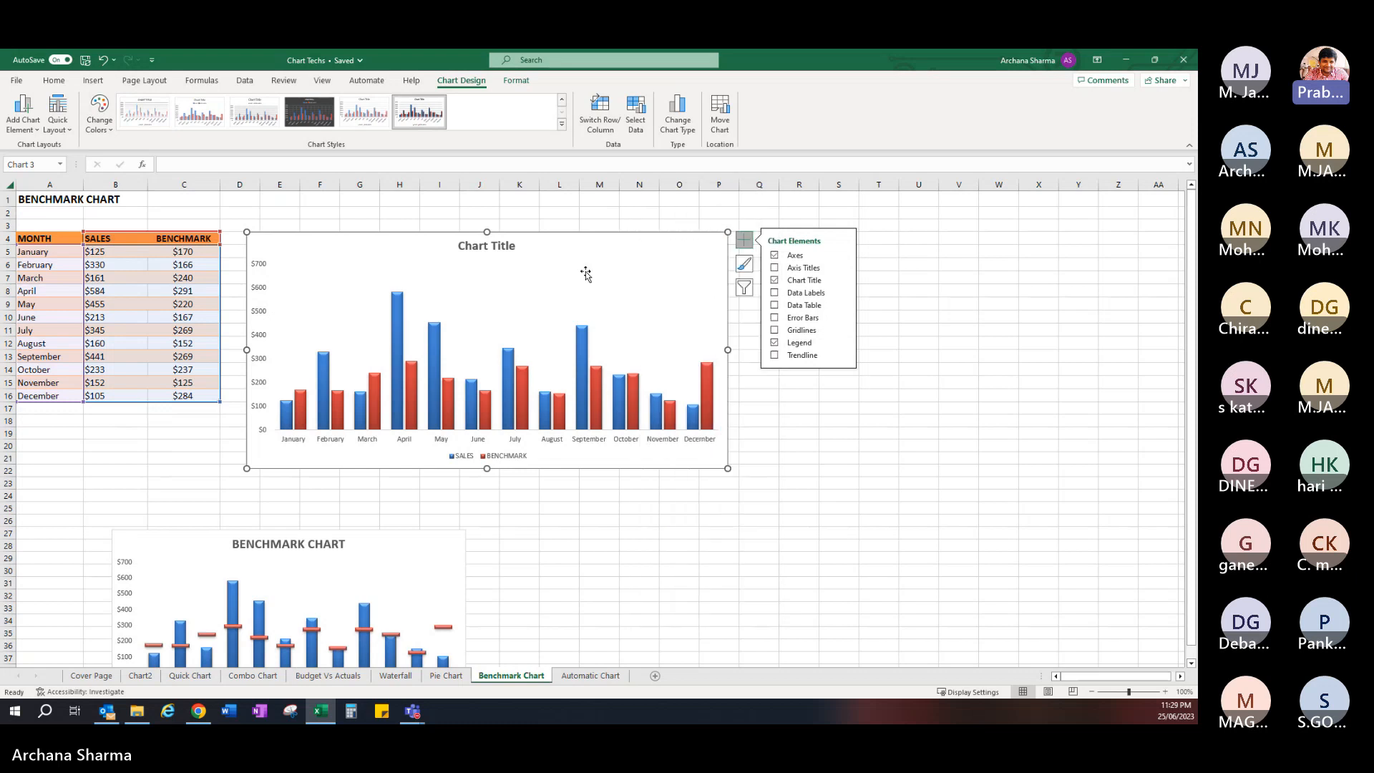
- Change the new SALES and BENCHMARK chart to a combo chart, with BENCHMARK plotted as Line with Markers
left_click(545, 391)
right_click(522, 335)
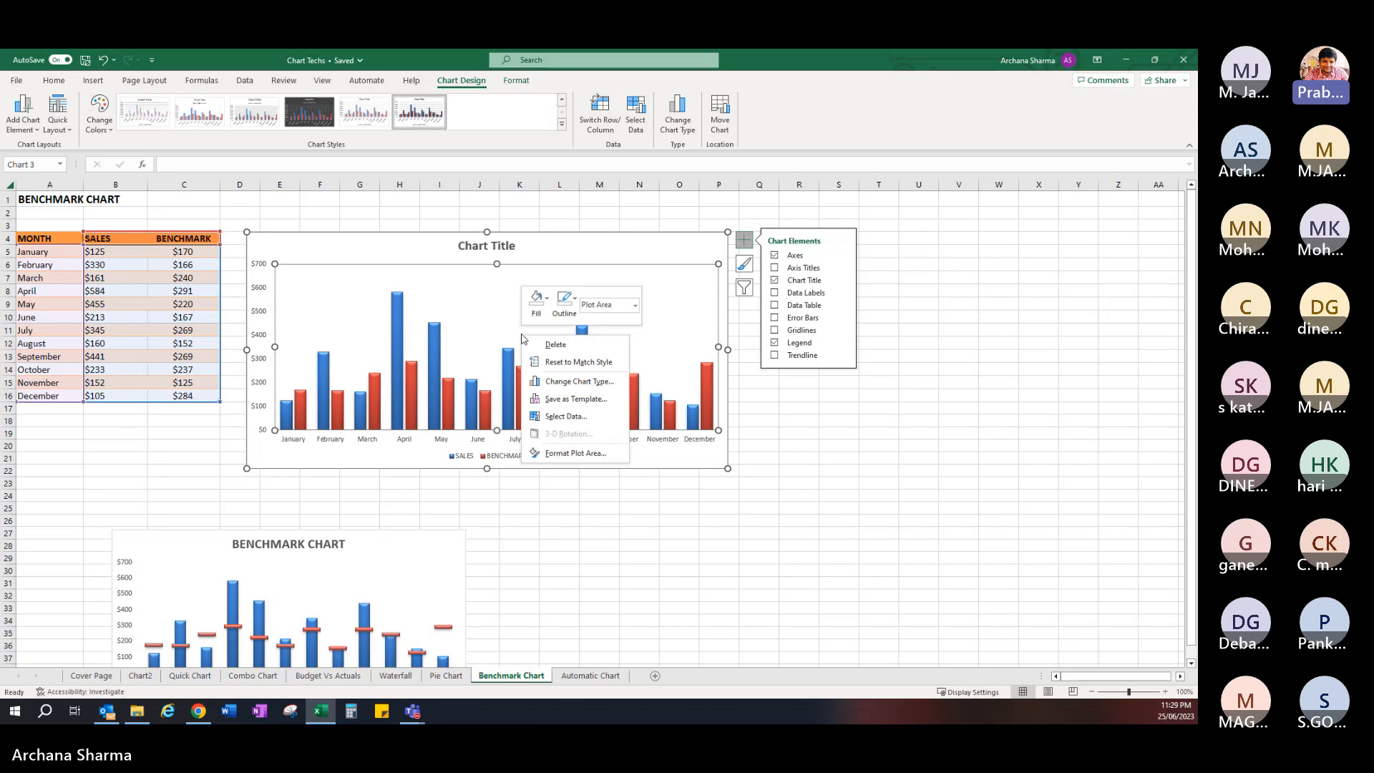
left_click(588, 384)
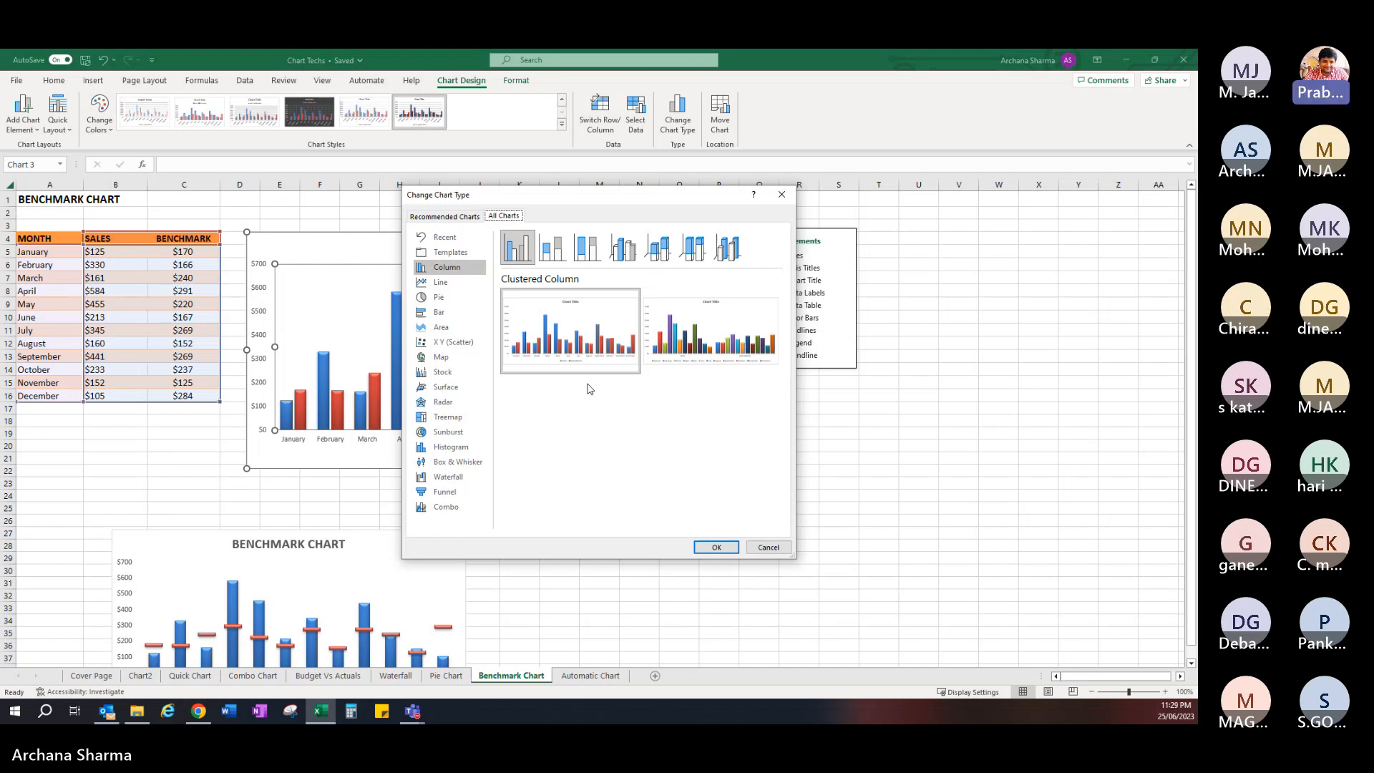
left_click(460, 509)
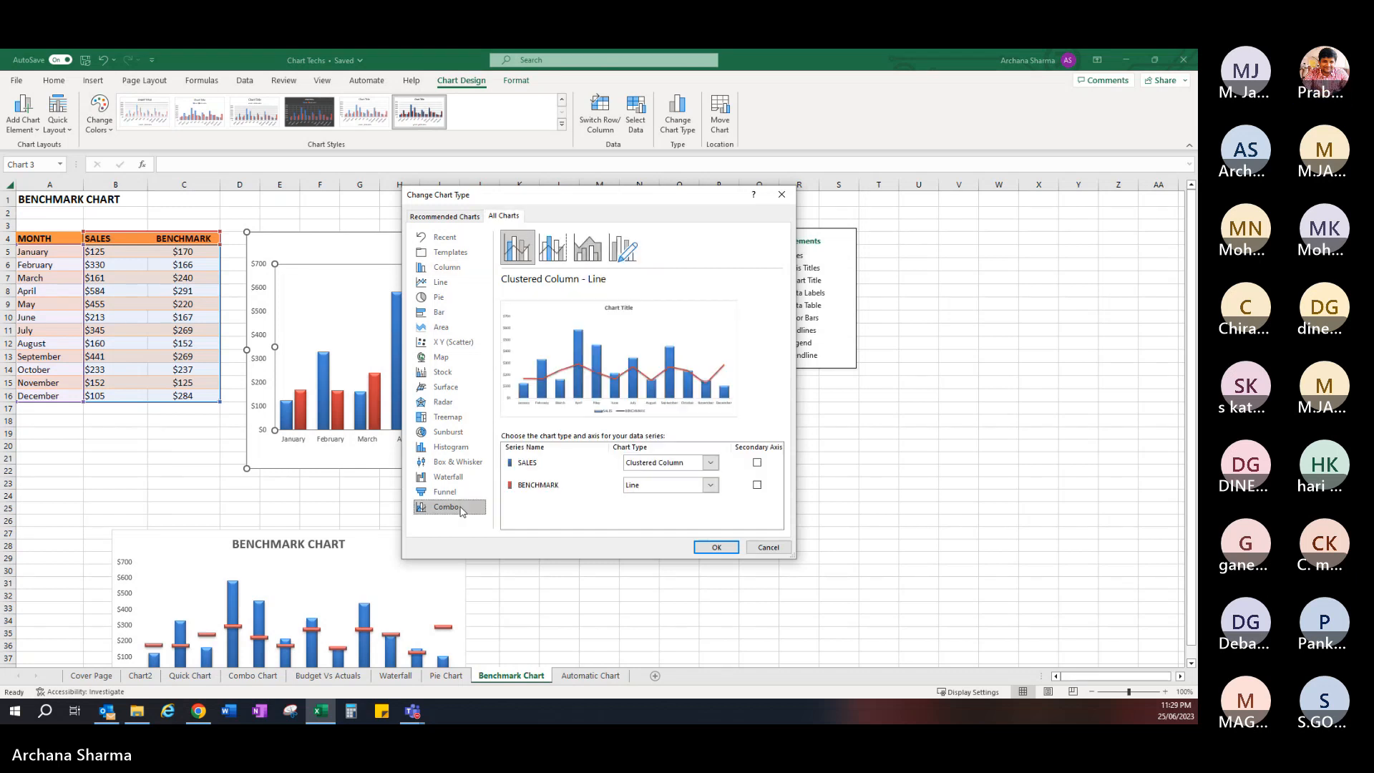
left_click(715, 489)
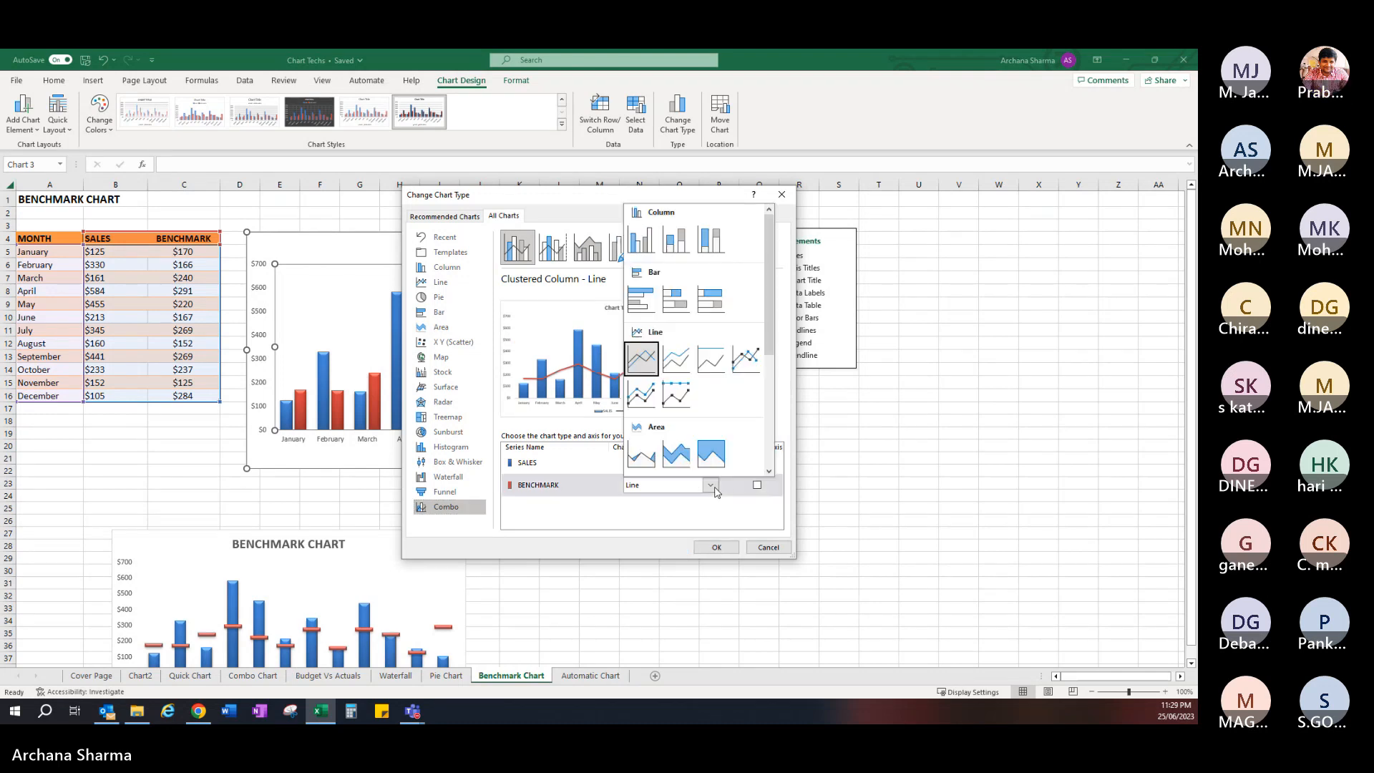
left_click(748, 363)
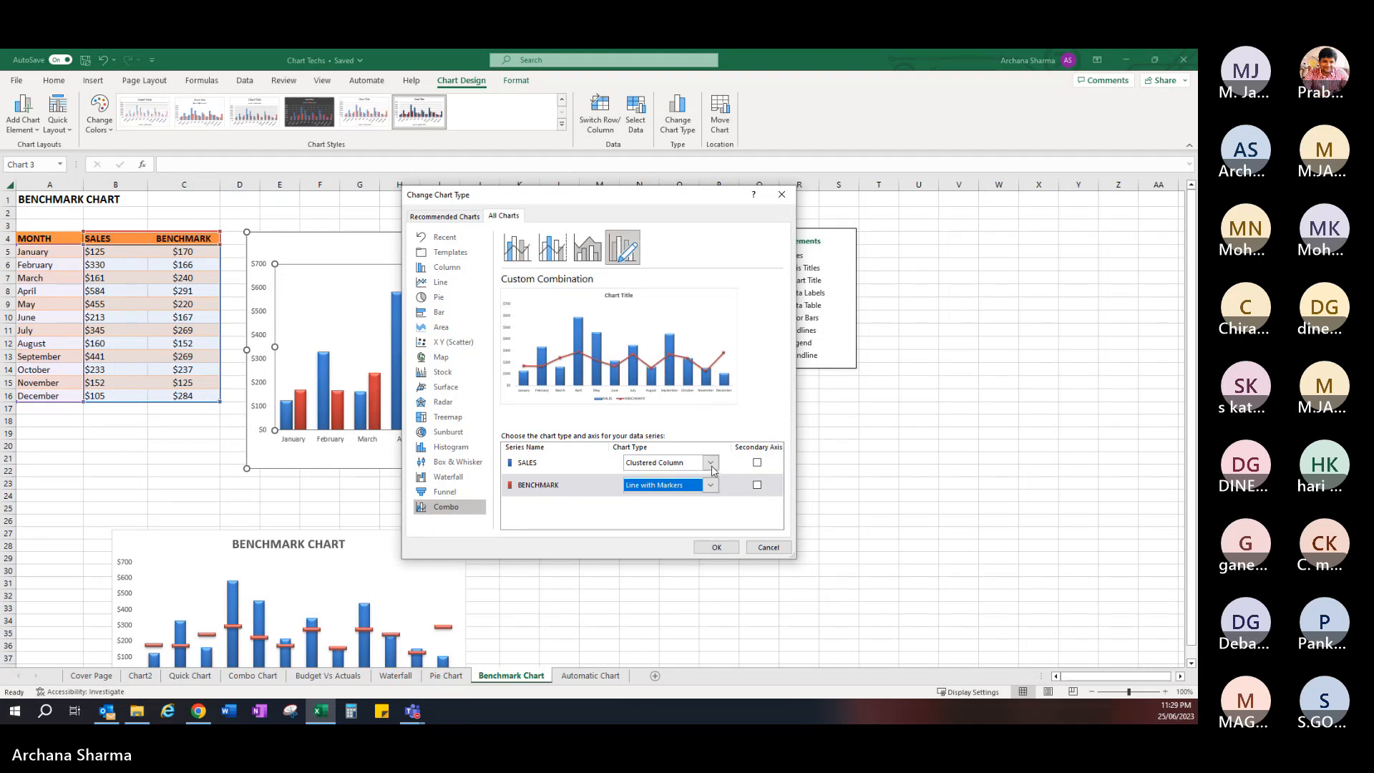
left_click(716, 548)
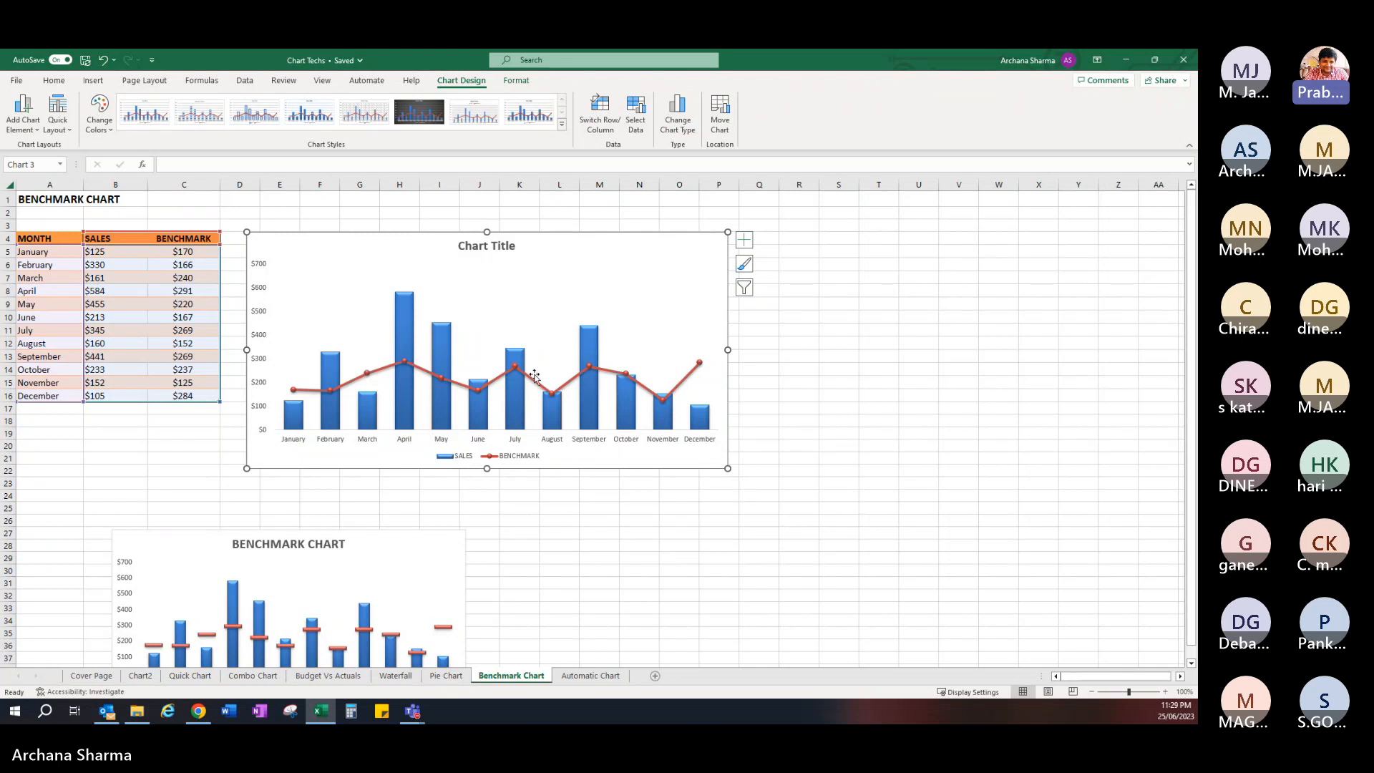
- Format the BENCHMARK series in the combo chart with no connecting line
mouse_move(515, 369)
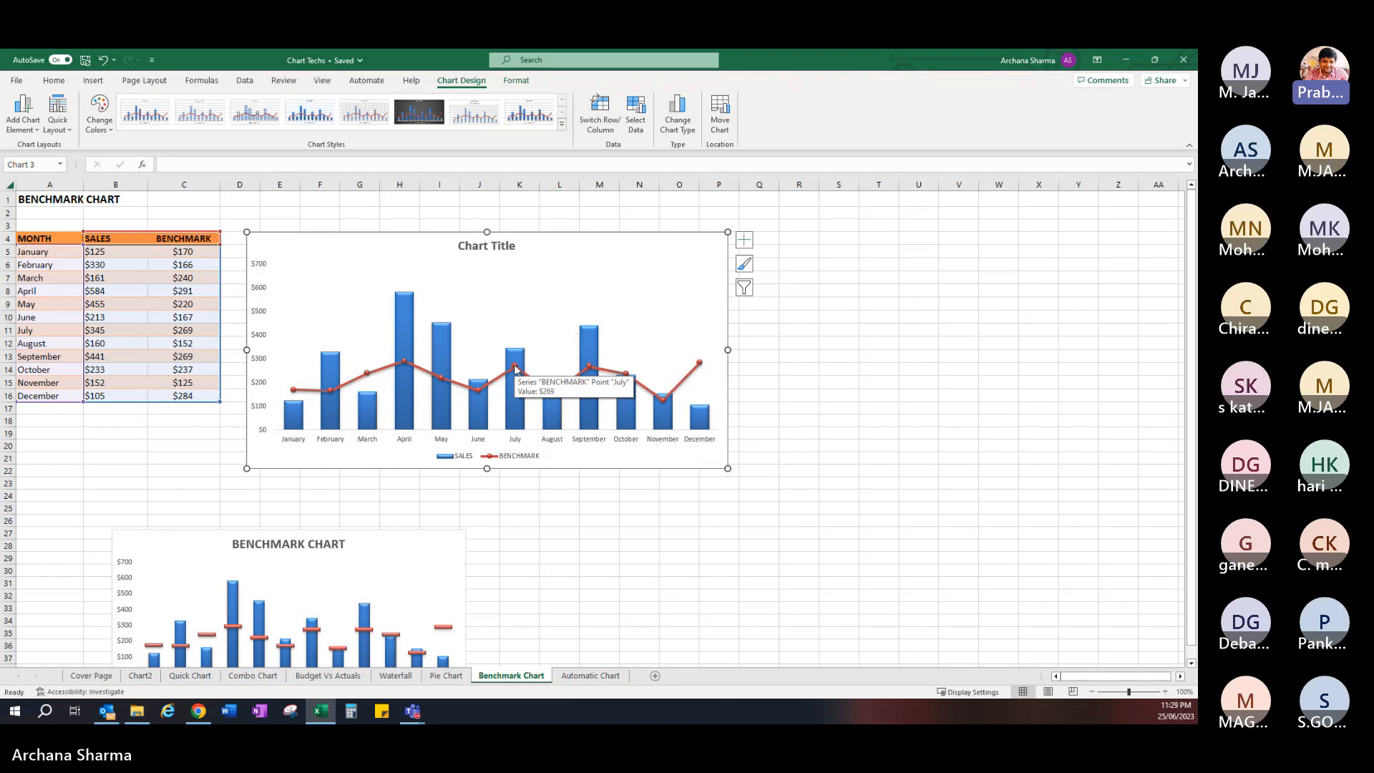
left_click(514, 366)
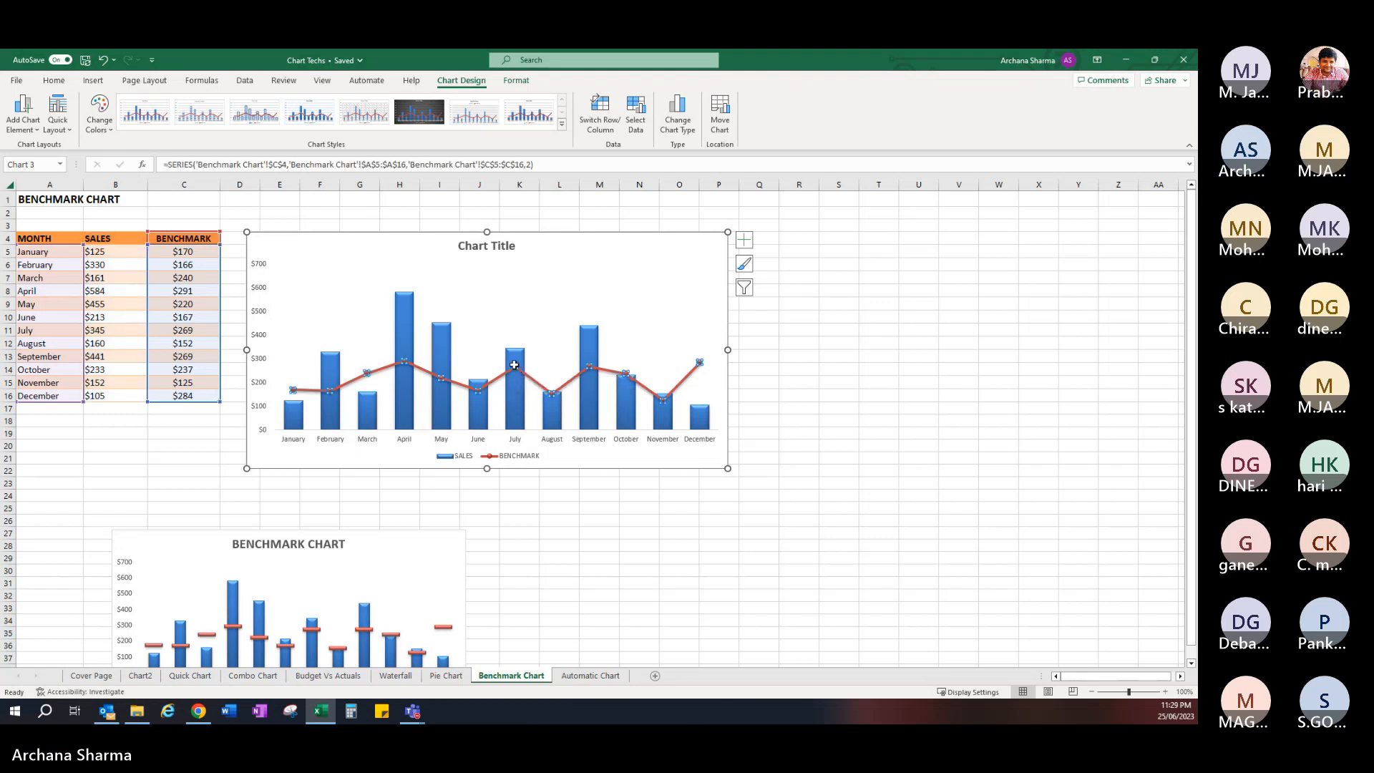
right_click(515, 366)
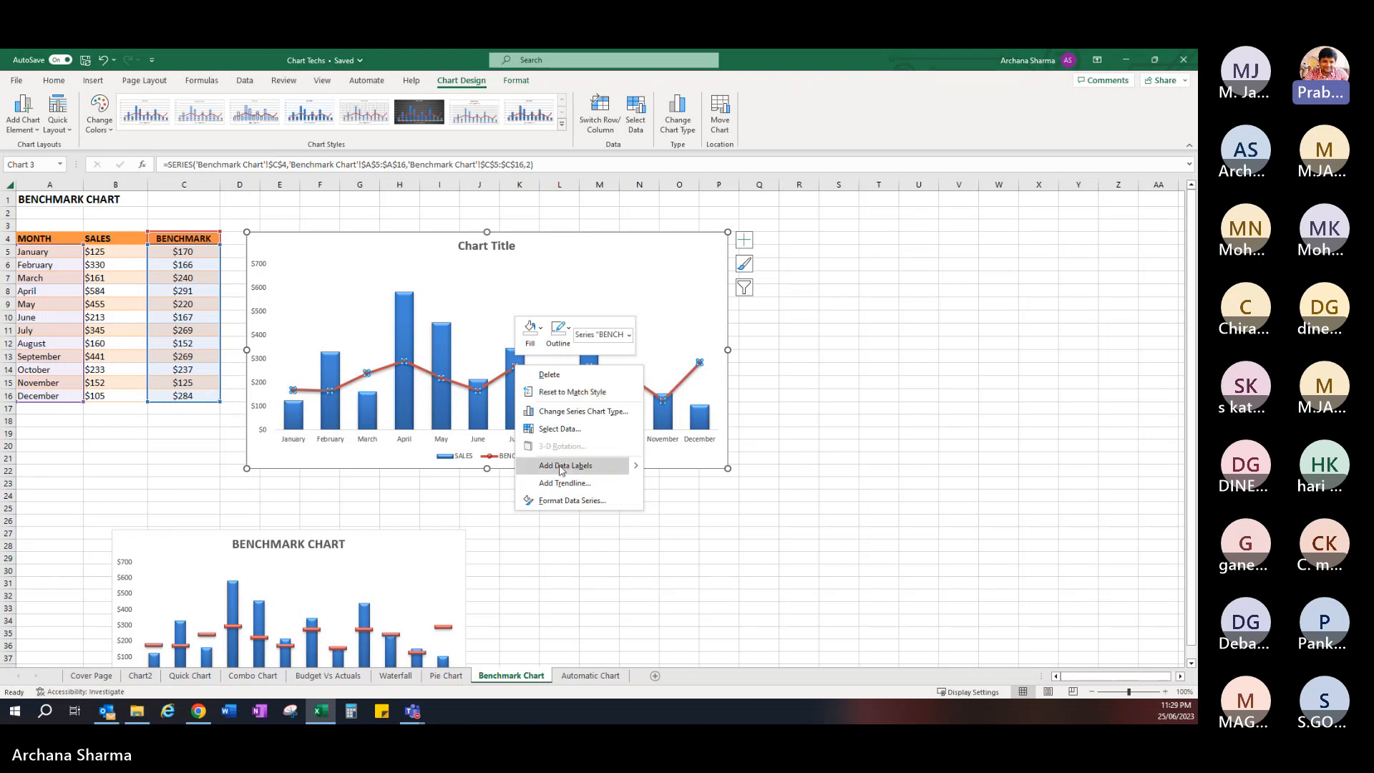
left_click(573, 500)
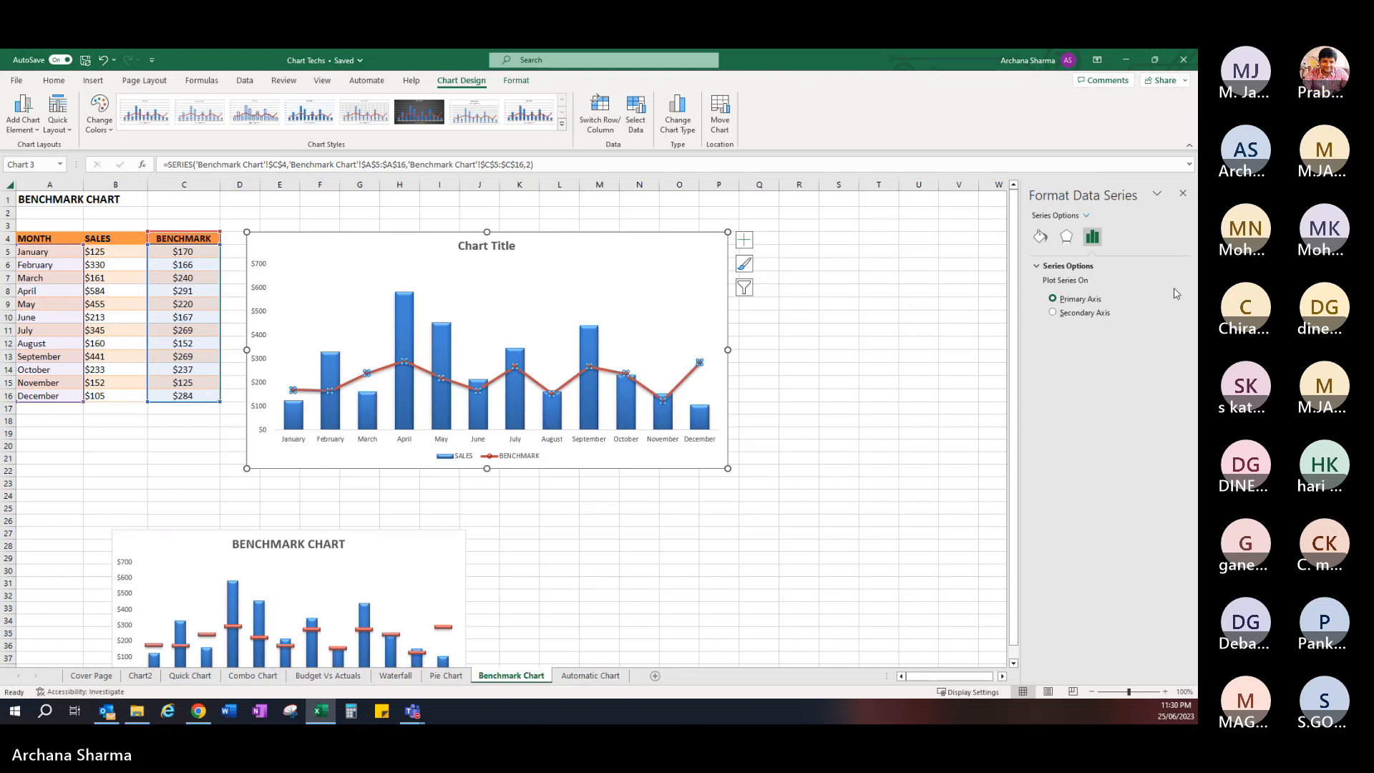
left_click(1041, 237)
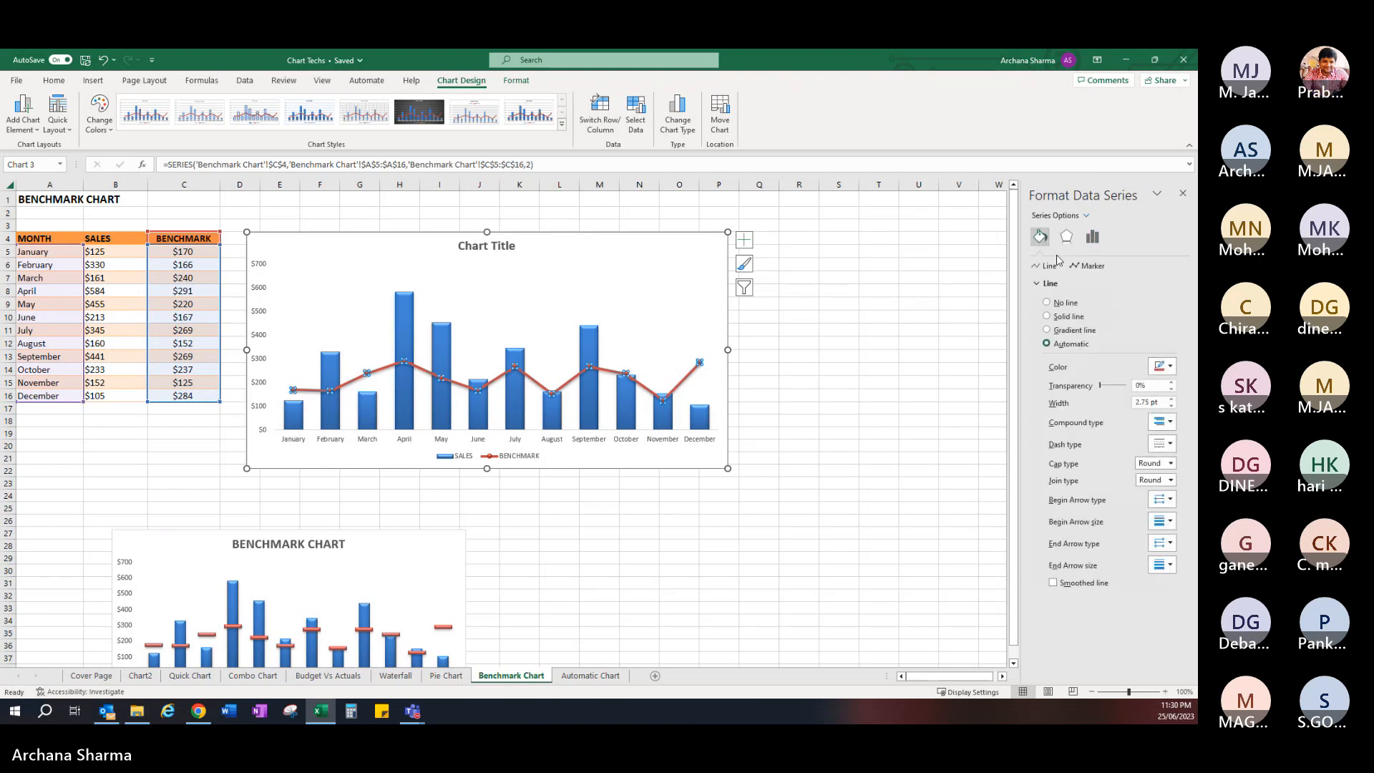
left_click(1047, 303)
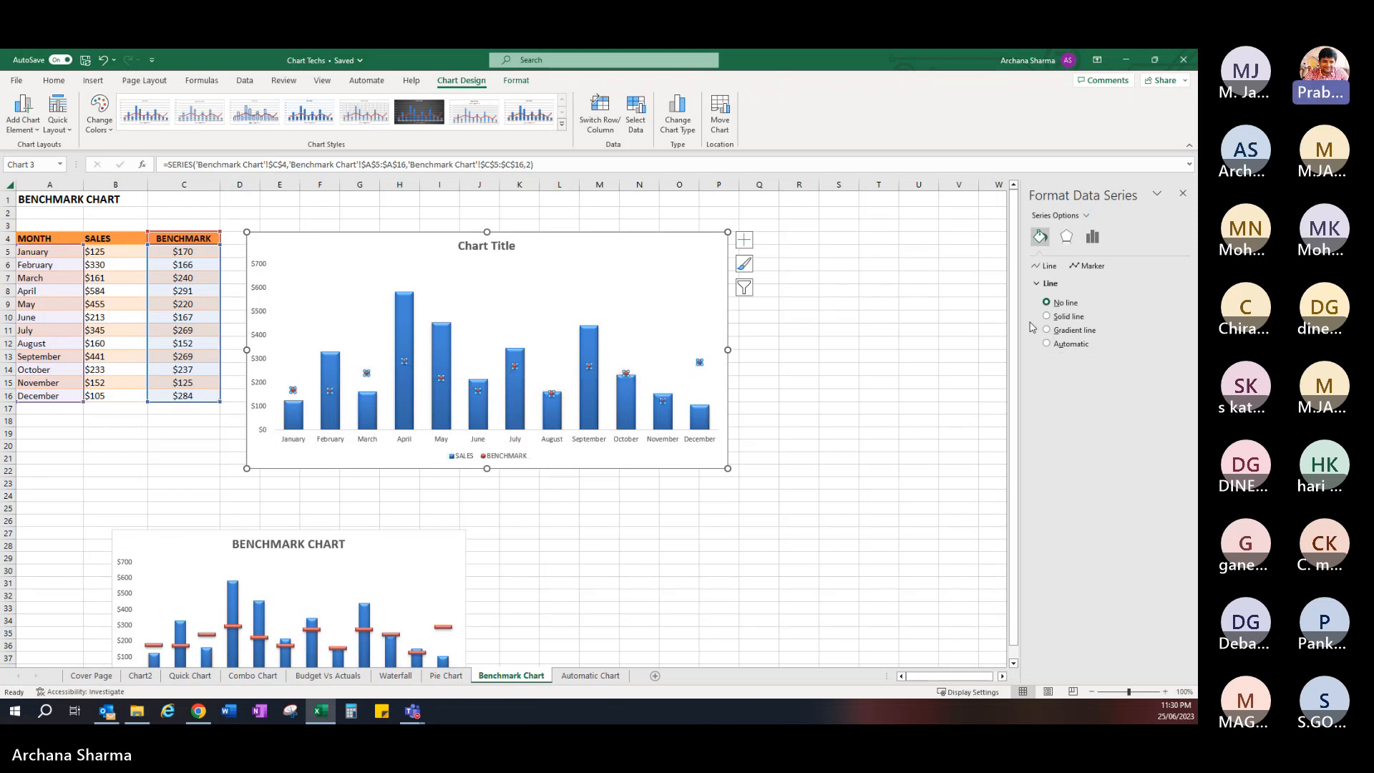
- Give the BENCHMARK series built-in long-dash markers with a size of 24
left_click(1077, 269)
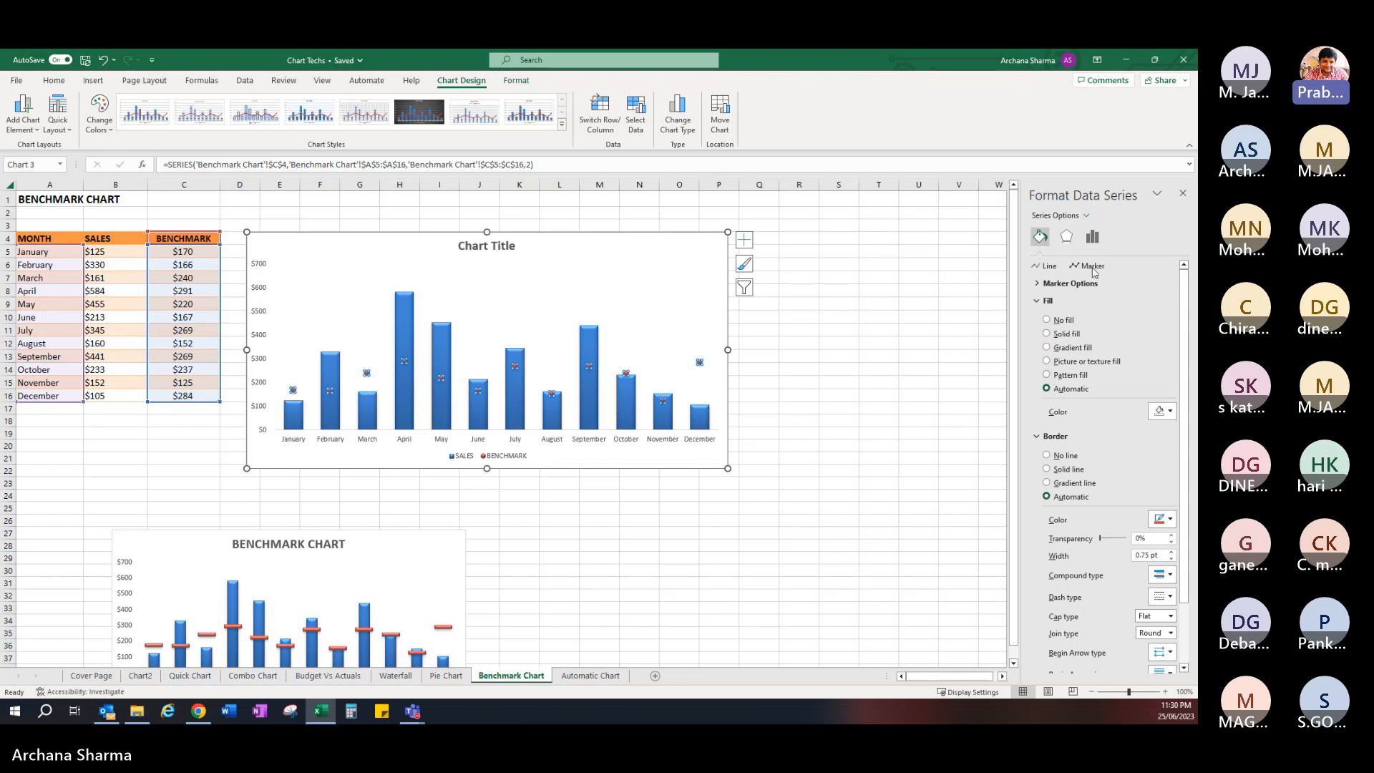
left_click(1038, 284)
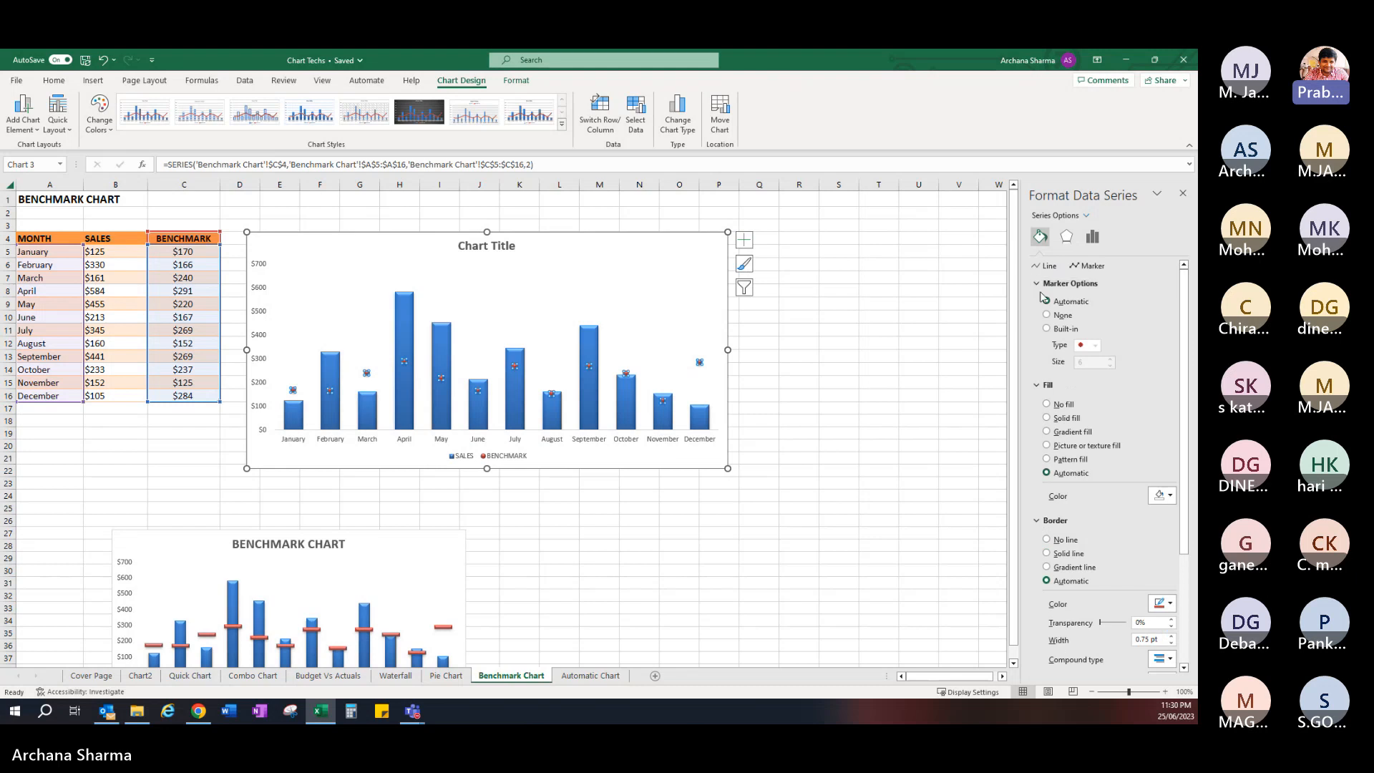
left_click(1046, 329)
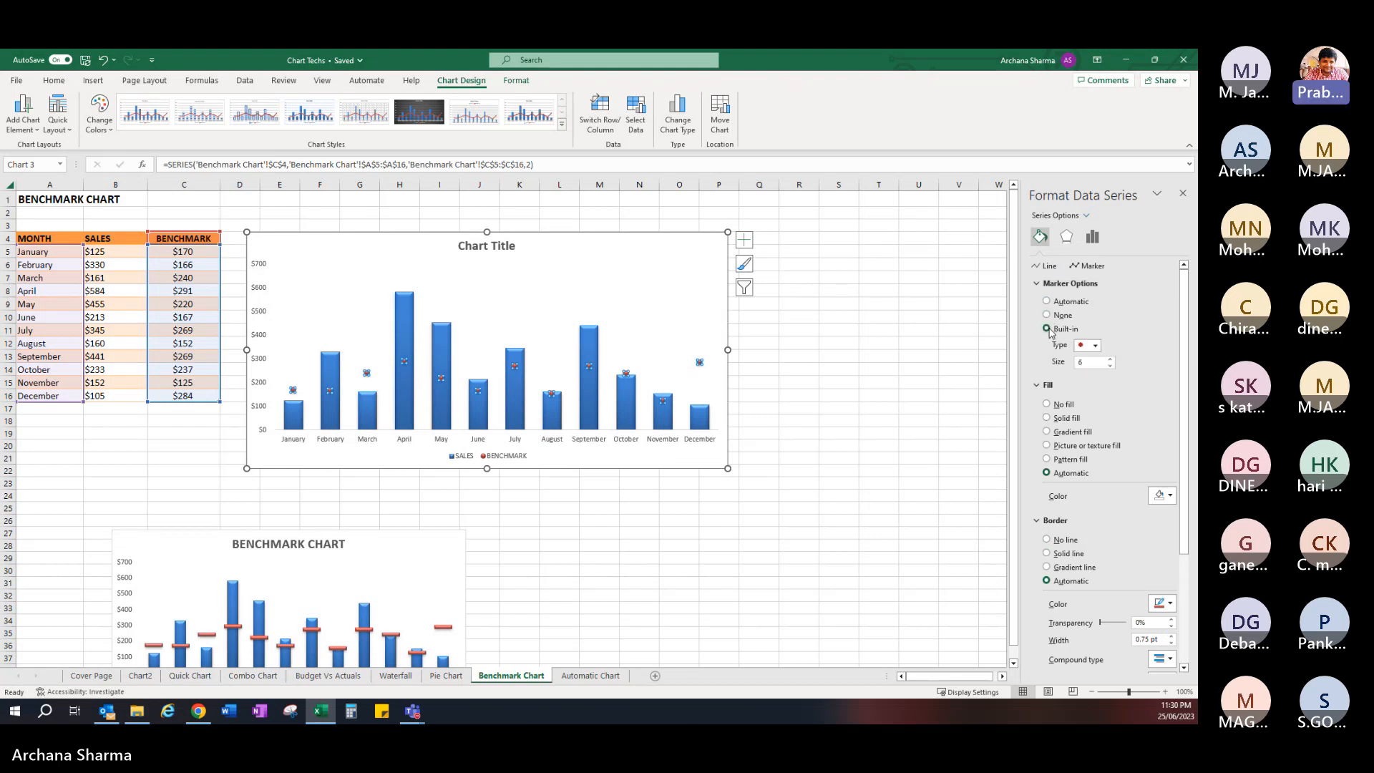
left_click(1097, 345)
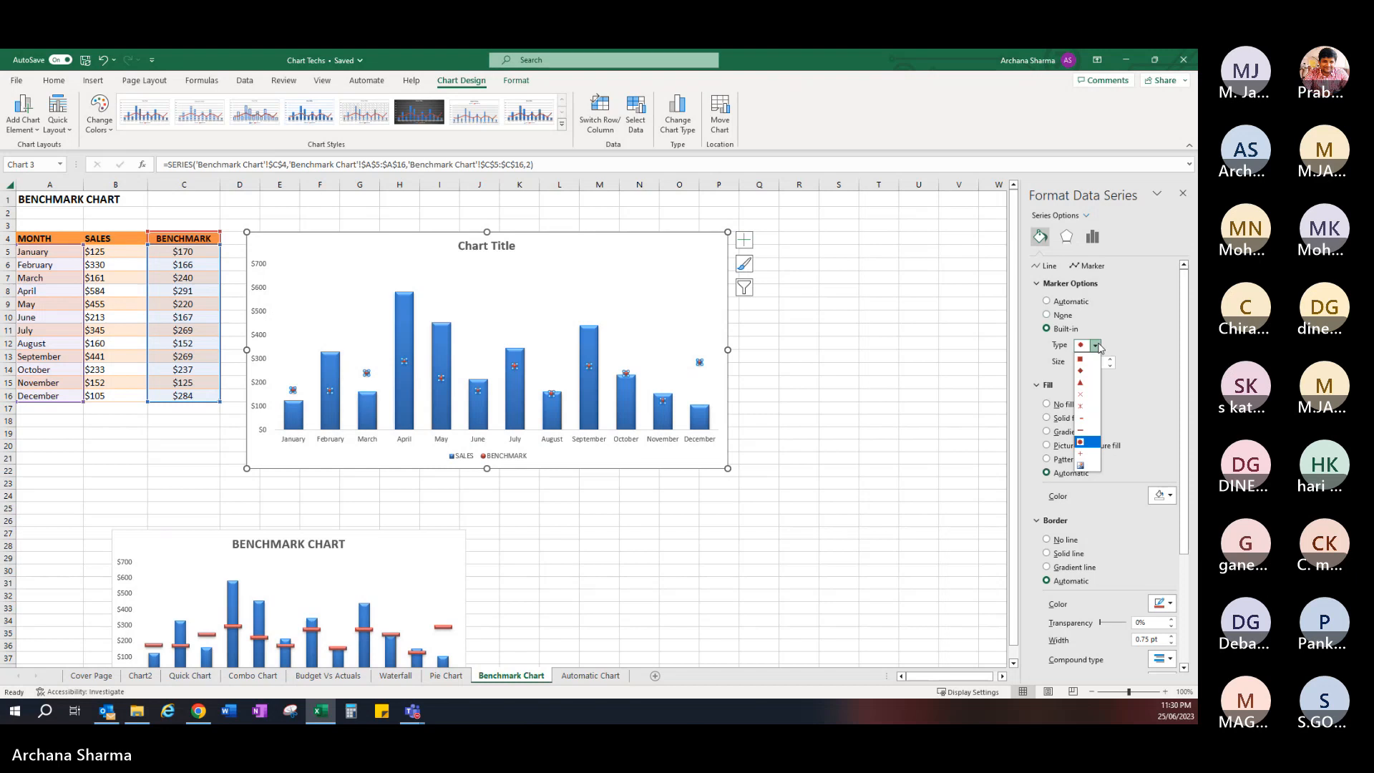
left_click(1081, 429)
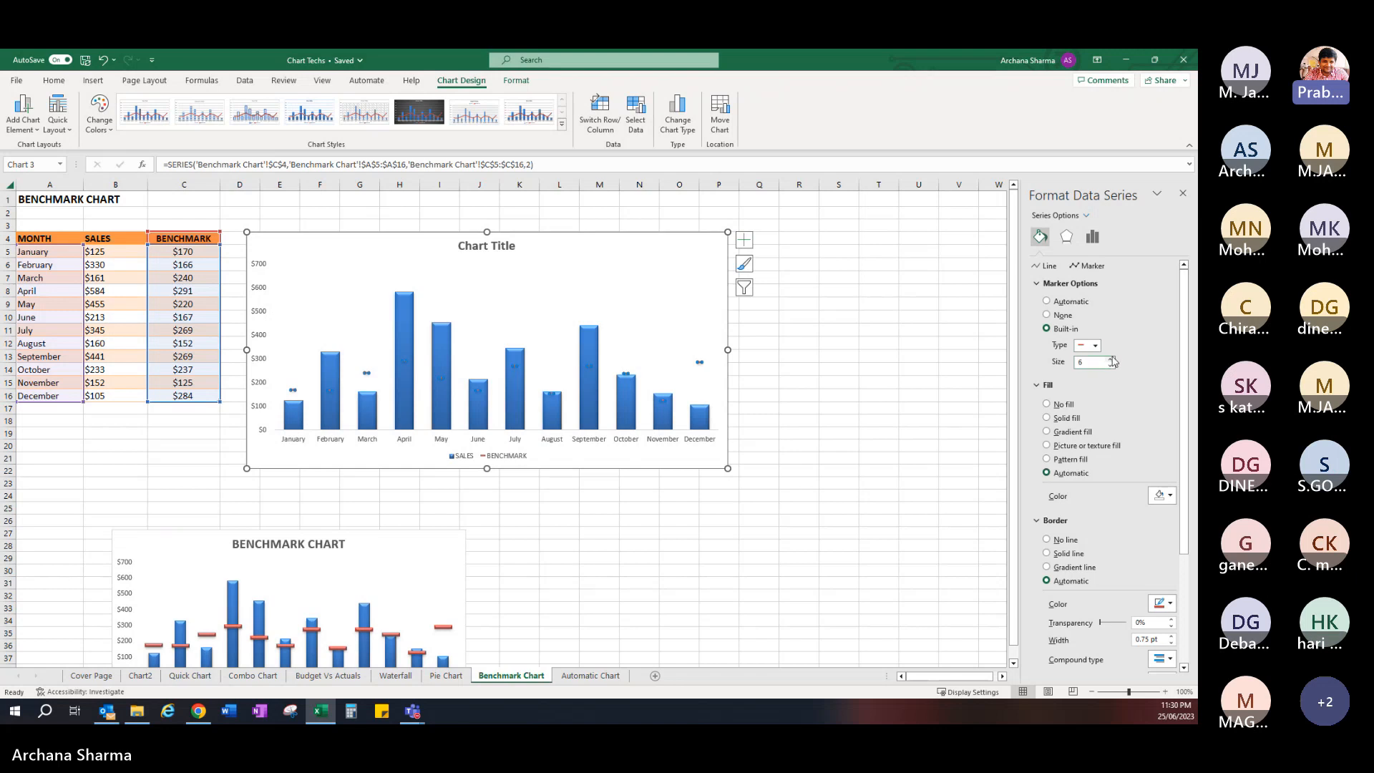
left_click_drag(1100, 365, 1068, 364)
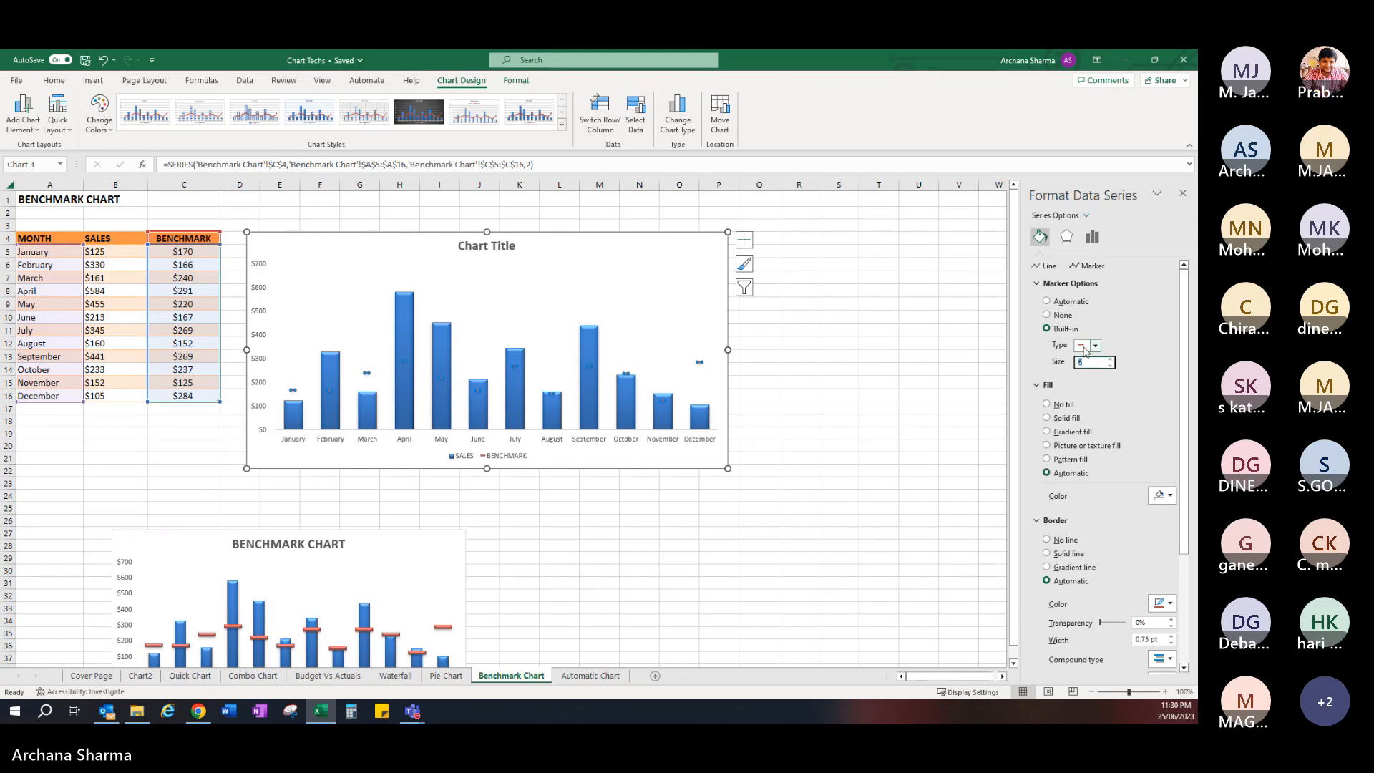
type("24")
key("Return")
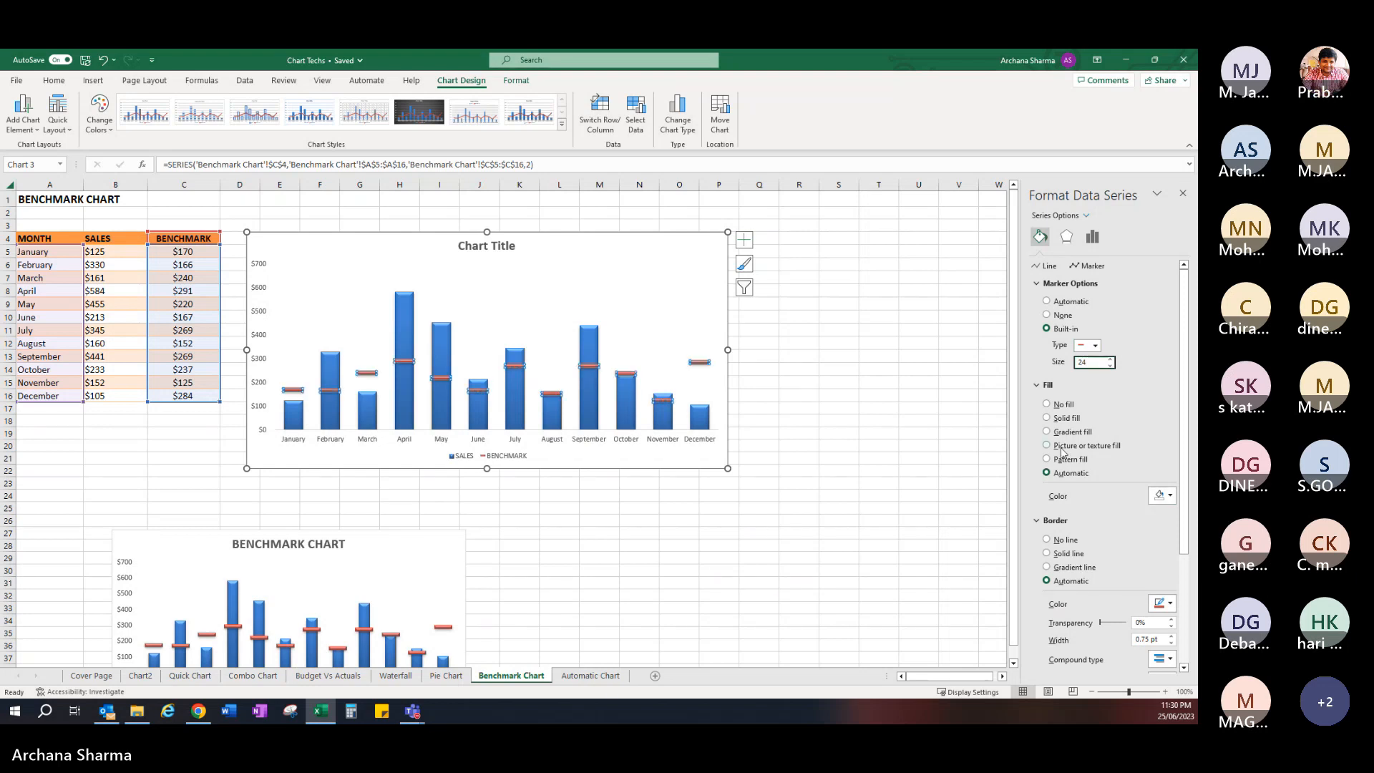
left_click(908, 409)
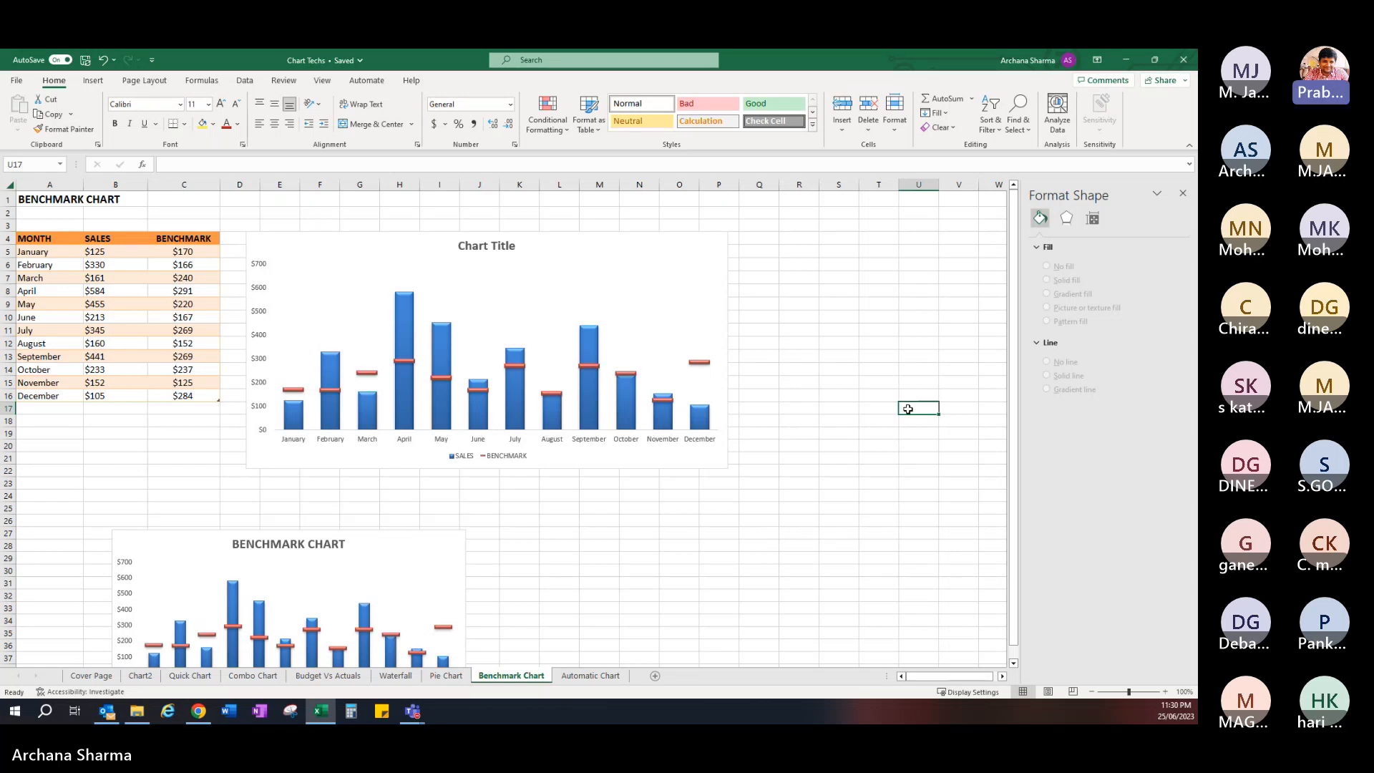
scroll(880, 386, "down", 1)
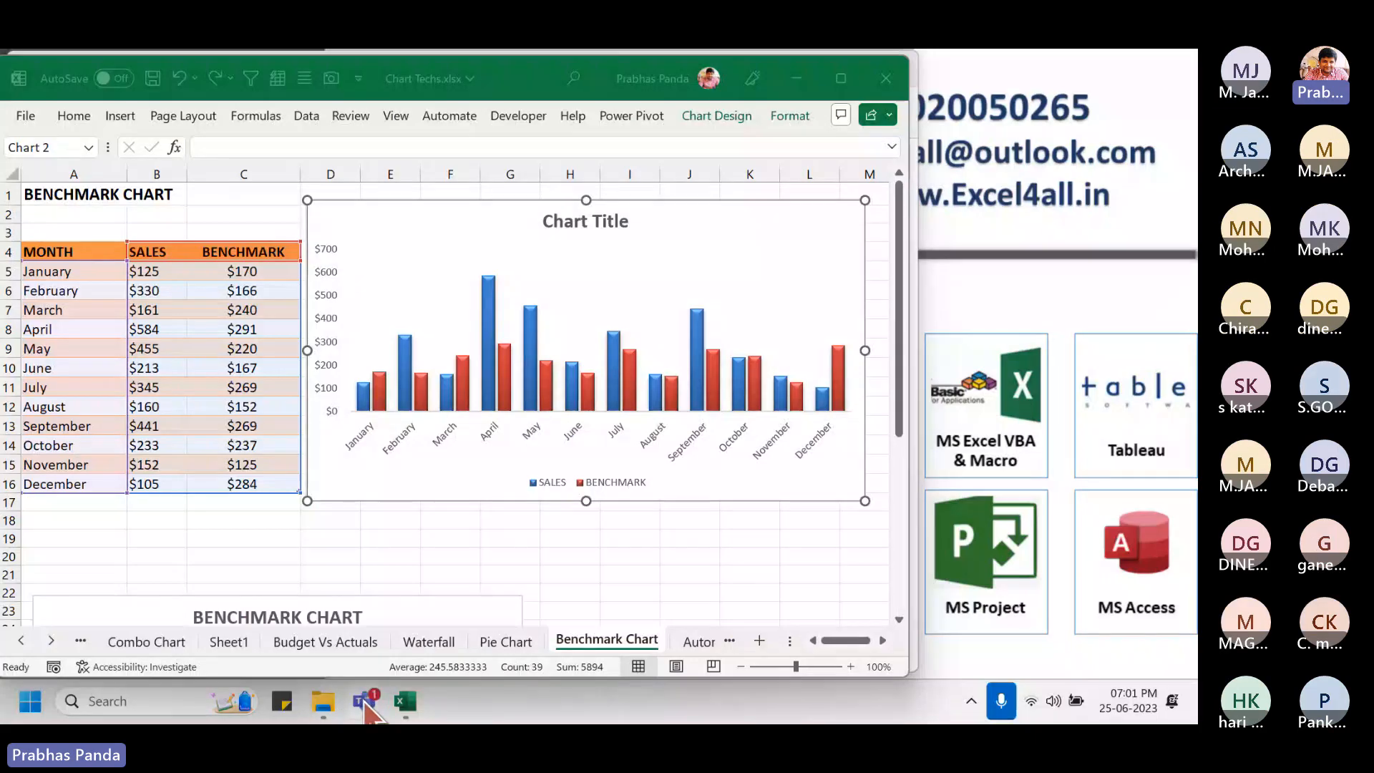
- Switch to the Teams meeting window and open the meeting chat
mouse_move(364, 701)
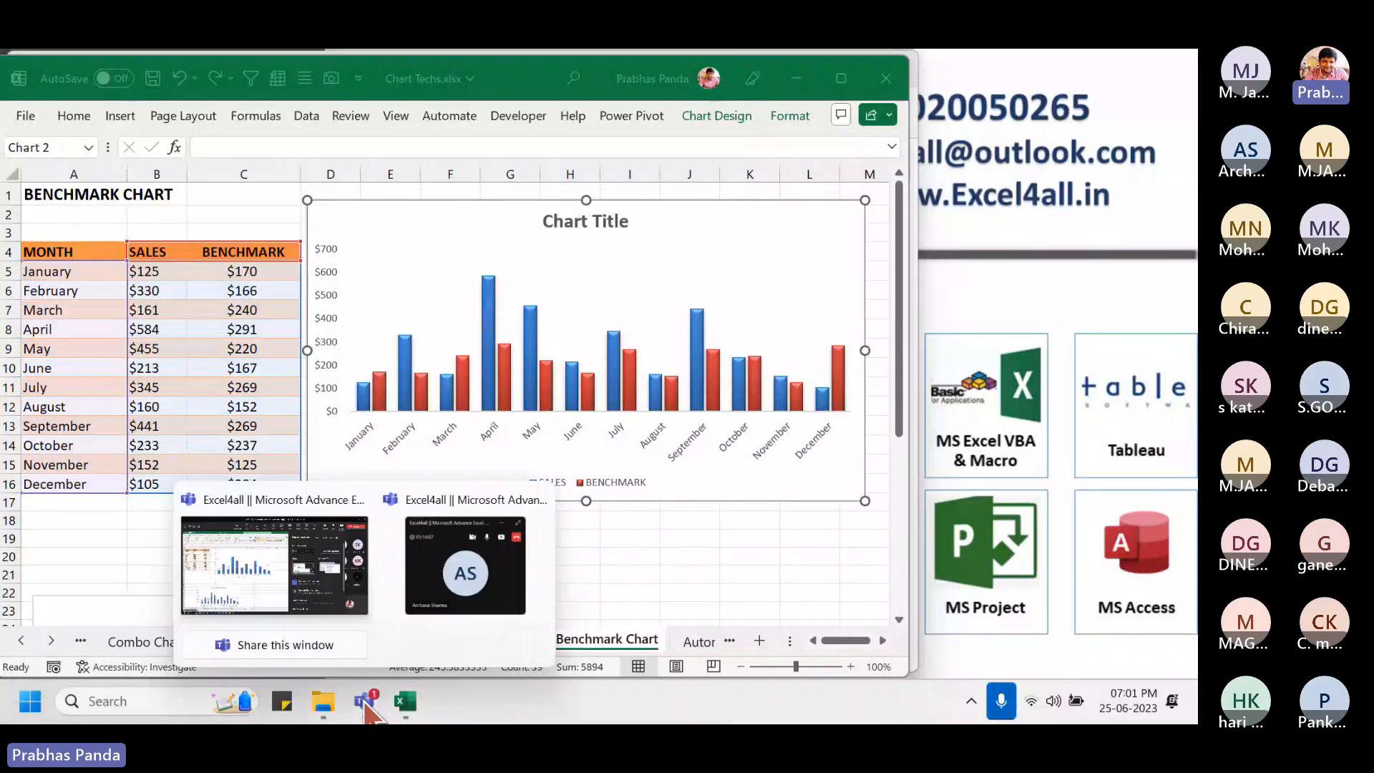
left_click(252, 552)
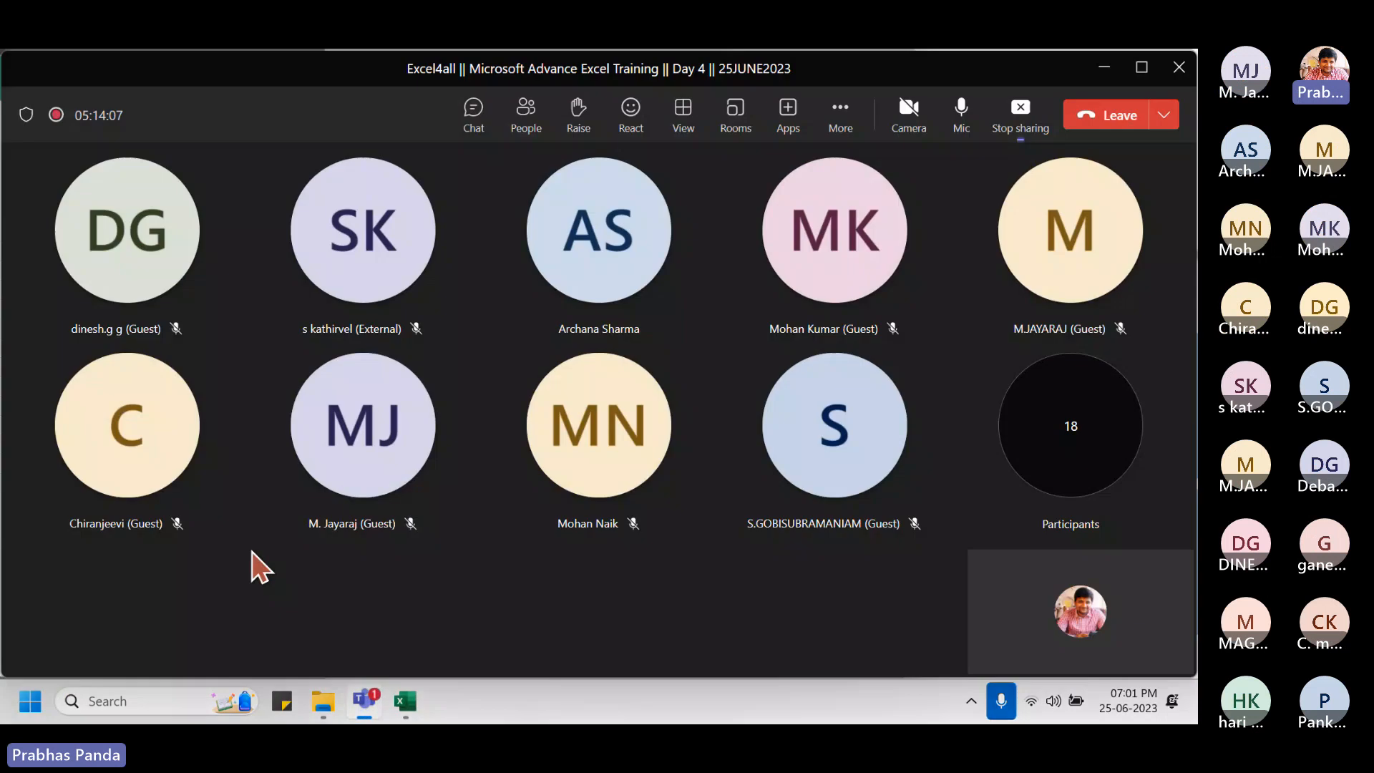
left_click(473, 113)
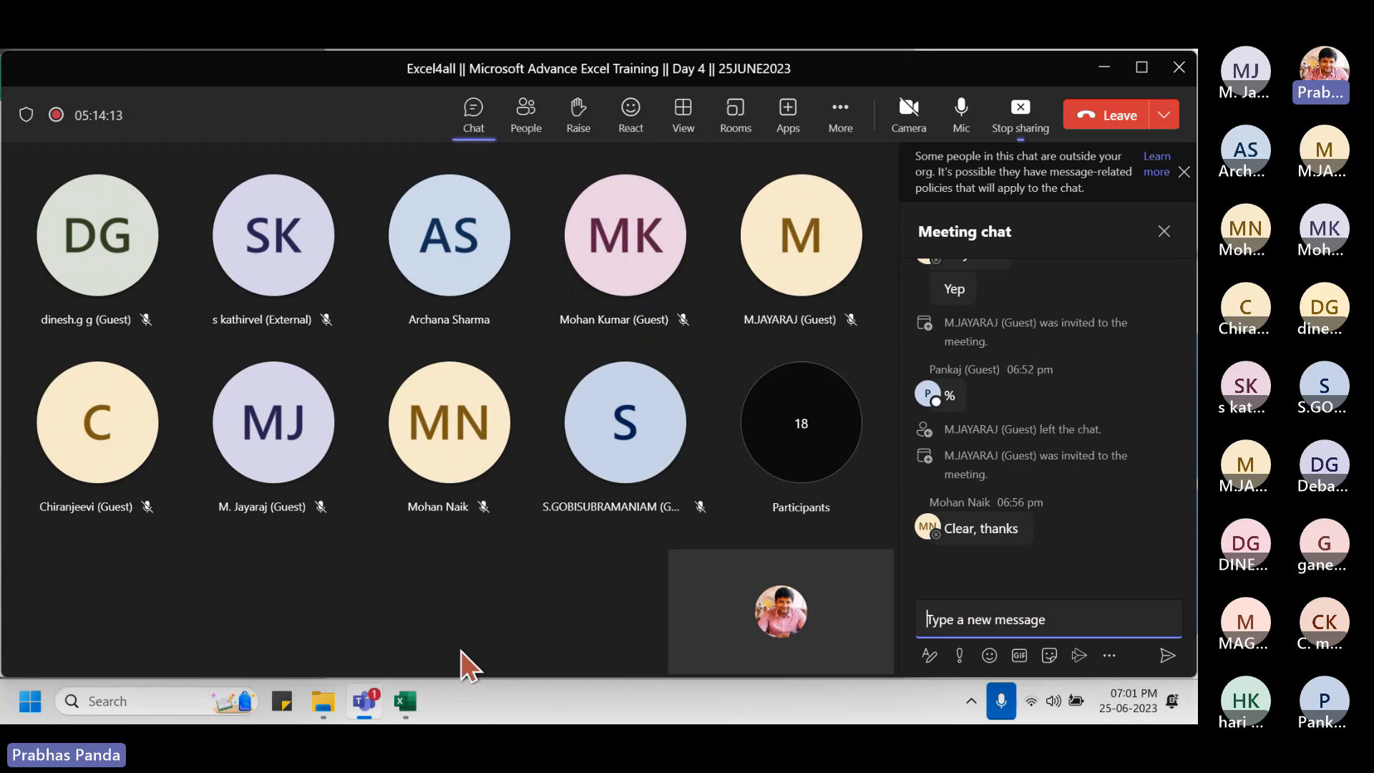
- Switch back to Chart Techs.xlsx in Excel, display its Cover Page sheet, and close the workbook with changes saved
left_click(406, 700)
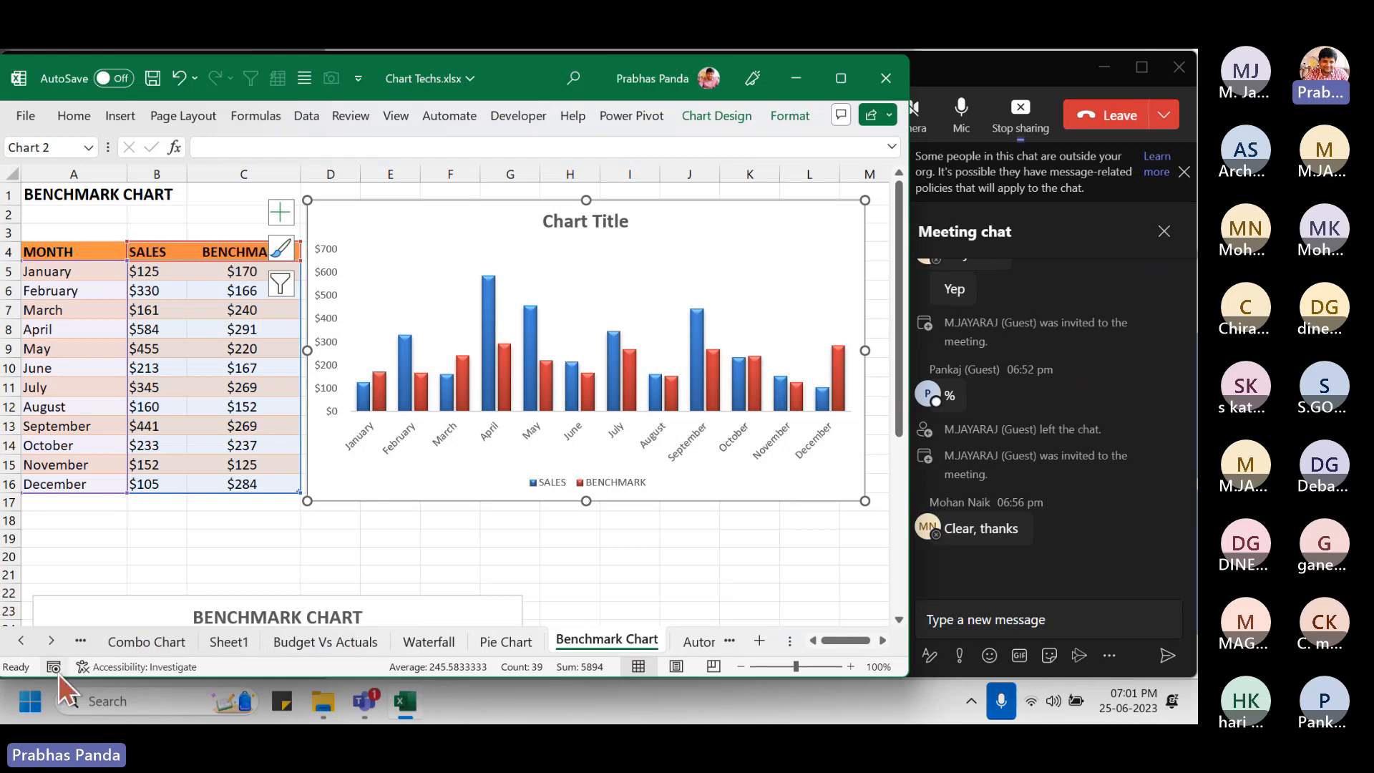
left_click(120, 645)
left_click(74, 633)
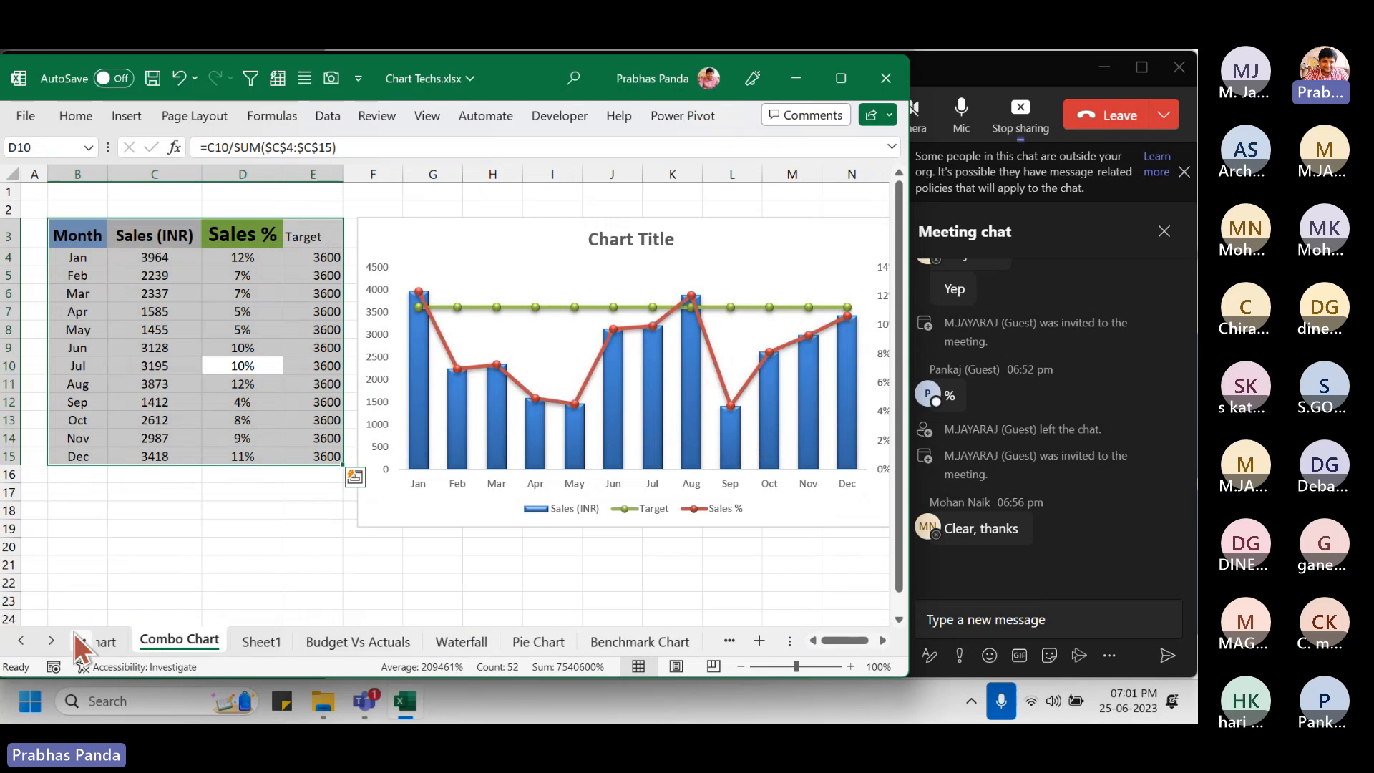
left_click(23, 640)
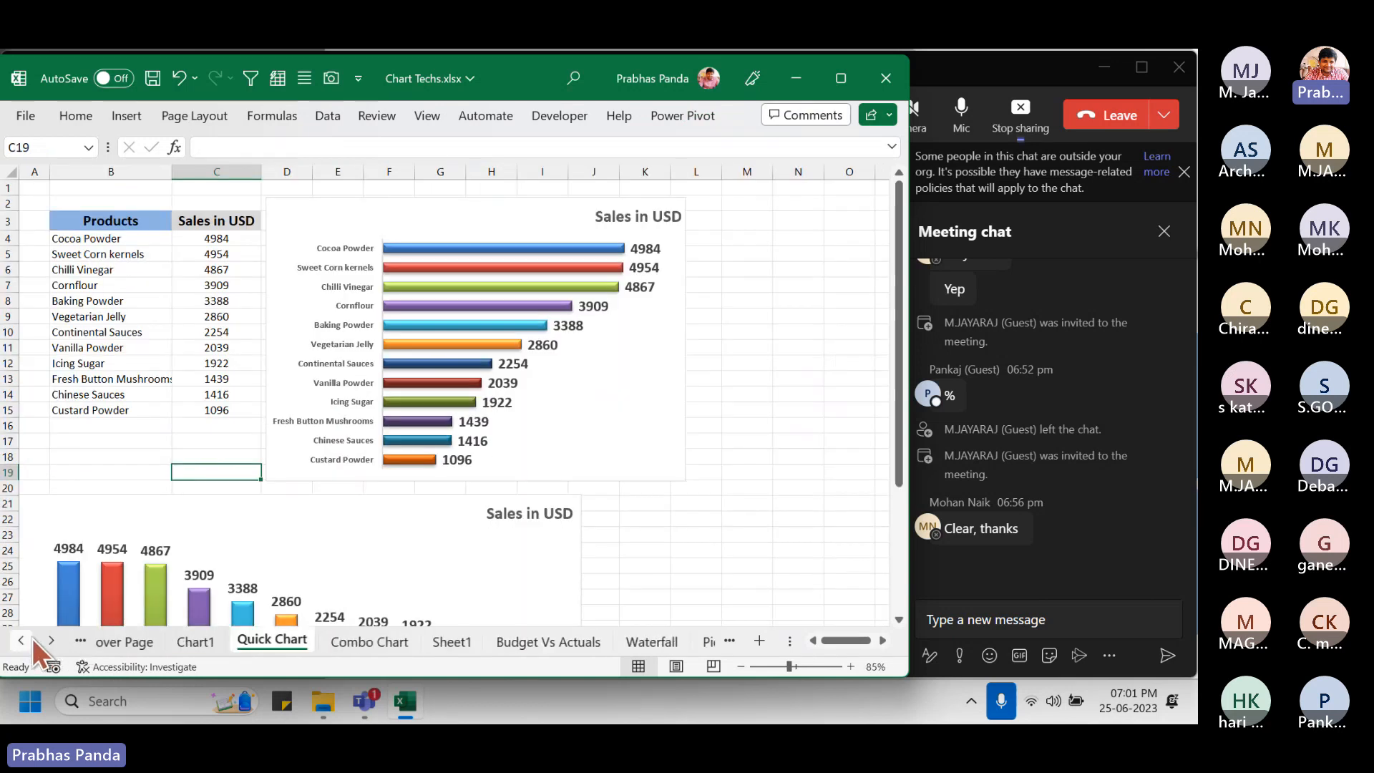
left_click(145, 640)
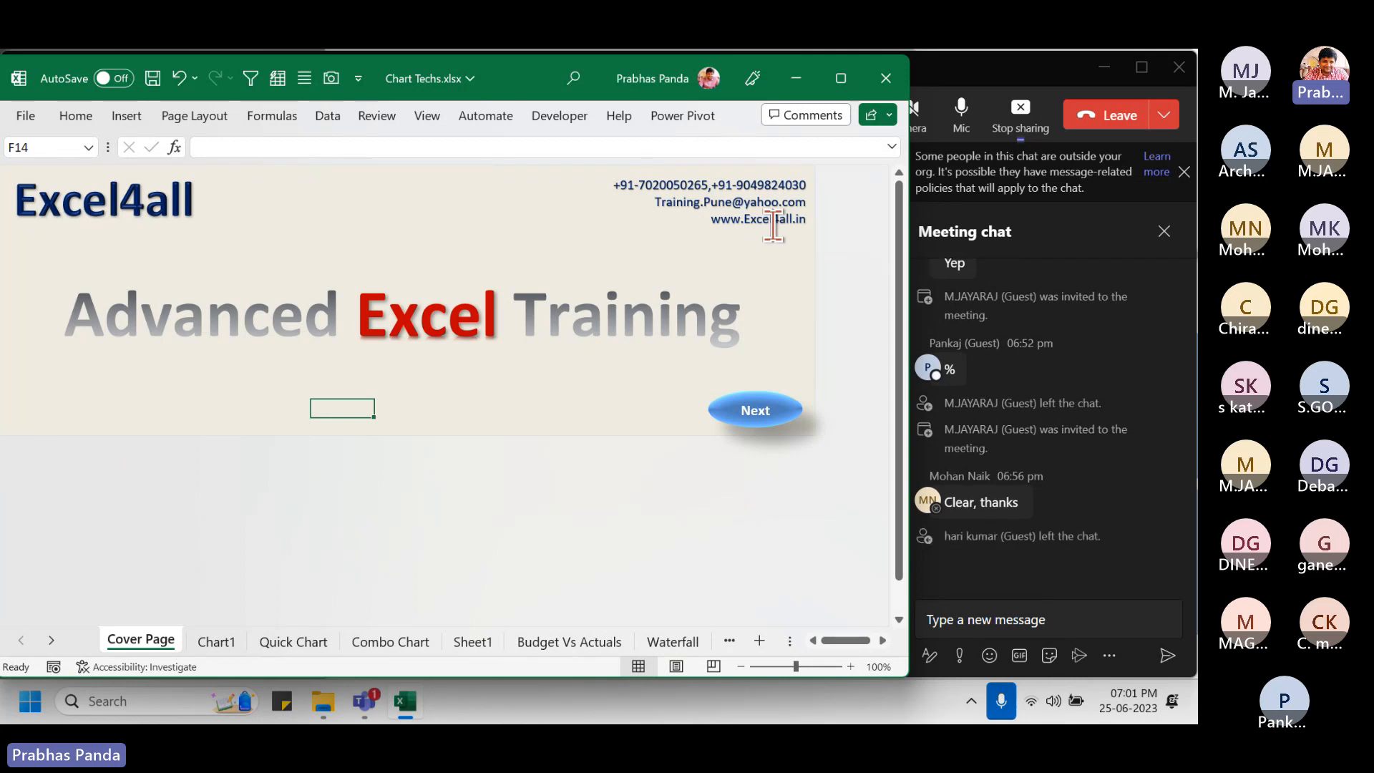
left_click(886, 77)
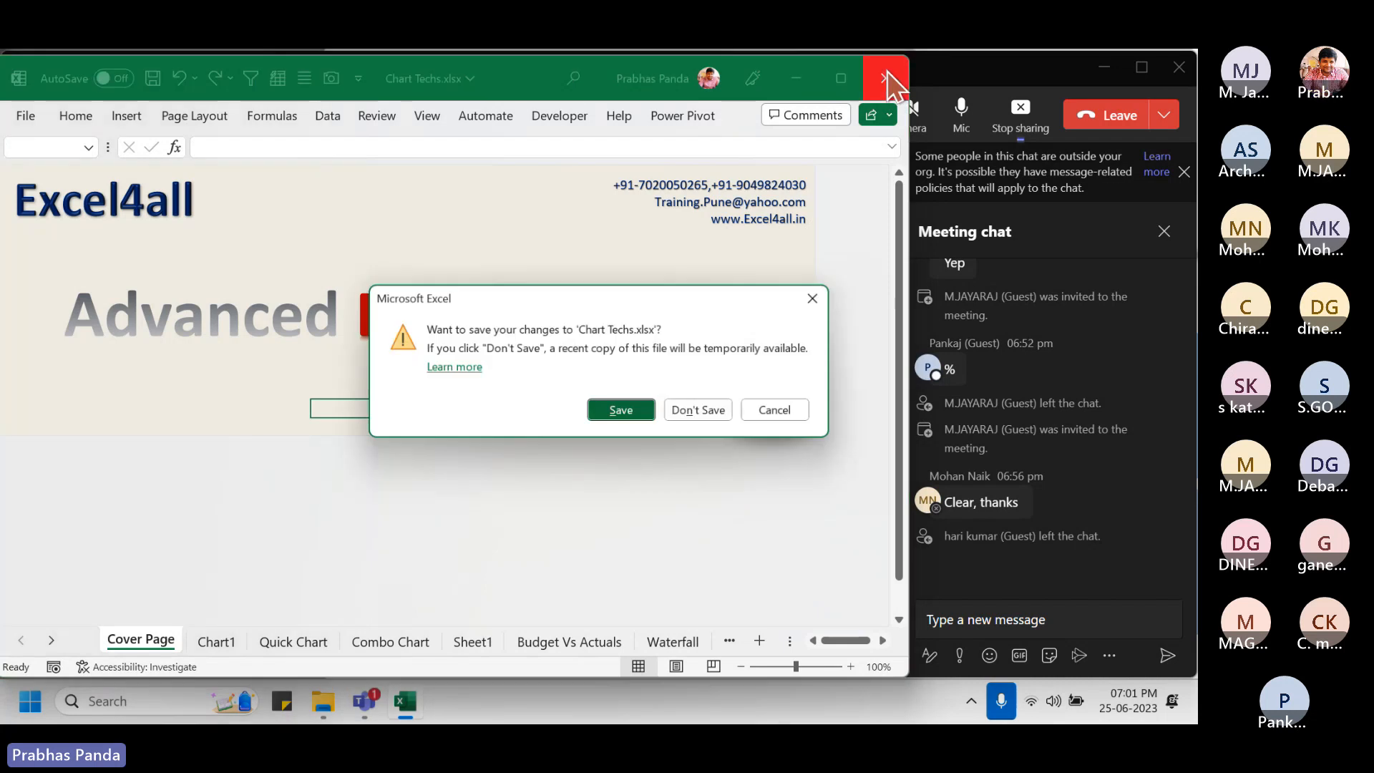
left_click(617, 414)
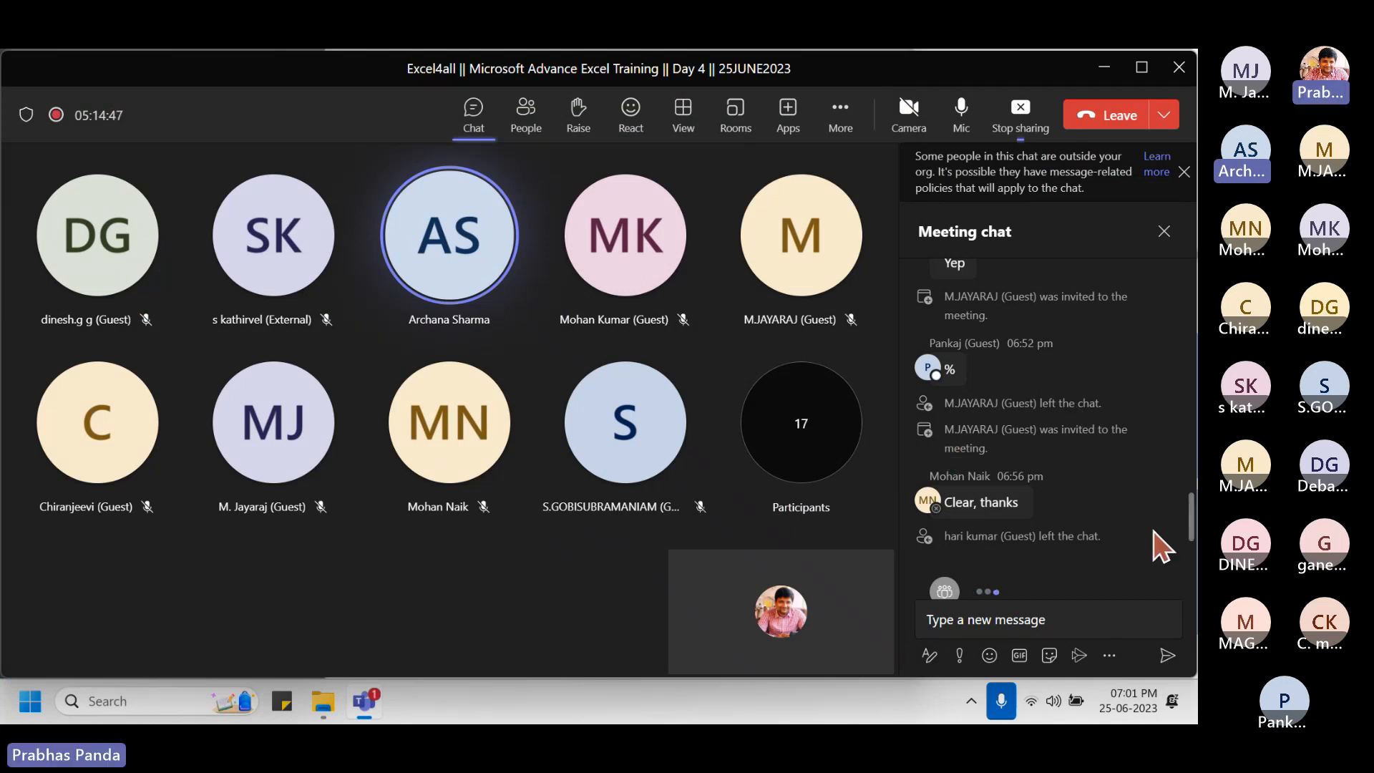
- Look back through earlier messages in the Teams meeting chat and return to the newest ones
scroll(1154, 531, "up", 2)
scroll(1153, 531, "up", 4)
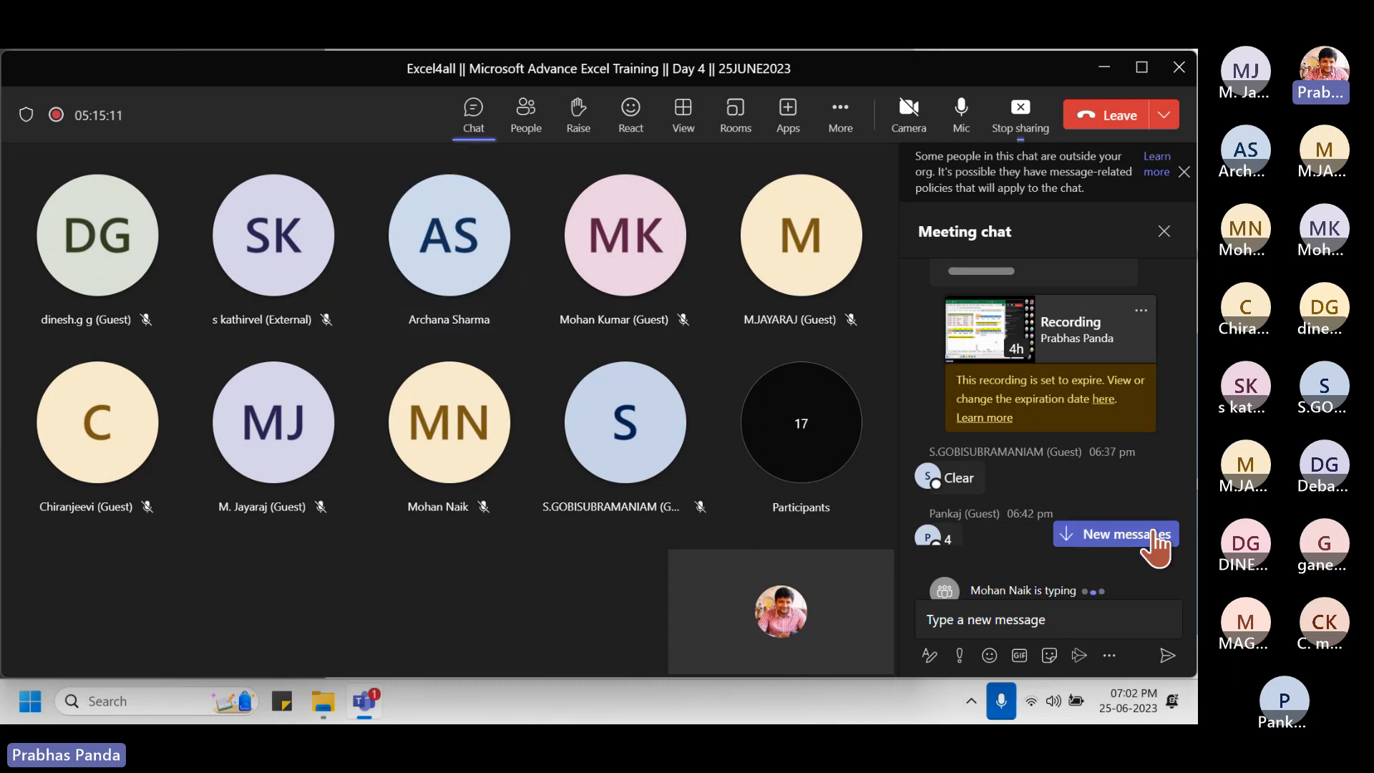
left_click(1154, 536)
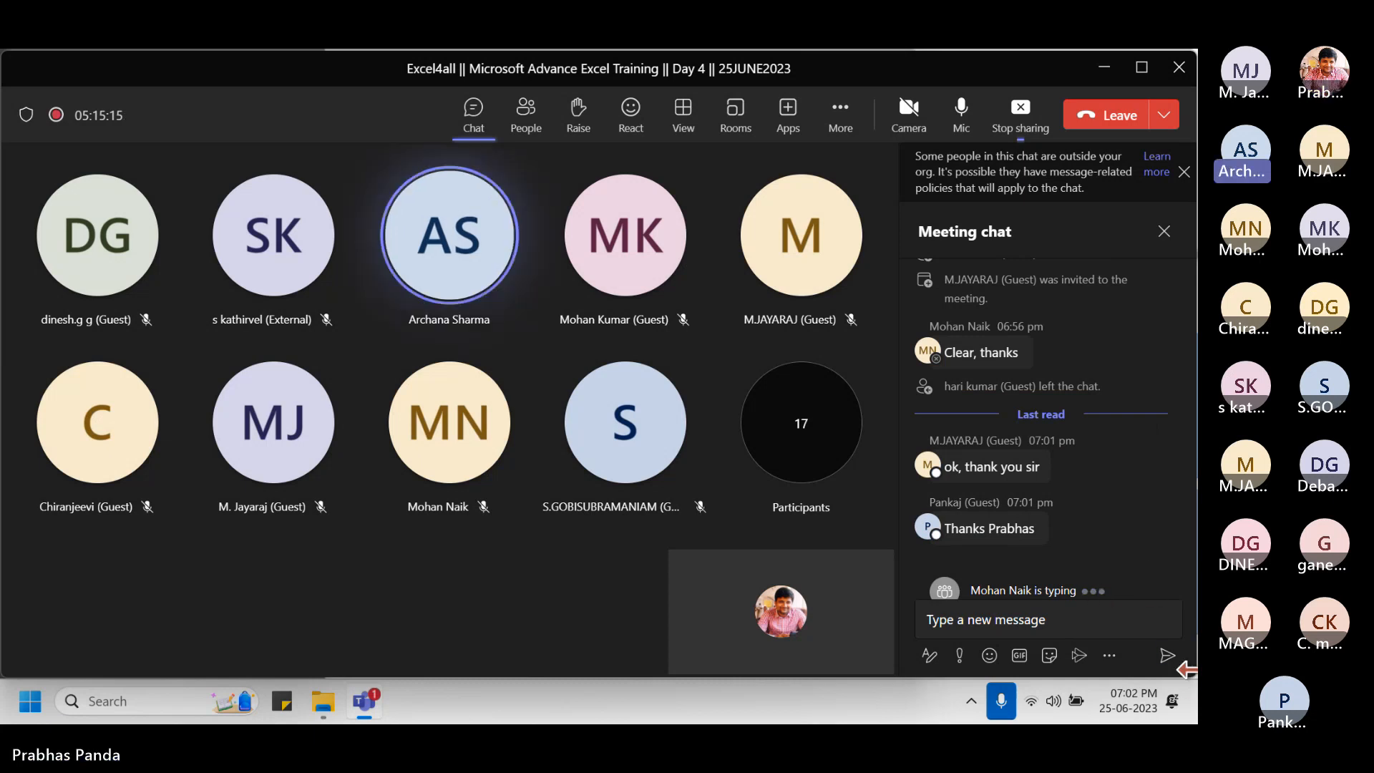
mouse_move(363, 712)
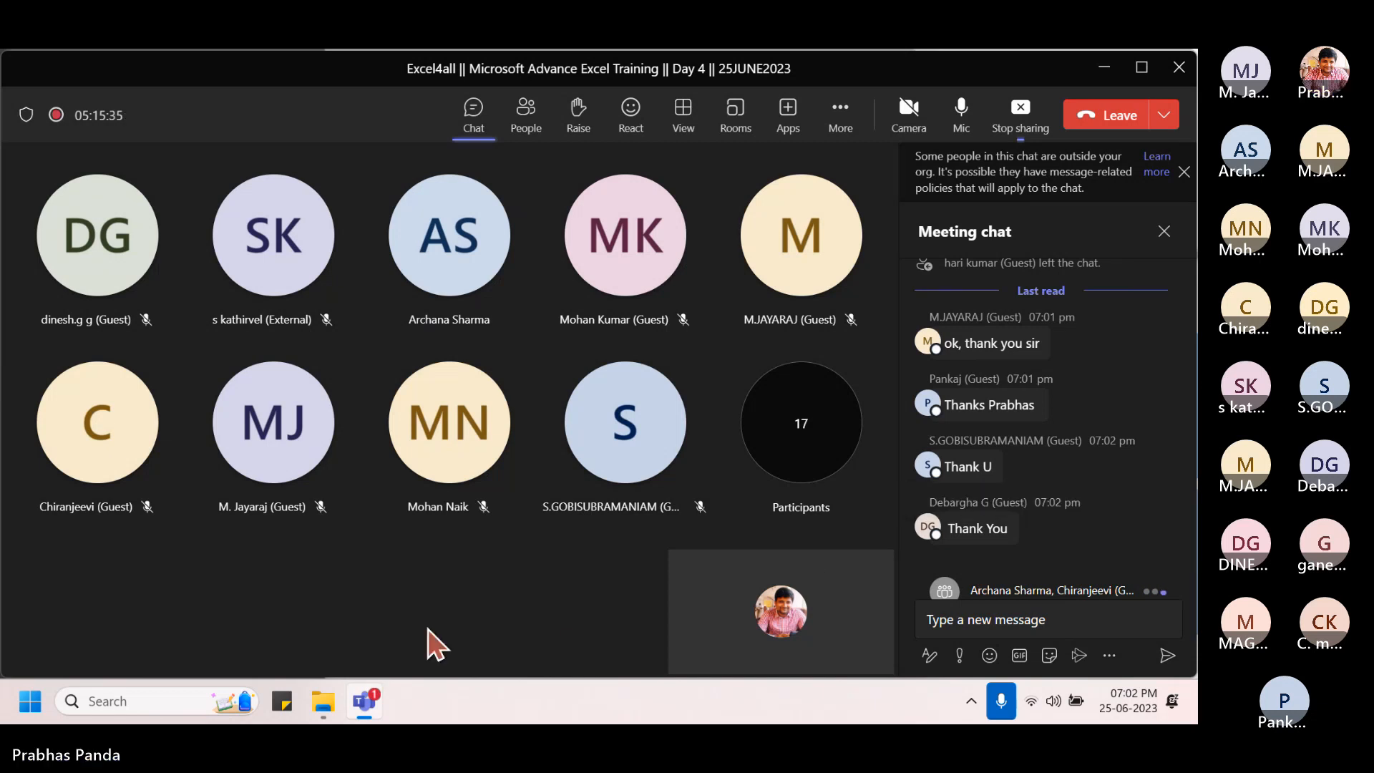
- Stop recording the Teams meeting and confirm it
left_click(841, 110)
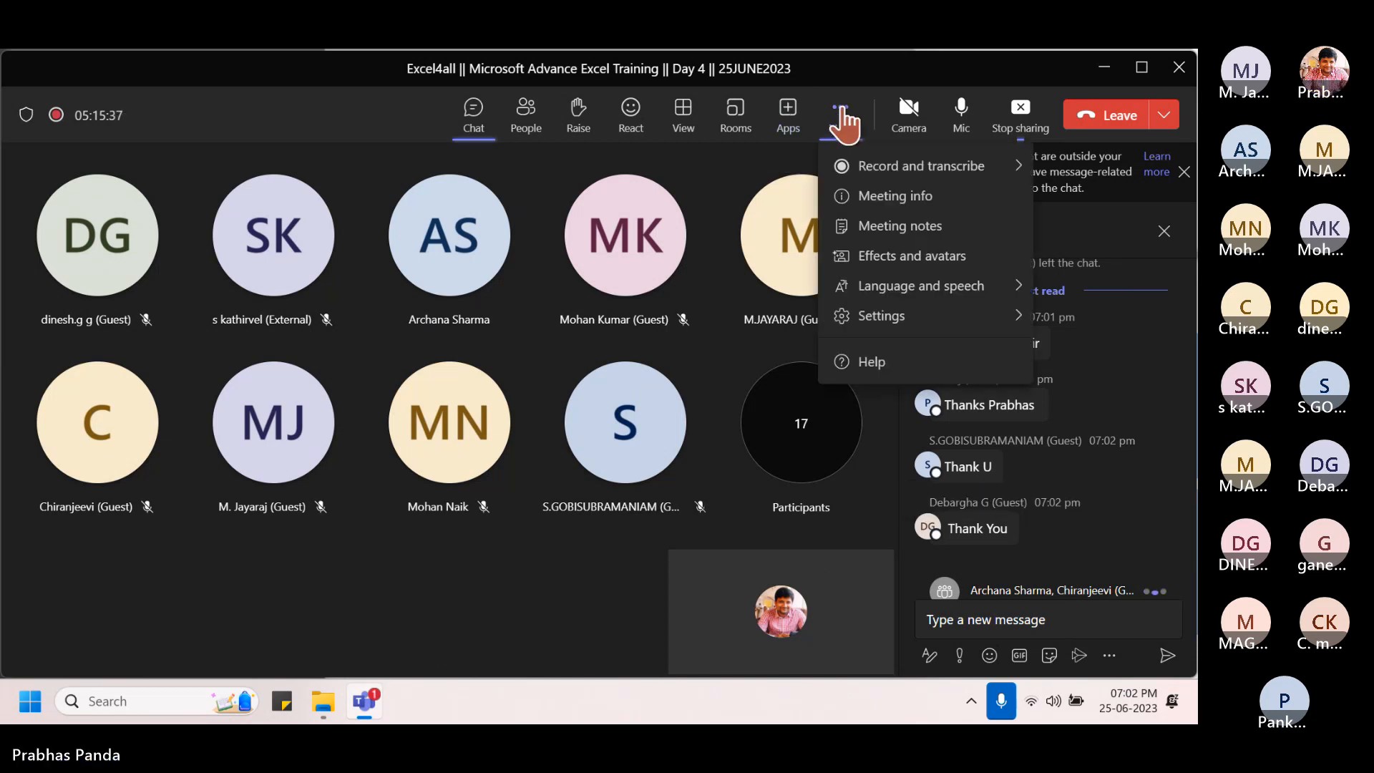
mouse_move(878, 176)
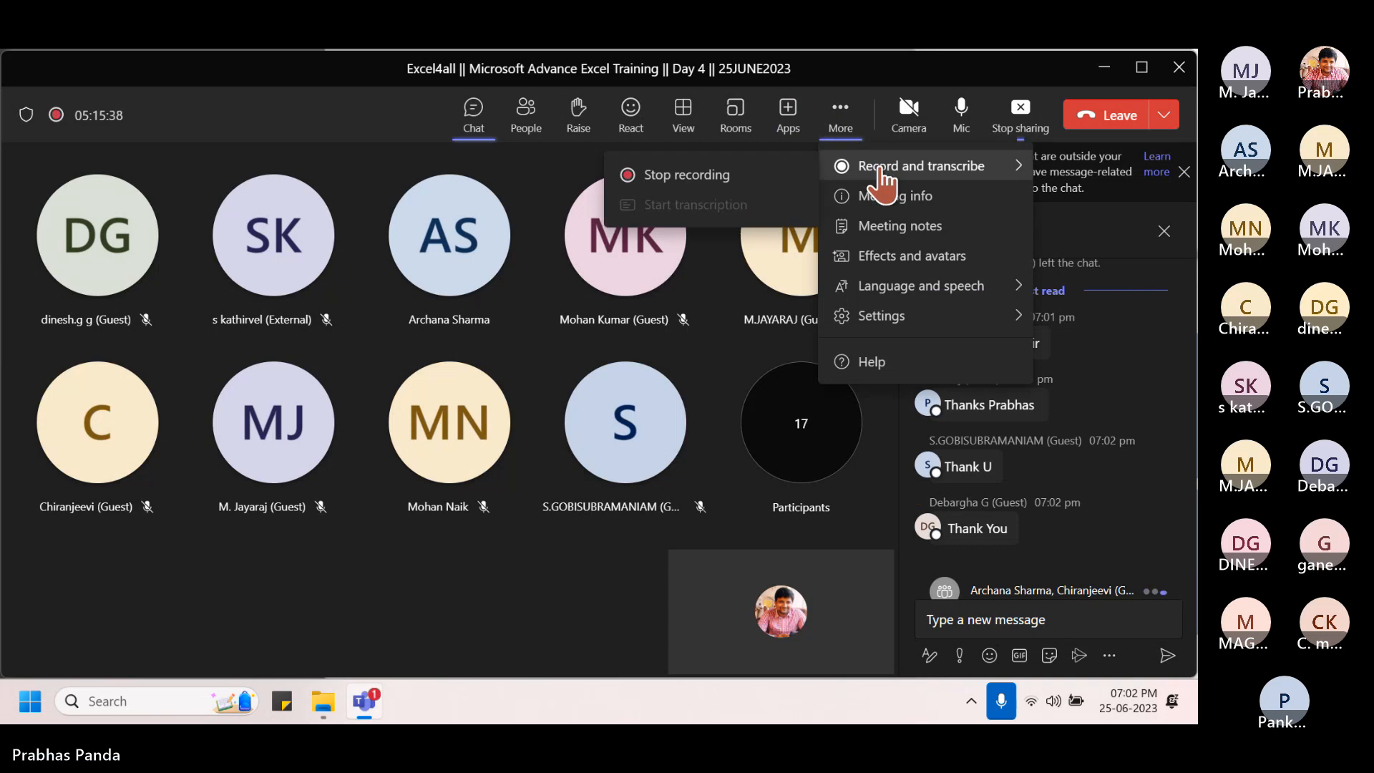
left_click(713, 184)
left_click(683, 383)
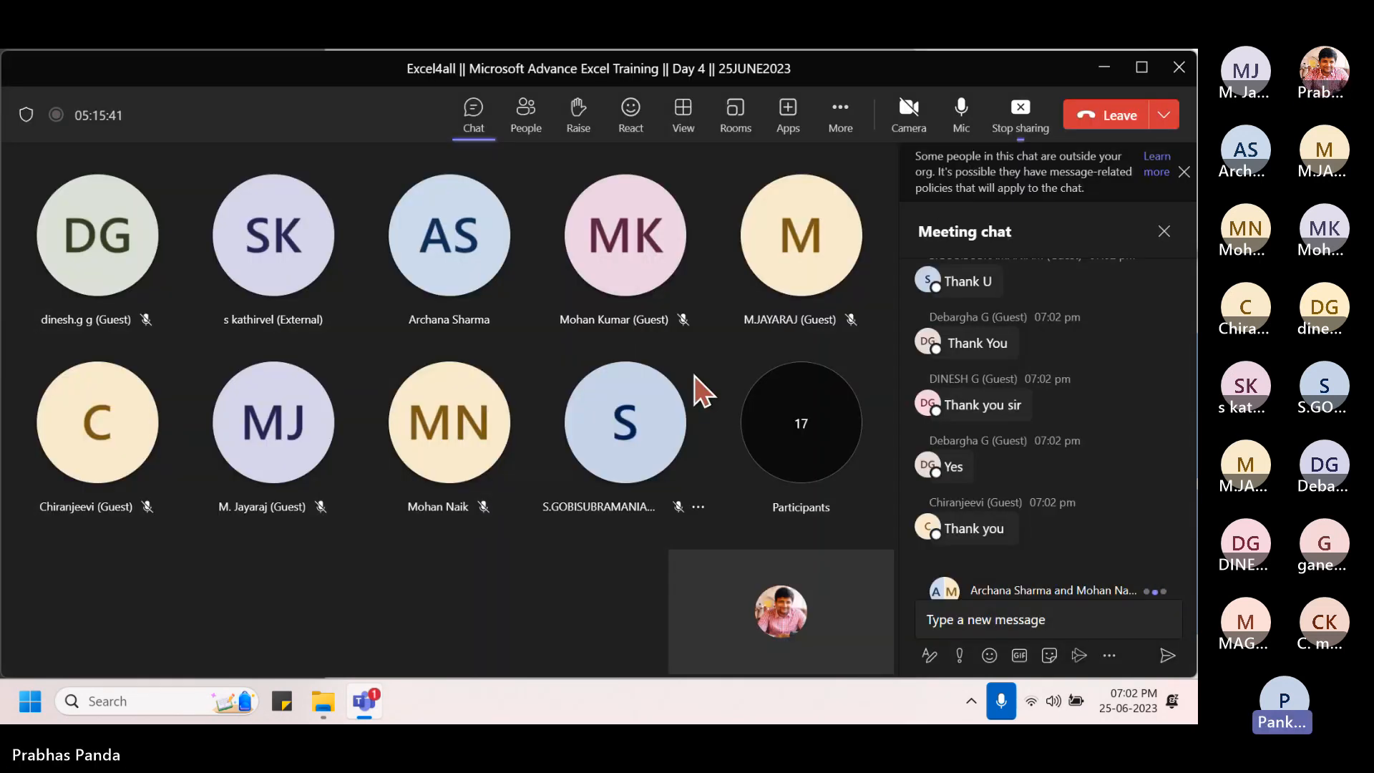